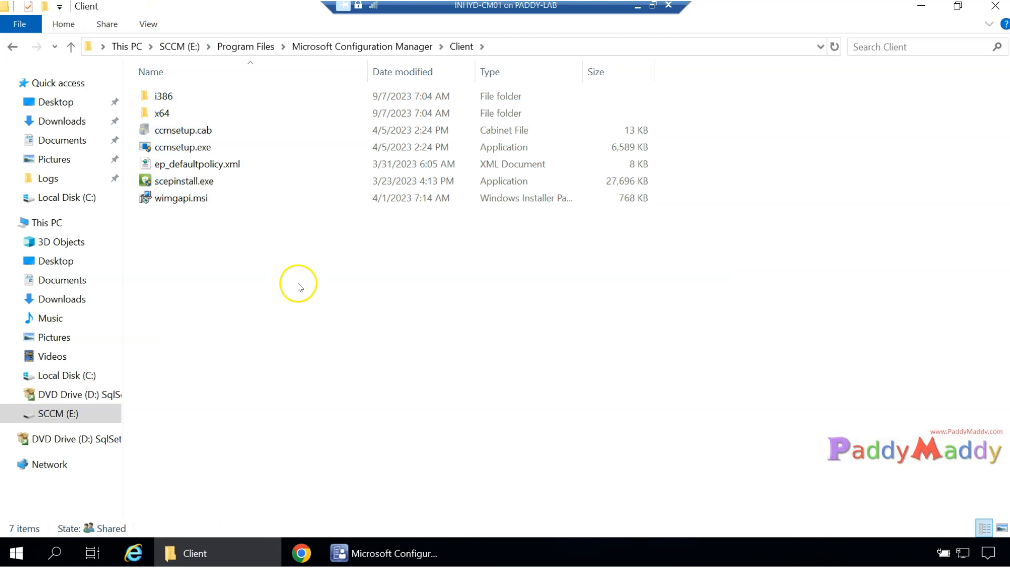
Check the combined properties of all files and folders in the Configuration Manager Client folder, including their total size
drag(478, 267, 140, 99)
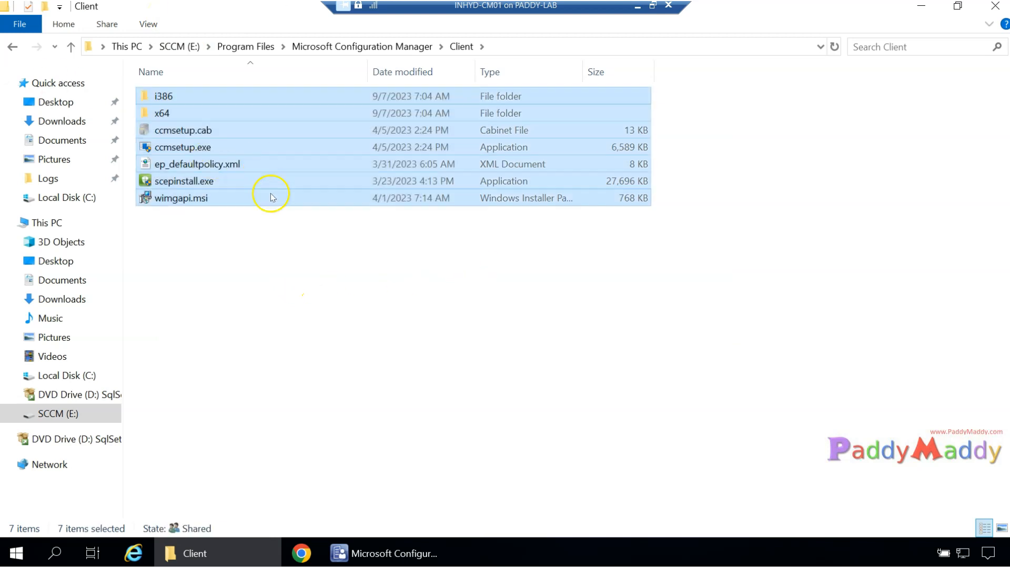
right_click(270, 155)
click(332, 360)
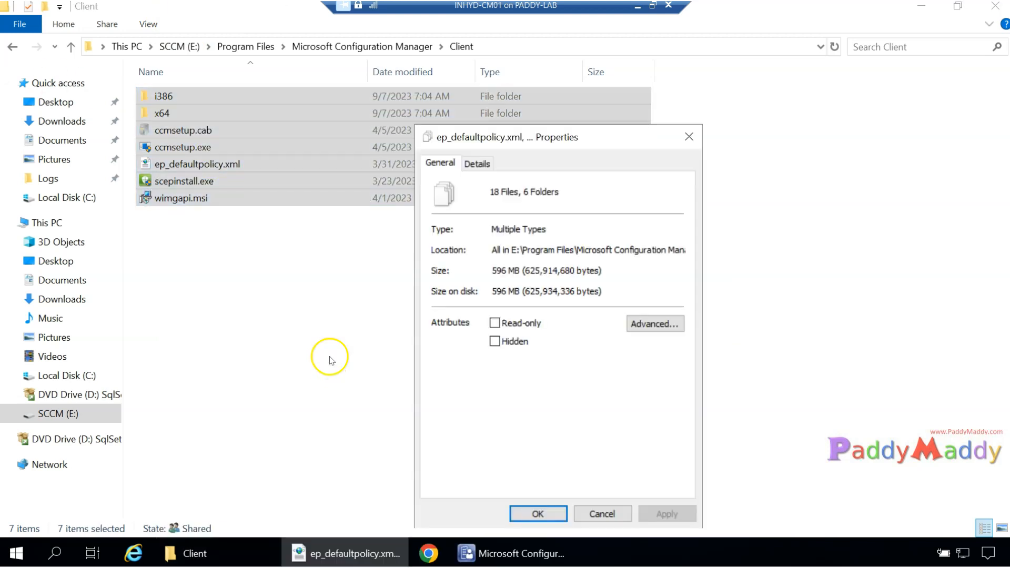
drag(583, 277, 419, 272)
key(Escape)
click(283, 311)
Locate ccmsetup.exe in the Client folder and show the folder's full path
click(178, 151)
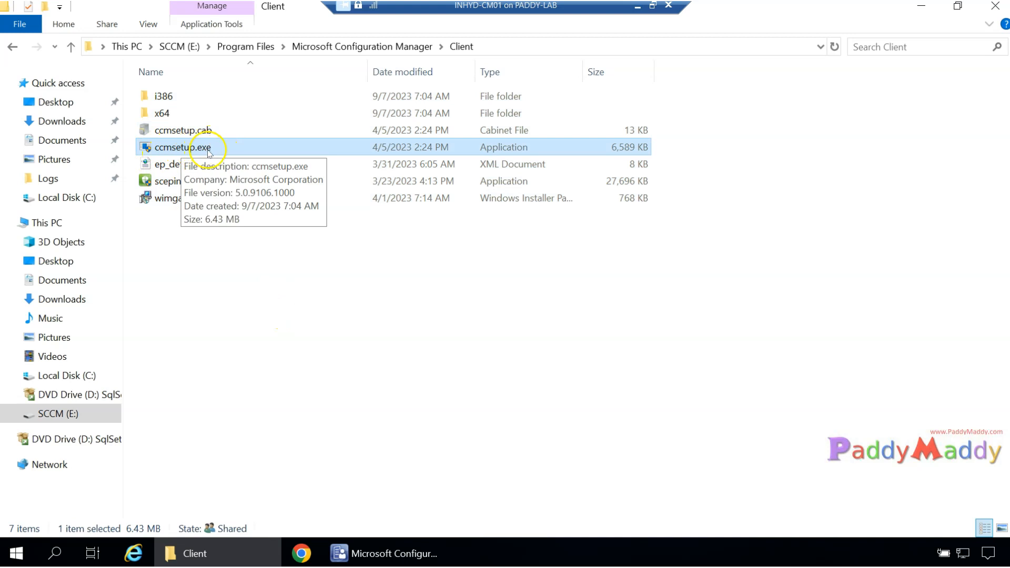
click(442, 372)
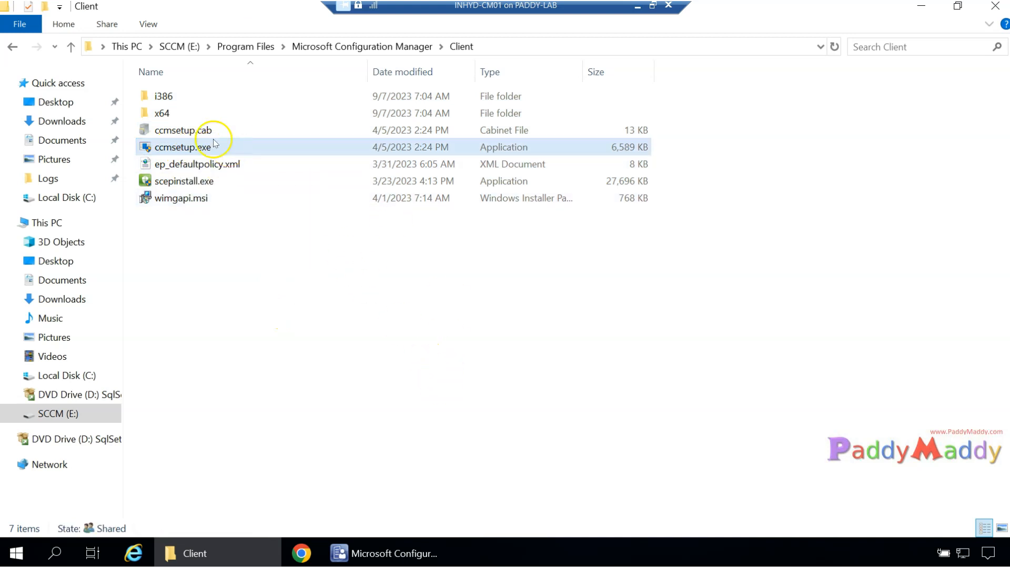
click(224, 147)
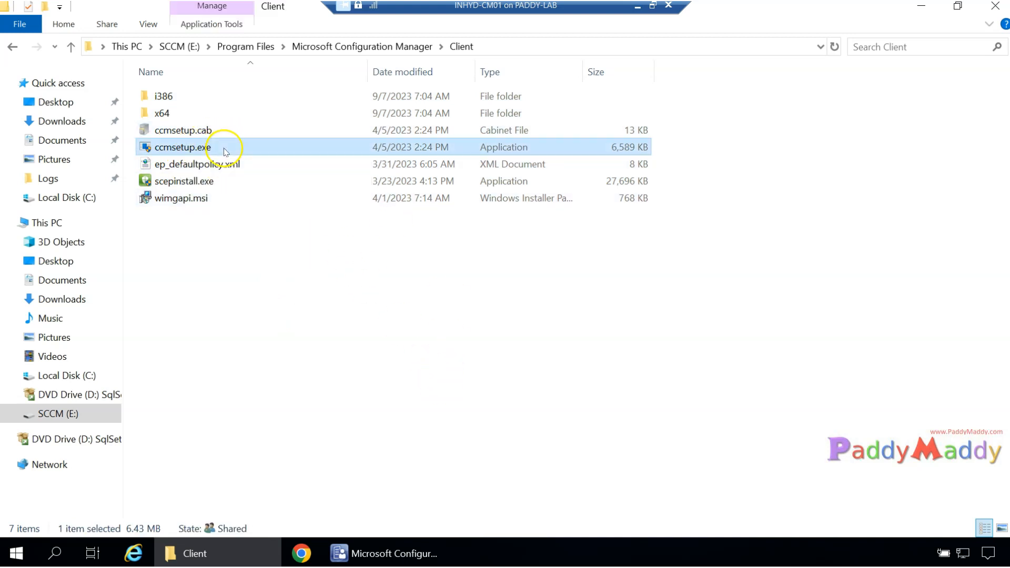
click(532, 47)
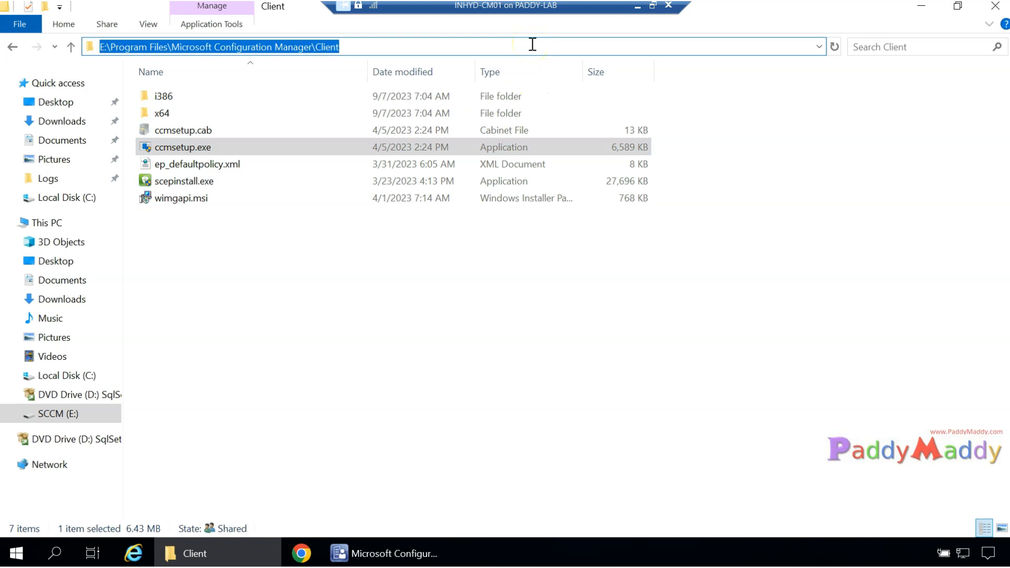
click(439, 375)
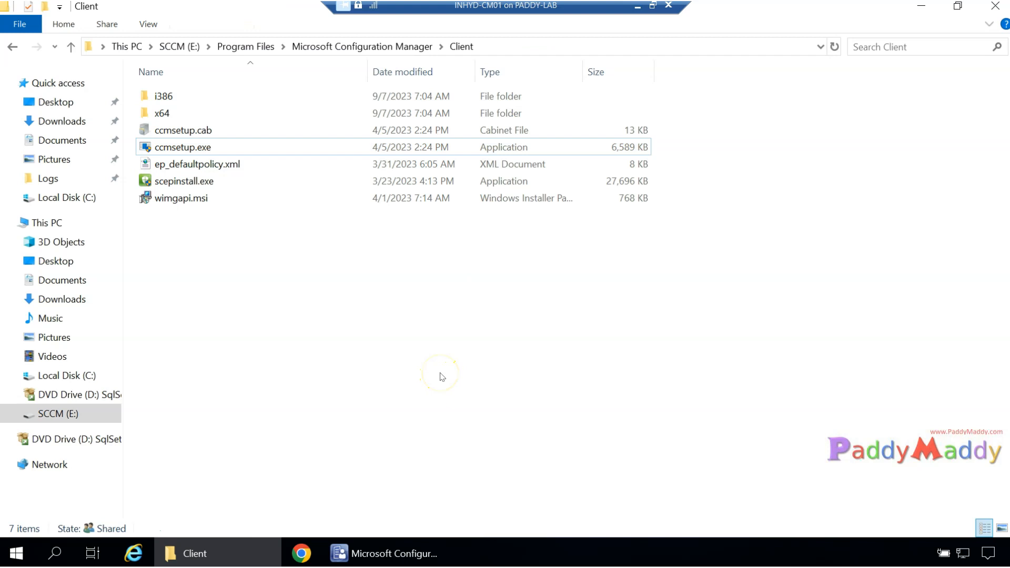
Look at the installer files inside the x64 subfolder and return to the Client folder
double_click(203, 113)
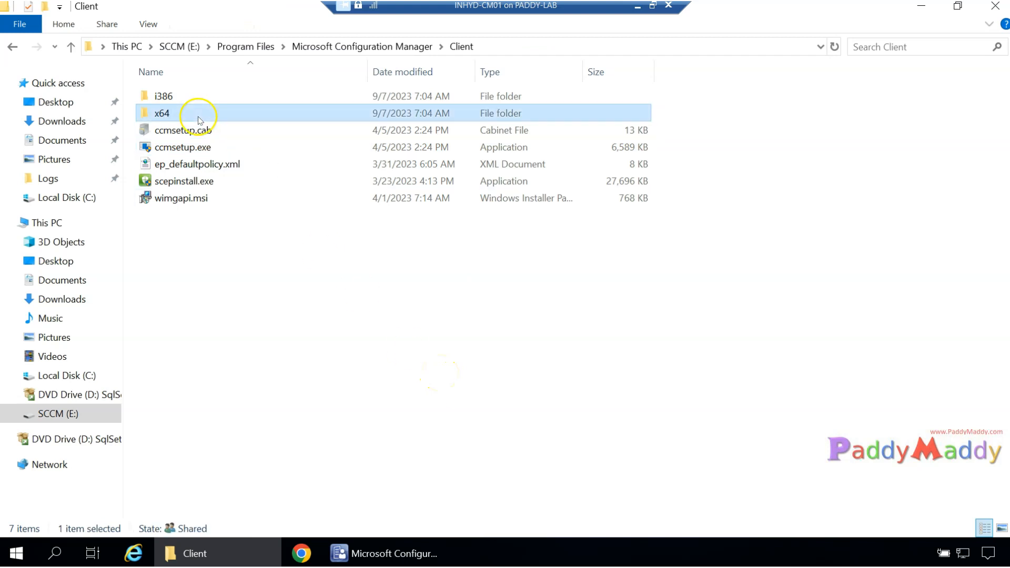
key(BackSpace)
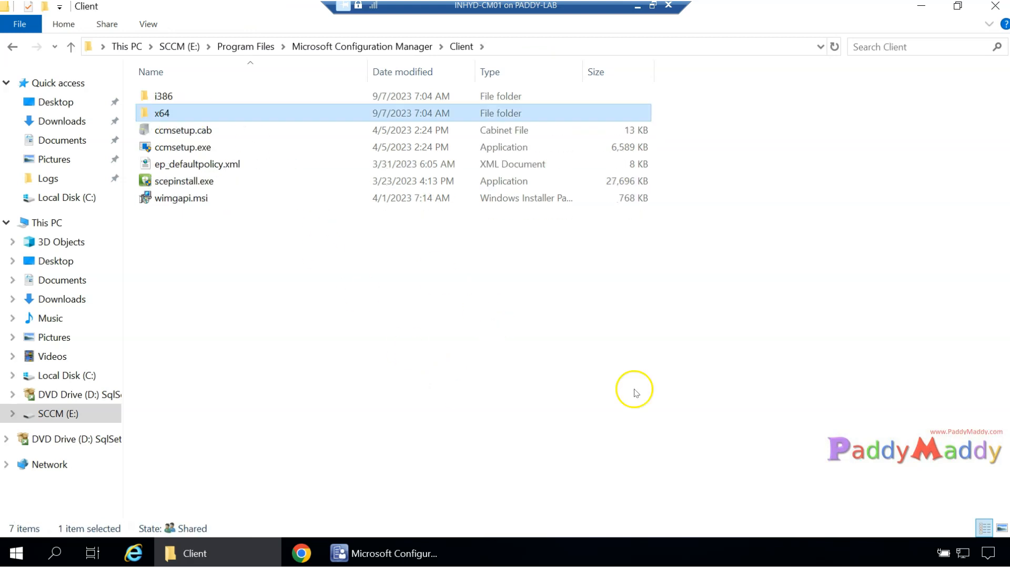
double_click(213, 115)
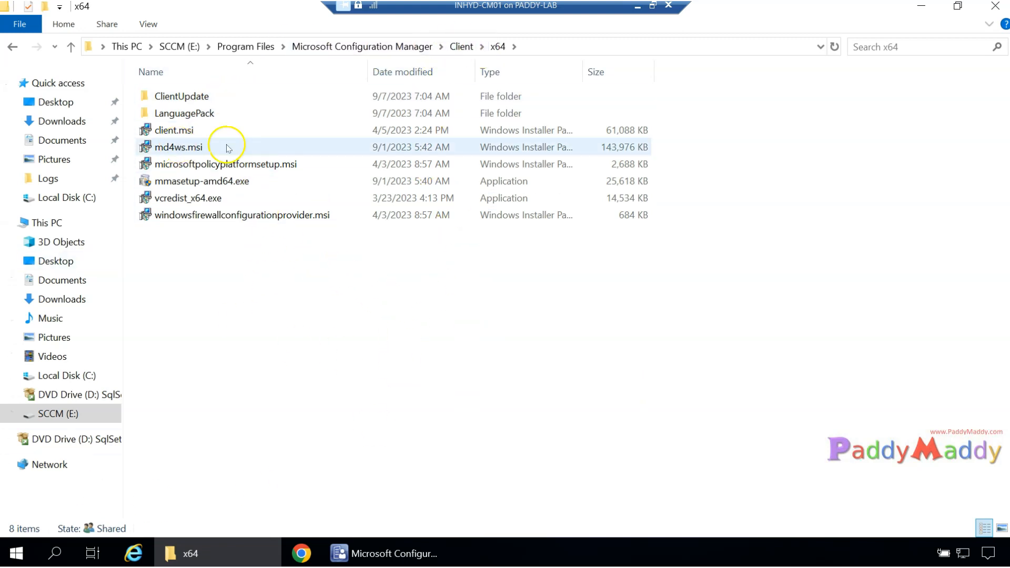
click(455, 48)
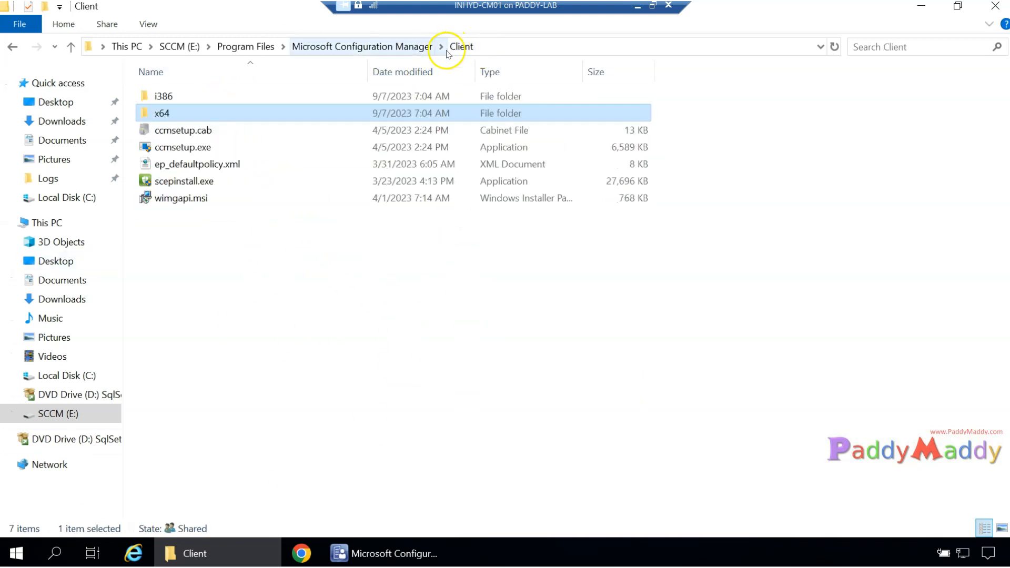
Select ccmsetup.exe in the Client folder and bring up its available file actions
click(317, 409)
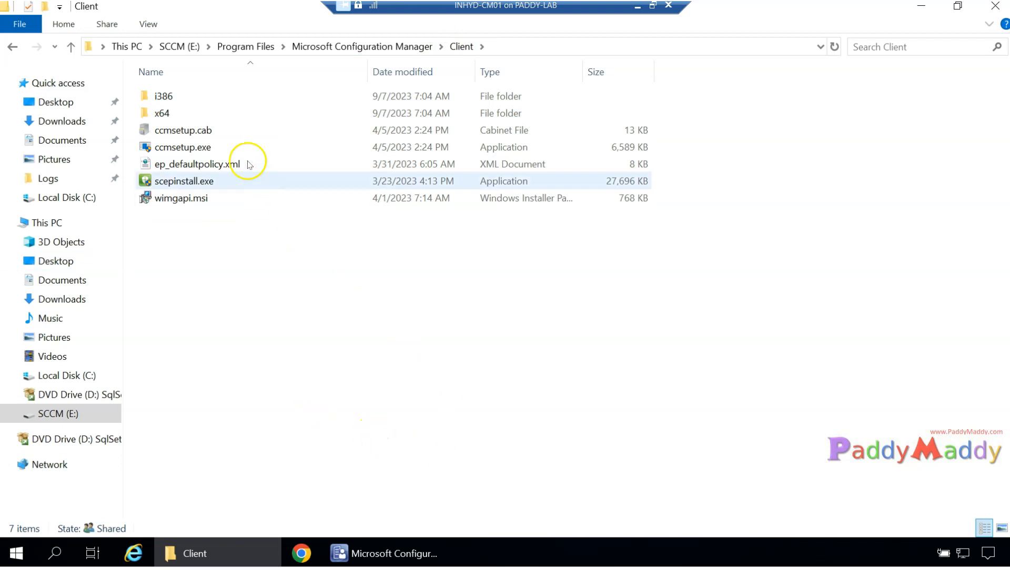
click(202, 147)
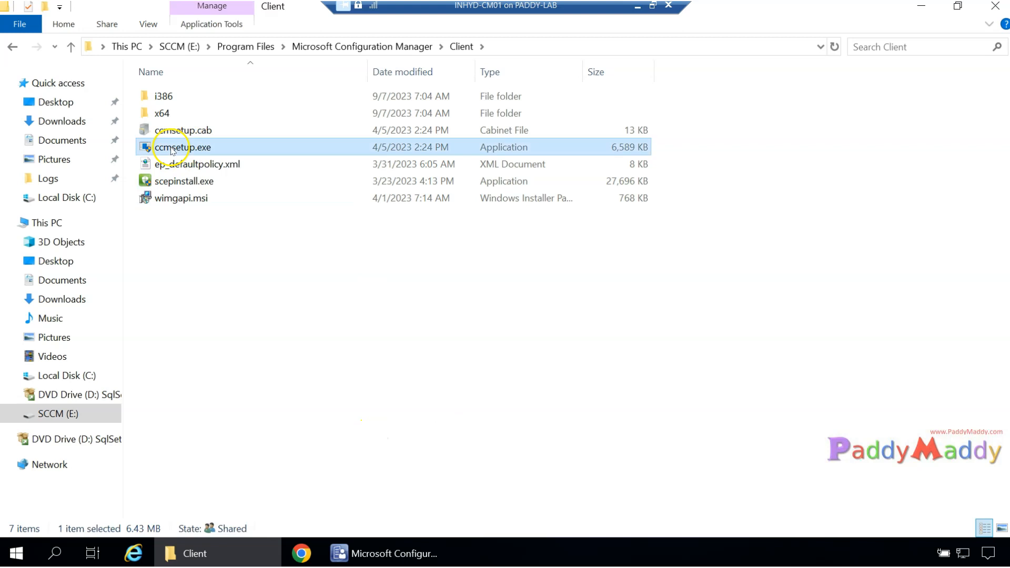
right_click(200, 148)
click(248, 350)
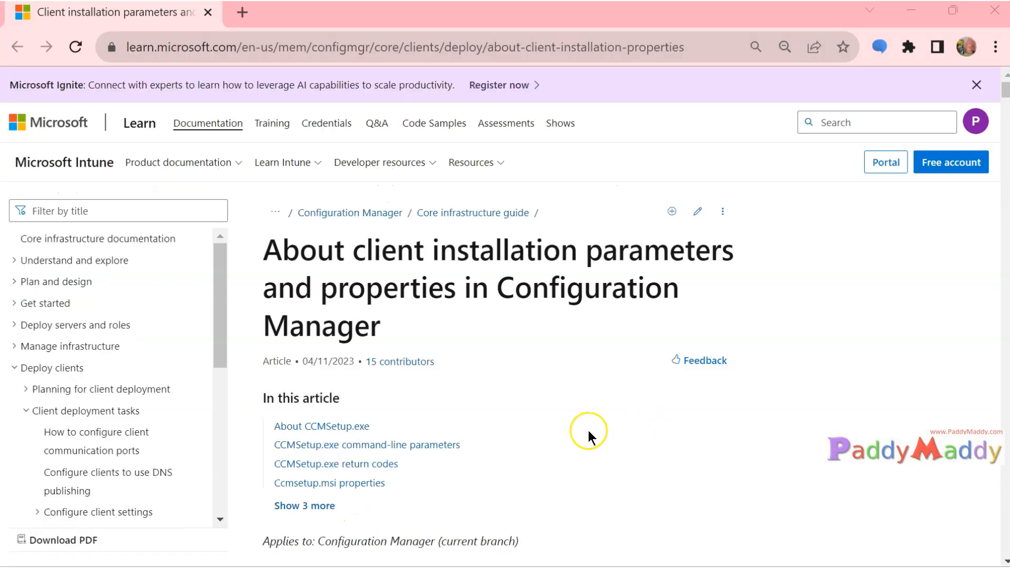
In the Microsoft Learn article on client installation properties, read the About CCMSetup.exe section and highlight CCMSetup.exe in its heading
scroll(560, 431, down, 10)
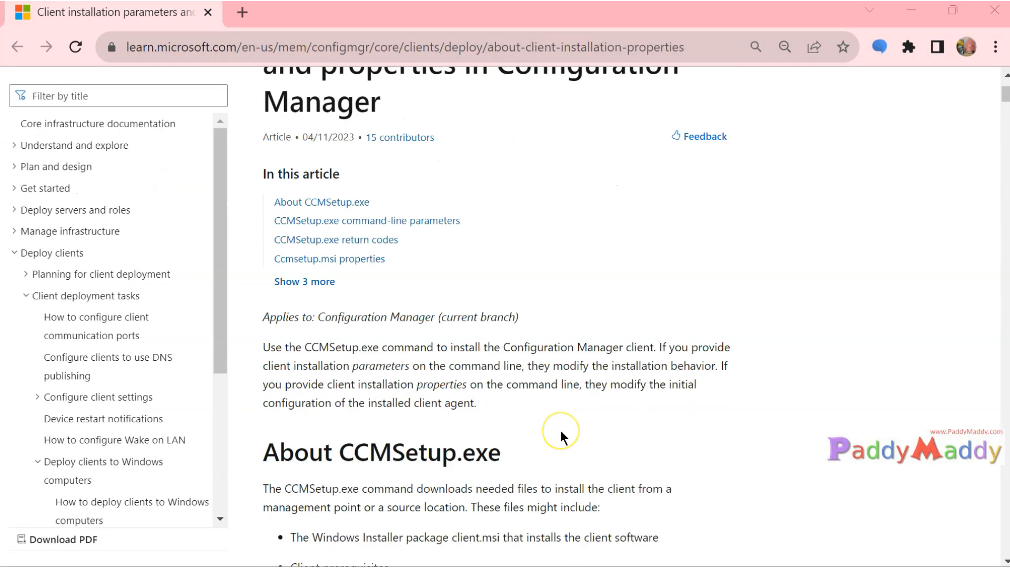
drag(339, 131, 533, 134)
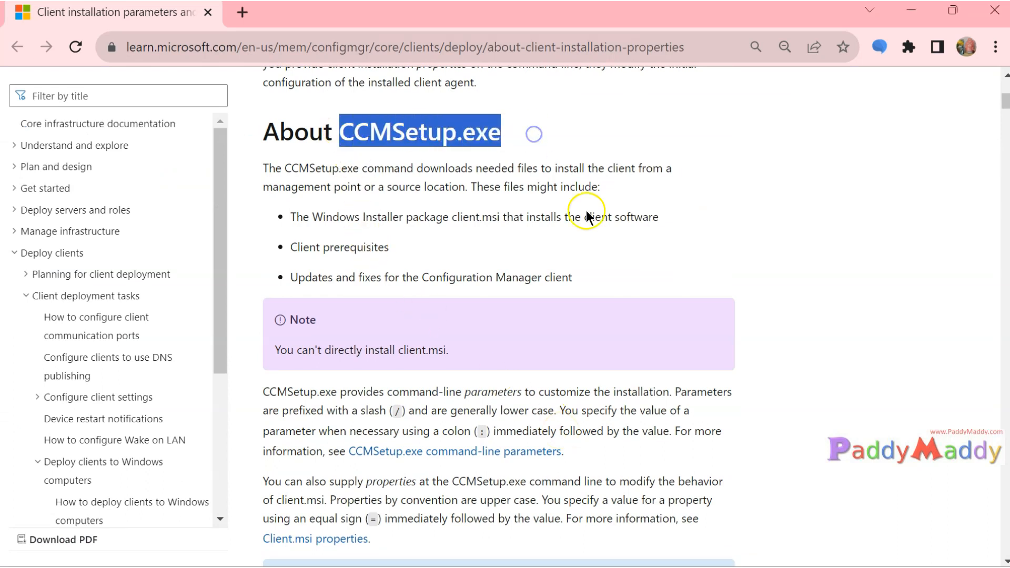
scroll(658, 383, down, 8)
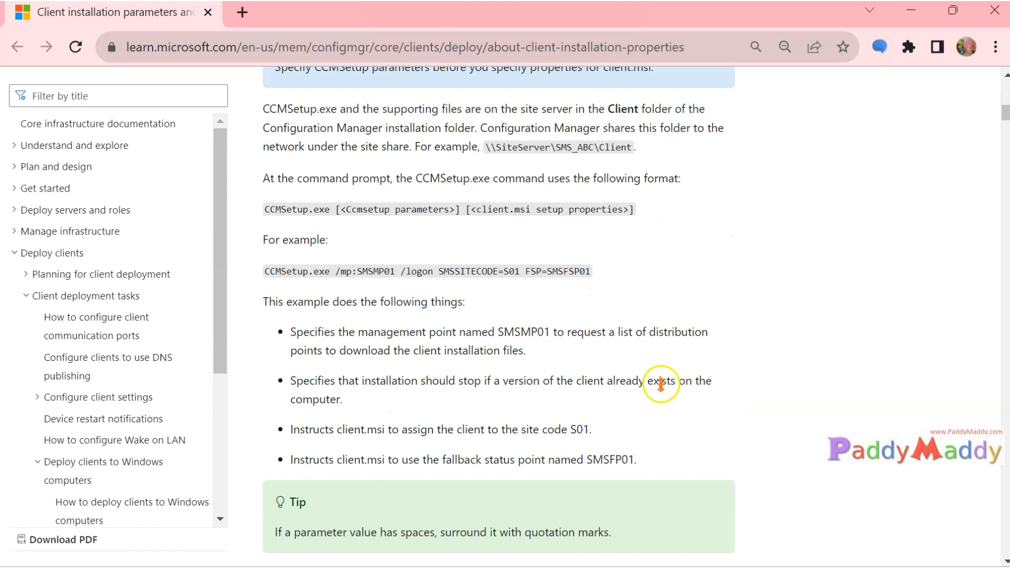
Read through the CCMSetup.exe command-line parameters from /? to the /mp examples
scroll(661, 384, down, 15)
scroll(425, 324, up, 12)
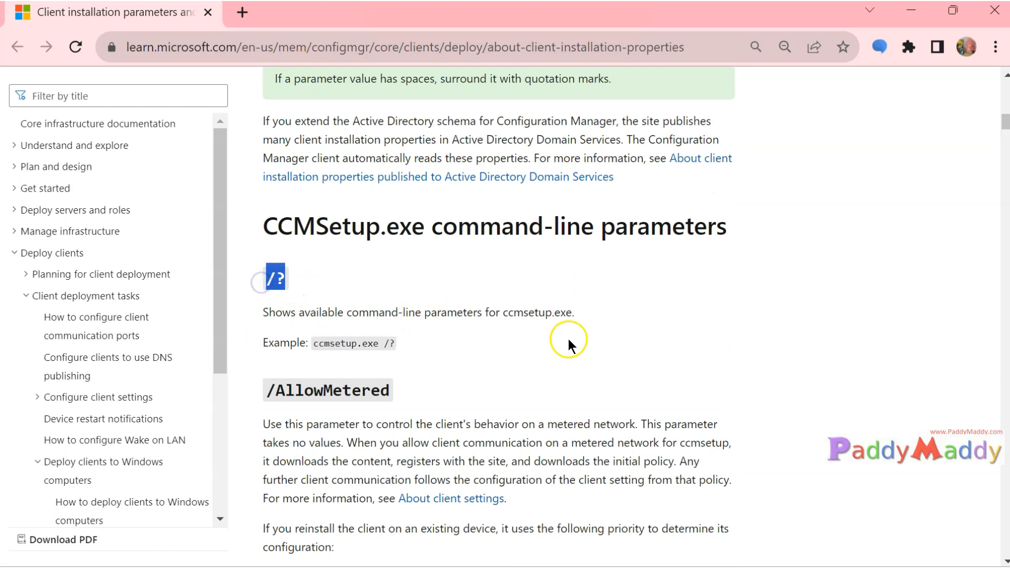
scroll(573, 340, down, 8)
scroll(462, 458, down, 10)
scroll(463, 458, down, 18)
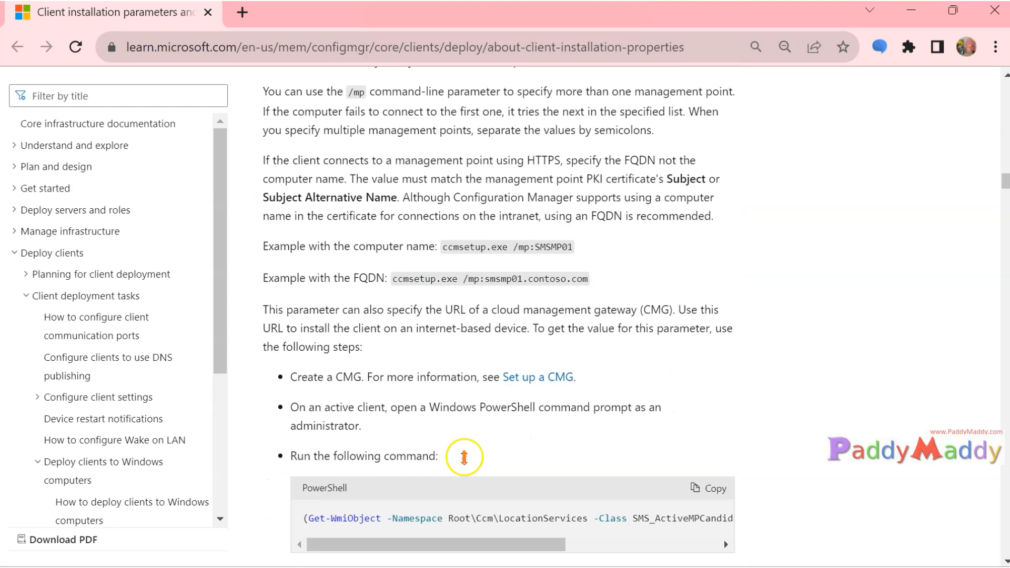
scroll(464, 455, up, 8)
scroll(453, 405, down, 15)
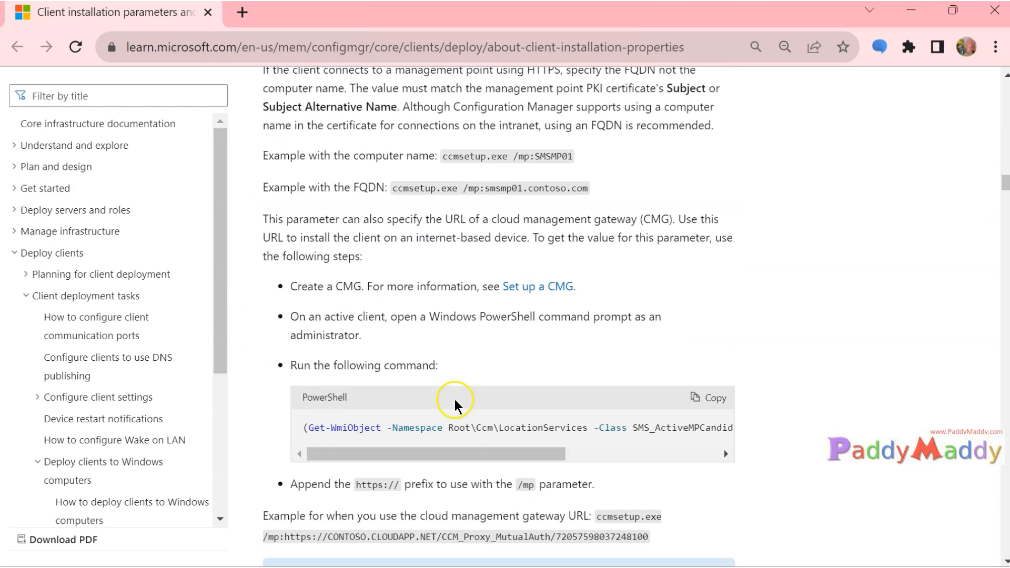
Continue through the command-line parameters to /skipprereq and highlight its first example and its heading
scroll(447, 473, down, 20)
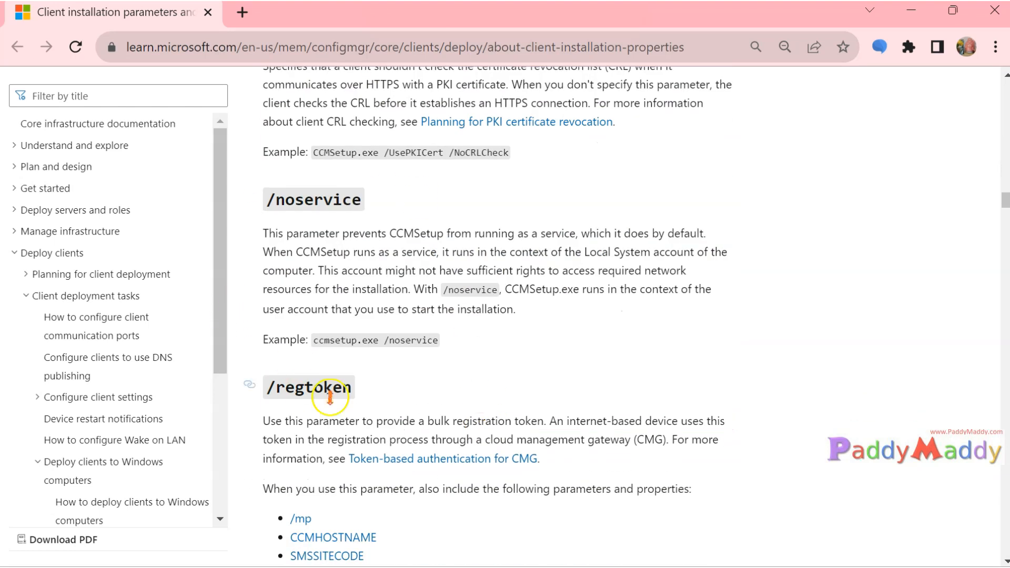
scroll(519, 458, down, 10)
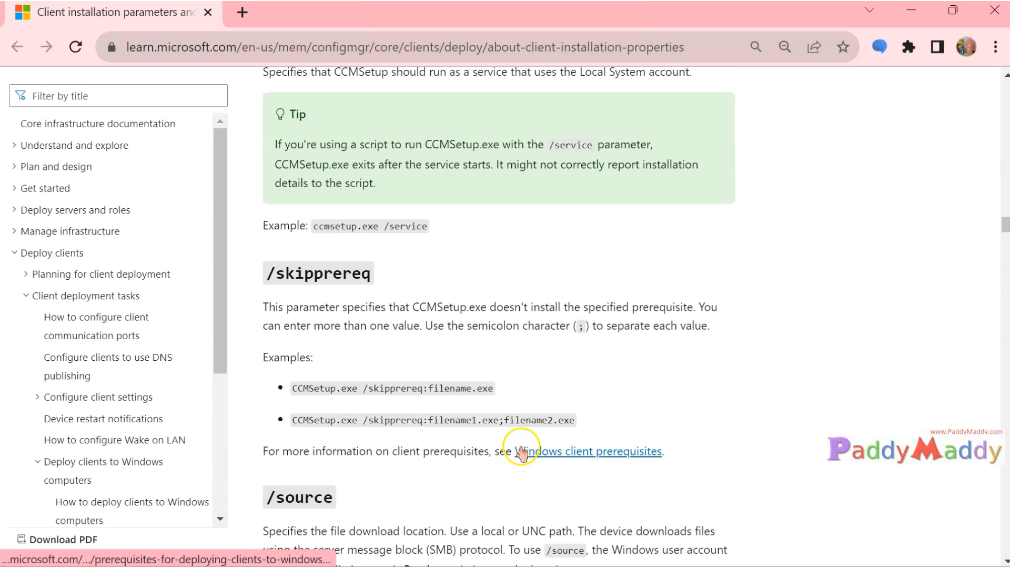
drag(363, 389, 496, 388)
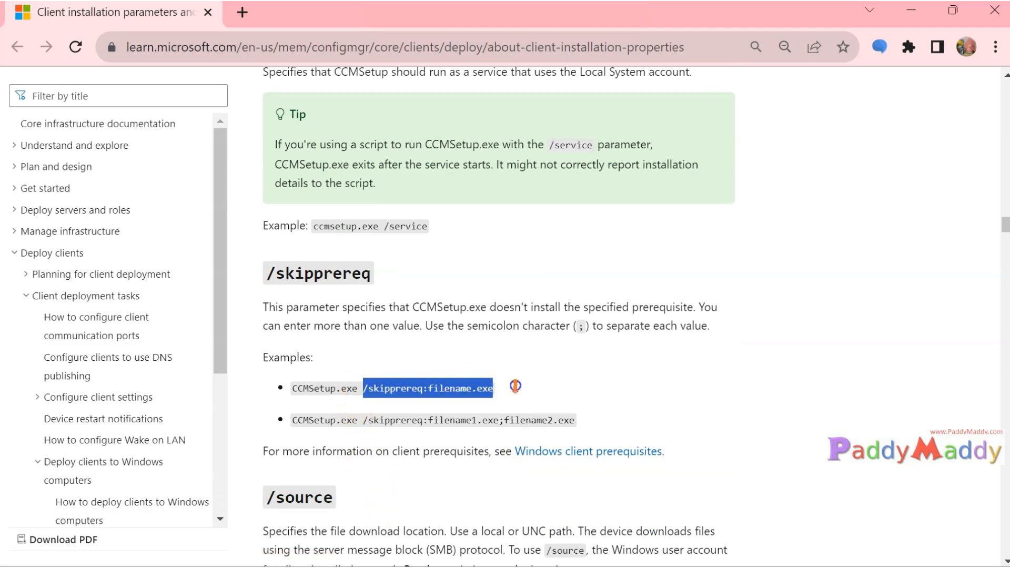
drag(267, 274, 374, 274)
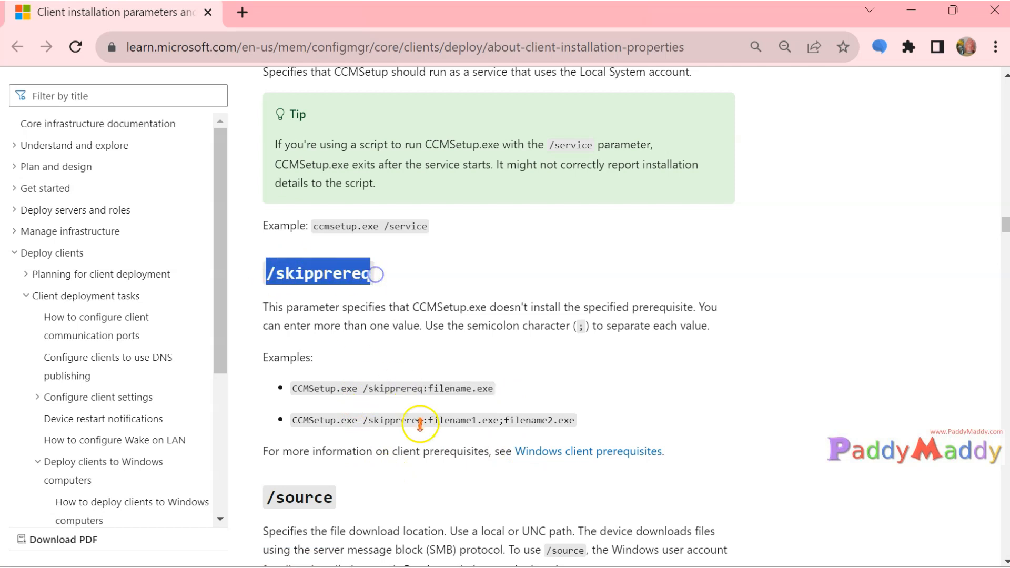
Examine the Ccmsetup.msi properties section and highlight the CCMSETUPCMD example command
scroll(389, 492, down, 9)
scroll(407, 459, down, 15)
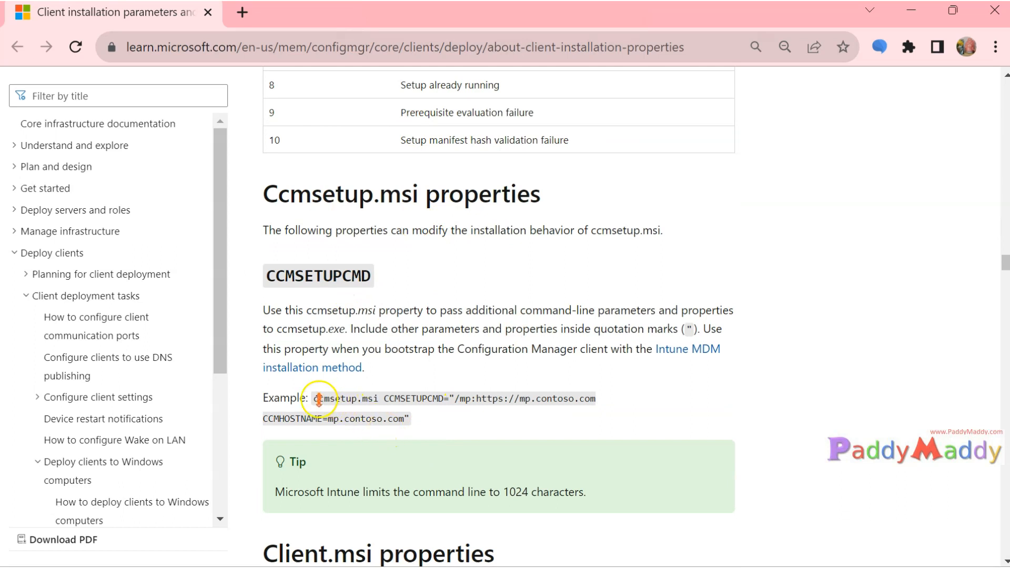
drag(314, 398, 421, 413)
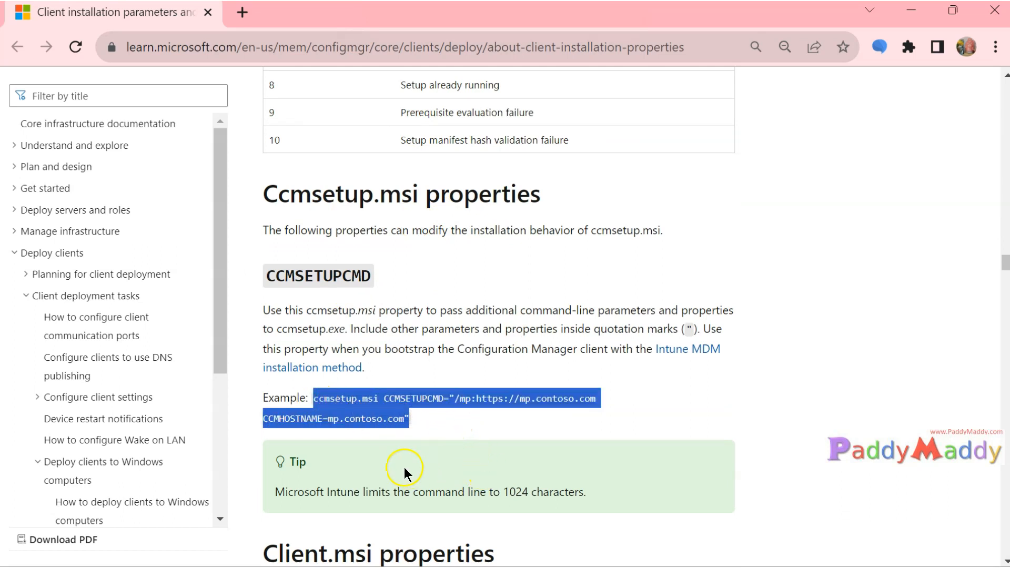
click(420, 435)
scroll(420, 436, down, 5)
scroll(421, 440, up, 5)
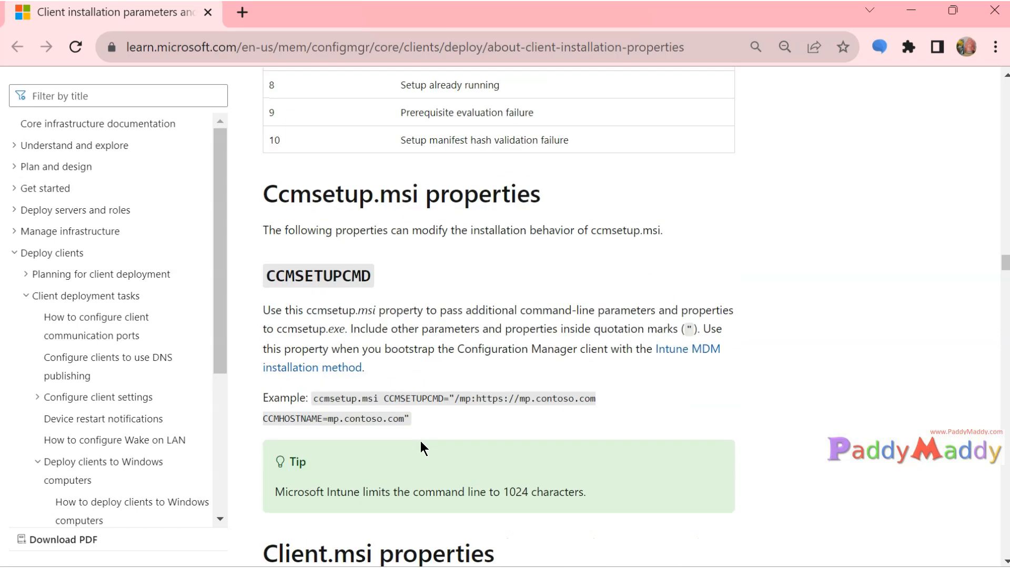
drag(318, 398, 391, 419)
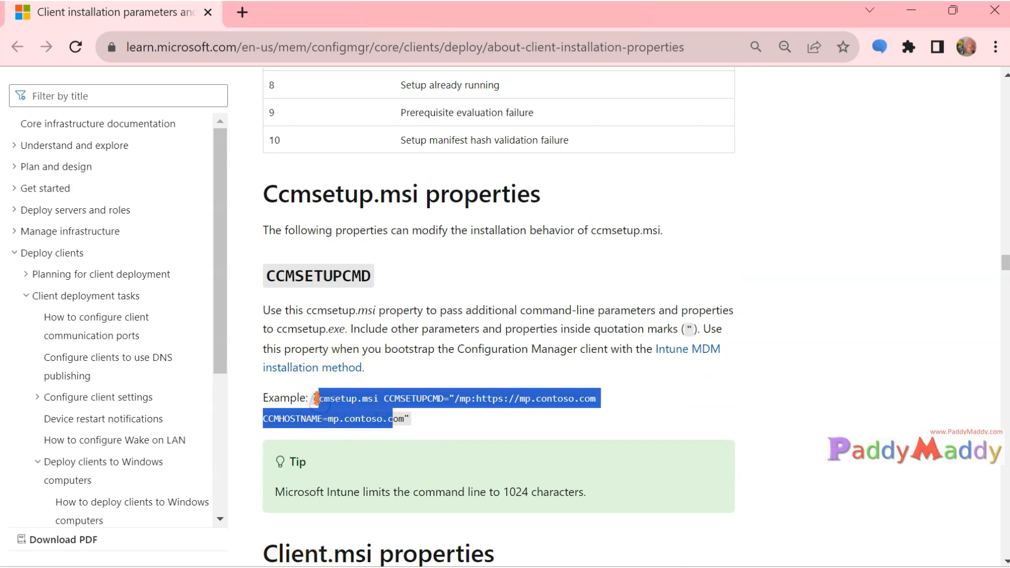
click(361, 416)
drag(318, 398, 416, 426)
click(370, 421)
Review the Client.msi properties from AADCLIENTAPPID to certificate selection, highlighting the AADCLIENTAPPID example, and minimize the browser
scroll(417, 473, down, 8)
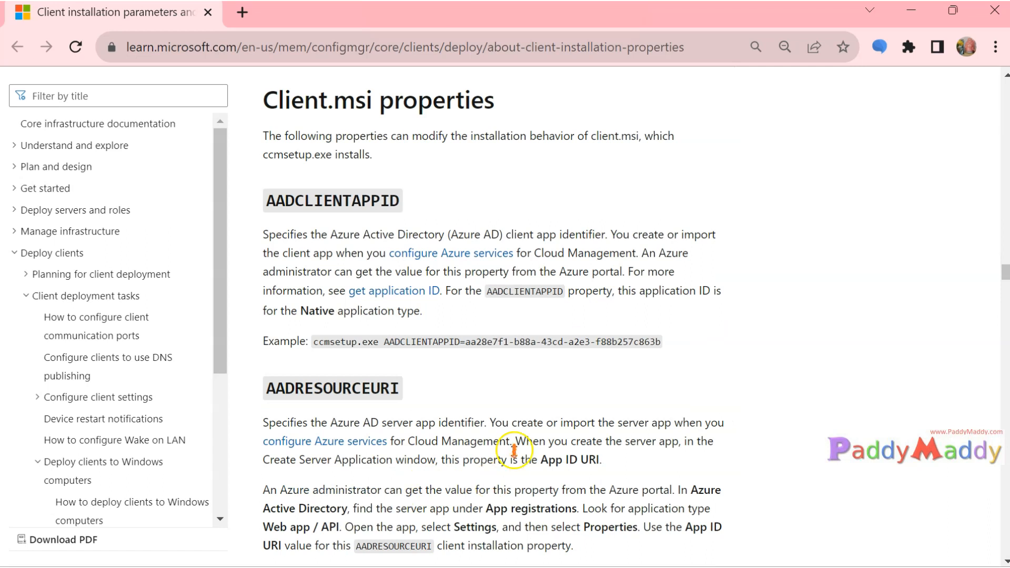
drag(320, 344, 666, 342)
scroll(665, 341, down, 10)
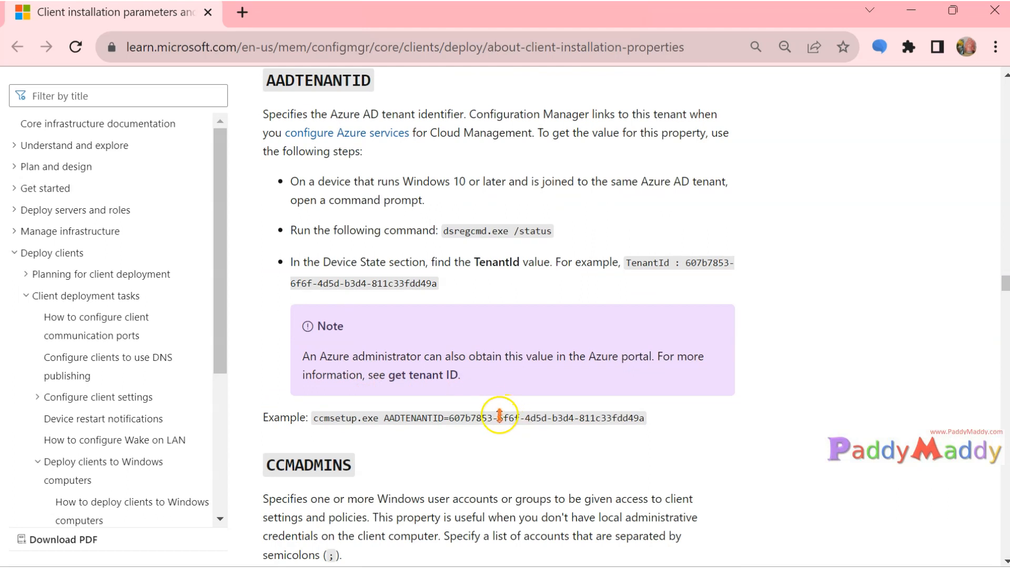
scroll(531, 426, down, 15)
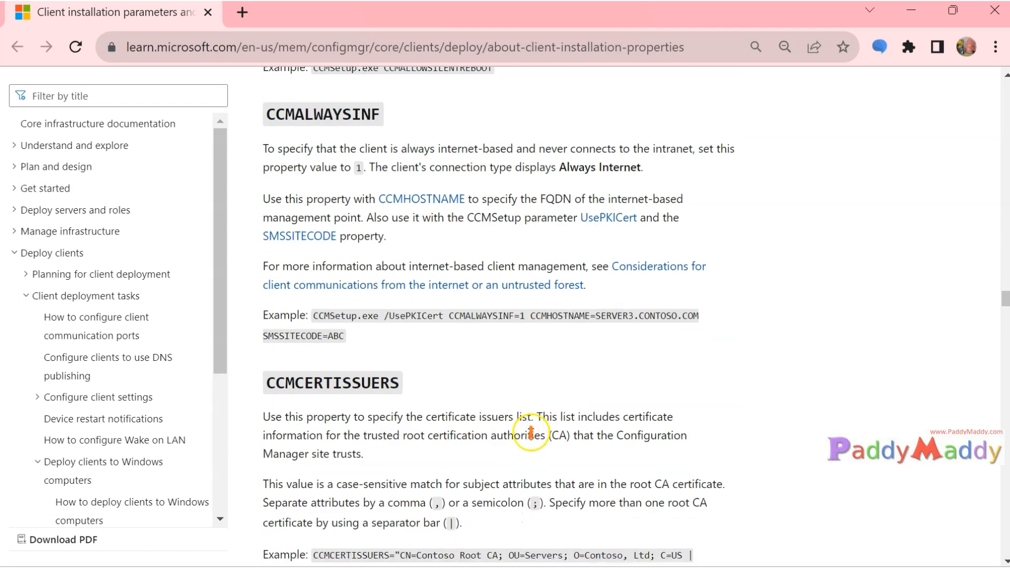
scroll(533, 417, down, 10)
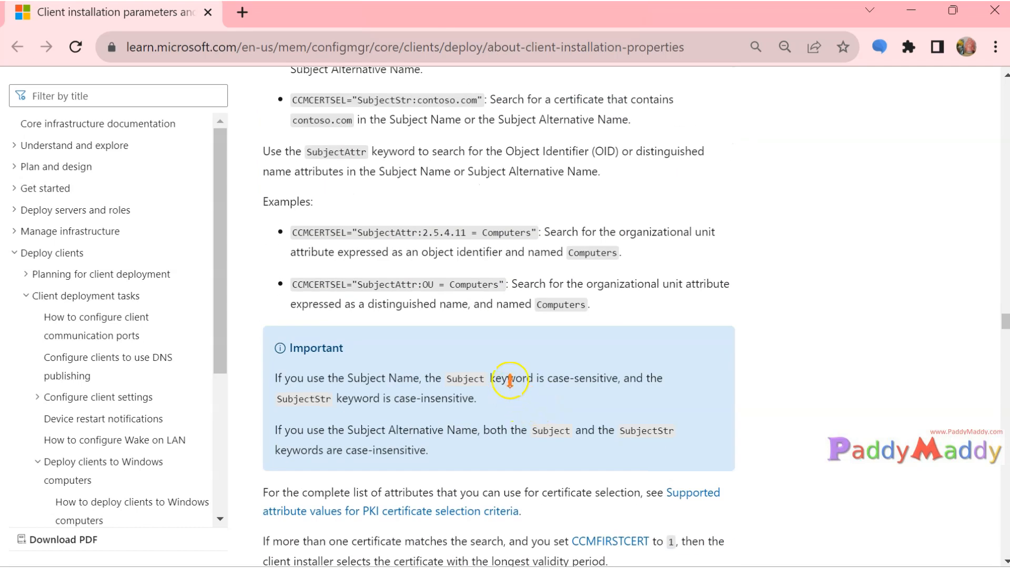
click(912, 10)
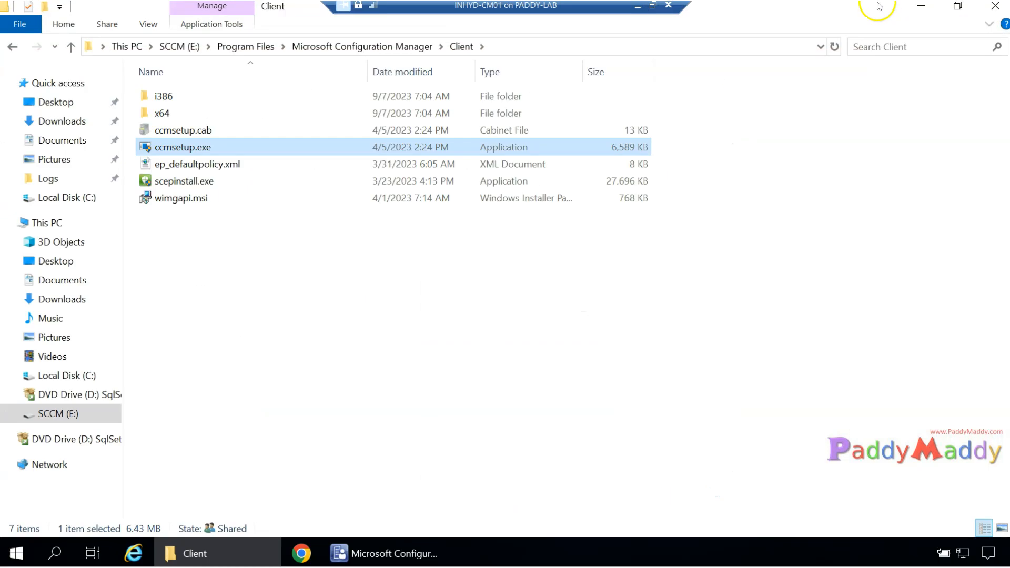
On the Windows 10 client, open \\INHYD-CM01\ and browse to the Client folder inside the sms_lab share
click(334, 447)
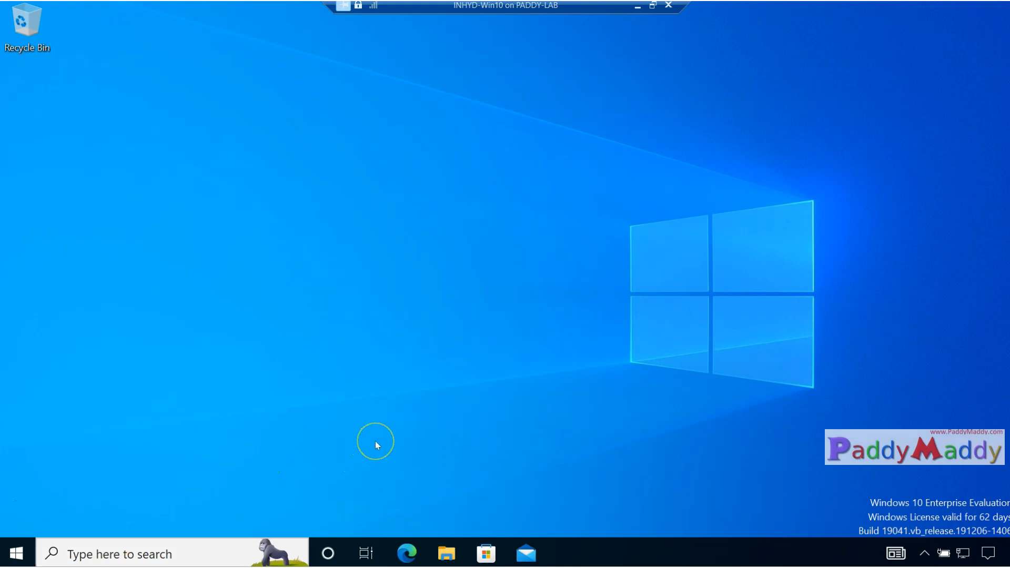
key(super+r)
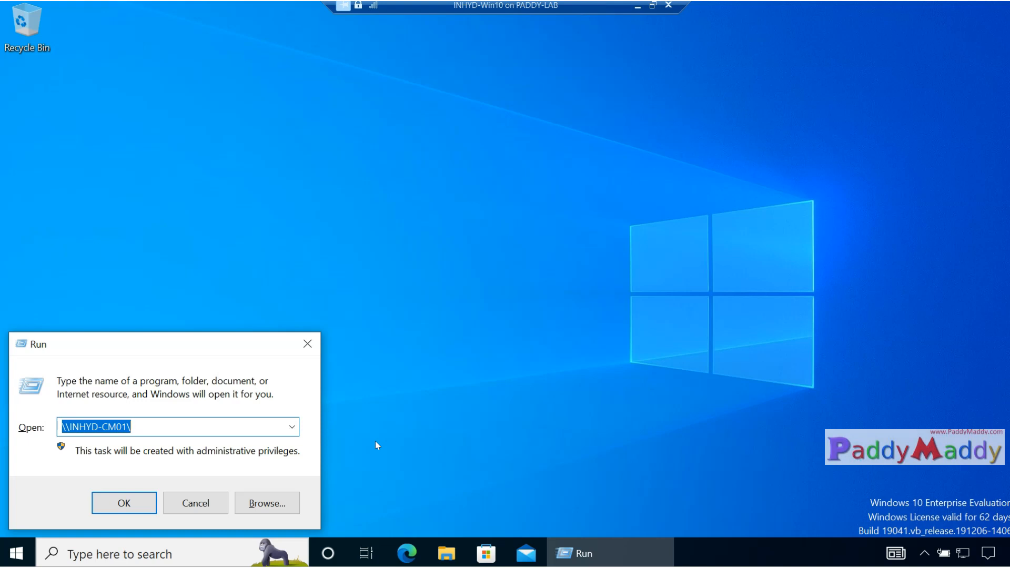
key(Return)
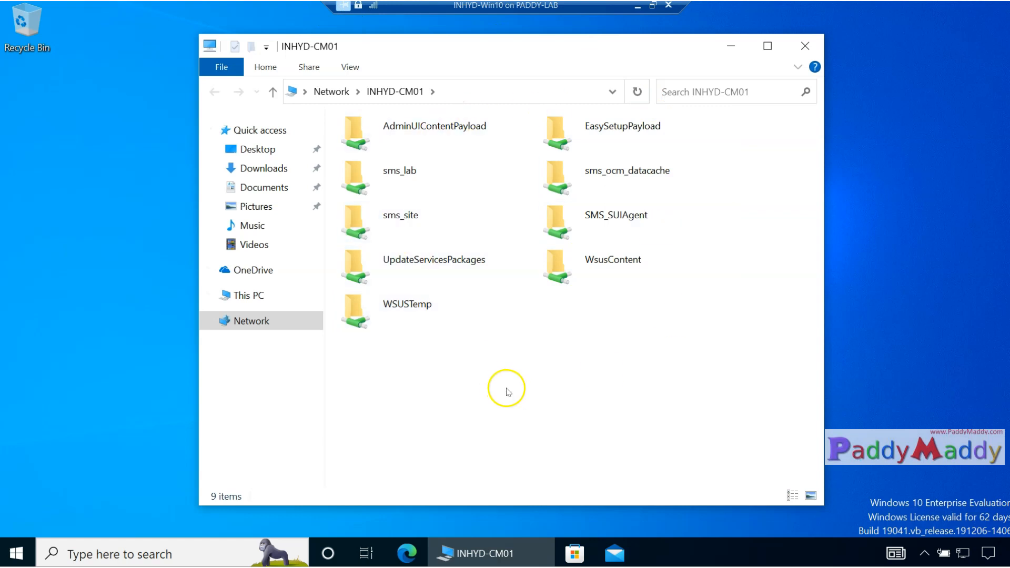
click(409, 180)
double_click(407, 176)
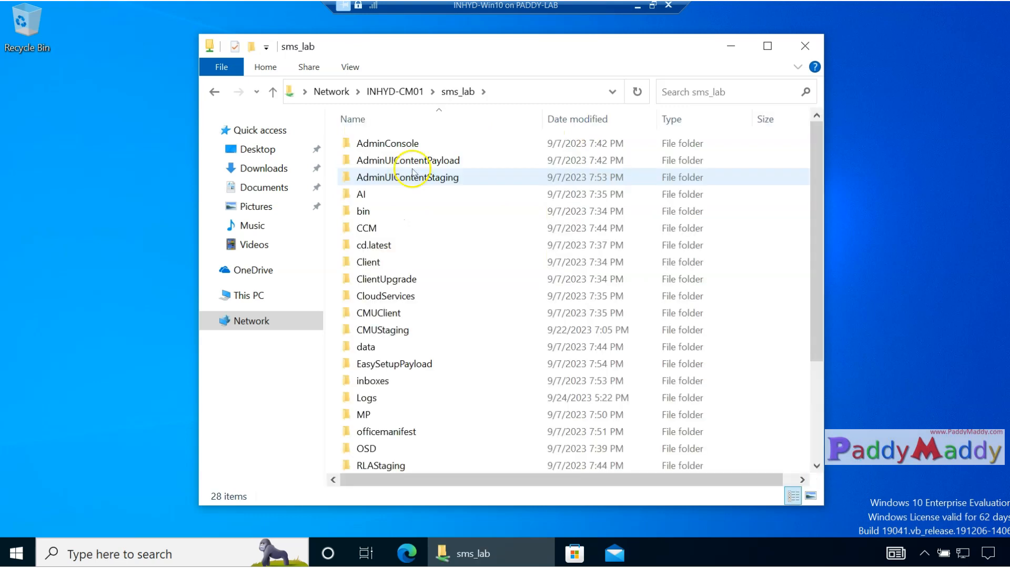
scroll(463, 394, down, 3)
scroll(469, 413, up, 3)
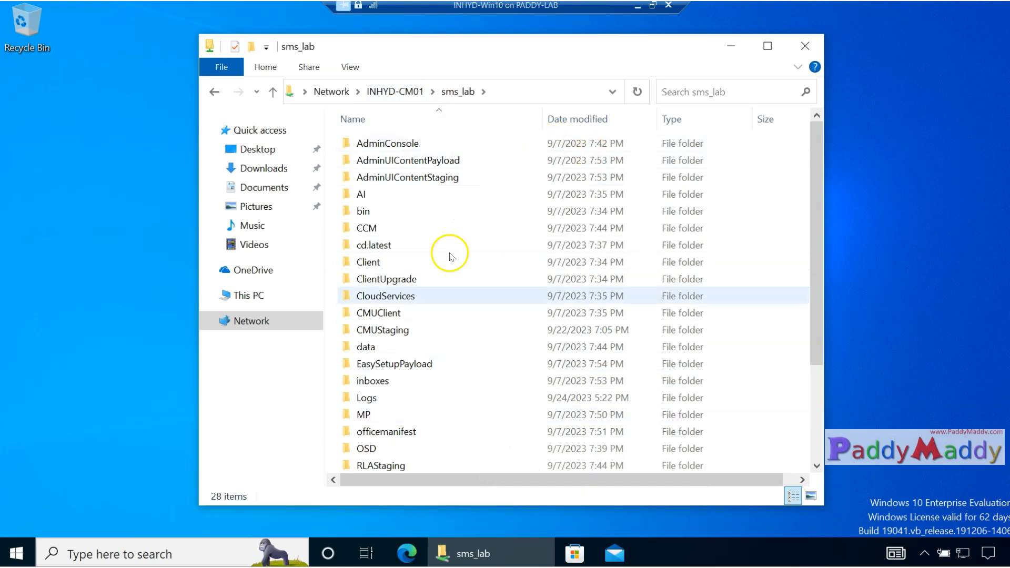
double_click(363, 262)
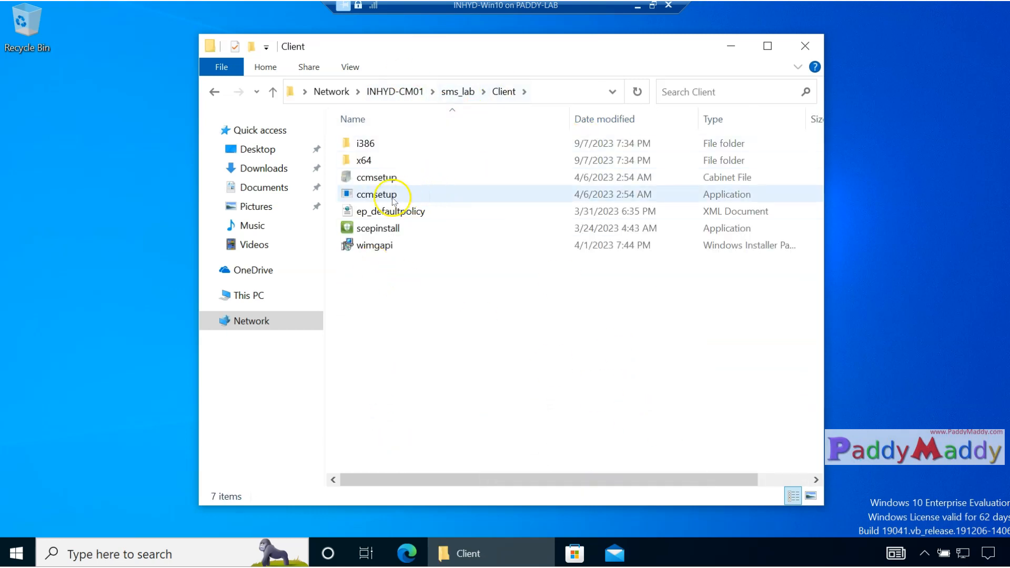
Copy the ccmsetup application from the shared Client folder
click(382, 195)
right_click(392, 197)
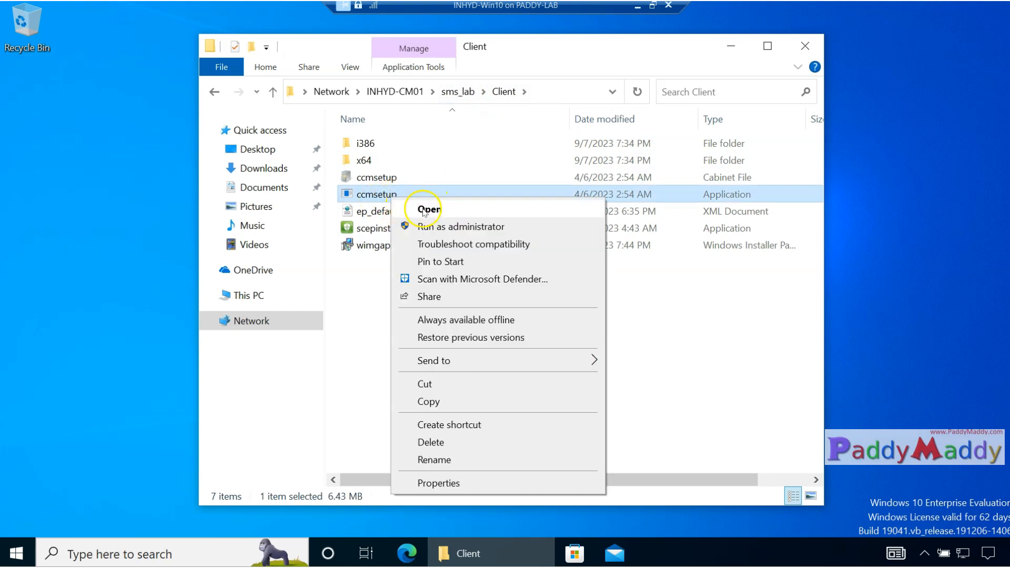
click(447, 401)
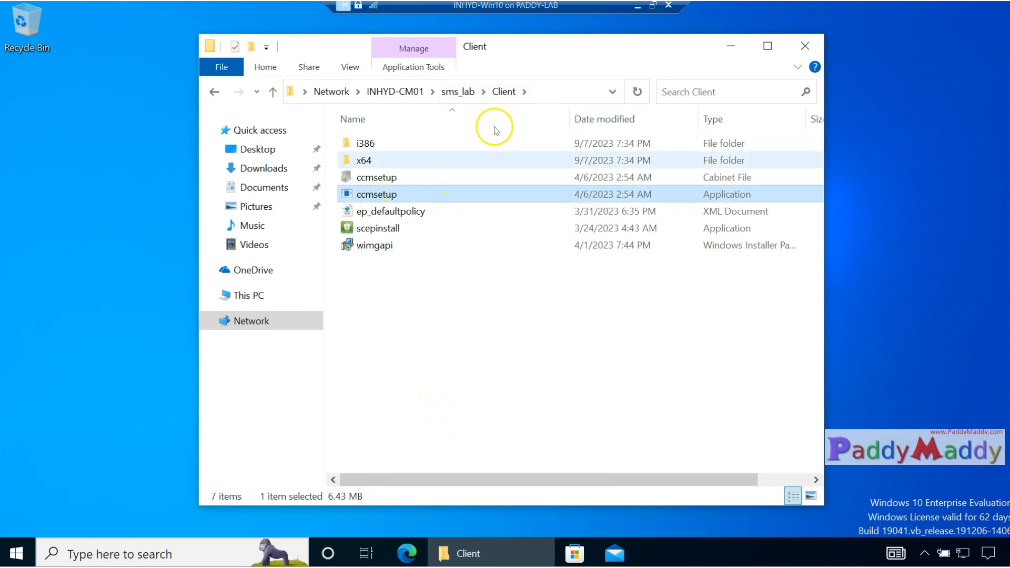
Create a folder named TEMP on Local Disk (C:) and paste the copied ccmsetup application into it
click(250, 296)
double_click(427, 341)
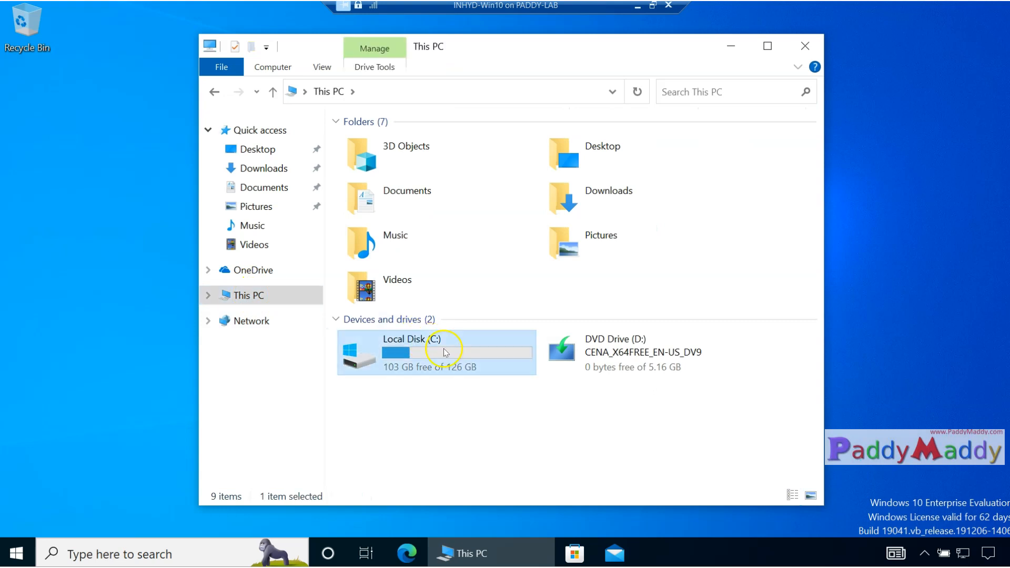
click(251, 49)
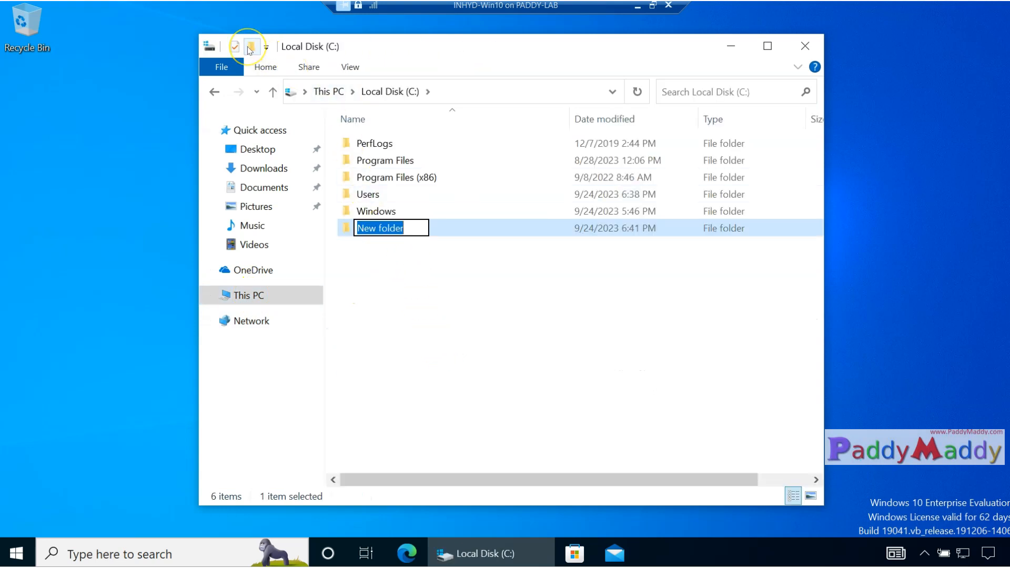
text(TEMP)
key(Return)
key(Return)
key(ctrl+v)
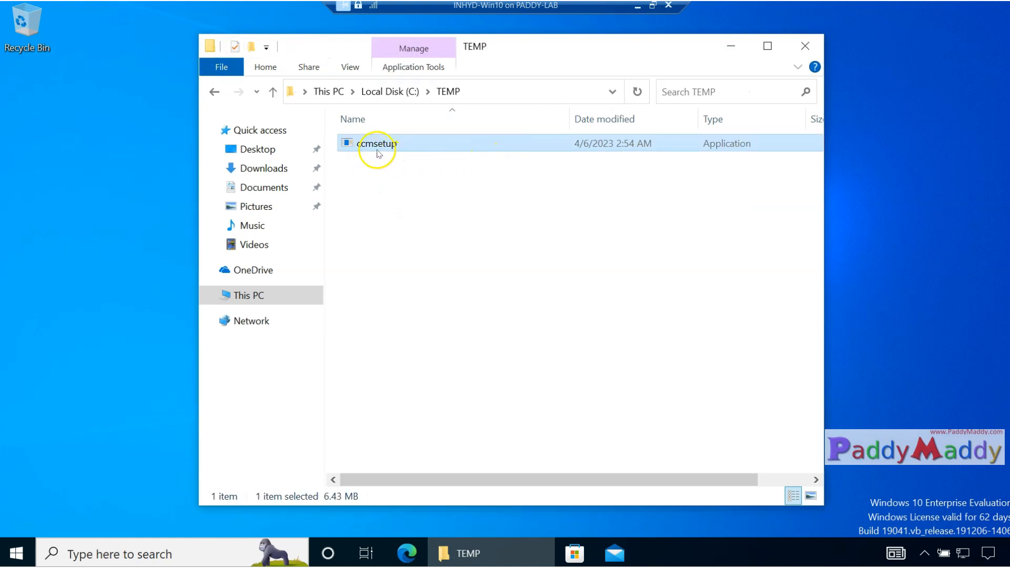
Open Command Prompt as administrator and move its window so the TEMP folder window behind is partly visible
click(150, 552)
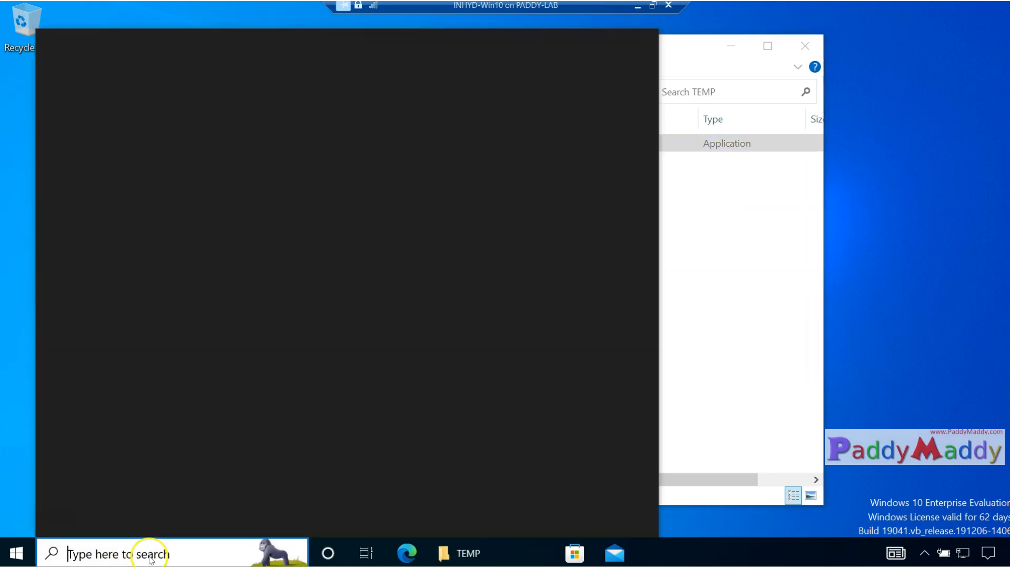
text(CMD)
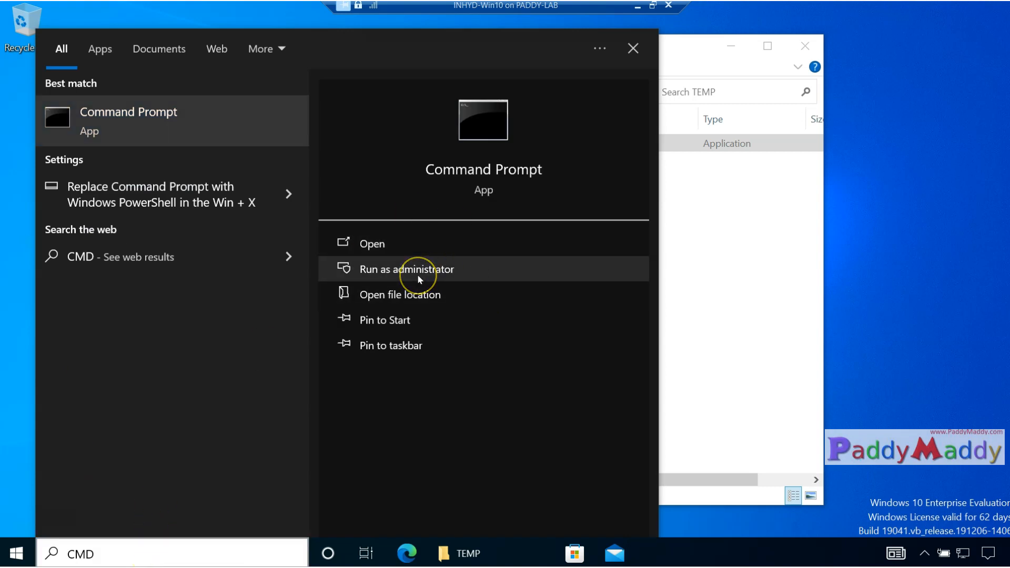
click(358, 268)
drag(187, 50, 225, 151)
Run WHOAMI to check the signed-in account and highlight the returned account name
text(WHOAM)
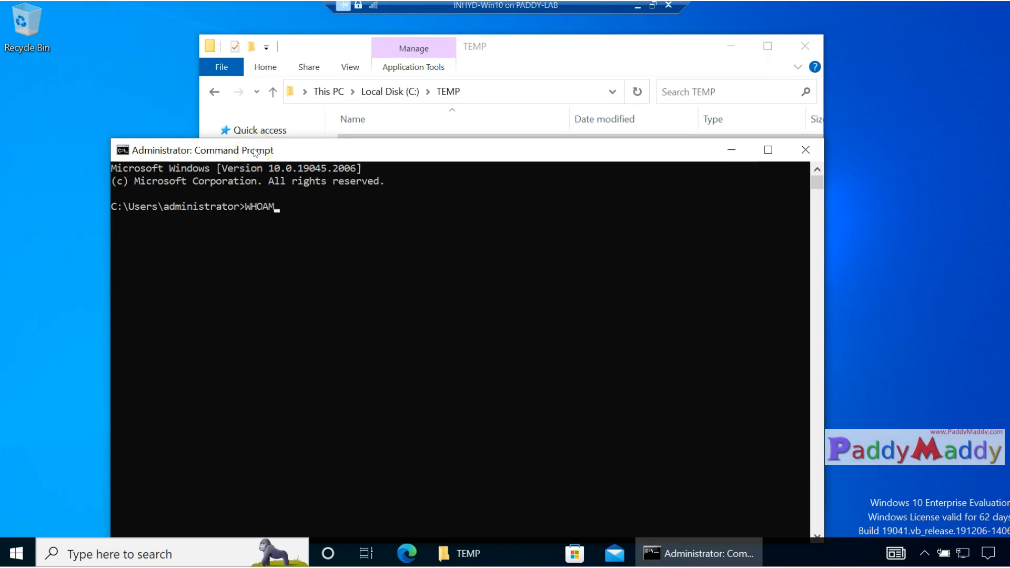
text(I)
key(Return)
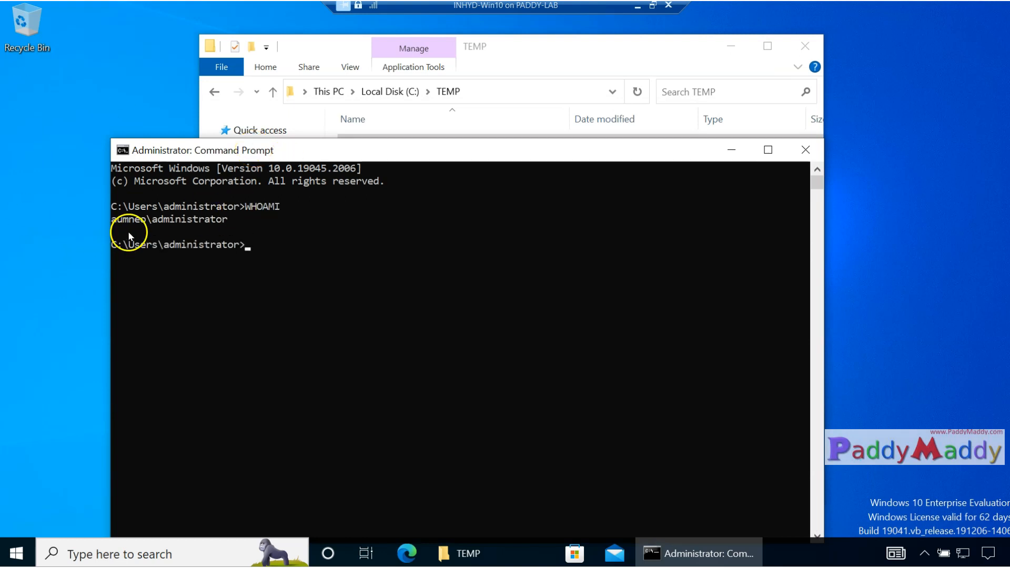
drag(153, 220, 259, 233)
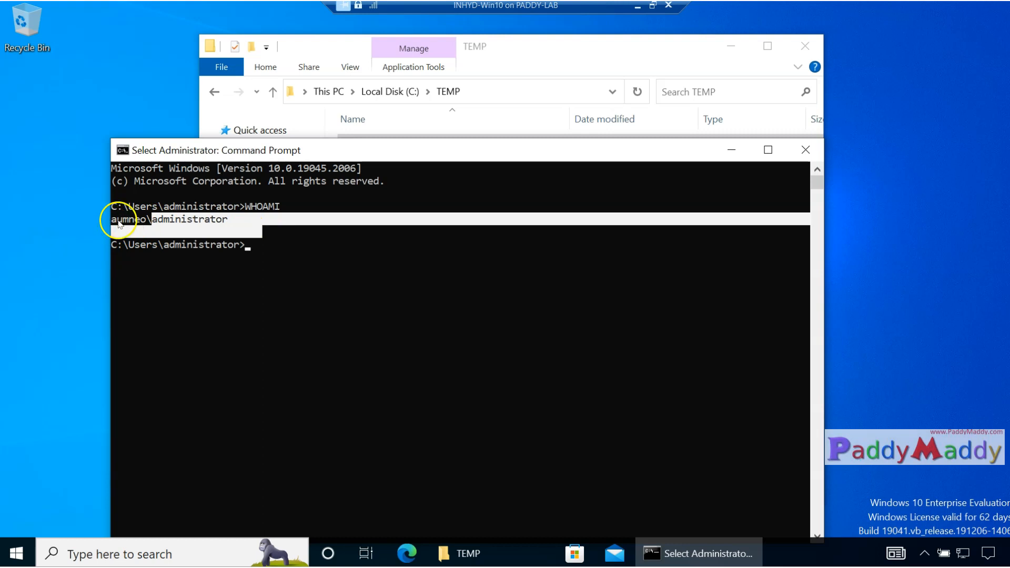
drag(142, 220, 149, 219)
drag(232, 221, 100, 221)
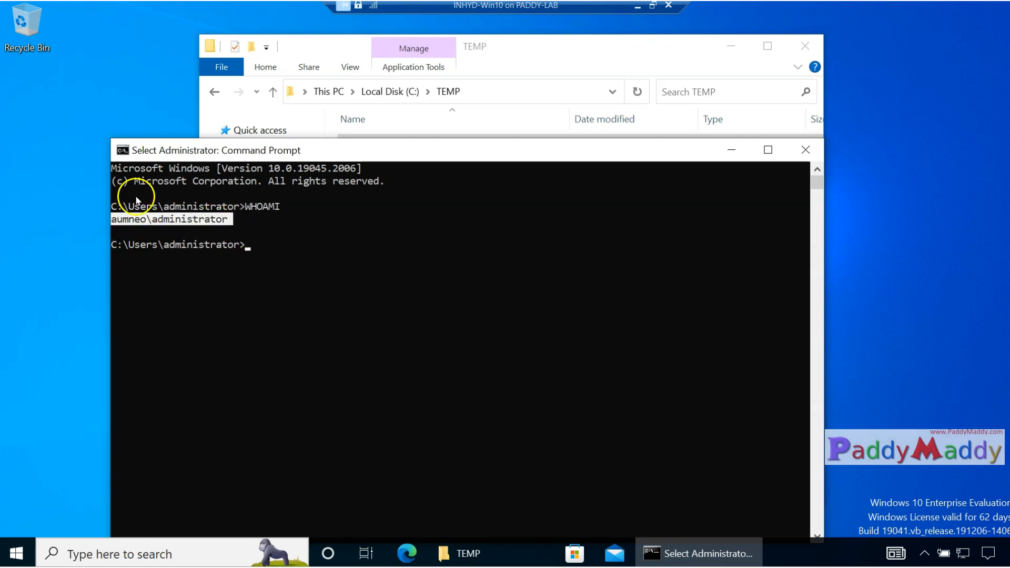
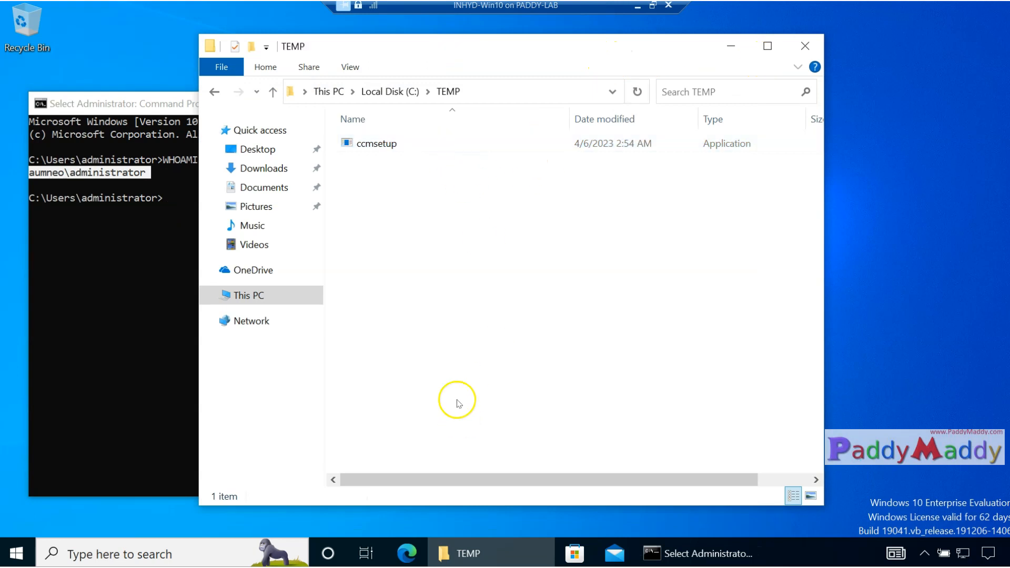
Change the command prompt's working directory to C:\TEMP using CD\ and CD TEMP, and enlarge the console text
click(493, 98)
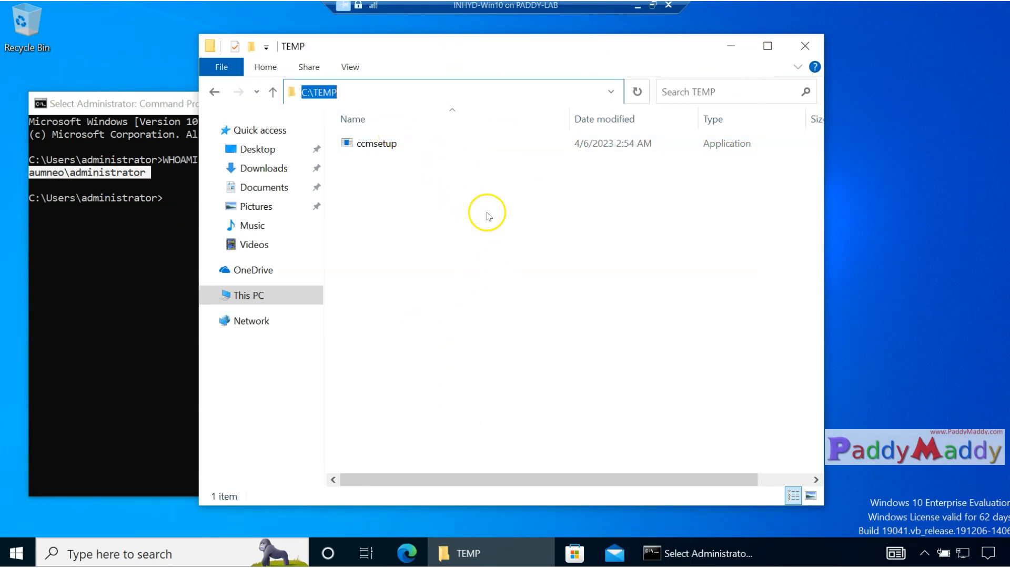
click(168, 101)
drag(167, 101, 282, 234)
right_click(356, 392)
text(CD\)
key(Return)
ctrl+scroll(358, 390, up, 3)
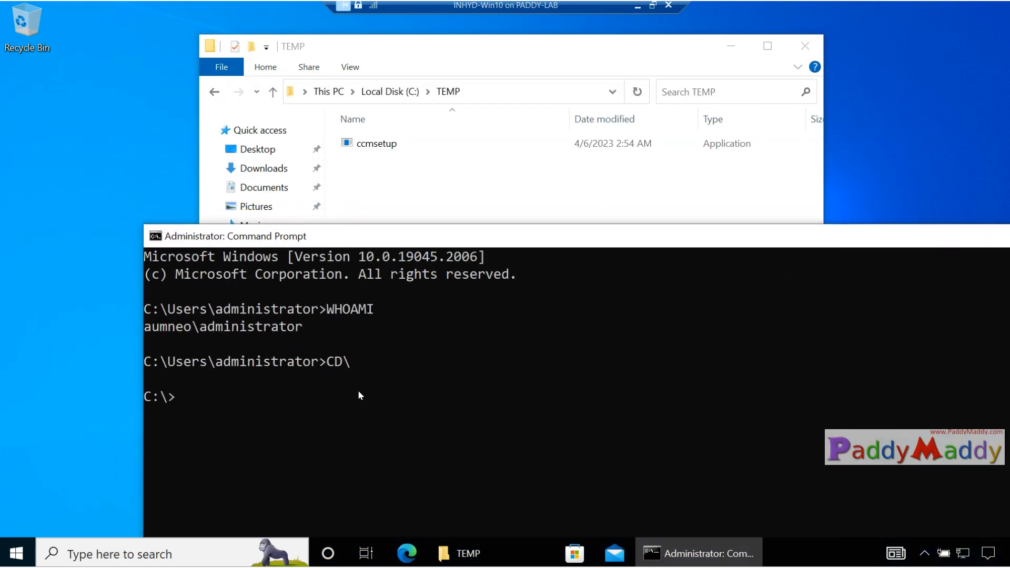
drag(395, 245, 370, 175)
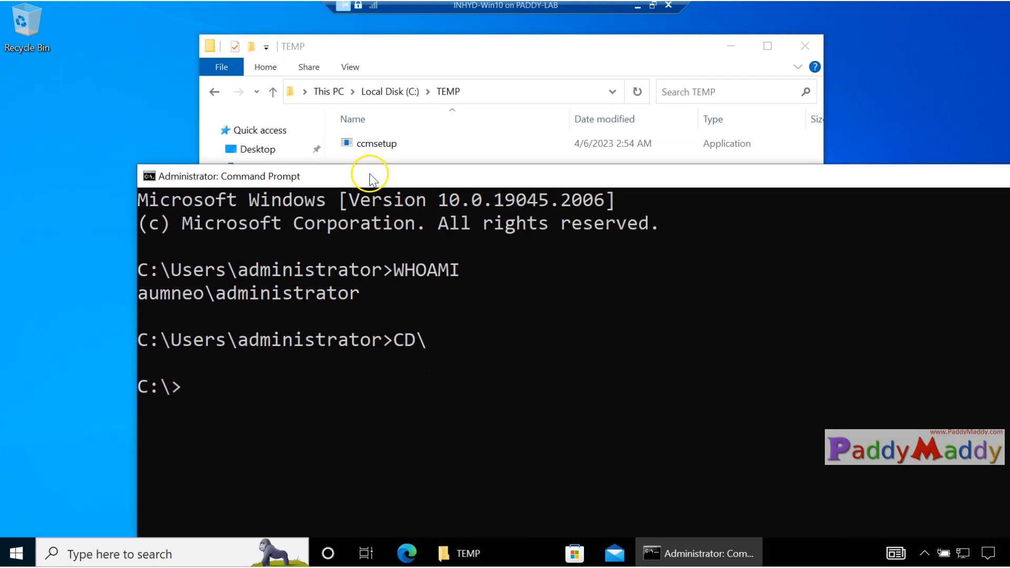
text(CD TEMPO)
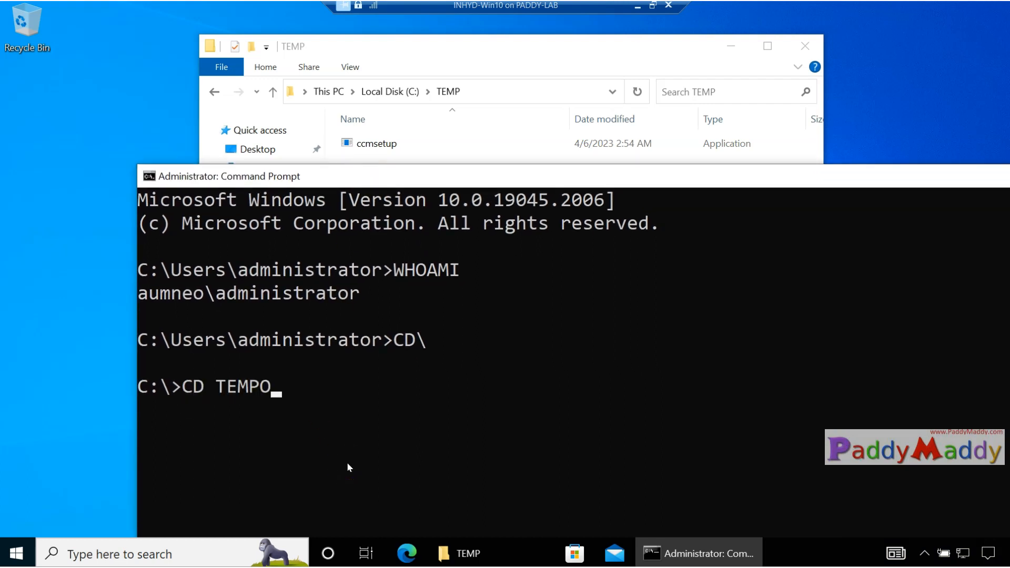
key(BackSpace)
key(Return)
Run ccmsetup.exe /? to review the CCMSetup usage help, and close the help window
text(ccmsetup.exe)
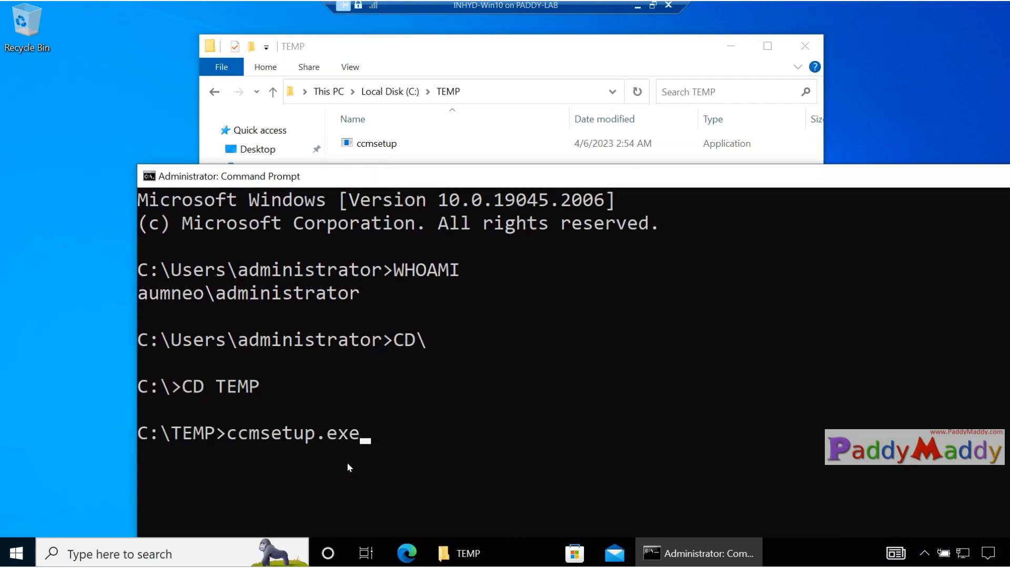
text( /?)
key(Return)
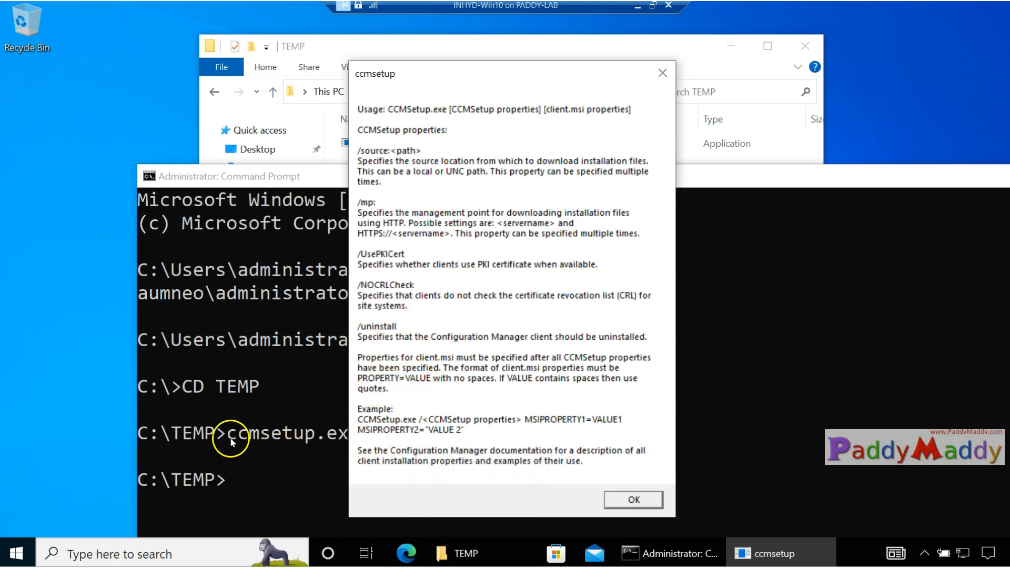
drag(489, 79, 616, 79)
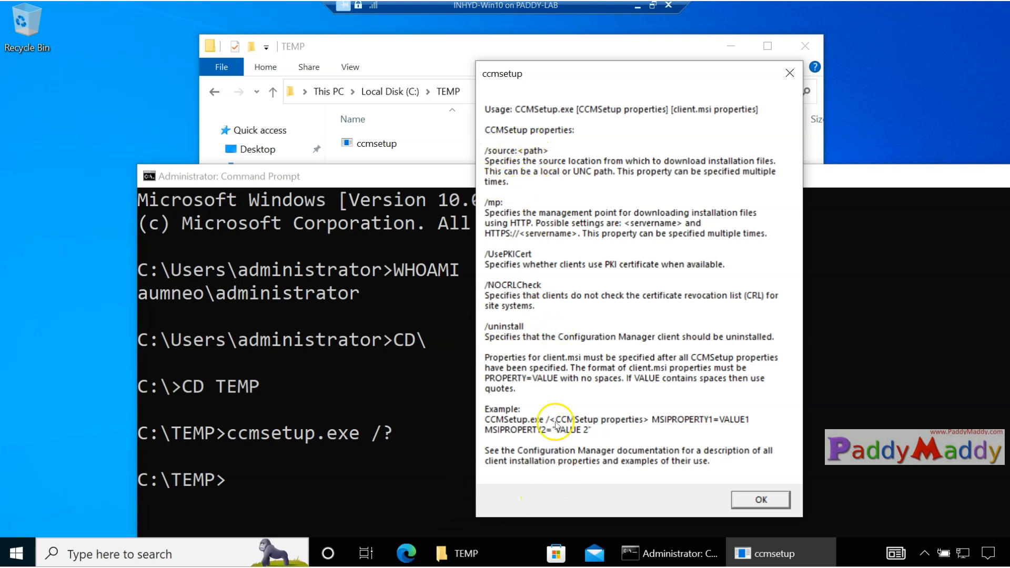
click(749, 501)
Enter the command ccmsetup.exe SMSSITECODE=LAB at the C:\TEMP prompt without running it, and highlight the site code value
drag(423, 176, 409, 93)
key(Up)
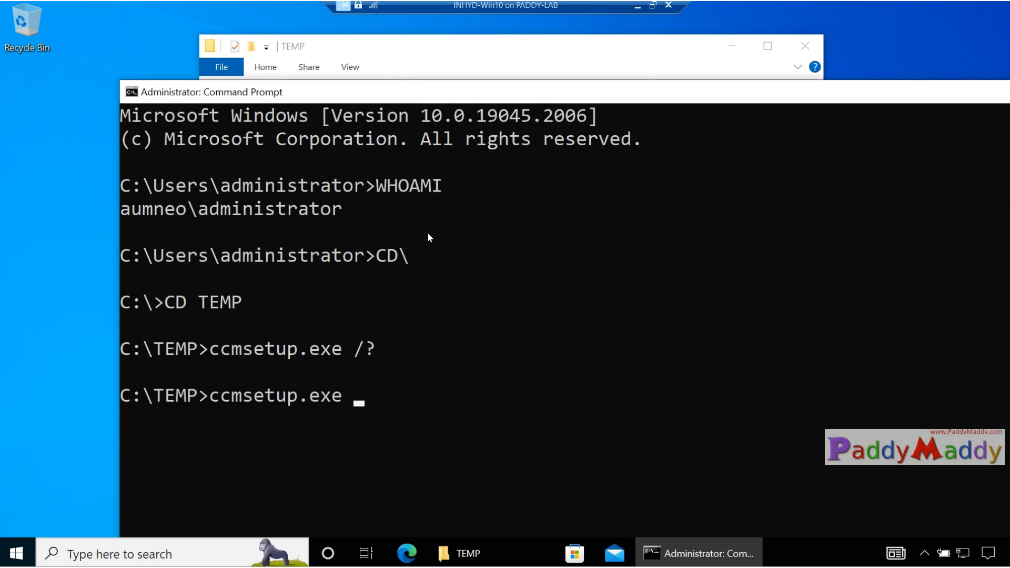
text(SSI)
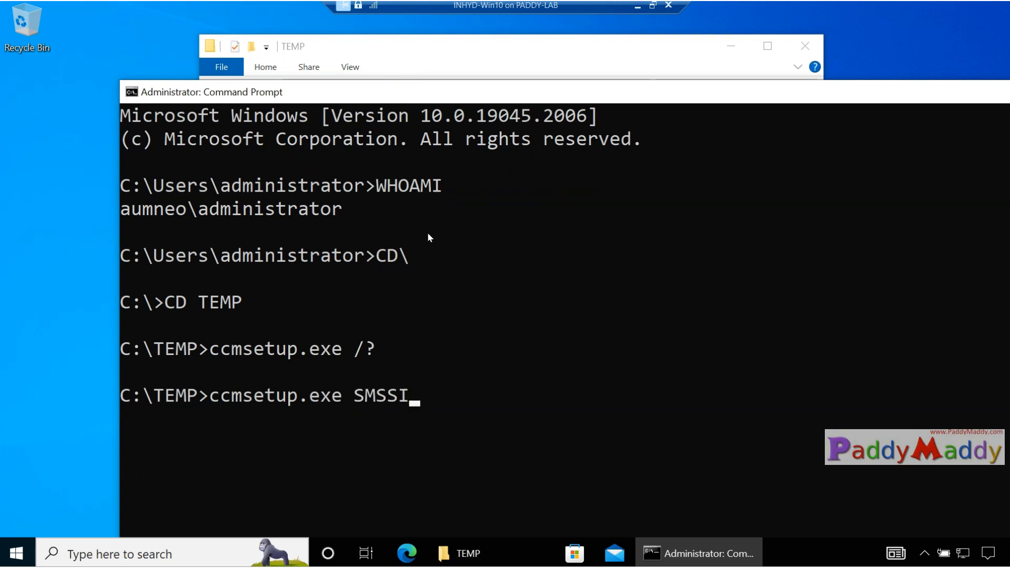
text(TECODE)
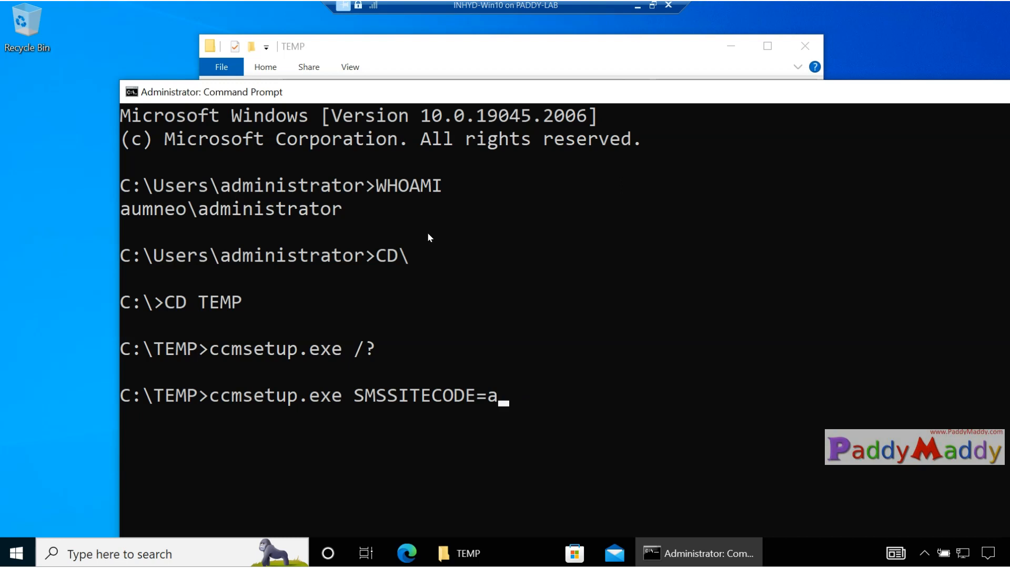
text(=la)
key(BackSpace)
key(BackSpace)
key(BackSpace)
drag(489, 396, 519, 402)
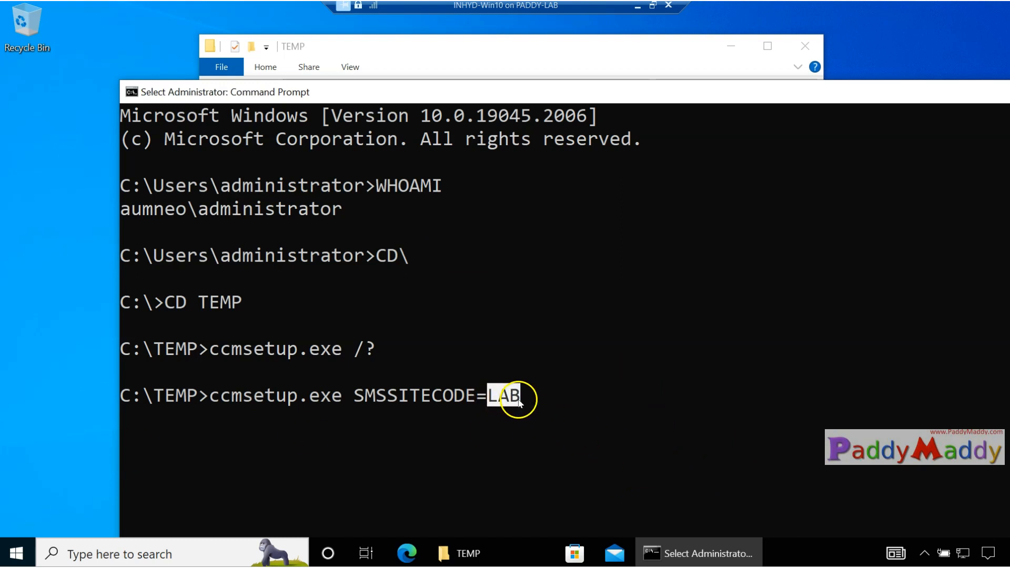
Examine the prepared install command, highlighting the whole ccmsetup.exe line and its SMSSITECODE property
drag(209, 397, 516, 396)
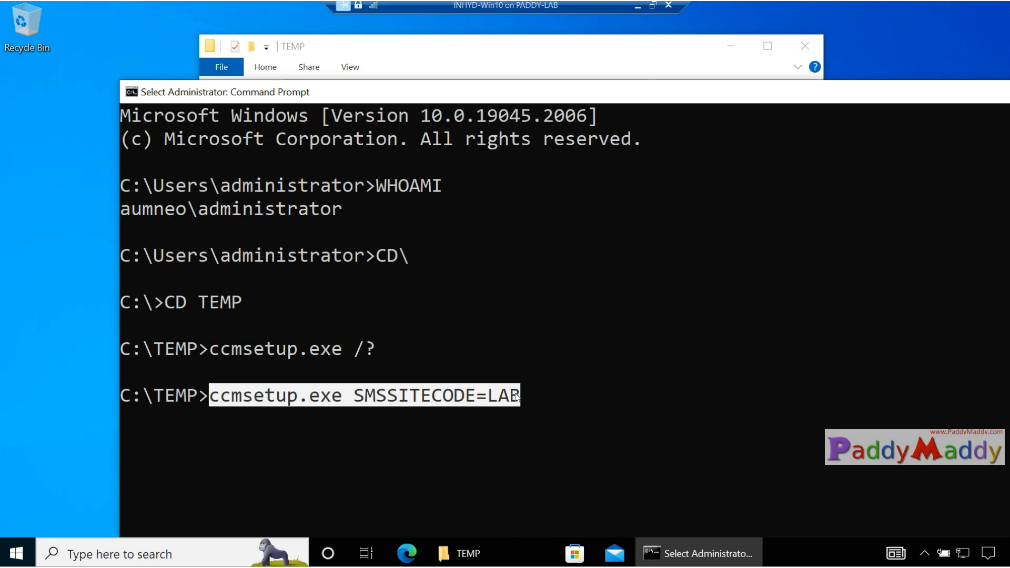
click(355, 411)
drag(354, 398, 529, 397)
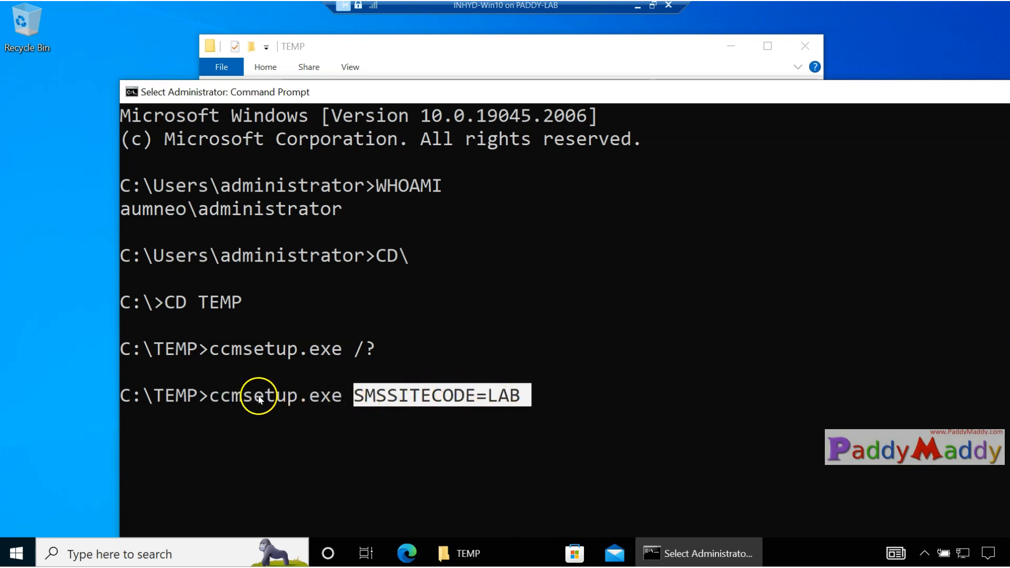
drag(209, 397, 514, 400)
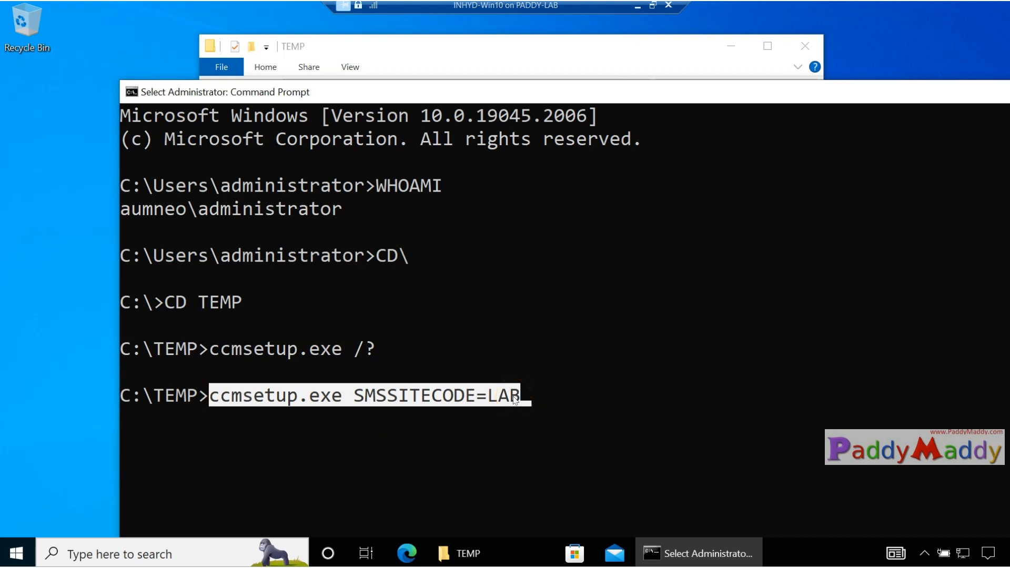
click(235, 424)
drag(208, 399, 532, 400)
Replace the SMSSITECODE value in the prepared command with AUTO
key(BackSpace)
key(BackSpace)
key(BackSpace)
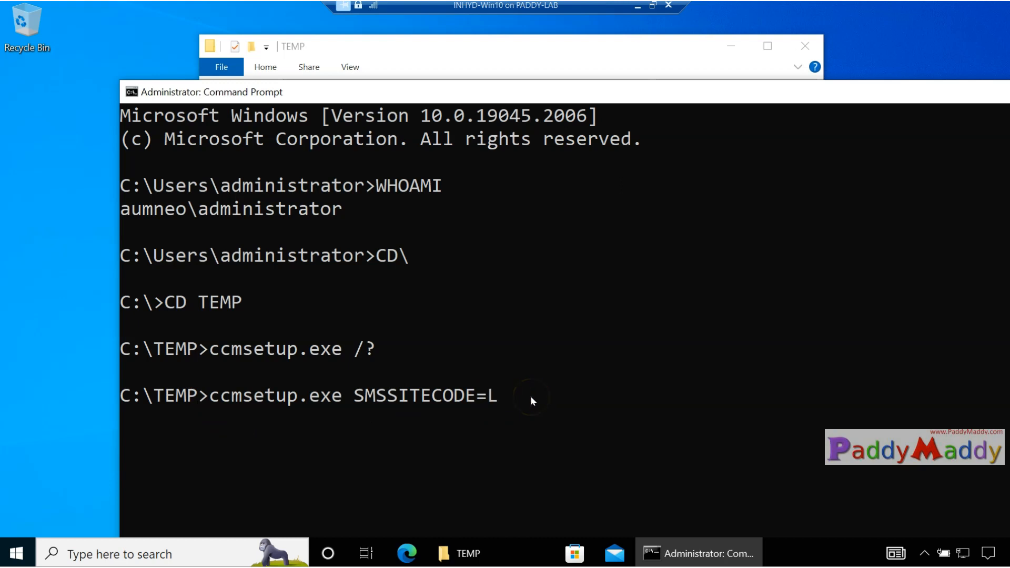
text(AUTO)
Highlight the earlier ccmsetup.exe /? command and bring the TEMP folder window to the front
drag(210, 355, 371, 352)
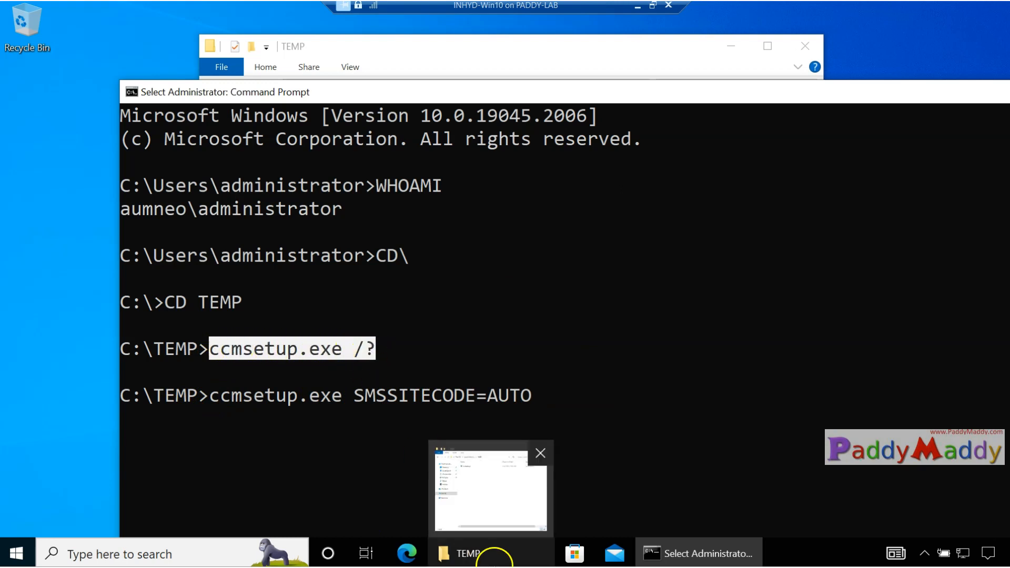
click(494, 557)
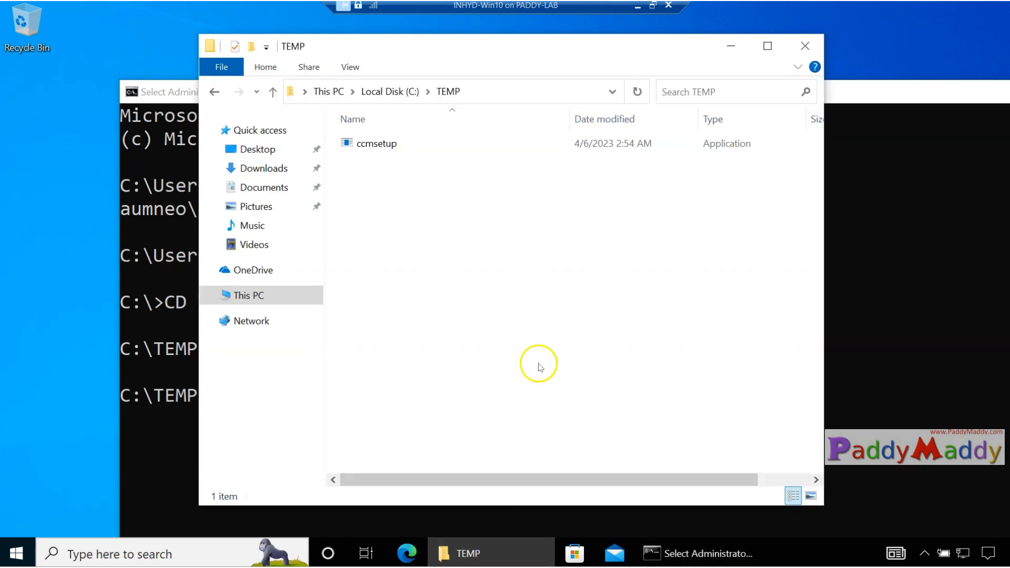
Browse from This PC to the C:\Windows\ccmsetup\Logs folder
click(247, 293)
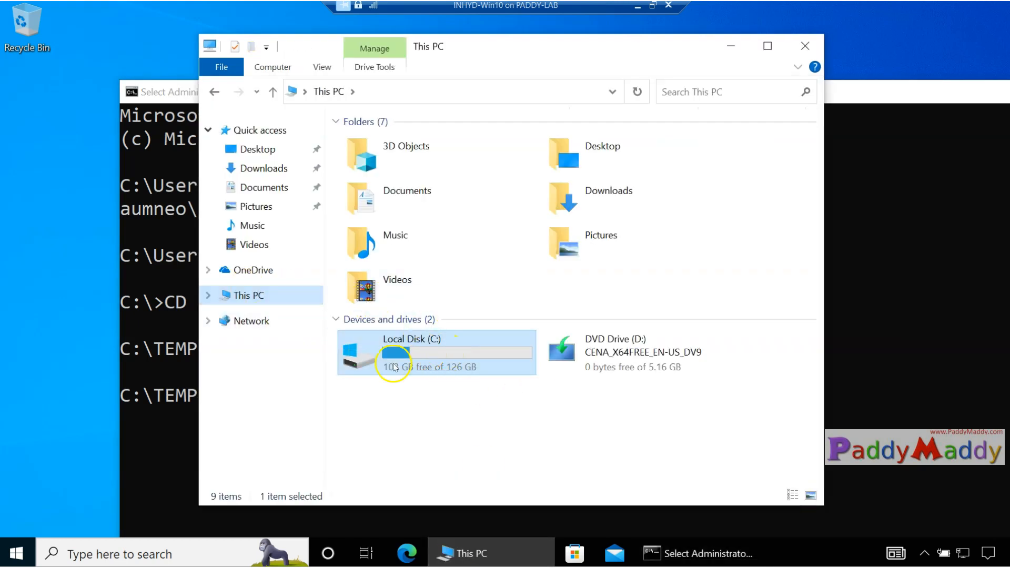
double_click(432, 355)
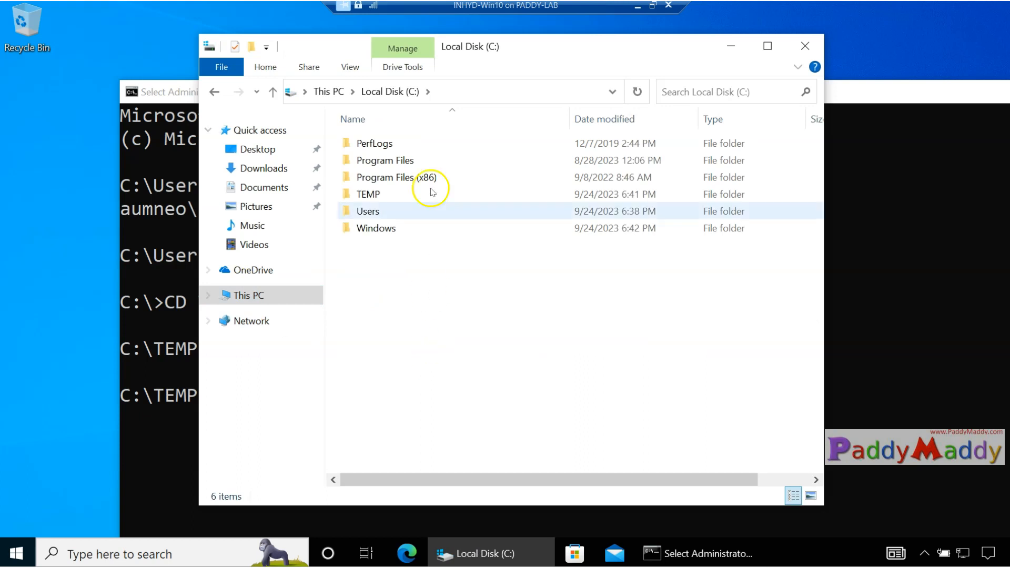
click(179, 82)
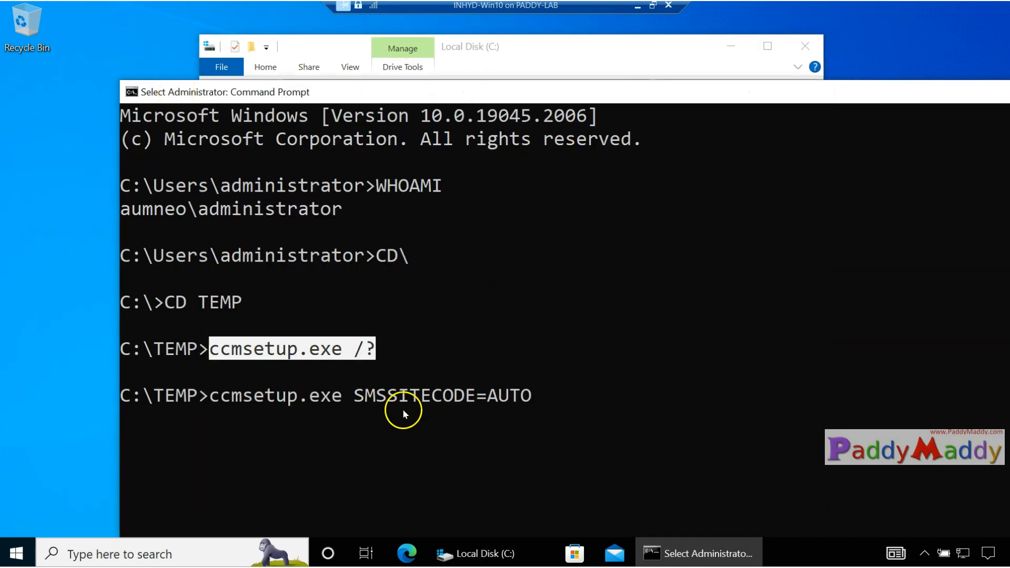
click(308, 43)
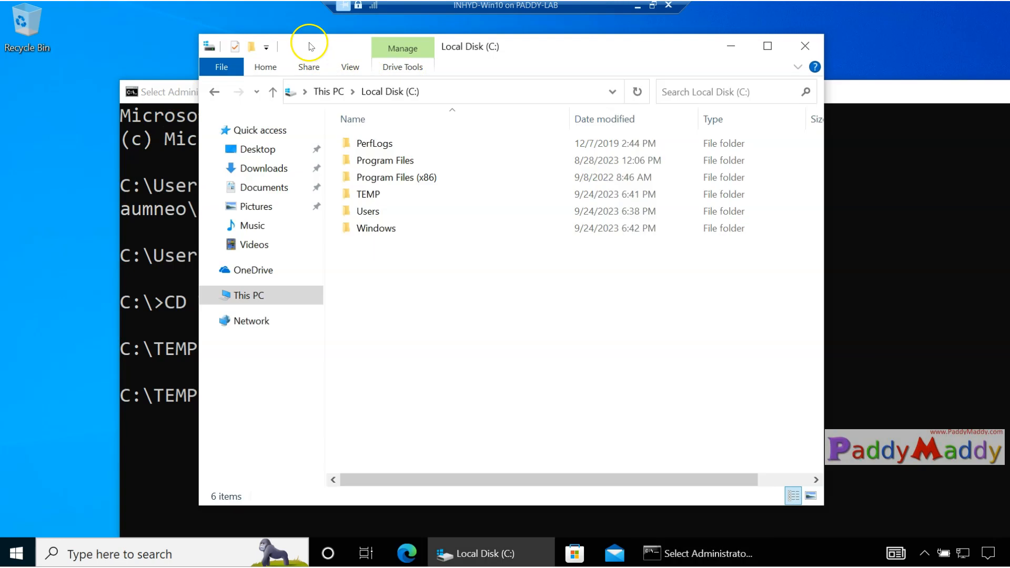
double_click(387, 235)
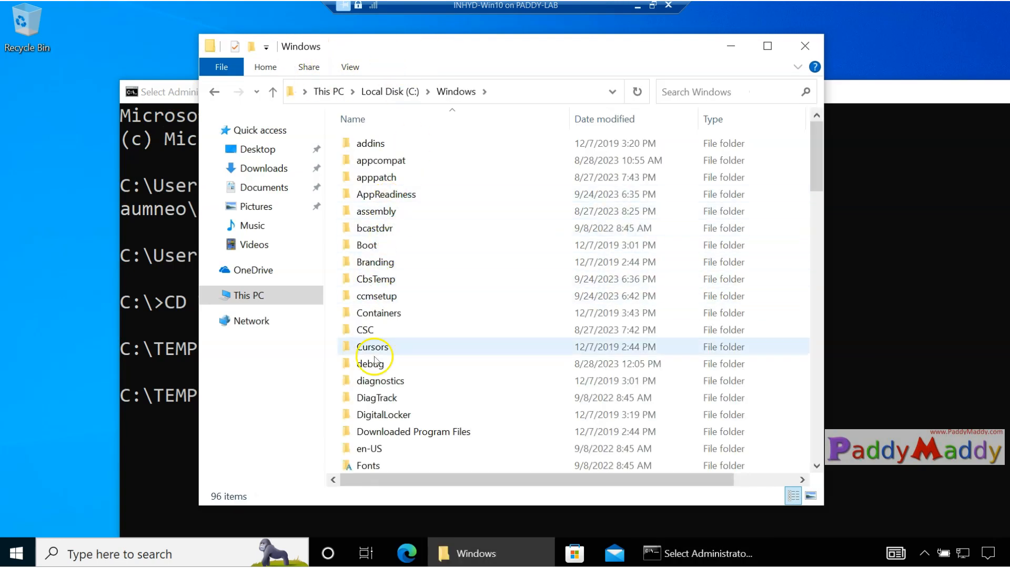
click(399, 297)
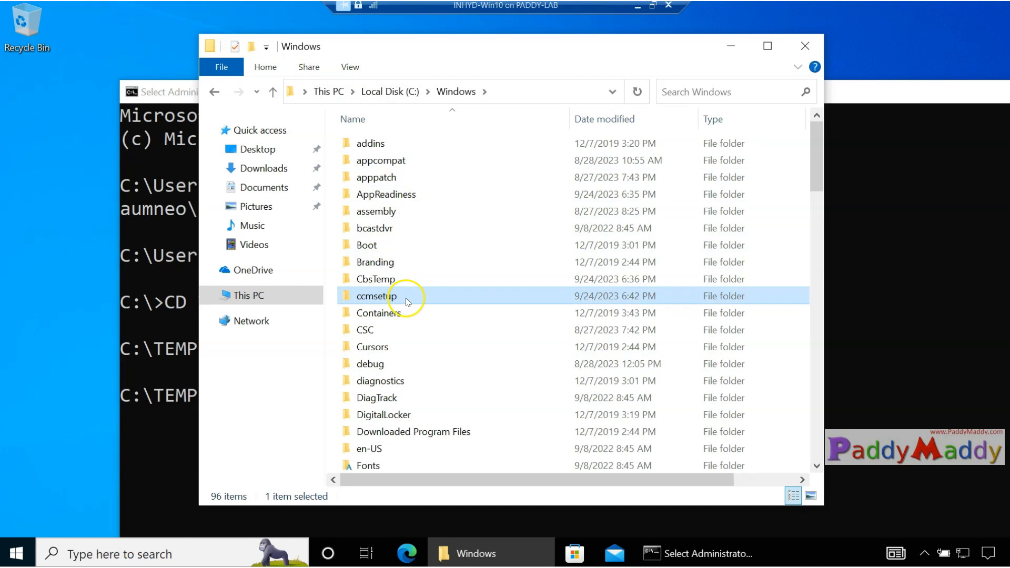
double_click(406, 301)
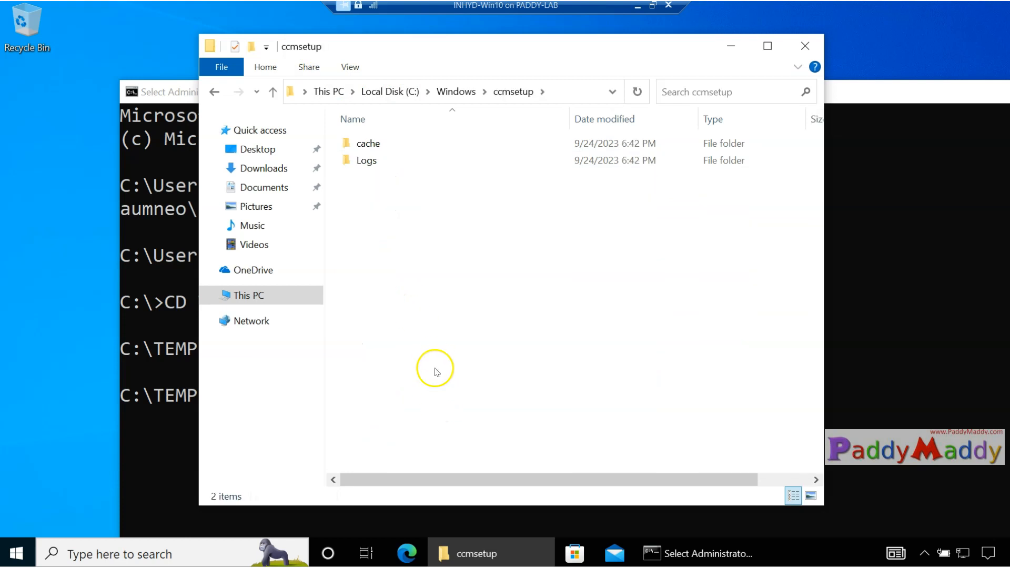
double_click(366, 161)
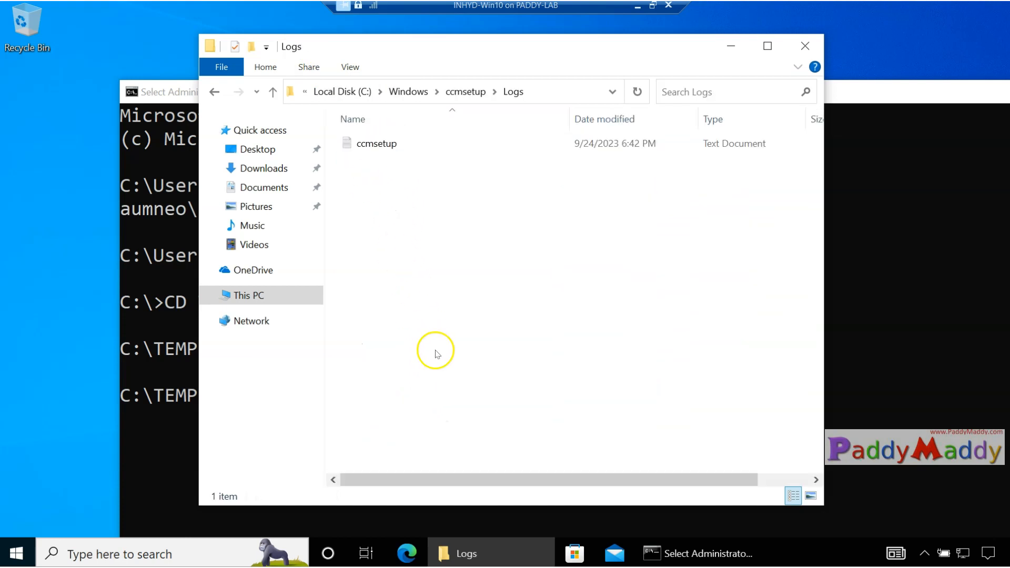
View the ccmsetup log in Notepad, close it, and check the file's available opening options
double_click(390, 152)
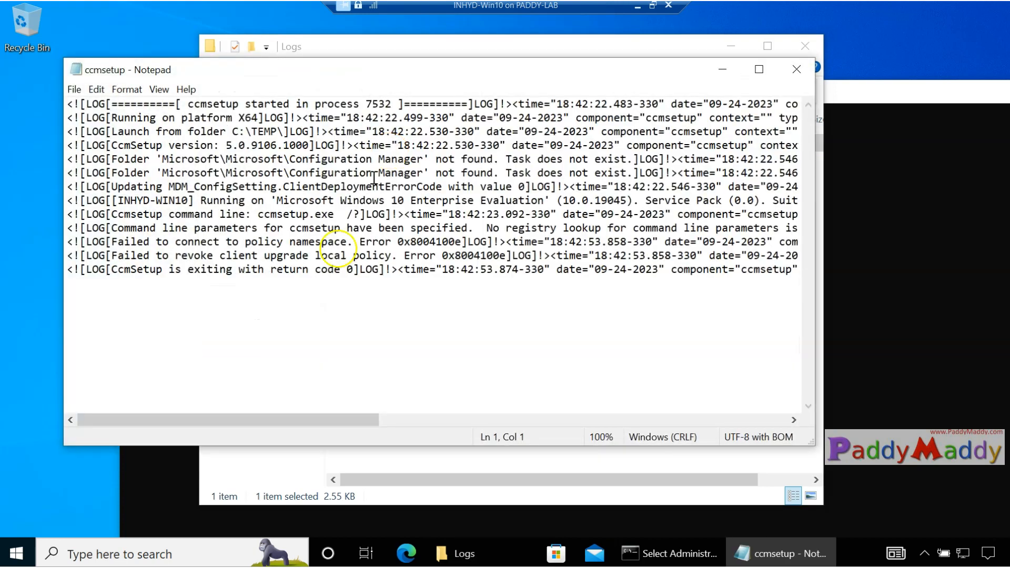
click(620, 408)
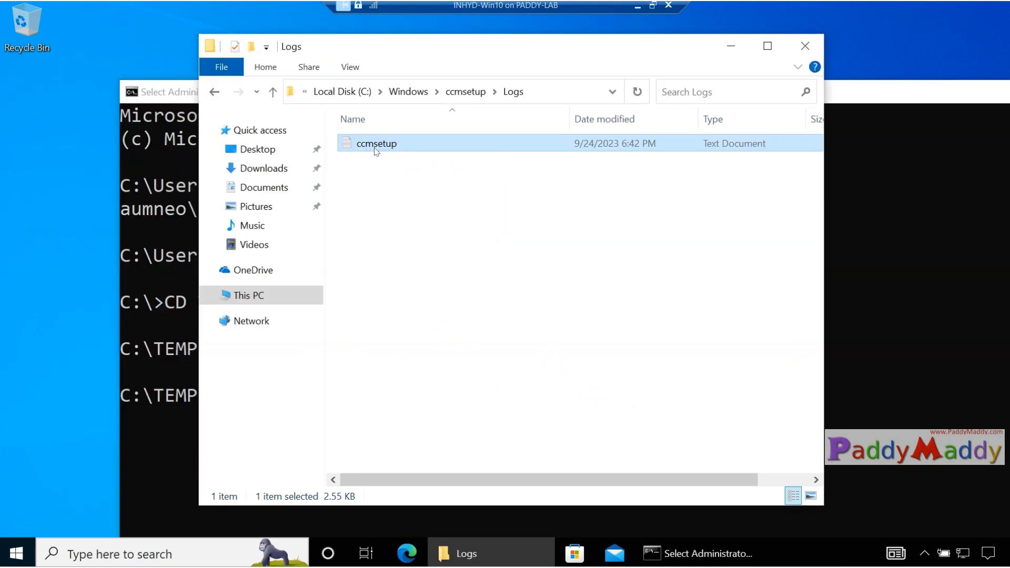
right_click(377, 152)
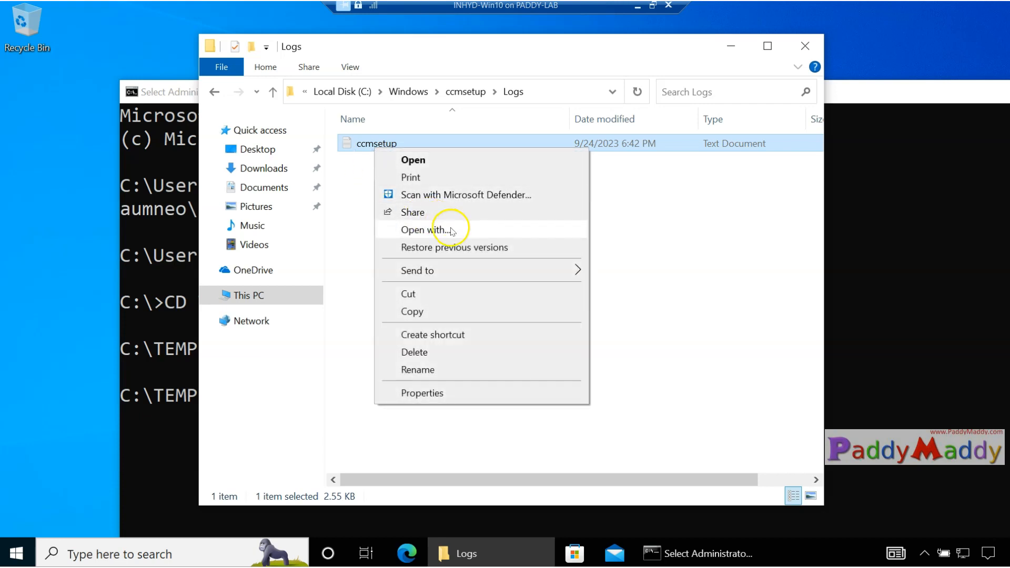
click(728, 297)
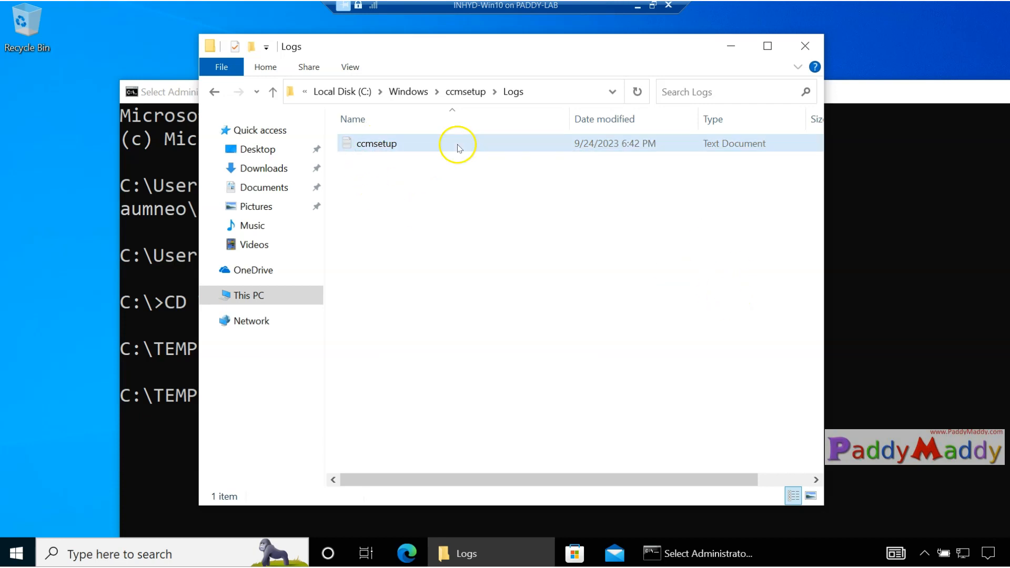
Open the tools folder in the sms_lab share on the INHYD-CM01 server
key(super+r)
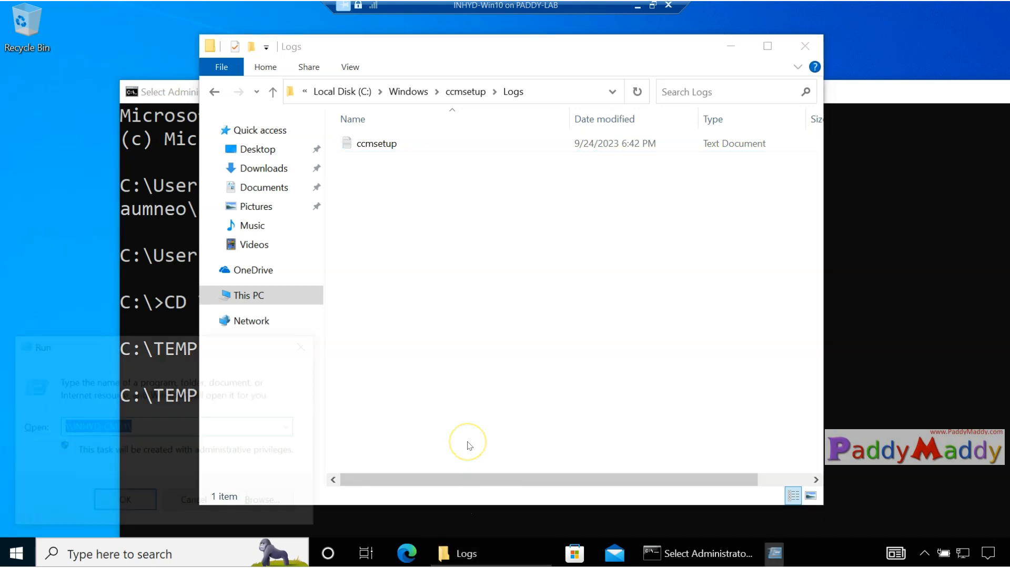
key(Return)
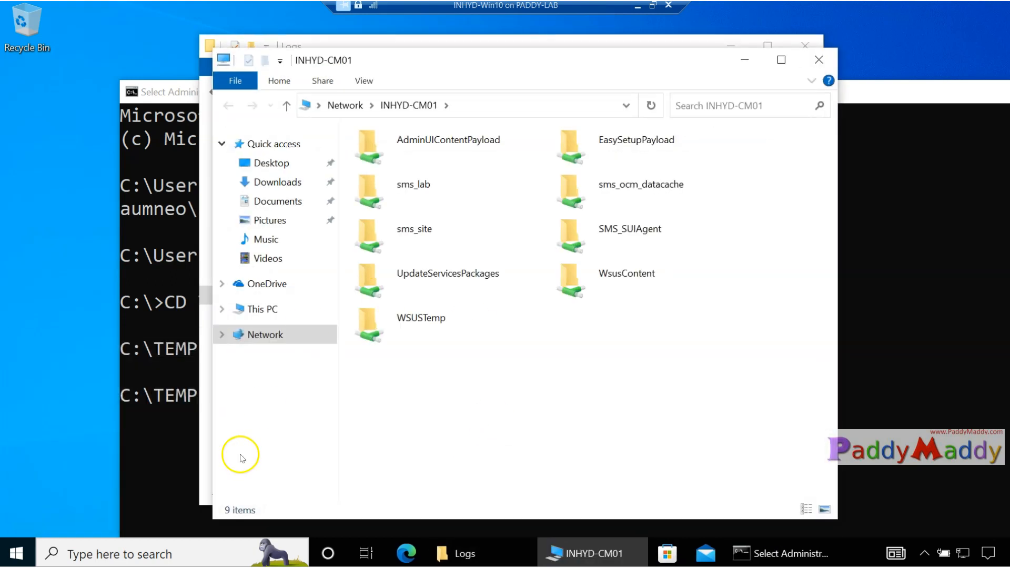
click(421, 192)
double_click(420, 191)
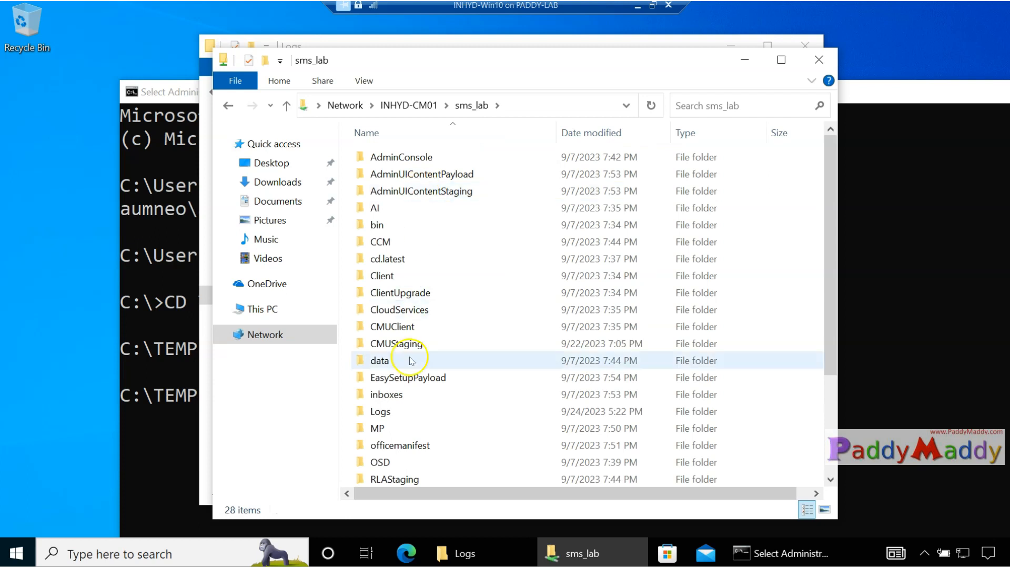
key(t)
key(Return)
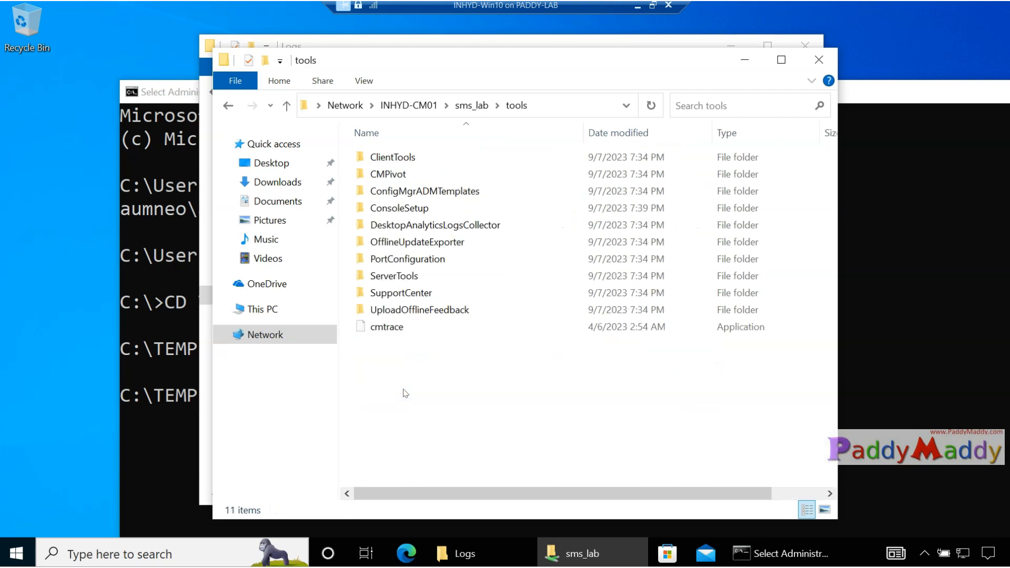
Copy the cmtrace application from the tools folder to the local Desktop
click(385, 331)
right_click(384, 337)
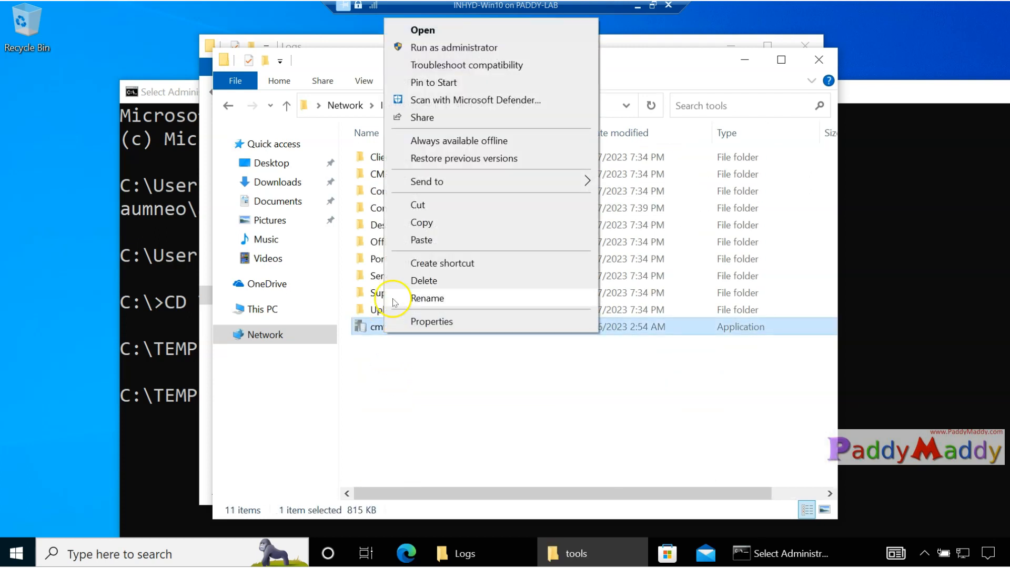
click(419, 221)
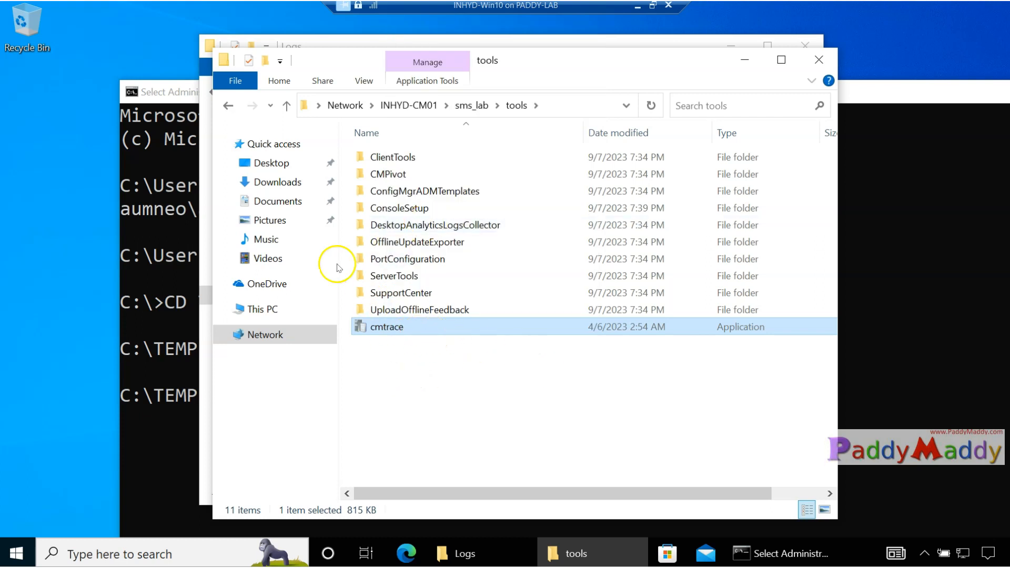
click(252, 165)
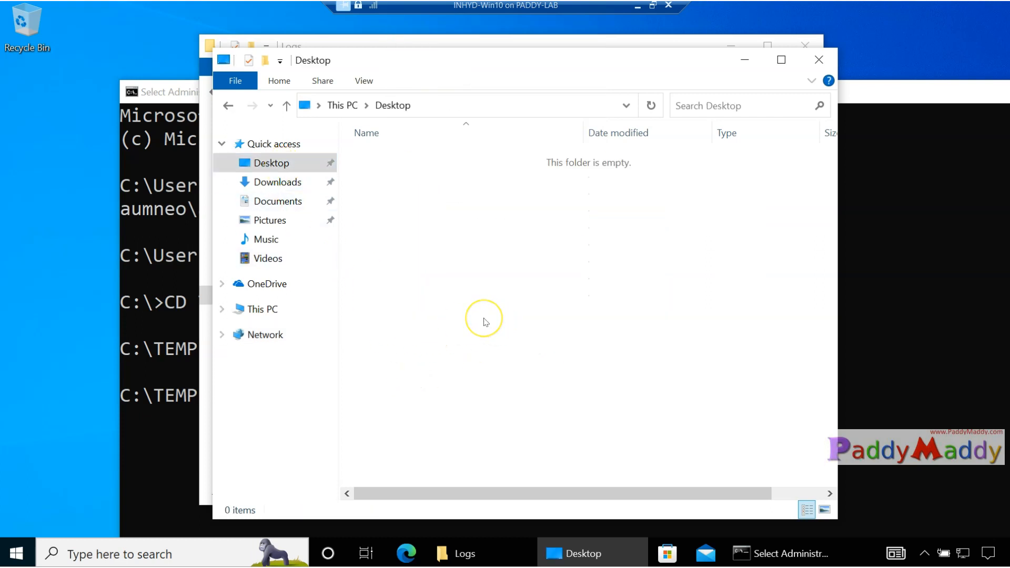
key(ctrl+v)
Launch cmtrace from the Desktop, make it the default viewer for log files, and close it
double_click(383, 162)
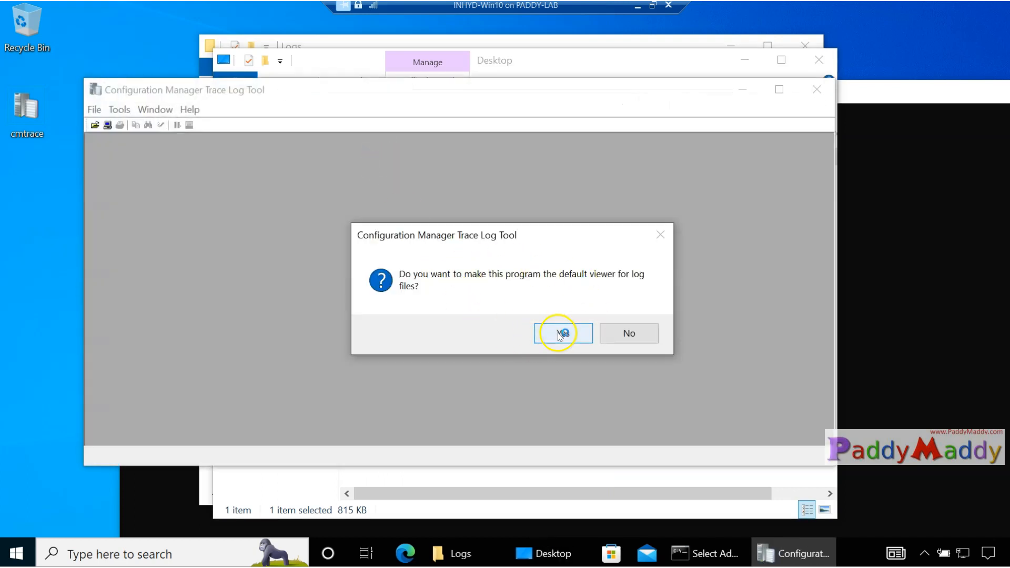
click(560, 335)
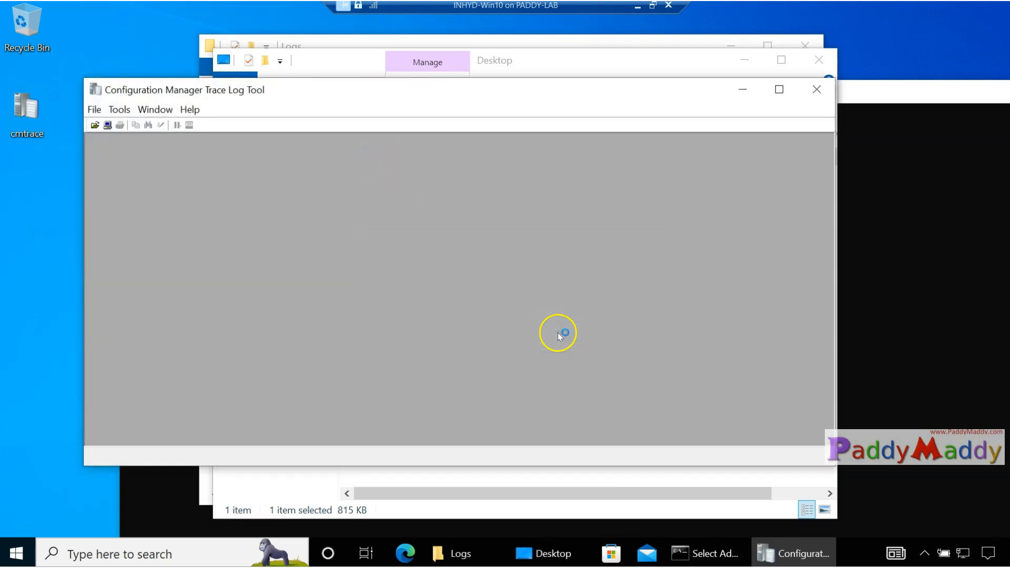
click(813, 93)
click(435, 321)
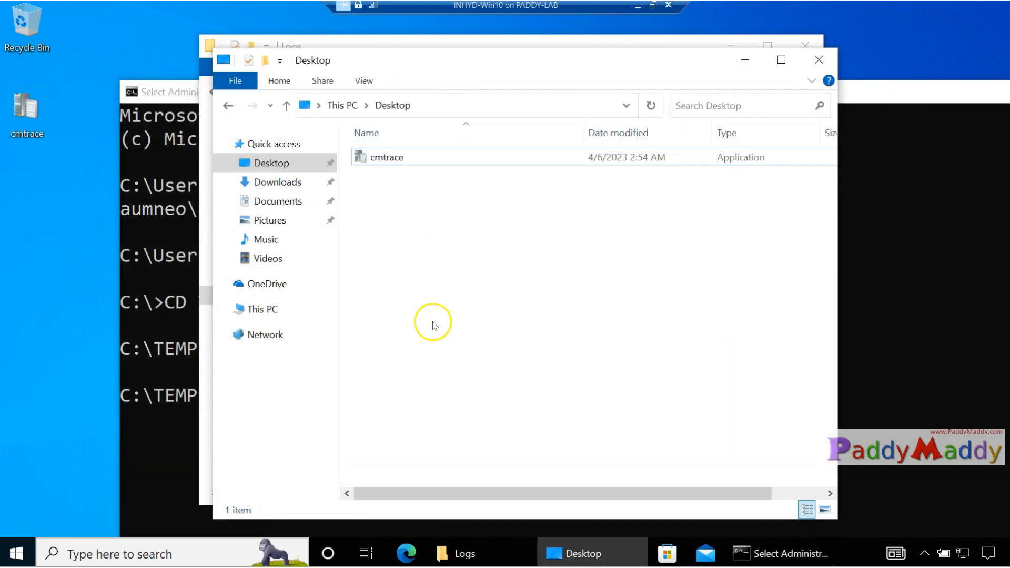
Go to C:\Windows\ccmsetup from the Desktop folder window and open its Logs subfolder
click(625, 105)
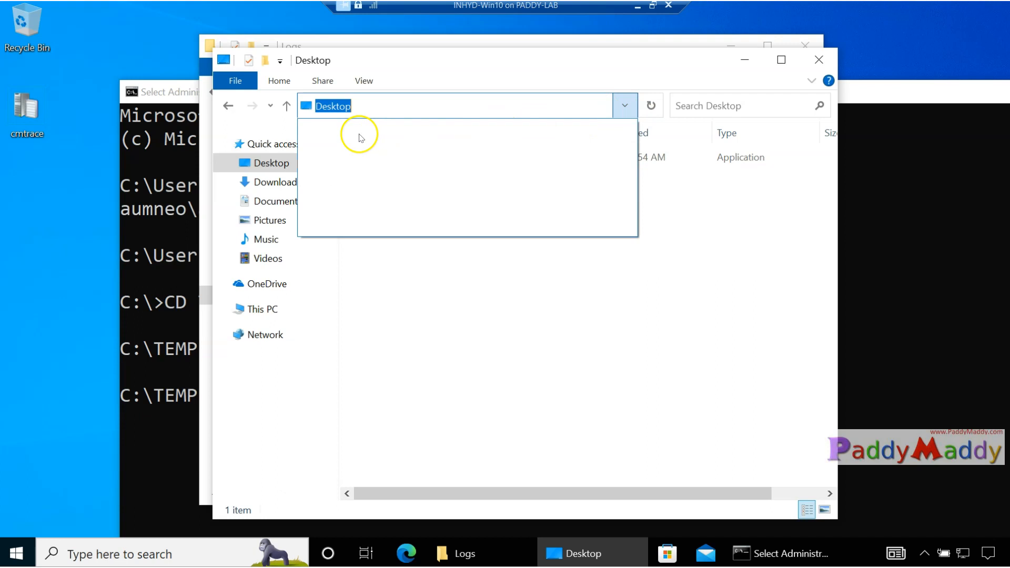
click(416, 86)
text(C:\Windows\CC)
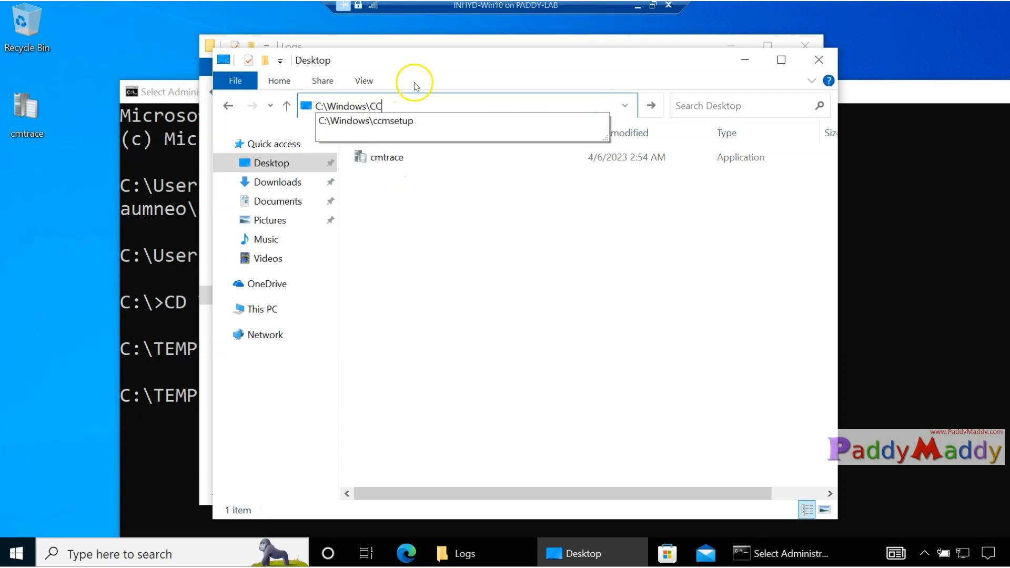
key(Down)
key(Return)
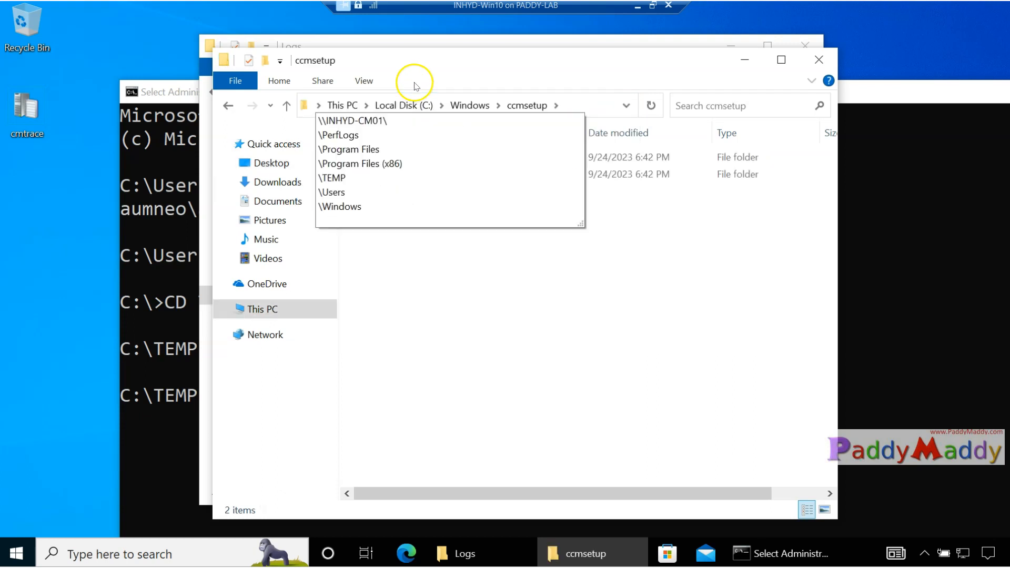
double_click(385, 174)
Open the ccmsetup log with Configuration Manager Trace Log Tool and maximize the viewer
click(391, 159)
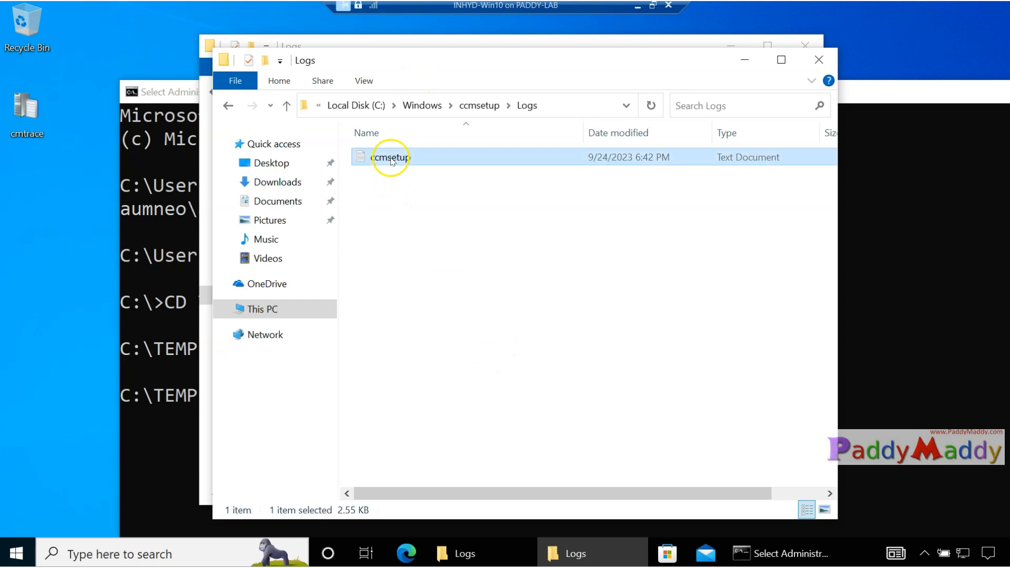
right_click(392, 161)
mouse_move(451, 240)
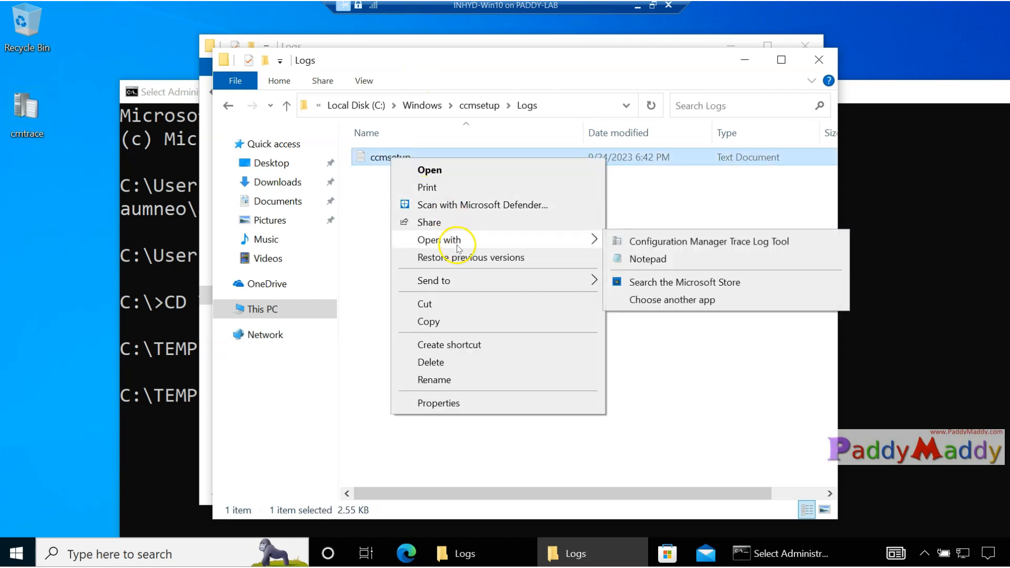
click(714, 245)
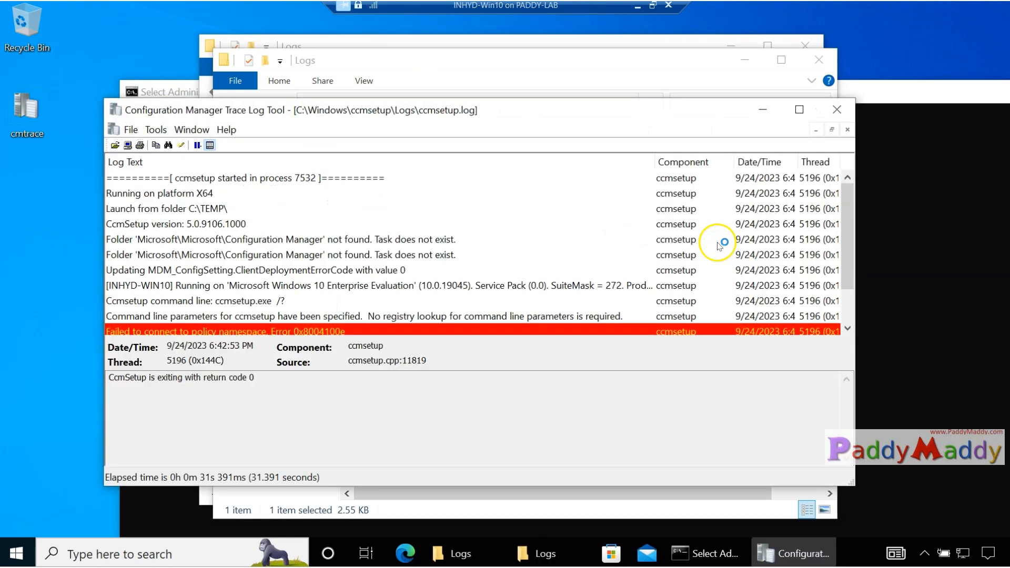
double_click(521, 111)
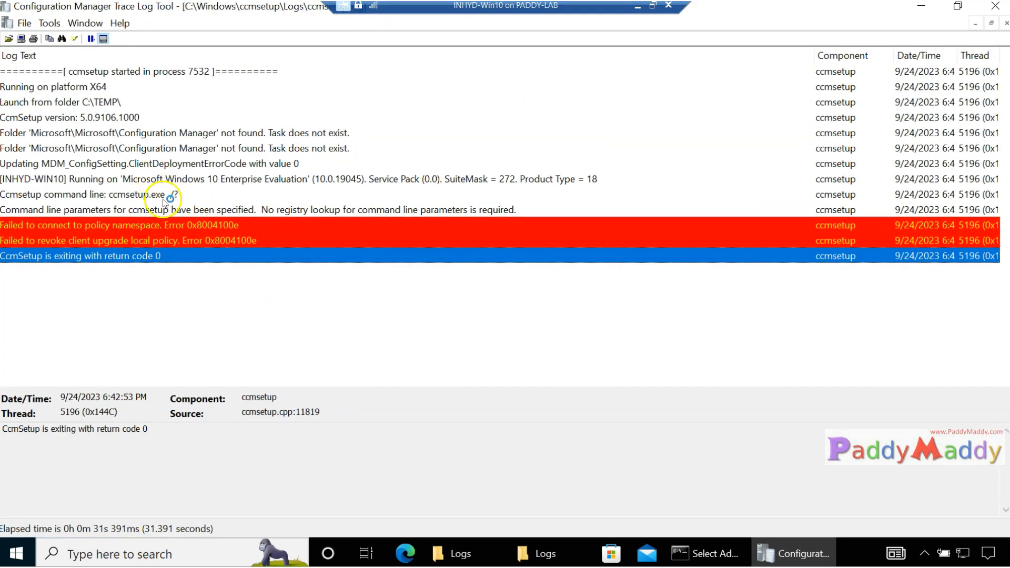
Examine the log's Ccmsetup command line entry, the command line parameters entry and the two red error entries
click(43, 197)
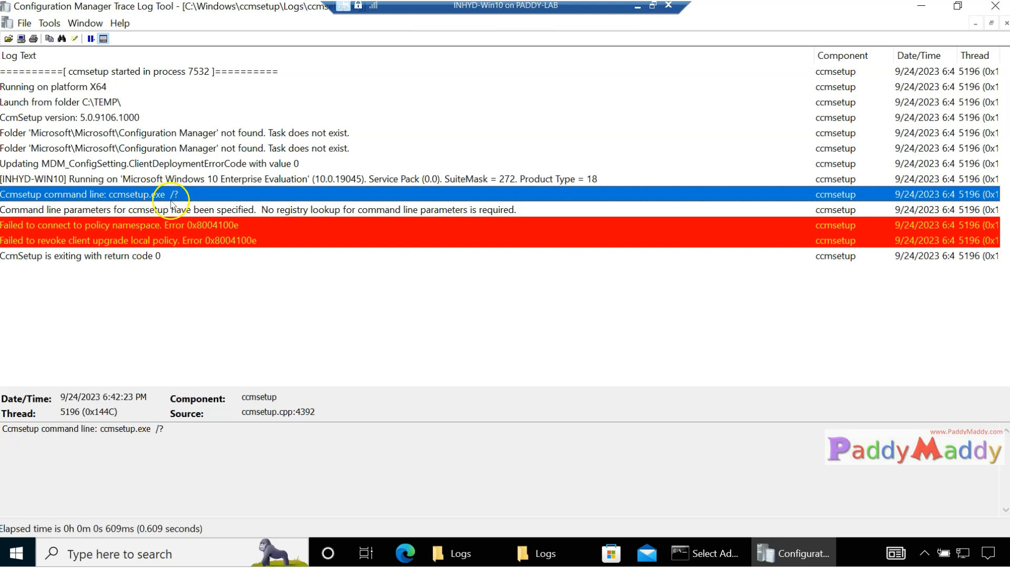
click(150, 225)
click(144, 240)
click(154, 209)
click(162, 194)
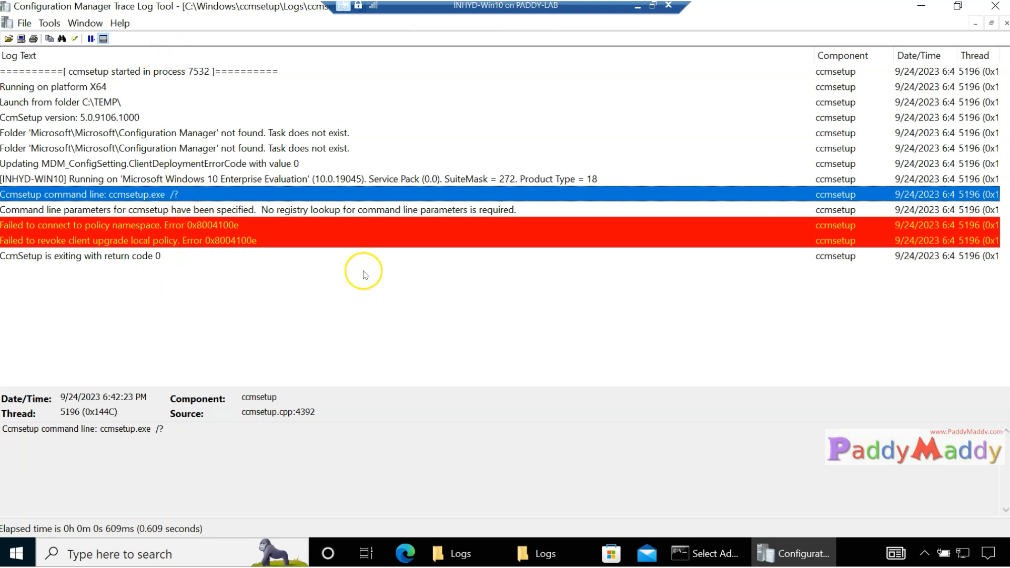
Compare the log's Ccmsetup command line entry with the Command Prompt's prepared command, highlighting its SMSSITECODE property and AUTO value
click(707, 553)
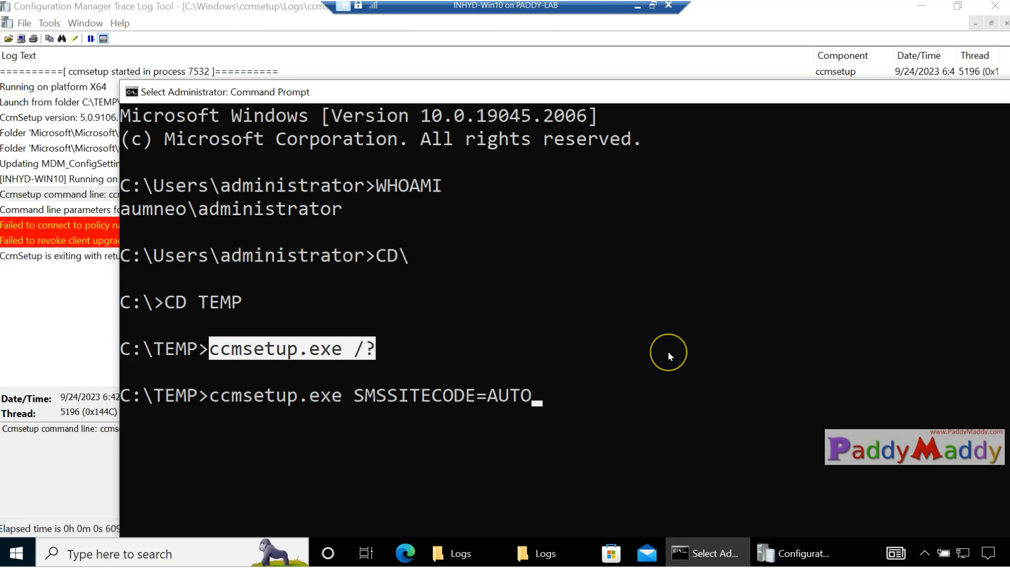
click(668, 351)
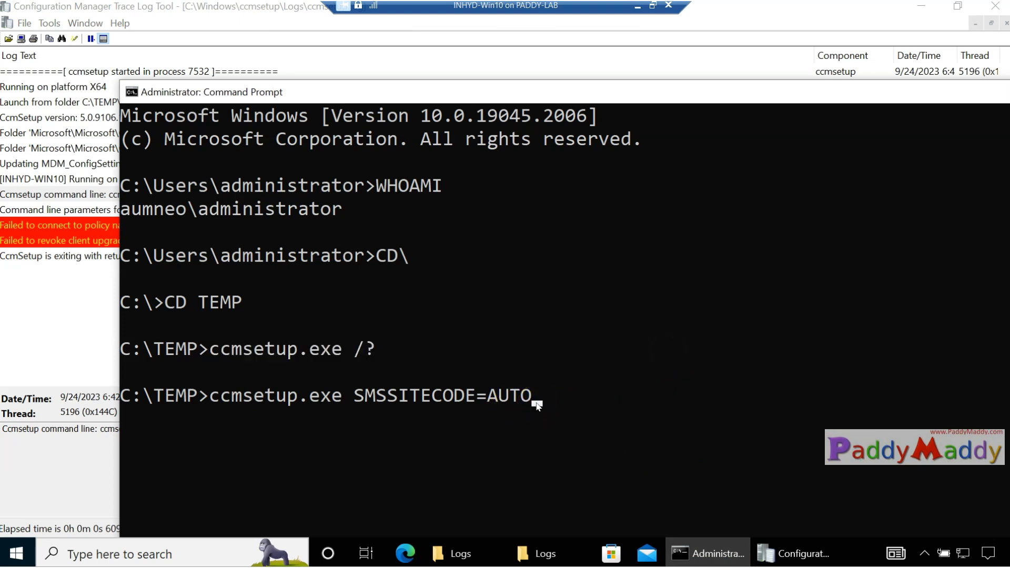
drag(354, 396, 480, 398)
click(85, 194)
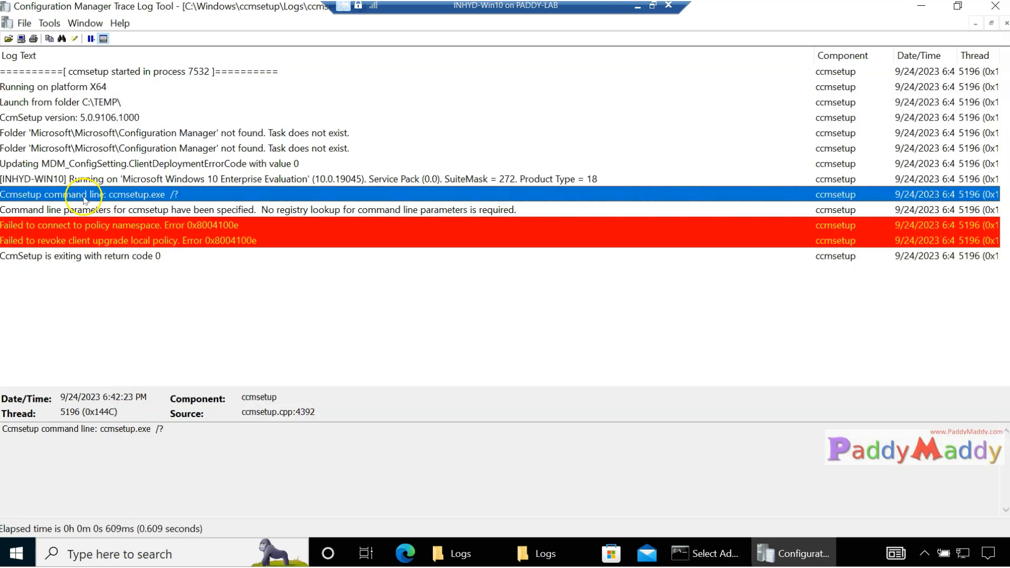
click(707, 552)
drag(487, 396, 531, 397)
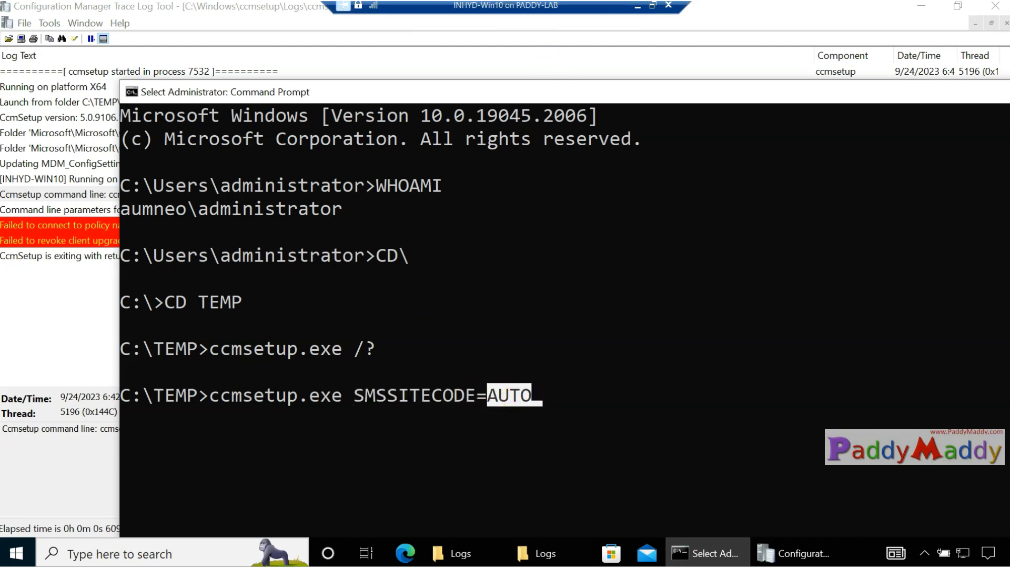
Switch to the INHYD-DC01 remote session, select the aumneo.Local domain in Active Directory Users and Computers and collapse the India unit
click(642, 7)
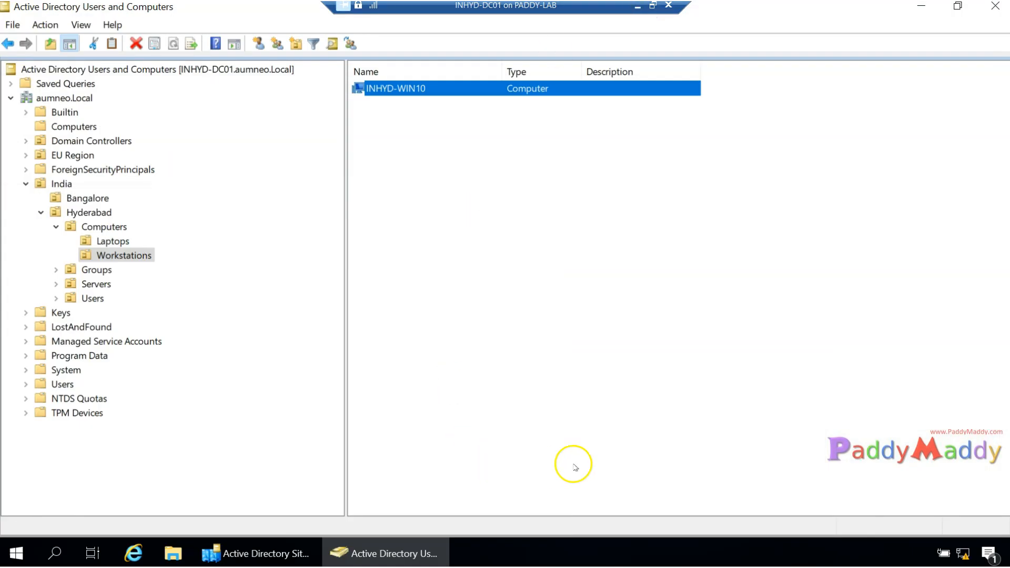
click(578, 439)
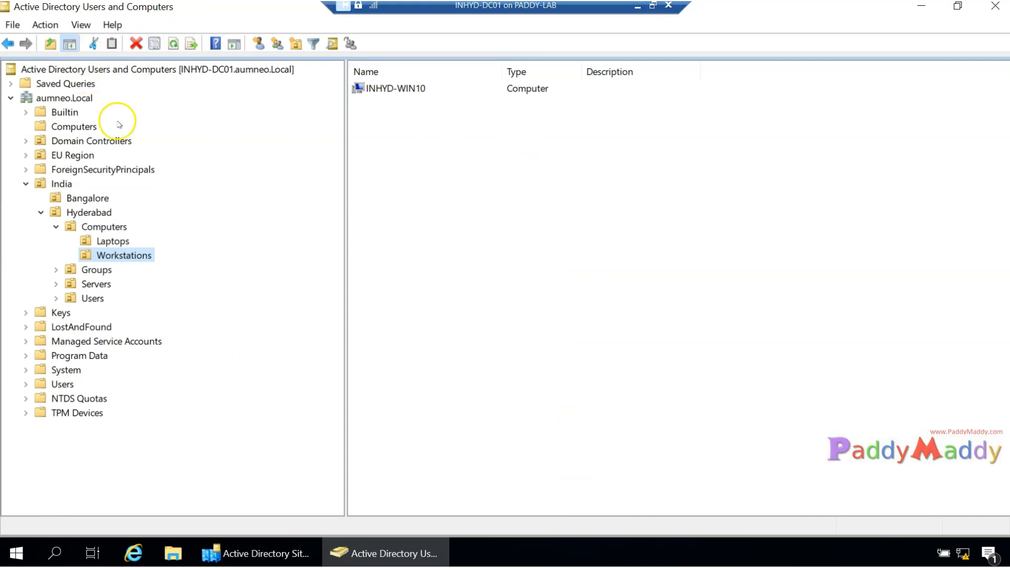
click(514, 345)
click(66, 99)
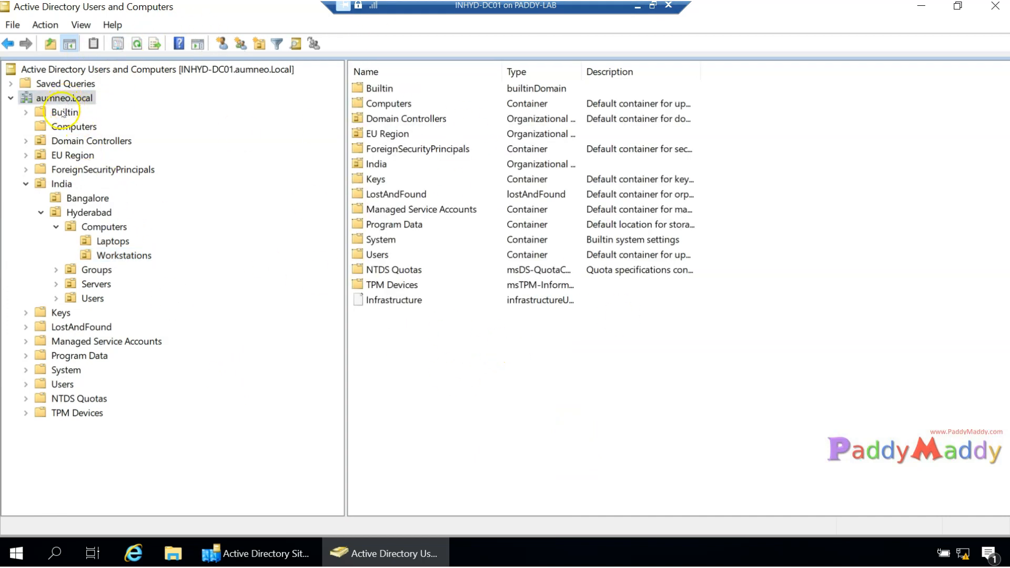
click(26, 184)
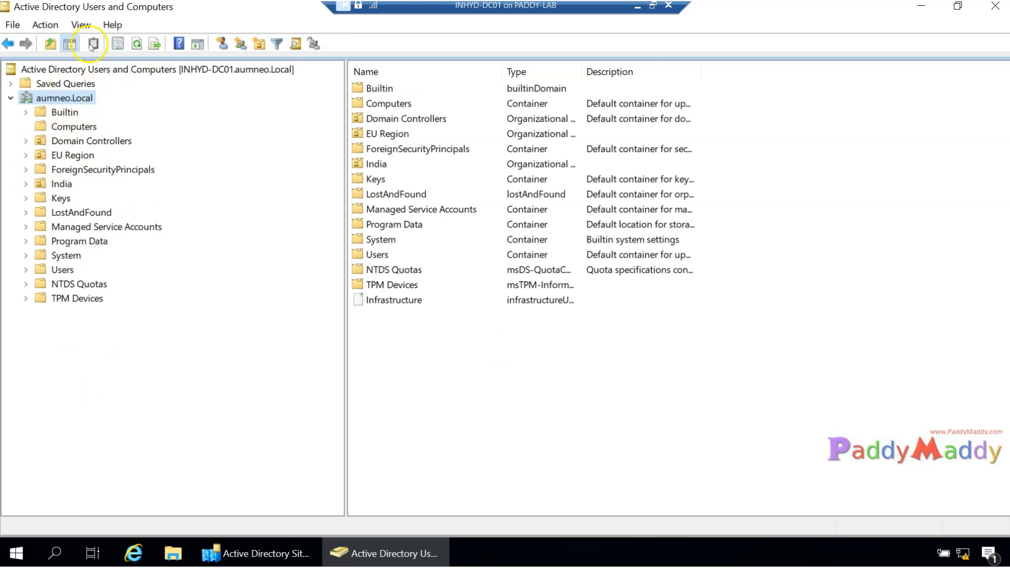
Check the Advanced Features view setting of Active Directory Users and Computers
click(81, 25)
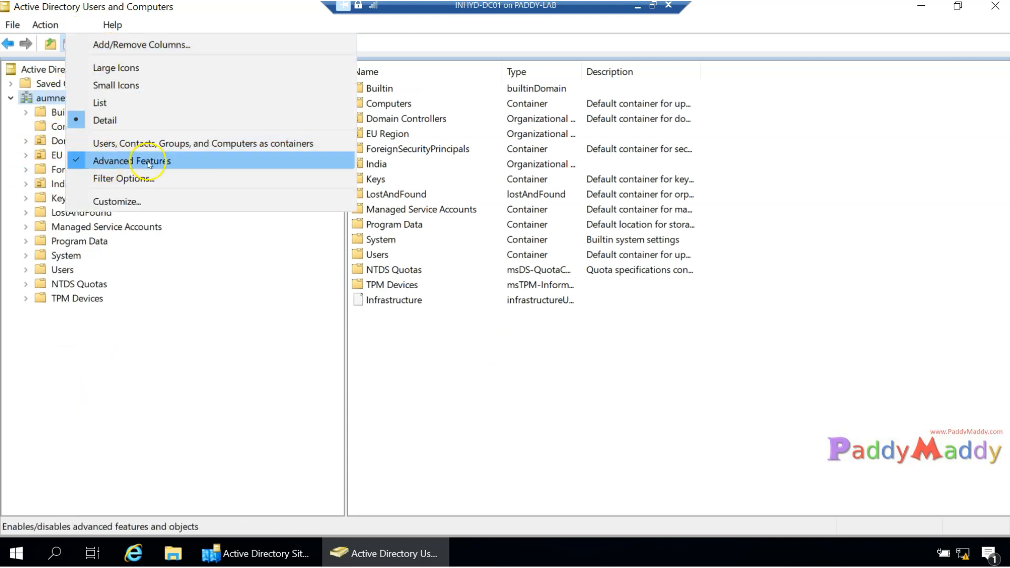
click(111, 25)
click(81, 25)
click(110, 162)
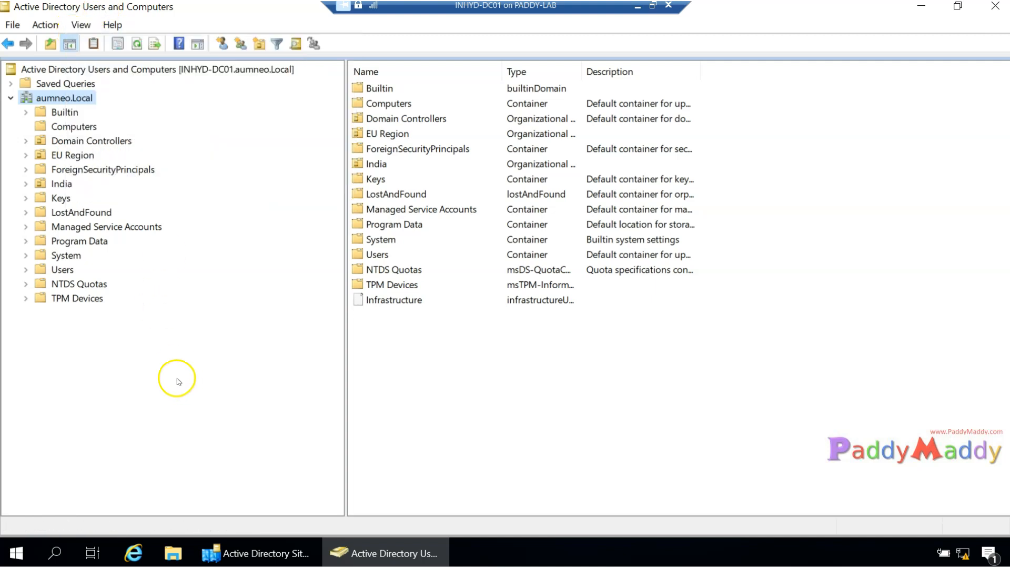
Expand the System container of the domain and open its System Management container
double_click(67, 254)
scroll(216, 361, down, 2)
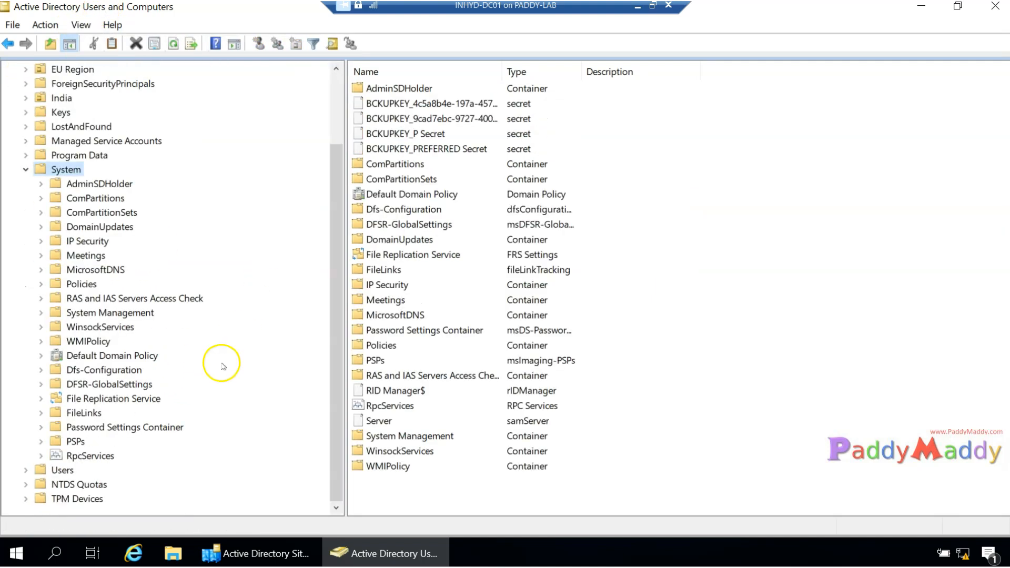
click(93, 314)
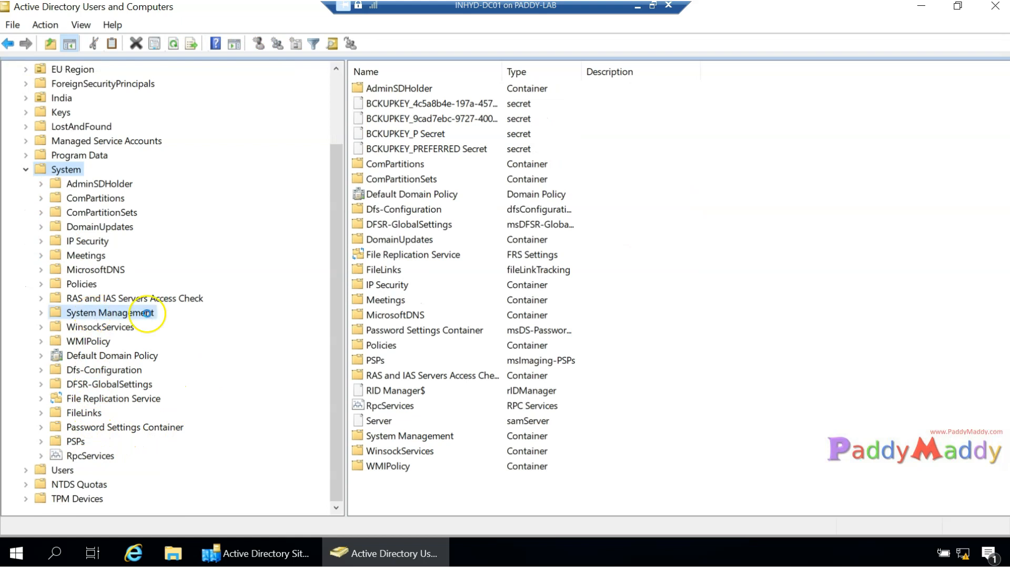
click(41, 313)
Highlight the LAB site code in the SMS-Site-LAB object's name without renaming the object
click(377, 136)
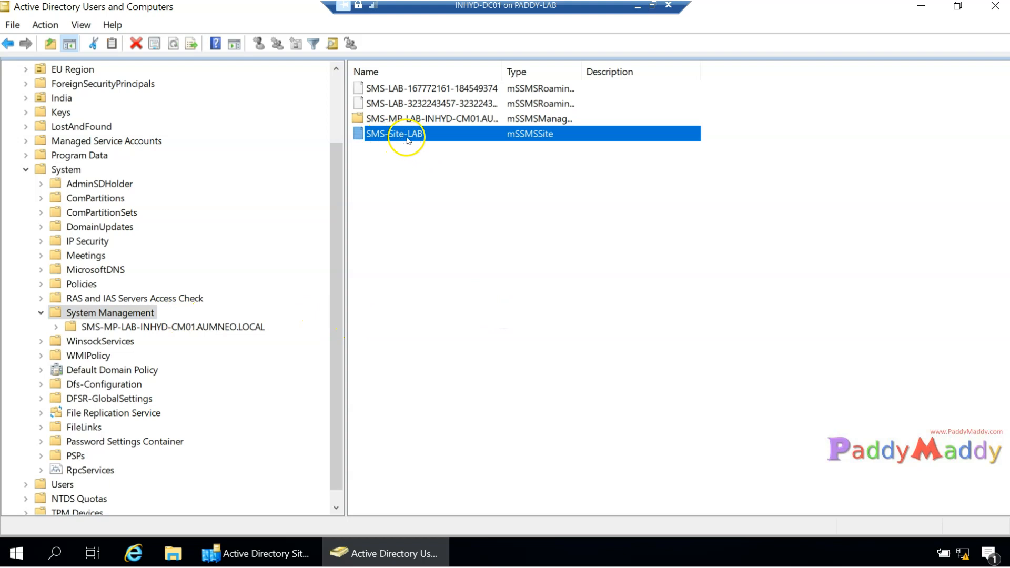
click(414, 140)
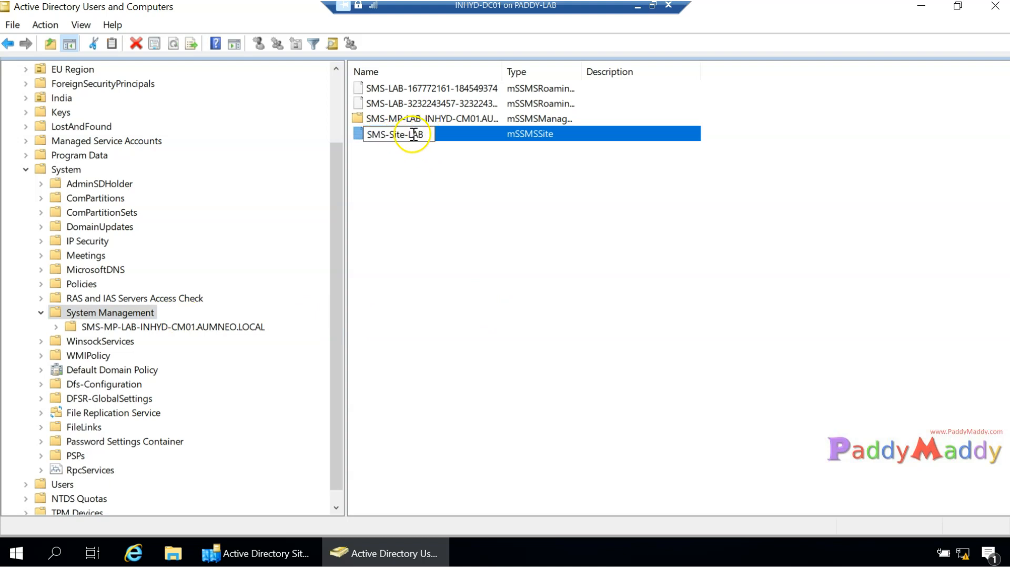
drag(409, 136, 427, 135)
click(515, 436)
Open the ExtADSch log from File Explorer's recent files
click(169, 560)
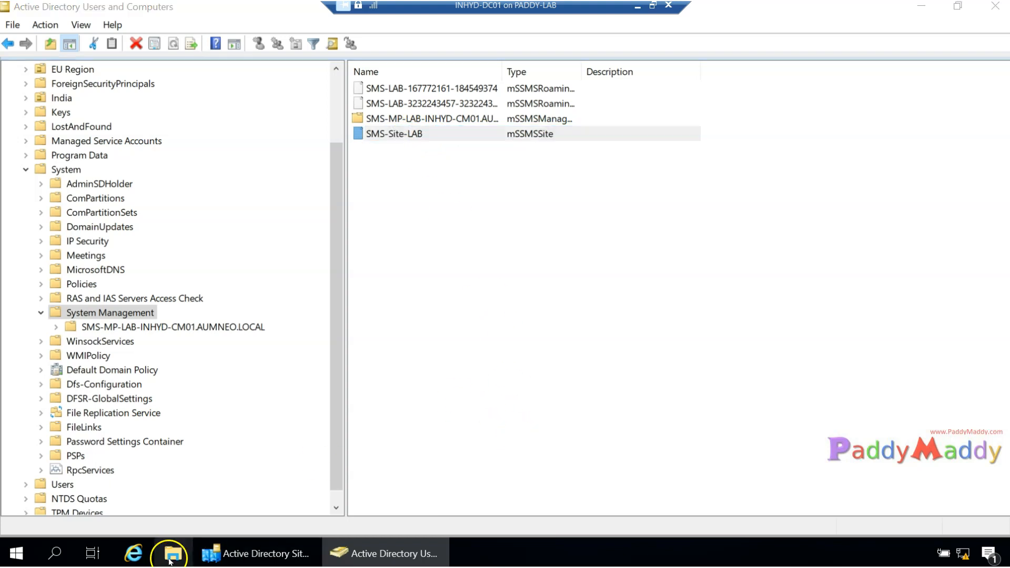
mouse_move(230, 302)
mouse_down()
mouse_move(284, 301)
mouse_move(227, 305)
mouse_up()
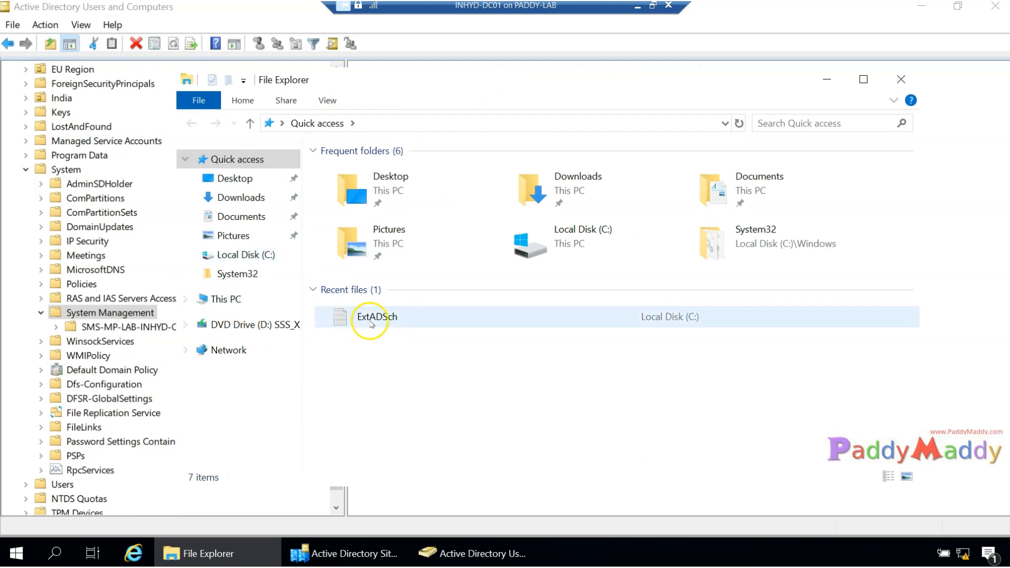
double_click(354, 322)
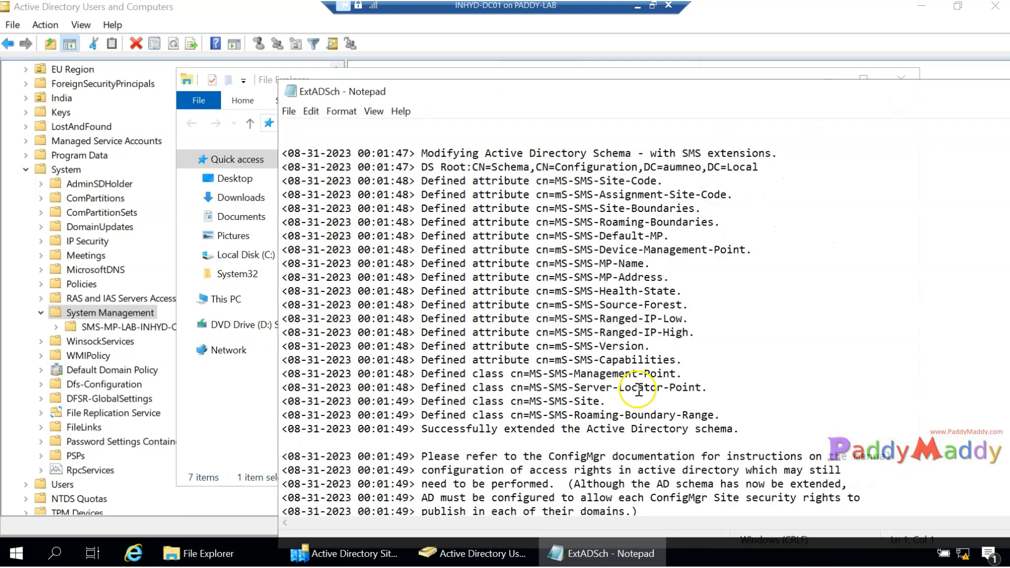
scroll(646, 403, up, 1)
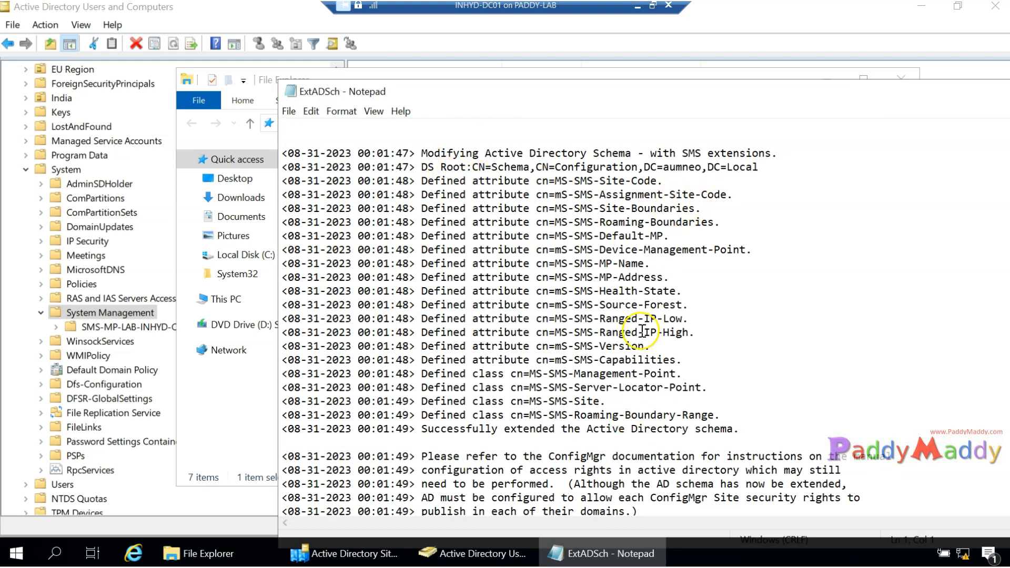
Examine the schema extension entries in the ExtADSch log, highlighting the MS-SMS-Site class, the Site-Code attribute and the Default-MP attribute
double_click(533, 402)
drag(574, 403, 620, 405)
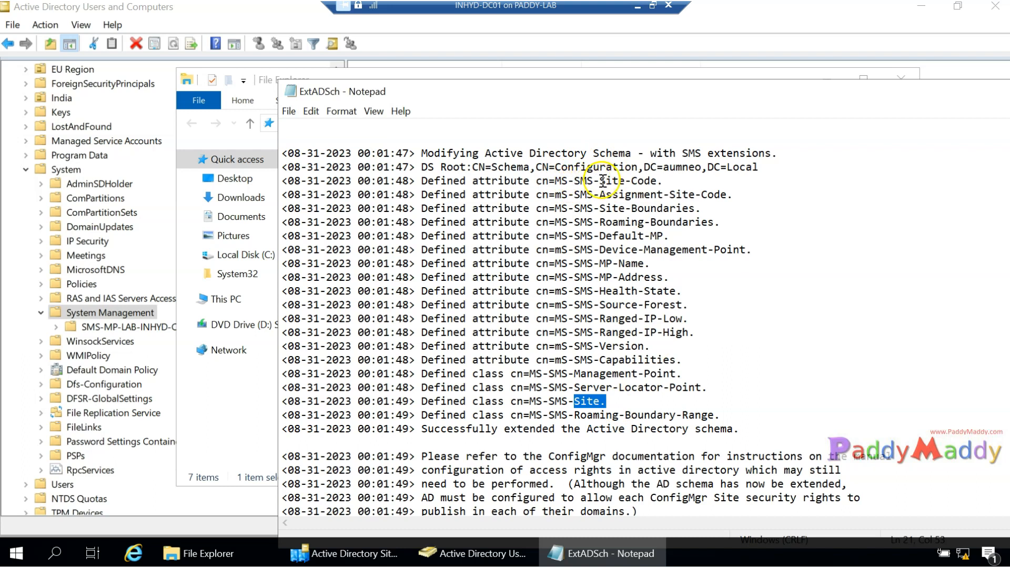
drag(601, 180, 653, 182)
click(657, 248)
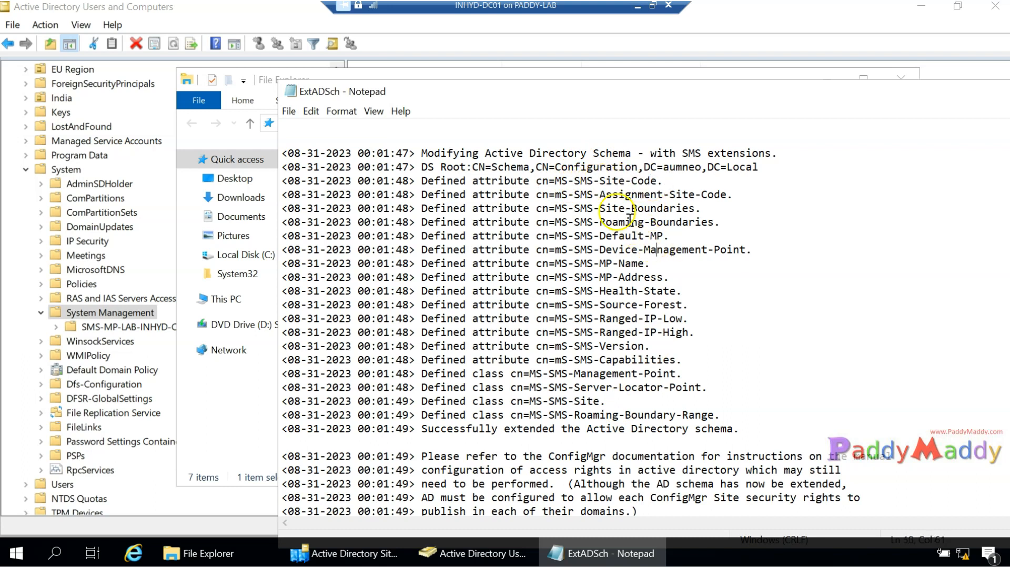
key(shift+Up)
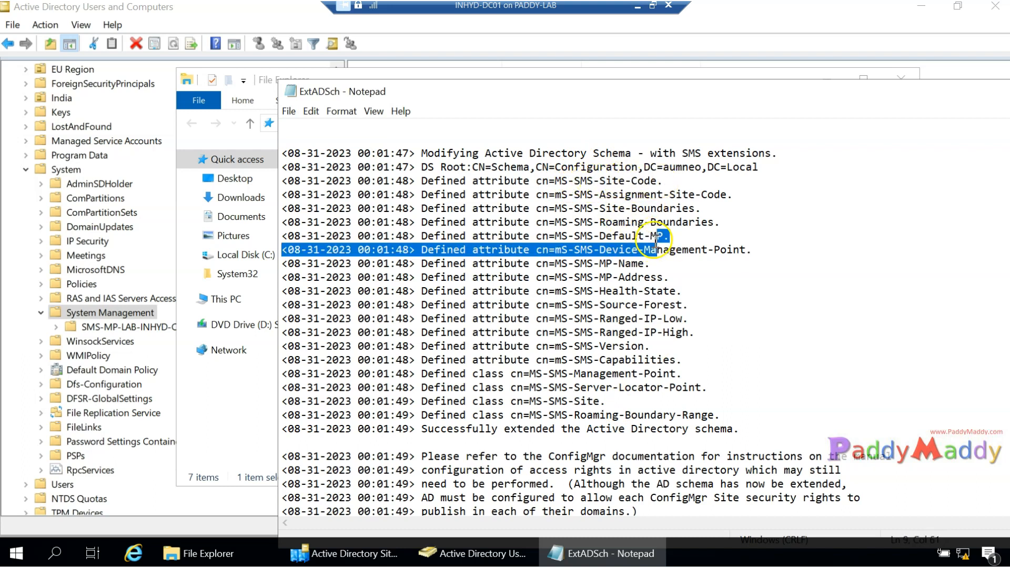
drag(633, 173, 652, 166)
click(679, 251)
Close File Explorer, place the ExtADSch window below the System Management object list and highlight the MS-SMS-Site-Code entry
drag(632, 95, 567, 274)
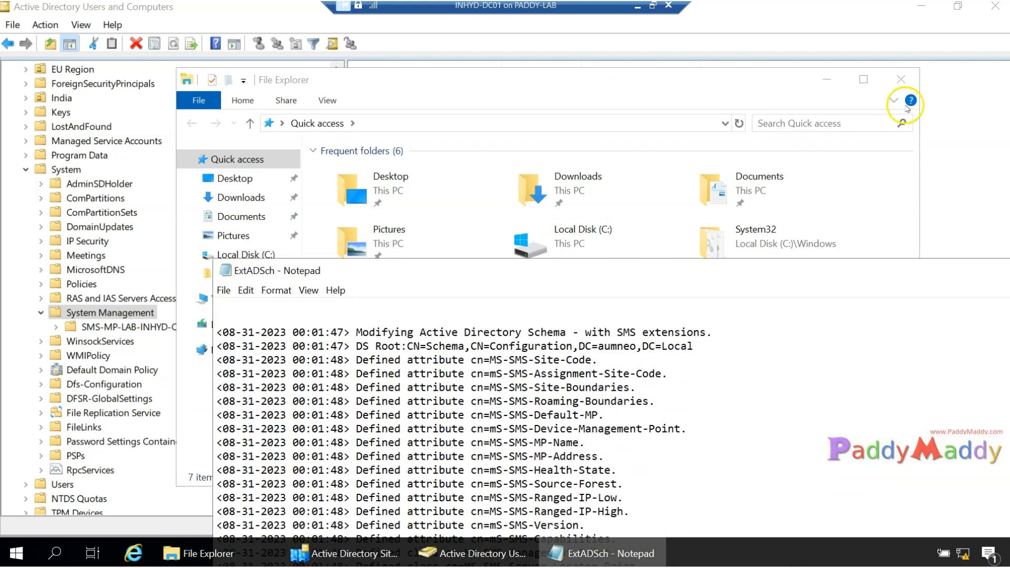
click(901, 79)
drag(414, 268, 548, 190)
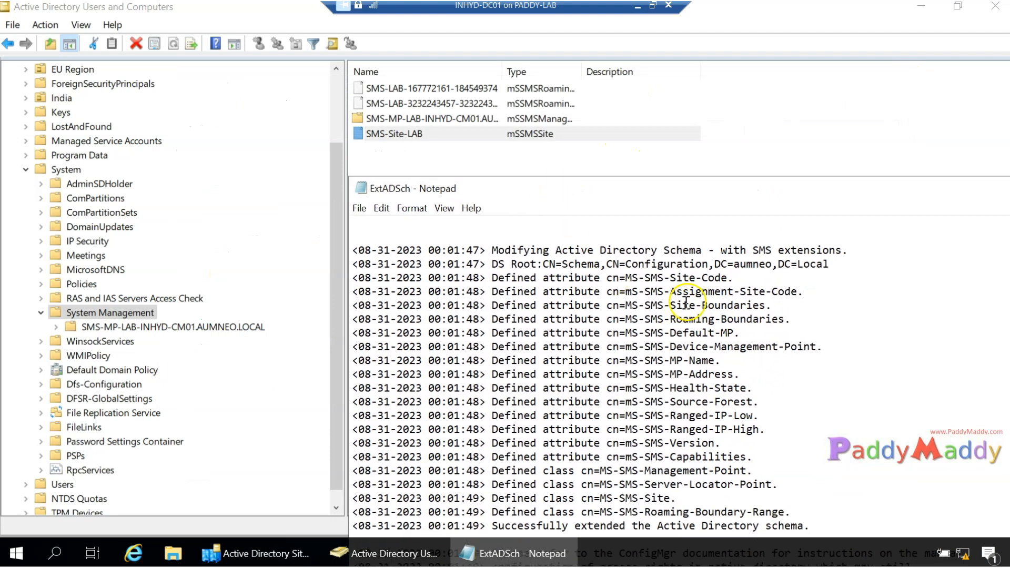
drag(646, 282, 752, 276)
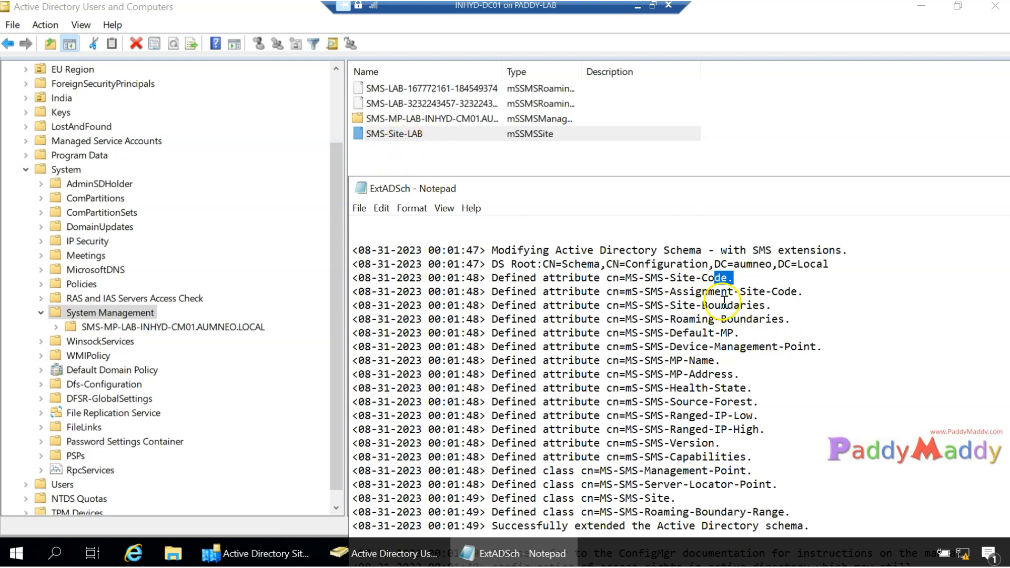
drag(702, 278, 722, 280)
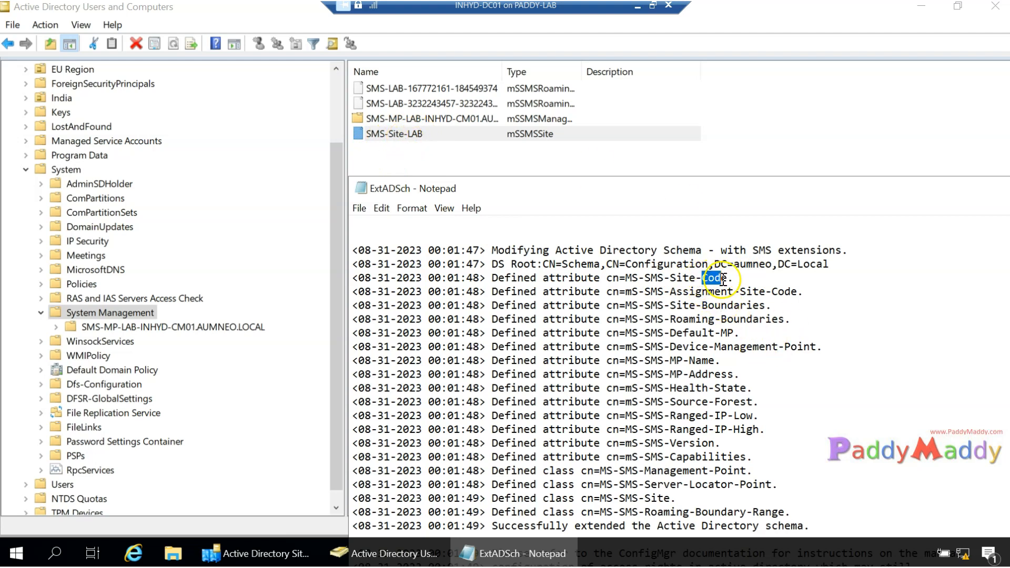
Open the System Management container's properties and view the security permissions of INHYD-CM01$
right_click(132, 318)
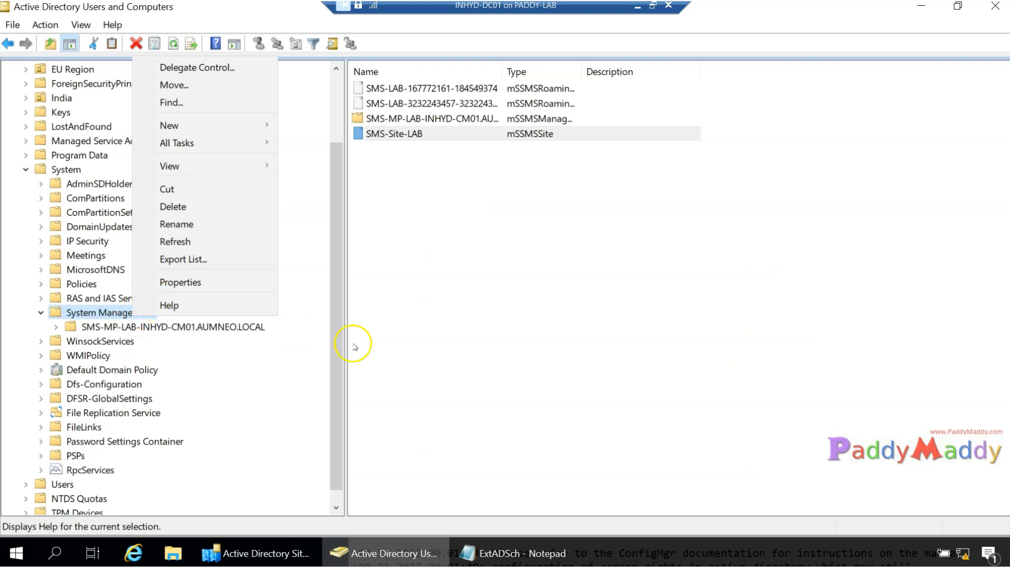
click(213, 282)
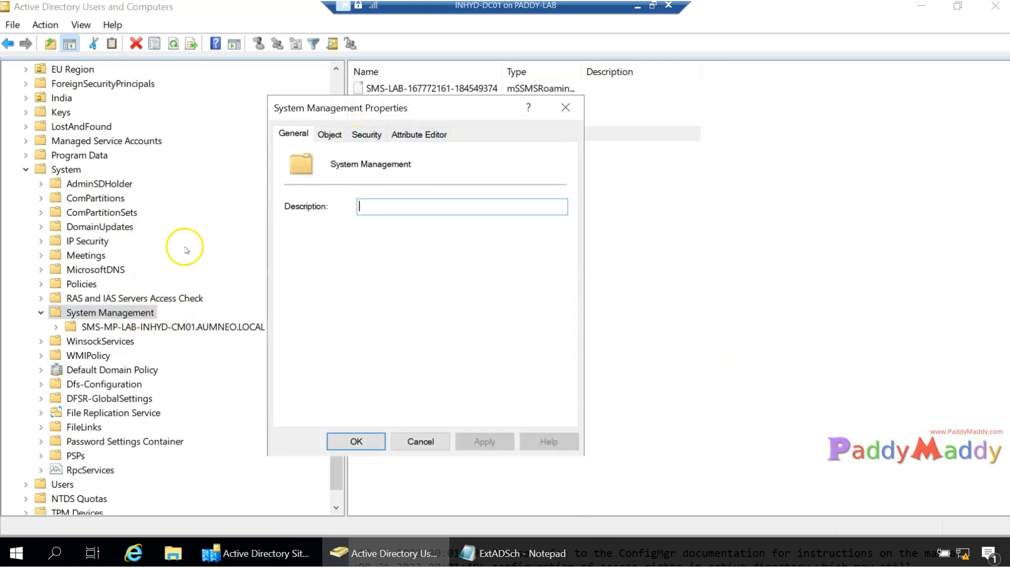
click(367, 135)
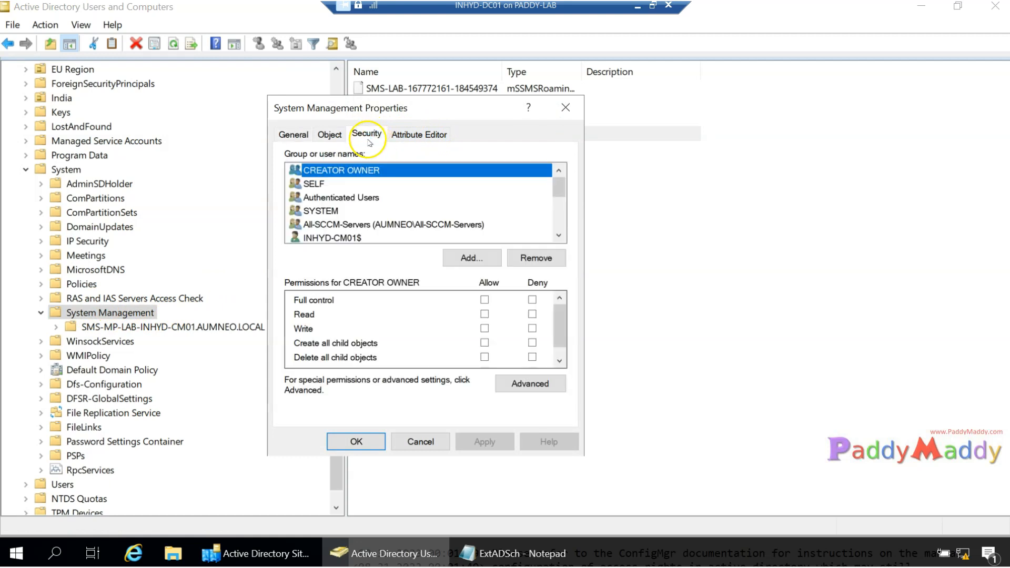
click(363, 238)
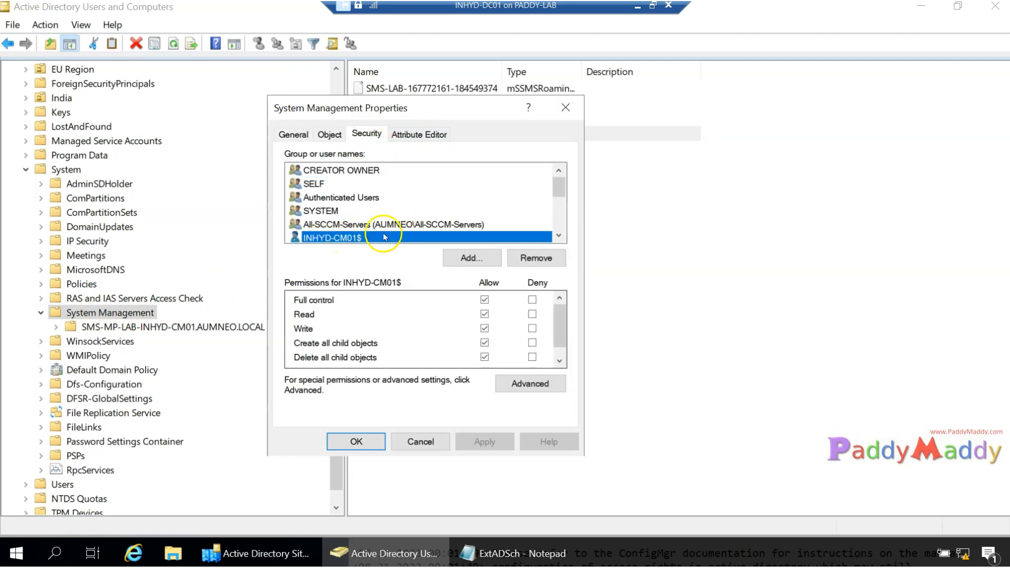
scroll(563, 323, down, 1)
Inspect the INHYD-CM01$ entry in the container's advanced security settings and close all the property dialogs
click(528, 383)
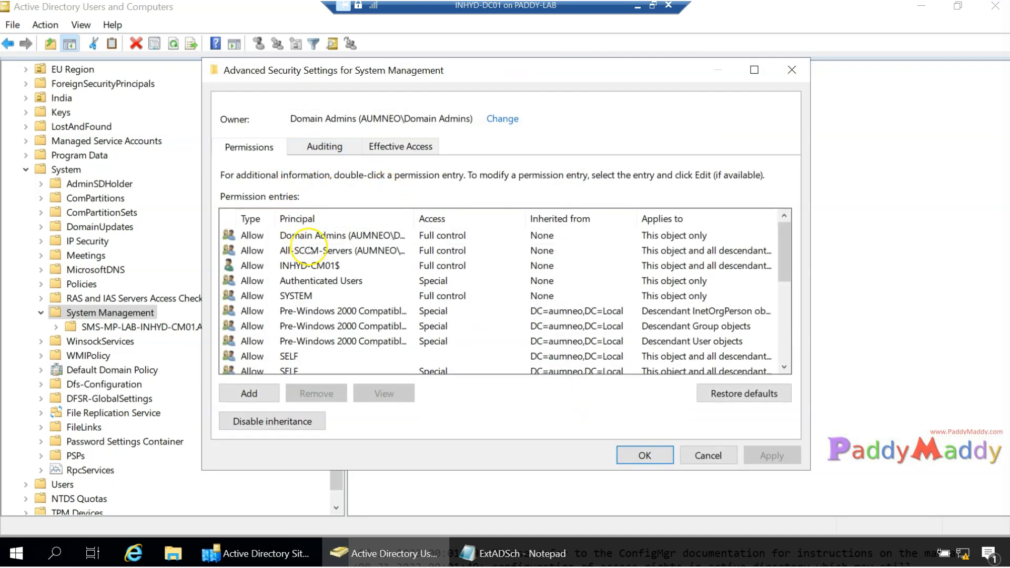
click(318, 252)
double_click(316, 265)
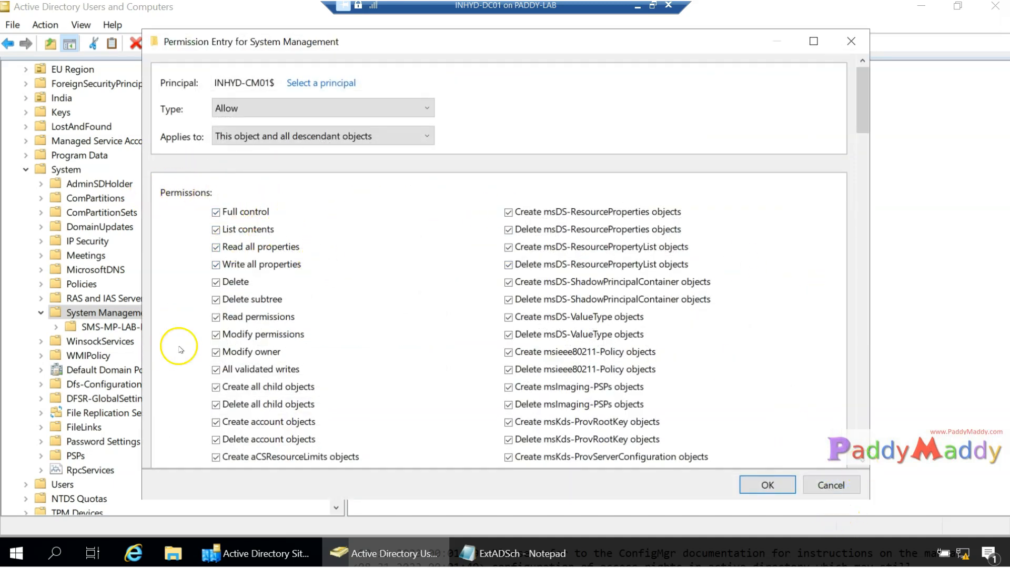
key(Escape)
key(Escape)
key(Escape)
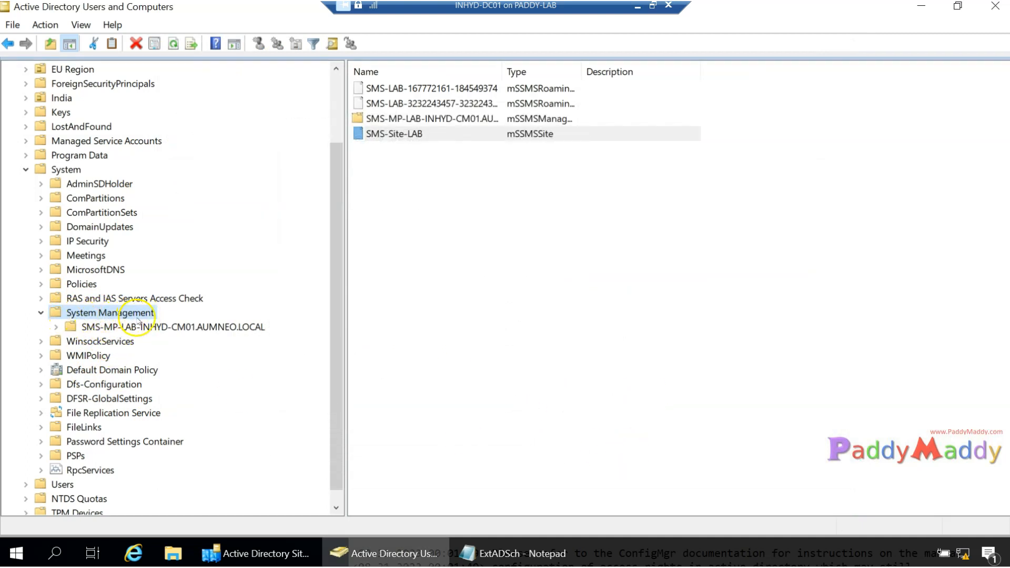
Select the SMS-Site-LAB object and highlight Code in the ExtADSch log's MS-SMS-Site-Code entry
click(431, 135)
click(468, 554)
double_click(714, 277)
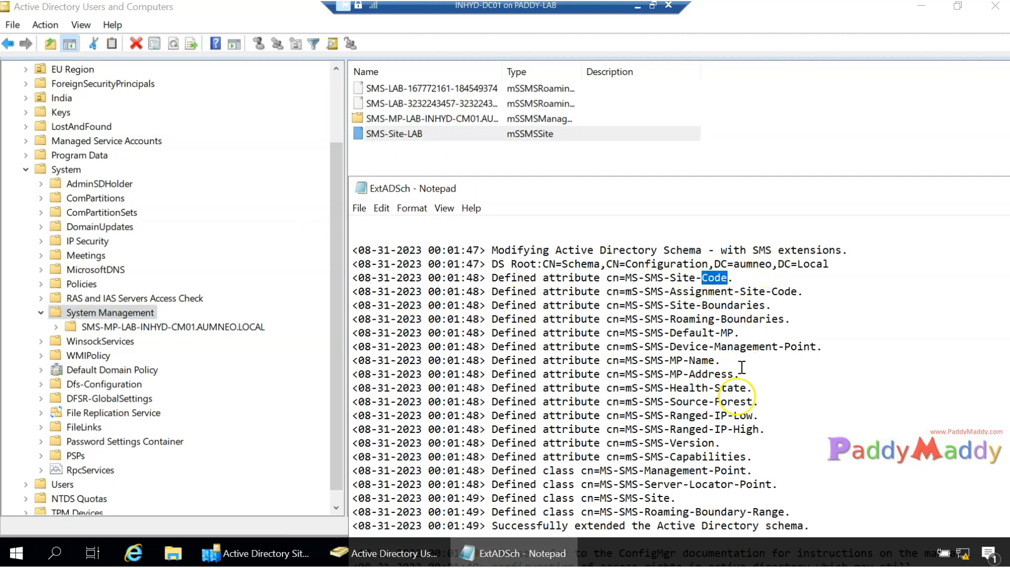
Widen the object list's Name and Type columns and compare the types with the ExtADSch class entries, highlighting MS-SMS-Roaming-Boundary-Range
drag(503, 72, 723, 80)
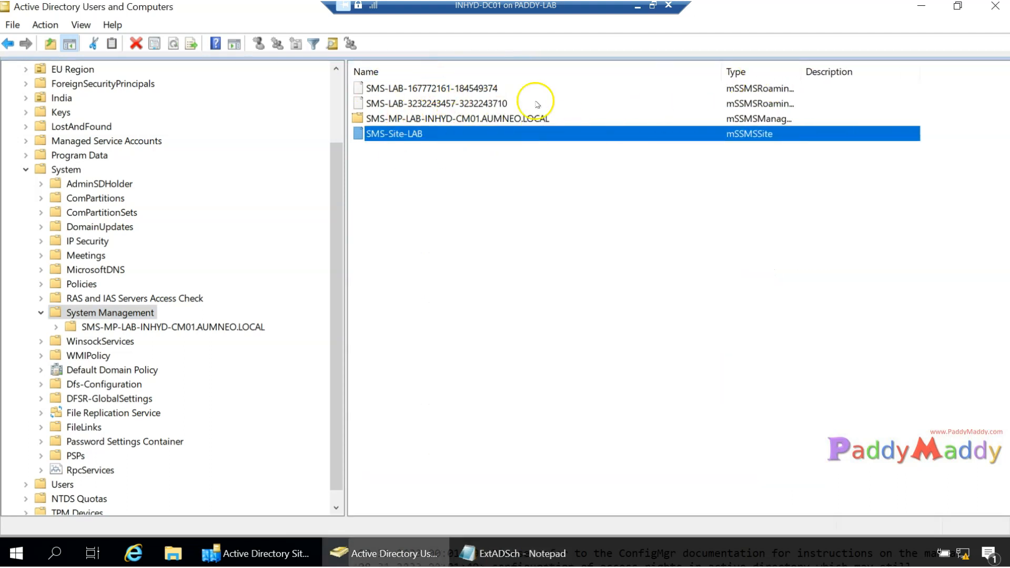
drag(802, 73, 902, 74)
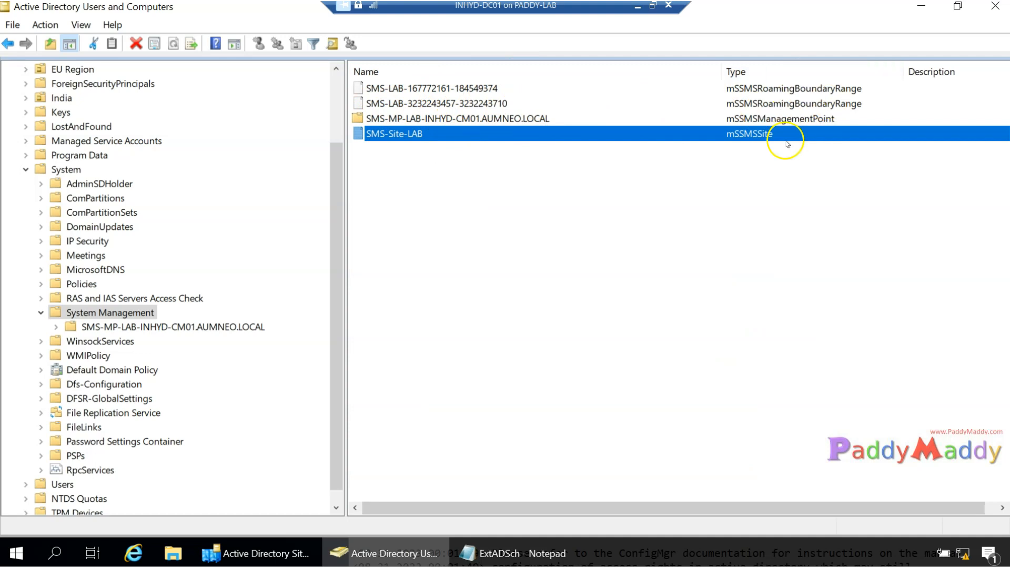
click(502, 543)
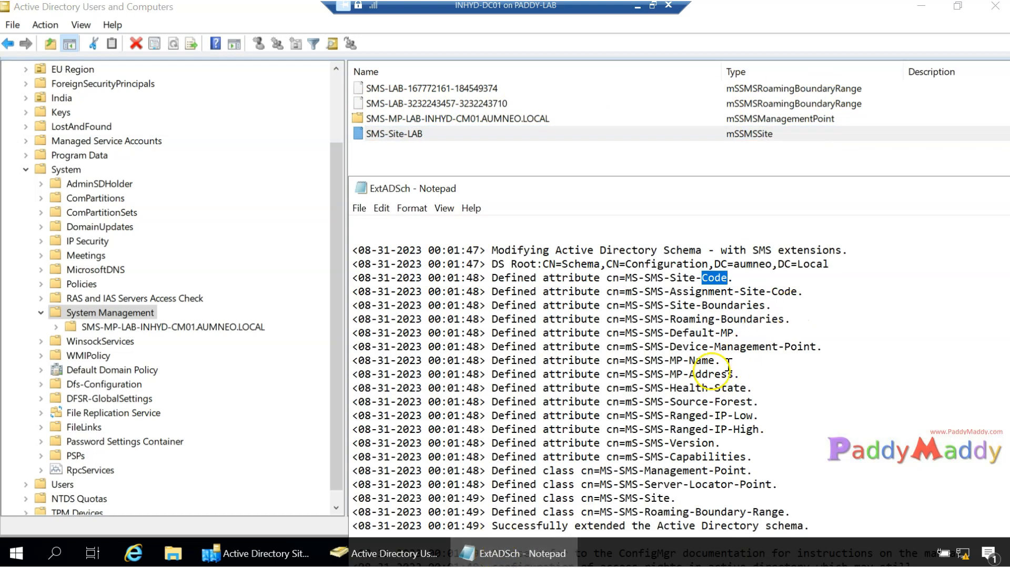
drag(675, 361, 614, 485)
scroll(747, 466, down, 1)
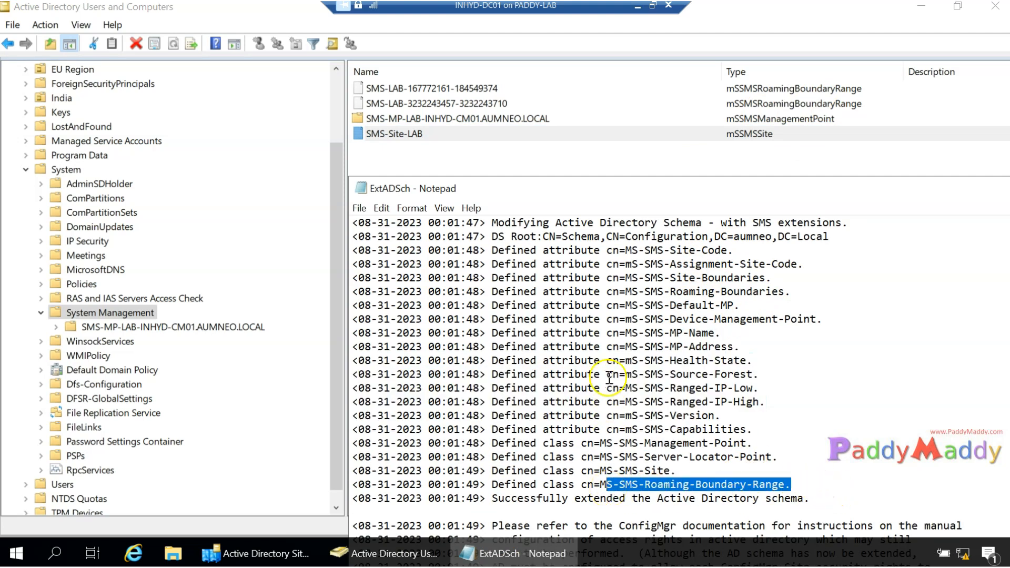
Return to the INHYD-Win10 remote session and highlight the AUTO value in the Command Prompt's ccmsetup.exe command
click(275, 18)
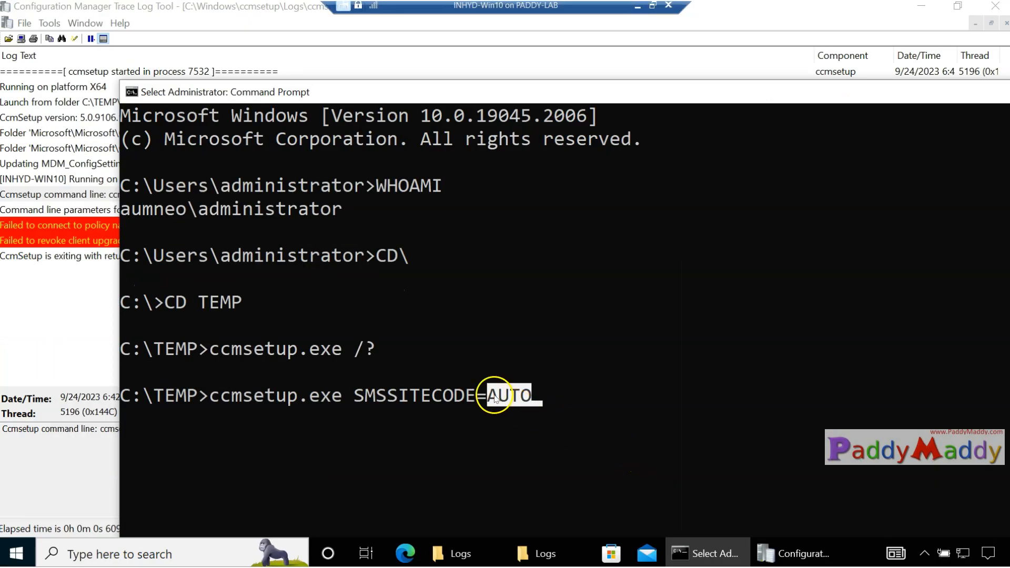
click(516, 414)
double_click(489, 403)
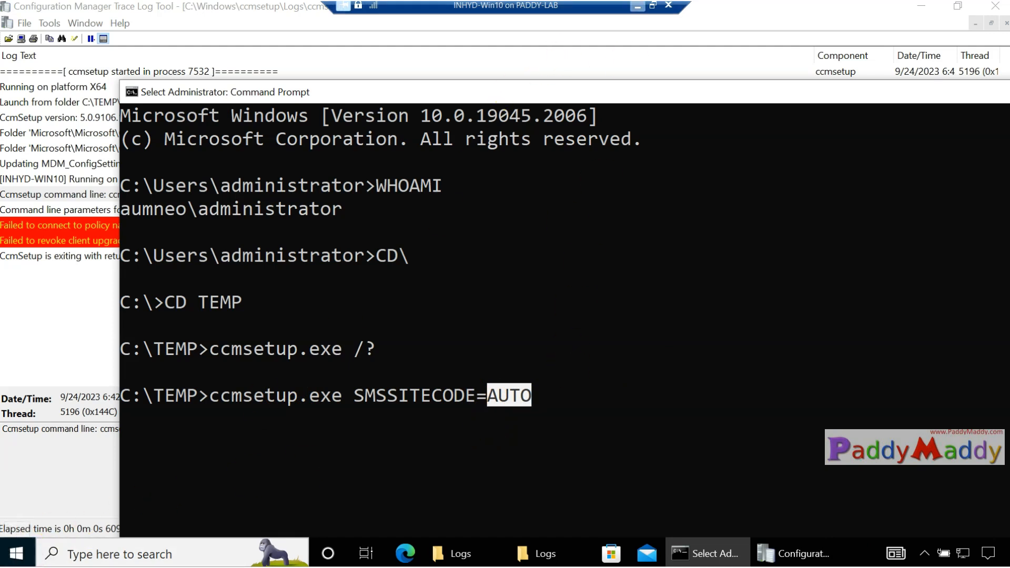
Switch to the INHYD-DC01 session, select SMS-Site-LAB in the System Management container, and return to the INHYD-Win10 session
click(637, 6)
click(123, 312)
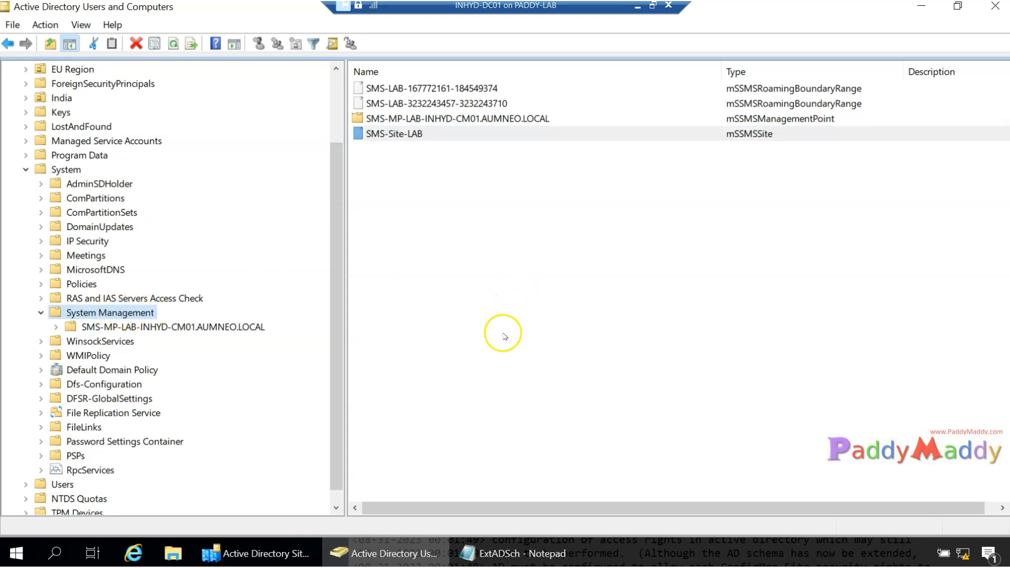
click(421, 139)
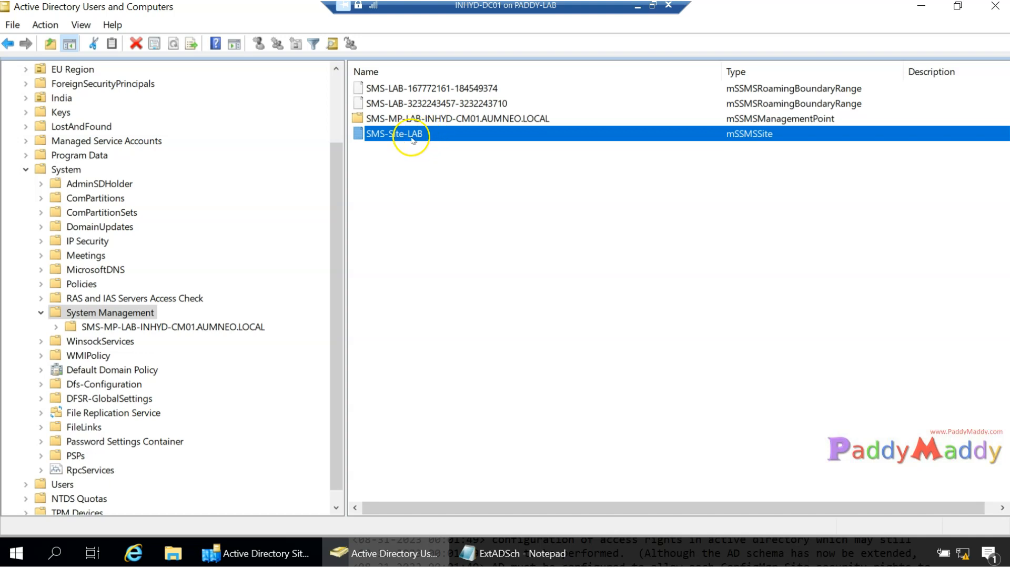
click(639, 6)
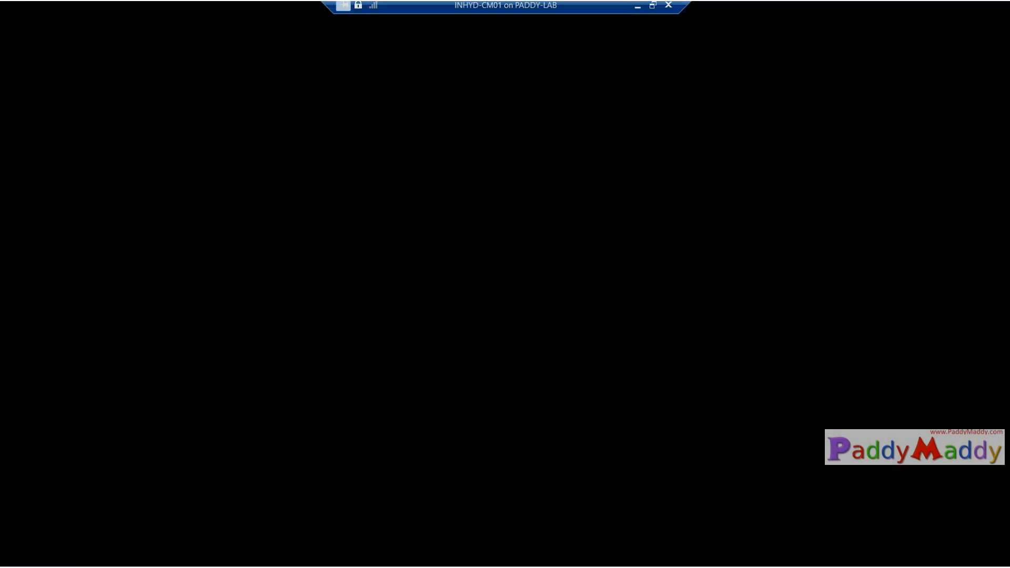
click(637, 6)
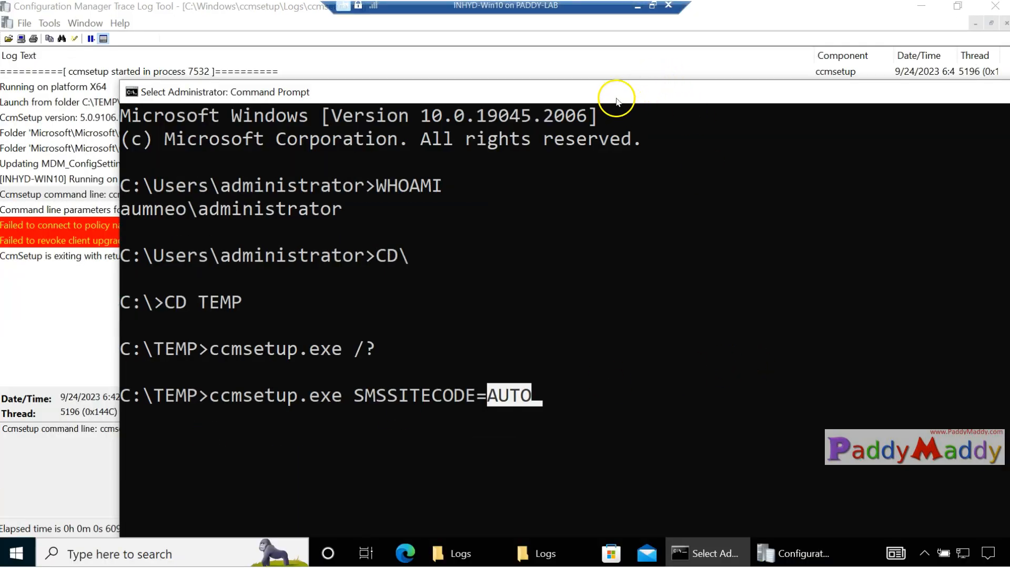
Clear the text selection in the Command Prompt and run ccmsetup.exe SMSSITECODE=AUTO from C:\TEMP
drag(616, 100, 643, 43)
click(612, 338)
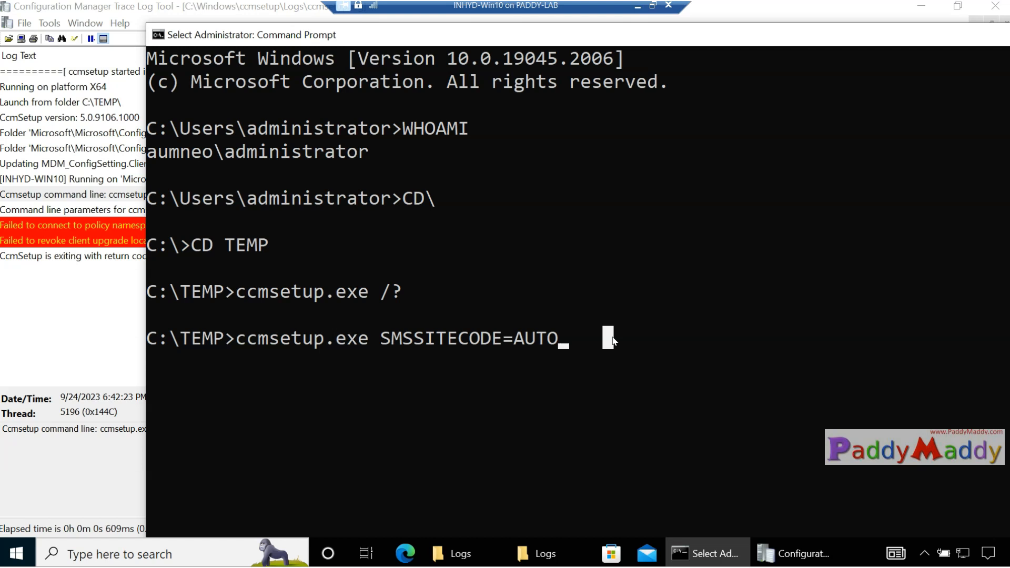
right_click(612, 339)
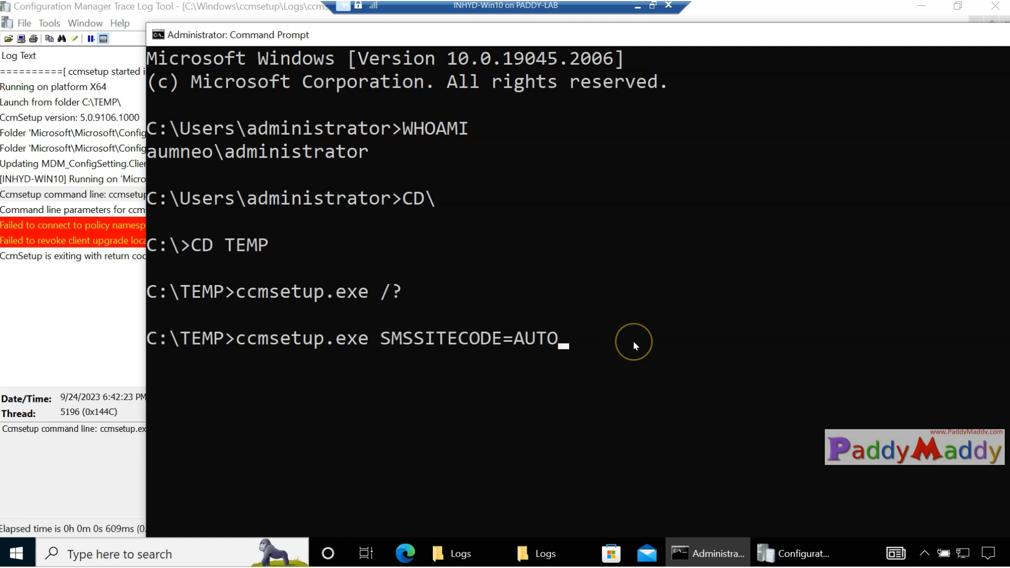
key(Return)
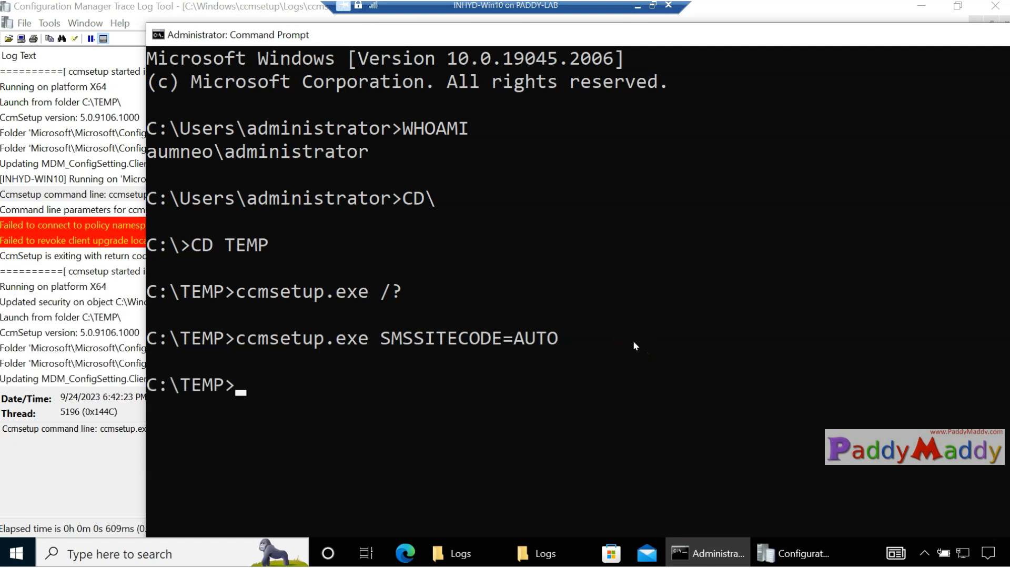
Bring the ccmsetup log forward and, starting from its beginning, select the command line entry containing SMSSITECODE=AUTO
click(82, 410)
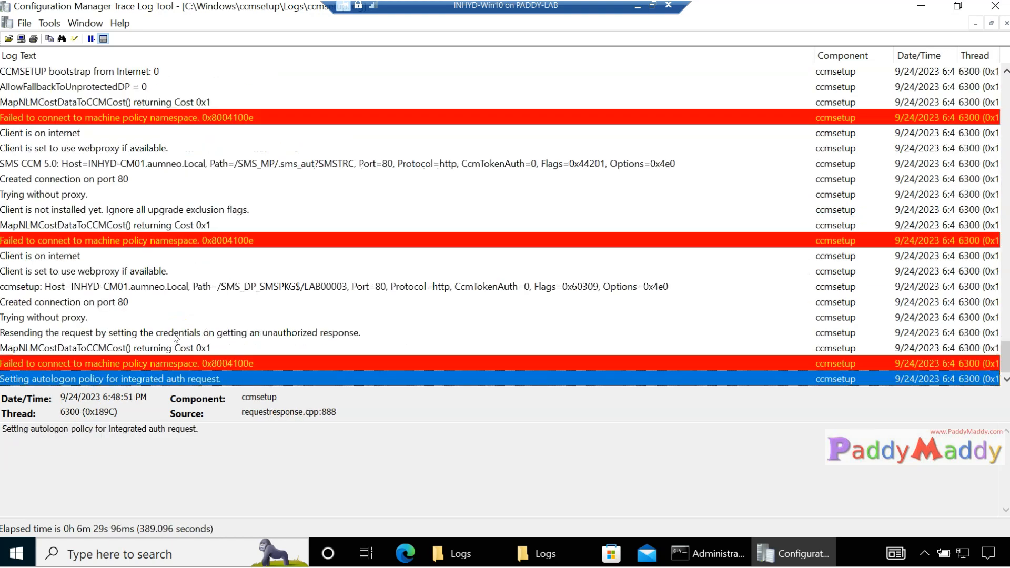
scroll(409, 348, up, 2)
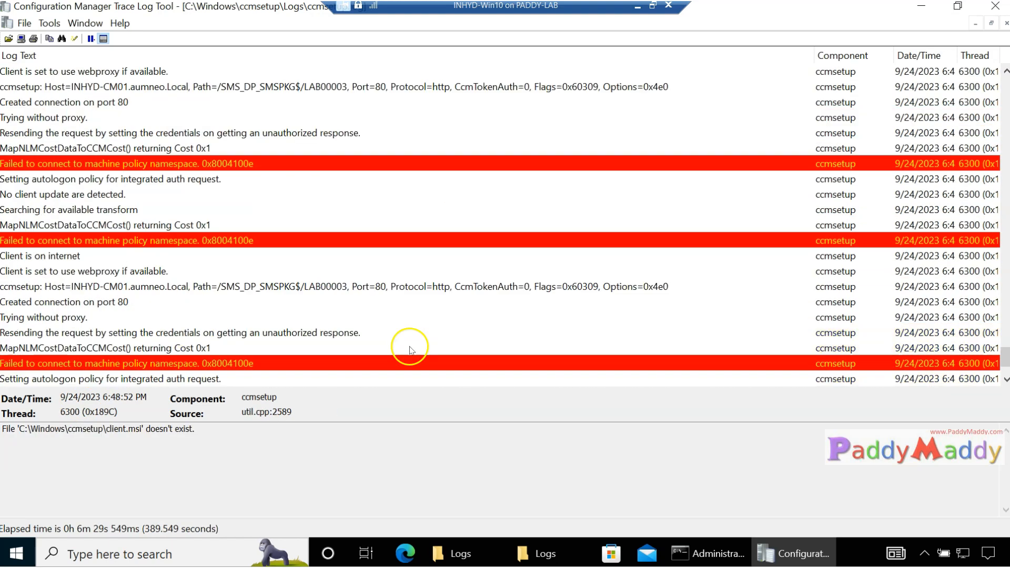
key(Home)
scroll(284, 304, down, 1)
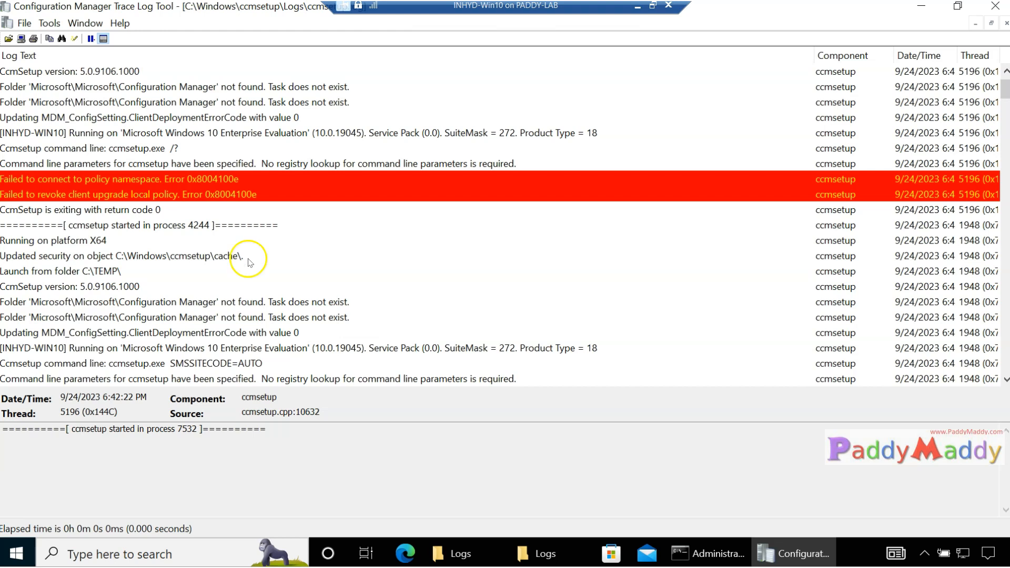
click(86, 348)
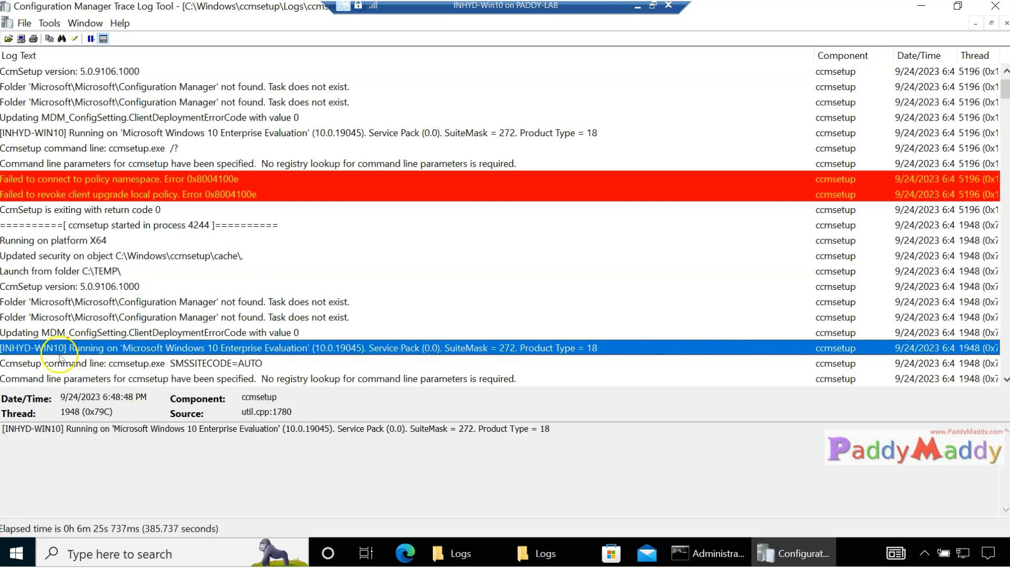
scroll(78, 350, down, 1)
click(157, 317)
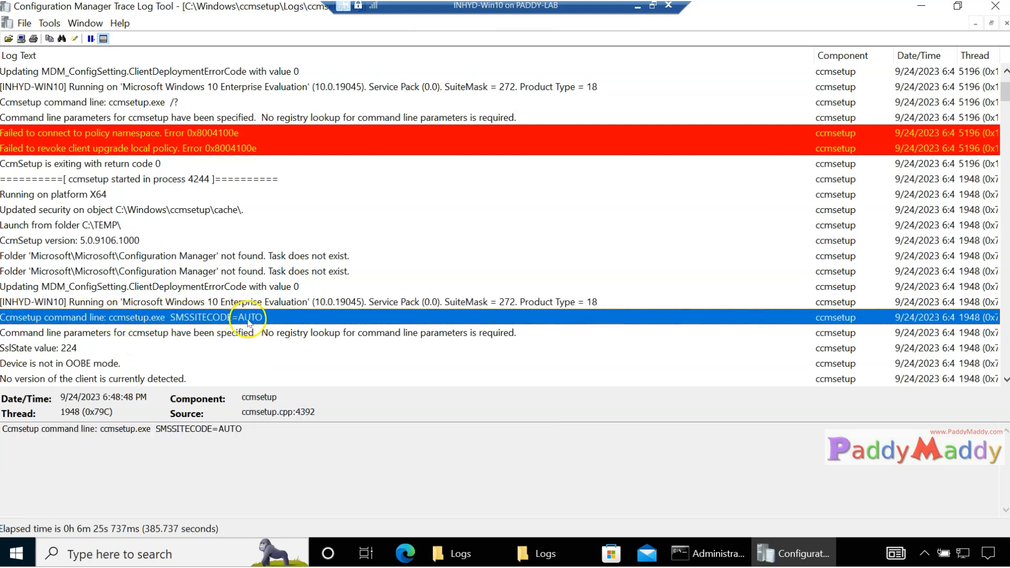
Review the log entries on OOBE mode and C:\Windows\ccmsetup security, ending on the Downloading file C:\TEMP\ccmsetup.exe entry
scroll(204, 337, down, 2)
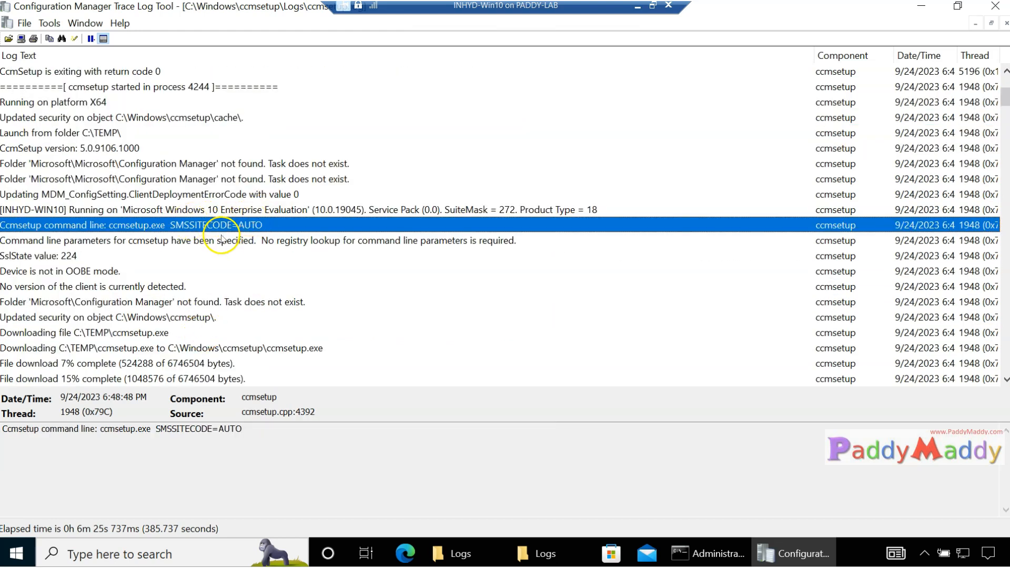
click(107, 271)
click(134, 317)
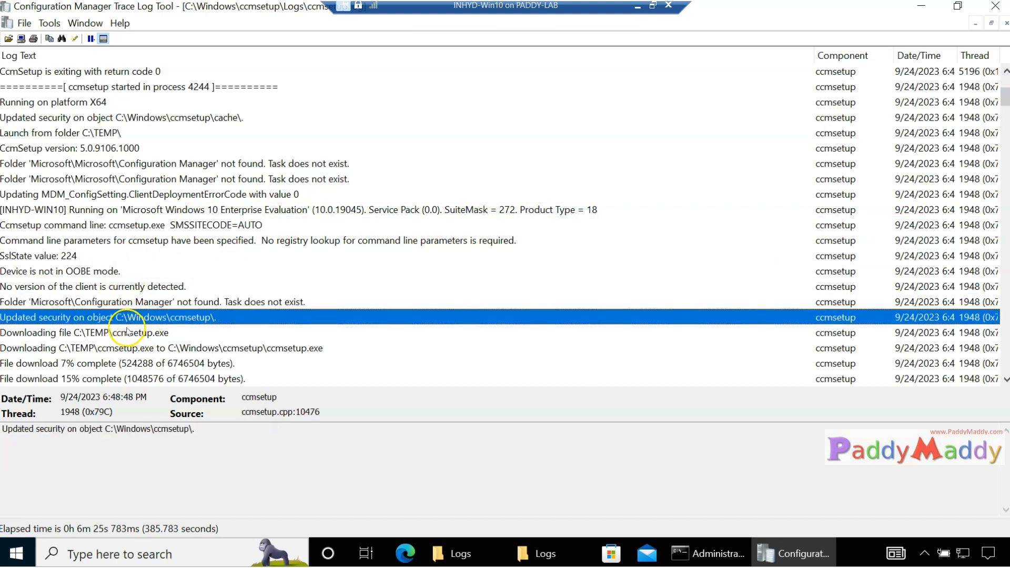
click(32, 332)
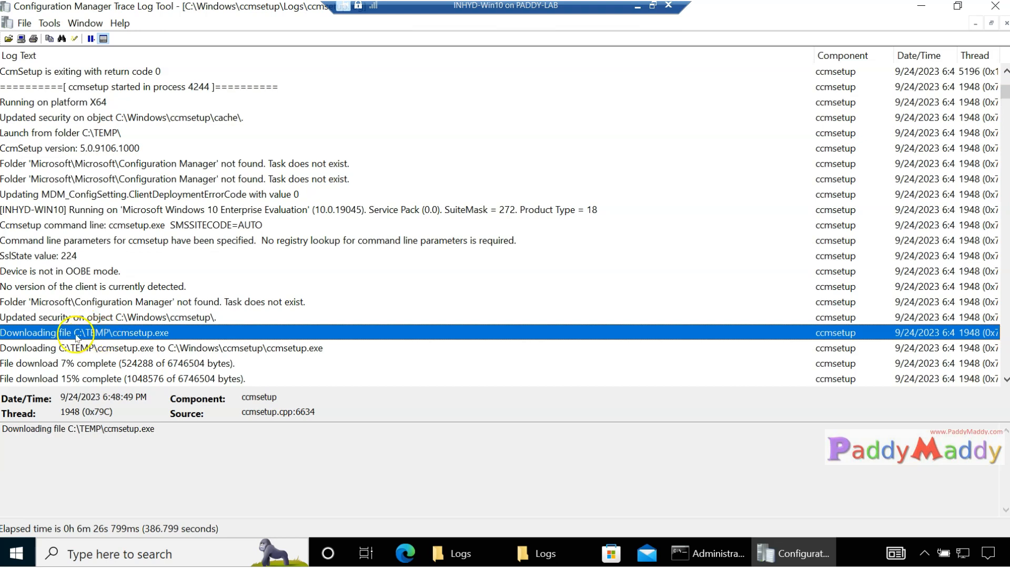
Open the C:\TEMP folder in File Explorer, select its first item, and return to the ccmsetup log
click(462, 555)
key(alt+d)
text(C:)
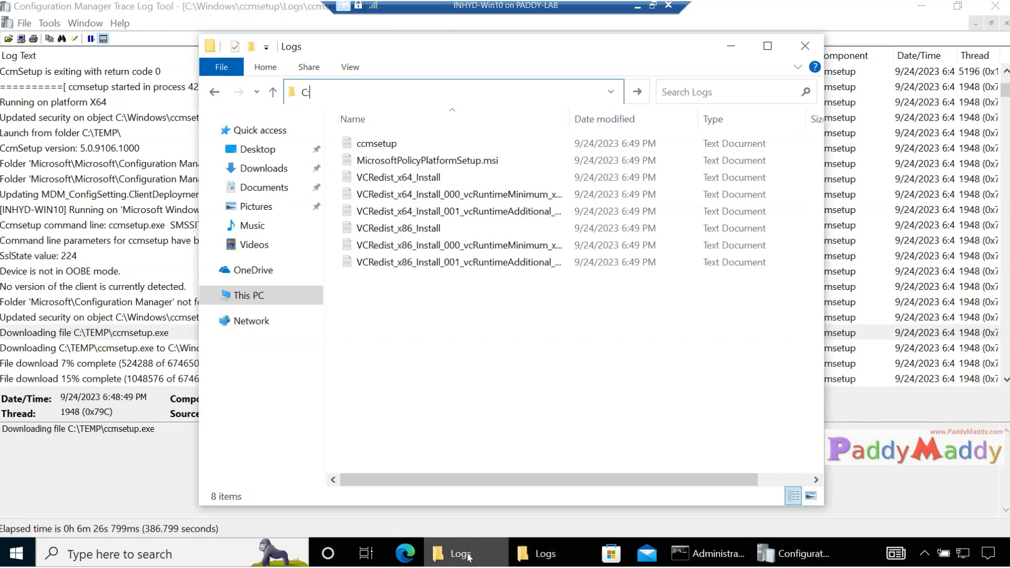
text(\TEMP)
key(Return)
click(394, 147)
click(395, 147)
click(163, 414)
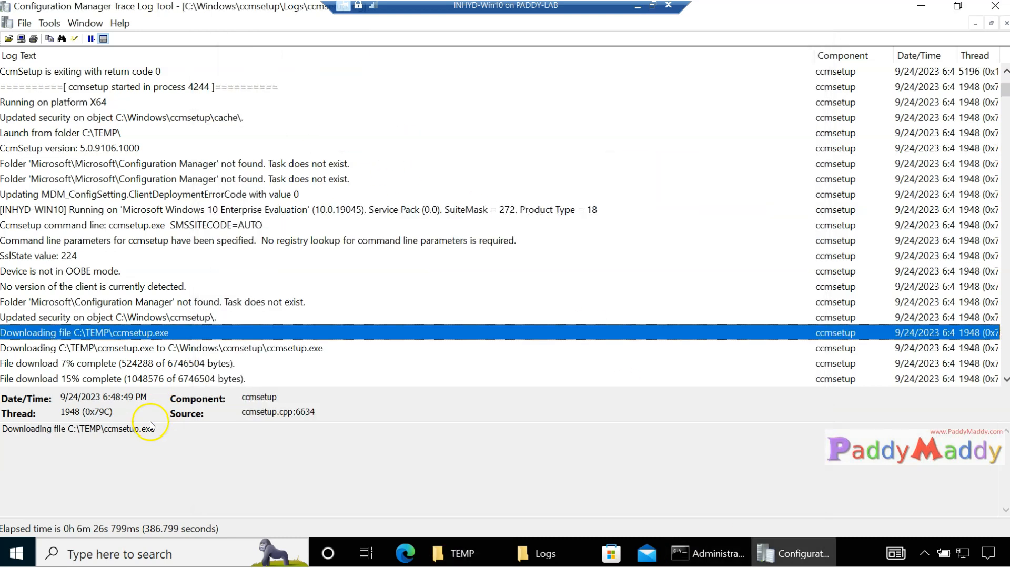
Select the log's download entry targeting C:\Windows\ccmsetup\ccmsetup.exe, select the ccmsetup application in that folder, and return to the entry
click(111, 352)
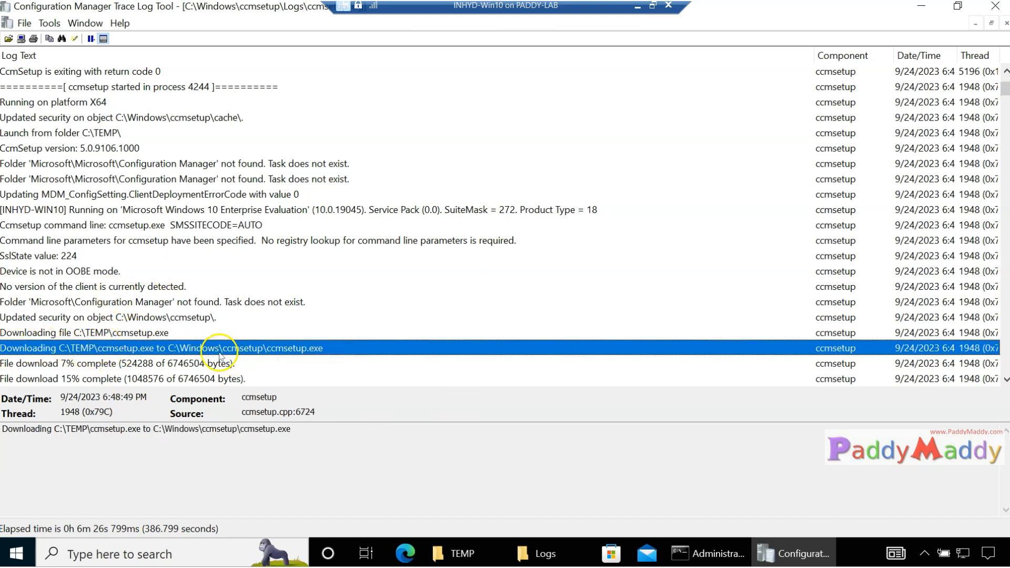
click(566, 555)
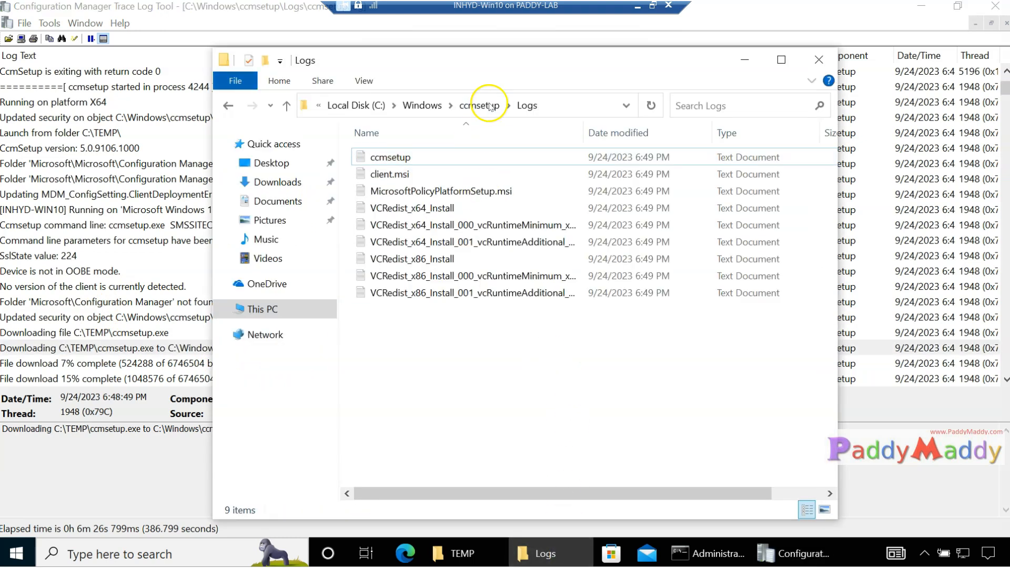
click(476, 105)
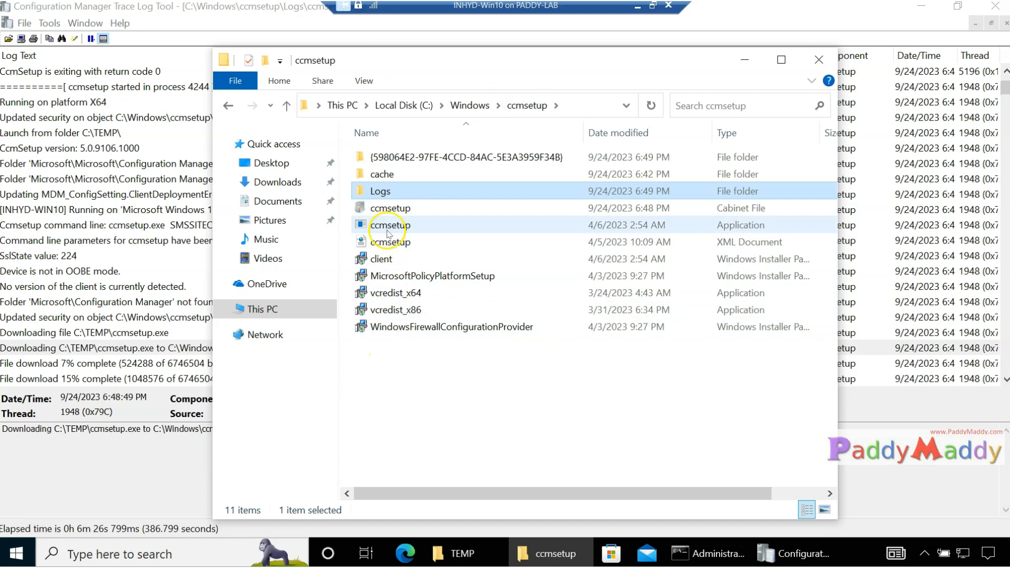
click(416, 225)
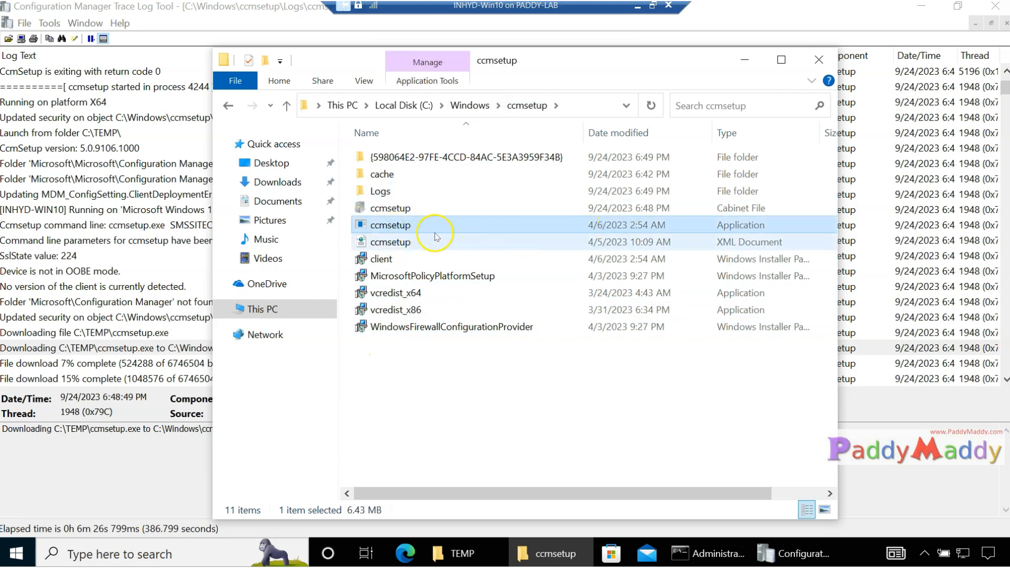
click(79, 428)
click(120, 348)
Examine the log's file download progress, ccmsetup service creation and process start entries, down to the first Configuration Manager folder entry
scroll(121, 347, down, 1)
scroll(121, 348, down, 2)
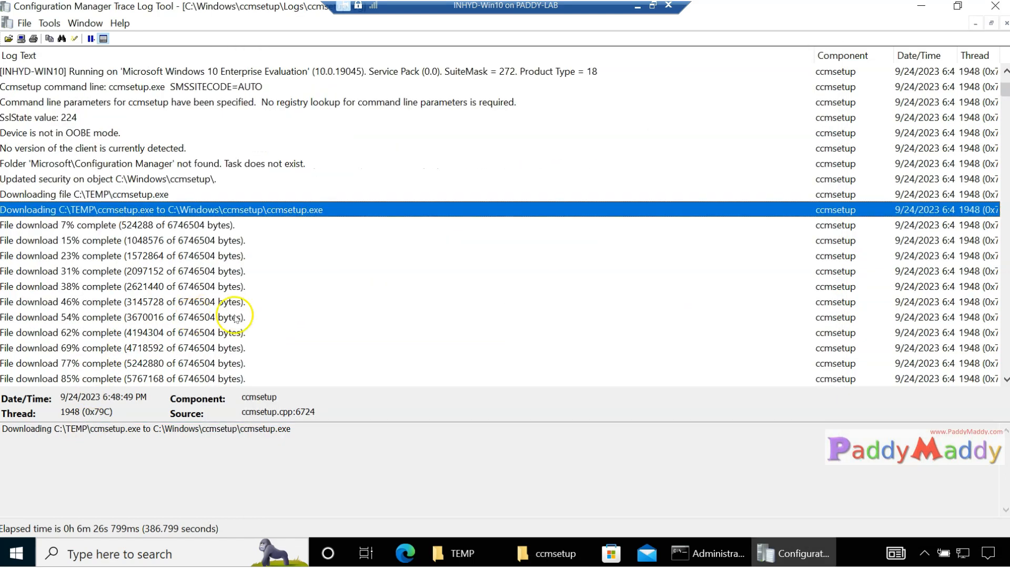
click(142, 225)
scroll(140, 221, down, 6)
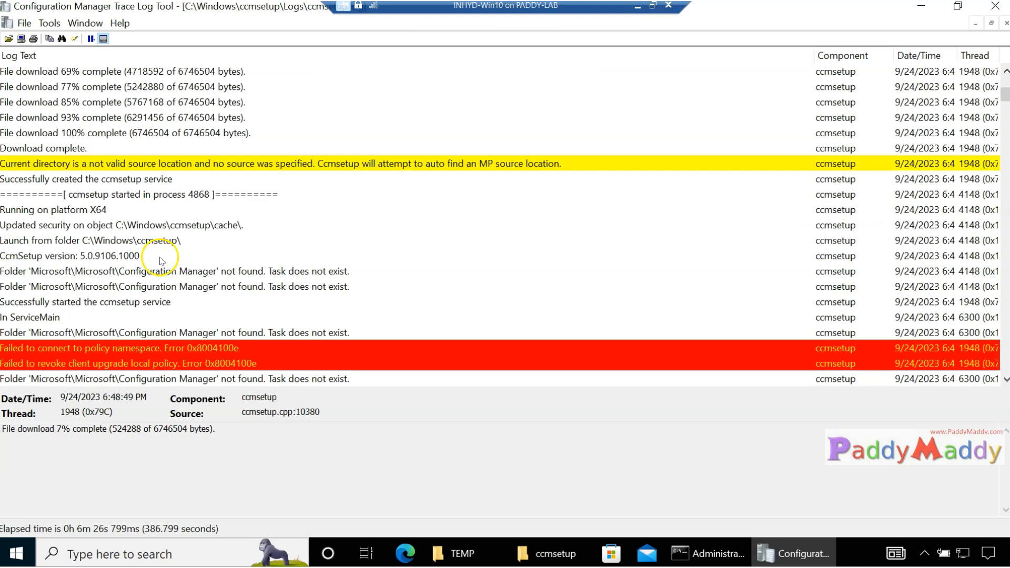
scroll(126, 194, up, 1)
click(125, 179)
click(126, 194)
click(158, 240)
click(145, 271)
click(148, 286)
click(216, 317)
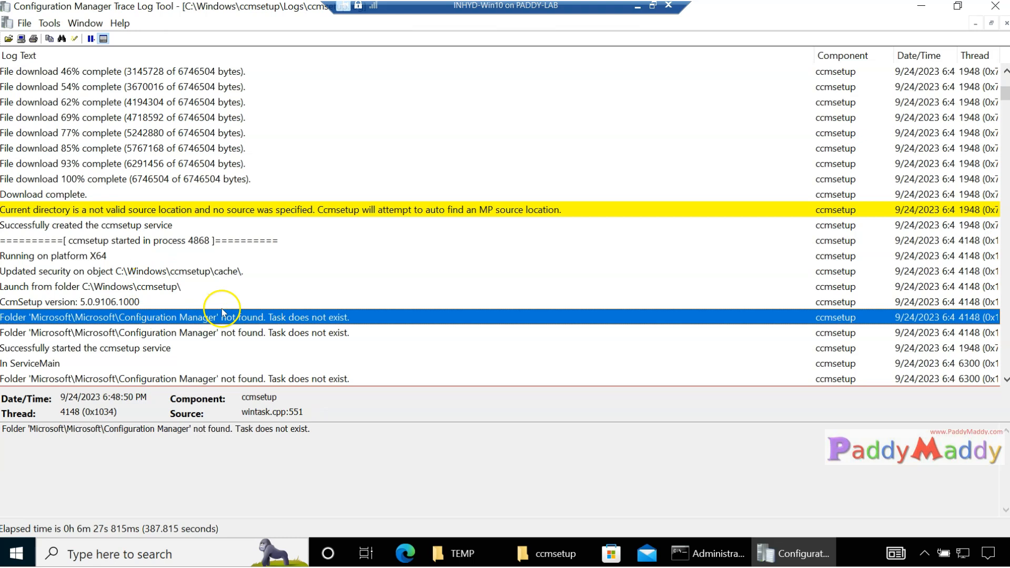
Examine the log's Configuration Manager folder entries and the error line about revoking the client upgrade local policy
scroll(332, 238, down, 1)
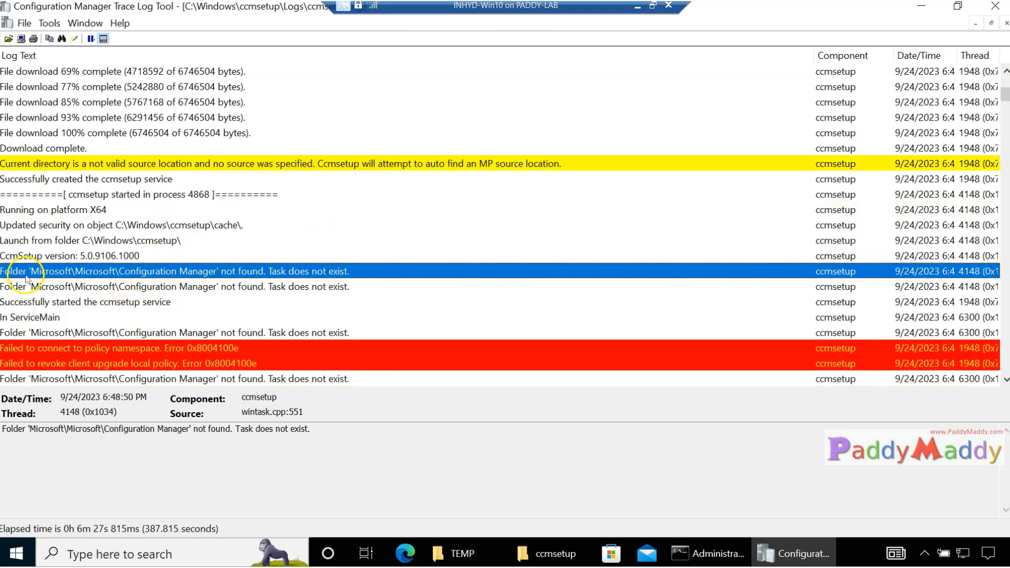
click(199, 286)
scroll(199, 288, down, 3)
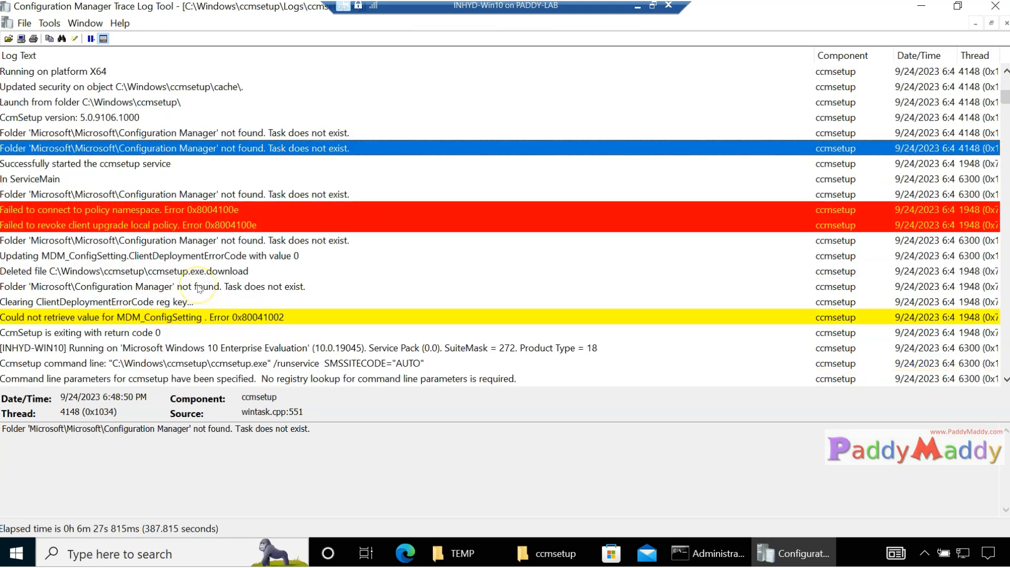
click(158, 256)
click(239, 225)
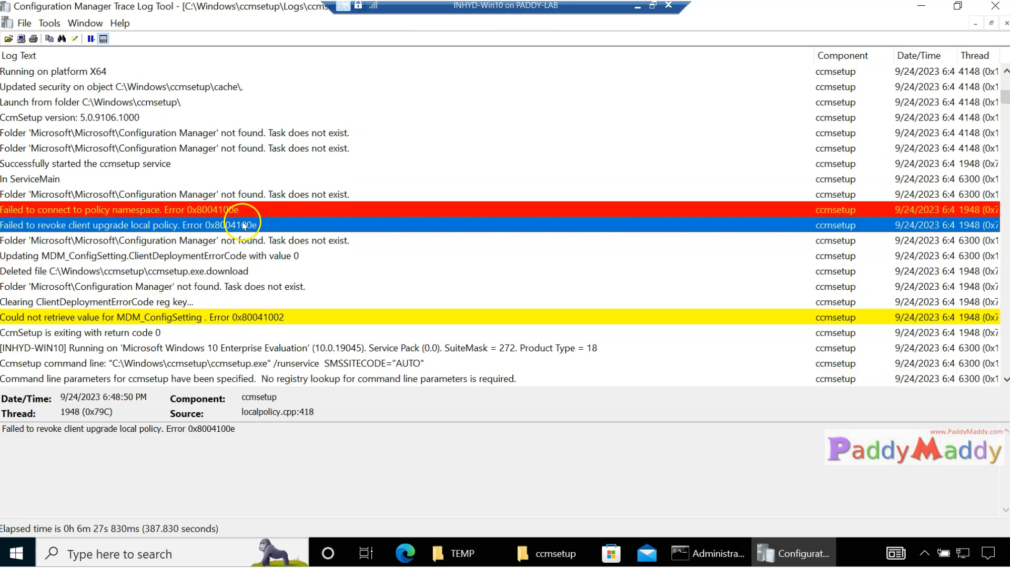
click(163, 196)
click(168, 225)
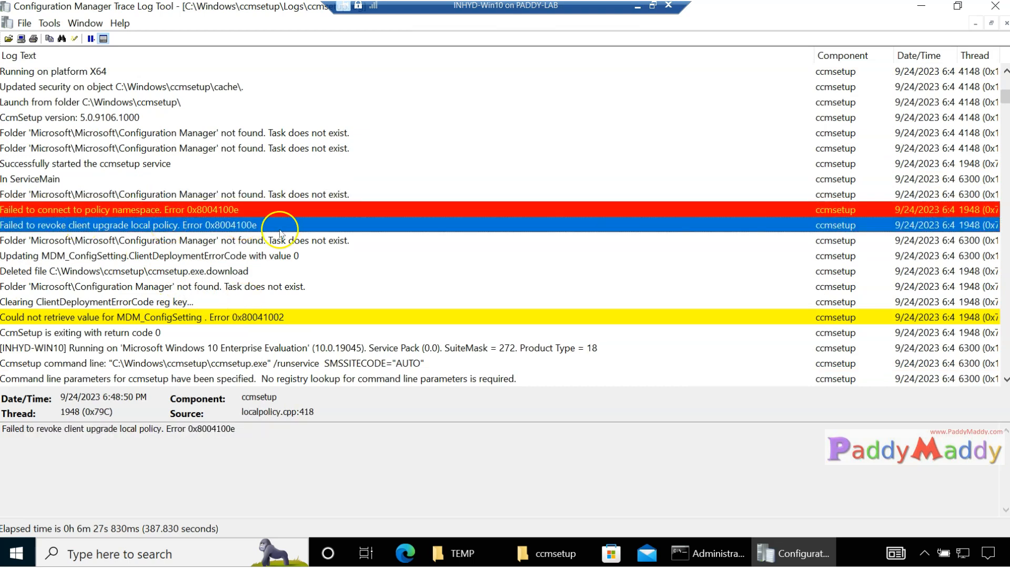
Select the log's ccmsetup.exe command line entry with SMSSITECODE="AUTO" and highlight its /runservice parameter in the details
scroll(221, 258, down, 1)
click(198, 271)
click(205, 332)
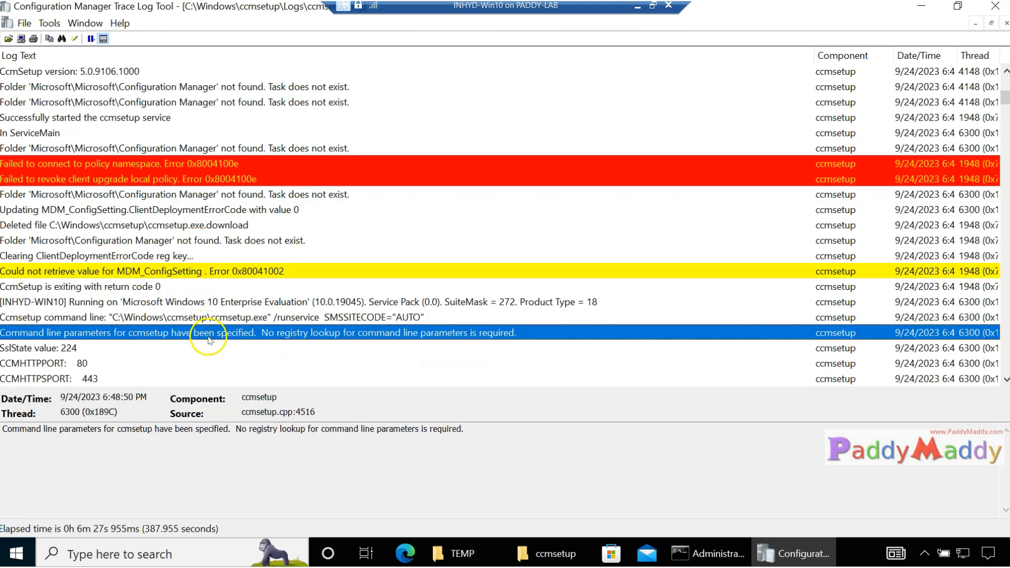
click(213, 317)
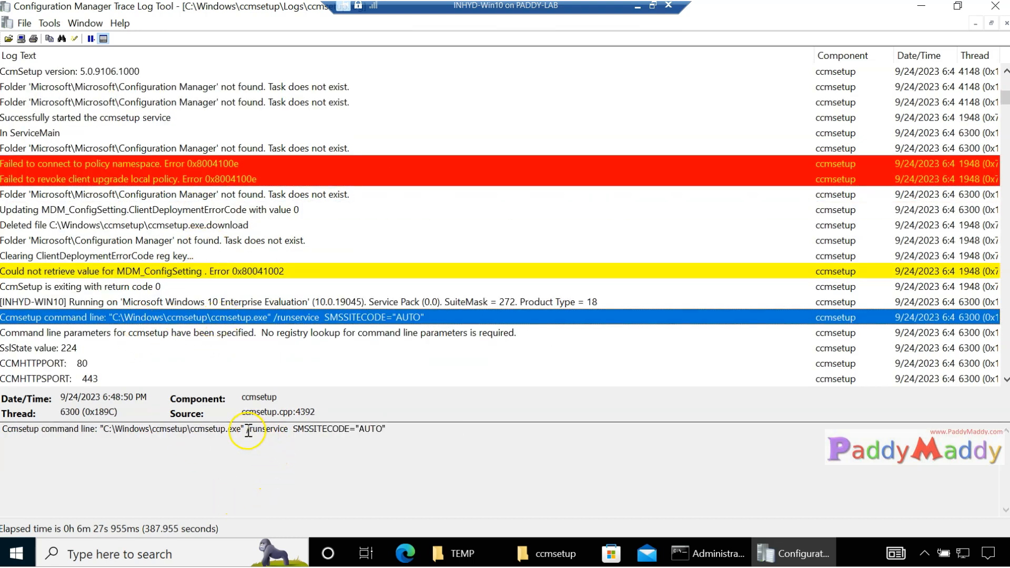
drag(247, 431, 282, 430)
Open the Services console with SERVICES.MSC and select the ccmsetup service
key(super+r)
text(SER)
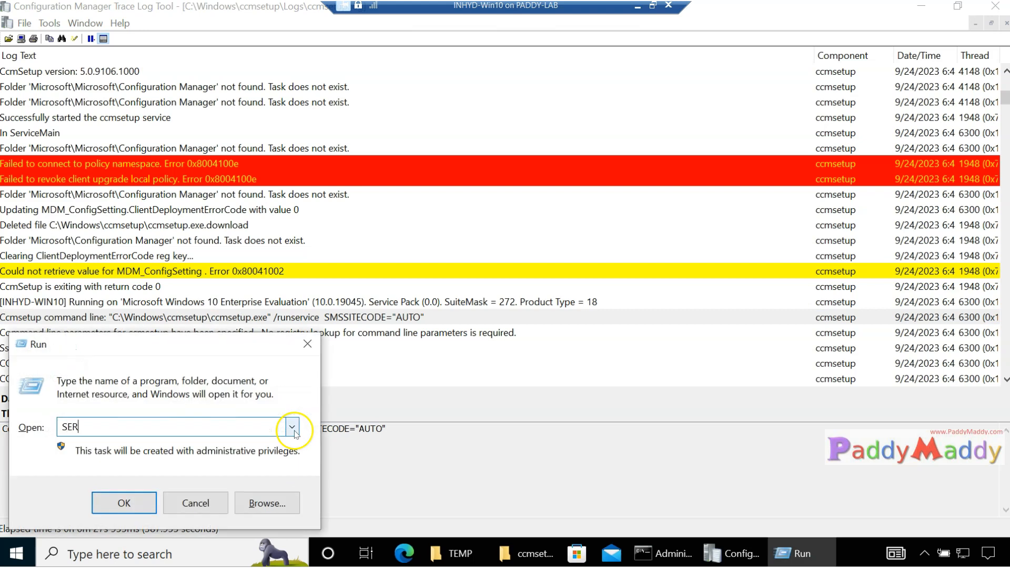
text(VICES.MSC)
key(Return)
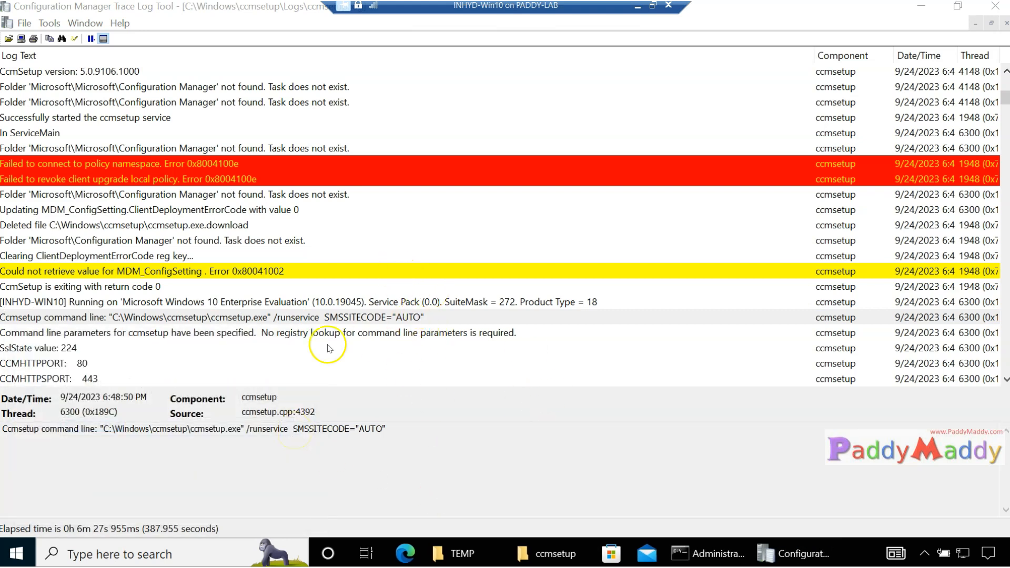
click(403, 299)
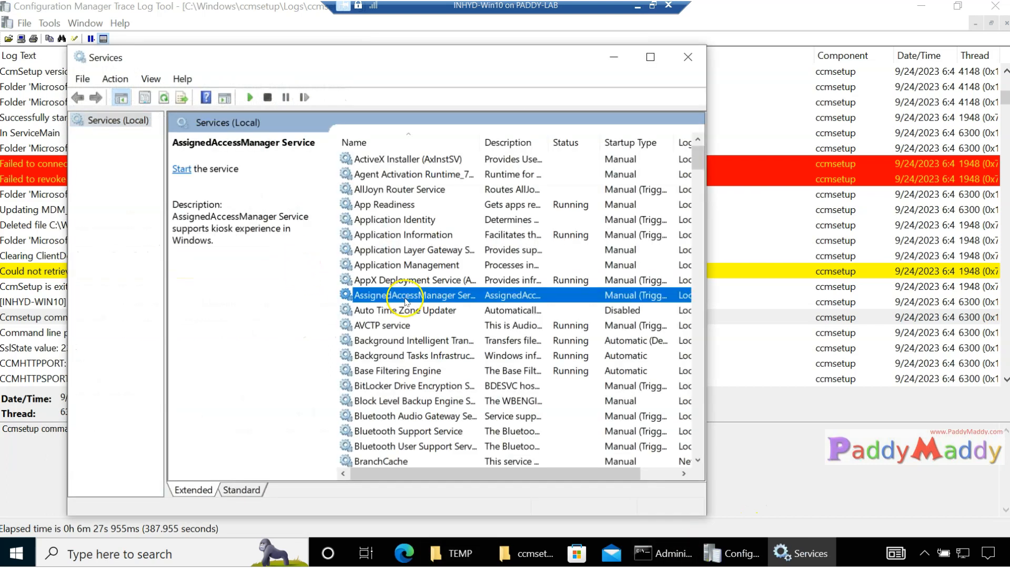
text(ccmsetup)
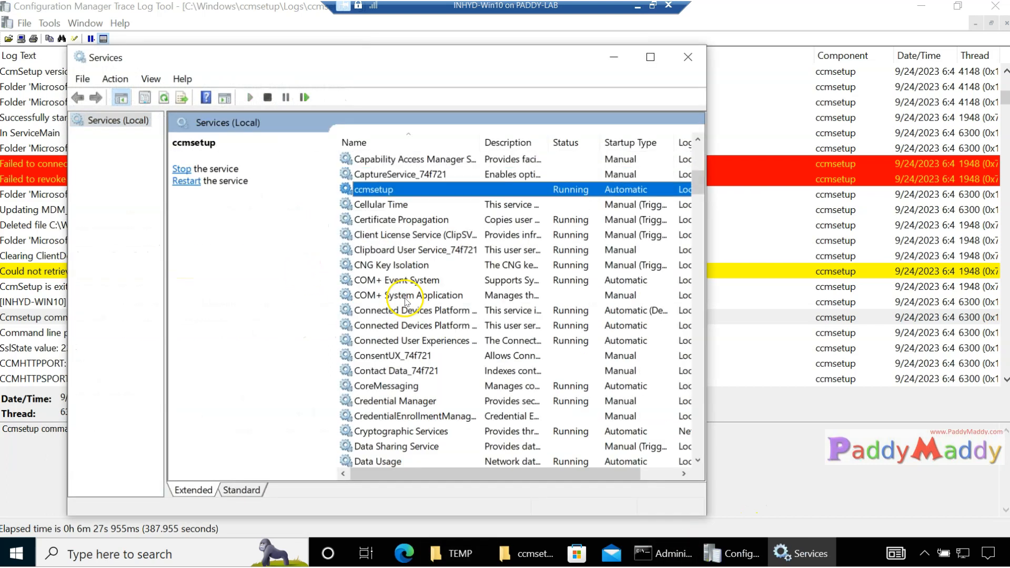
Open the ccmsetup service's properties and highlight the SMSSITECODE="AUTO" parameter in its path to executable
double_click(400, 190)
drag(389, 249, 534, 252)
drag(436, 250, 534, 250)
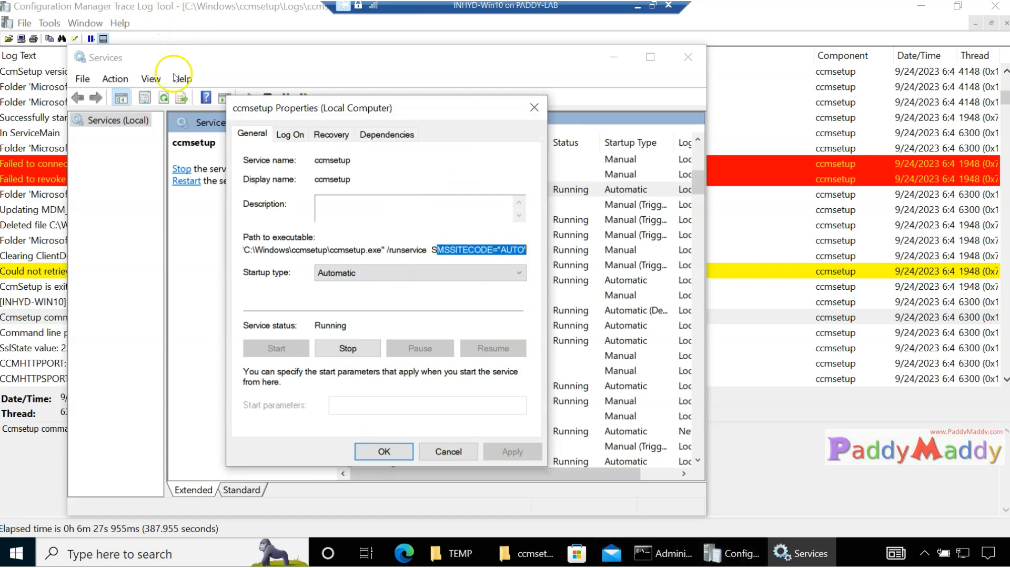
Compare the log's command line parameters entry with the full path to executable in the ccmsetup service's properties, closing the properties and minimizing Services
click(47, 411)
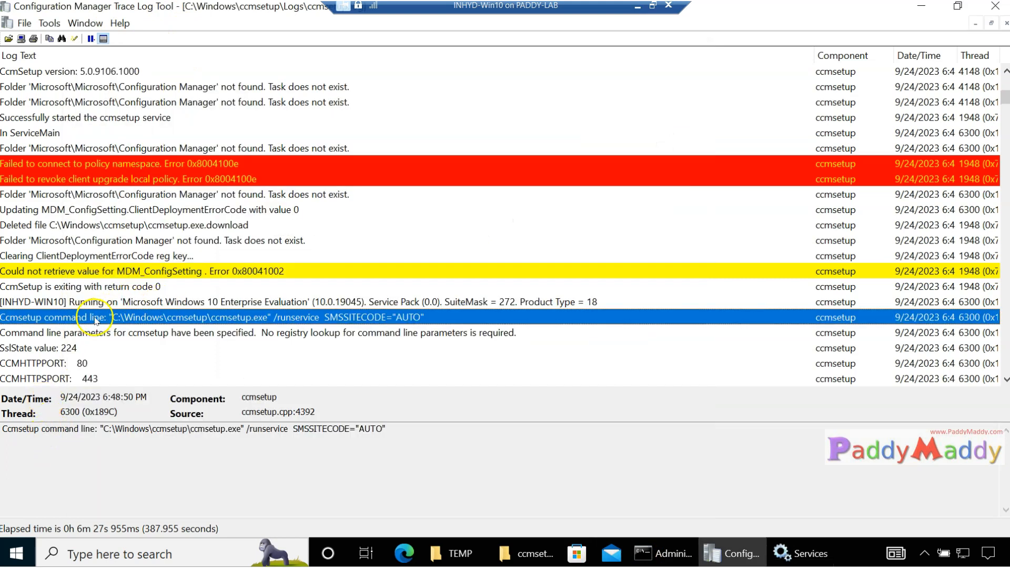
click(87, 331)
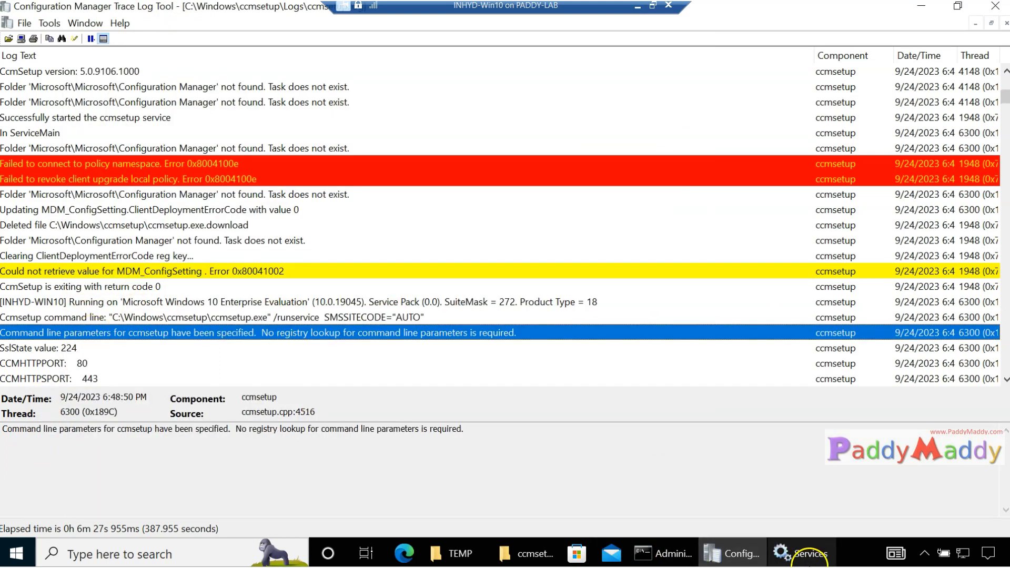
click(808, 556)
double_click(424, 191)
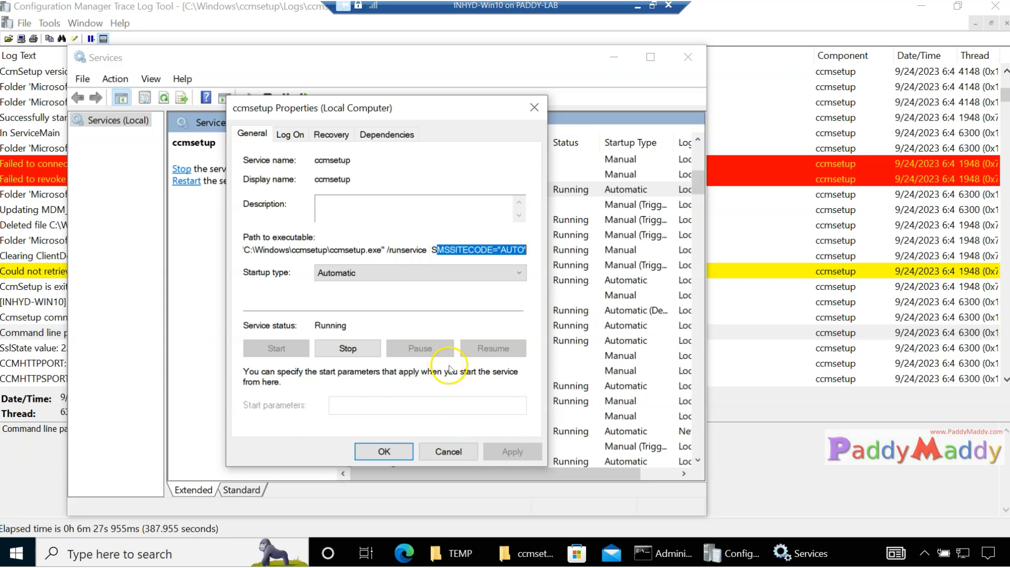
drag(273, 250, 528, 248)
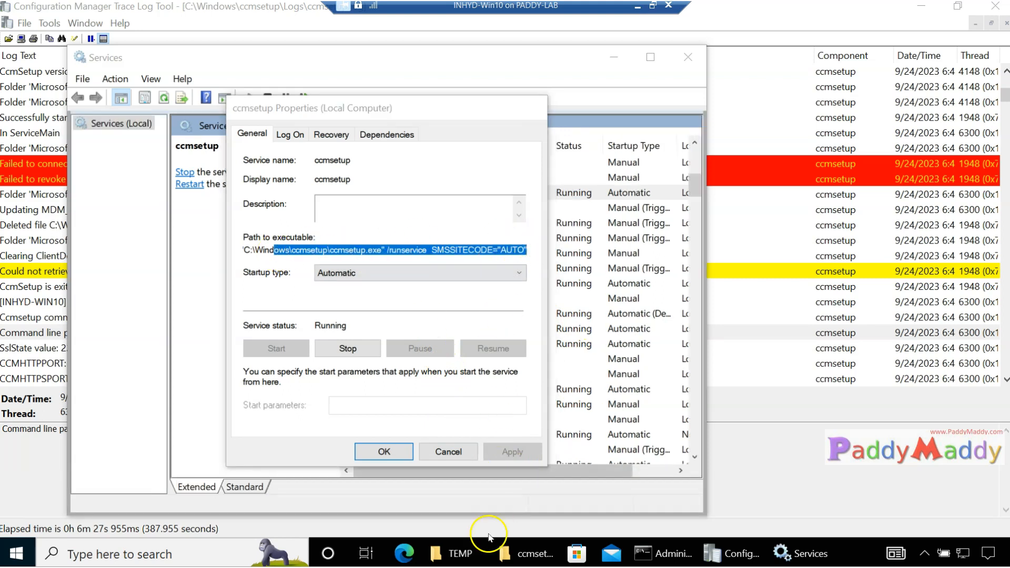
click(373, 193)
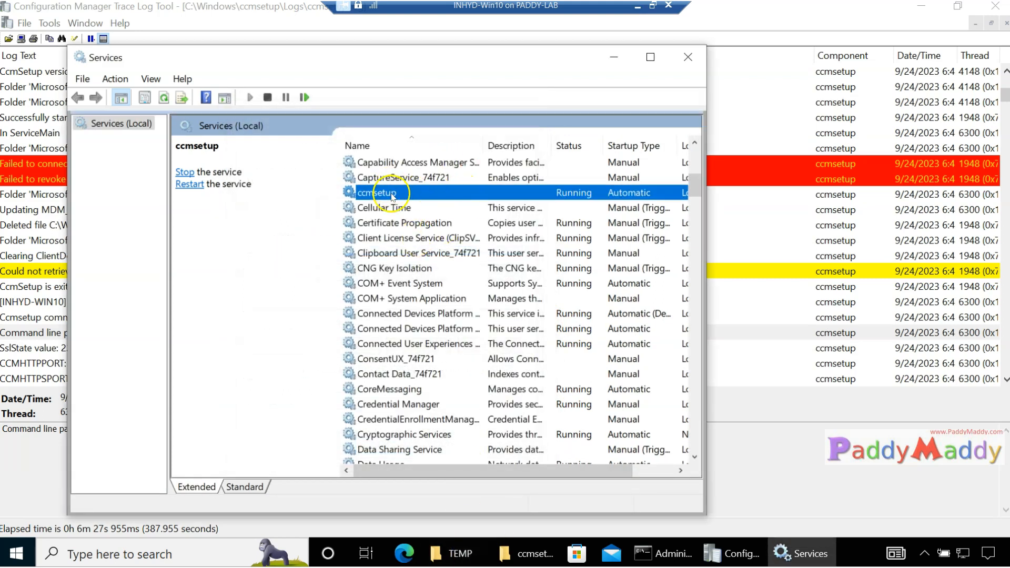
click(614, 58)
Examine the log's SslState, CCMHTTPPORT, CCMHTTPSPORT and CCMHTTPSSTATE entries
click(289, 346)
scroll(279, 344, down, 3)
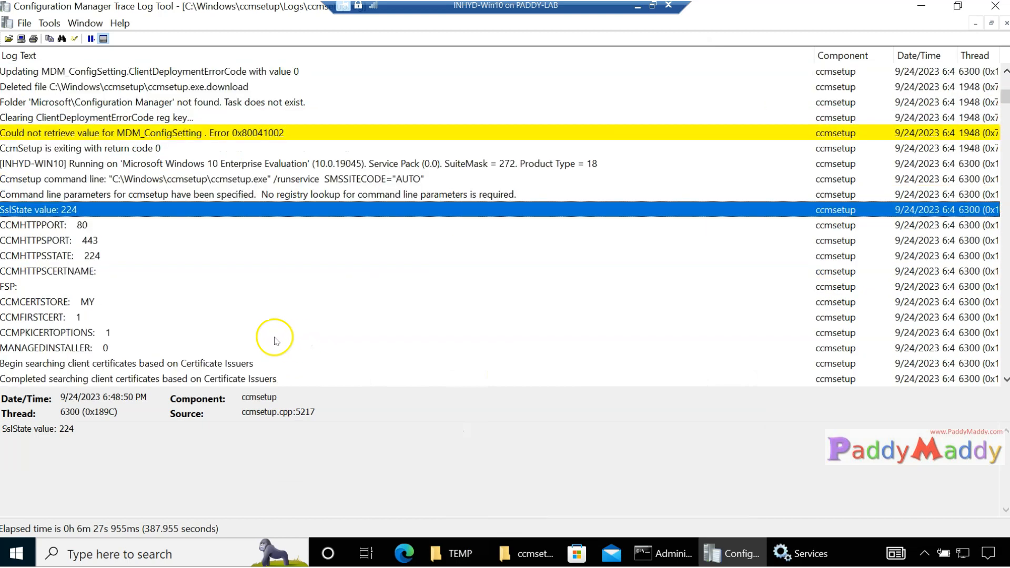
scroll(252, 332, down, 1)
click(83, 179)
click(85, 209)
click(81, 179)
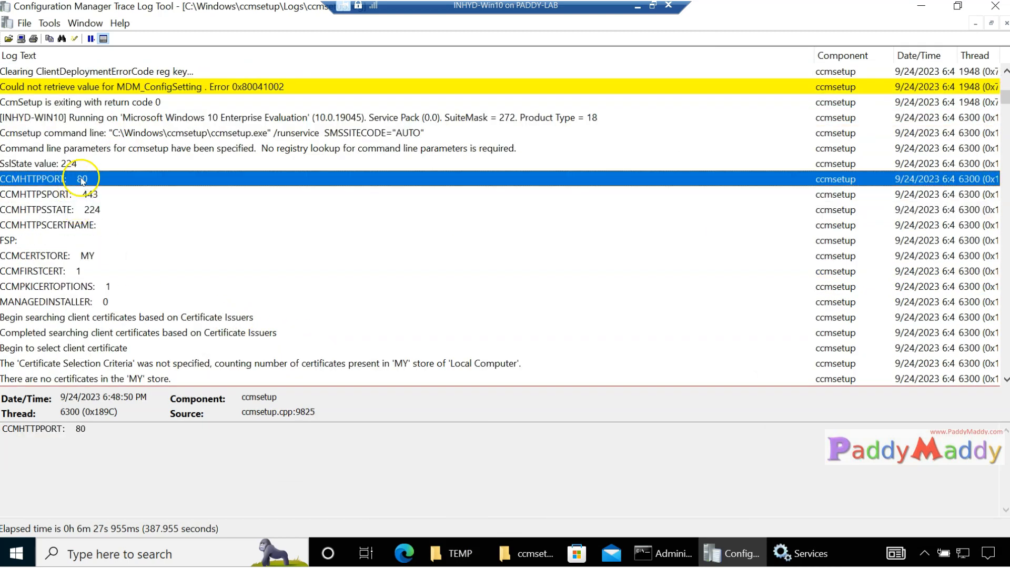
click(83, 194)
click(80, 164)
click(77, 179)
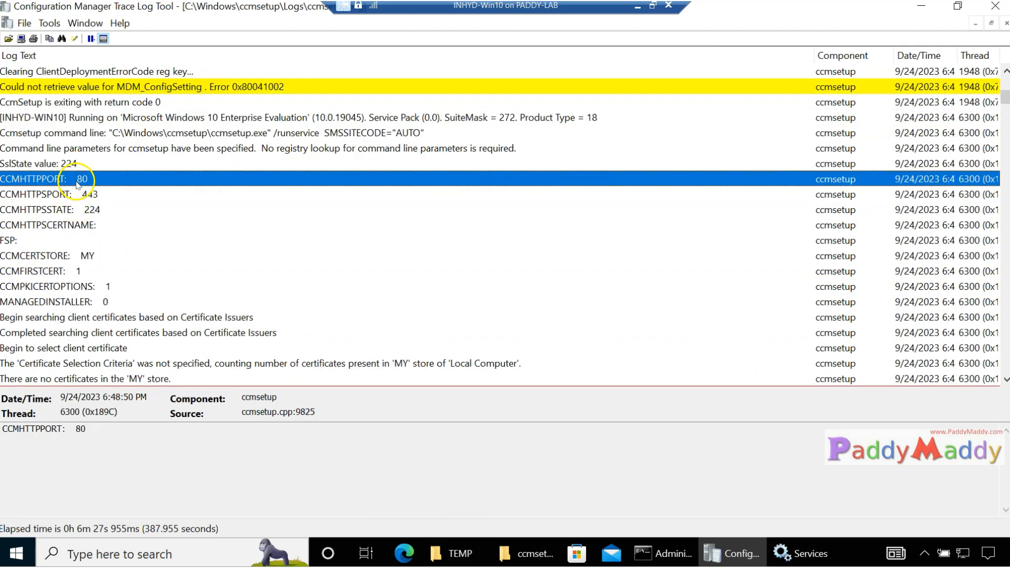
click(85, 194)
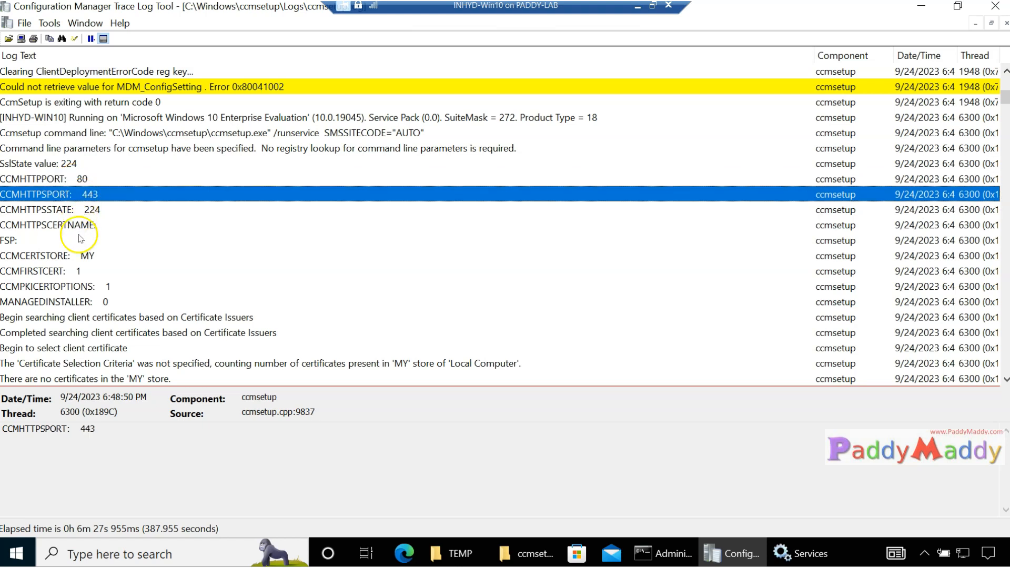
Step through the log's client certificate search and selection entries, including the check of the 'MY' store
scroll(106, 247, down, 2)
click(129, 240)
key(Down)
key(Down)
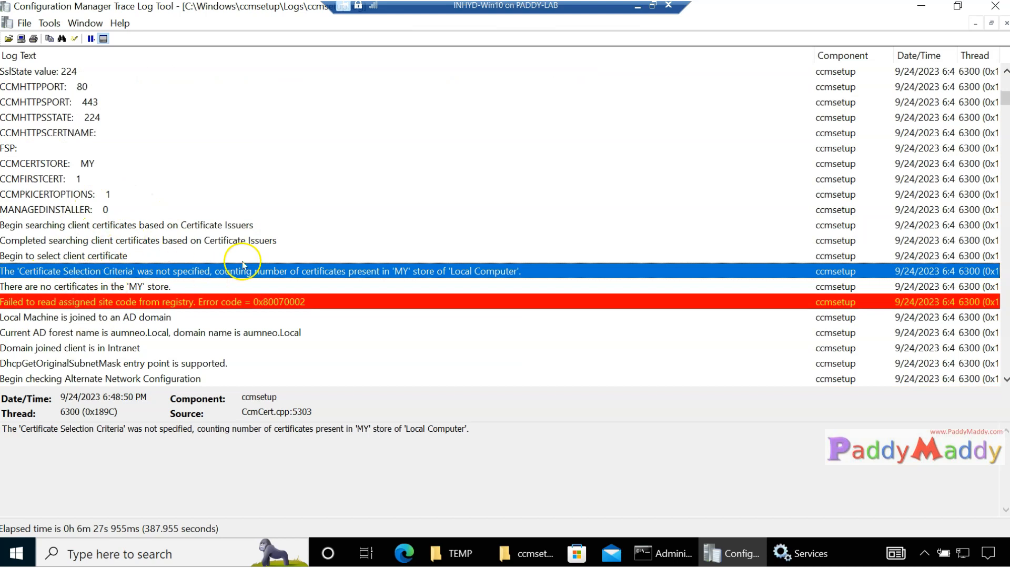
key(Down)
Step through the log entries from the assigned site code registry error to the AD domain, network configuration and AD site checks
scroll(159, 251, down, 2)
key(Down)
key(Down)
key(Down)
key(Down)
key(Down)
key(Down)
key(Down)
key(Down)
key(Down)
scroll(176, 328, down, 1)
Select the log's MSSMSRoamingBoundaryRange AD query entry and highlight the query text and boundary range category in its details
click(68, 319)
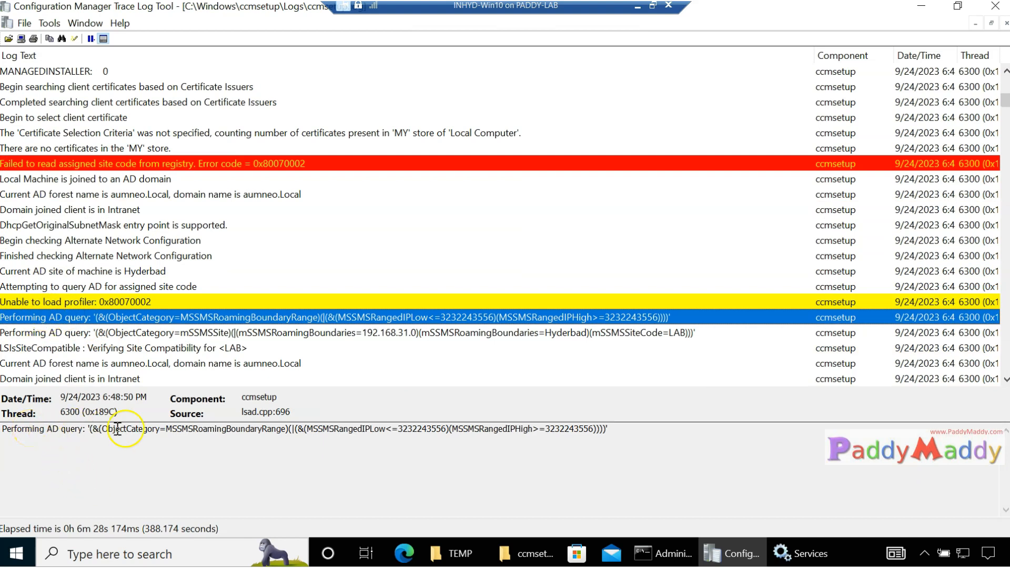
drag(15, 430, 90, 431)
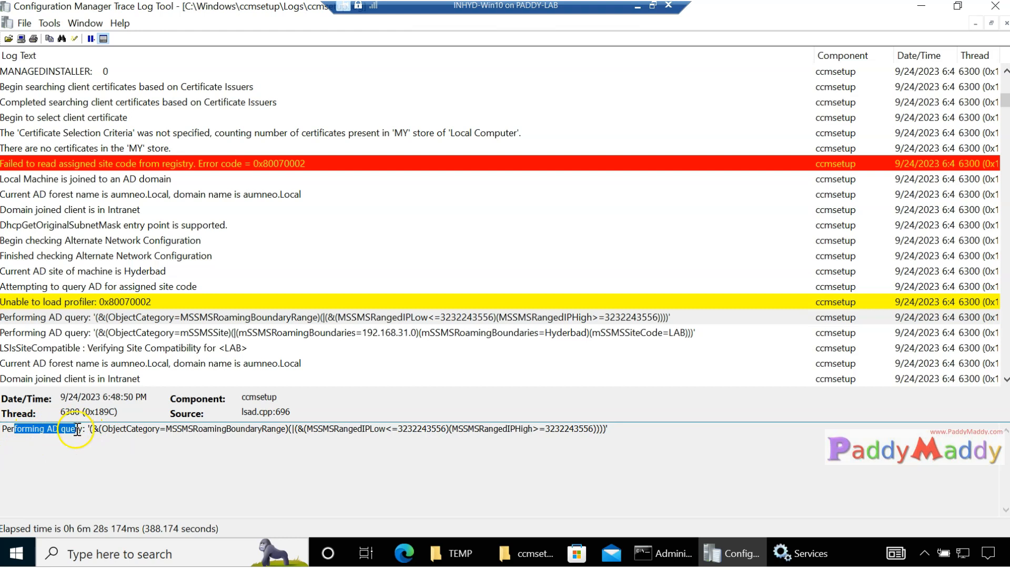
click(82, 430)
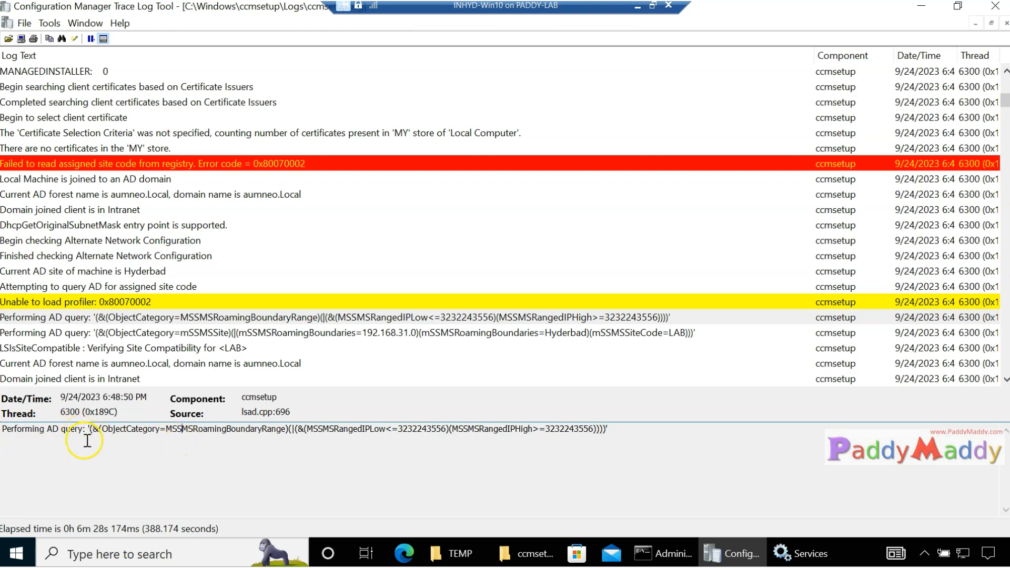
drag(51, 431, 109, 430)
drag(177, 430, 286, 429)
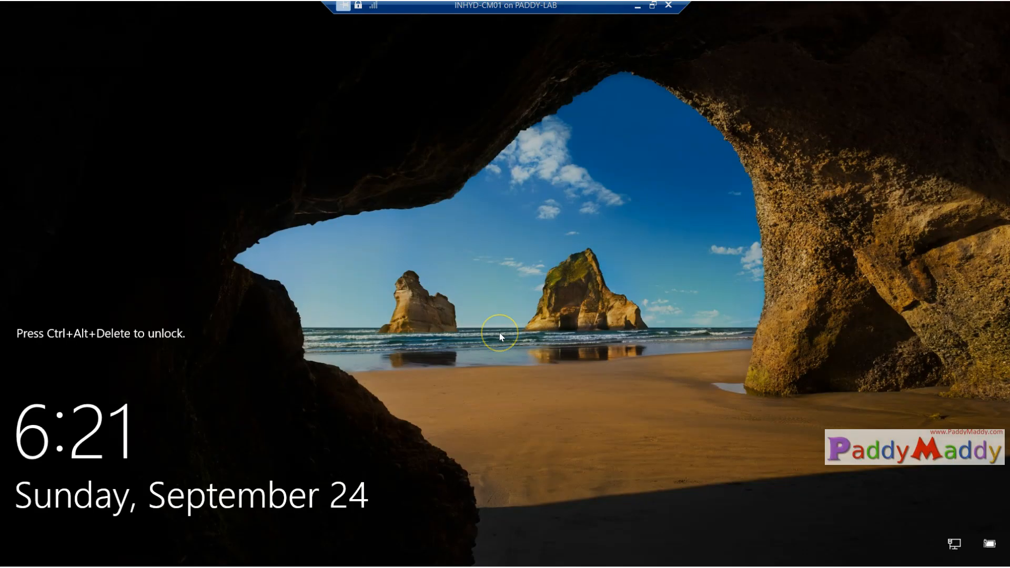
Switch to the Configuration Manager console on the INHYD-CM01 server and open the Boundary Groups list
click(500, 333)
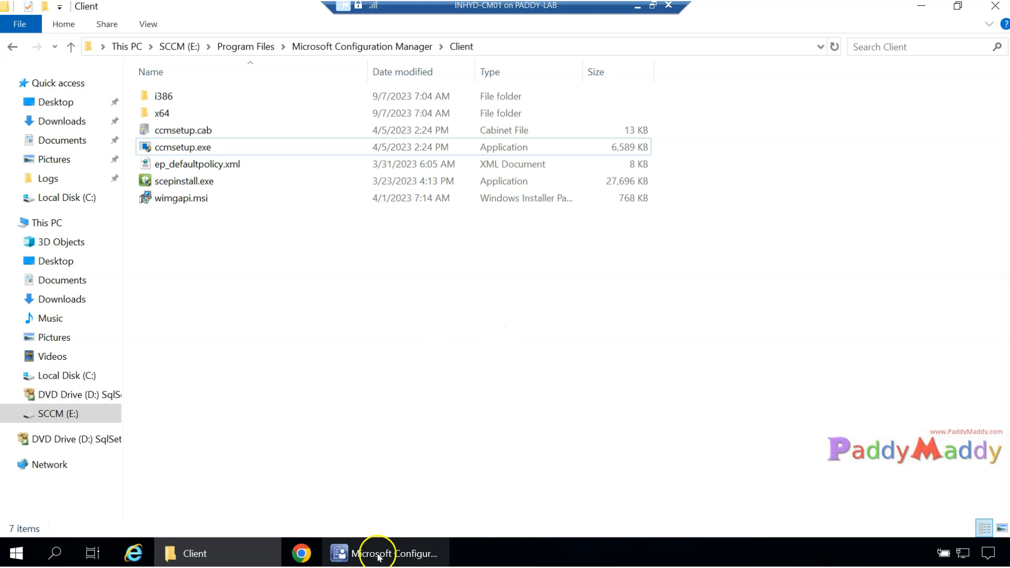
click(350, 553)
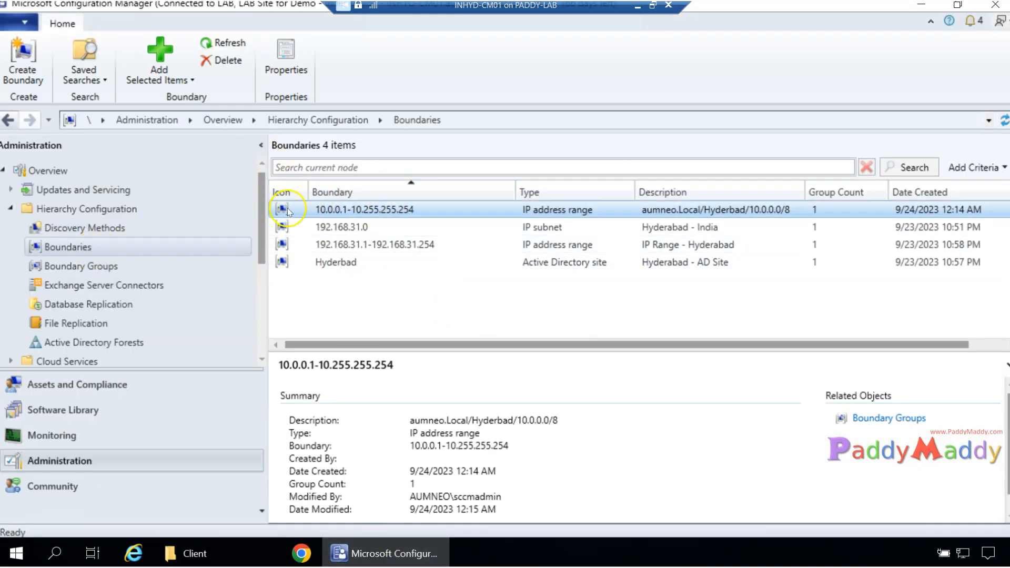
click(80, 268)
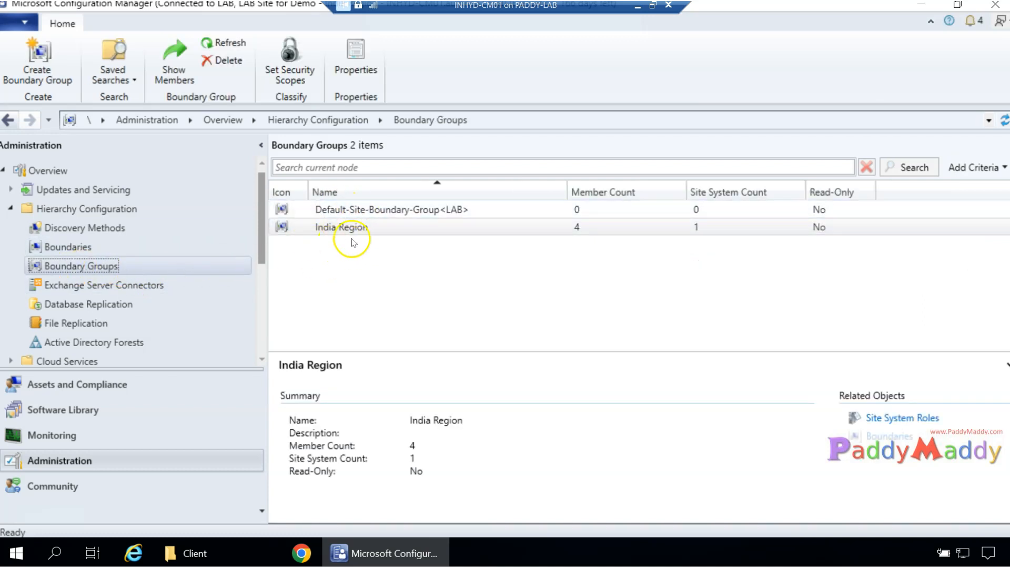
Open the India Region boundary group's properties and select its INHYD-CM01 site system server under the References settings
click(332, 231)
right_click(334, 233)
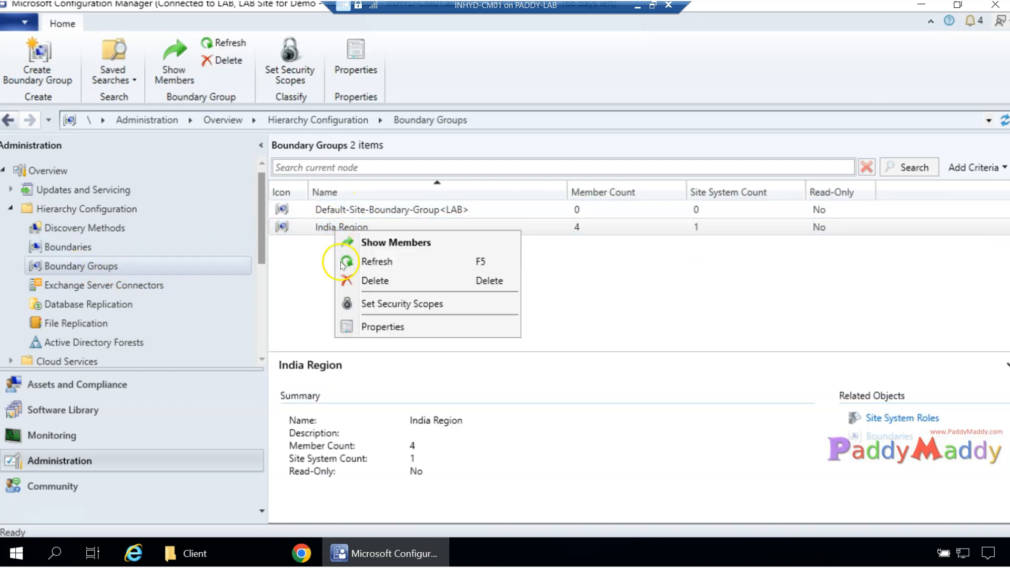
click(363, 326)
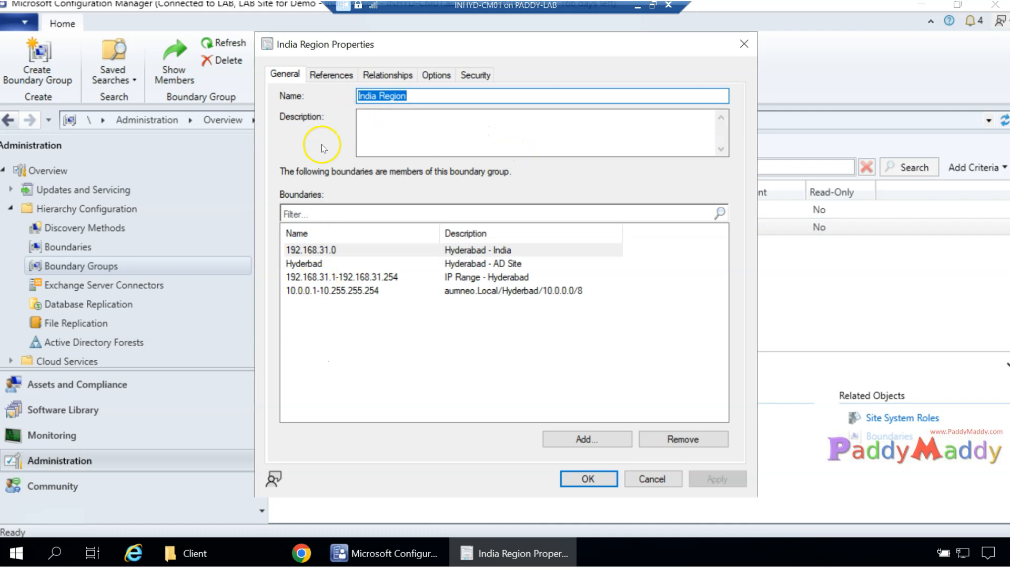
click(320, 74)
click(390, 74)
click(331, 75)
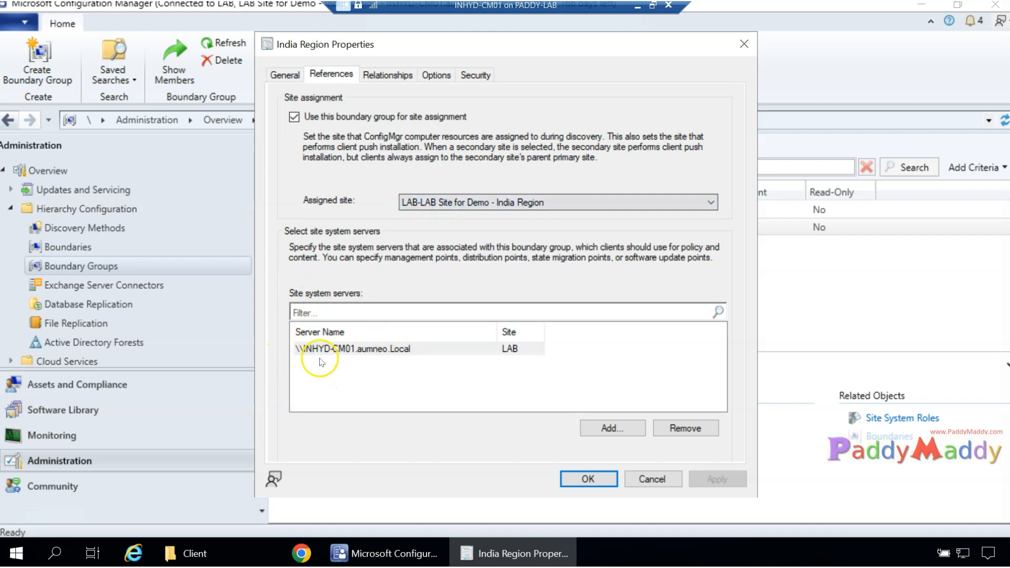
click(349, 354)
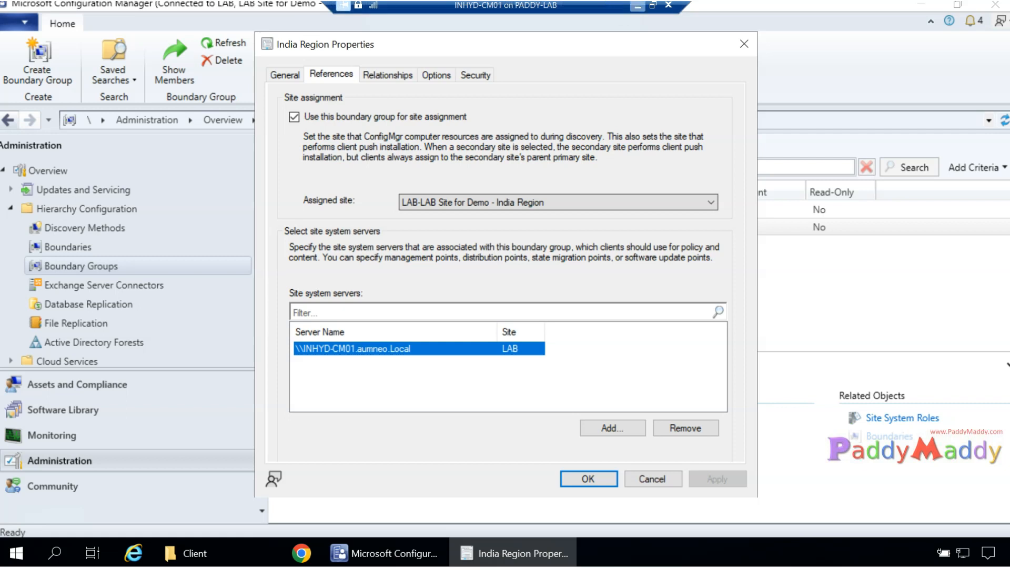
Return to the Windows 10 log and highlight the 192.168.31.0 boundary and LAB site code in the mSSMSSite AD query
click(637, 5)
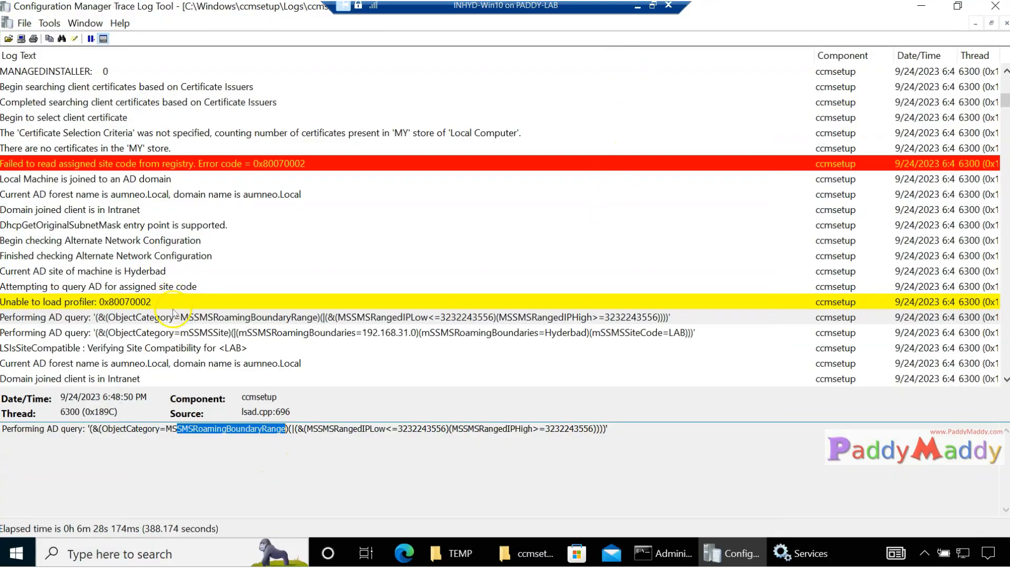
click(389, 321)
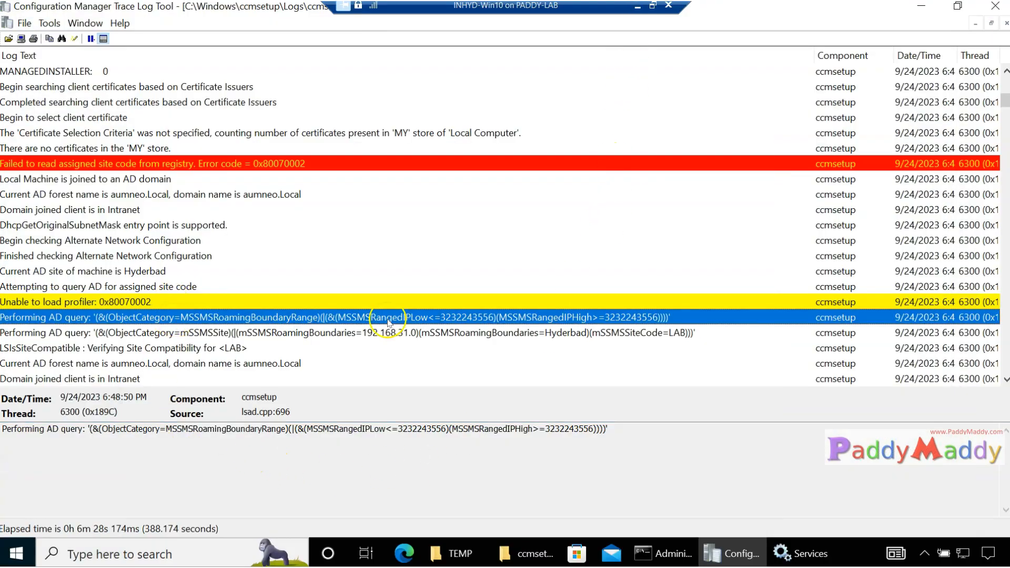
click(247, 333)
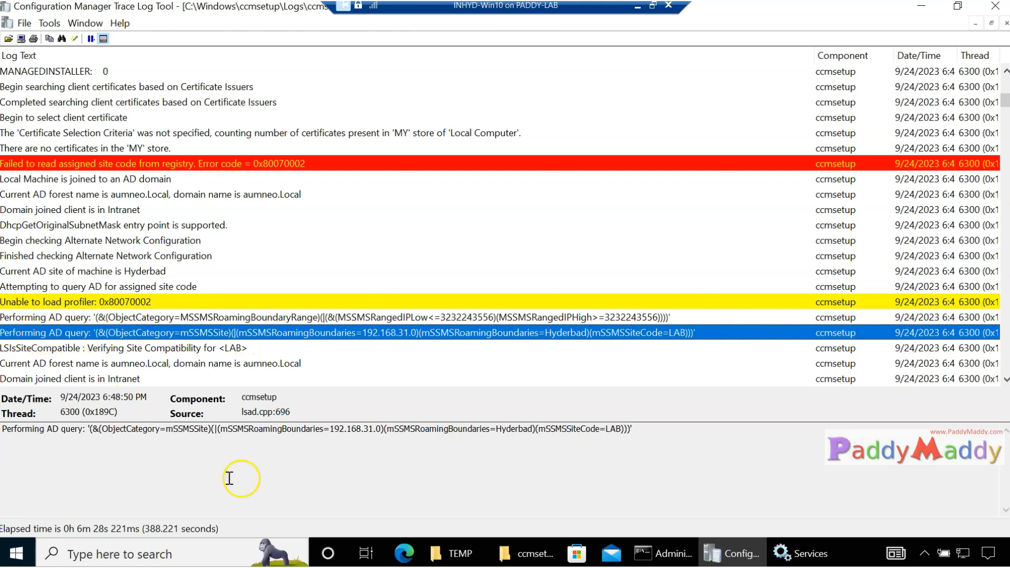
drag(328, 428, 380, 429)
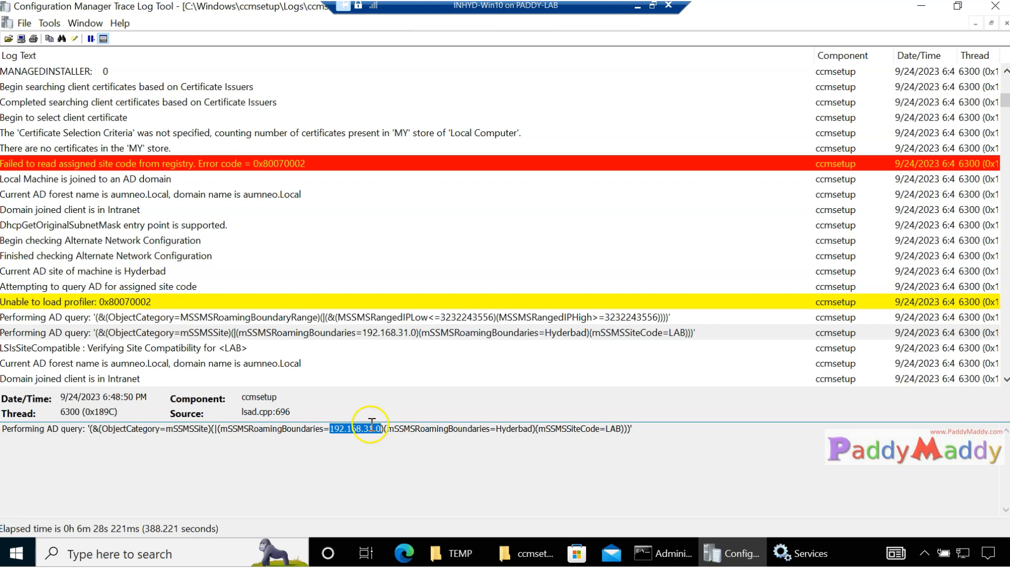
drag(332, 431, 376, 428)
click(277, 328)
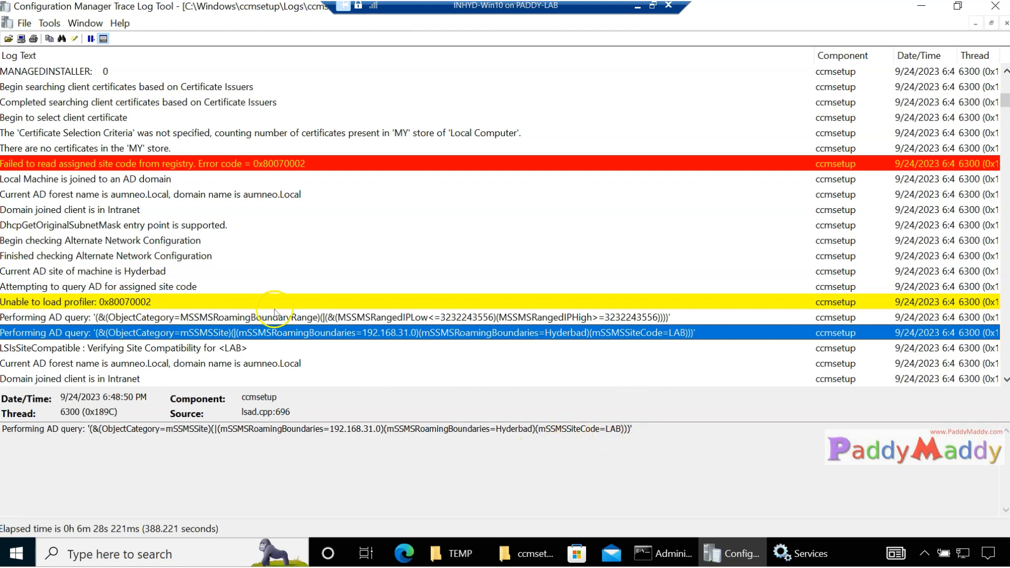
drag(332, 430, 380, 425)
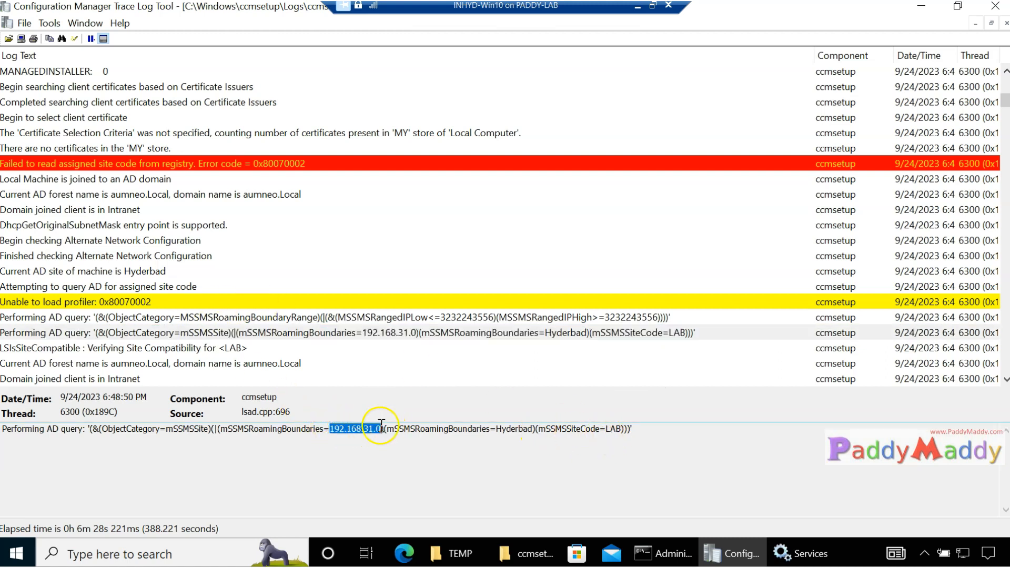
drag(604, 428, 621, 428)
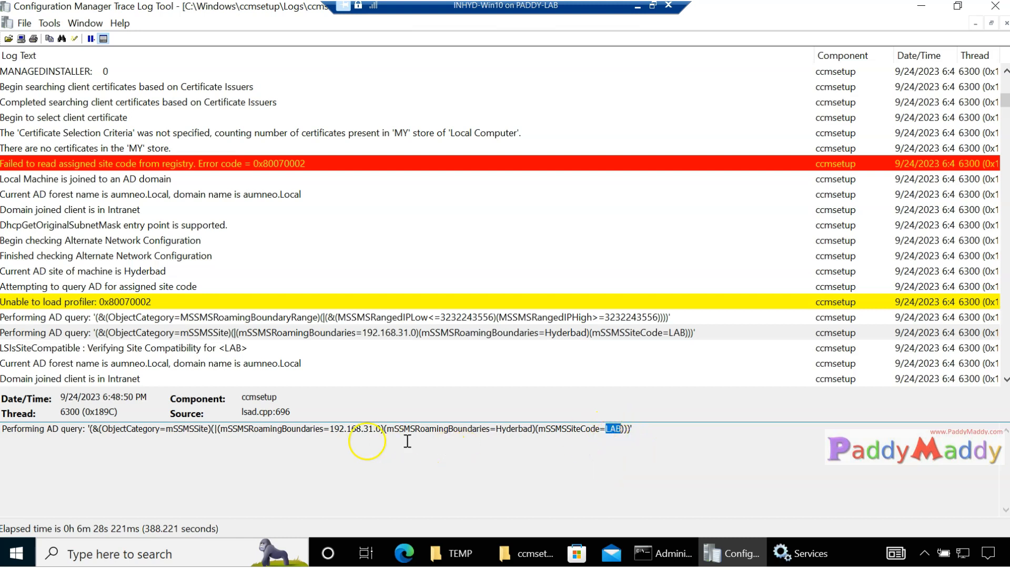
drag(329, 430, 383, 430)
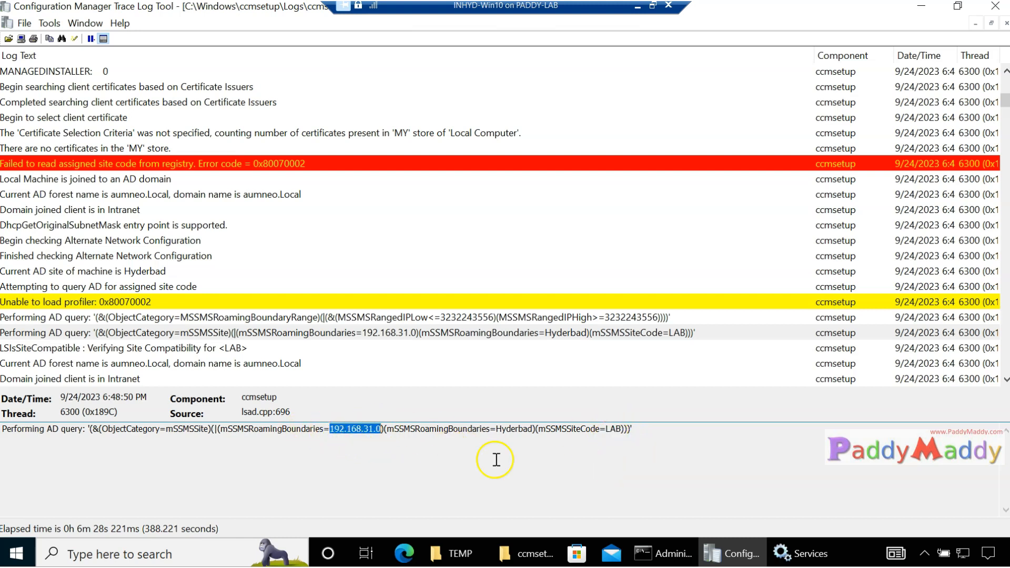
Run IPCONFIG in the Command Prompt and highlight the network portion of the IPv4 address
click(663, 553)
text(IPCONFIG)
key(Return)
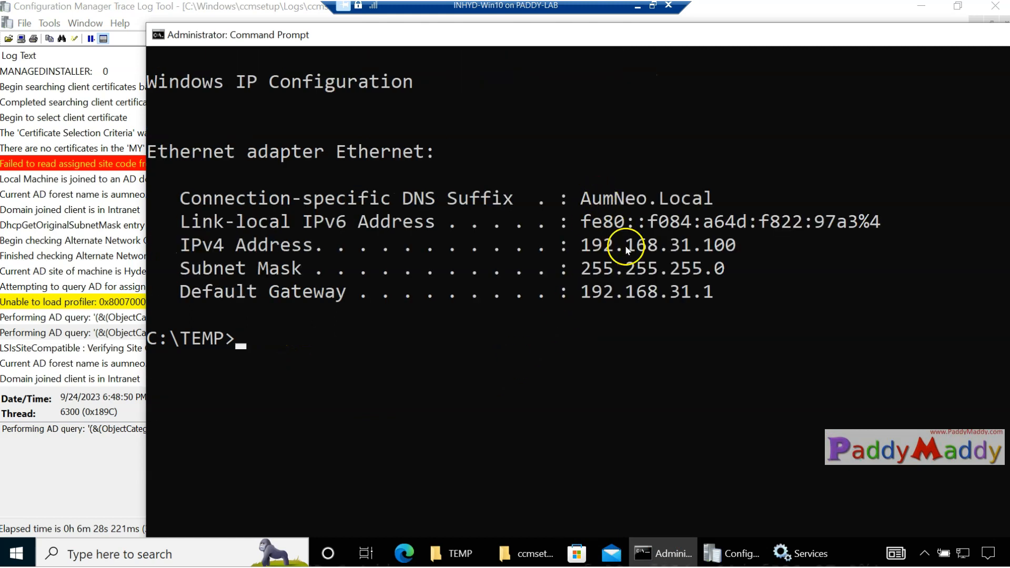
drag(585, 251, 692, 252)
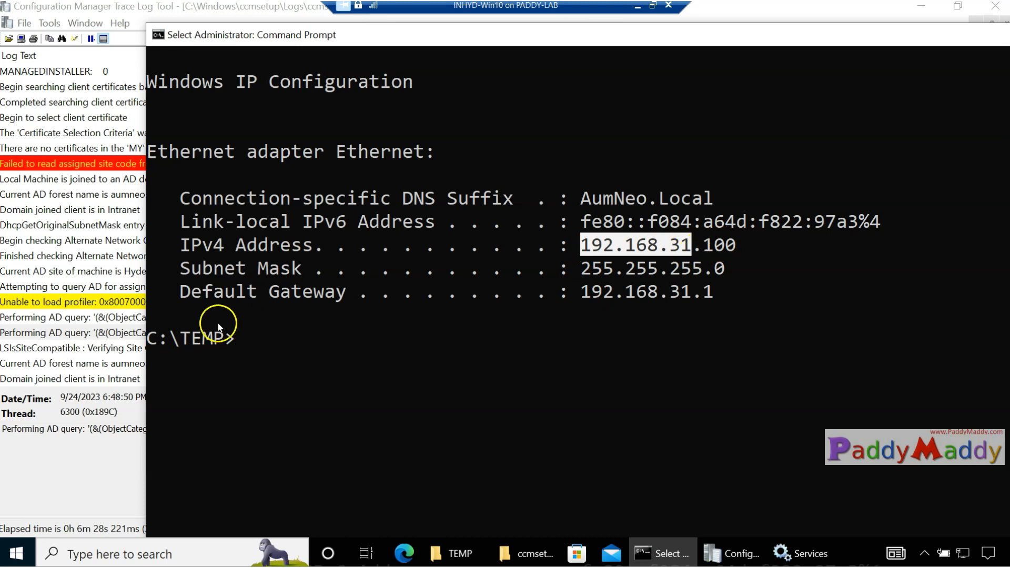
Go back to the log and re-highlight the AD query's 192.168.31.0 boundary and site code for comparison with the IP configuration
click(100, 432)
drag(383, 429, 331, 432)
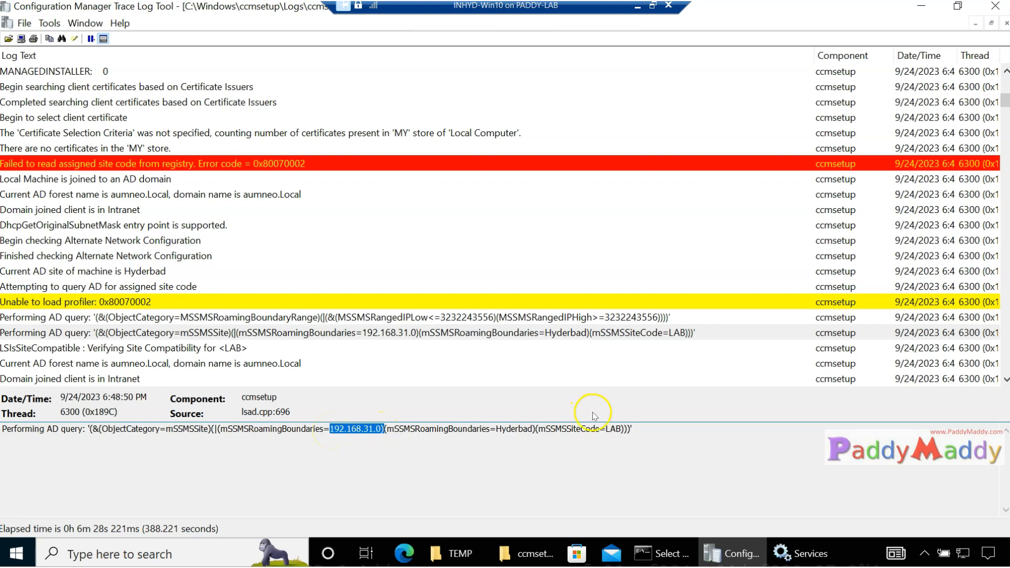
drag(608, 429, 643, 429)
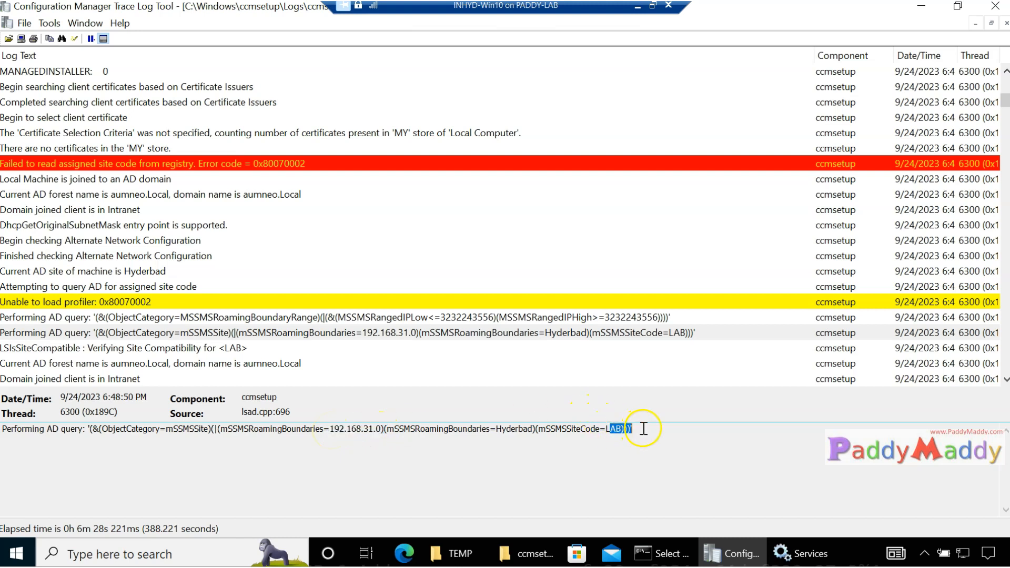
Select the LSIsSiteCompatible log entry and highlight the text about verifying site compatibility for LAB in its details
click(258, 333)
click(150, 348)
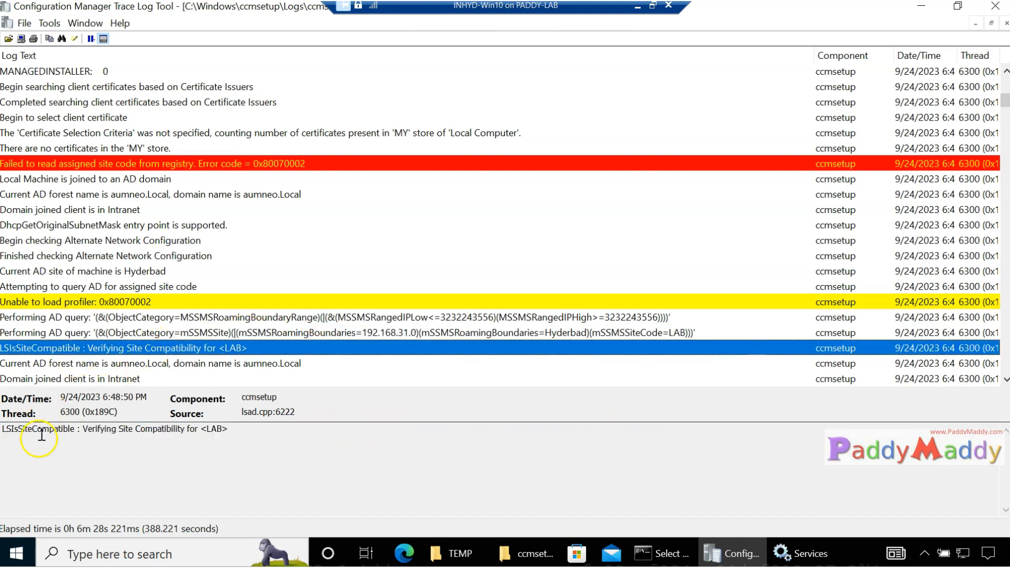
drag(84, 433, 230, 433)
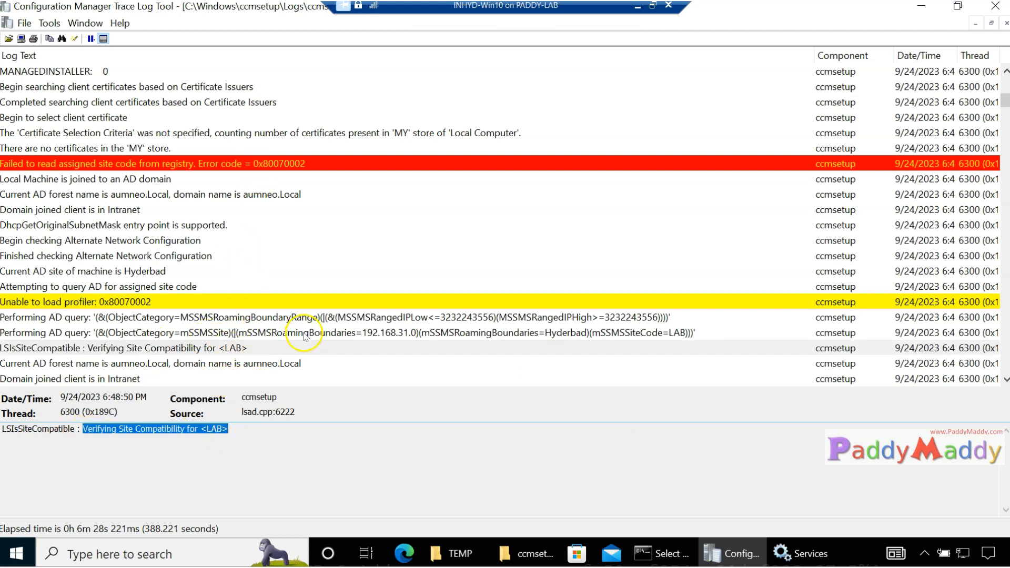
Select the LSGetSiteVersionFromAD entry about querying AD for MPs and highlight the LAB site code in its details
scroll(290, 337, down, 1)
click(278, 302)
click(283, 317)
click(282, 336)
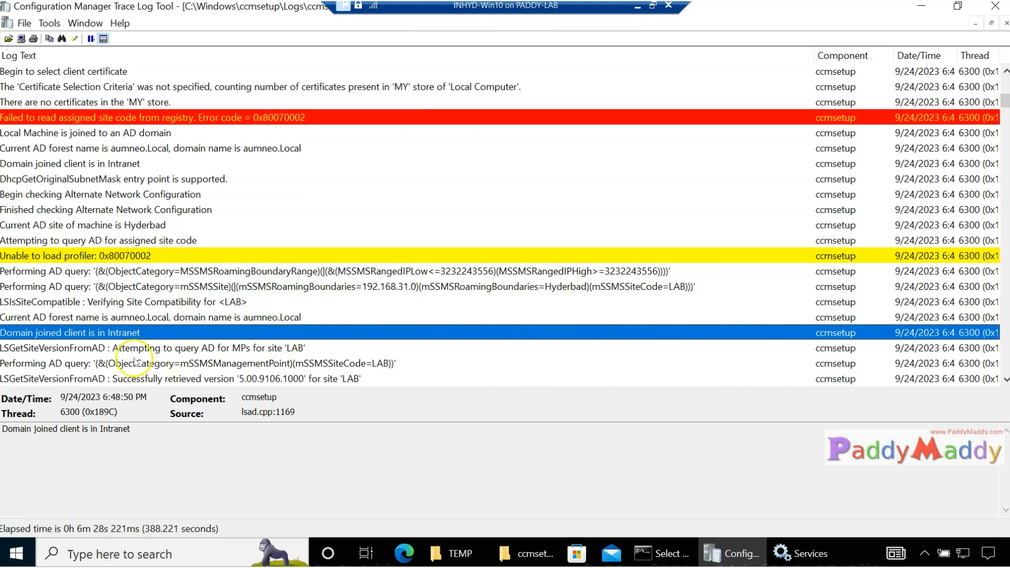
click(76, 350)
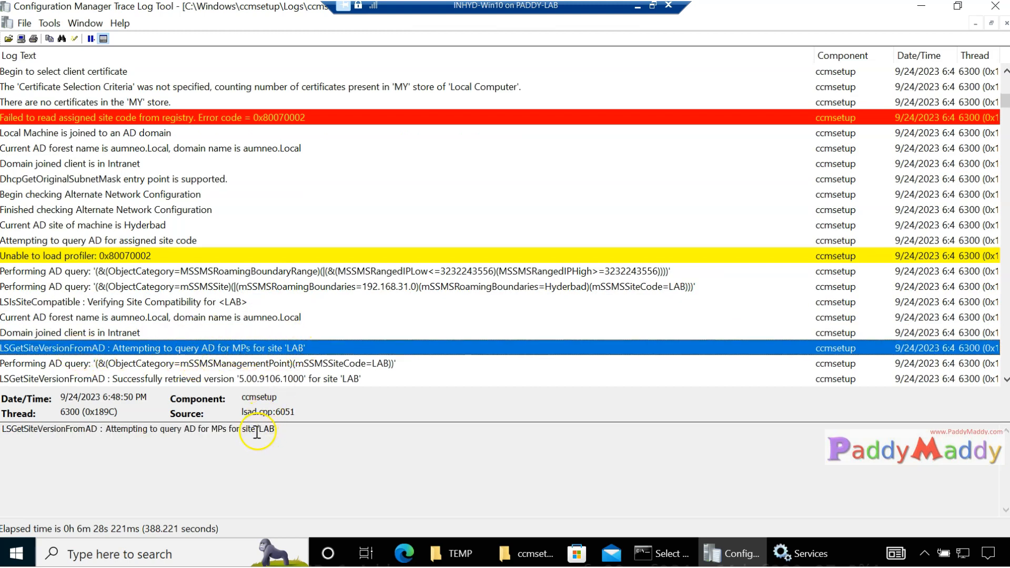
drag(257, 432, 271, 433)
Examine the mSSMSManagementPoint AD query for site LAB and the site version retrieval and compatibility entries that follow it
scroll(320, 319, down, 1)
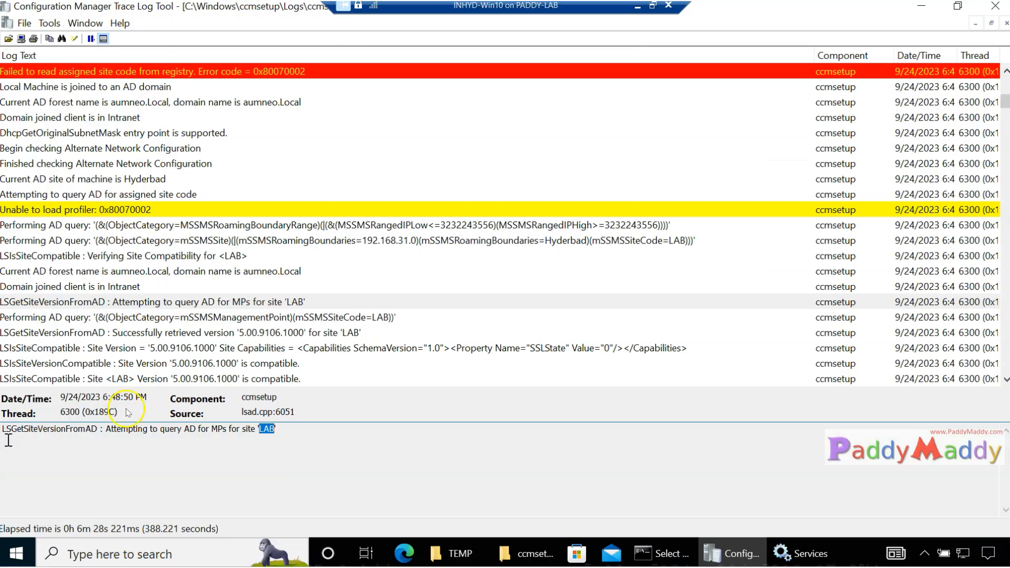
click(254, 305)
click(254, 318)
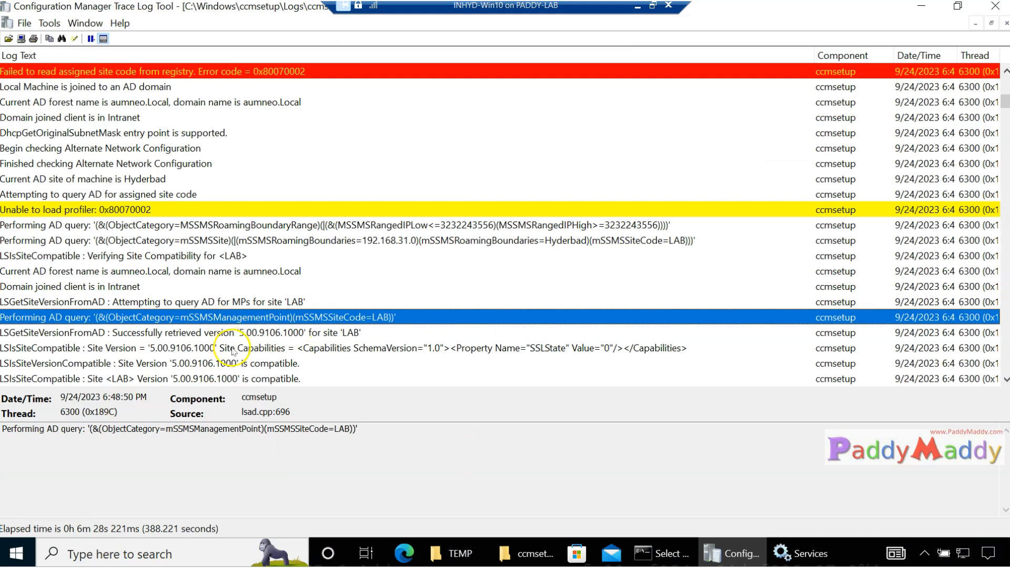
click(254, 333)
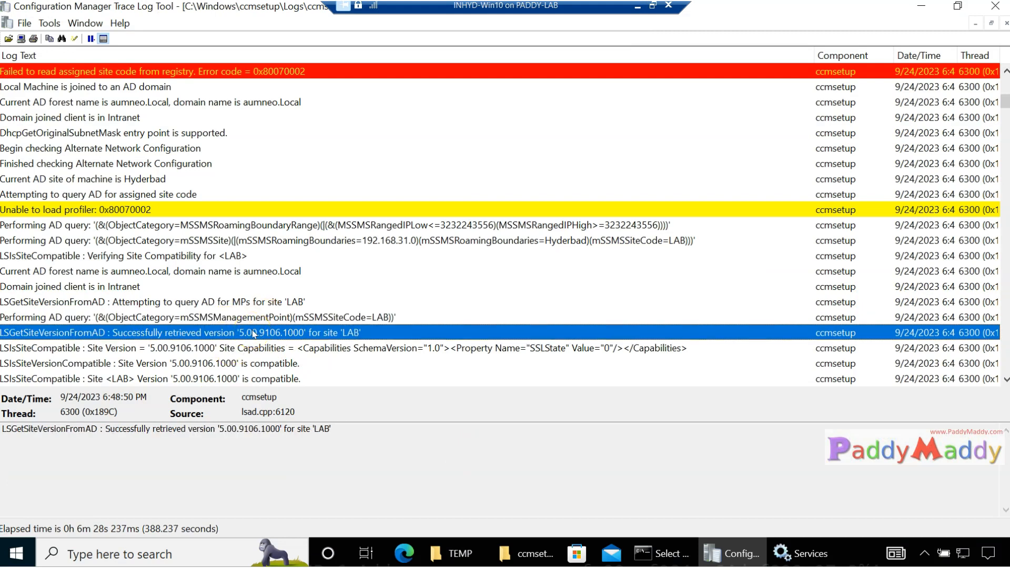
click(172, 319)
click(168, 332)
click(164, 348)
click(198, 307)
click(199, 318)
click(193, 333)
click(285, 306)
click(278, 333)
click(261, 349)
click(244, 364)
Step through the log from the site version compatibility entry to the entry about the retrieved MP name
scroll(247, 363, down, 1)
scroll(249, 365, down, 1)
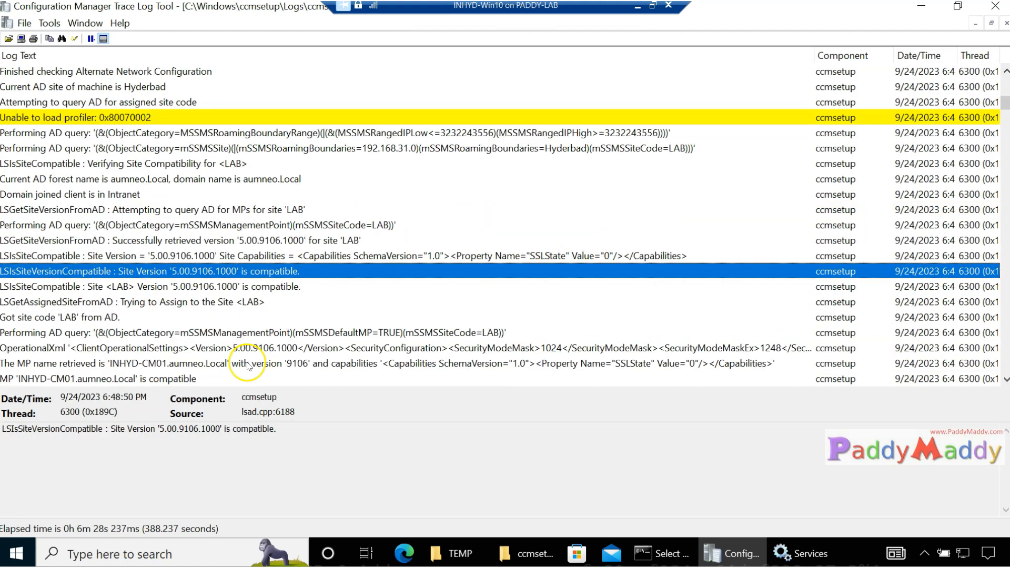
key(Down)
key(Down)
key(Down)
key(Down)
key(Down)
key(Down)
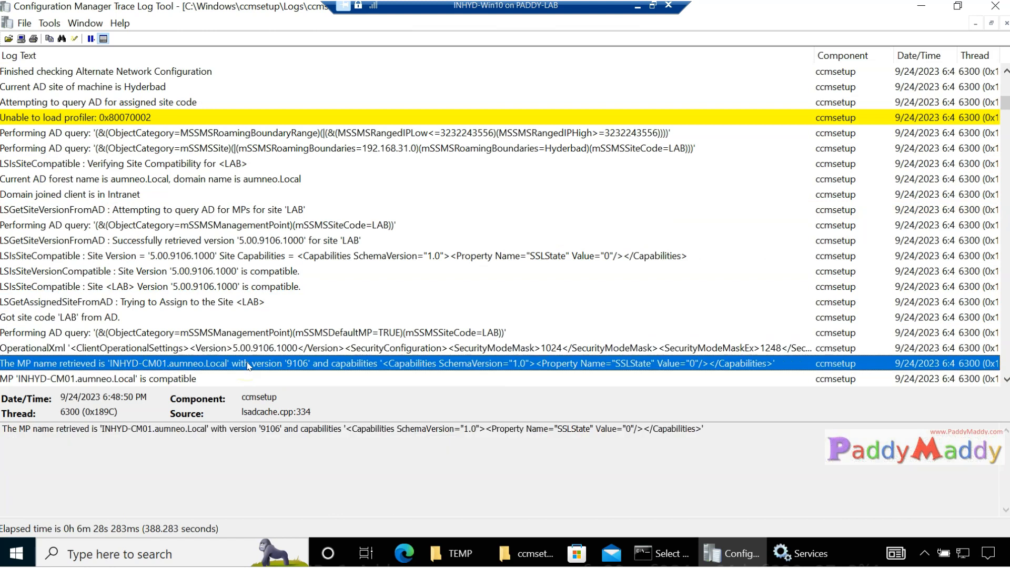
Select the AD query containing mSSMSDefaultMP=TRUE and highlight its query text and LAB site code in the details
click(194, 347)
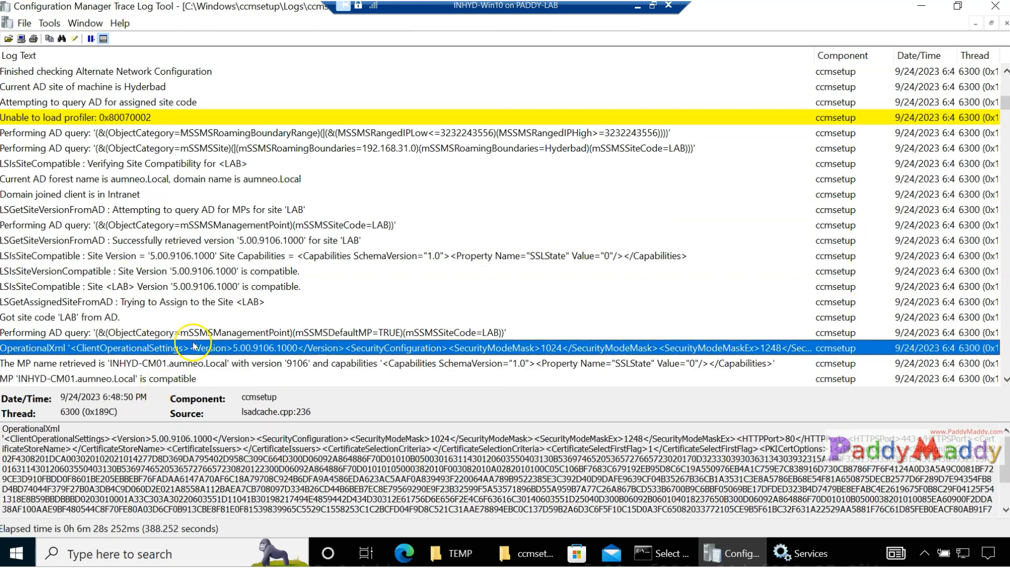
click(199, 333)
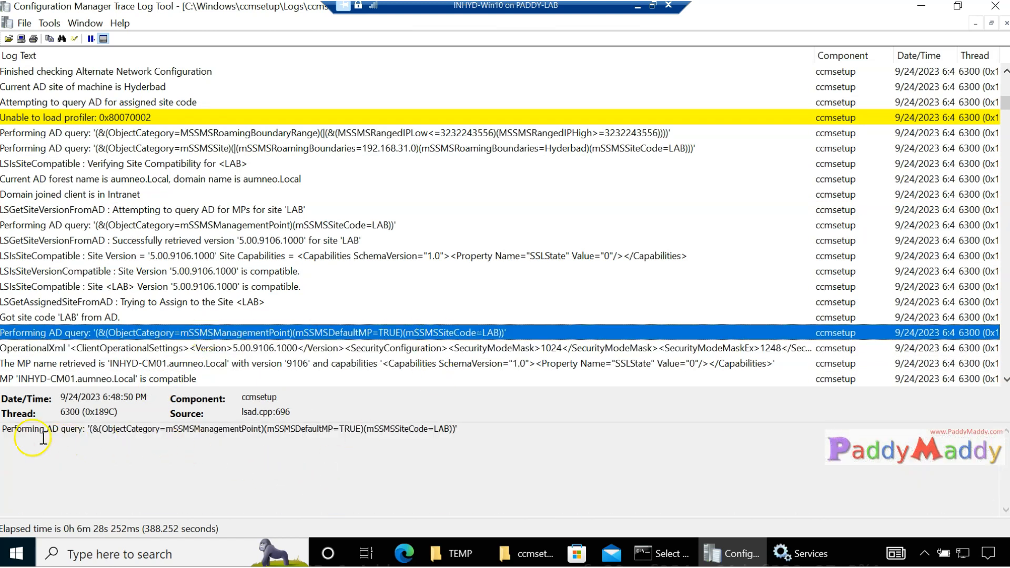
drag(38, 429, 195, 429)
drag(284, 429, 501, 431)
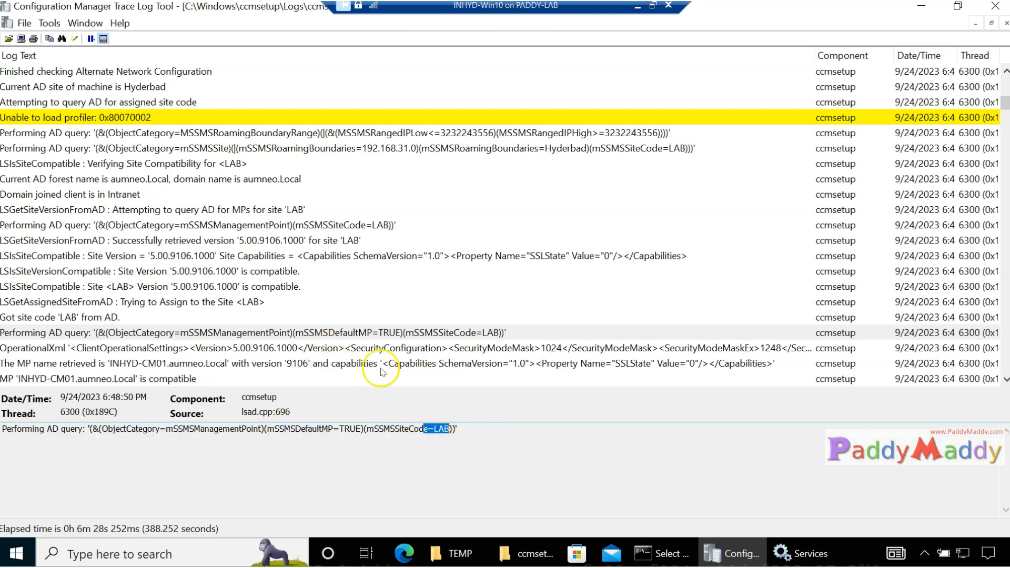
Select the OperationalXml entry and highlight its client operational settings through to the end of the details
click(382, 349)
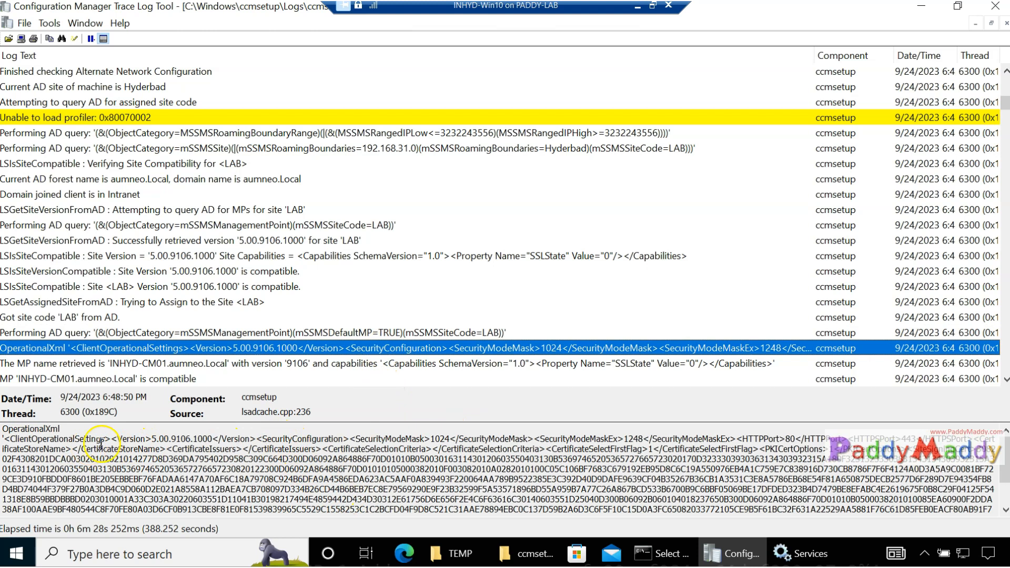
drag(101, 442, 465, 562)
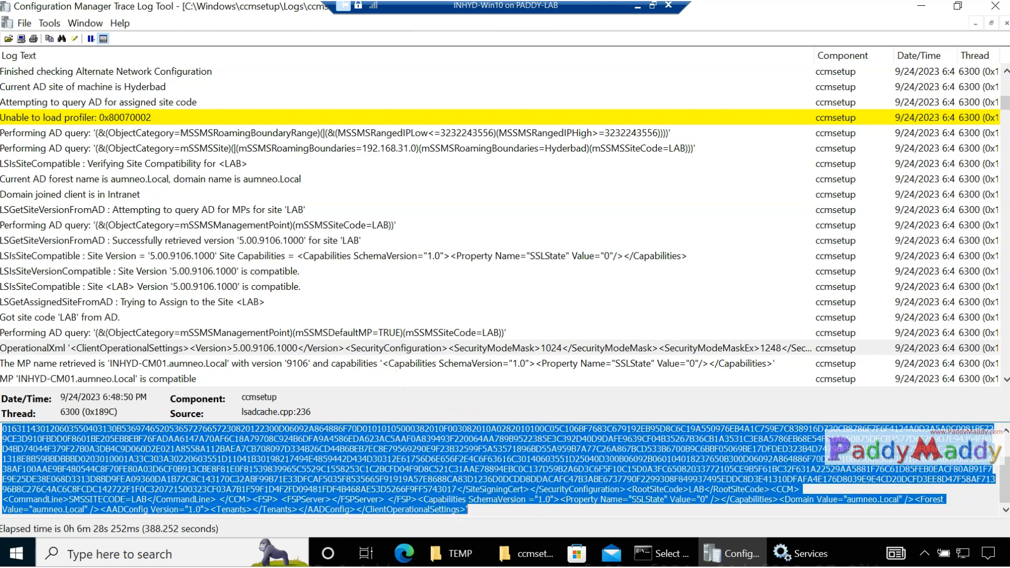
click(311, 472)
Select the retrieved MP name entry and highlight the management point name INHYD-CM01.aumneo.Local in its details
click(185, 359)
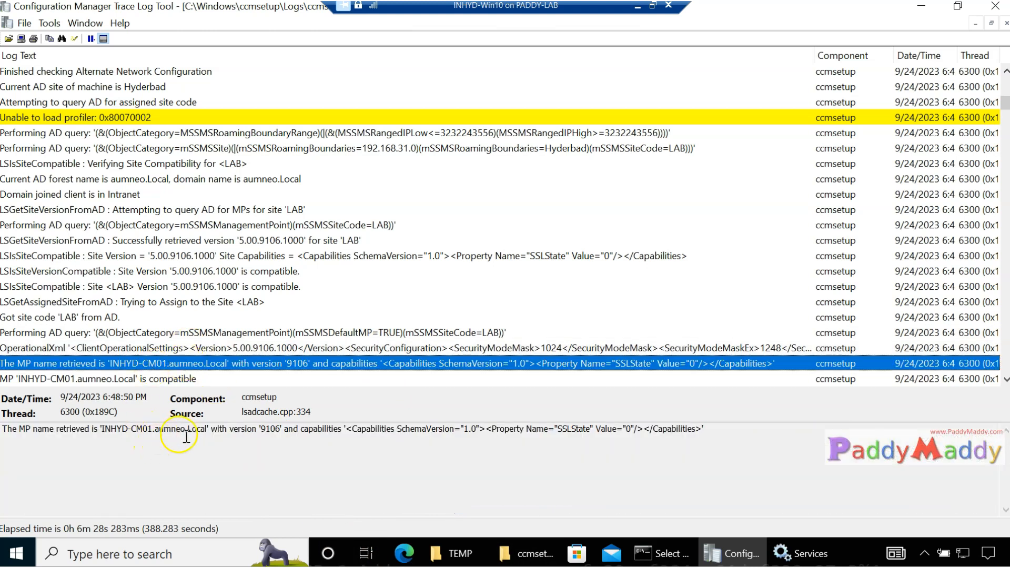
drag(105, 430, 258, 425)
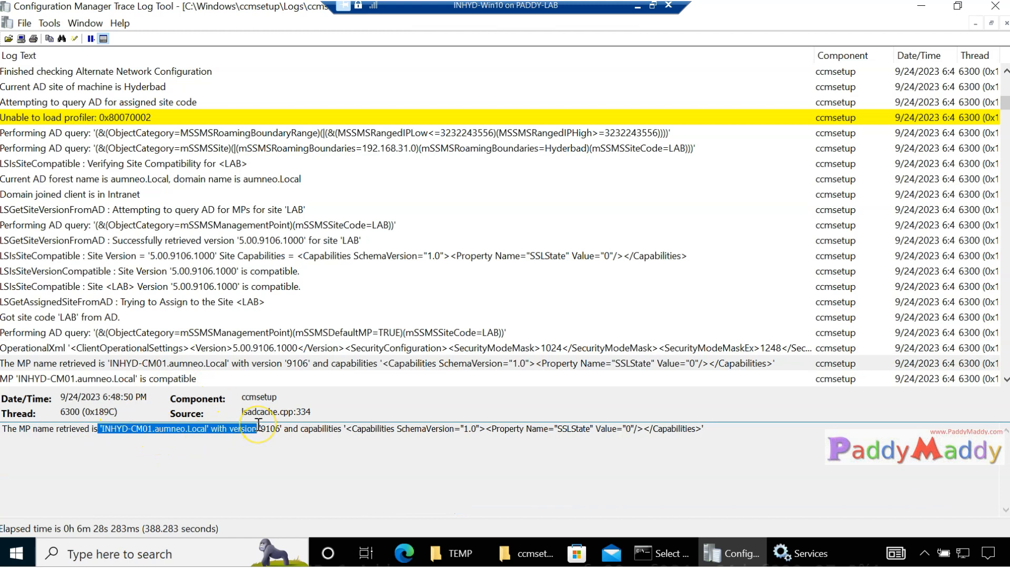
drag(42, 428, 208, 429)
click(177, 430)
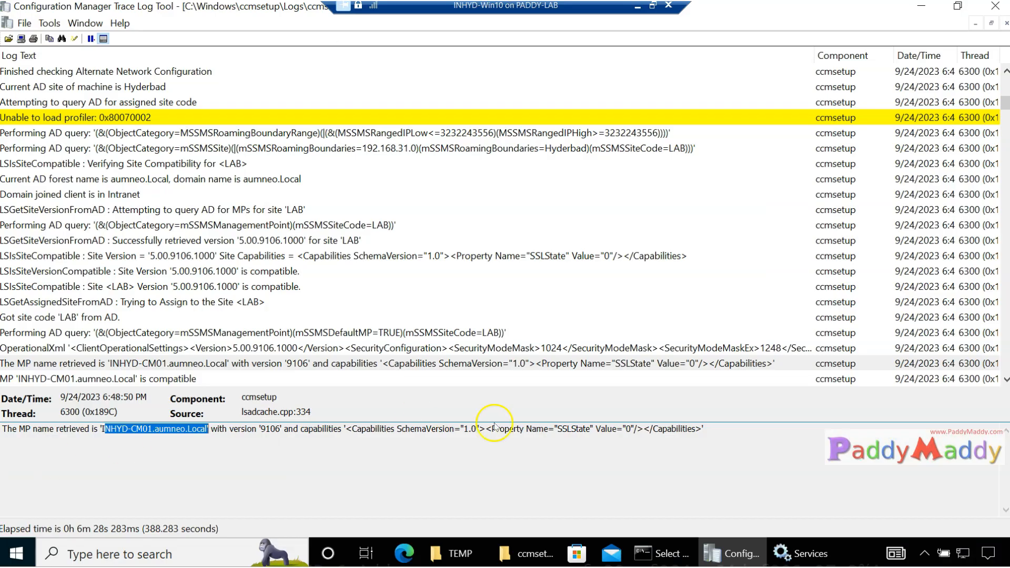
Review the MP compatibility entry and the entry about MP records retrieved from AD for site LAB
click(150, 368)
scroll(137, 294, down, 1)
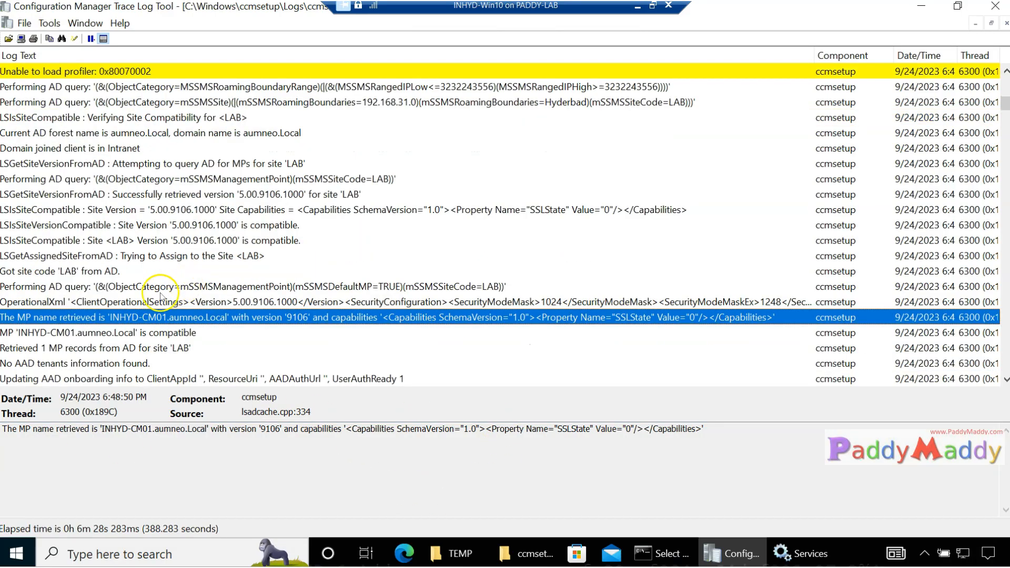
click(129, 333)
click(105, 350)
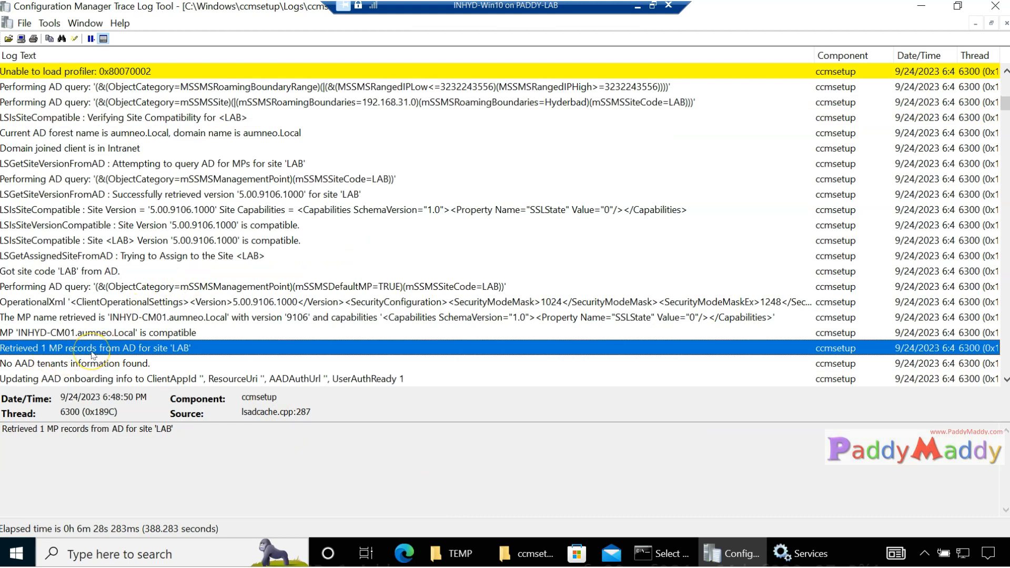
Examine the log entries on AAD tenant information, the AAD onboarding update and the persisted onboarding info
scroll(92, 355, down, 1)
scroll(77, 338, down, 1)
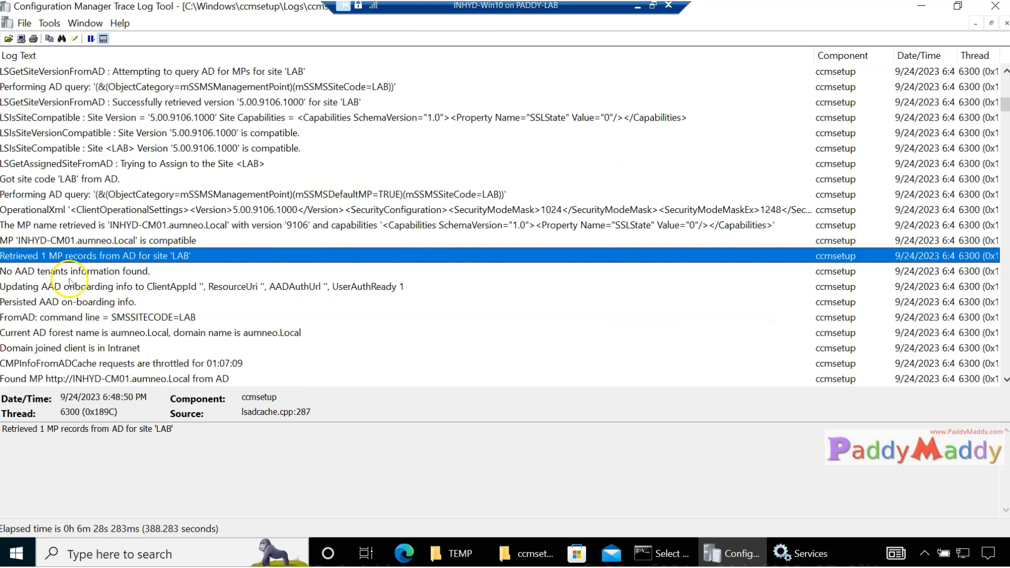
click(20, 273)
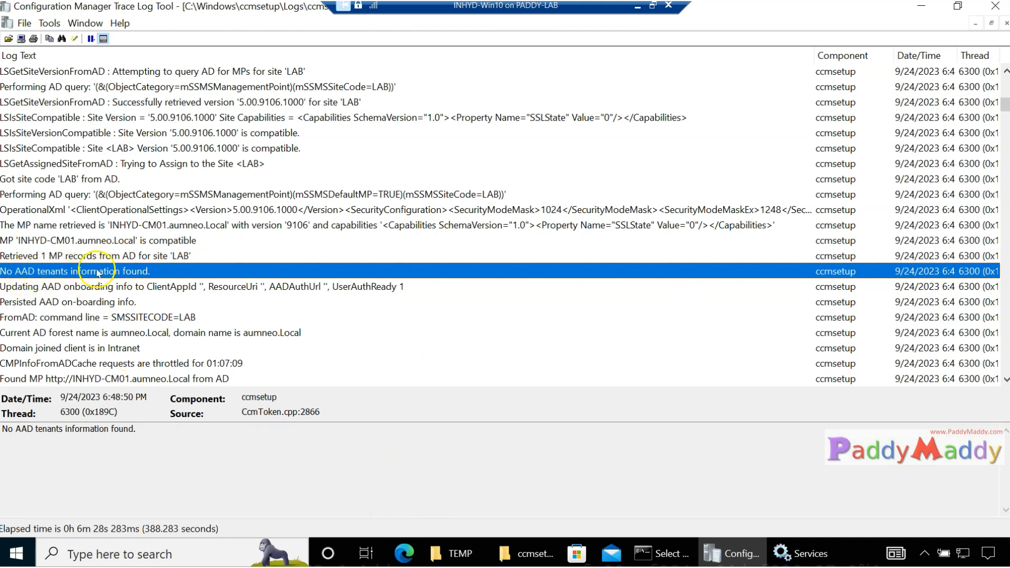
click(208, 287)
click(184, 303)
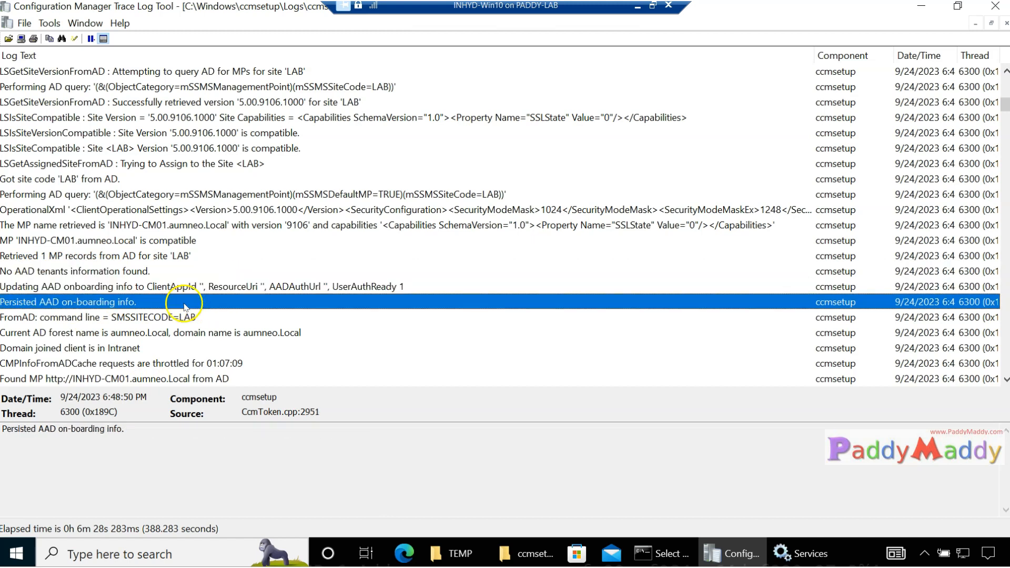
click(316, 287)
click(52, 271)
click(234, 290)
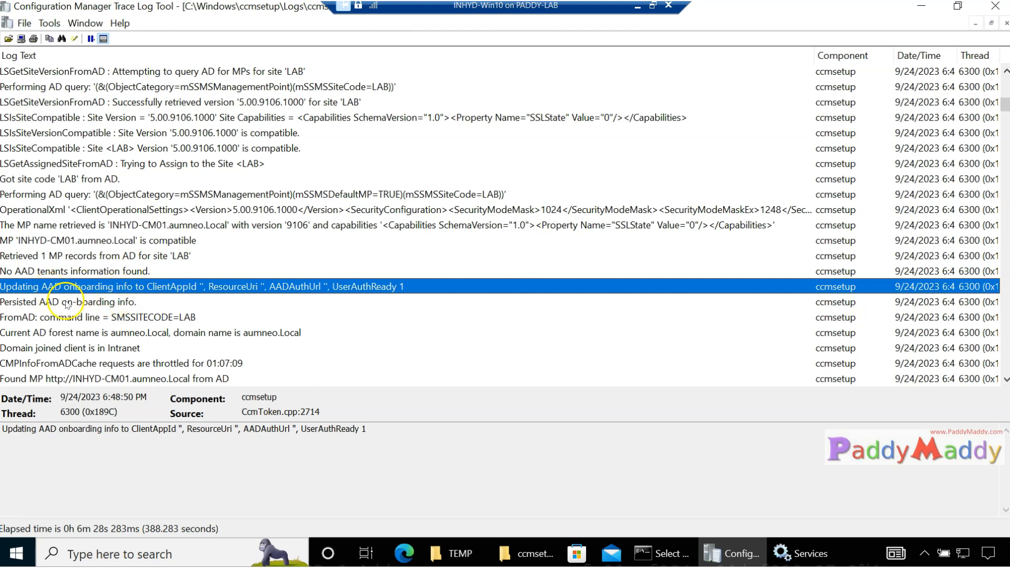
Move past the AAD entries to the FromAD command line entry with SMSSITECODE=LAB and review the lines around it
key(Up)
key(Down)
key(Up)
key(Down)
key(Down)
key(Down)
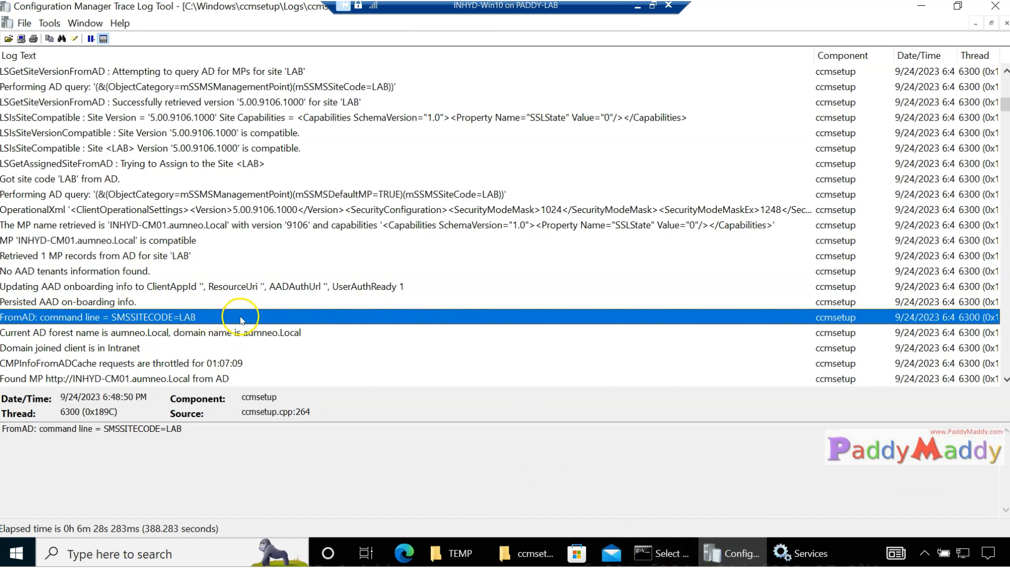
scroll(263, 211, up, 6)
scroll(235, 209, down, 5)
scroll(307, 276, up, 5)
scroll(325, 303, down, 6)
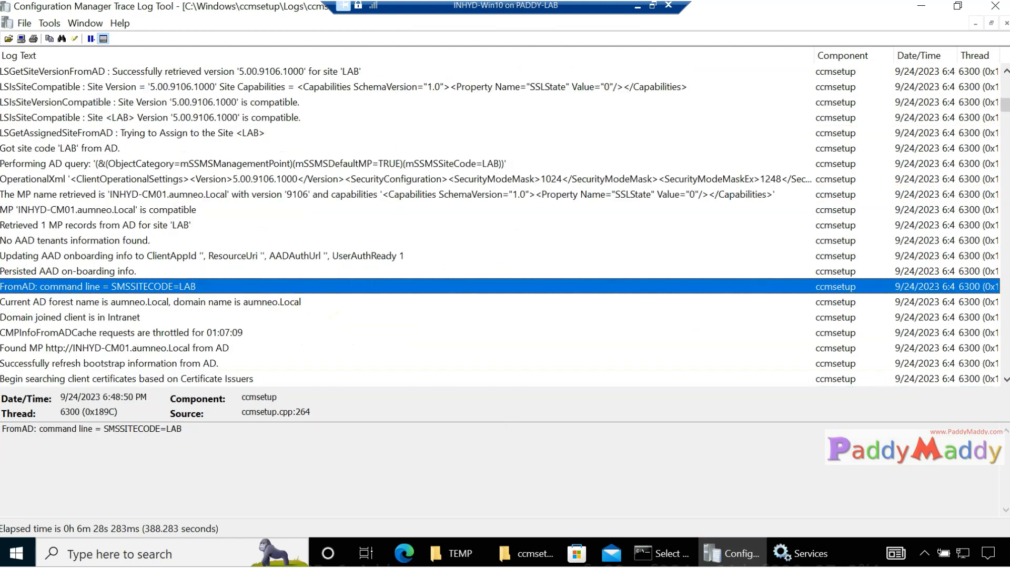
Switch to the Command Prompt, highlight AUTO in the ccmsetup.exe SMSSITECODE=AUTO command, and return to the log
click(661, 554)
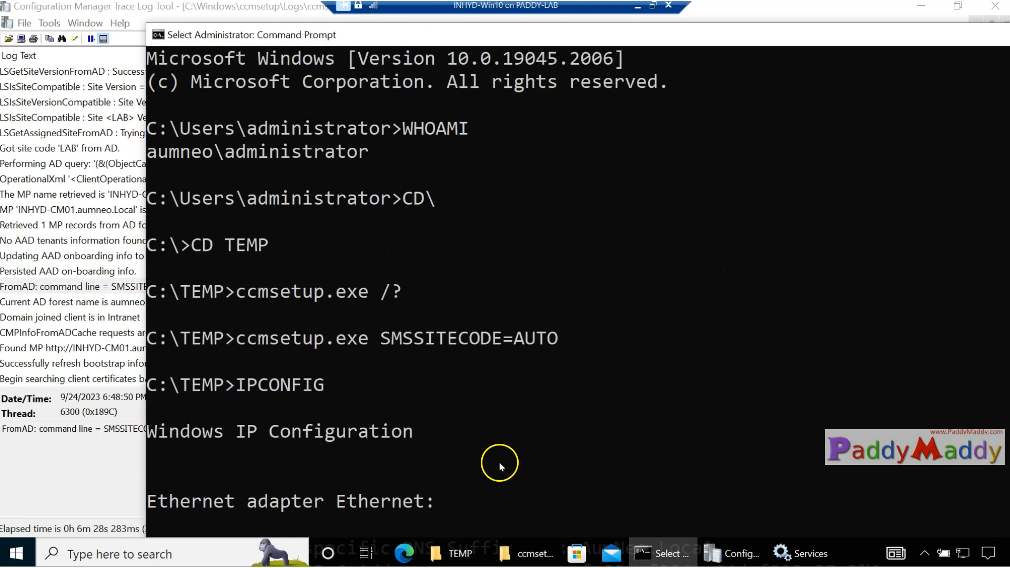
drag(514, 339, 556, 344)
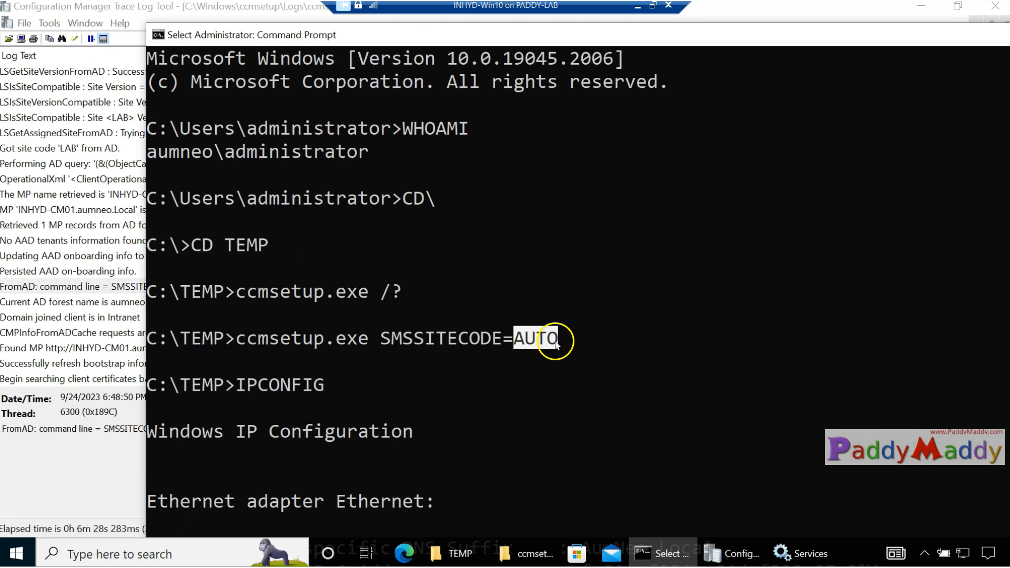
click(62, 396)
Locate the MSI properties entry in the log and highlight the HTTP port value in its details
scroll(163, 331, down, 2)
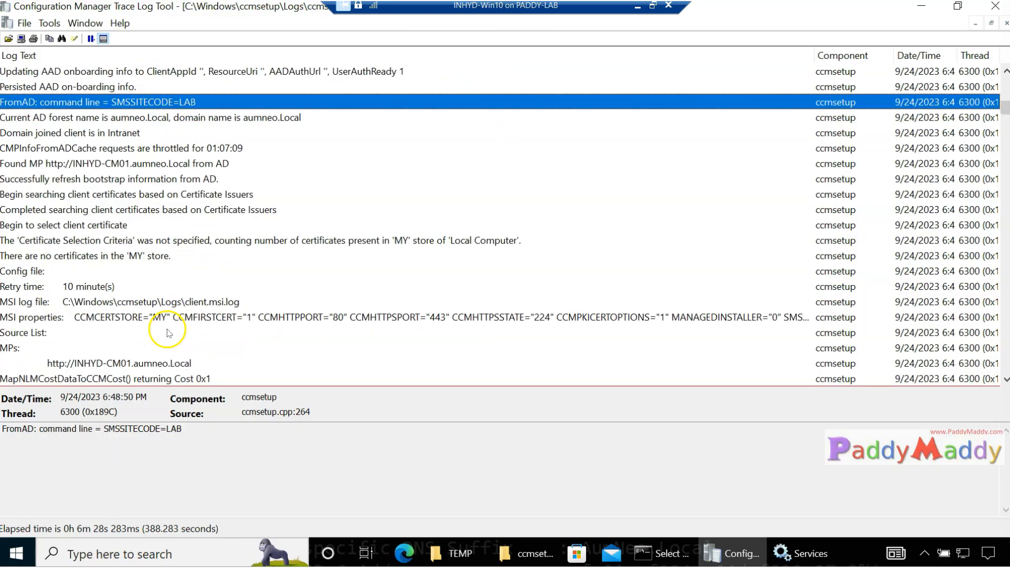
click(116, 242)
click(141, 286)
click(145, 302)
click(147, 317)
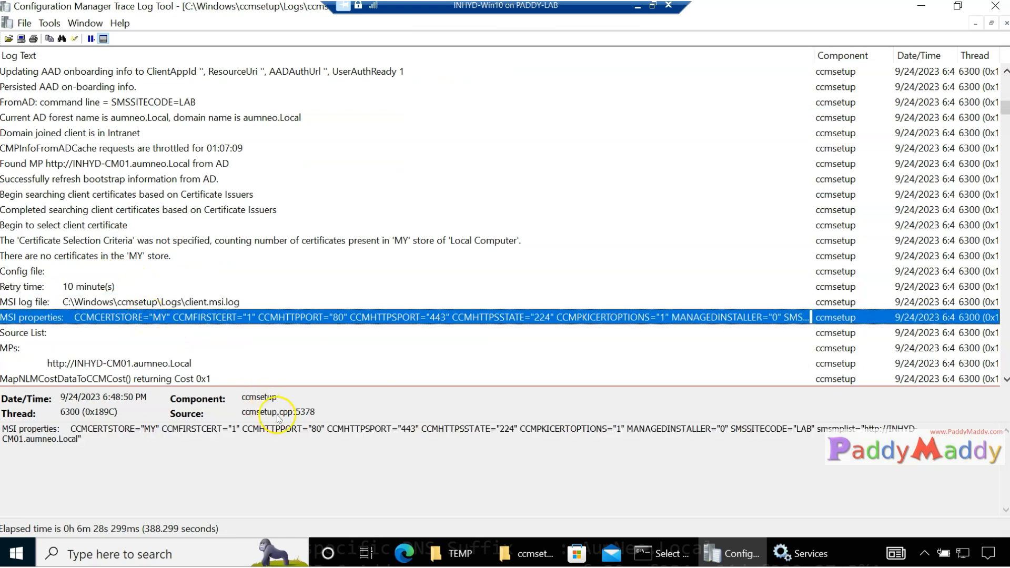
click(202, 460)
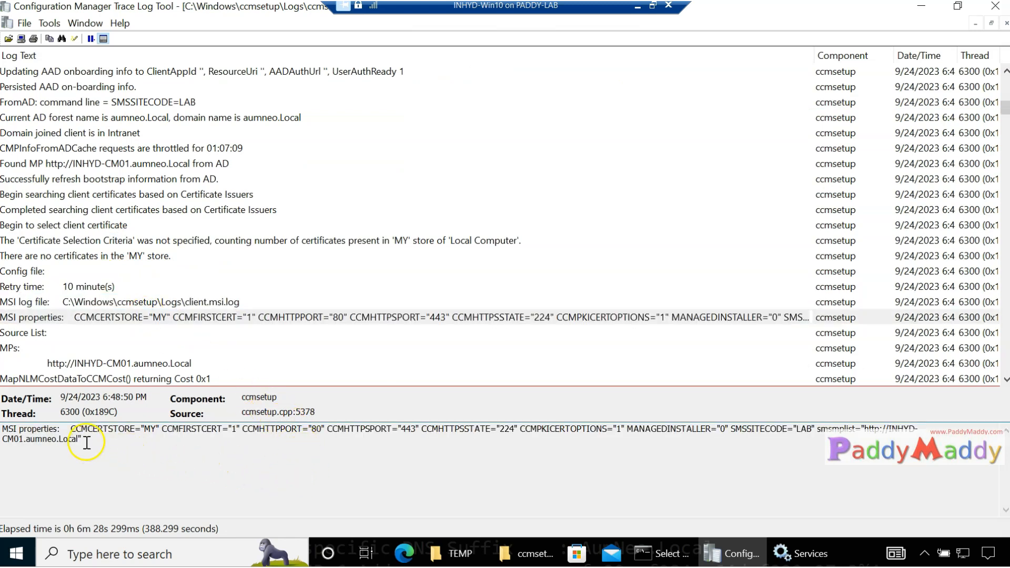
drag(298, 432, 332, 431)
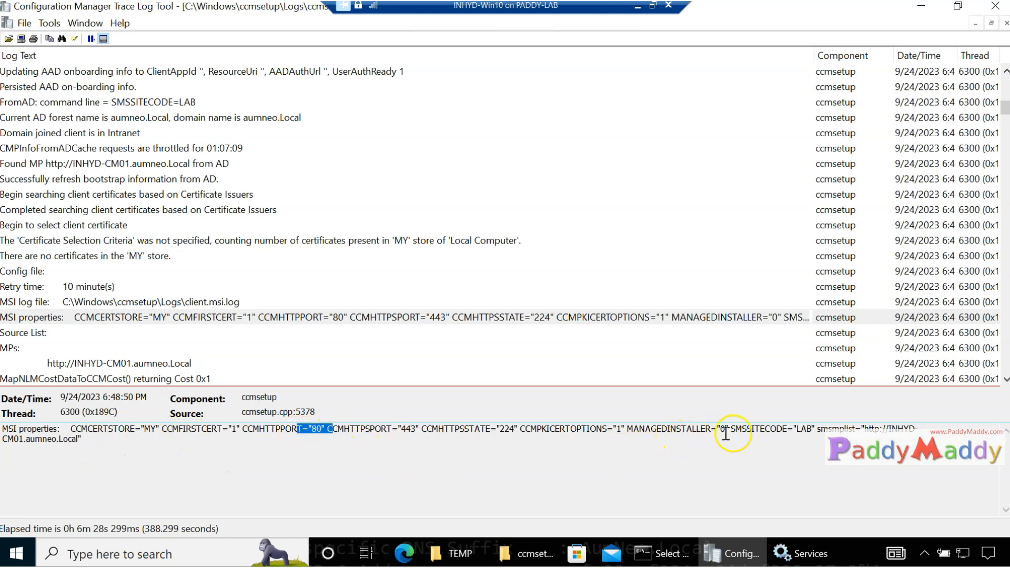
Highlight the management point URL of the smsmplist property in the MSI properties details
drag(883, 428, 924, 435)
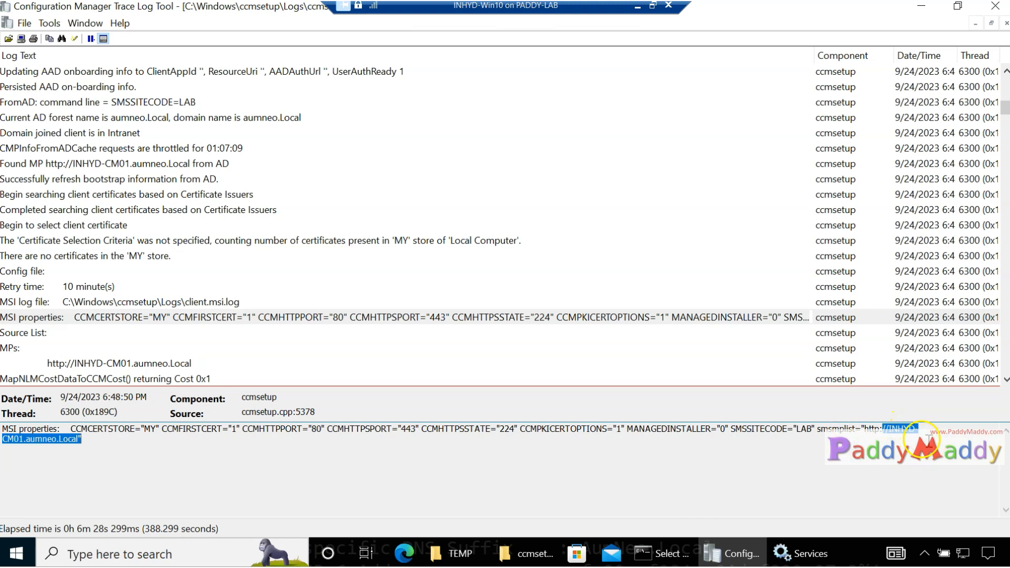
drag(819, 429, 843, 428)
click(886, 448)
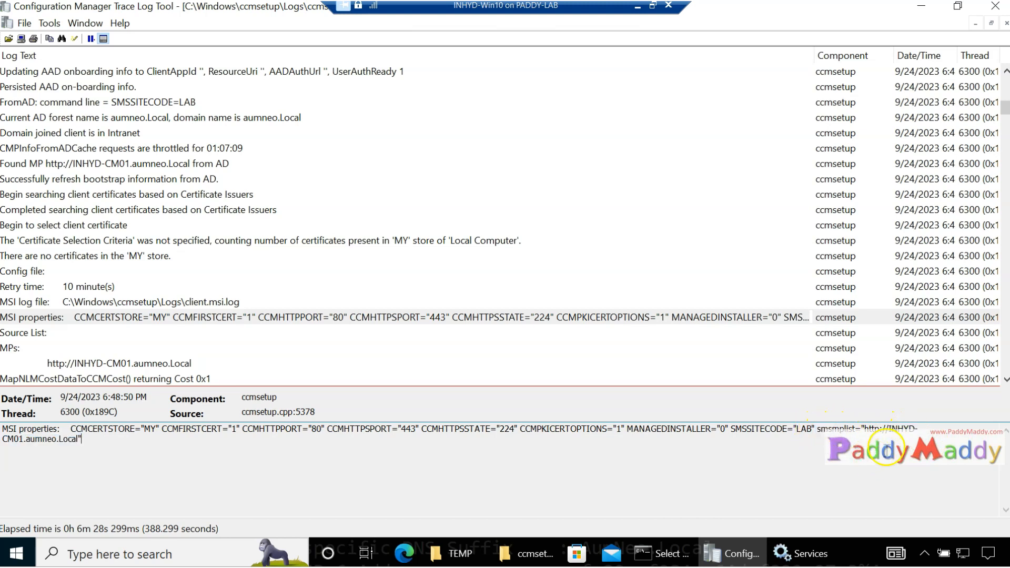
drag(819, 432, 914, 441)
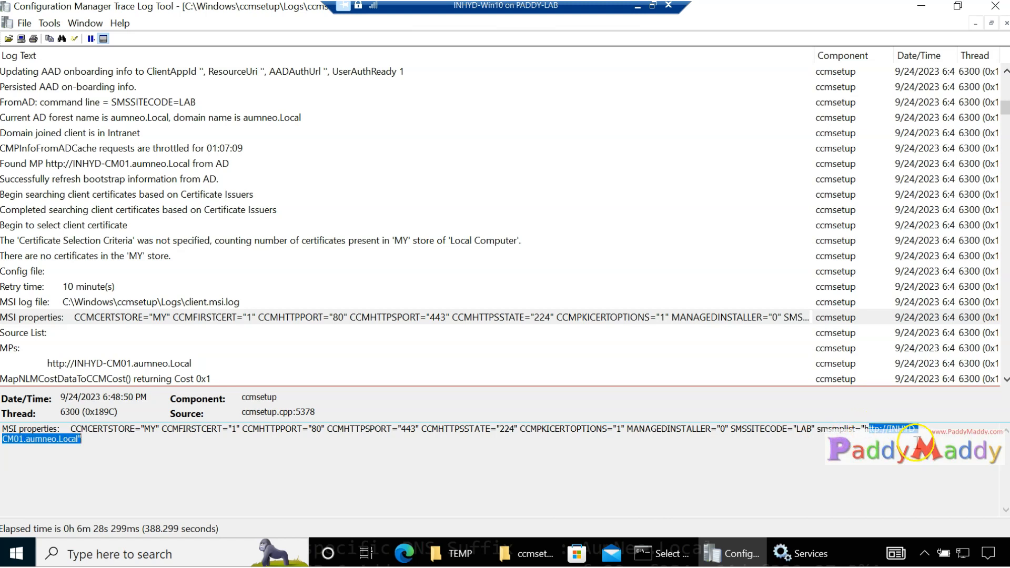
Review the ccmsetup entries after the MP list, through the free disk space and client OS version checks
scroll(342, 306, down, 2)
click(210, 286)
click(210, 302)
click(208, 348)
scroll(220, 339, down, 2)
scroll(211, 316, down, 2)
click(194, 241)
click(193, 271)
click(191, 302)
click(118, 288)
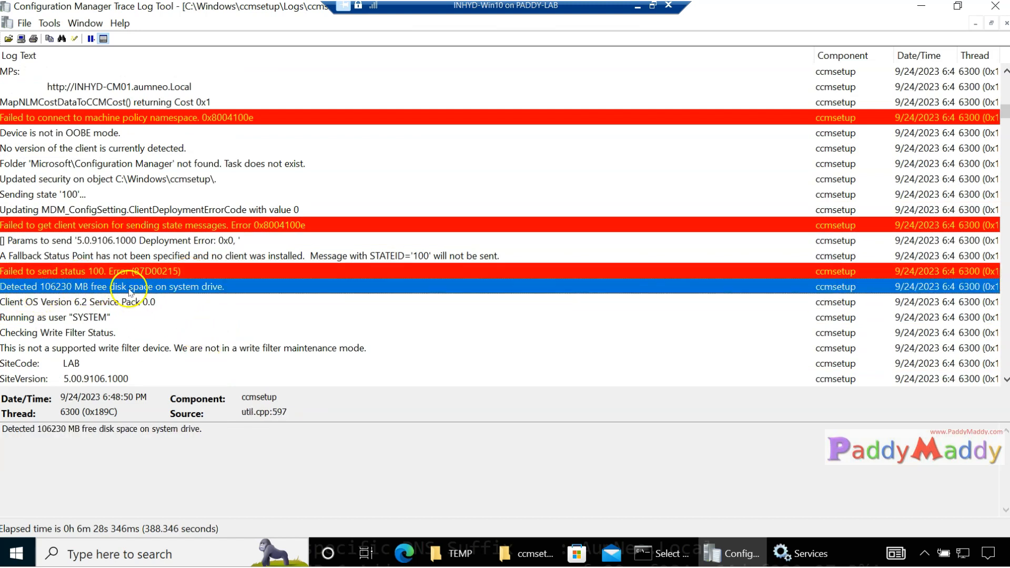
click(112, 304)
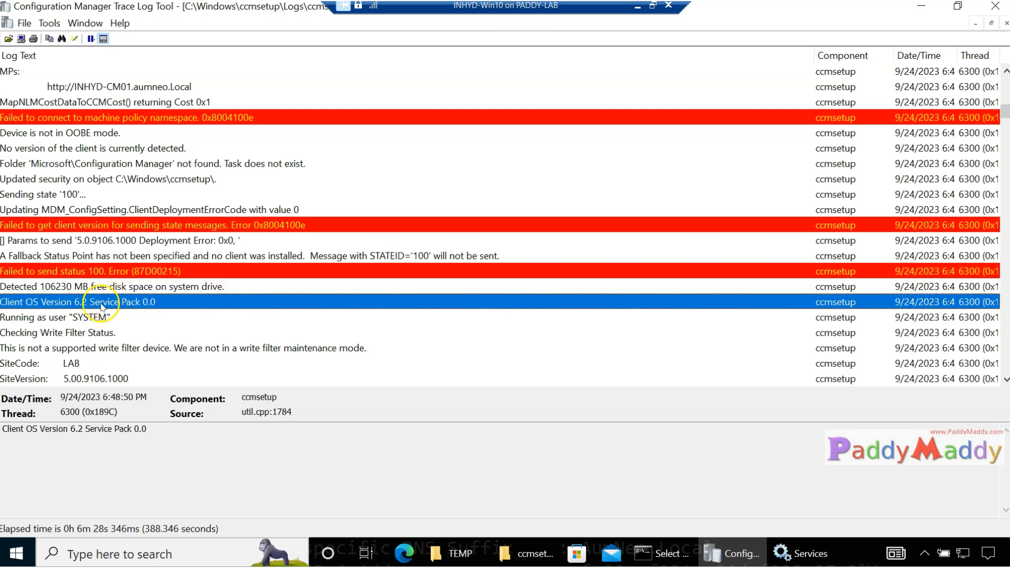
Examine the SiteCode entry, the DP location search and the entry specifying INHYD-CM01.aumneo.Local as the only MP
scroll(158, 318, down, 2)
click(181, 275)
click(177, 302)
click(179, 319)
click(175, 303)
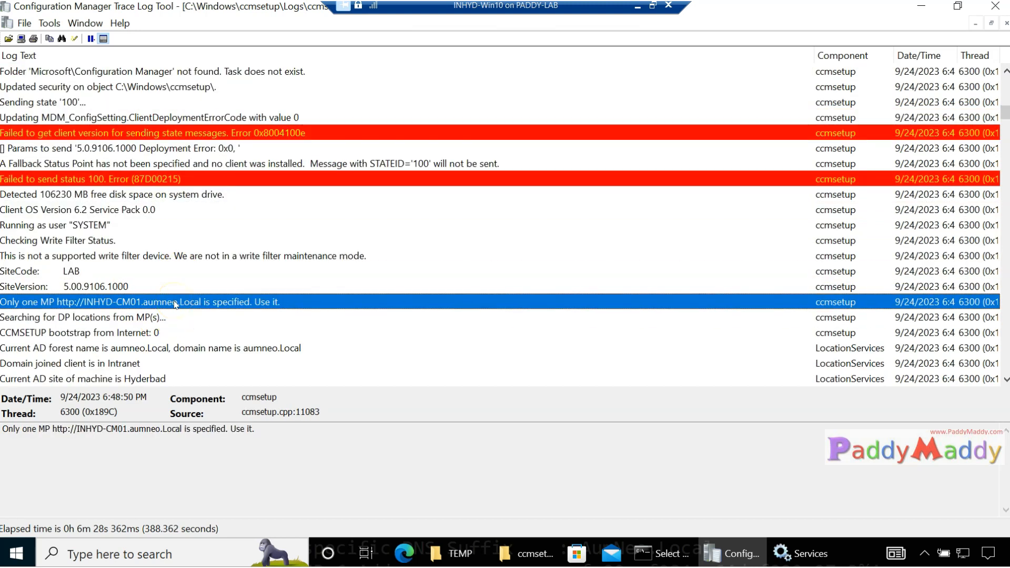
Locate the entry sending the location request to INHYD-CM01.aumneo.Local and show its full payload details
scroll(189, 305, down, 1)
scroll(215, 313, down, 3)
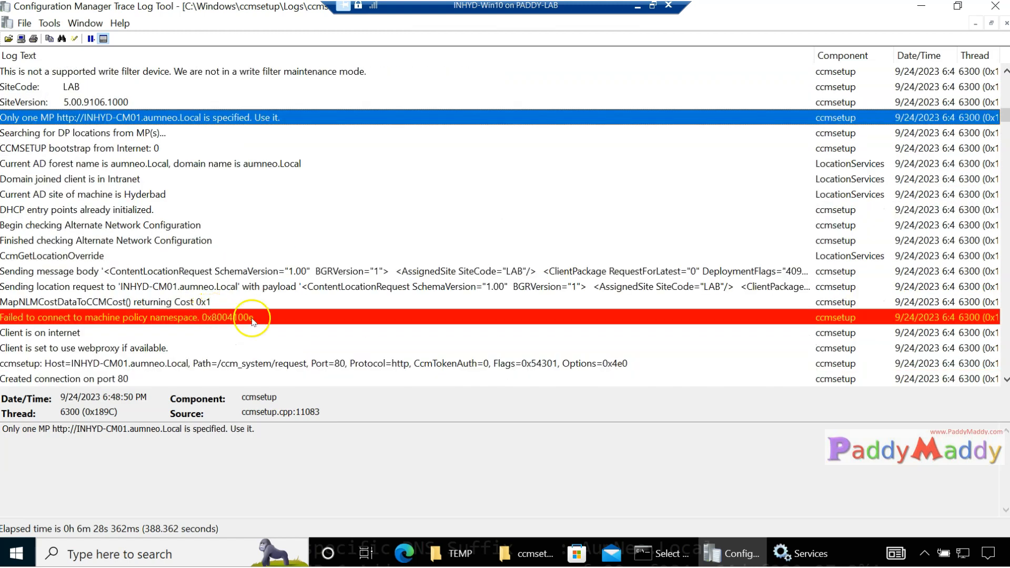
click(172, 287)
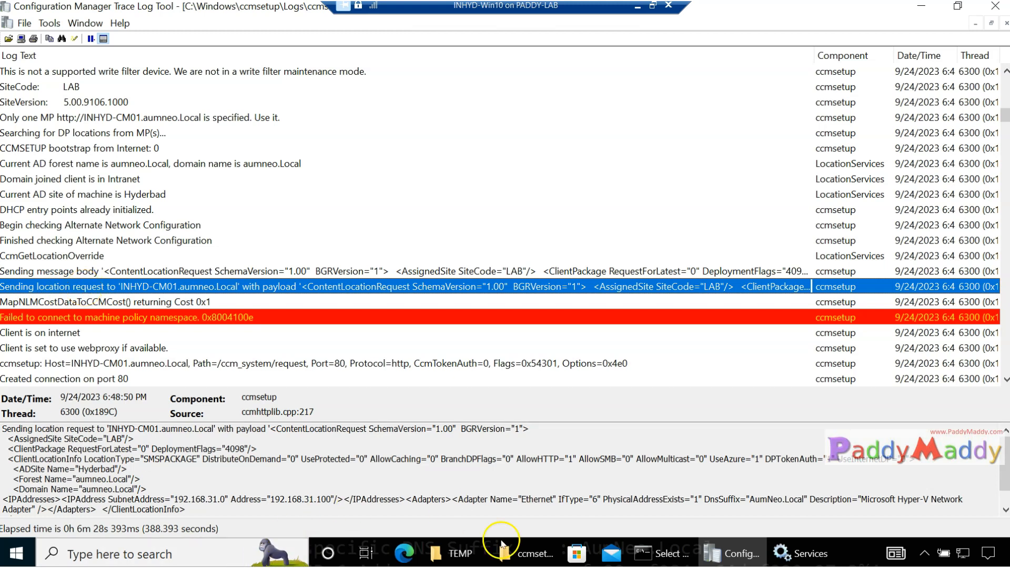
Switch to the Command Prompt and highlight the network portion of the default gateway and IPv4 address in the IPCONFIG output
click(664, 558)
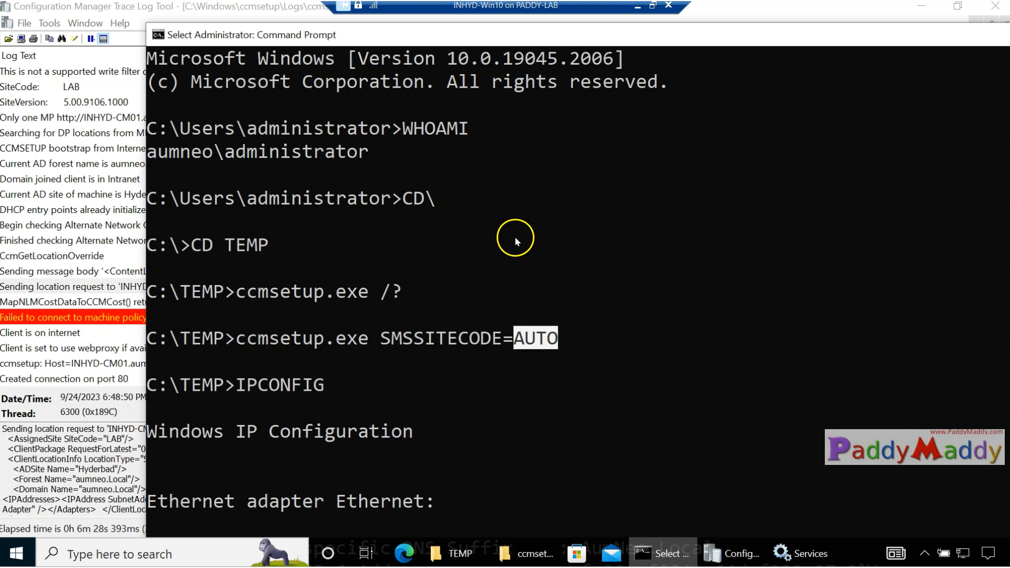
scroll(529, 305, down, 4)
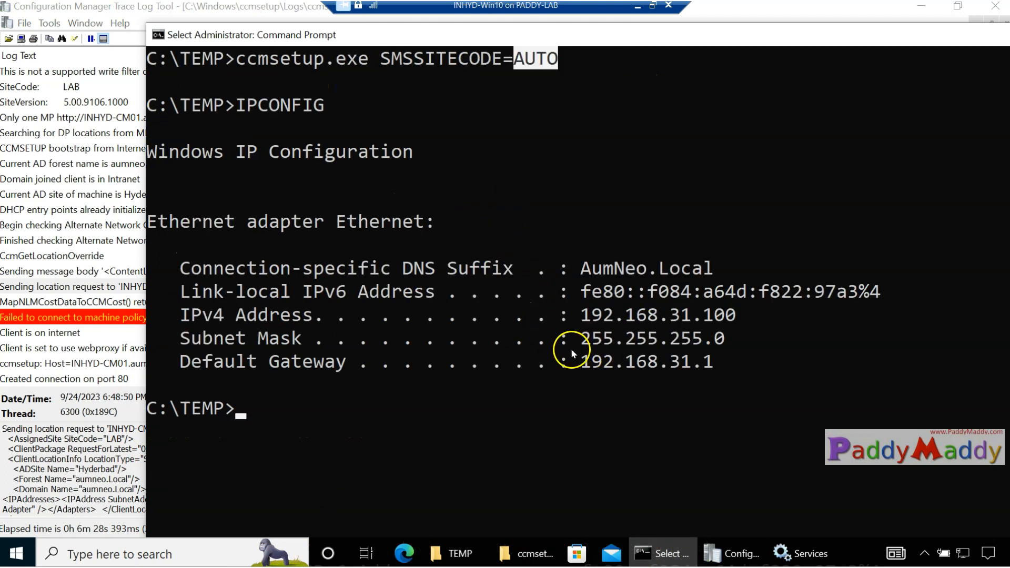
drag(581, 362, 691, 363)
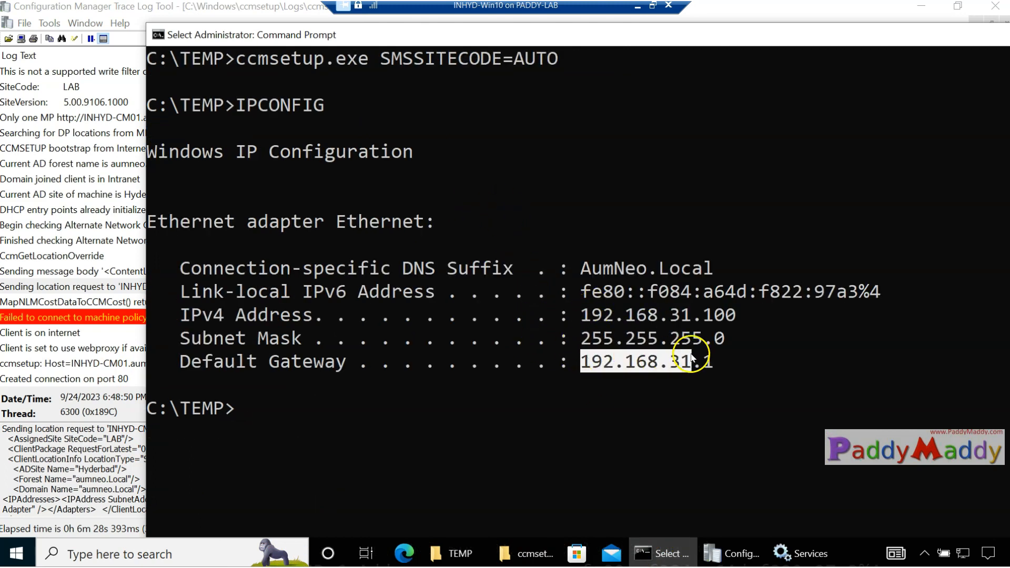
drag(581, 315, 691, 315)
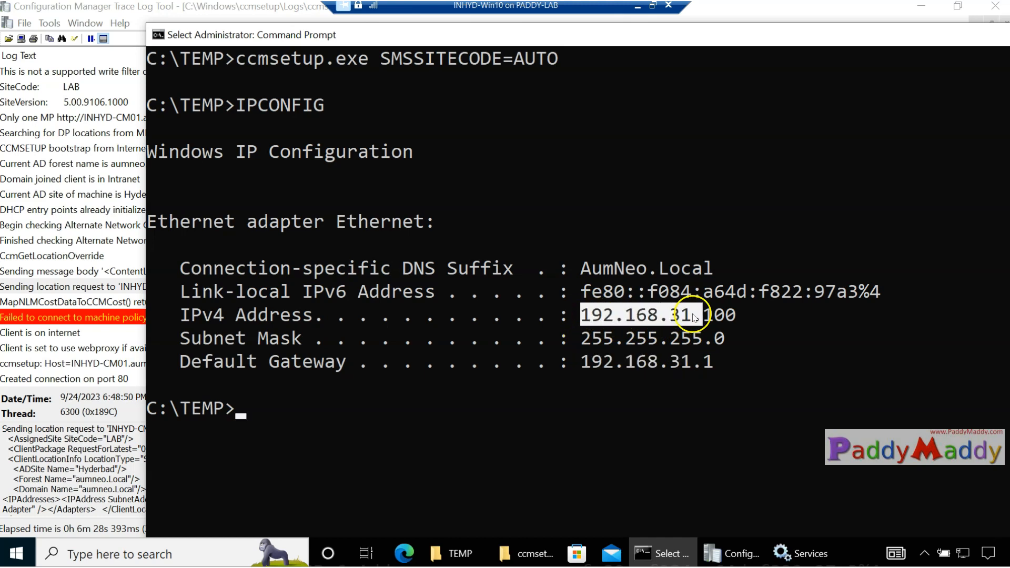
click(658, 559)
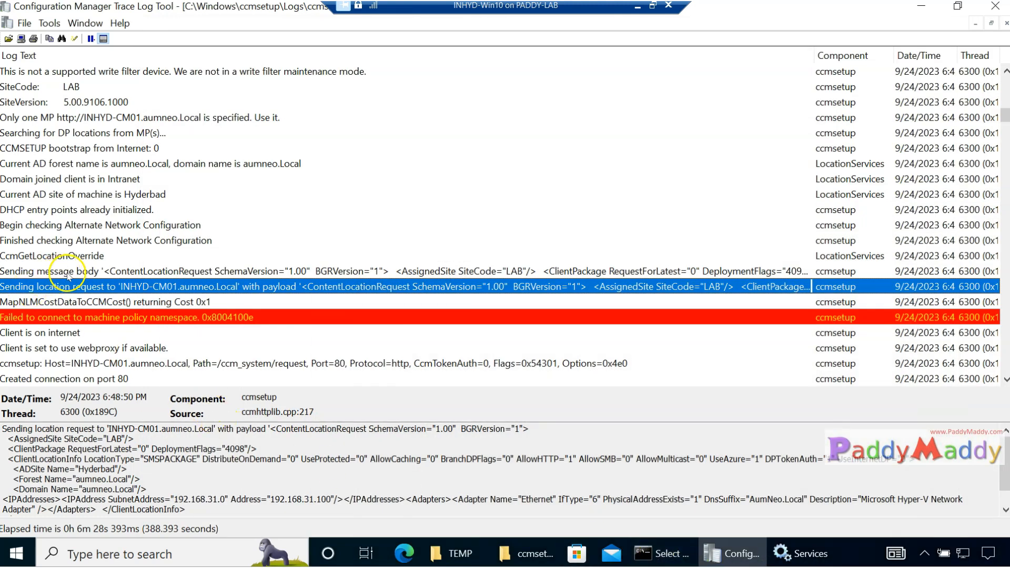
Examine the location request's payload and highlight the client IP address in it
drag(125, 449, 903, 495)
click(506, 465)
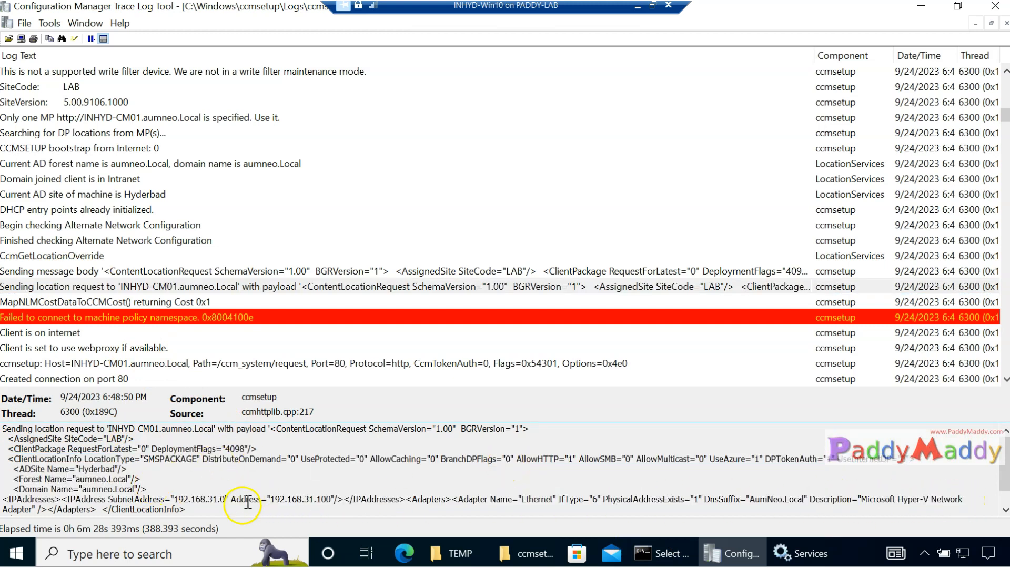
drag(172, 500, 330, 503)
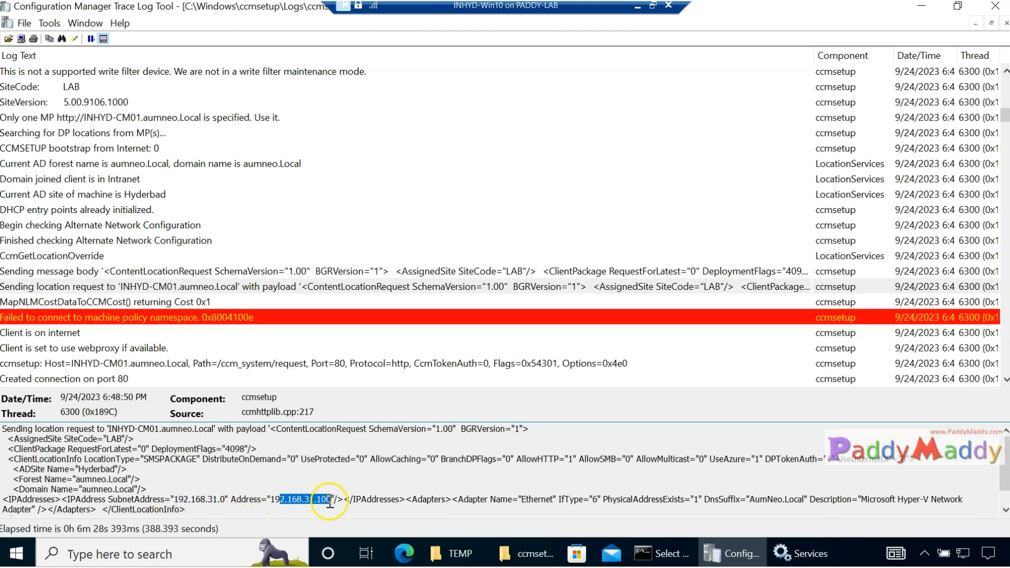
scroll(169, 433, down, 1)
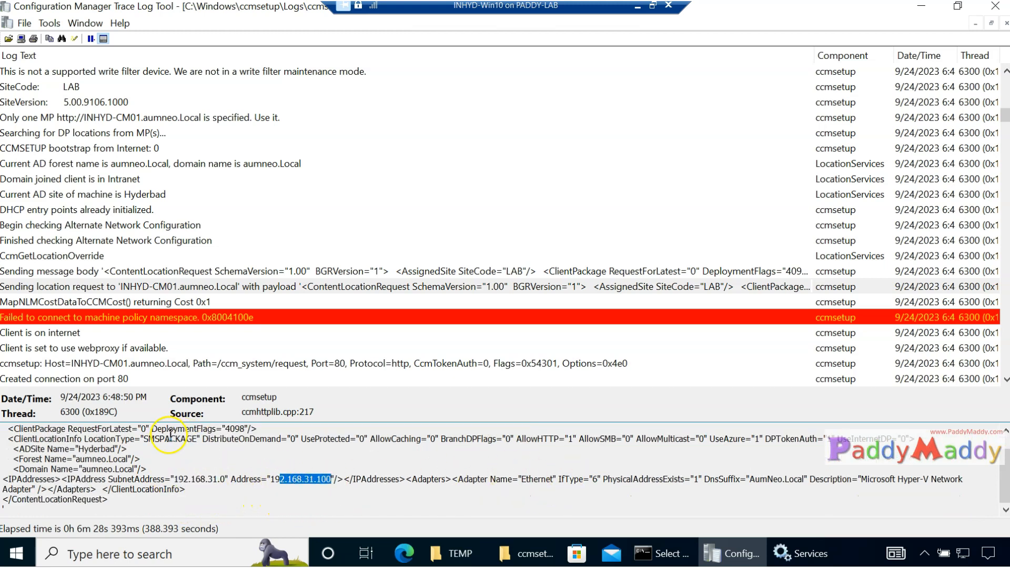
Examine the entries following the location request, including the machine policy namespace error and the "Client is on internet" line
click(156, 317)
click(150, 347)
click(98, 335)
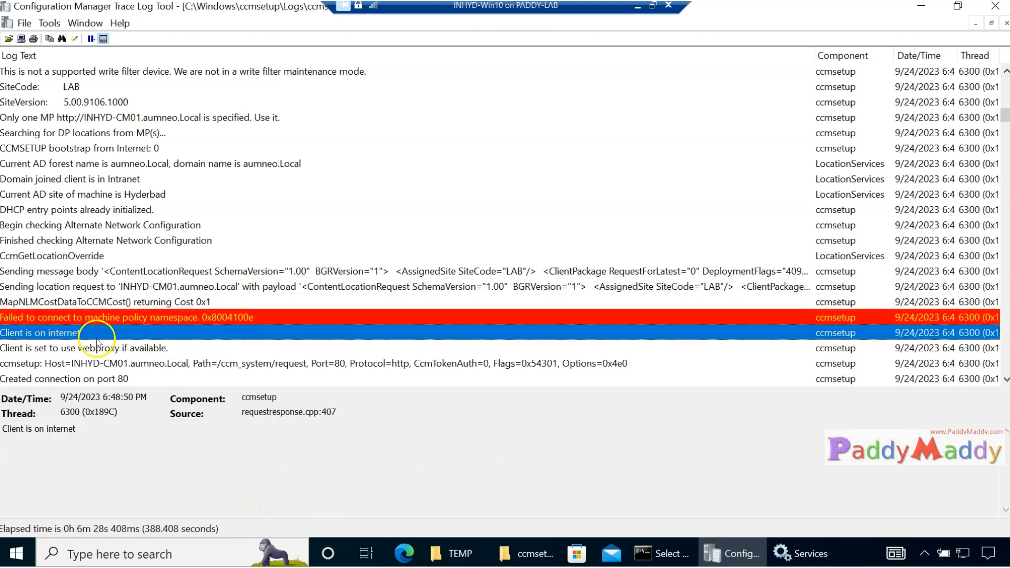
scroll(97, 342, down, 1)
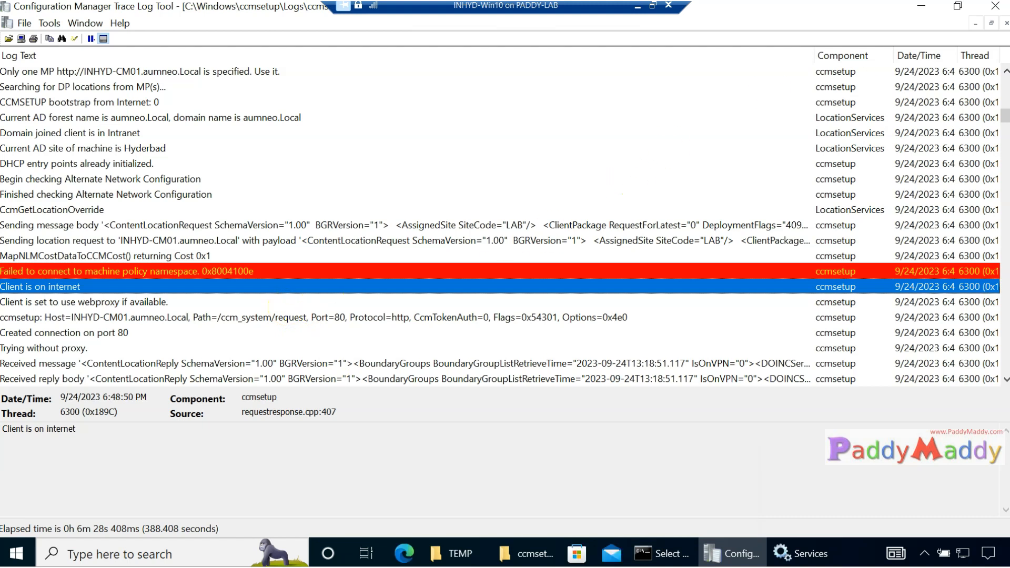
Highlight the SMSSITECODE=AUTO parameter of the ccmsetup.exe command in the Command Prompt, and return to the log
click(662, 553)
scroll(505, 211, down, 6)
scroll(506, 212, up, 4)
drag(559, 203, 381, 204)
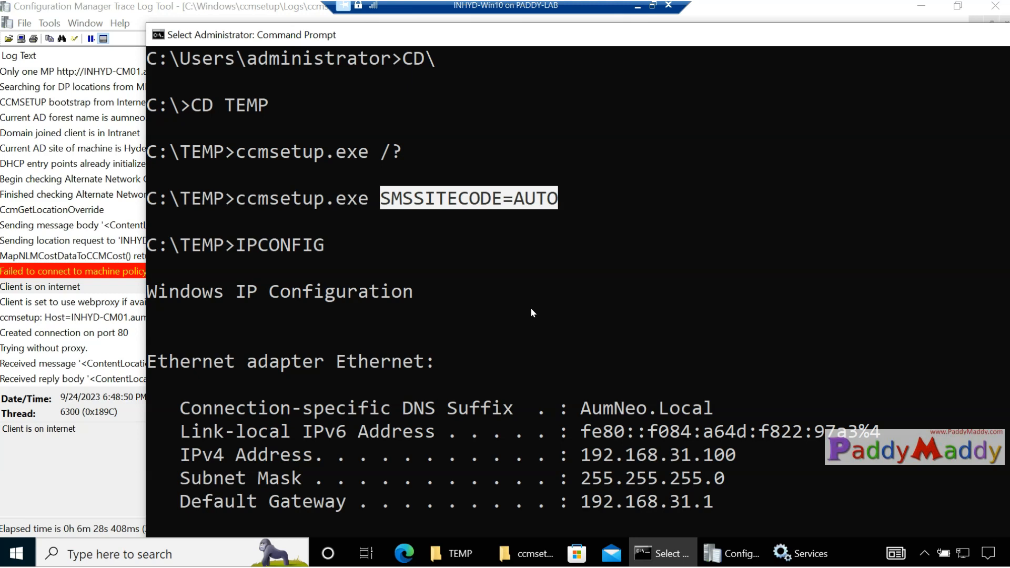
click(21, 413)
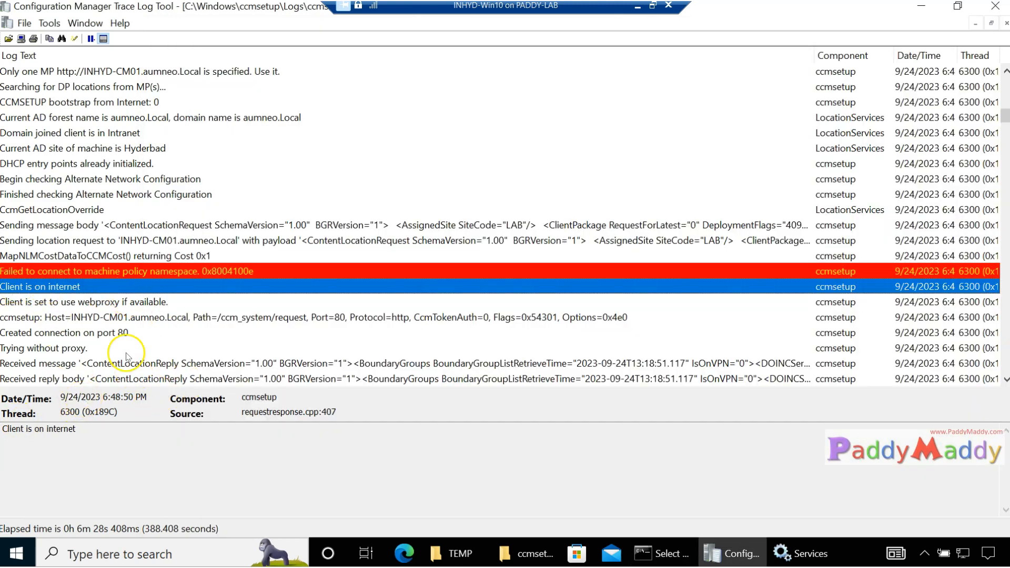
Review the log entries from the webproxy setting and port 80 connection to the ContentLocationReply reply body
click(87, 304)
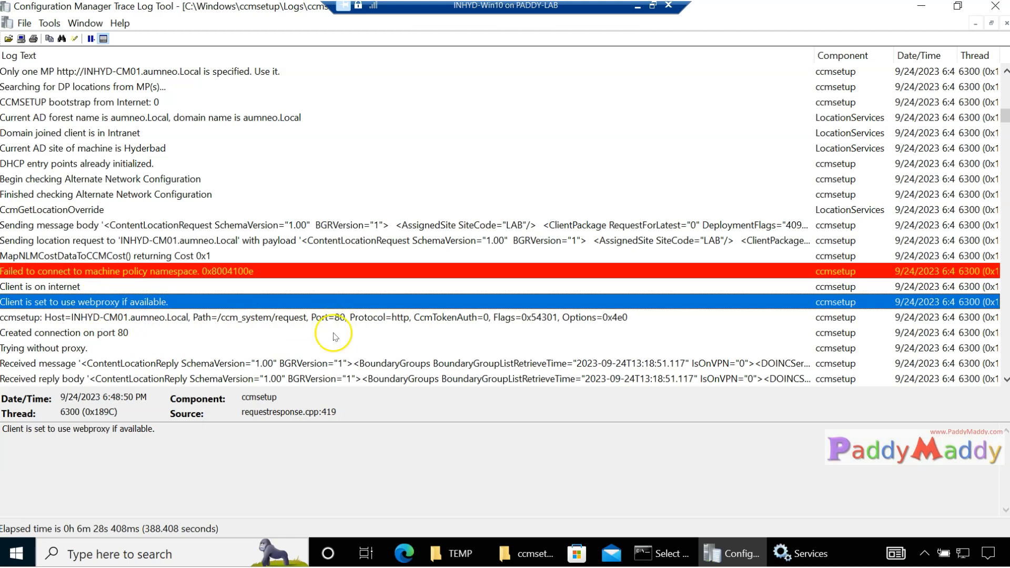
scroll(326, 332, down, 1)
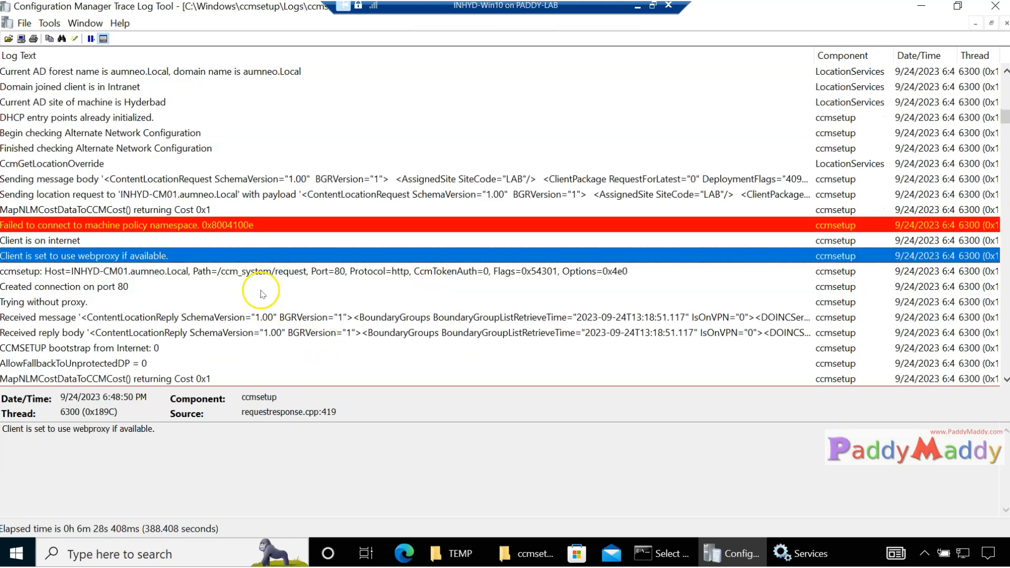
click(242, 272)
drag(201, 428, 372, 440)
click(167, 258)
click(166, 286)
click(167, 301)
click(171, 329)
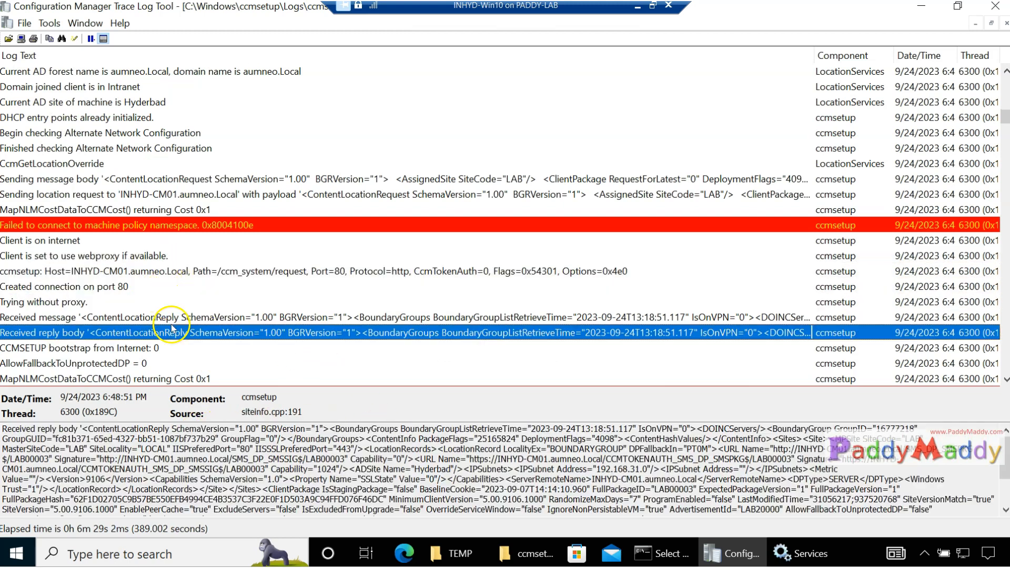
Look through the entries after the content location reply and select the AllowFallbackToUnprotectedDP line
scroll(173, 330, down, 2)
scroll(177, 332, down, 7)
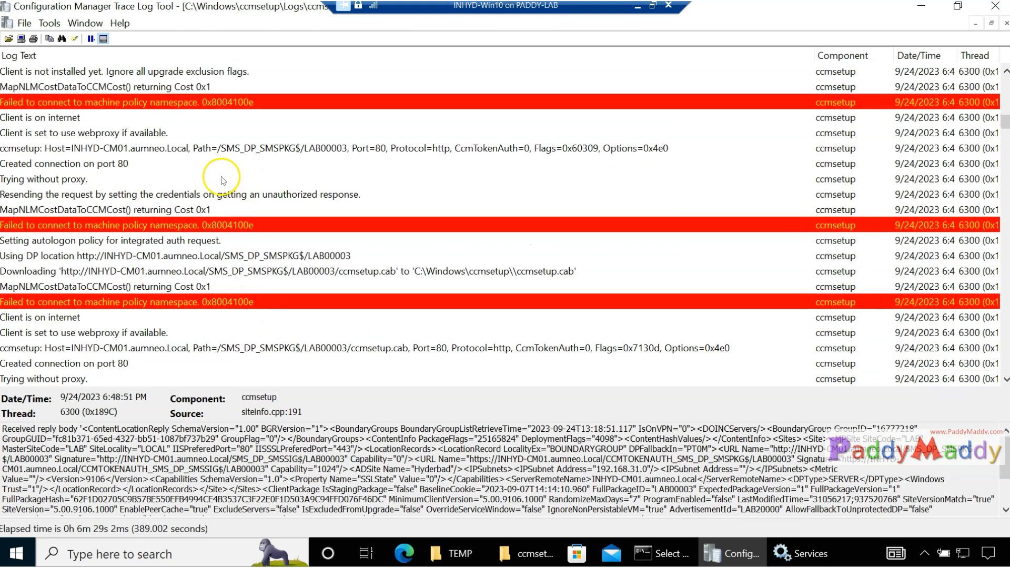
scroll(193, 231, up, 1)
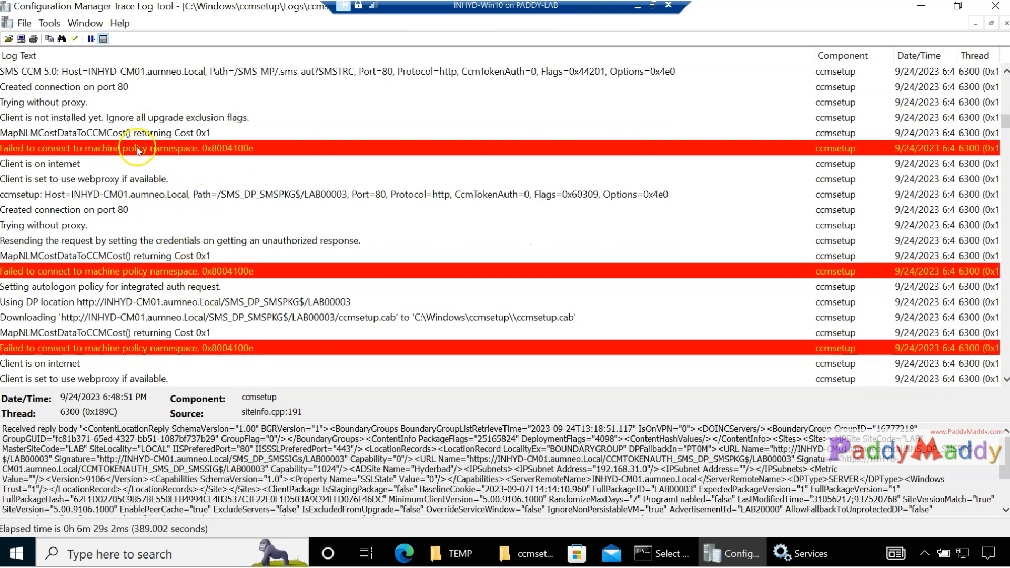
scroll(206, 189, up, 2)
scroll(158, 205, up, 3)
click(132, 225)
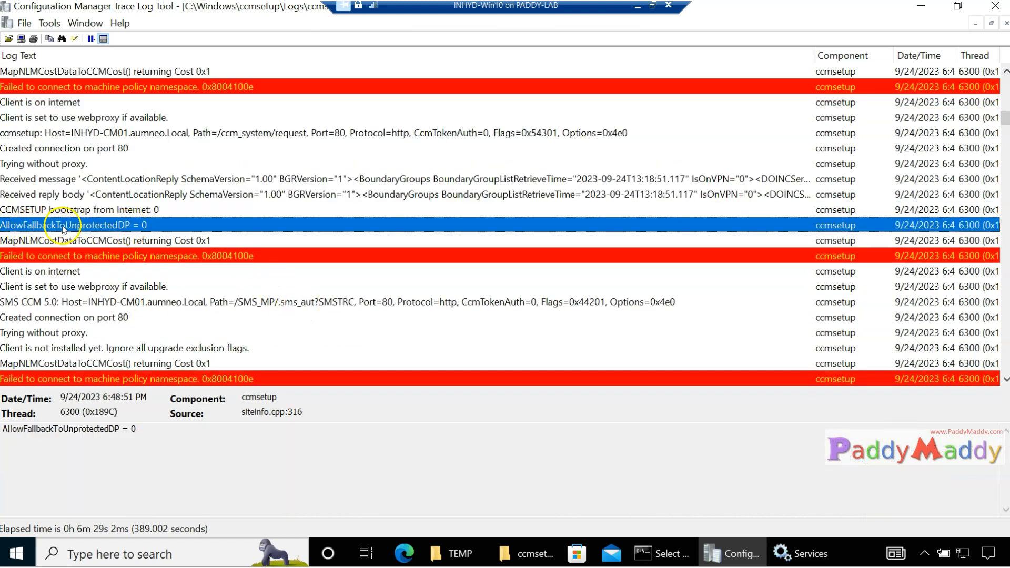
click(124, 210)
click(127, 225)
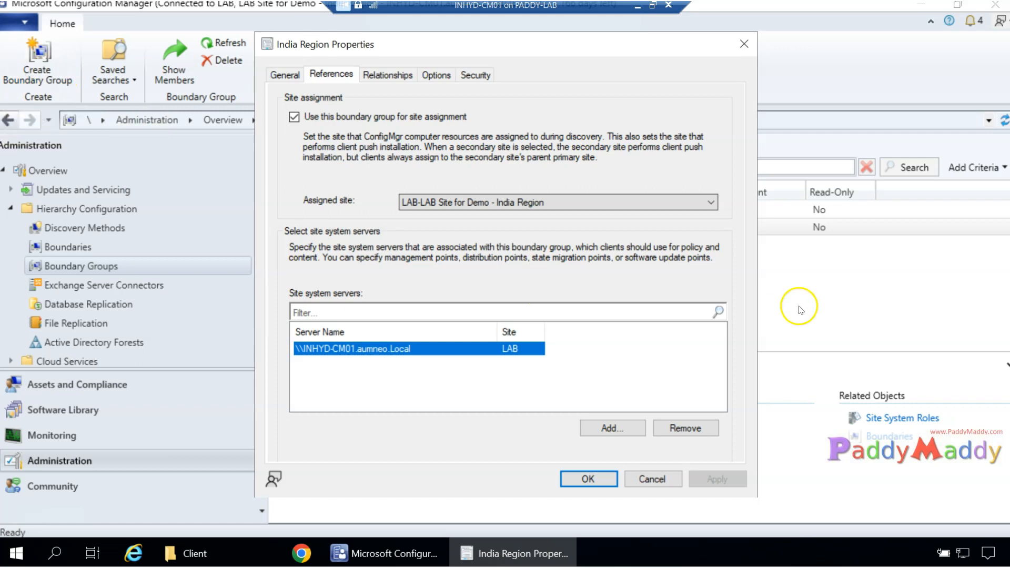
Switch to the Configuration Manager console and review the India Region boundary group's fallback relationships, client options and site references
click(398, 78)
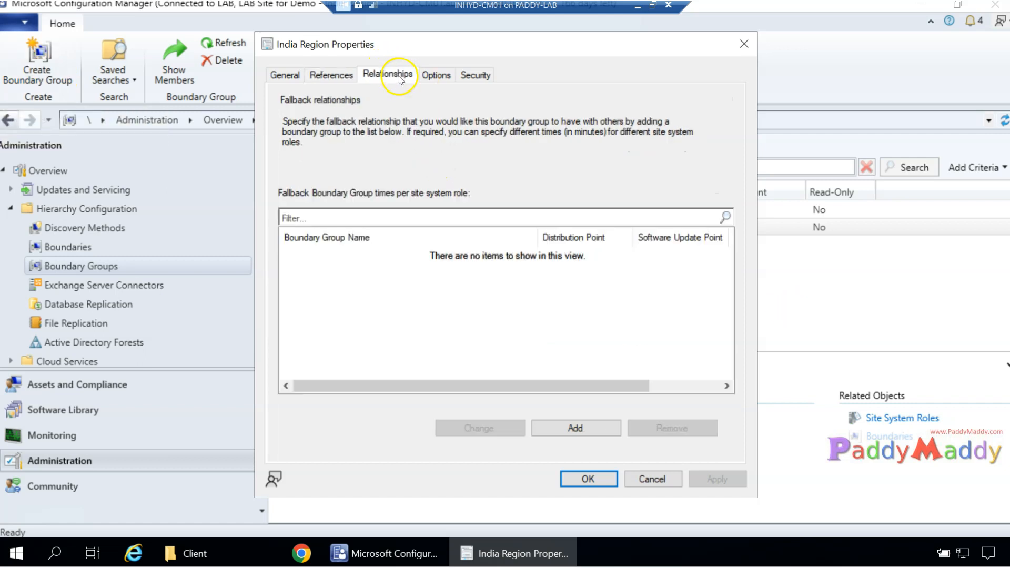
click(433, 75)
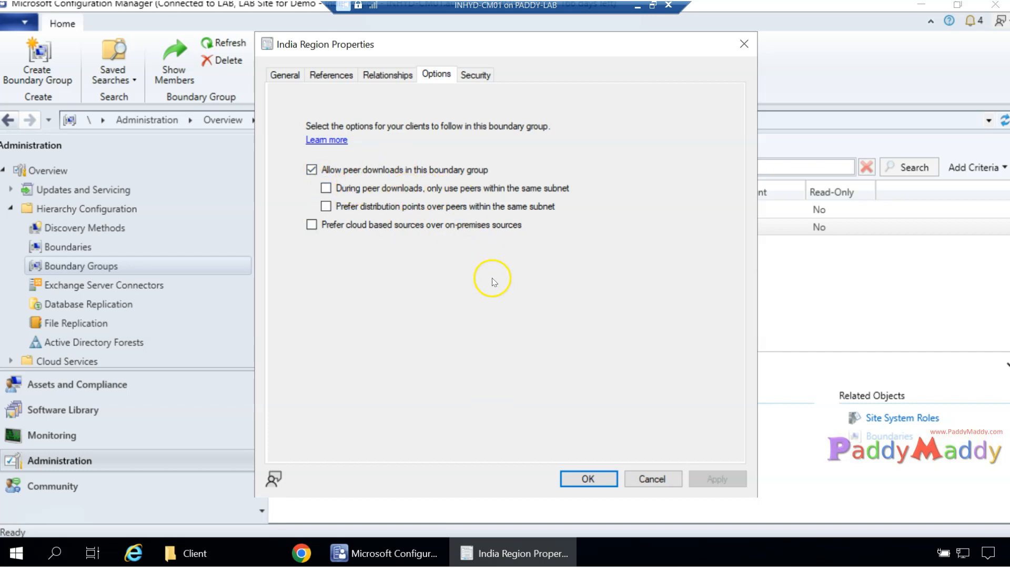
click(339, 79)
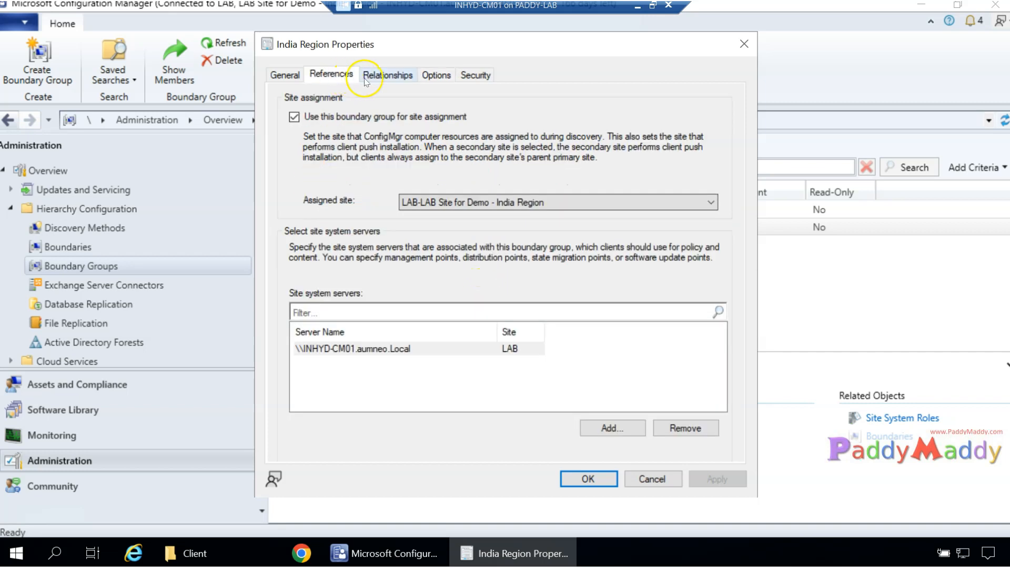
Try adding Default-Site-Boundary-Group<LAB> as a fallback relationship with 120-minute distribution and software update point times, and discard the changes
click(374, 74)
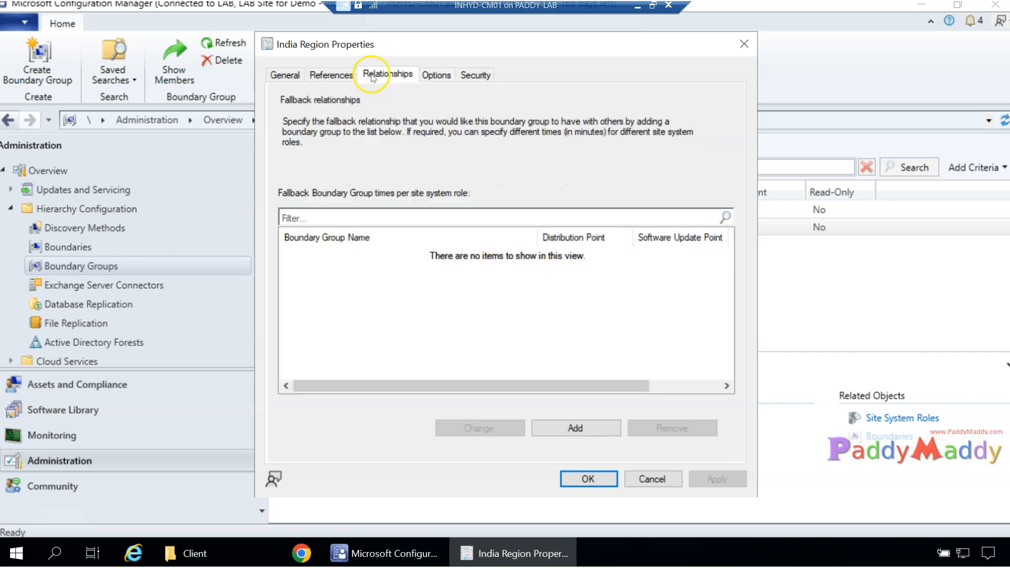
click(560, 421)
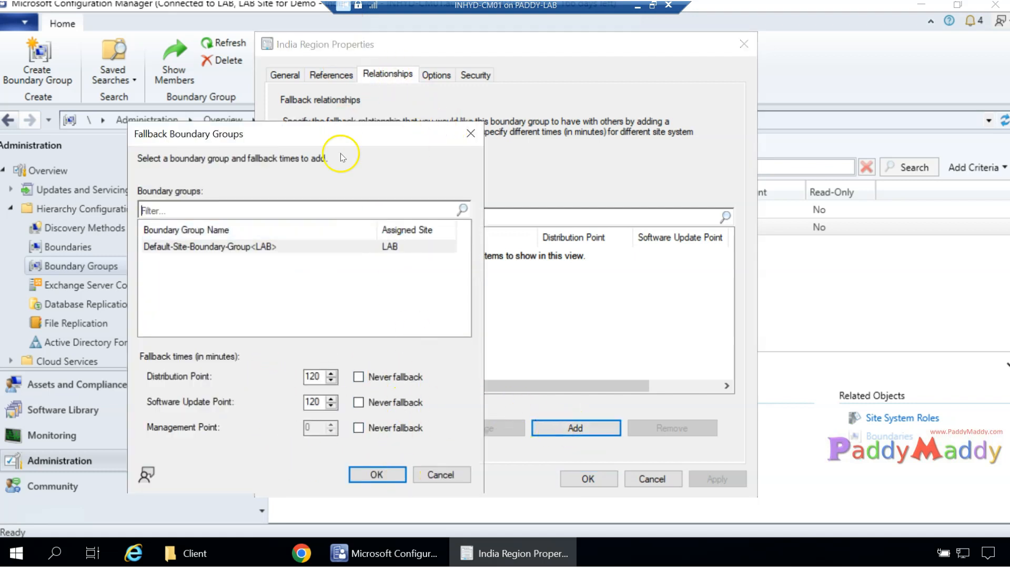
click(377, 474)
click(506, 259)
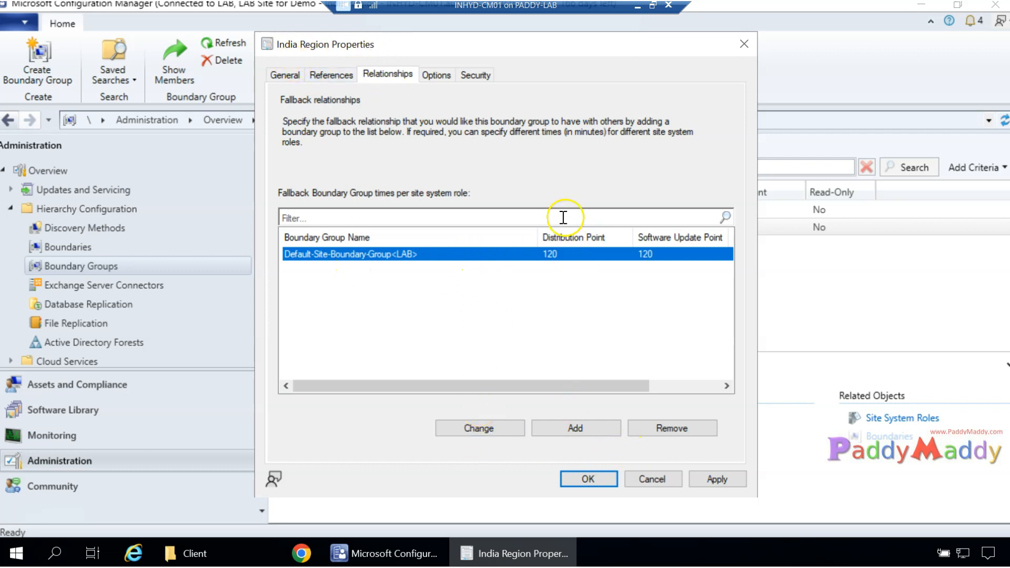
click(655, 480)
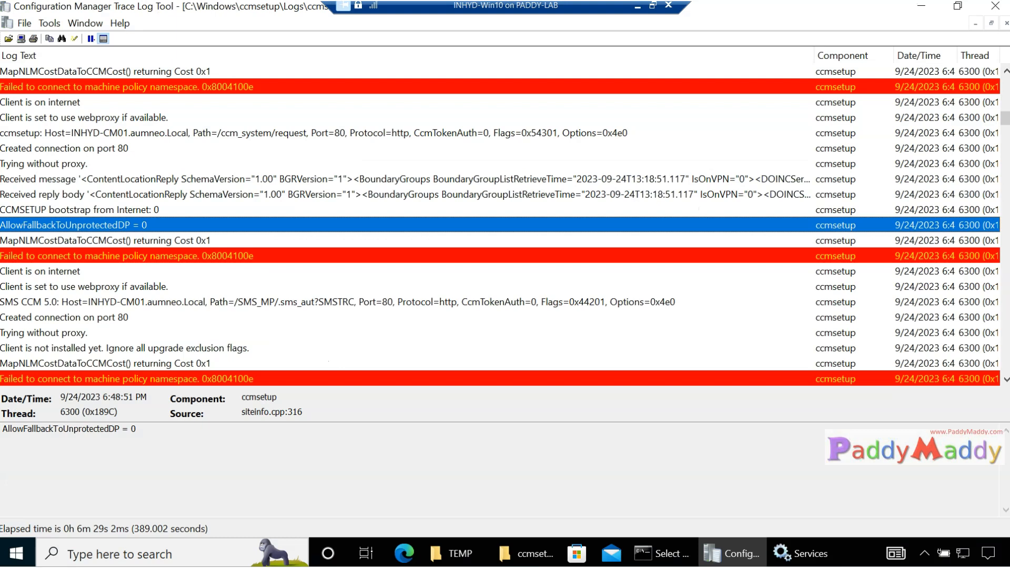
Return to the ccmsetup log and examine the policy namespace error and the SMS CCM 5.0 request to the SMS_MP path
click(195, 255)
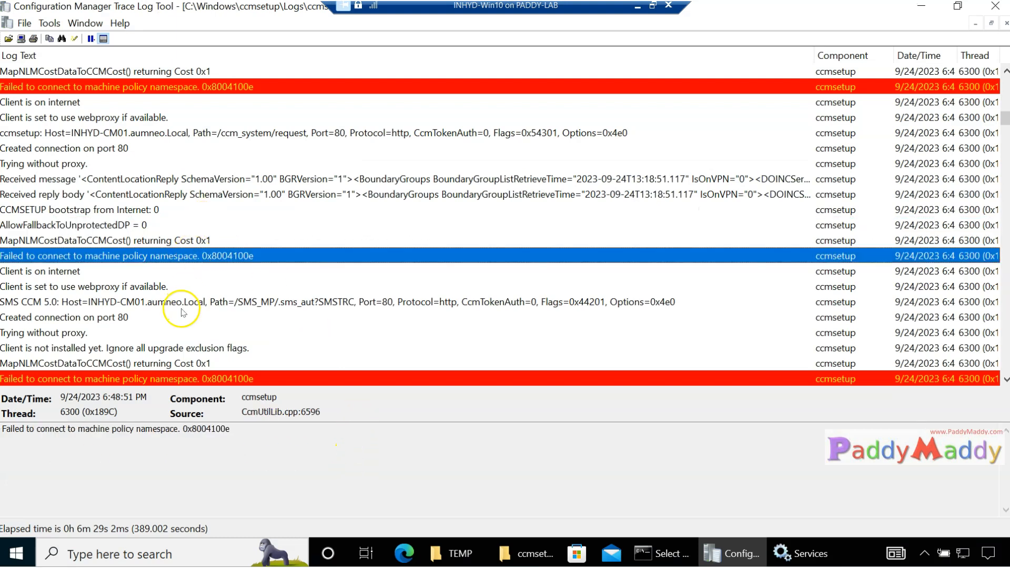
click(148, 306)
scroll(151, 314, down, 2)
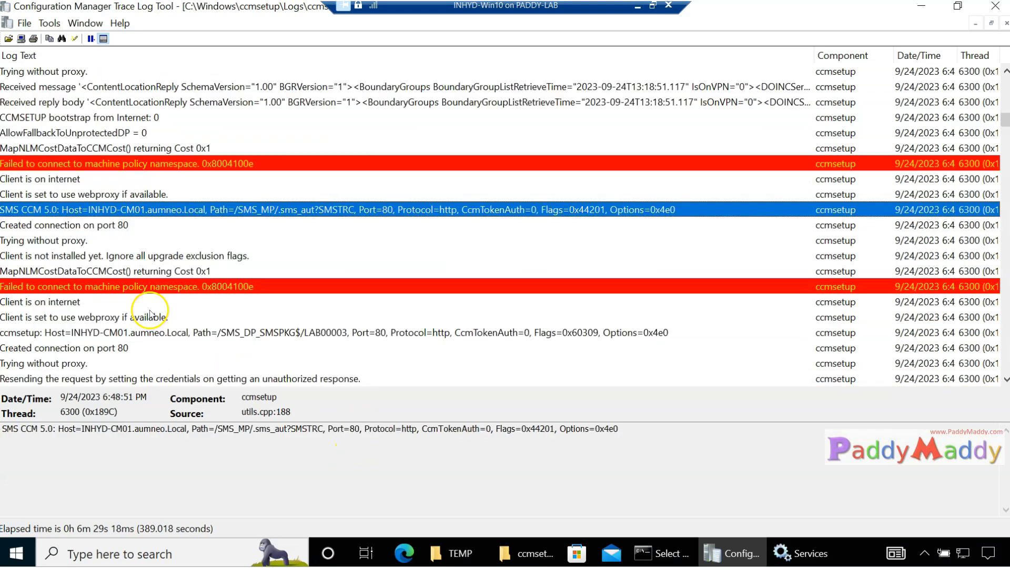
Open the details of the ccmsetup host entry for /SMS_DP_SMSPKG$/LAB00003 and highlight its distribution point path and package ID
click(83, 333)
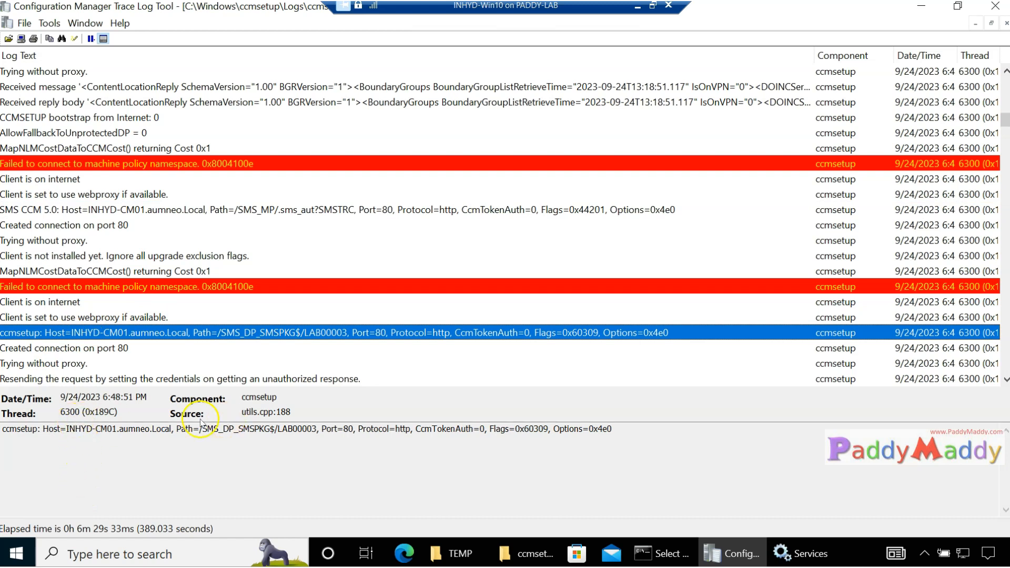
drag(194, 430, 271, 429)
drag(275, 429, 319, 430)
click(279, 439)
drag(322, 480, 319, 478)
mouse_move(201, 431)
mouse_down()
mouse_move(279, 432)
mouse_move(204, 431)
mouse_up()
click(275, 447)
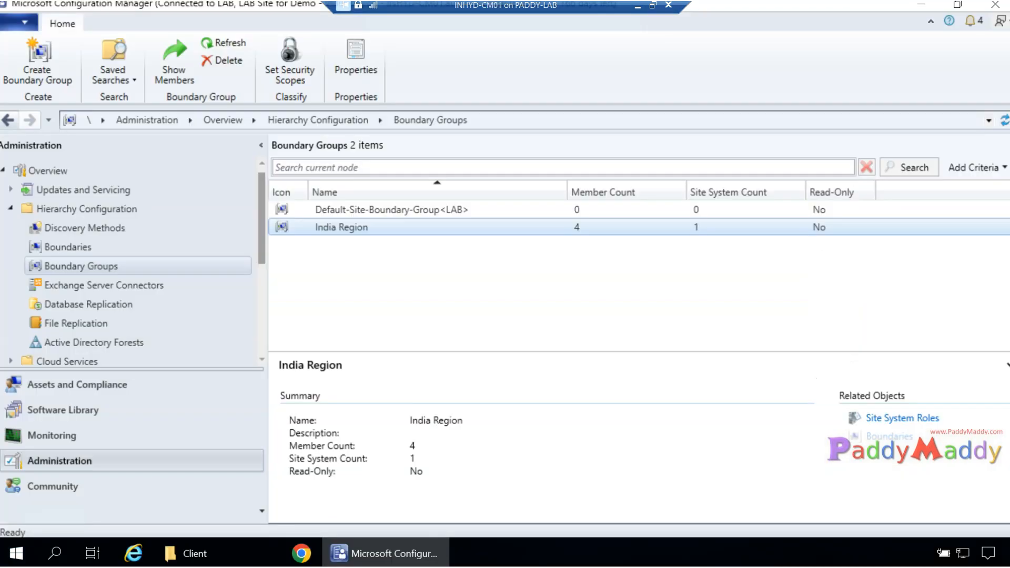
Switch to File Explorer on the INHYD-CM01 server and open the root of the SCCM (E:) drive
click(208, 559)
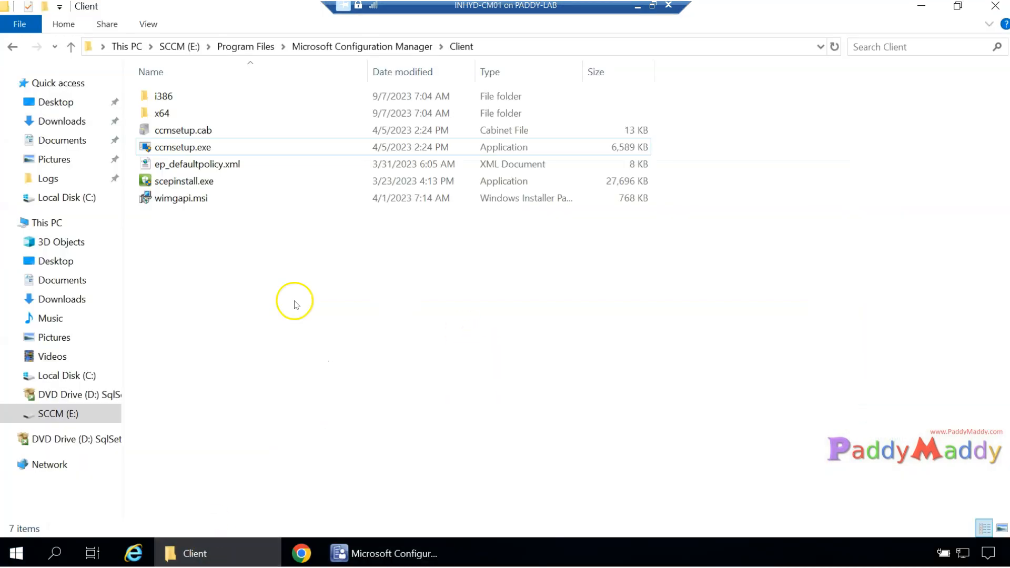
click(183, 48)
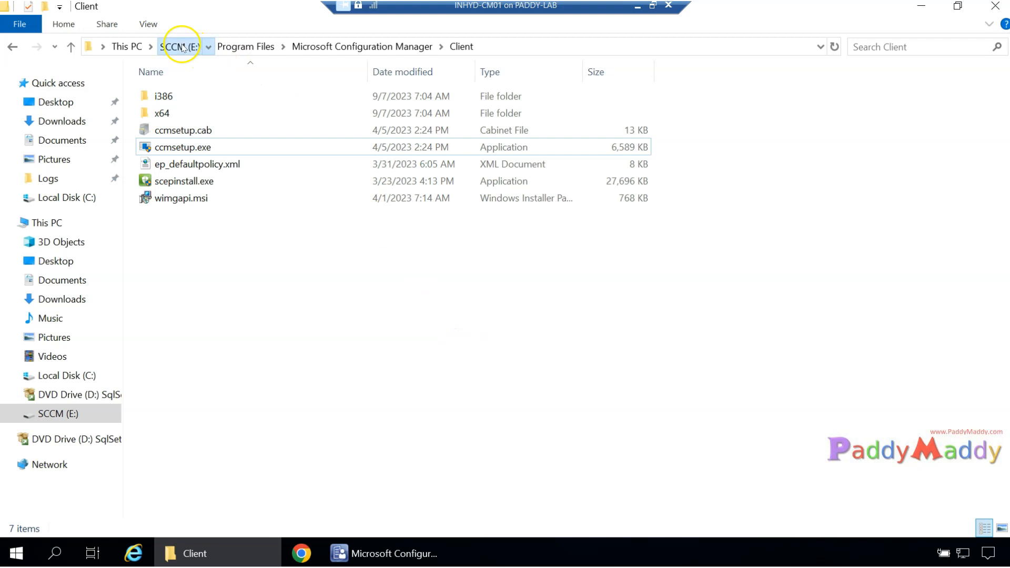
click(279, 434)
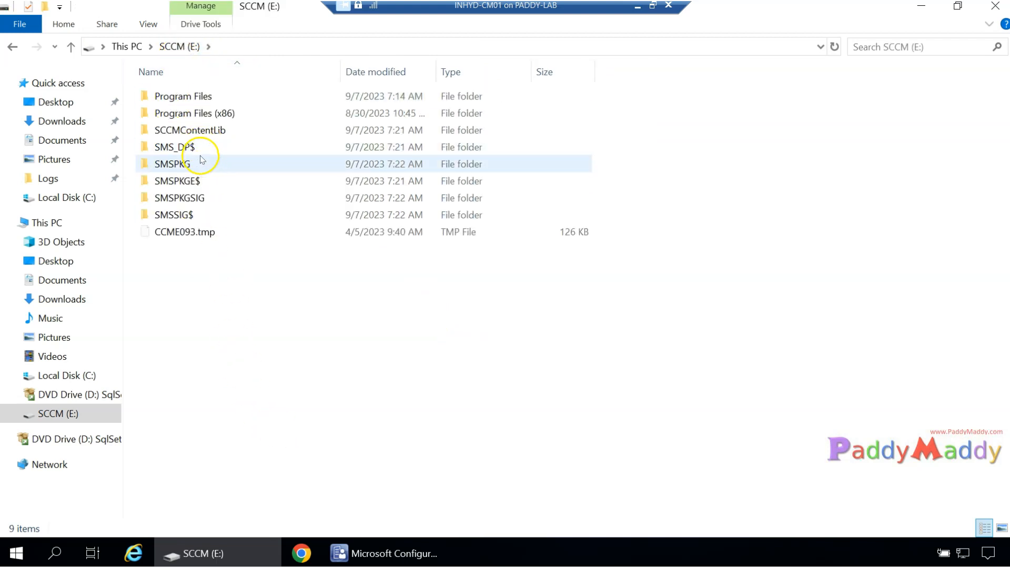
Browse the SMS_DP$ and SMSPKGSIG folders on SCCM (E:), highlight LAB00003 in the client's ccmsetup log, and open the LAB00003.1 folder
double_click(196, 149)
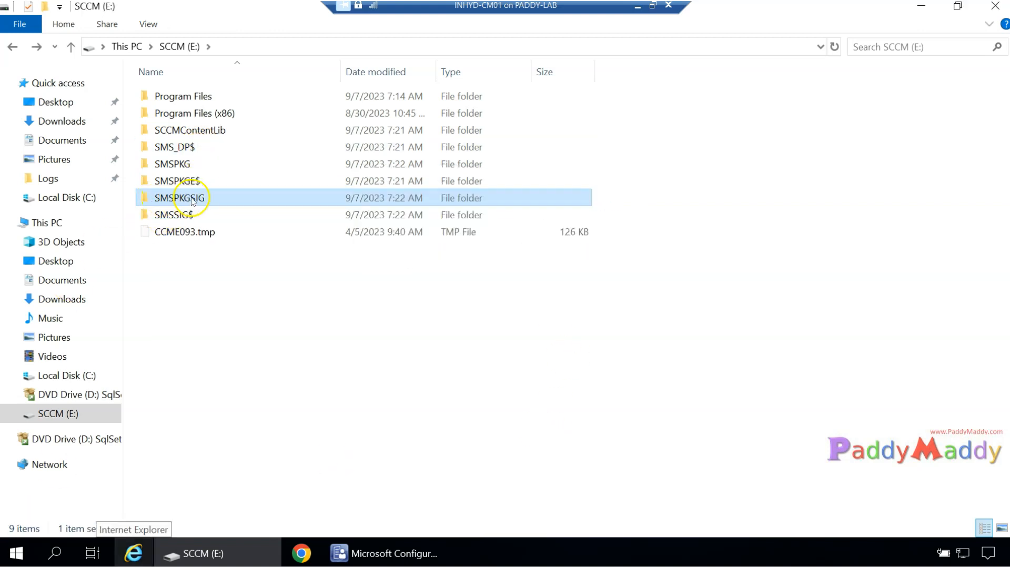
double_click(219, 198)
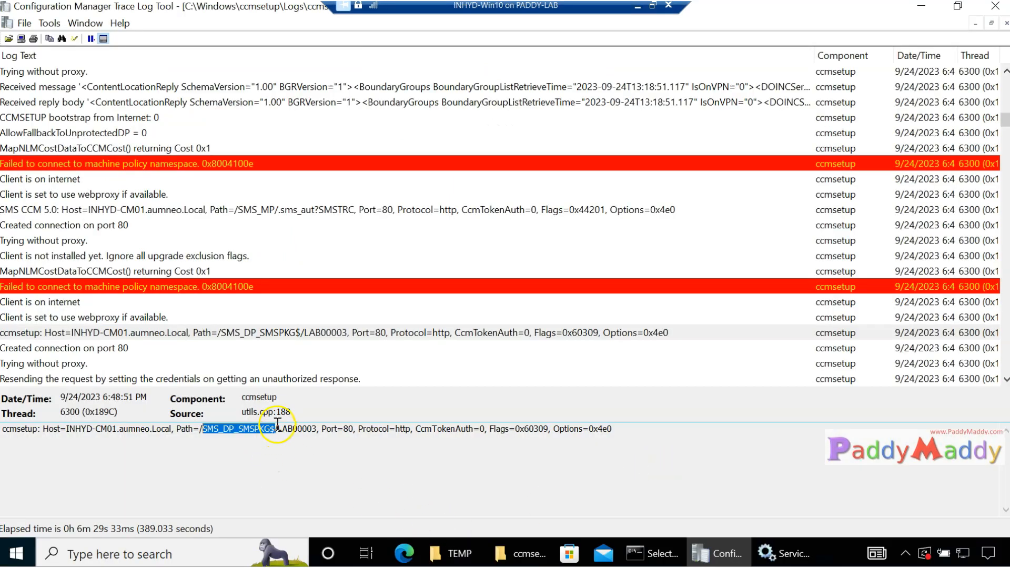
drag(277, 426, 313, 426)
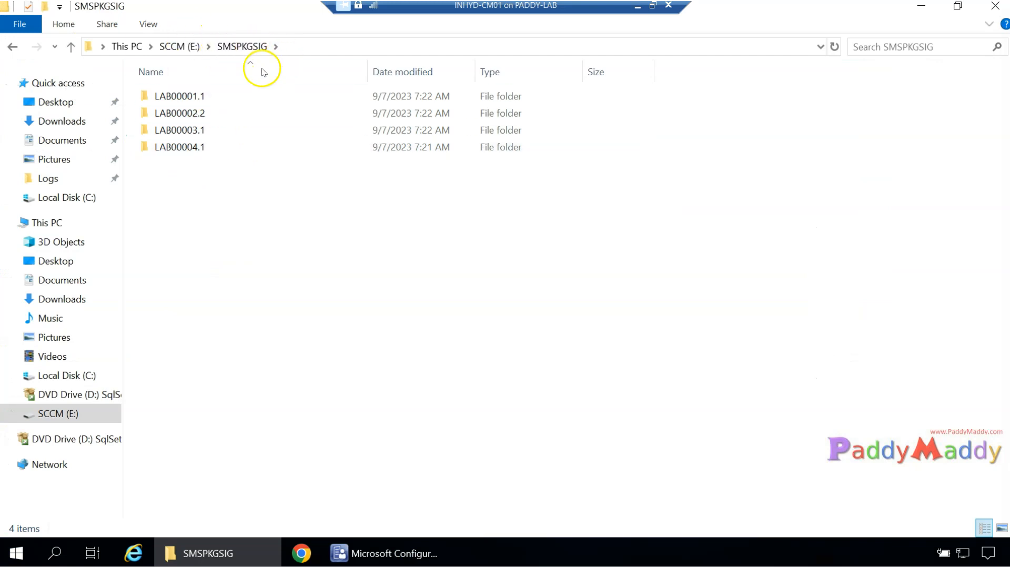
double_click(192, 134)
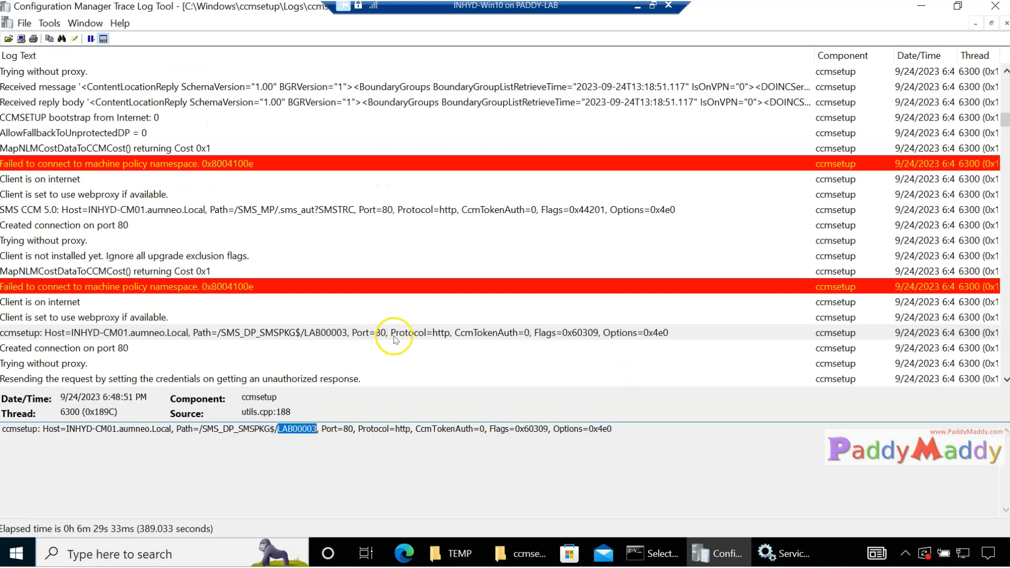
Return to the ccmsetup log on INHYD-Win10 and examine the entries from the LAB00003 request to the DP location used
click(336, 332)
double_click(277, 432)
click(178, 318)
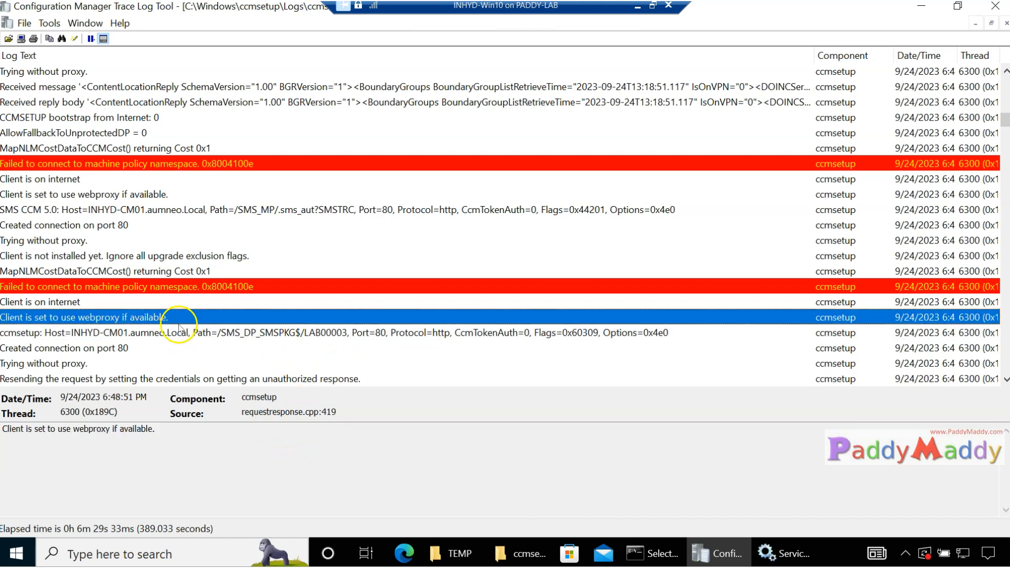
scroll(179, 327, down, 2)
click(178, 286)
click(177, 317)
click(177, 347)
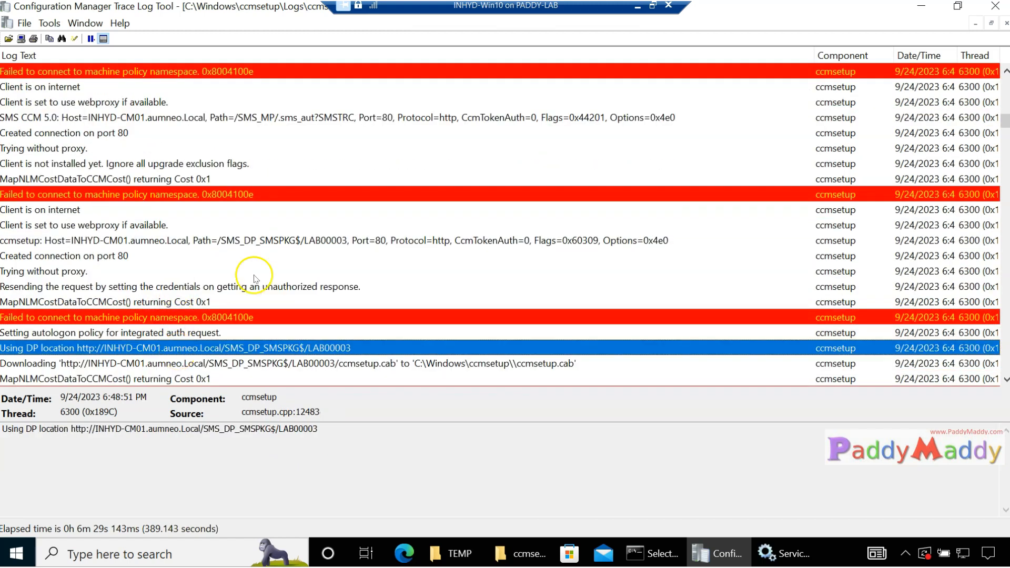
Open the details of the ccmsetup.cab download entry and highlight the cab file name and its destination folder
scroll(254, 279, down, 2)
click(294, 271)
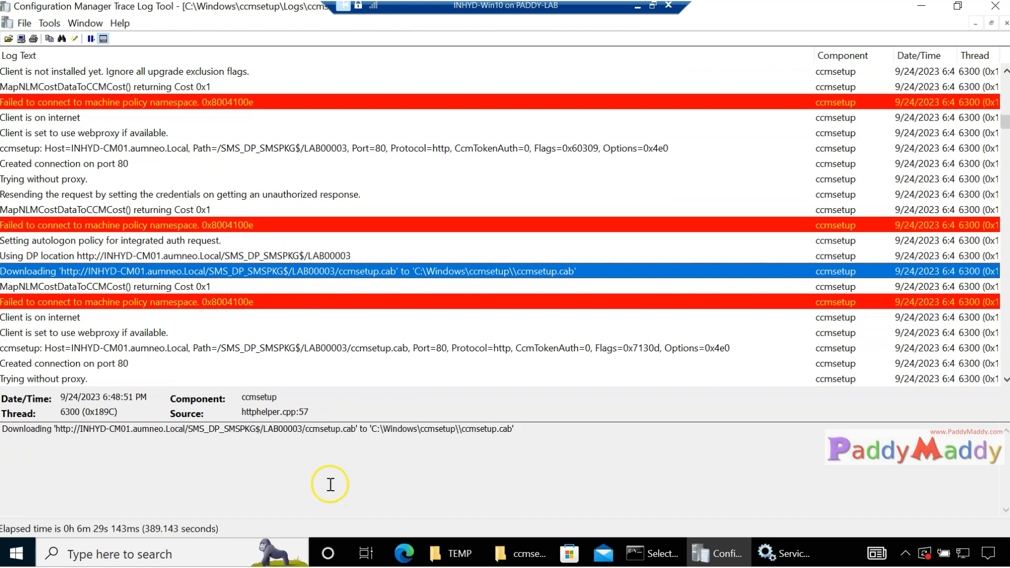
drag(306, 429, 359, 432)
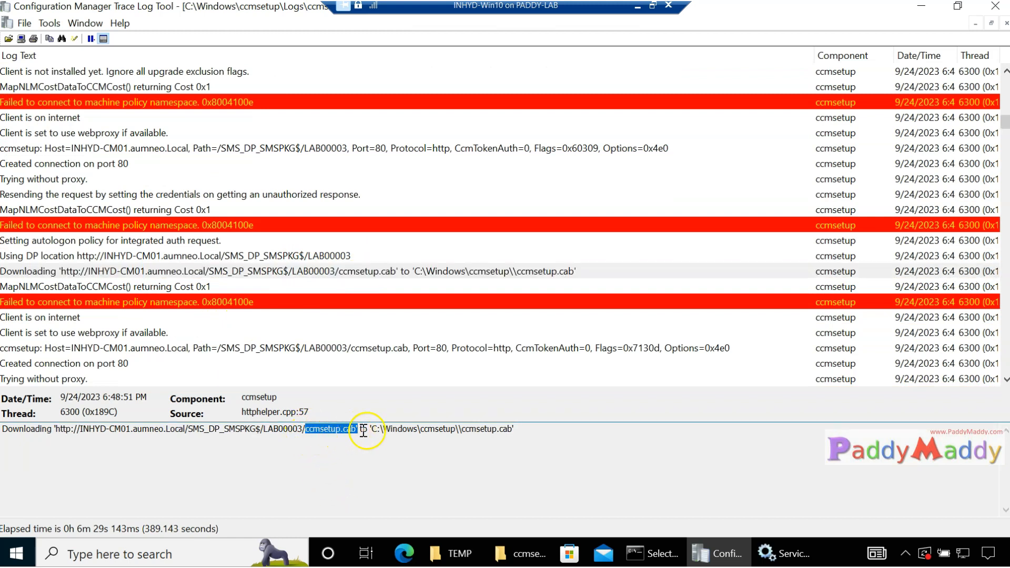
drag(462, 429, 479, 431)
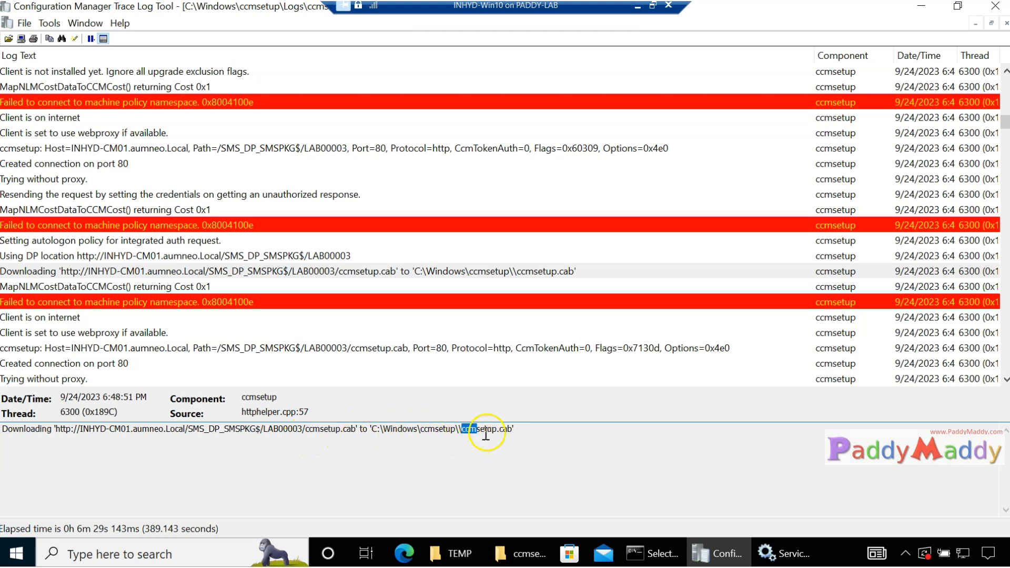
drag(414, 431, 454, 431)
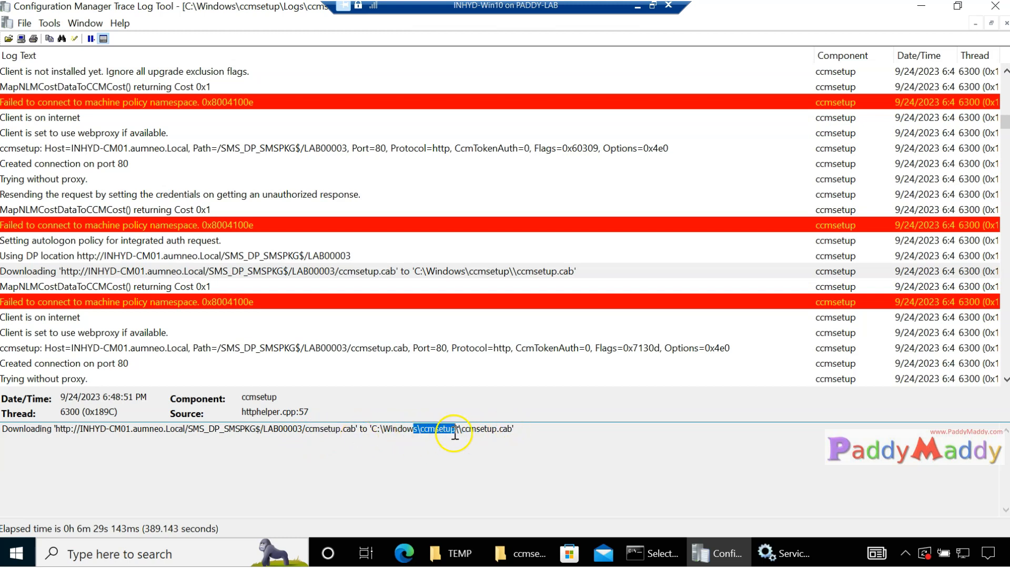
Switch to the C:\Windows\ccmsetup folder, locate the ccmsetup cabinet file, and select the prerequisite installers listed at its end
click(501, 540)
click(398, 226)
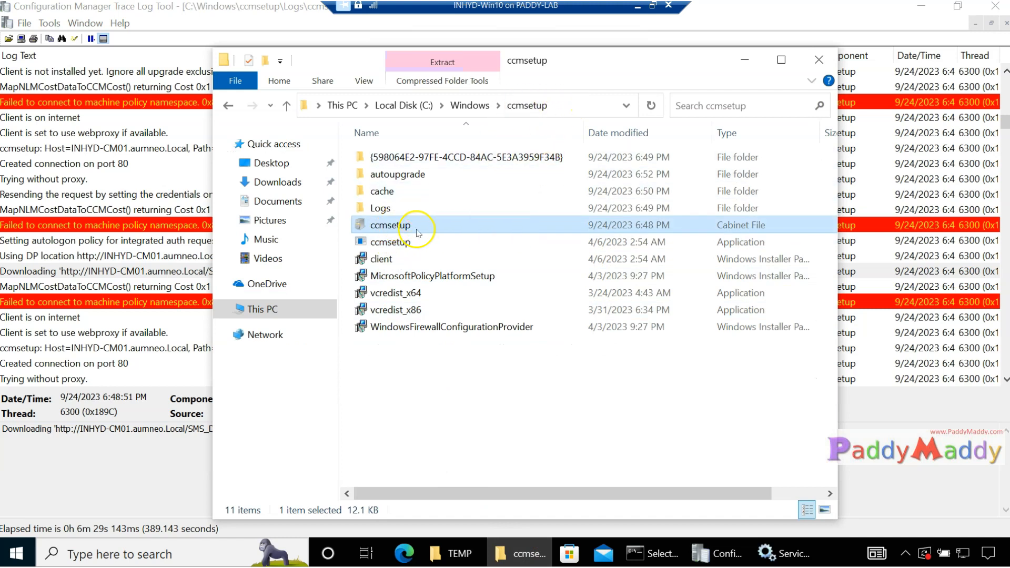
drag(590, 416, 553, 273)
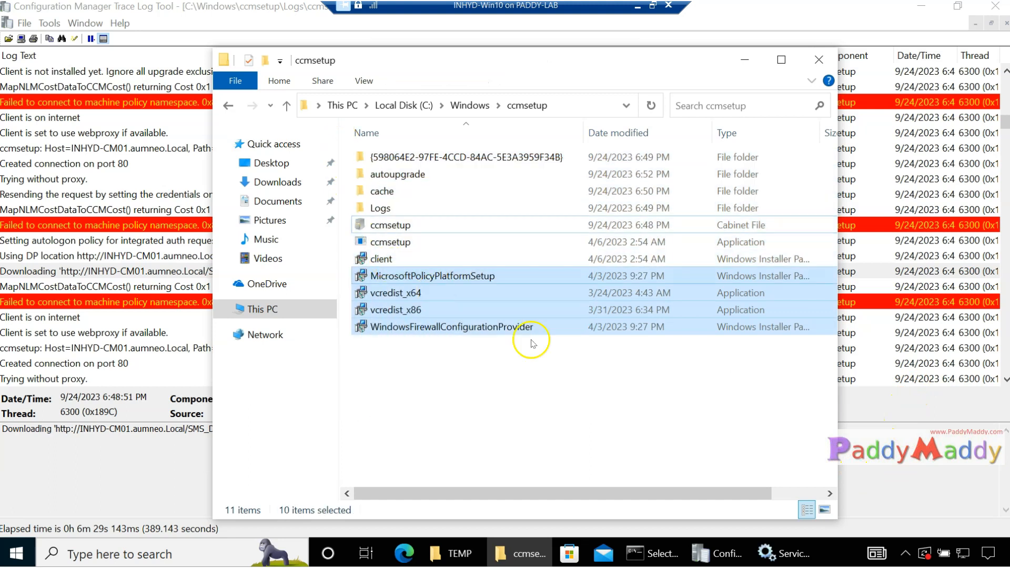
Return to the ccmsetup log and examine the entries from the ccmsetup.cab request through the extraction of the ccmsetup.xml manifest
click(879, 421)
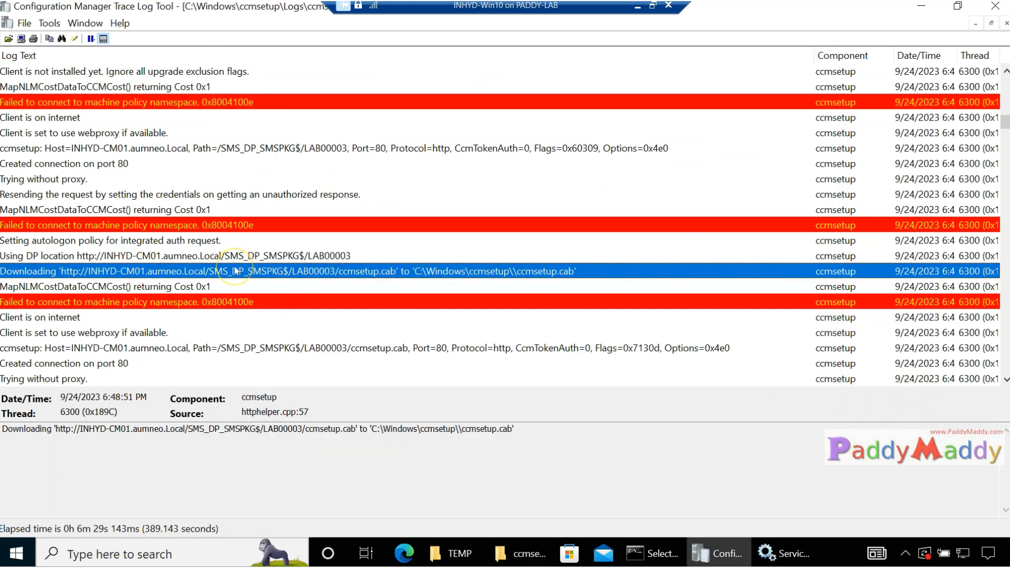
key(Down)
key(Down)
key(Down)
key(Down)
key(Down)
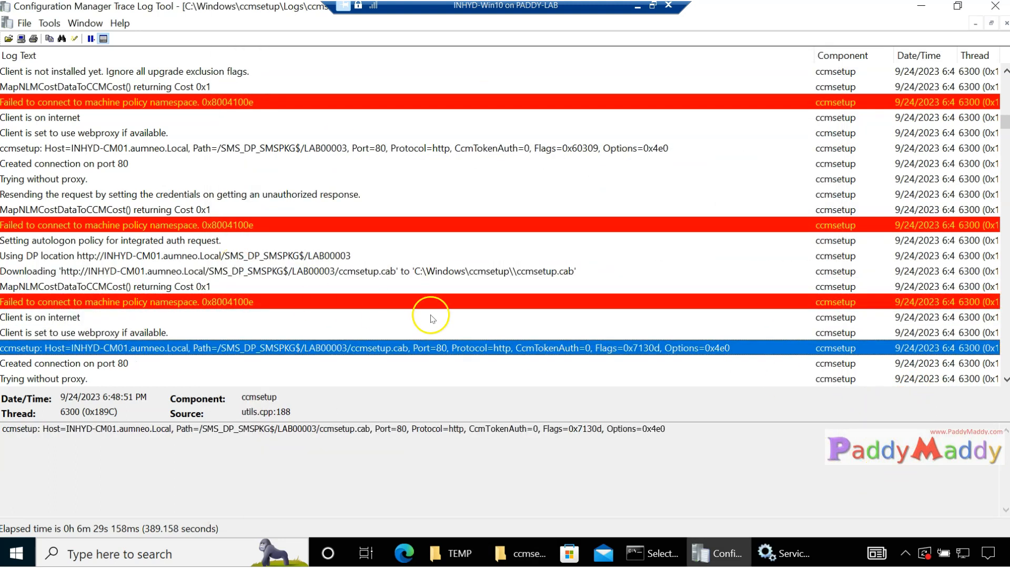
scroll(430, 318, down, 2)
scroll(462, 328, down, 1)
click(173, 336)
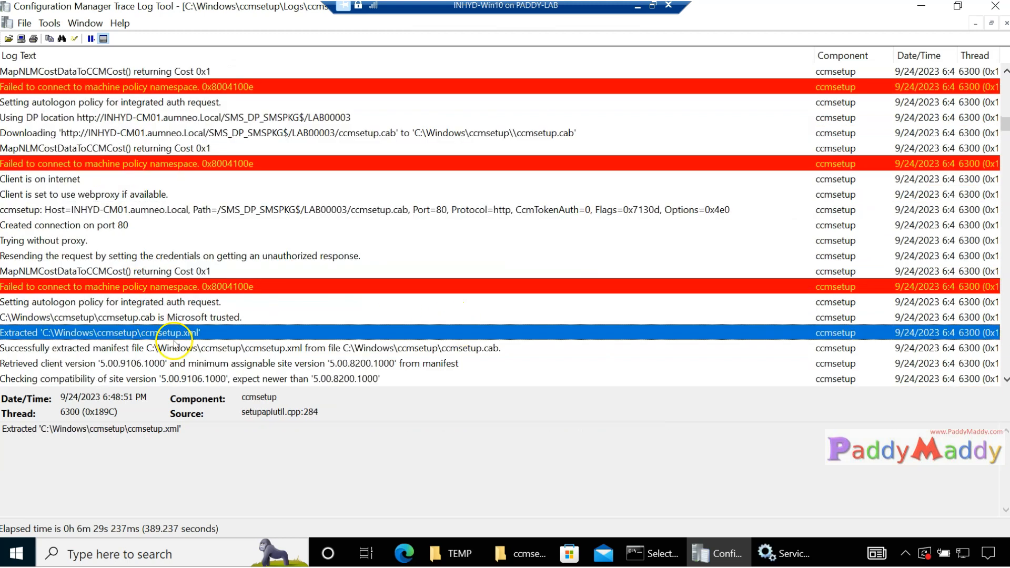
click(256, 362)
click(253, 348)
Examine the client version, site compatibility, manifest loading and default CSP entries in the ccmsetup log
scroll(311, 359, down, 3)
click(281, 226)
click(274, 271)
click(210, 302)
click(226, 333)
click(227, 348)
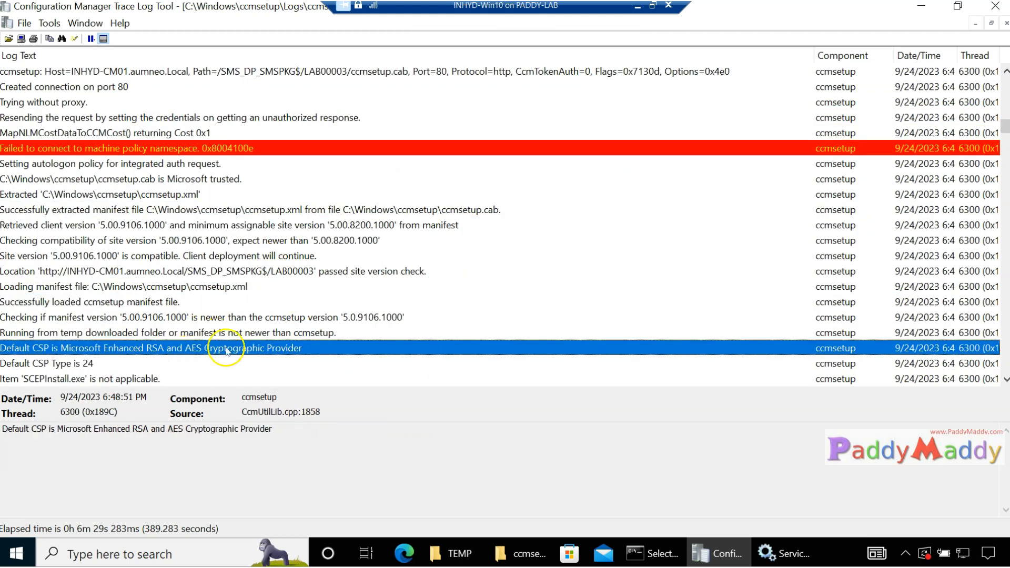
Examine the prerequisite detection entries for the i386 items, including MMASetup-i386.exe, MicrosoftPolicyPlatformSetup.msi, WindowsFirewallConfigurationProvider.msi and vcredist_x86.exe
scroll(248, 344, down, 4)
click(247, 253)
click(228, 319)
click(68, 334)
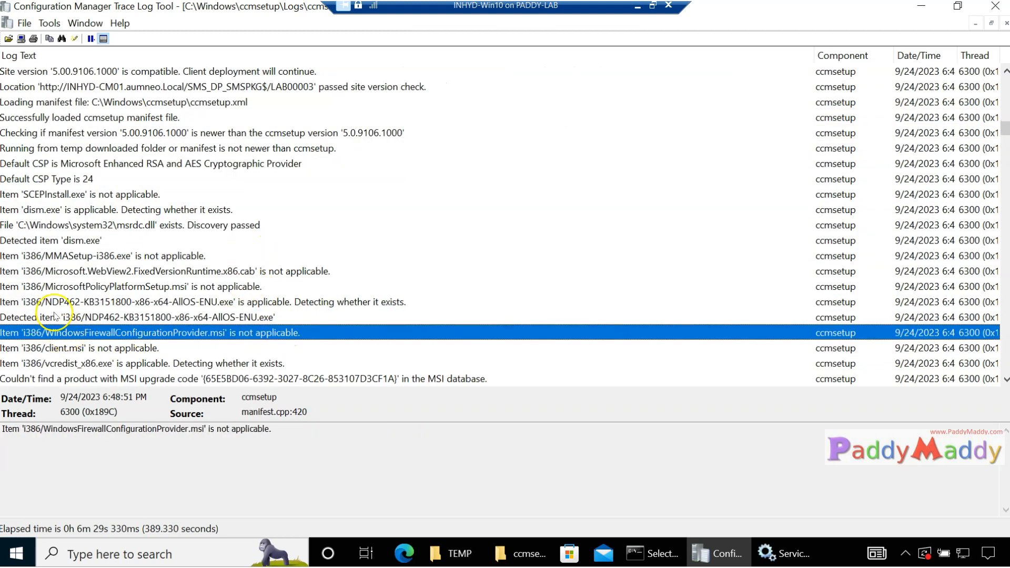
click(47, 273)
click(40, 258)
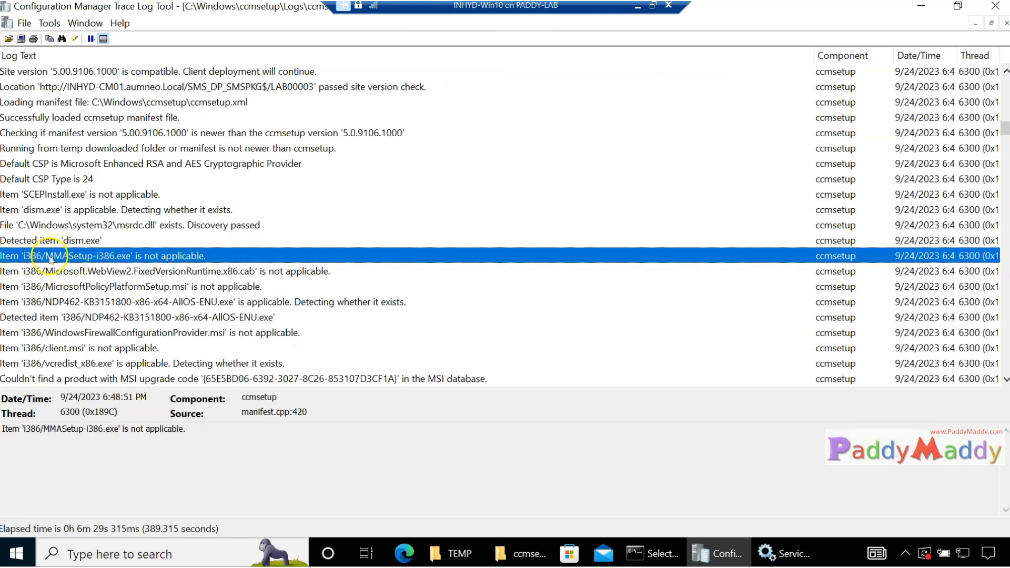
click(68, 273)
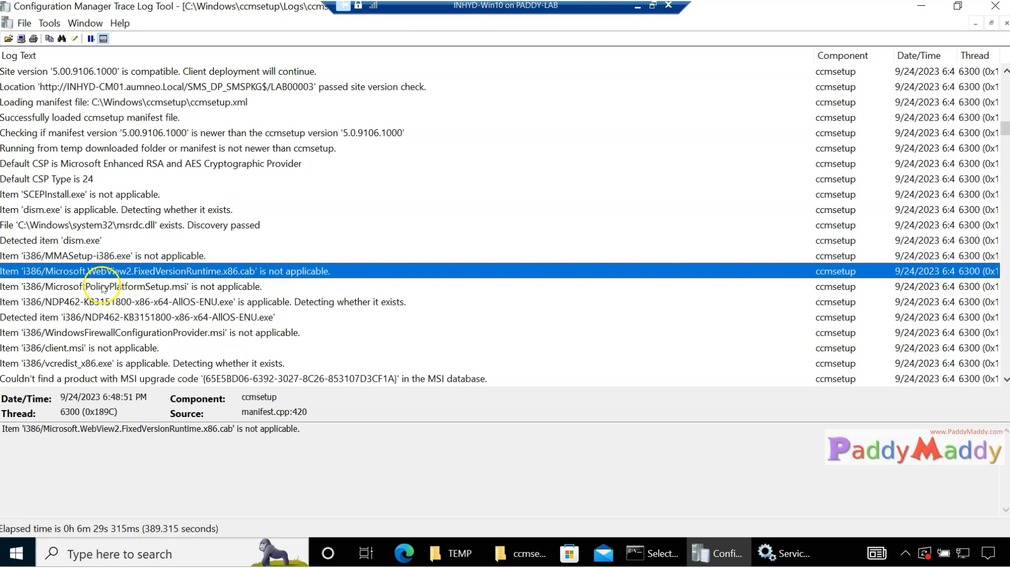
click(95, 287)
click(95, 304)
click(106, 318)
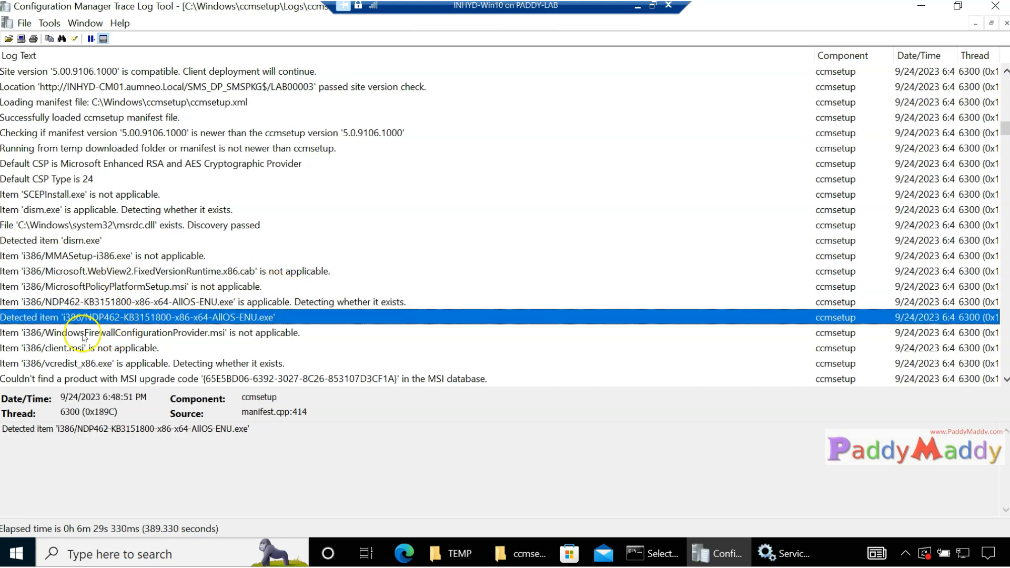
click(75, 333)
click(99, 364)
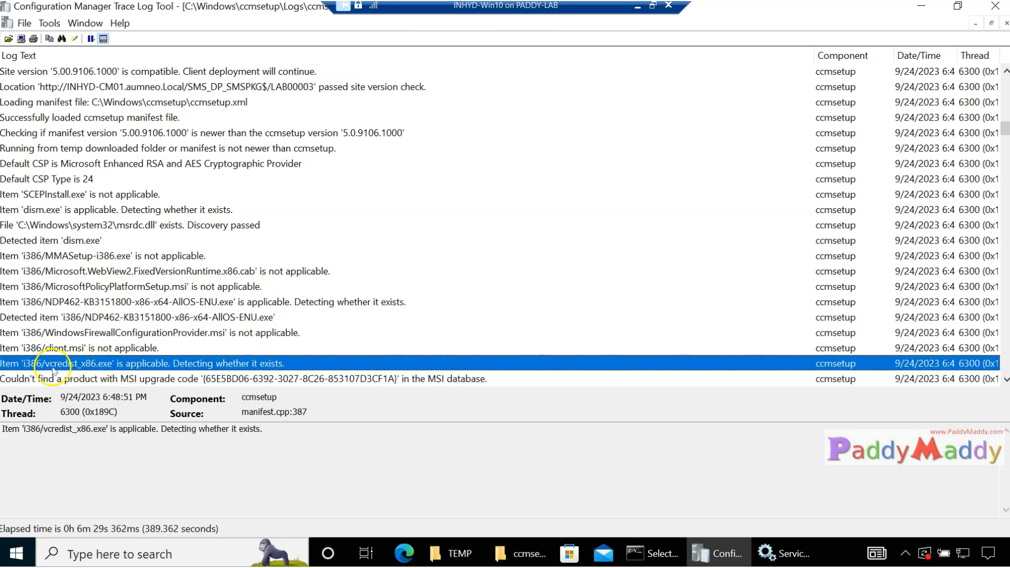
click(108, 333)
click(119, 287)
Bring up the C:\Windows\ccmsetup folder, clear its file selection, and move its window aside from the log text
scroll(119, 287, down, 2)
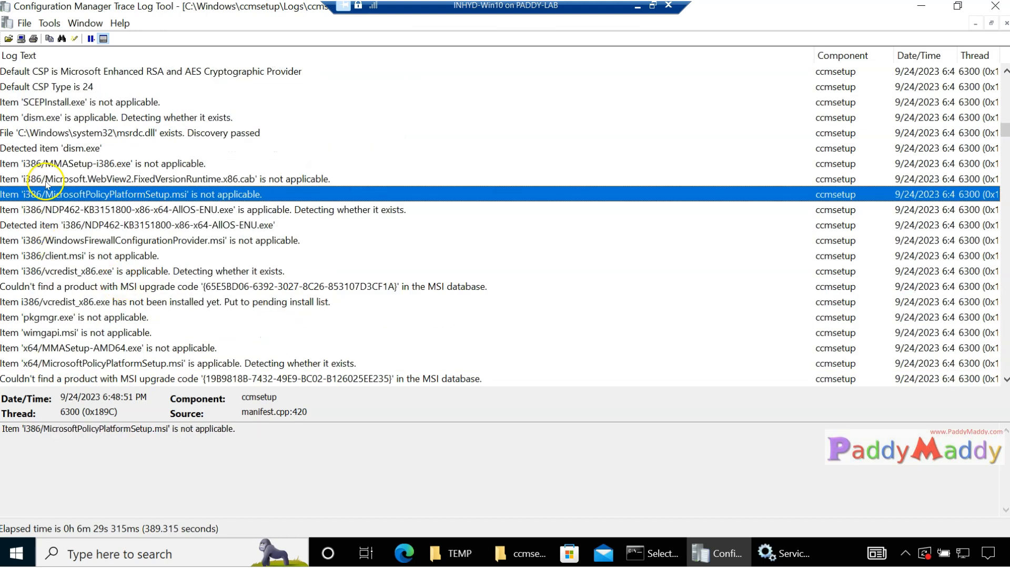
click(521, 554)
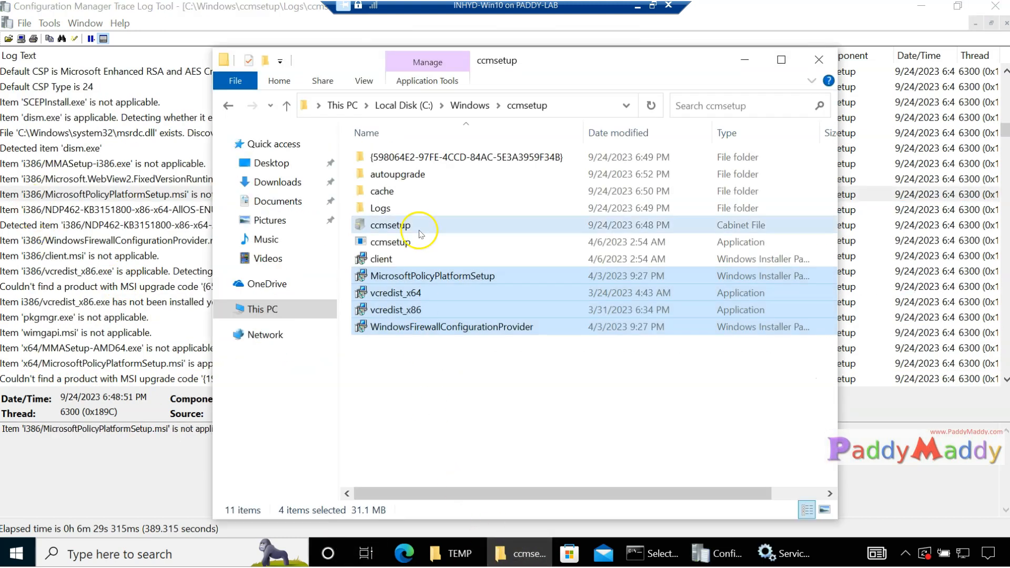
click(440, 413)
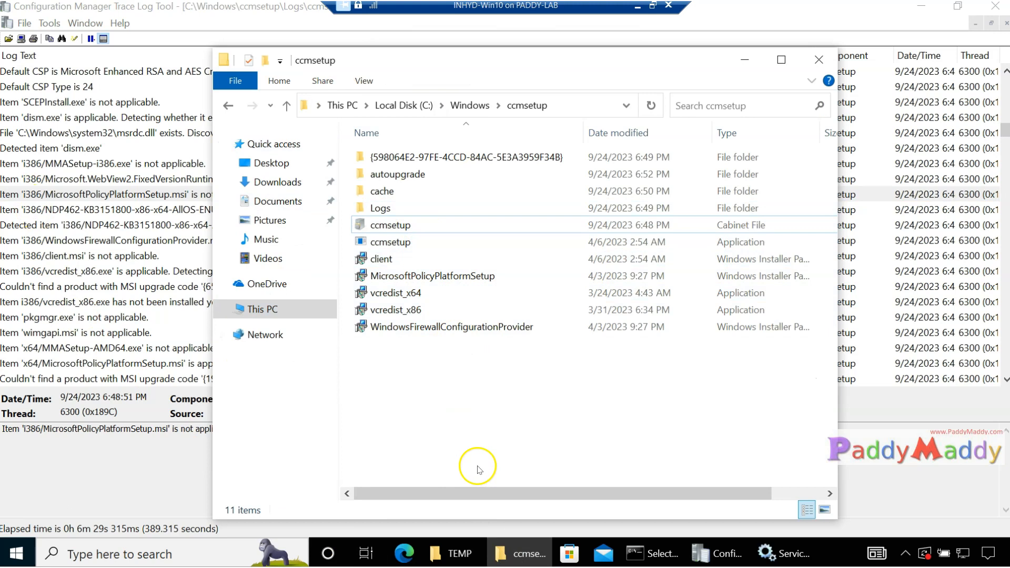
drag(338, 61, 514, 118)
Examine the ccmsetup log entries that put the x64 prerequisites and client.msi on the pending install list
click(111, 315)
scroll(171, 332, down, 8)
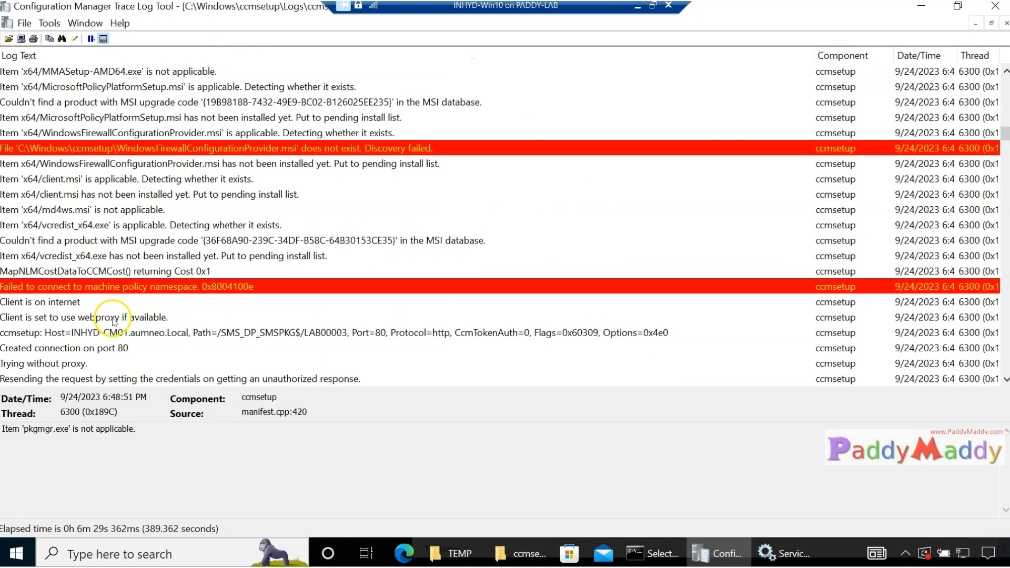
scroll(171, 332, up, 1)
Inspect the {598064E2-97FE-4CCD-84AC-5E3A3959F34B} and autoupgrade subfolders of C:\Windows\ccmsetup and go back to the ccmsetup folder
click(523, 553)
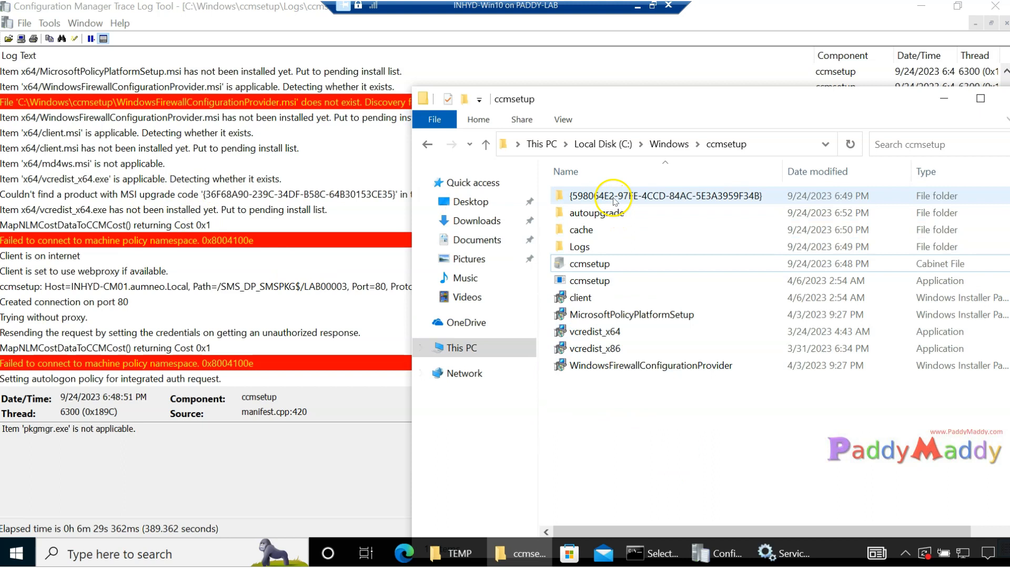
double_click(579, 200)
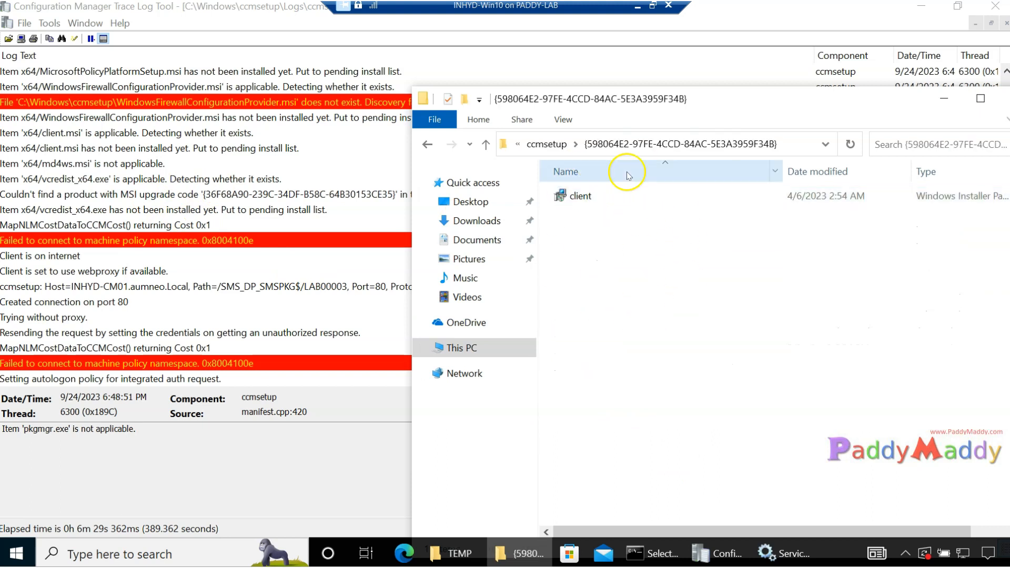
click(562, 153)
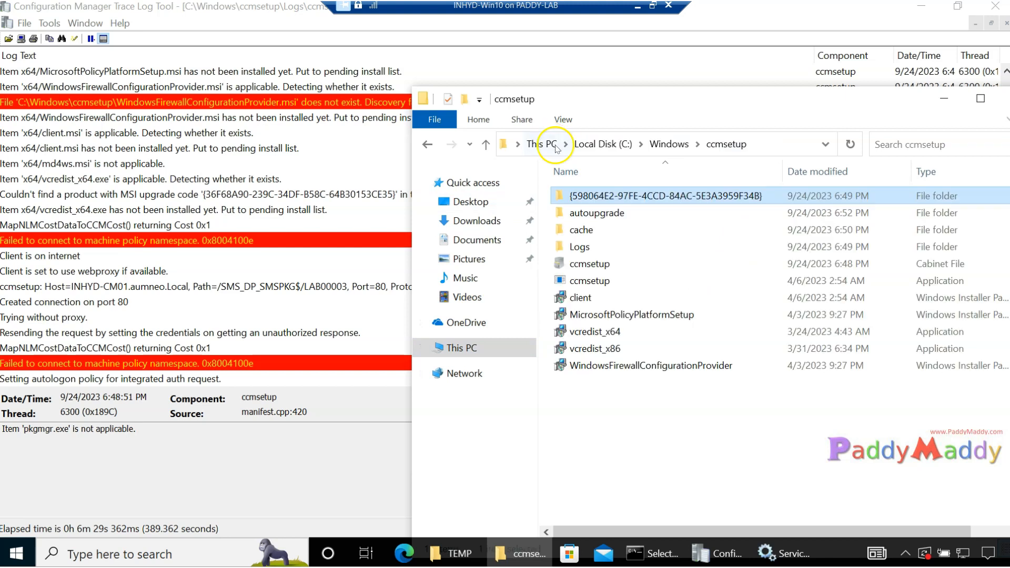
click(595, 218)
double_click(596, 218)
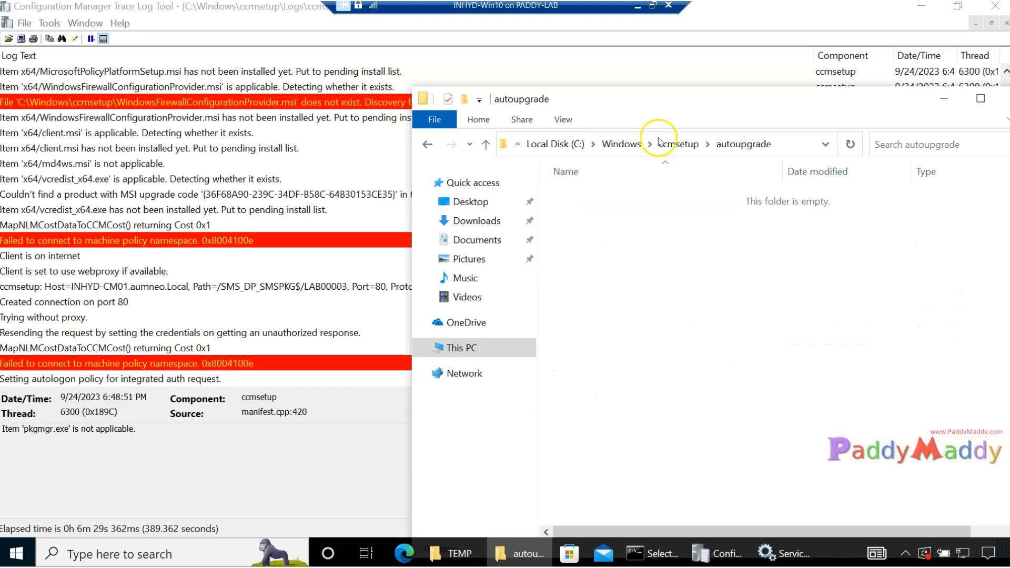
click(677, 145)
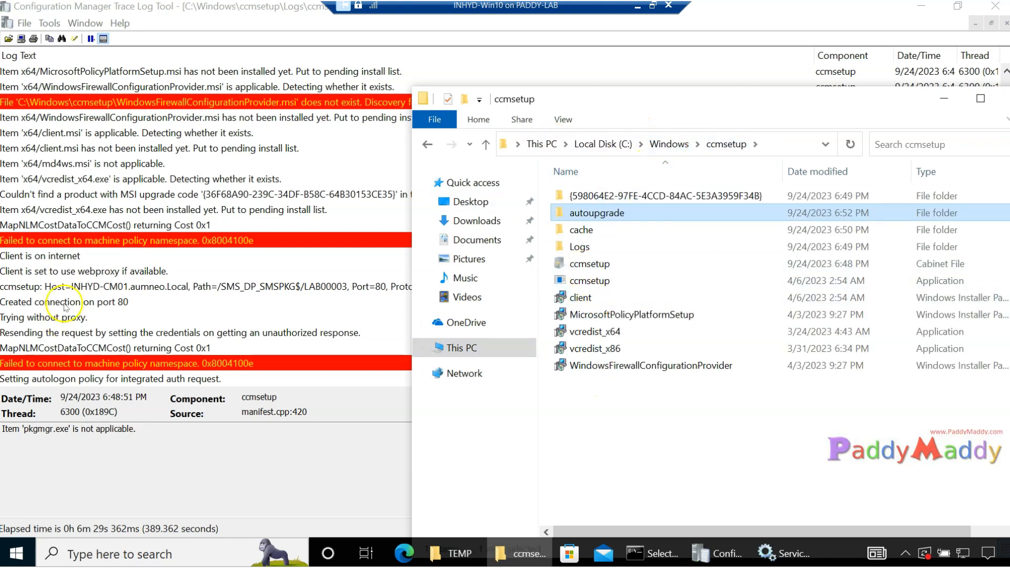
Return to the ccmsetup log, open the machine policy namespace error following the language pack check, and highlight its code 0x8004100e
click(106, 271)
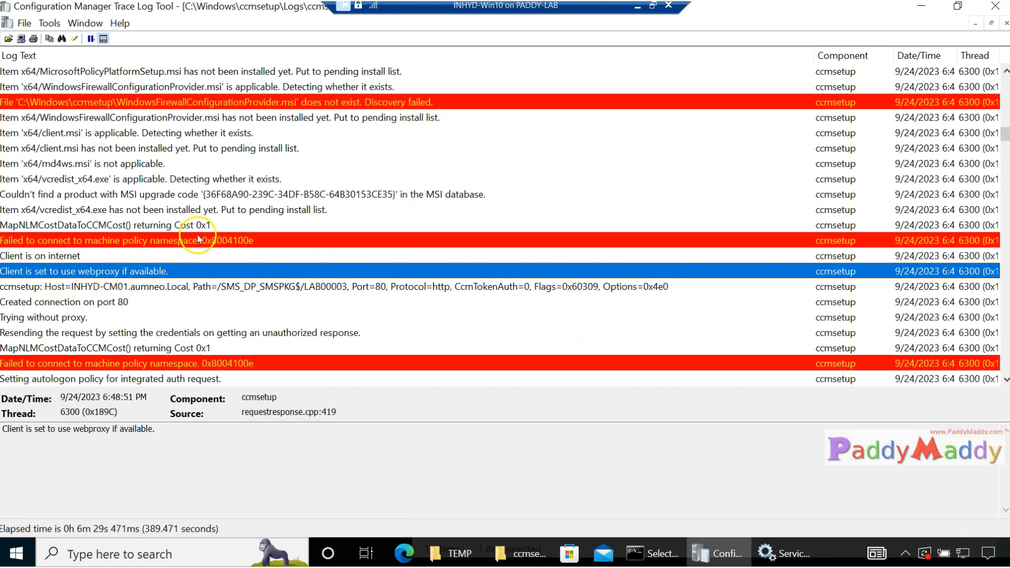
scroll(198, 234, down, 5)
scroll(252, 258, down, 6)
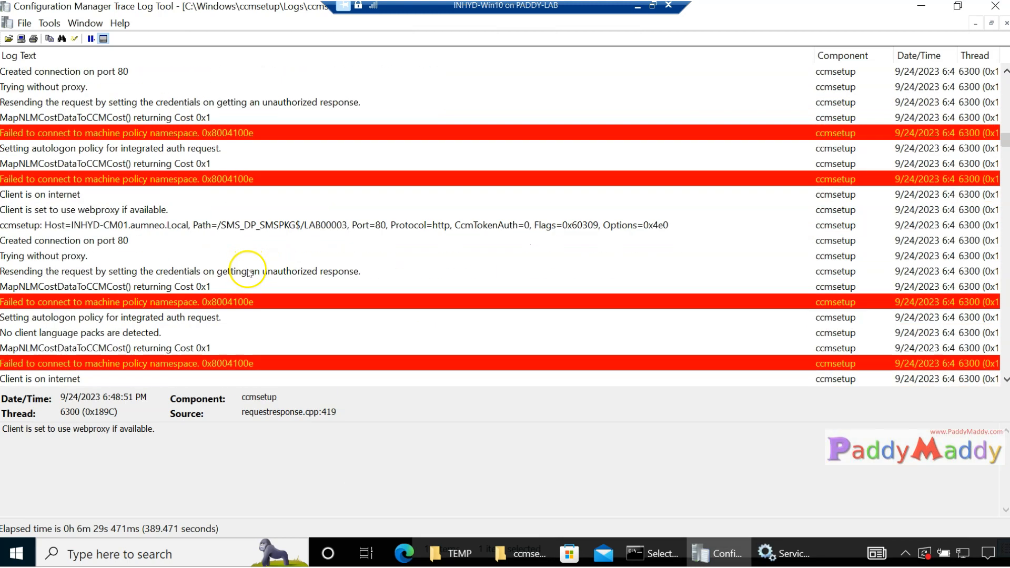
click(187, 331)
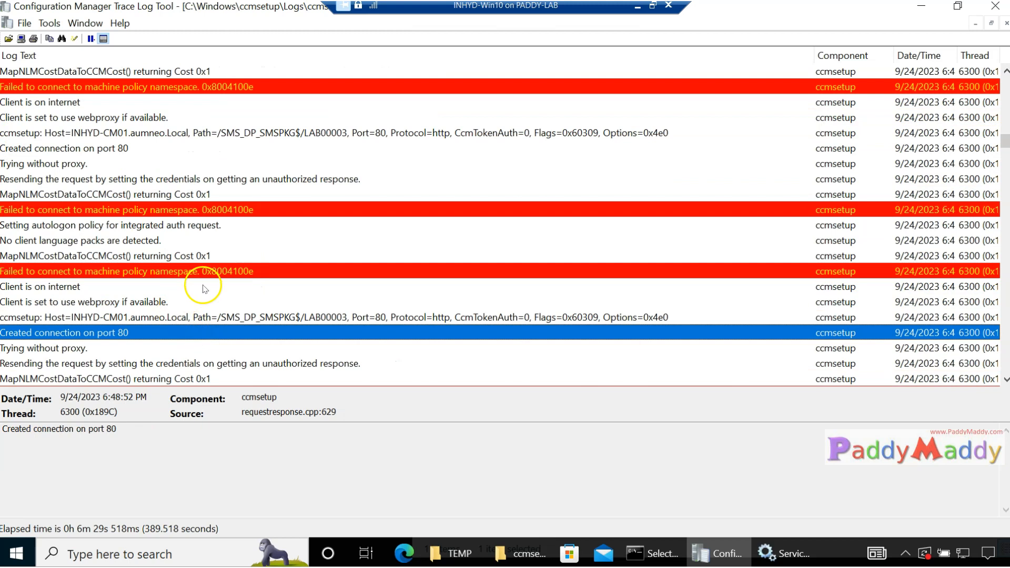
click(176, 271)
click(170, 210)
click(106, 272)
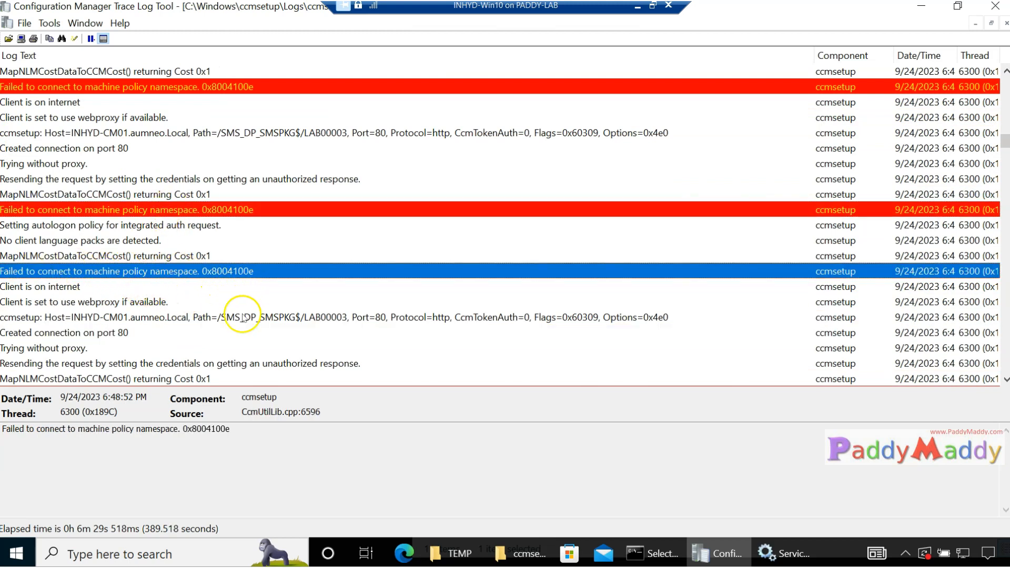
drag(185, 428, 237, 427)
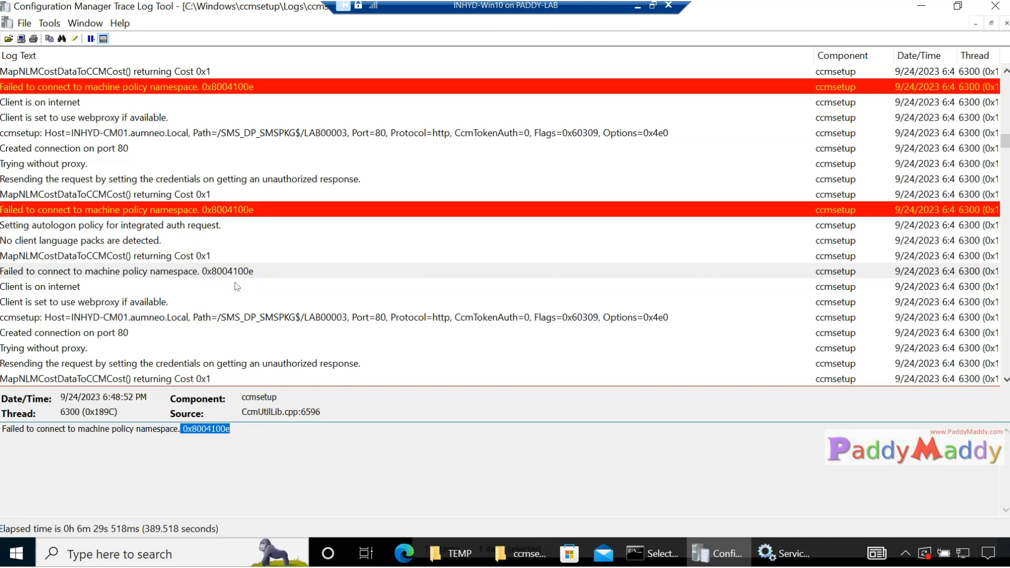
Compare the MapNLMCostDataToCCMCost entry with the repeated machine policy namespace errors around the client update check
click(218, 195)
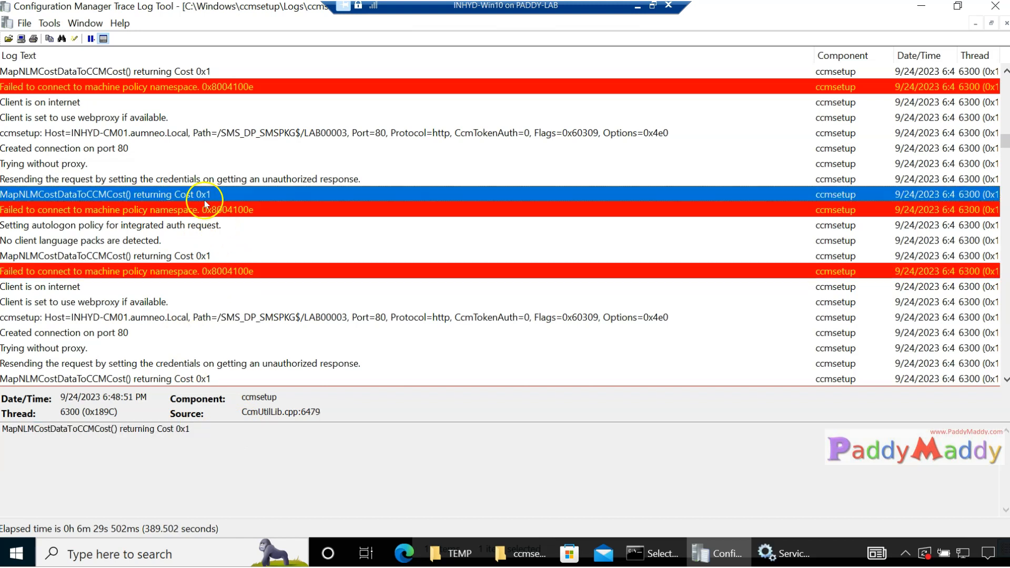
click(223, 273)
scroll(230, 278, down, 2)
scroll(230, 277, down, 1)
click(209, 257)
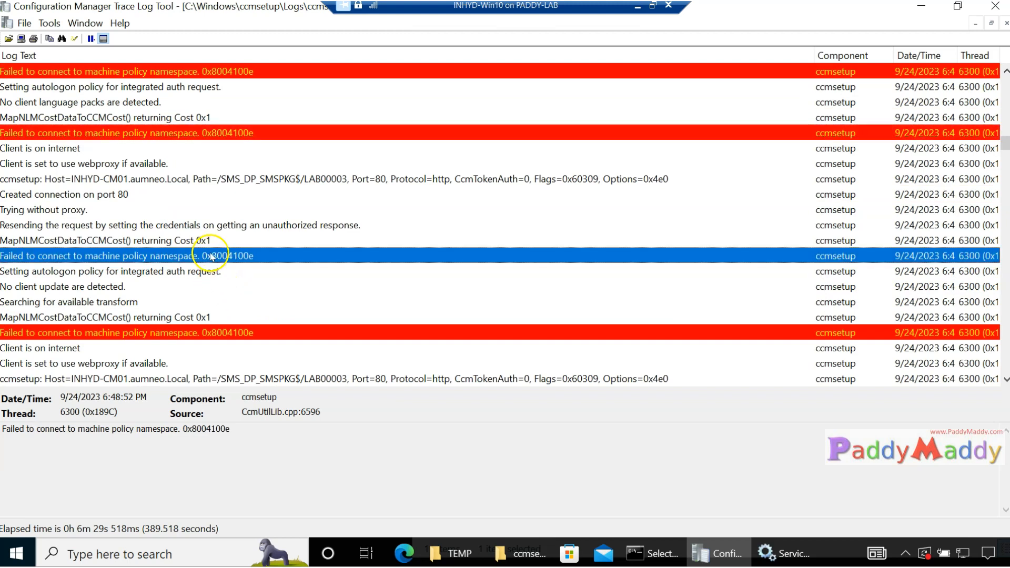
Examine the file check warnings for vcredist_x86.exe and vcredist_x64.exe in the ccmsetup log
scroll(211, 257, down, 6)
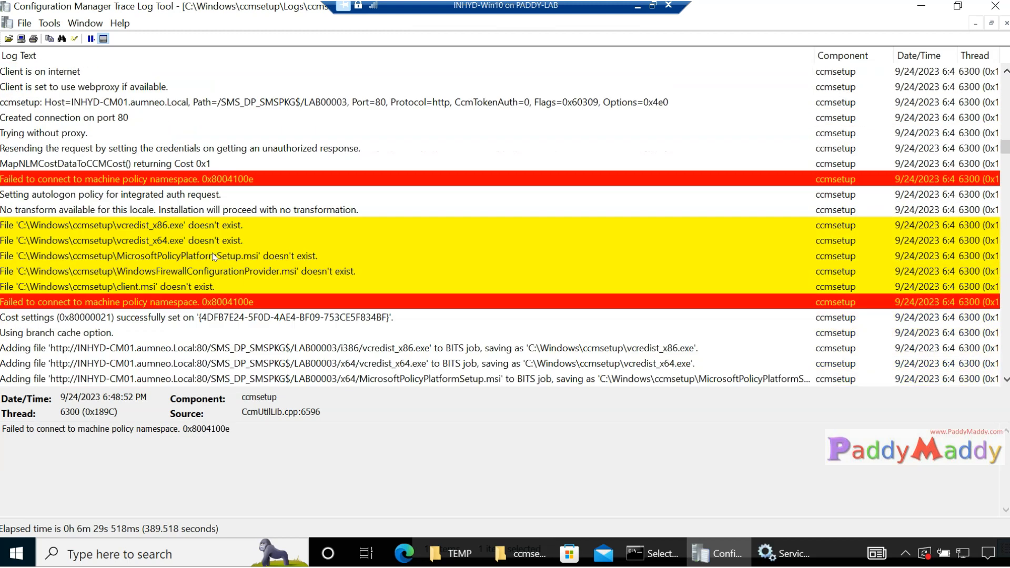
click(211, 226)
click(126, 242)
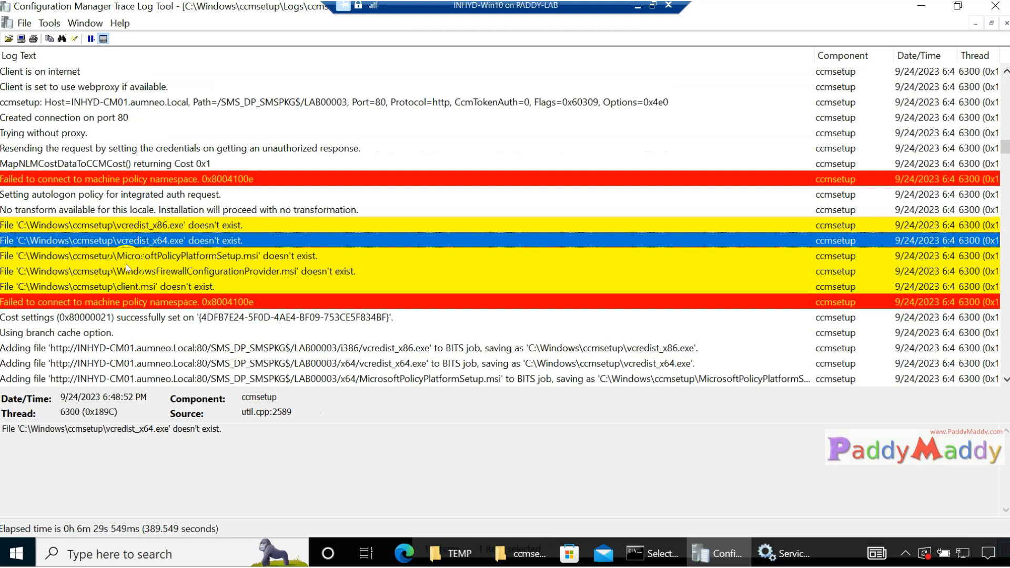
Examine the ccmsetup log's missing-file entries, from vcredist_x86.exe through client.msi
click(157, 226)
click(138, 348)
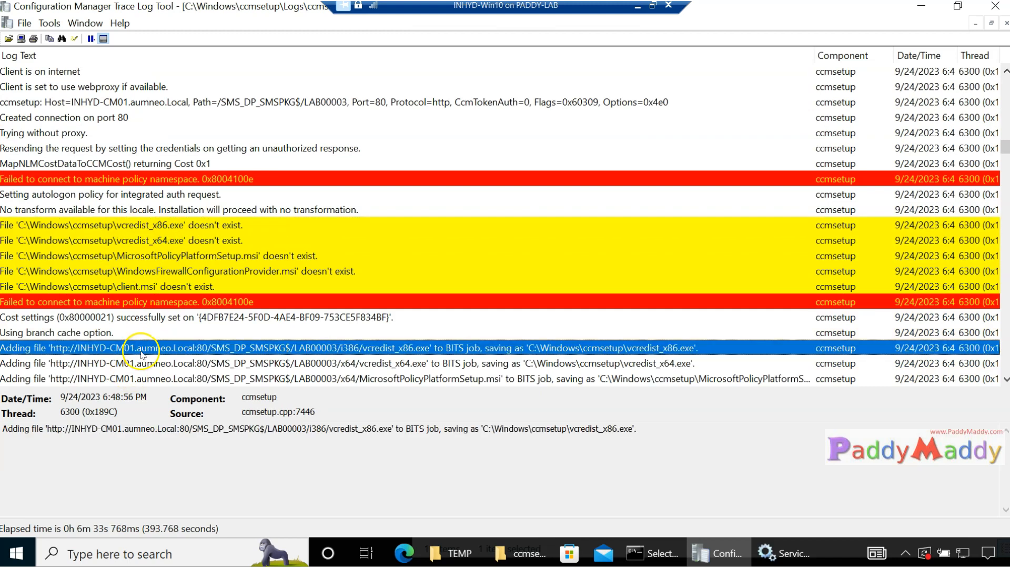
click(196, 226)
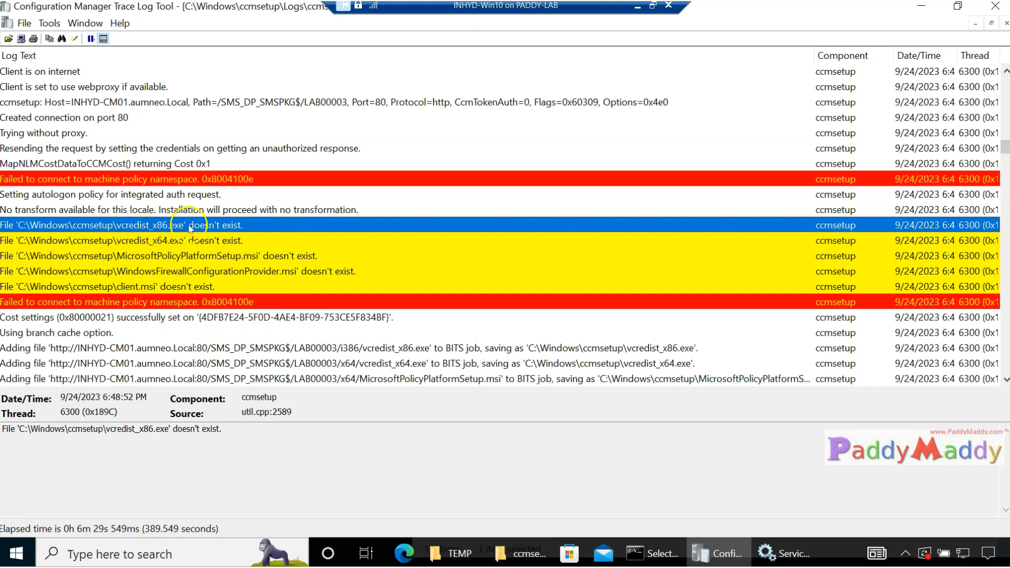
click(164, 241)
click(174, 226)
click(176, 259)
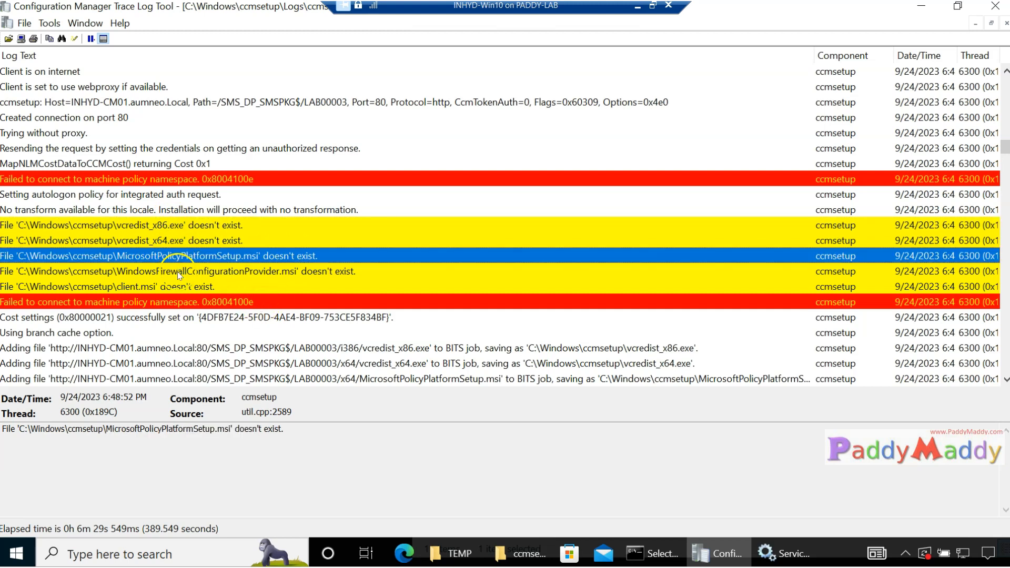
click(120, 275)
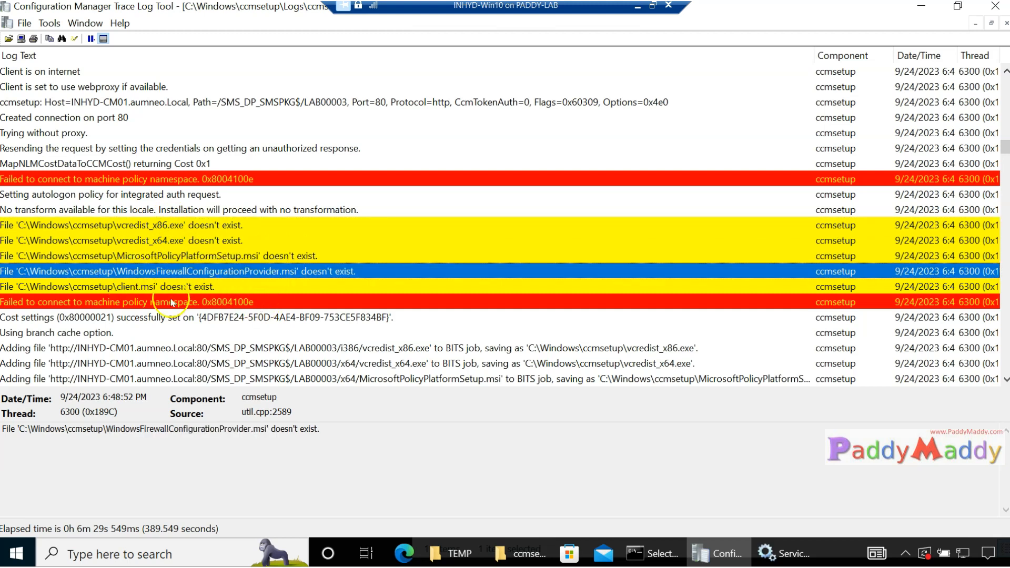
click(152, 288)
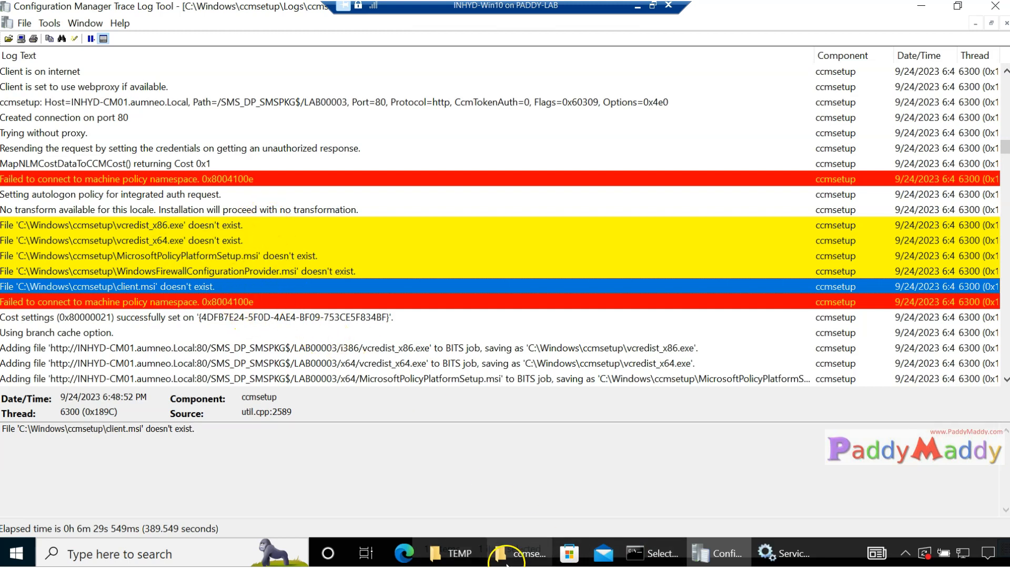
Inspect the details of the log entry adding vcredist_x86.exe to the BITS job by highlighting its source URL and path
click(366, 348)
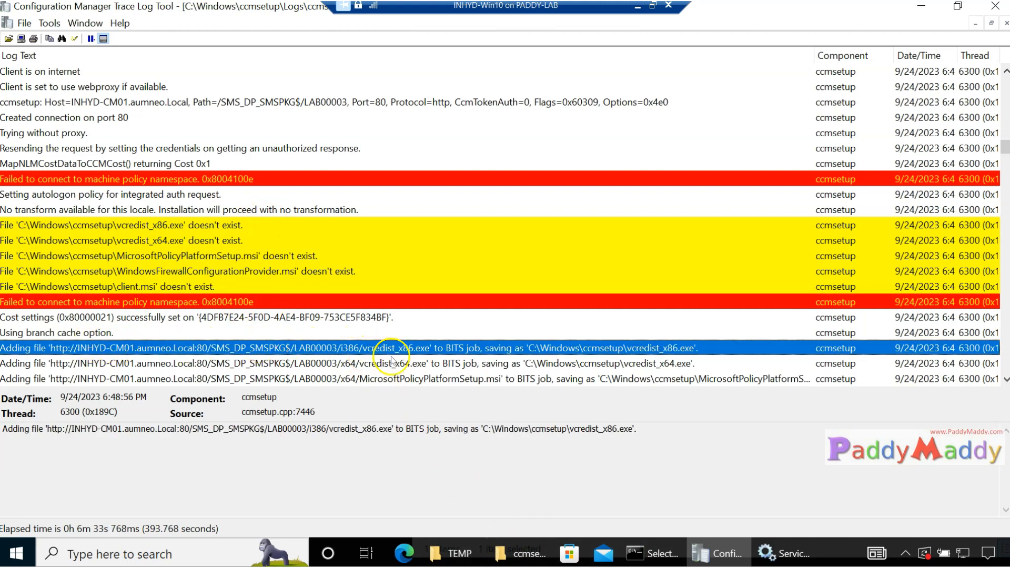
drag(42, 429, 440, 431)
click(426, 451)
Switch to Services, select Background Intelligent Transfer Service and maximize the window
click(757, 552)
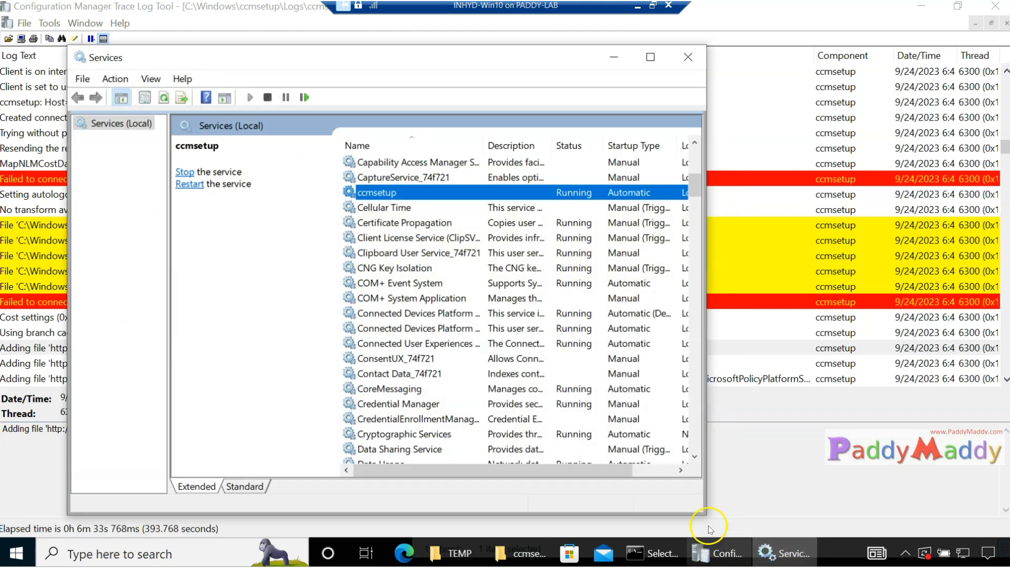
scroll(452, 283, up, 7)
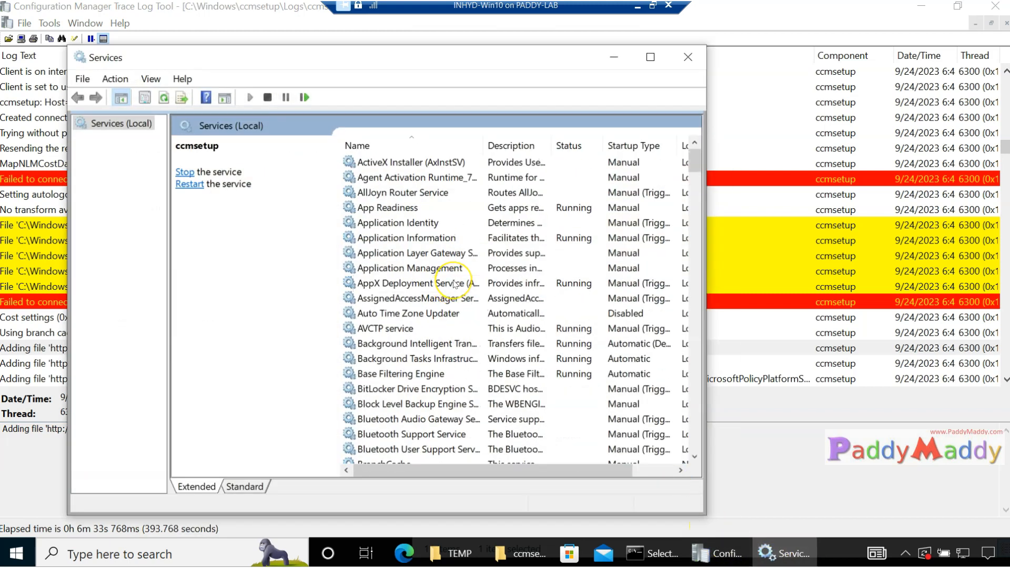
key(Home)
key(b)
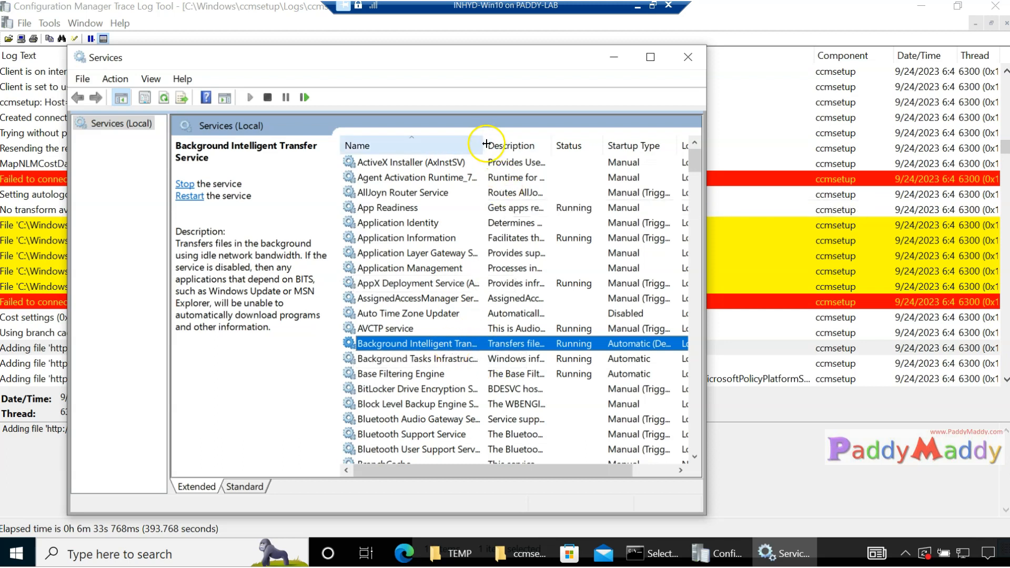
click(650, 57)
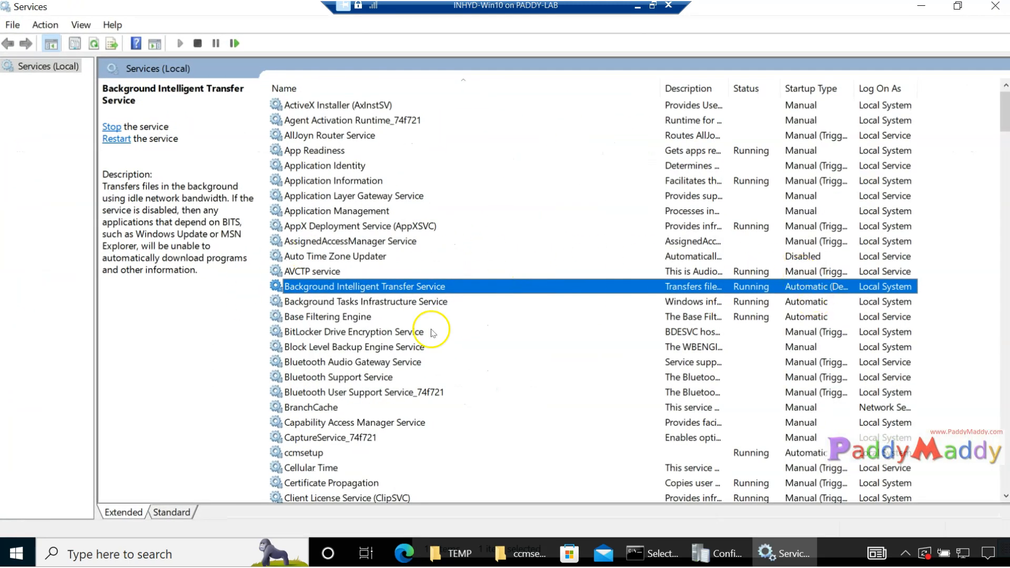
Switch to Command Prompt and review the BITSADMIN /LIST /ALLUSERS command, highlighting the /LIST option and the job count line
click(658, 559)
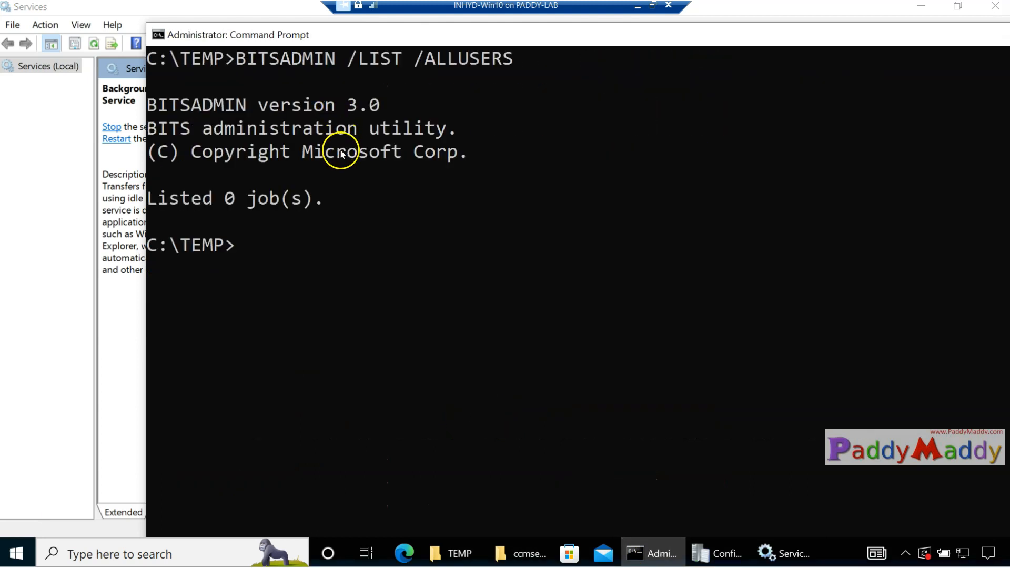
click(241, 58)
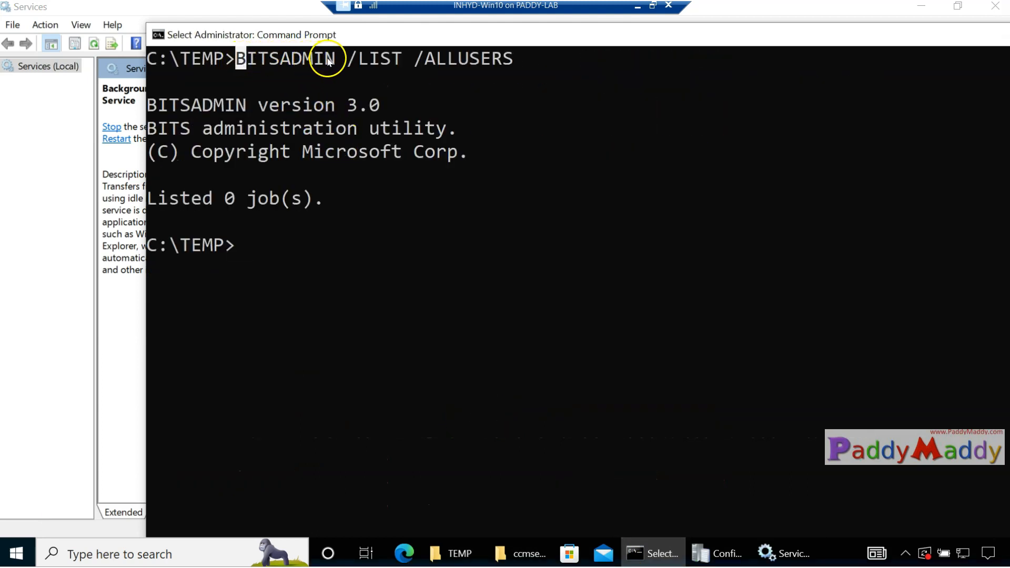
double_click(355, 59)
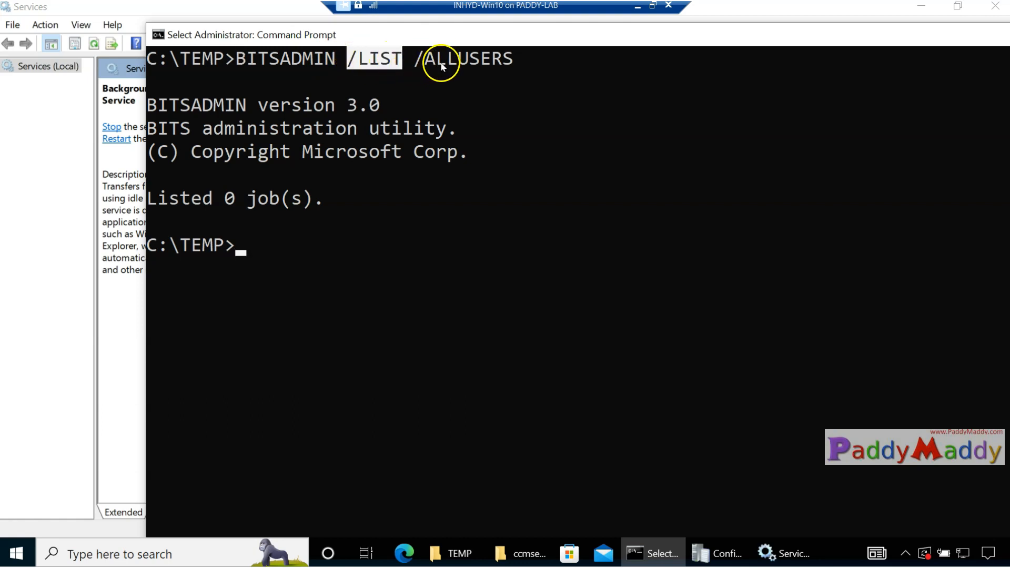
drag(152, 199, 318, 204)
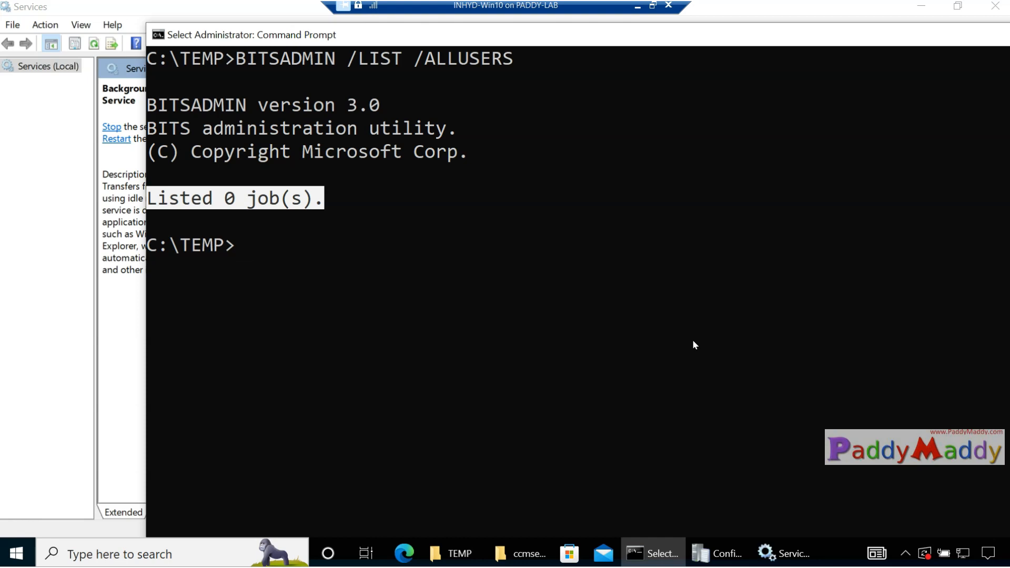
Switch back to Configuration Manager Trace Log Tool and examine the entries adding the client files to the BITS job, ending at client.msi
click(720, 553)
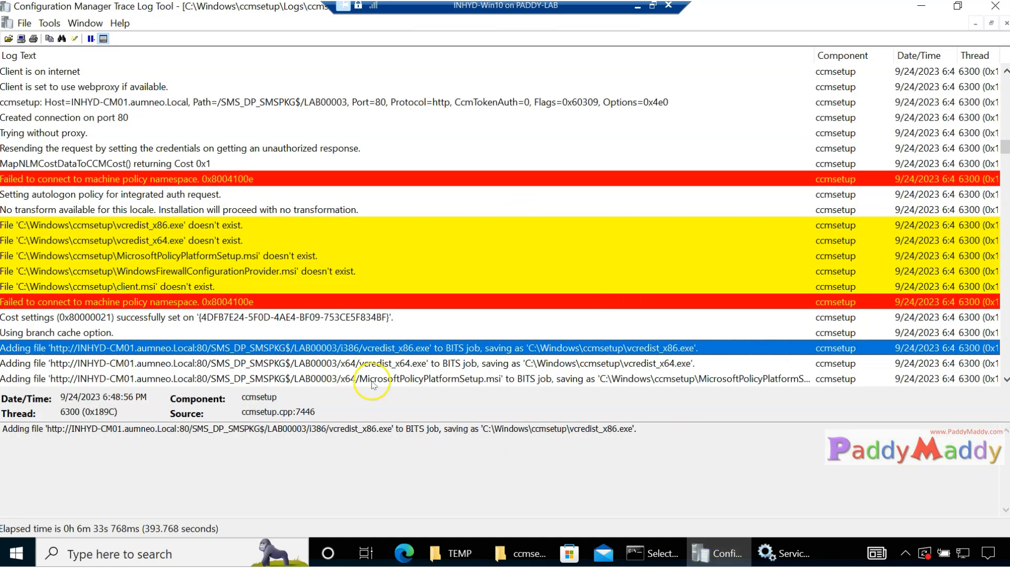
scroll(593, 305, down, 1)
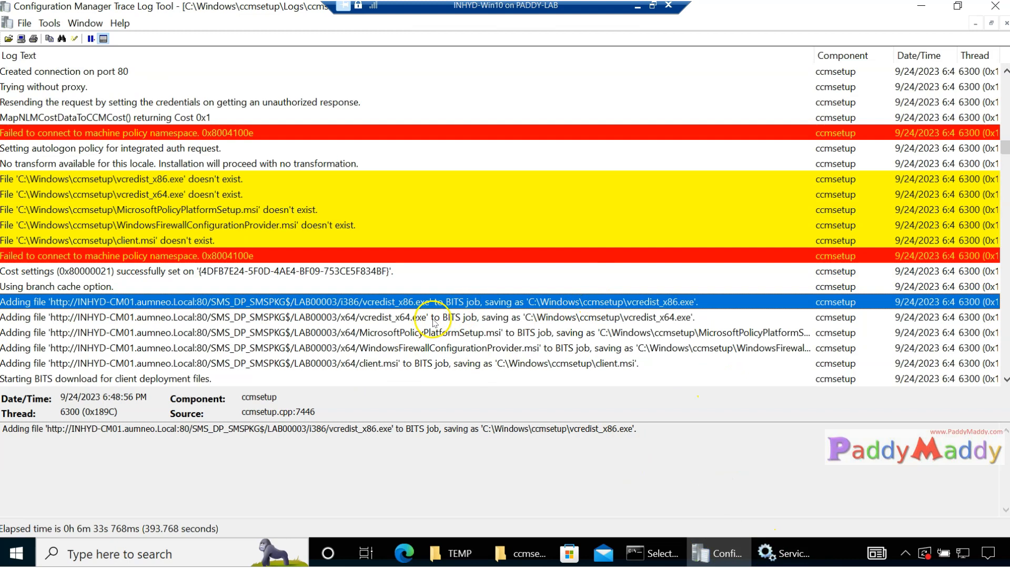
scroll(433, 322, down, 1)
click(512, 285)
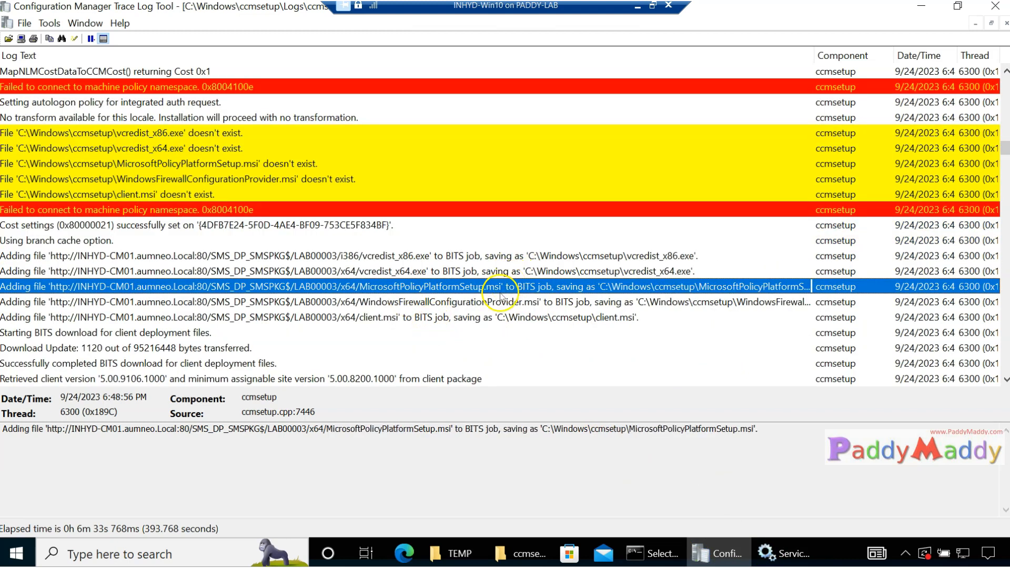
click(490, 314)
click(463, 301)
click(461, 286)
click(455, 271)
click(449, 257)
click(441, 287)
click(443, 303)
click(440, 318)
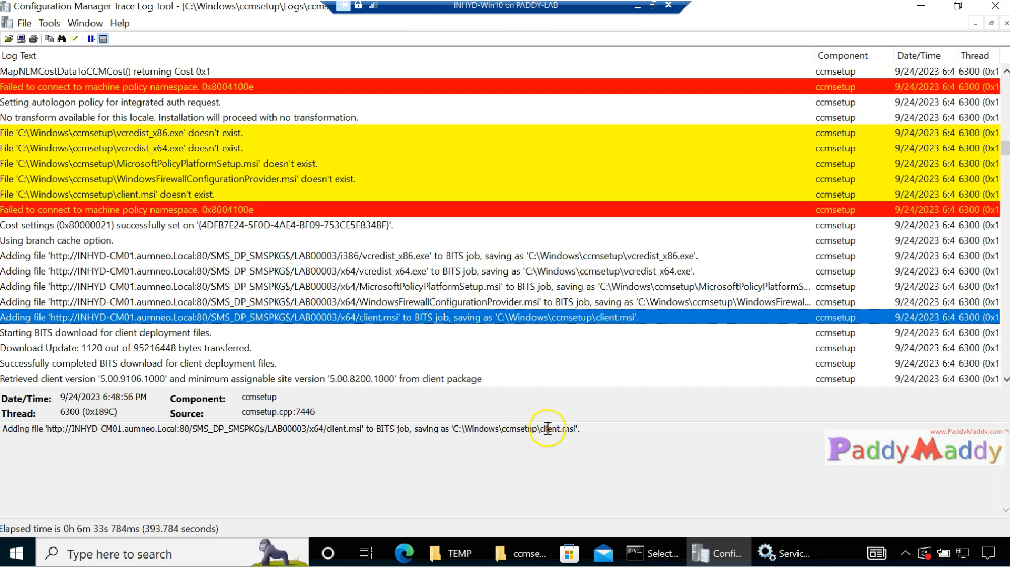
Highlight client.msi in its BITS job entry, and recheck Background Intelligent Transfer Service in Services before returning to the log
drag(540, 431, 622, 424)
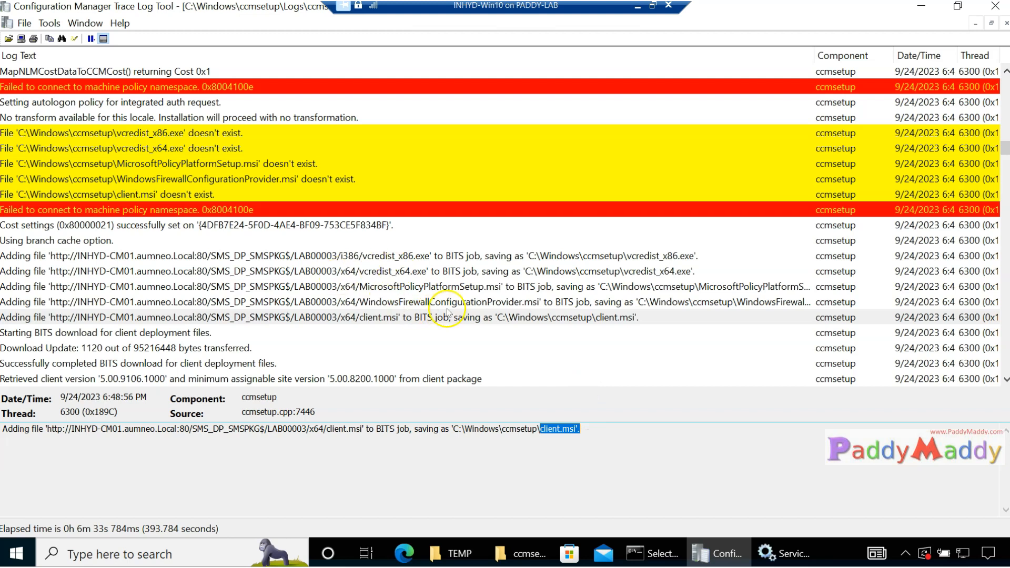
click(397, 319)
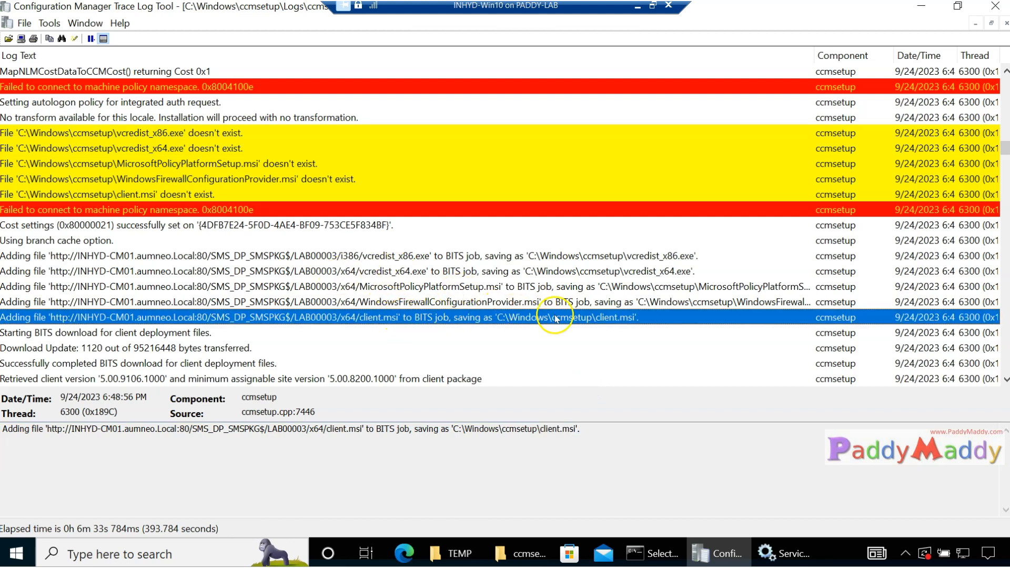
scroll(526, 317, down, 1)
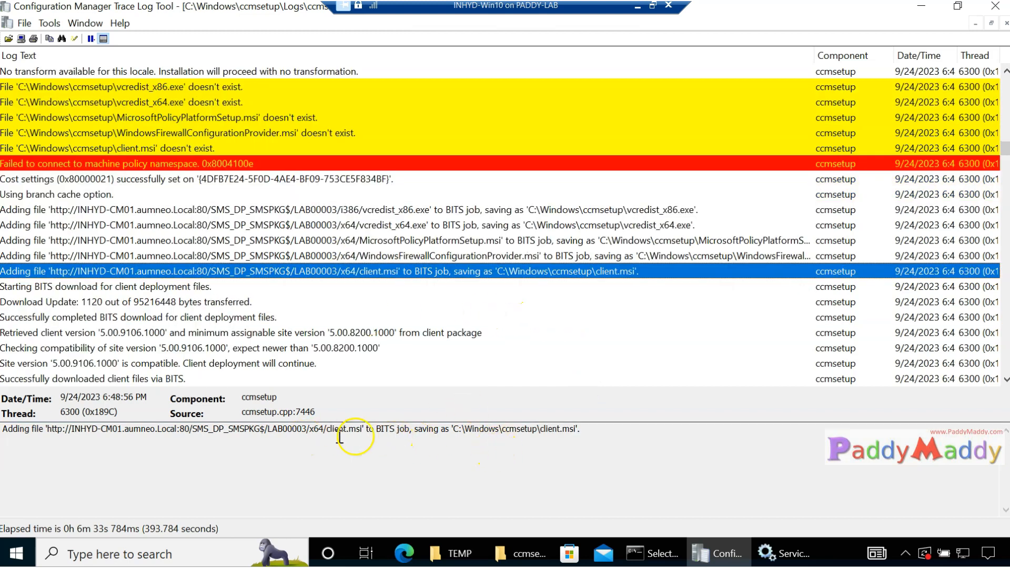
click(783, 553)
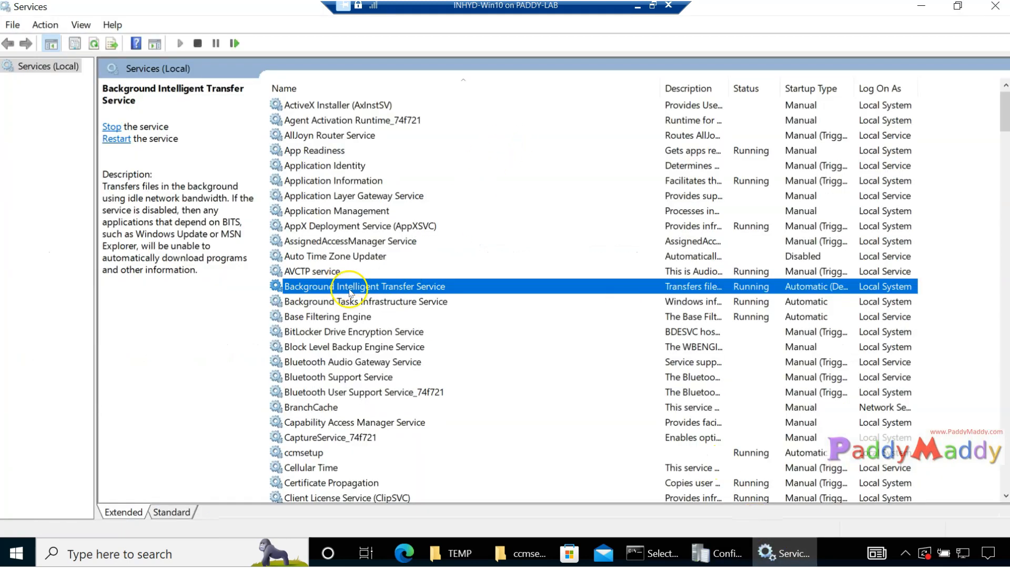
click(780, 555)
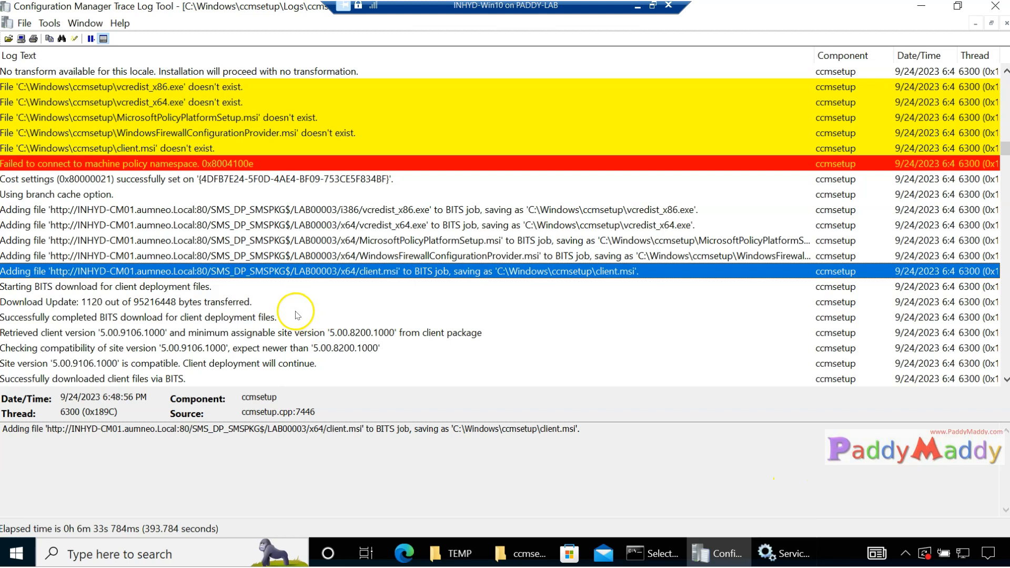
Step through the log's hash validation entries, from vcredist_x86.exe through client.msi
scroll(288, 302, down, 1)
scroll(291, 303, down, 1)
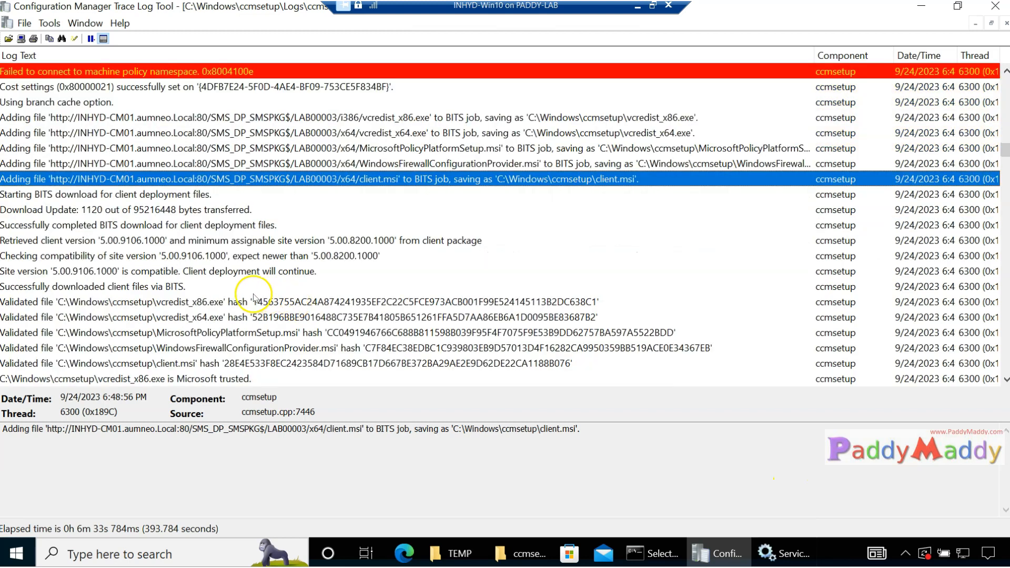
click(279, 303)
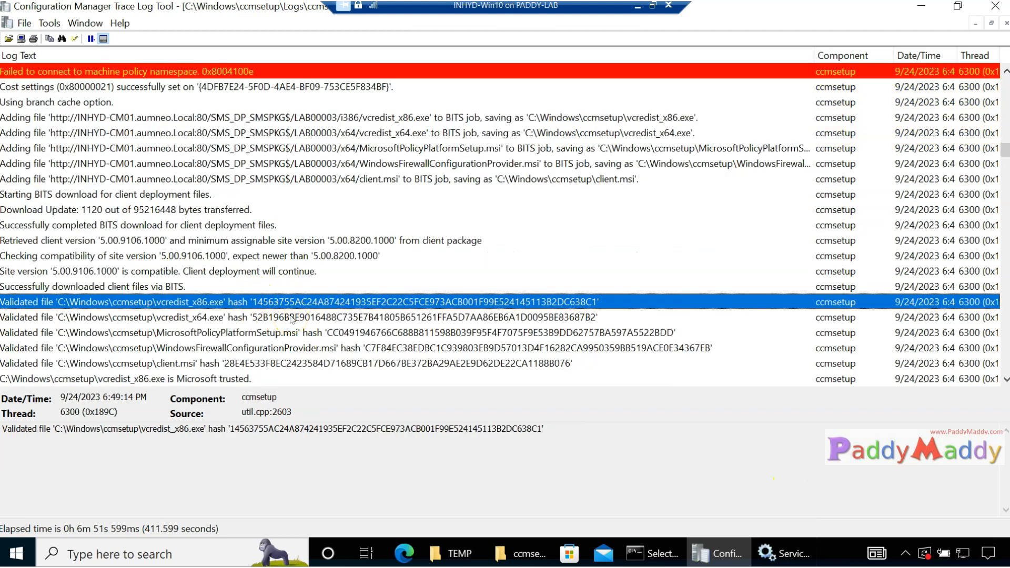
key(Down)
key(Down)
key(Down)
key(Down)
Review the log entries on installing vcredist_x86.exe and vcredist_x64.exe
scroll(310, 312, down, 2)
click(236, 300)
click(238, 331)
click(245, 359)
click(248, 347)
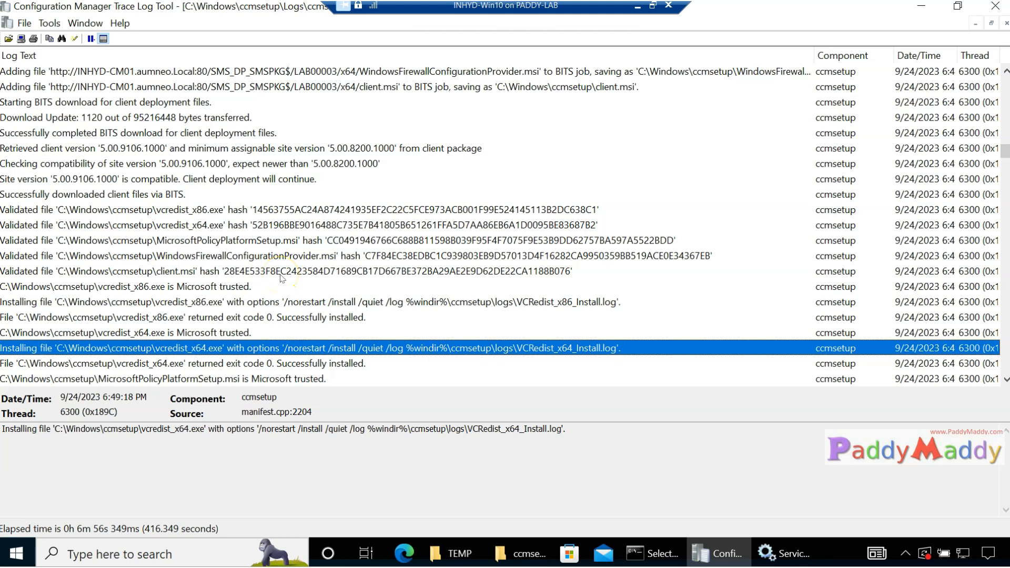
Examine the MSI Action entries of the MicrosoftPolicyPlatformSetup.msi installation, including those publishing WMI classes
scroll(282, 278, down, 8)
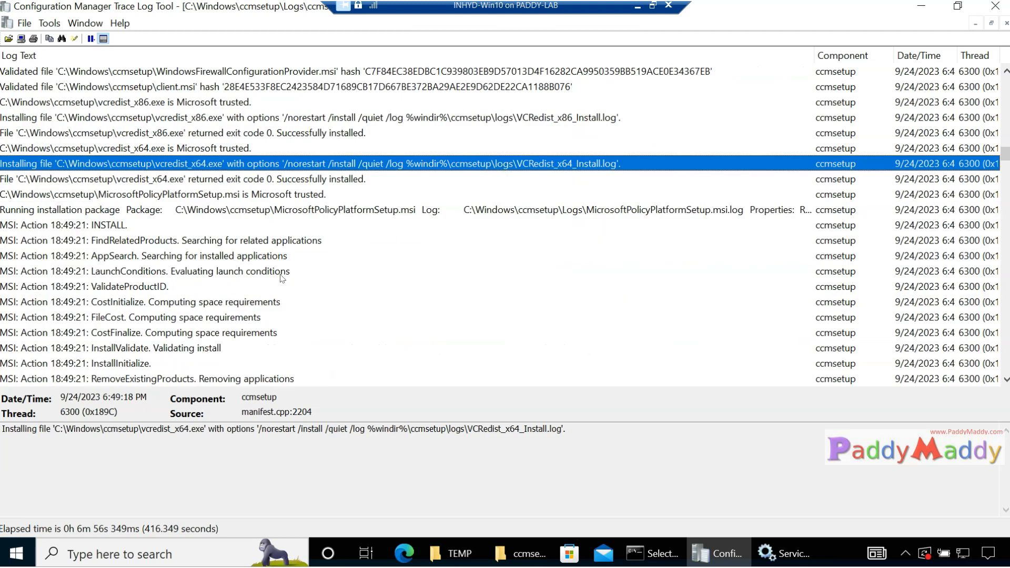
scroll(352, 297, down, 7)
click(300, 237)
scroll(245, 294, down, 5)
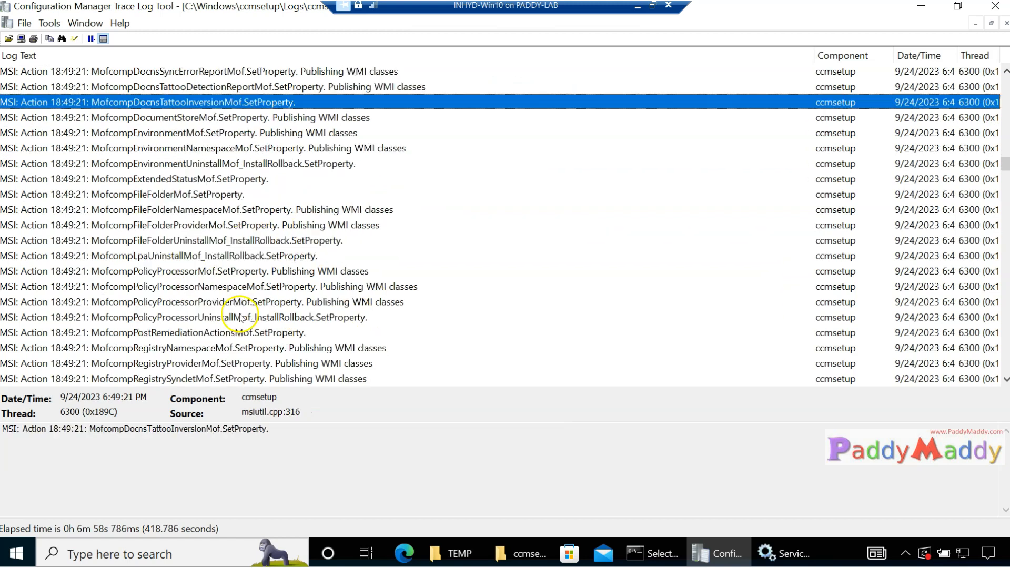
scroll(237, 320, down, 7)
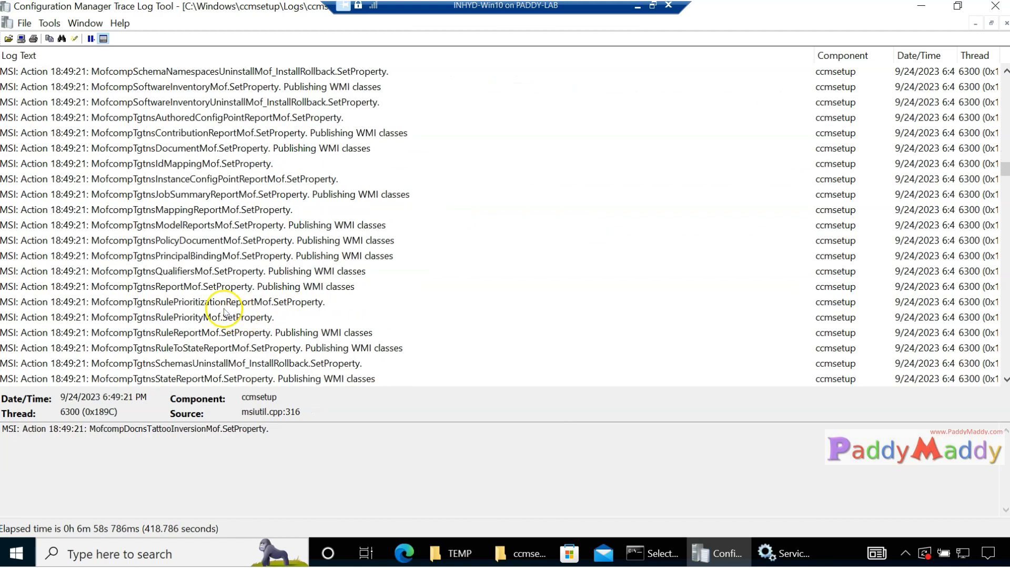
click(110, 259)
scroll(242, 253, up, 11)
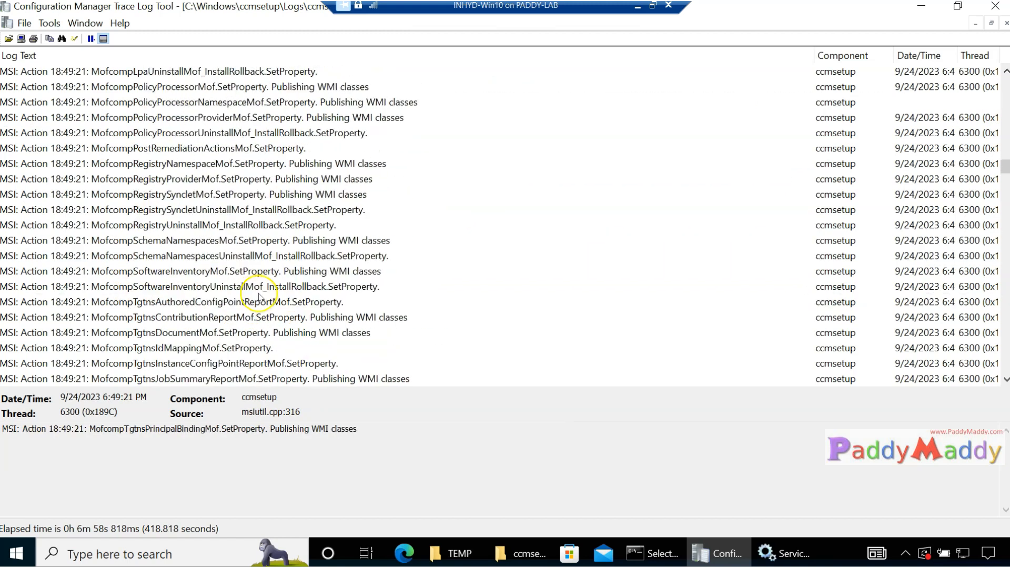
click(267, 240)
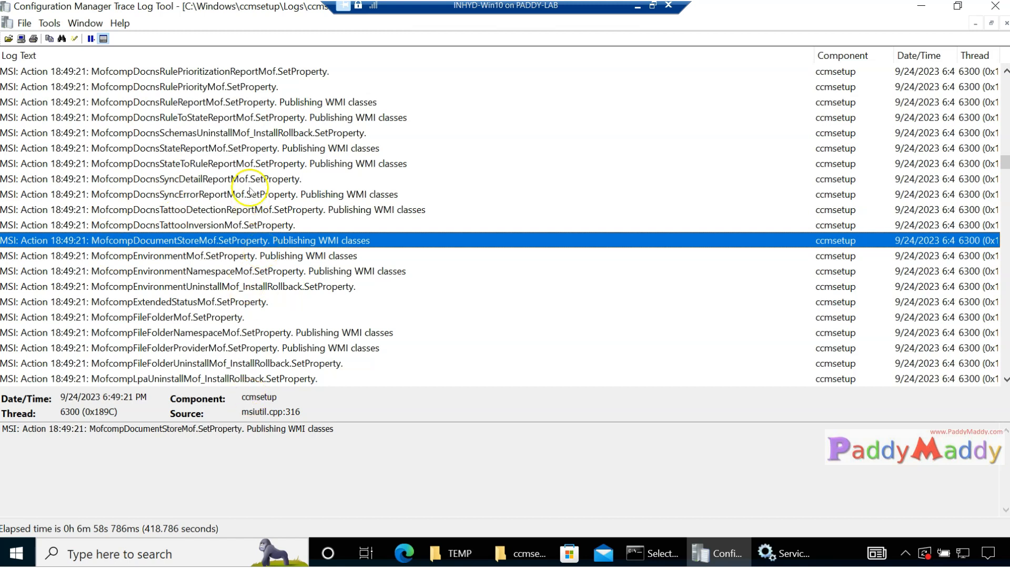
scroll(237, 316, down, 11)
scroll(228, 316, down, 15)
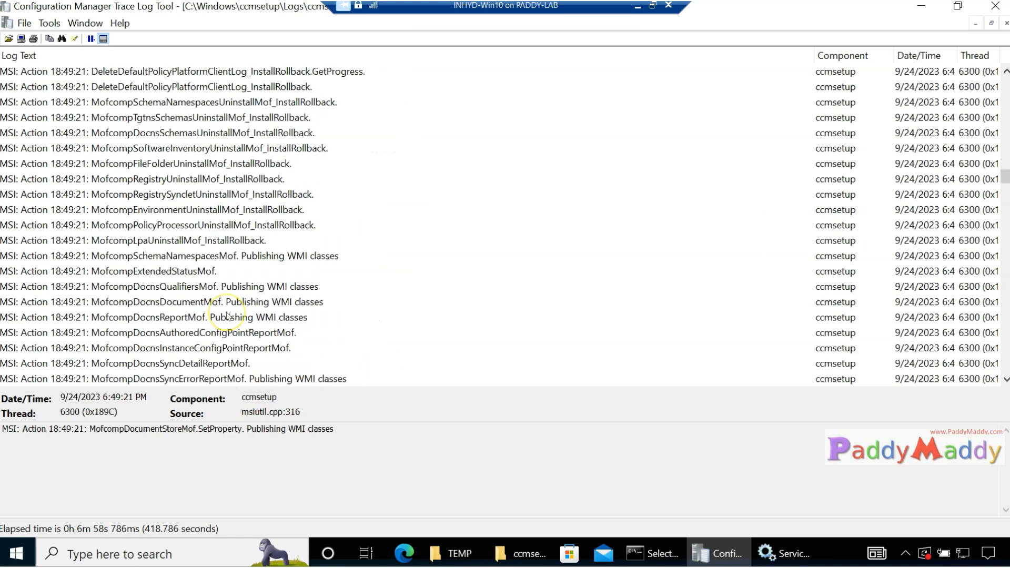
scroll(226, 315, down, 8)
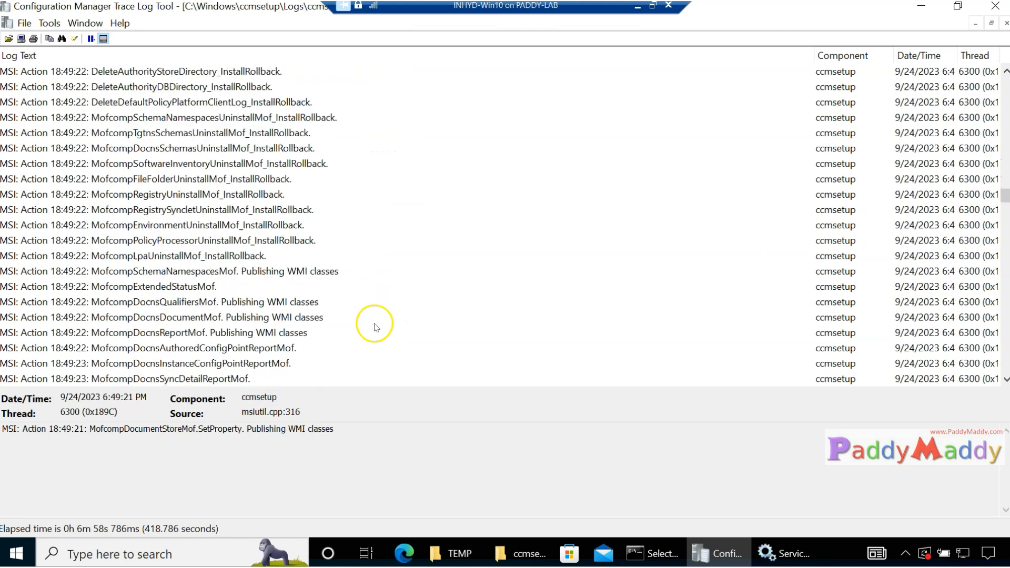
Go to the end of the ccmsetup log and review the closing MSI actions, selecting the CcmStartService entry
drag(1005, 205, 1005, 365)
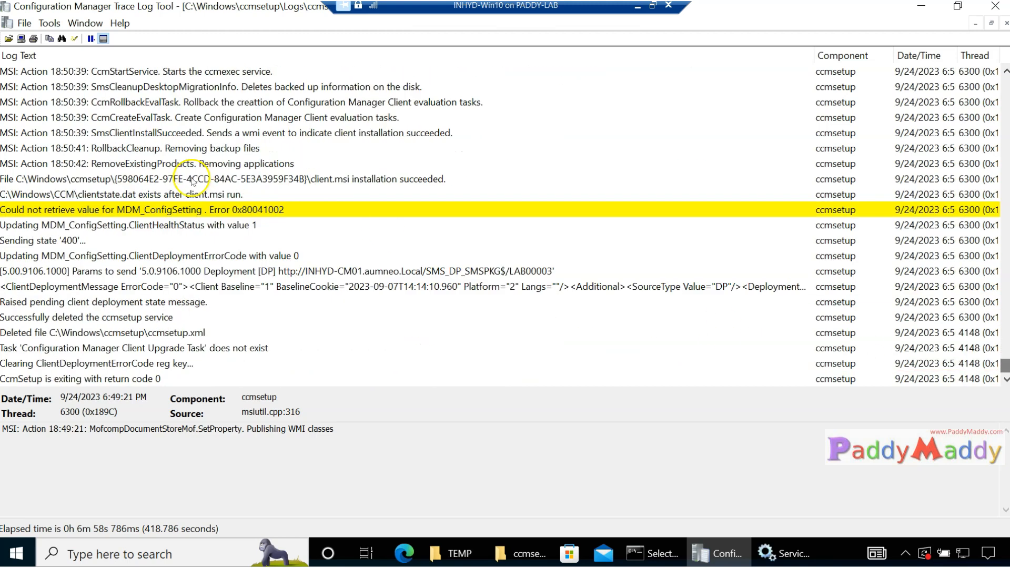
scroll(180, 182, up, 3)
click(209, 103)
click(223, 180)
click(214, 240)
click(138, 287)
click(152, 210)
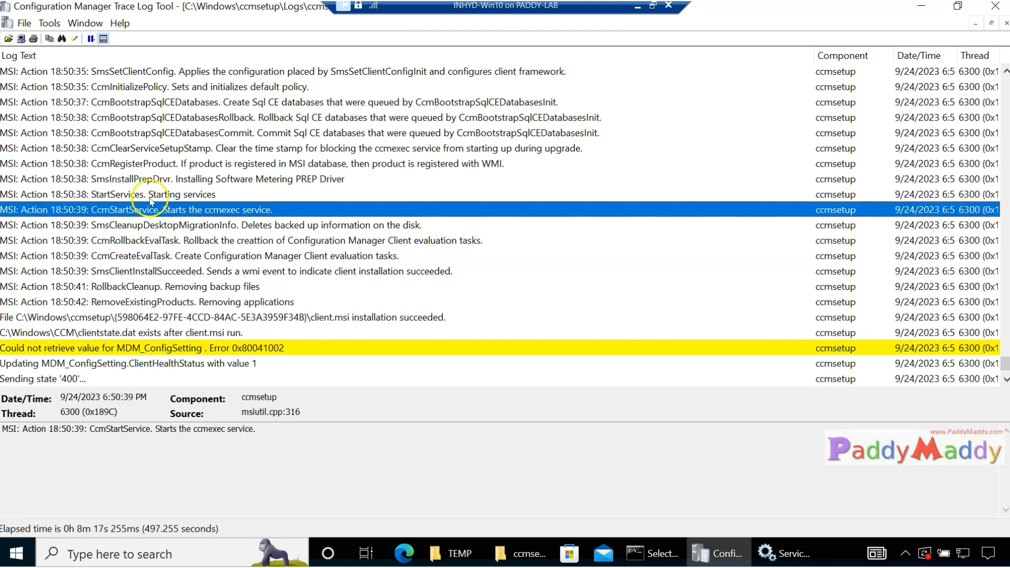
Review the SmsInstallPrepDrvr, StartServices and CcmStartService entries in the ccmsetup log
click(155, 179)
click(155, 195)
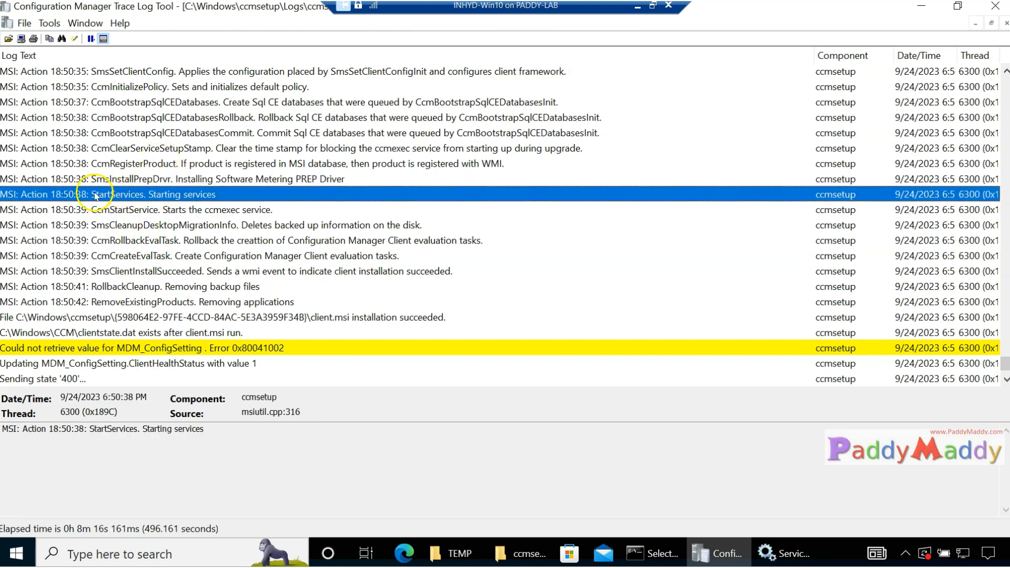
click(207, 209)
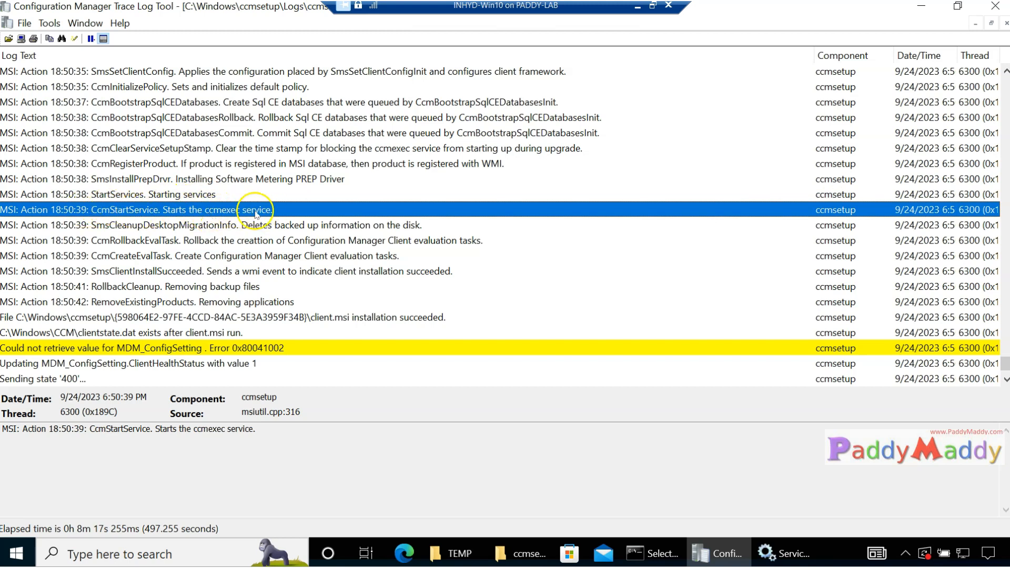
Switch to Services, try to open the ccmsetup service's properties, and refresh the service list
click(777, 553)
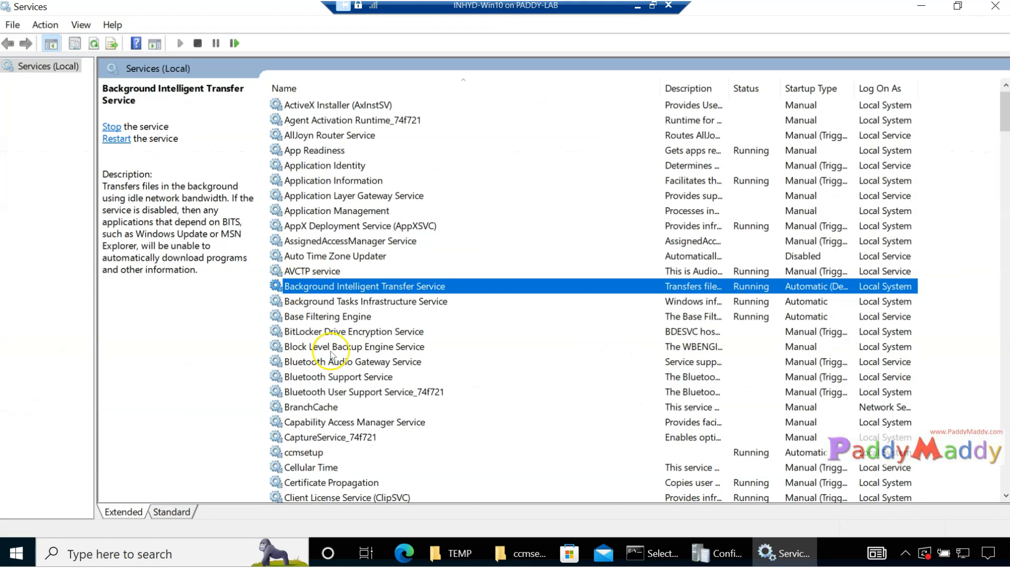
scroll(330, 355, down, 2)
click(316, 363)
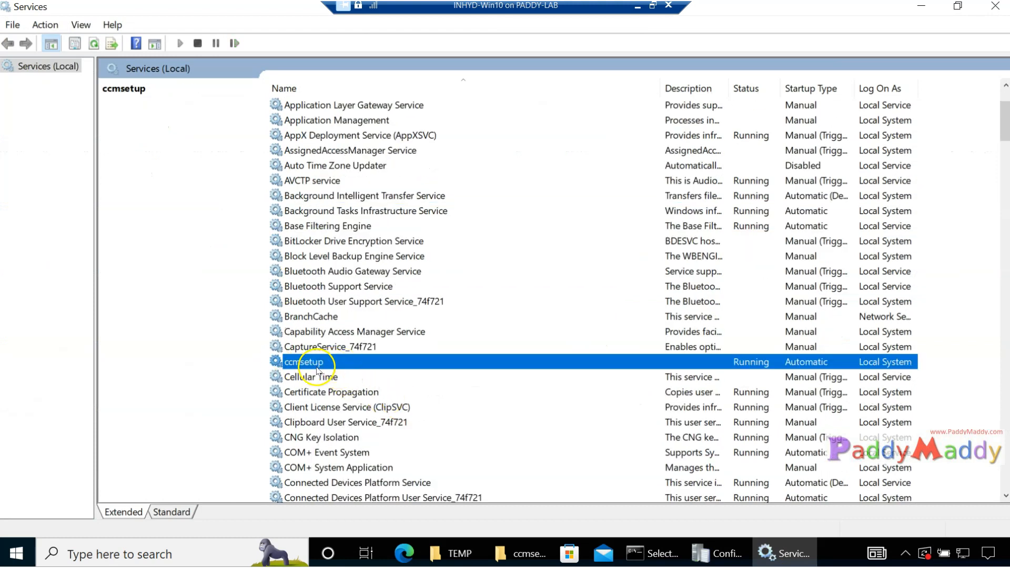
double_click(427, 363)
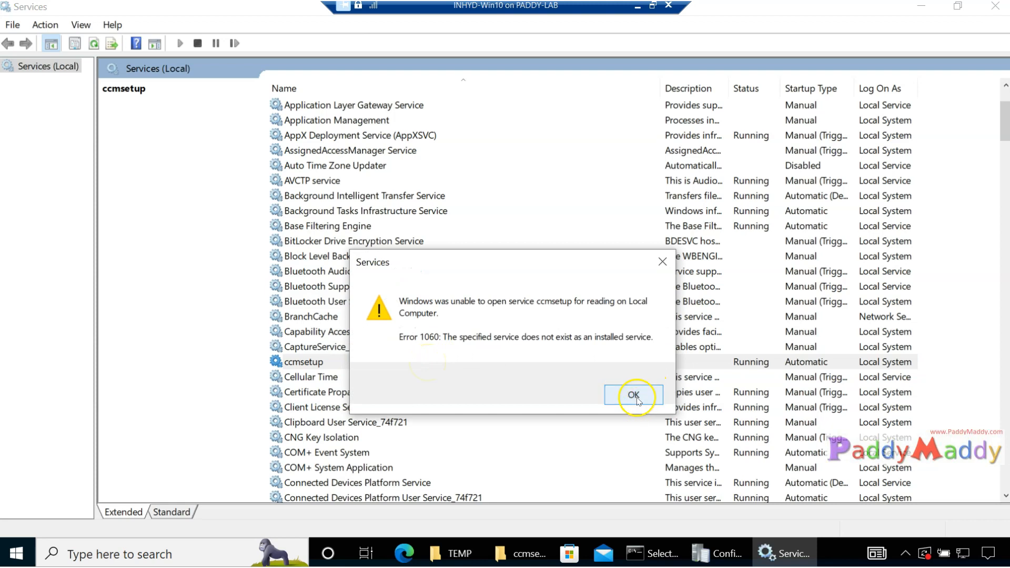
click(638, 394)
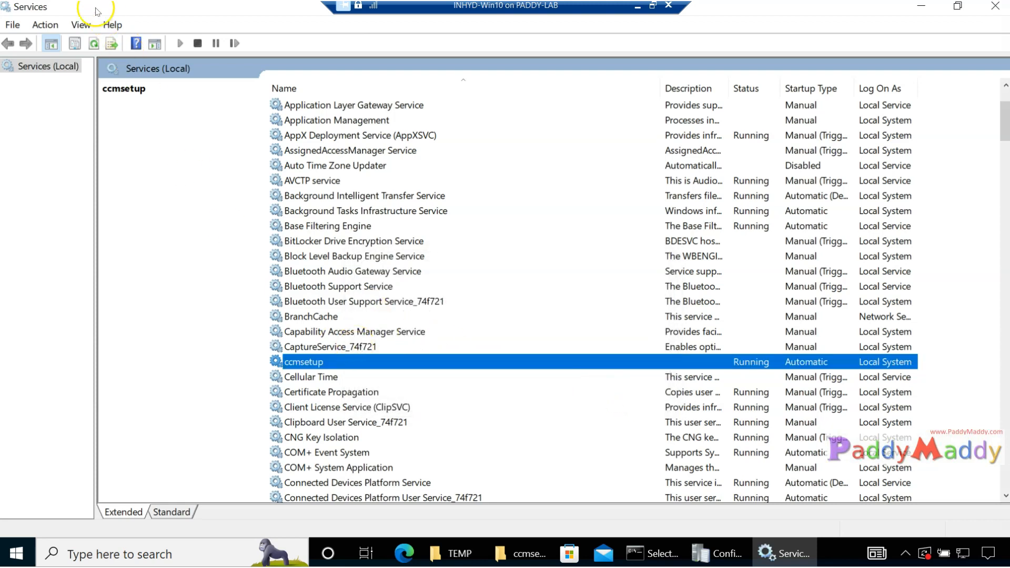
click(95, 45)
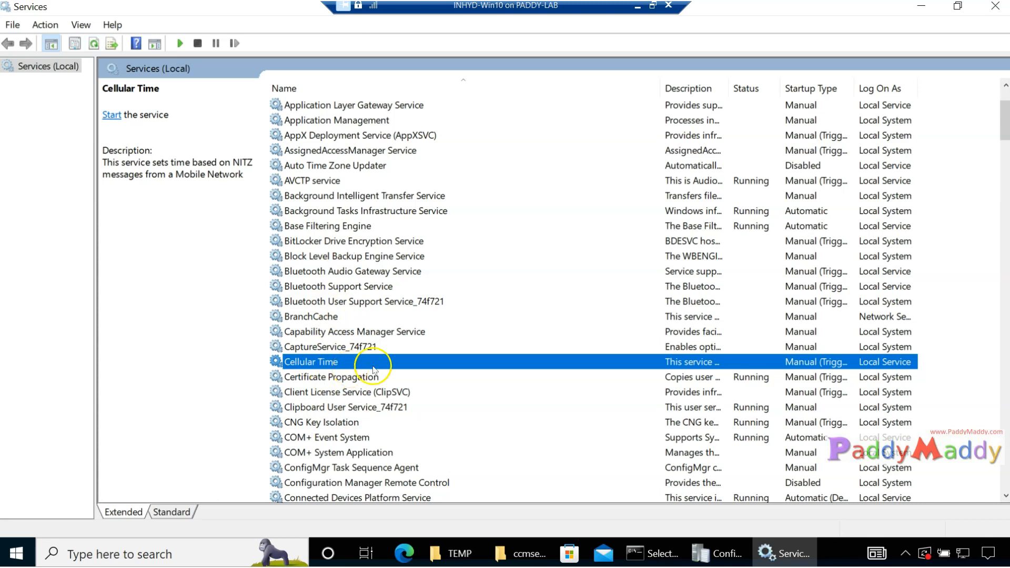
Find the SMS Agent Host service in Services, open its properties and highlight CcmExec.exe in the executable path
click(716, 553)
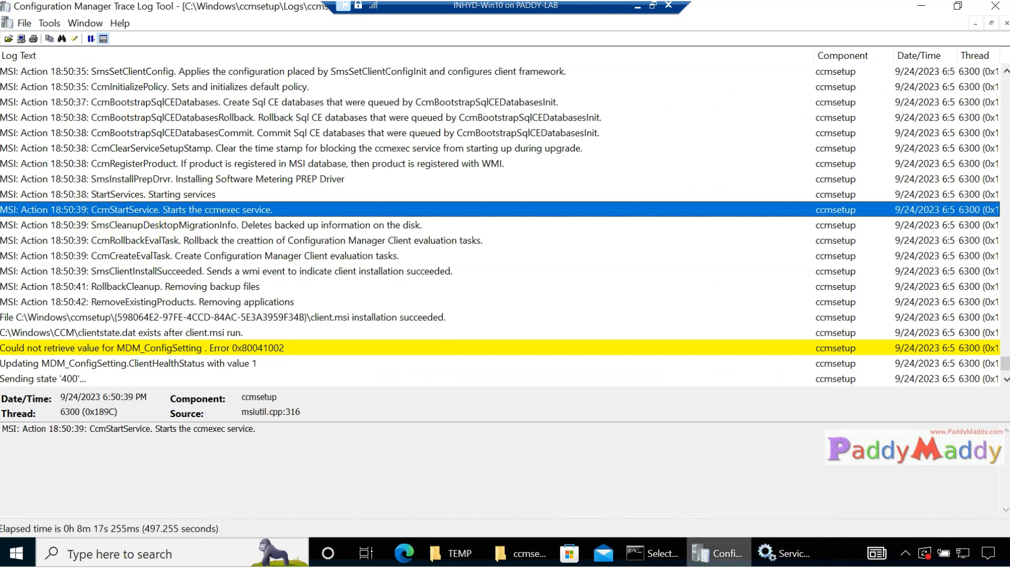
click(784, 553)
click(414, 256)
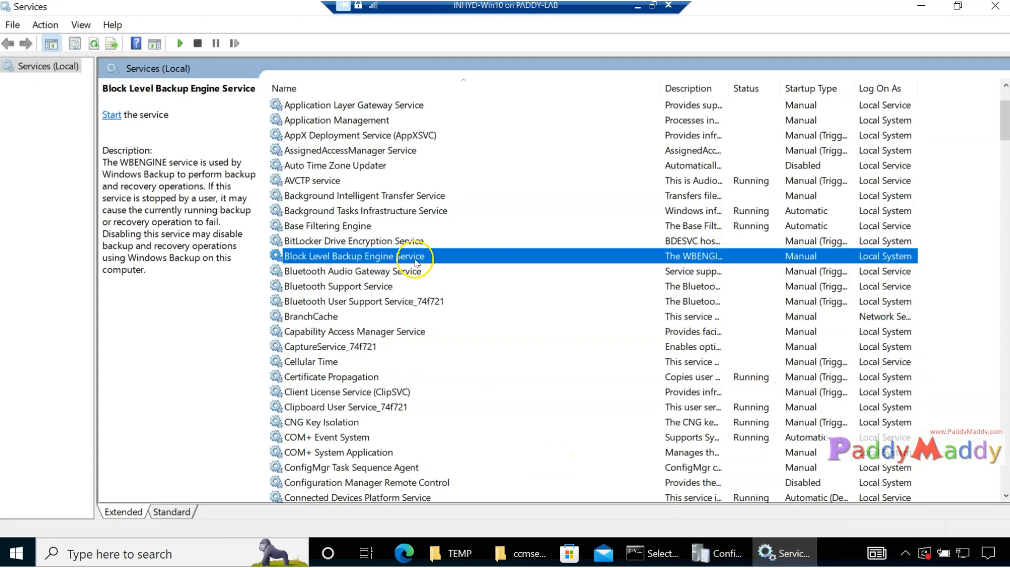
text(sms)
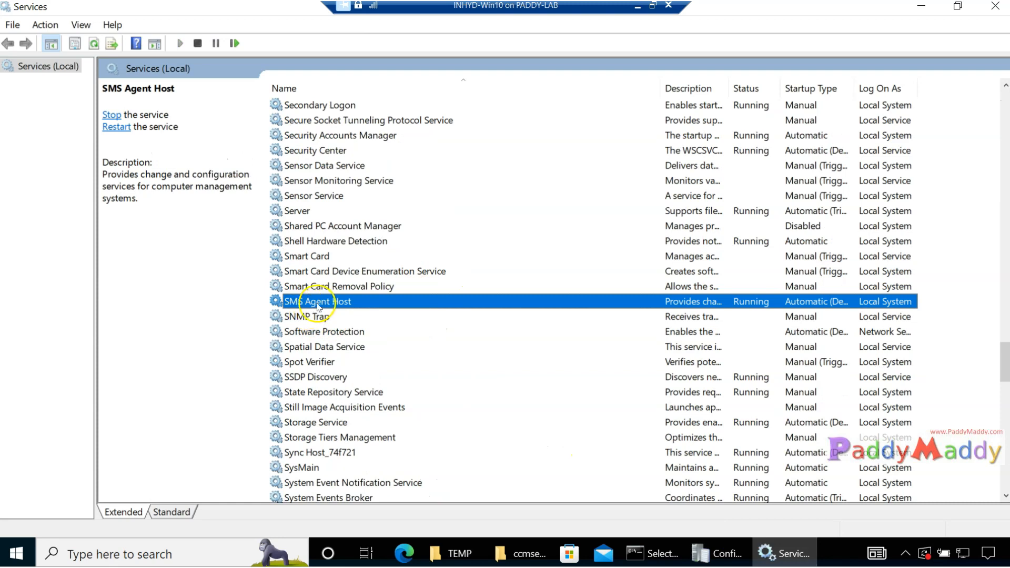
double_click(414, 308)
click(312, 251)
drag(312, 251, 378, 250)
Compare the CcmStartService log entry with the SMS Agent Host properties, highlighting CcmExec.exe and the CCM folder in the executable path
click(716, 552)
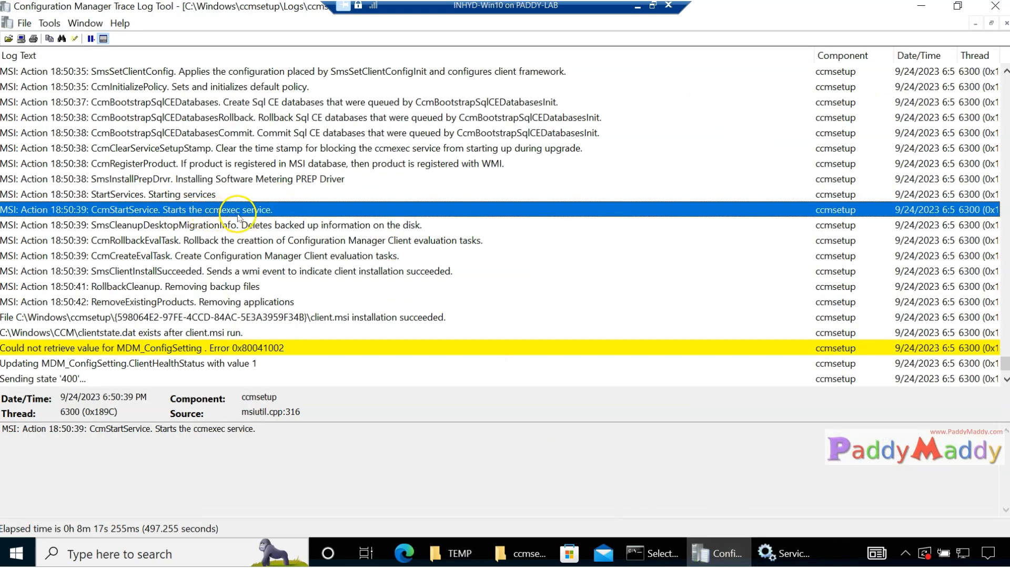
click(785, 553)
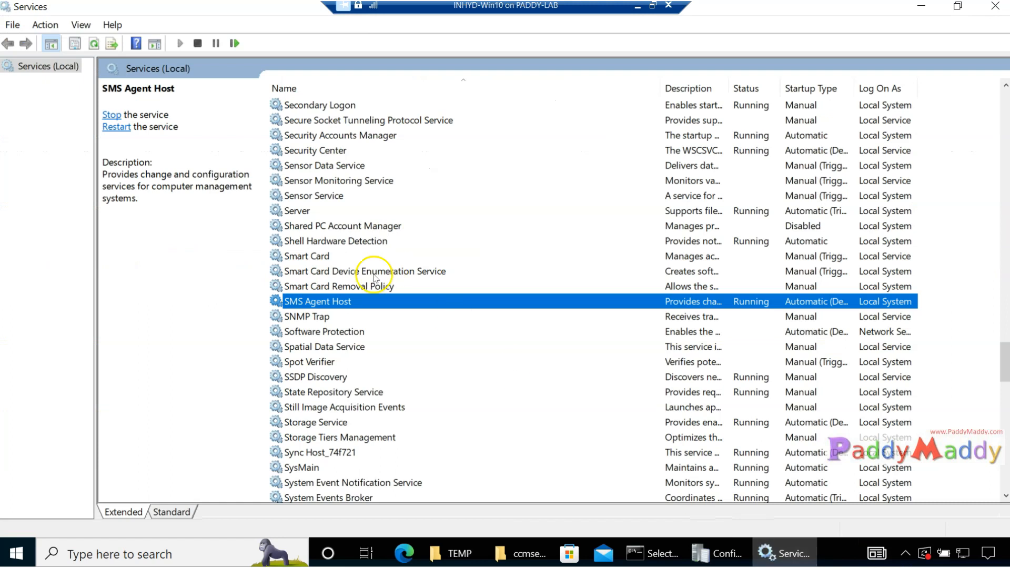
click(380, 248)
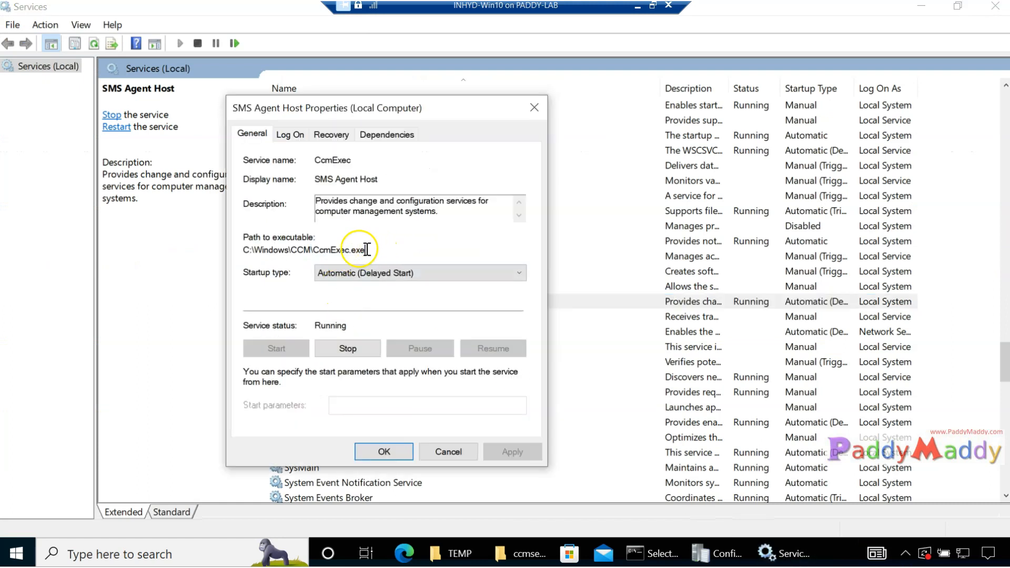
drag(316, 251, 383, 245)
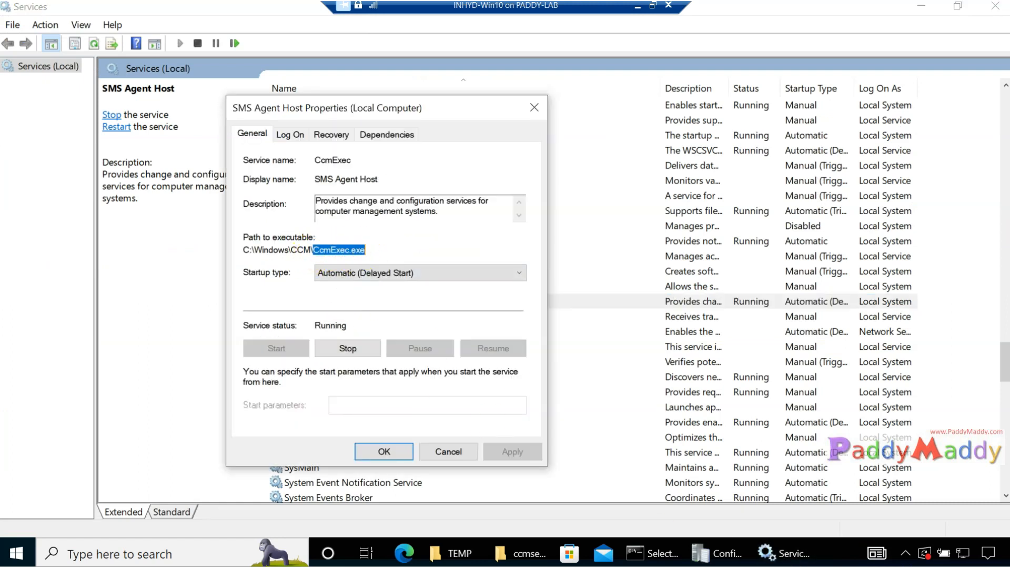
click(311, 250)
drag(311, 249, 296, 250)
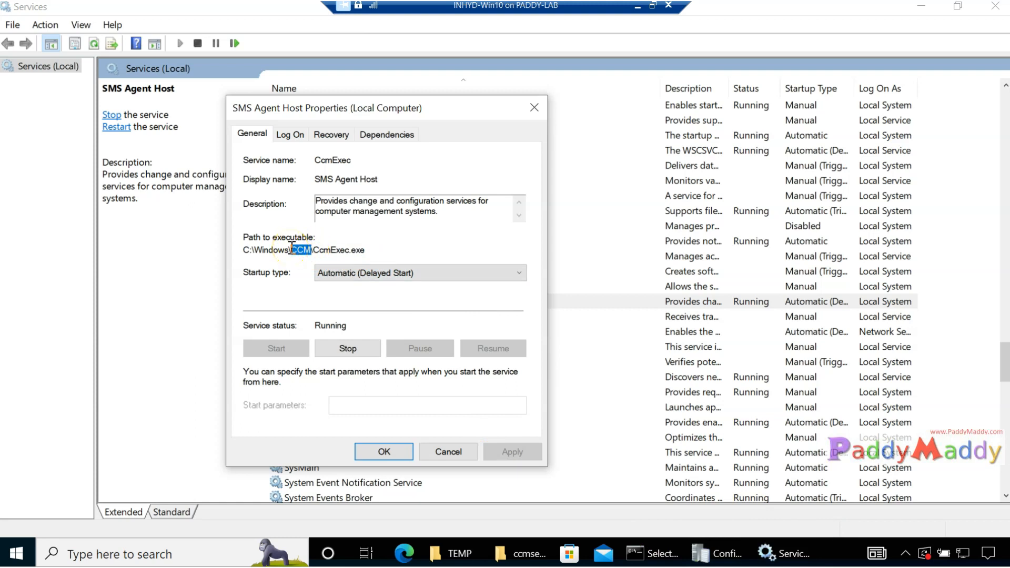
Switch to File Explorer and browse the client logs in C:\Windows\CCM\Logs with the window maximized
click(522, 554)
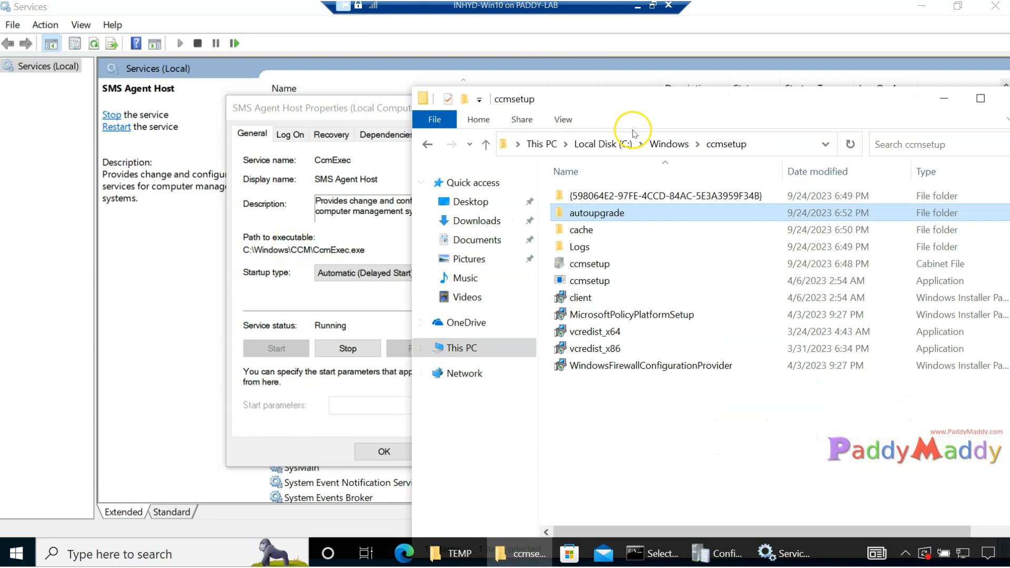
click(657, 145)
drag(687, 102, 451, 90)
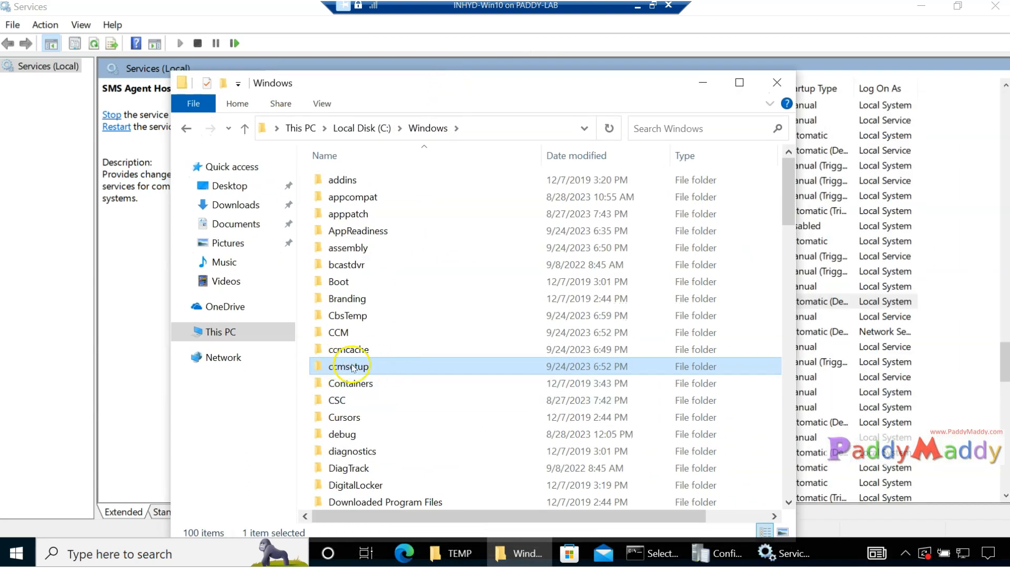
double_click(349, 337)
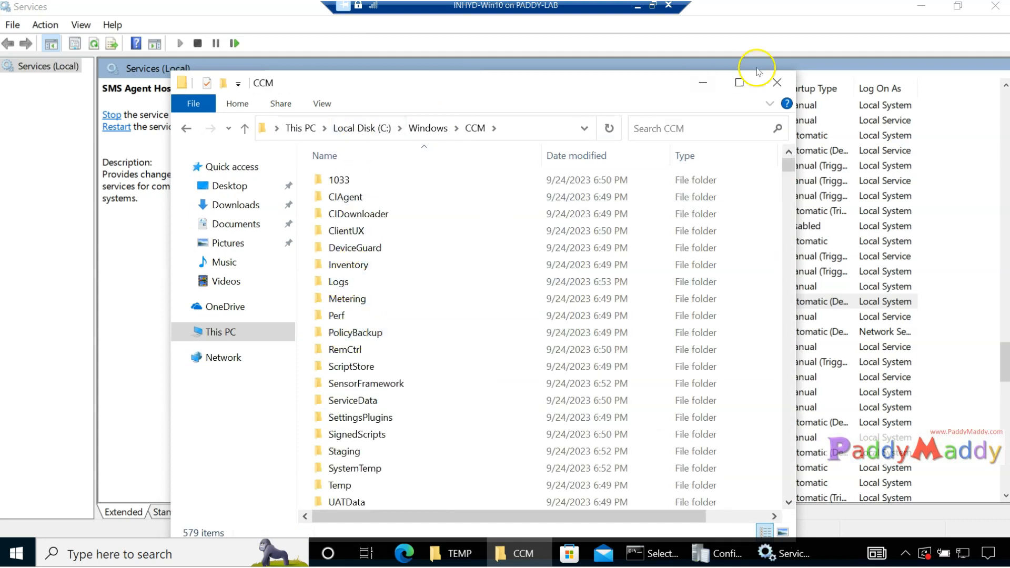
click(739, 83)
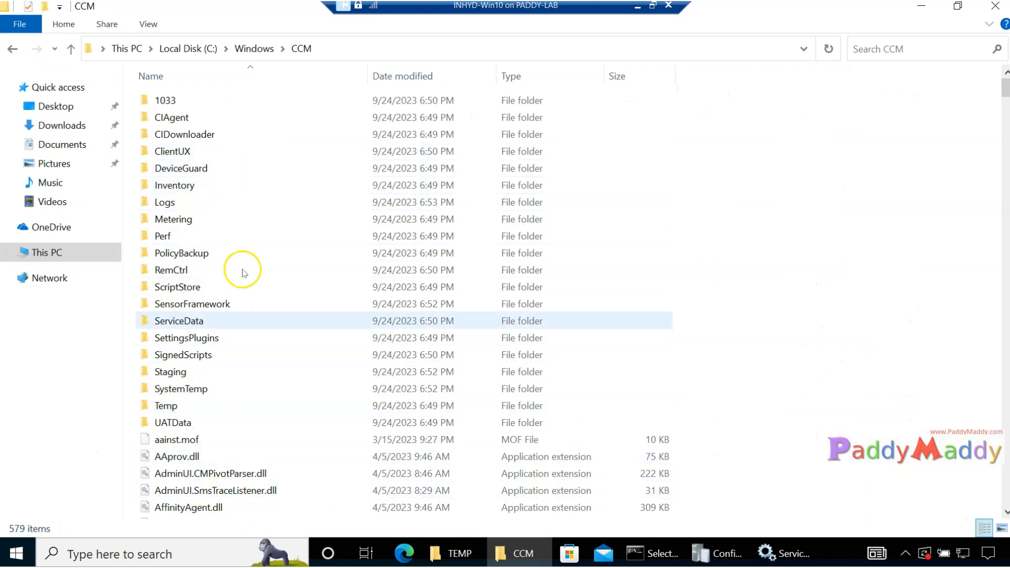
double_click(224, 201)
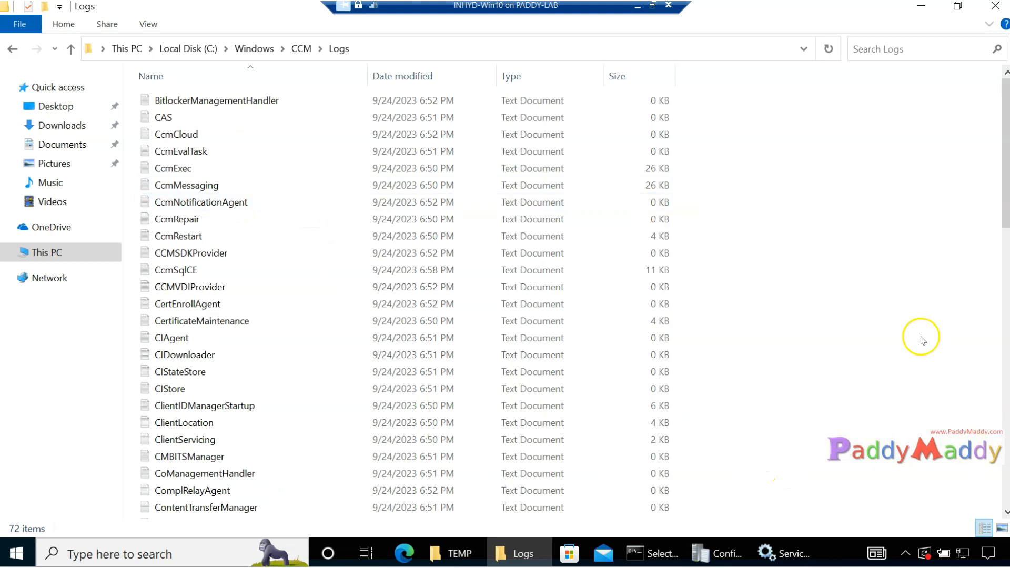
drag(1005, 180, 865, 149)
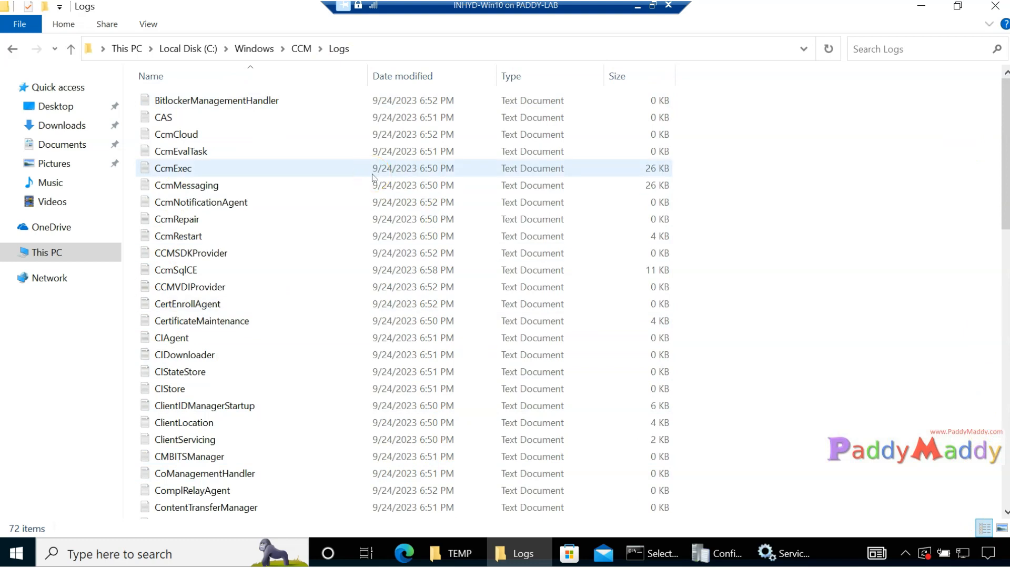
Minimize File Explorer, return to the ccmsetup log in Configuration Manager Trace Log Tool, and review the entries from SmsCleanupDesktopMigrationInfo to RollbackCleanup
click(921, 6)
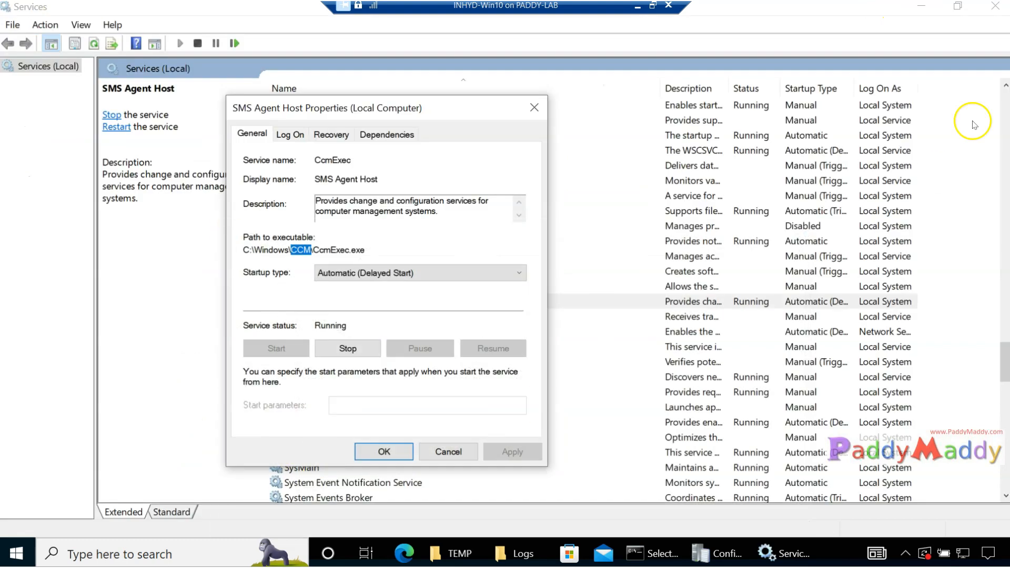
click(710, 551)
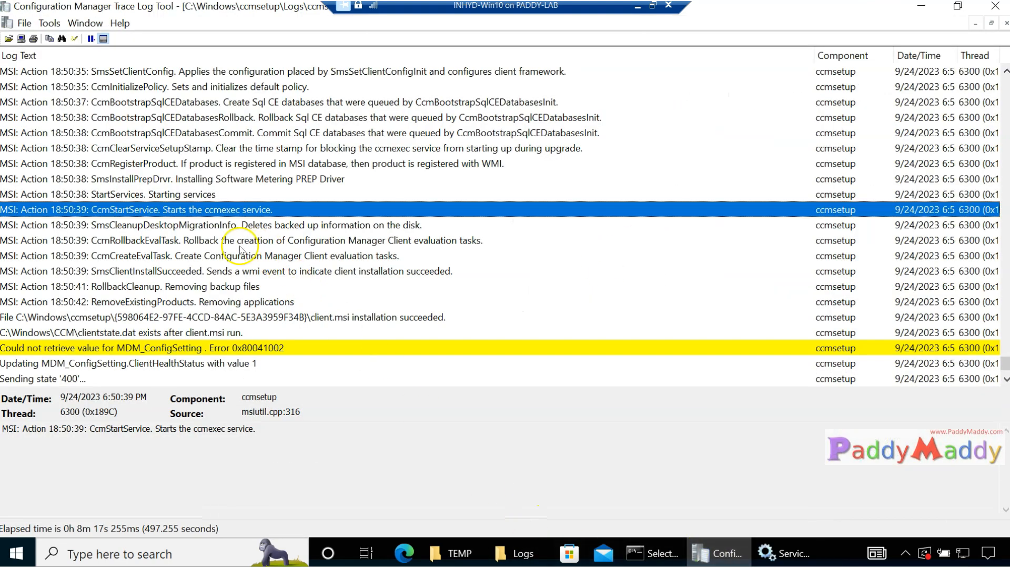
click(216, 225)
click(213, 241)
click(210, 271)
click(210, 287)
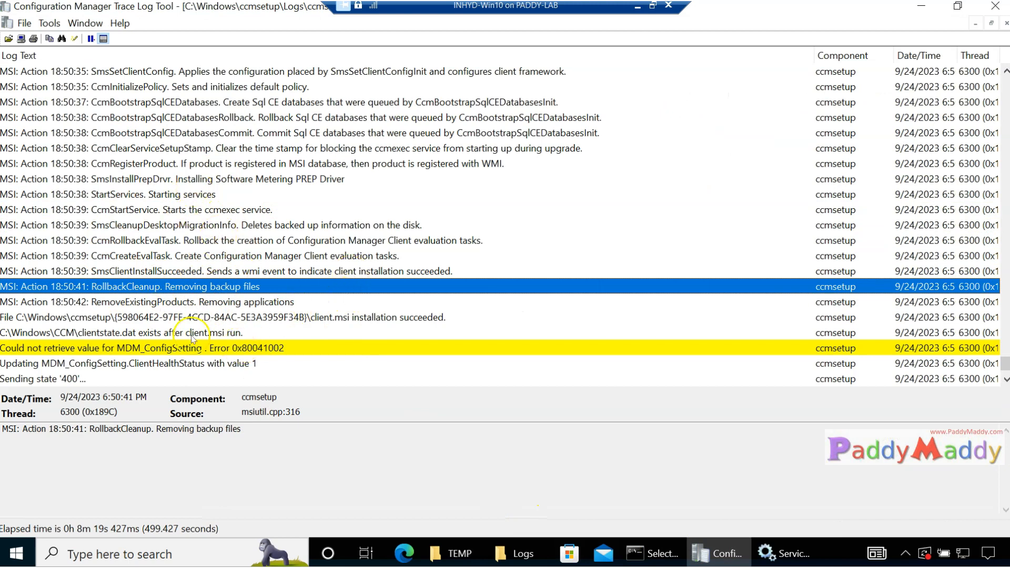
Select the log entry reporting the client.msi installation result and highlight client.msi in its detail text
click(61, 318)
drag(105, 429, 290, 434)
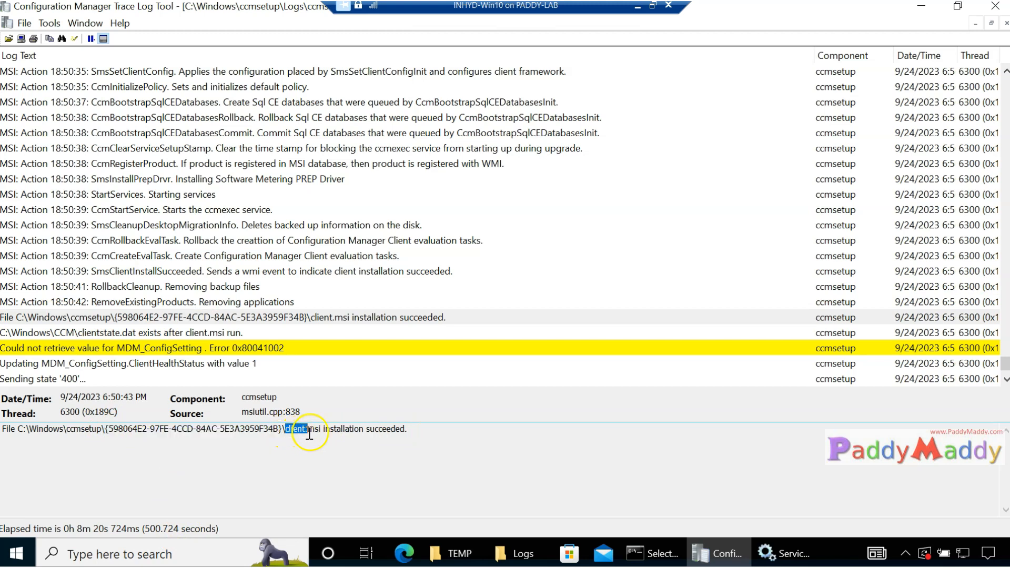
click(326, 464)
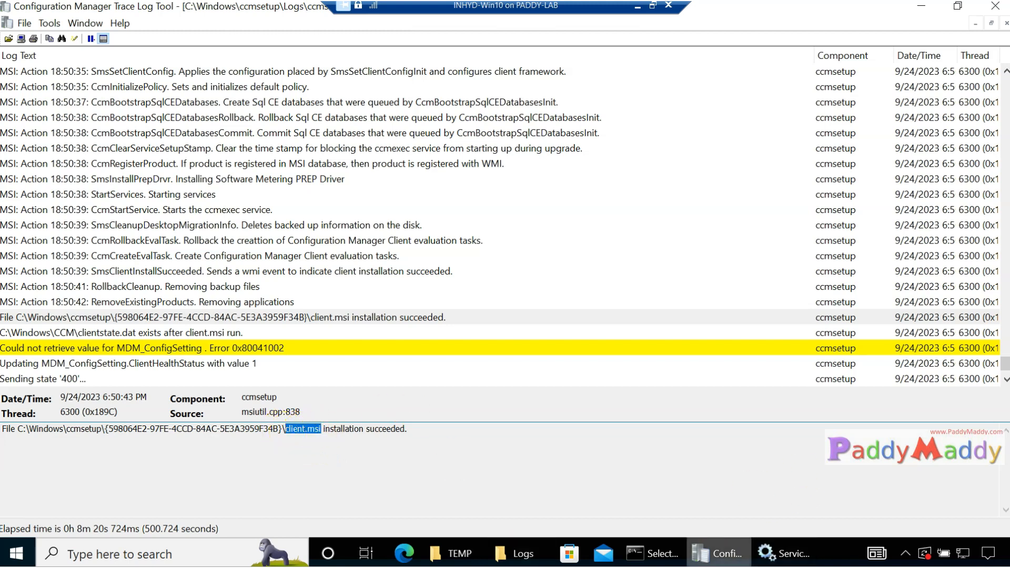
mouse_move(791, 548)
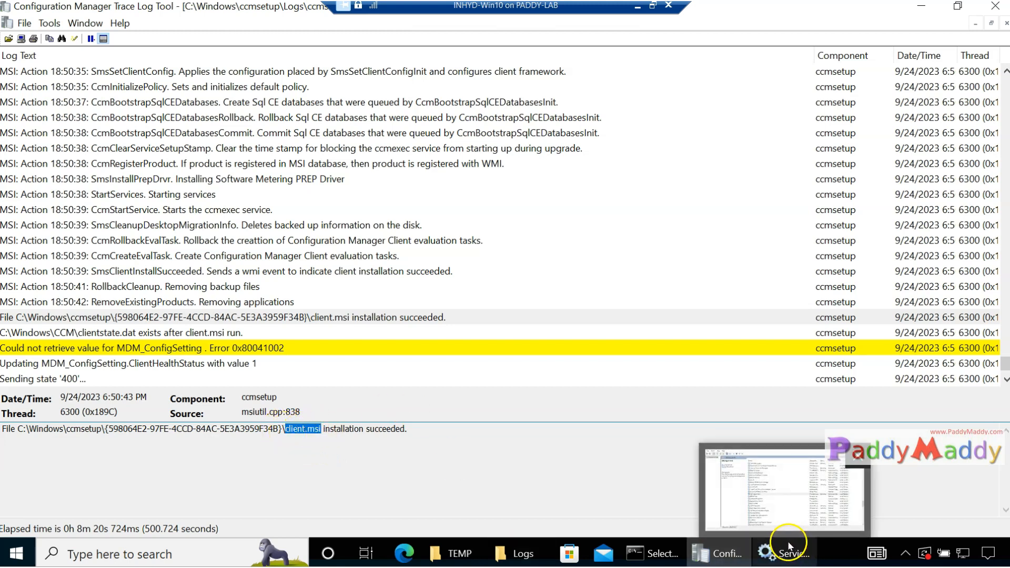
click(313, 438)
drag(285, 432, 318, 435)
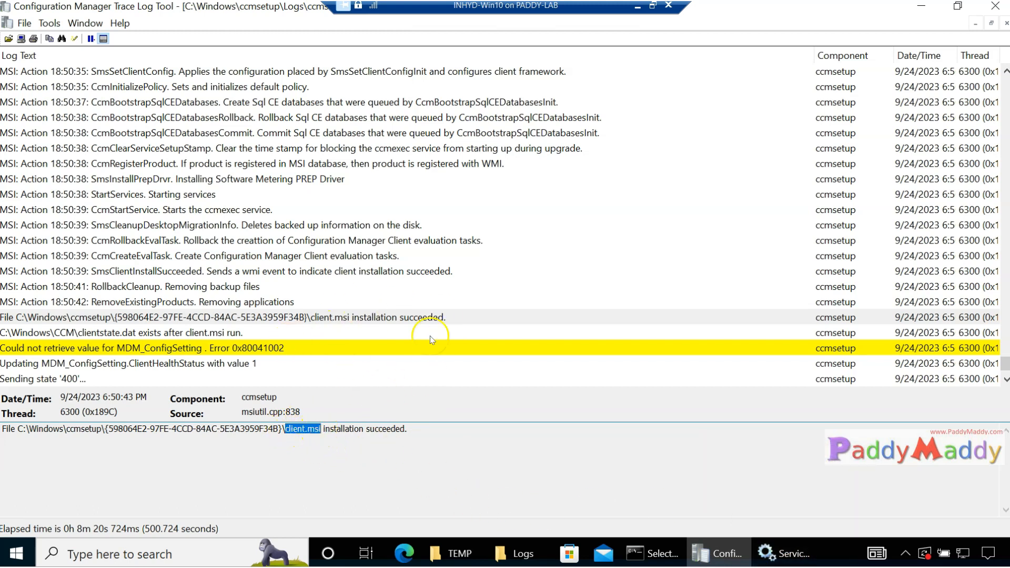
Review the log entries on clientstate.dat, the MDM_ConfigSetting error and the ClientHealthStatus update
click(266, 320)
click(251, 336)
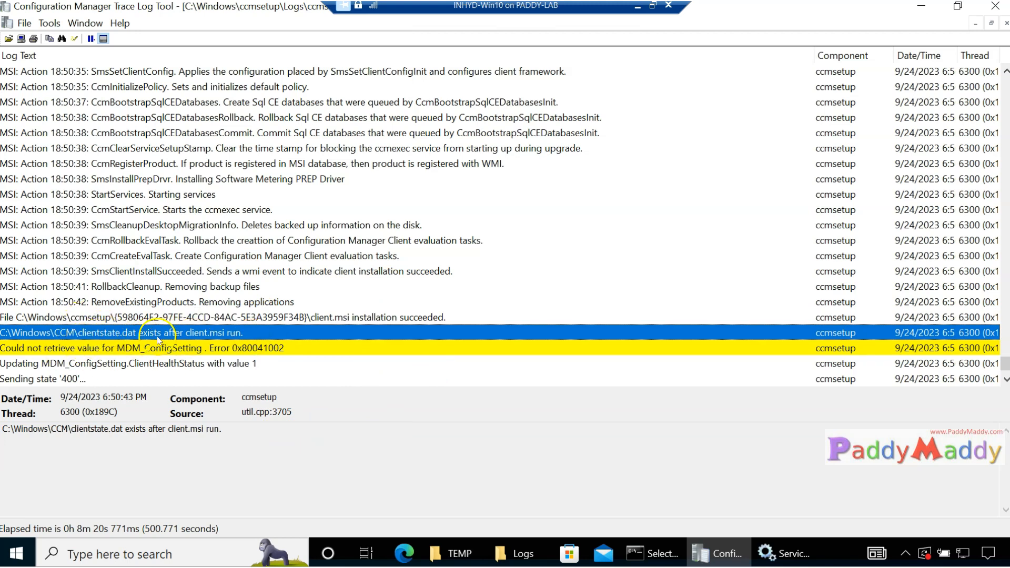
click(100, 348)
click(103, 364)
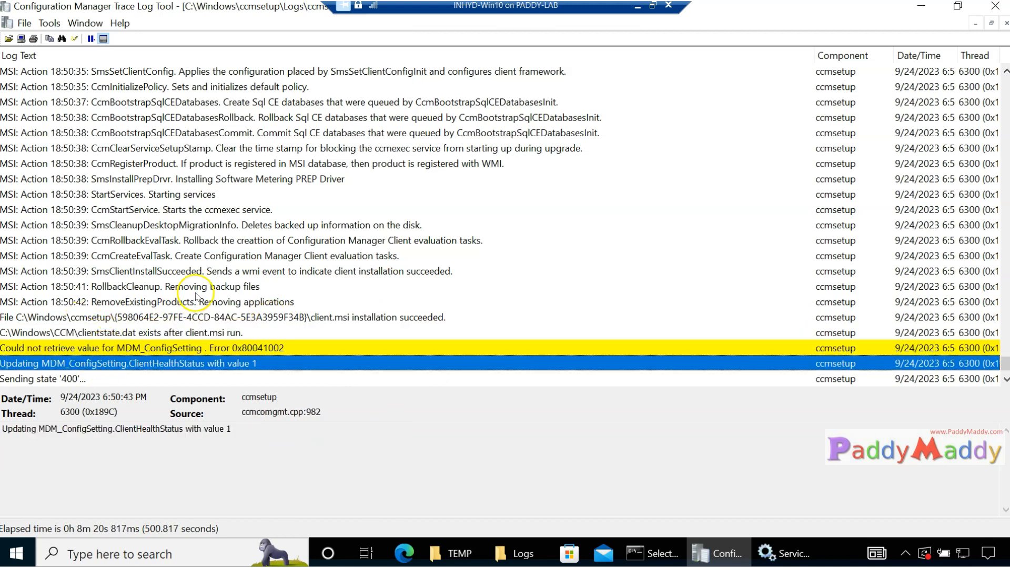
Examine the closing log entries from the ClientHealthStatus update through the deployment state message, ccmsetup service deletion and ccmsetup.xml deletion
scroll(196, 296, down, 3)
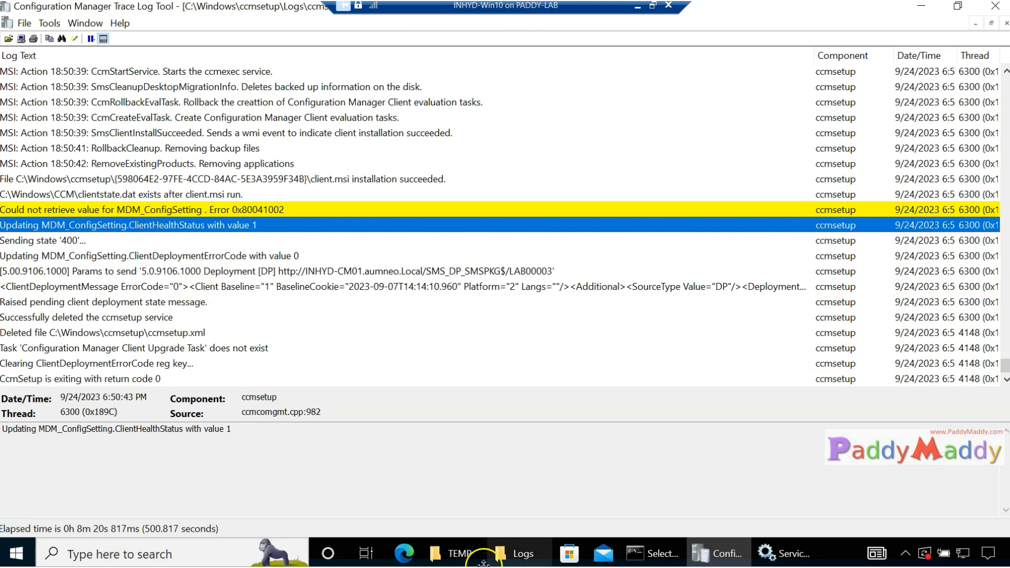
click(173, 256)
click(174, 332)
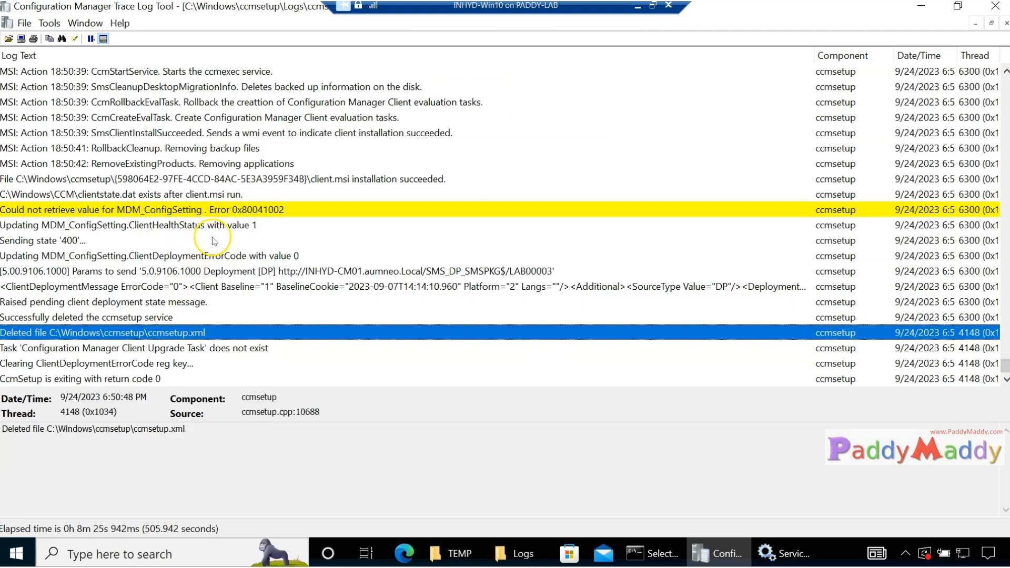
click(215, 226)
click(176, 271)
click(166, 302)
click(58, 318)
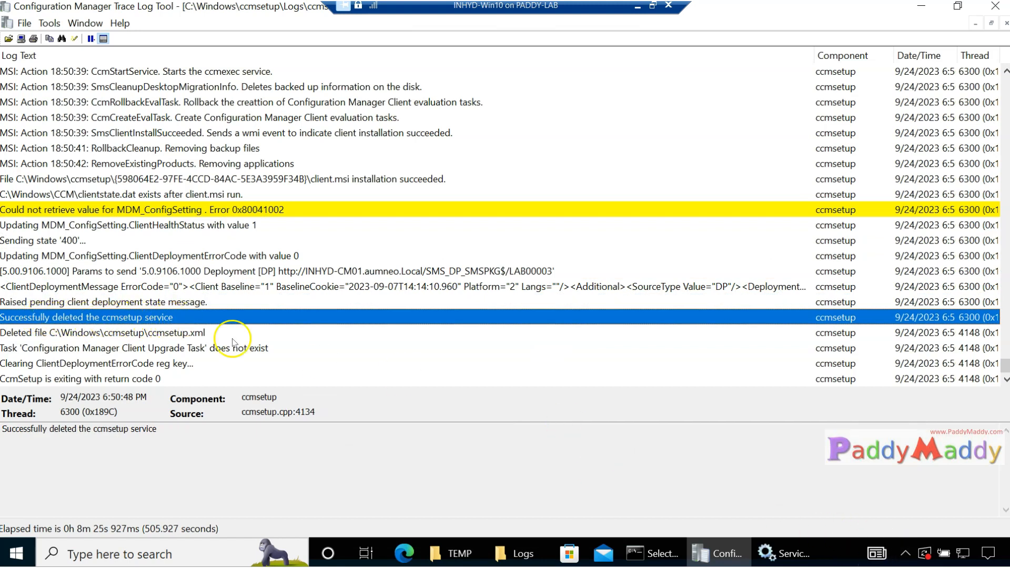
Review the Client Upgrade Task, ClientDeploymentErrorCode and ClientDeploymentMessage entries, and reselect the ccmsetup service deletion entry
click(108, 348)
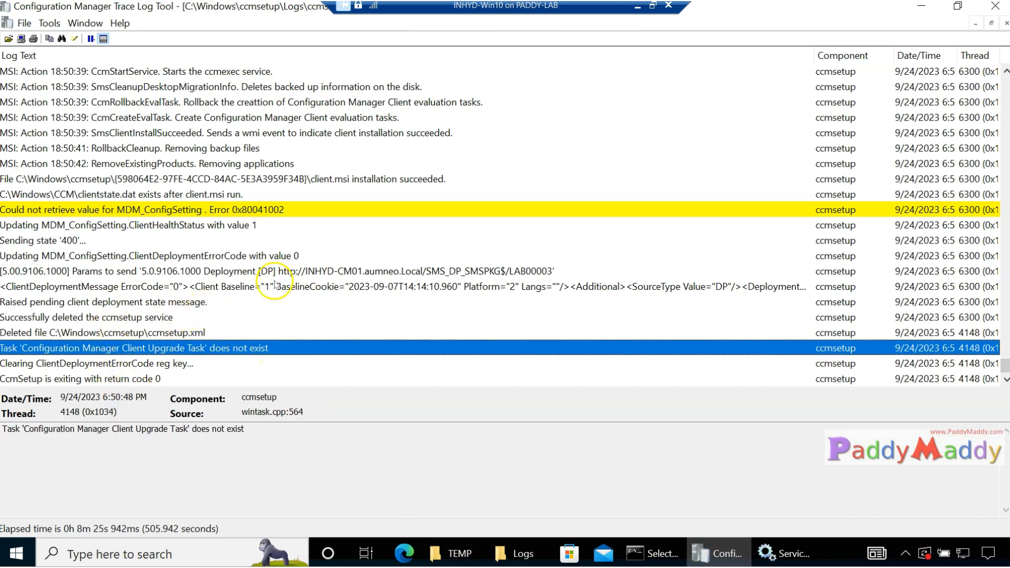
click(82, 368)
click(169, 287)
click(100, 317)
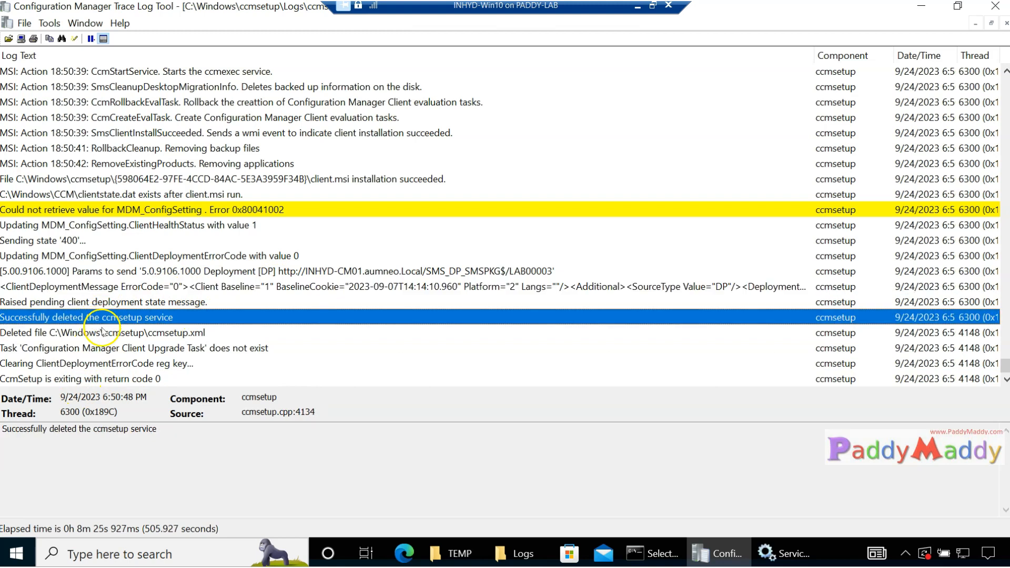
Review the ClientDeploymentErrorCode clearing entry, the deployment parameters entry and the earlier MSI actions in the ccmsetup log
click(105, 363)
click(405, 271)
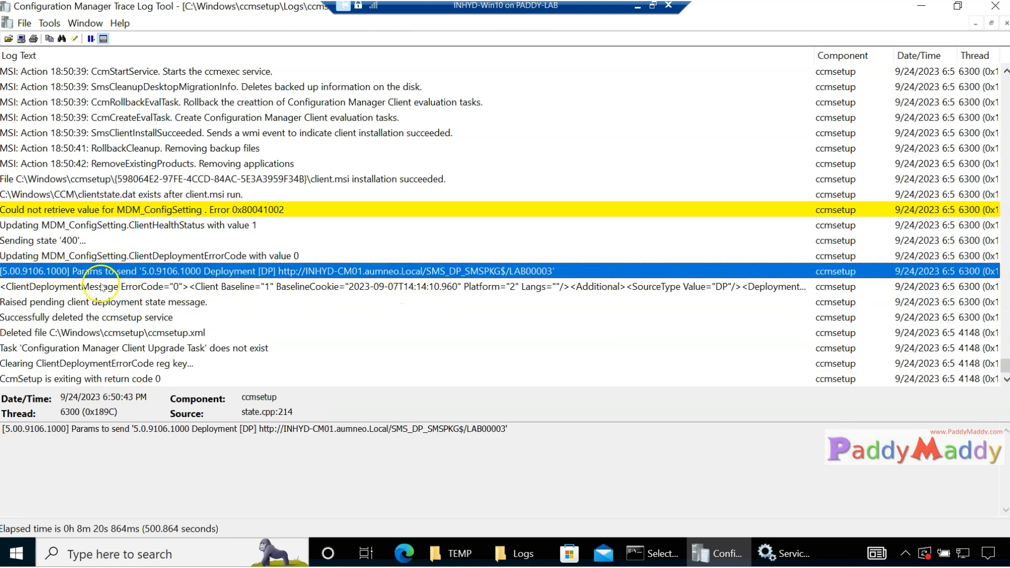
scroll(285, 318, up, 4)
scroll(285, 318, up, 5)
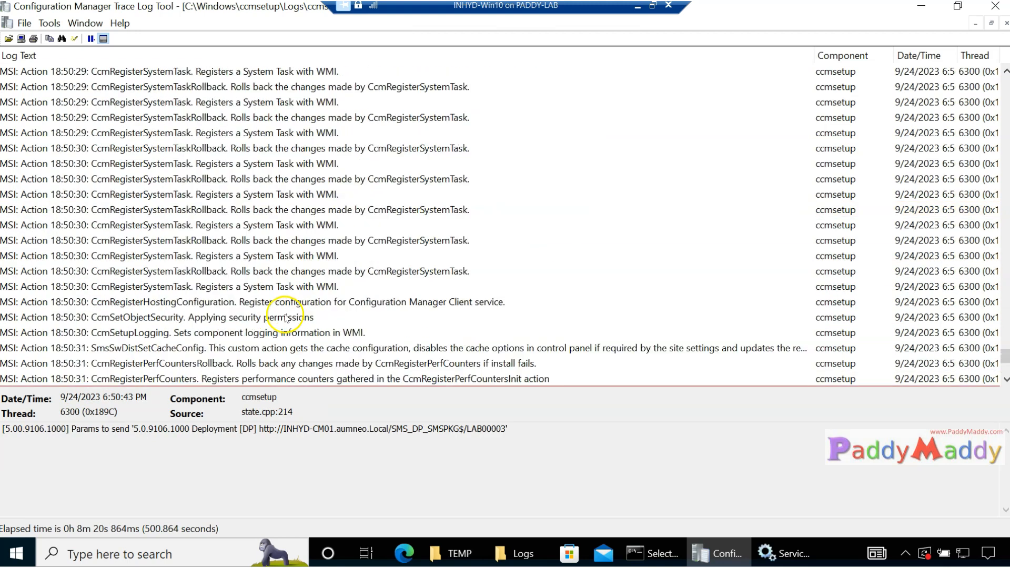
Close the ccmsetup log viewer, the SMS Agent Host properties and the Services console
click(996, 6)
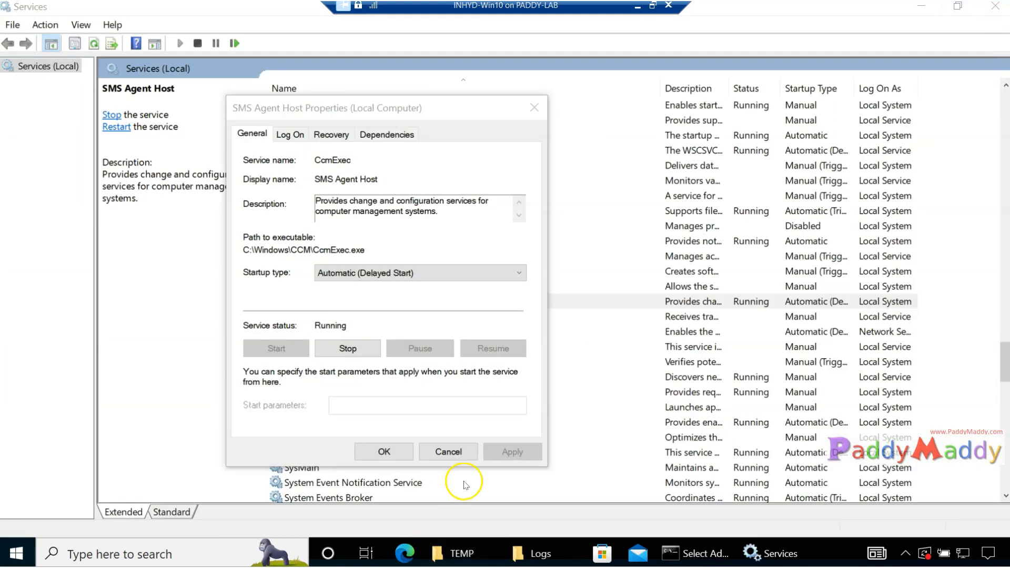
click(458, 456)
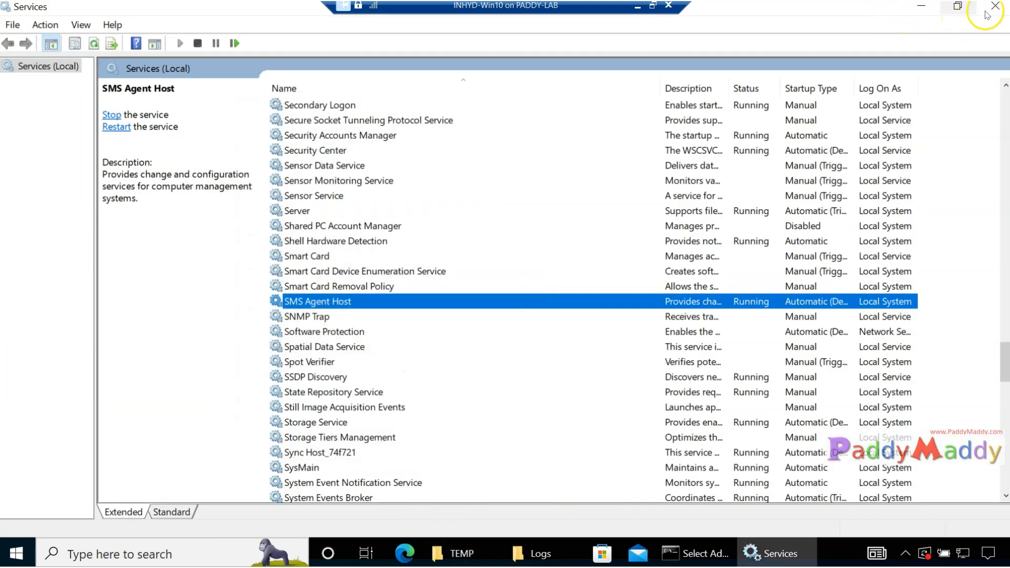
click(991, 11)
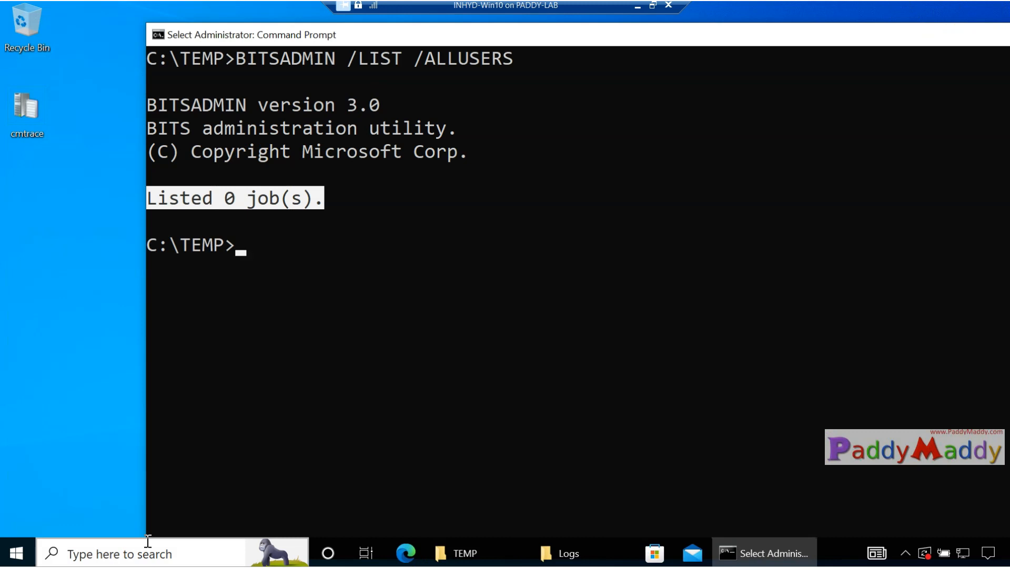
Switch to the File Explorer window showing the client logs and view the contents of C:\Windows\CCM
click(513, 553)
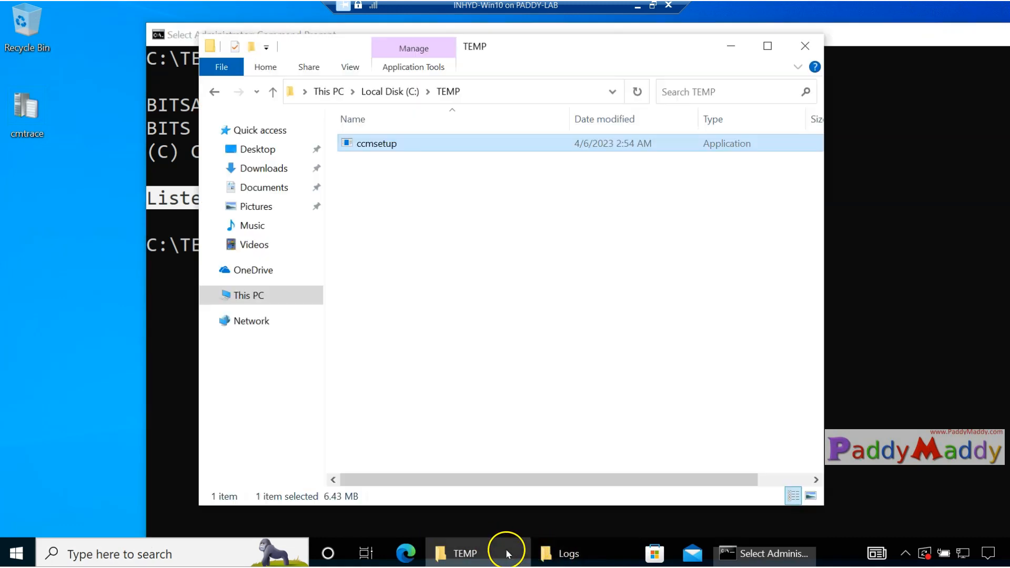
click(564, 553)
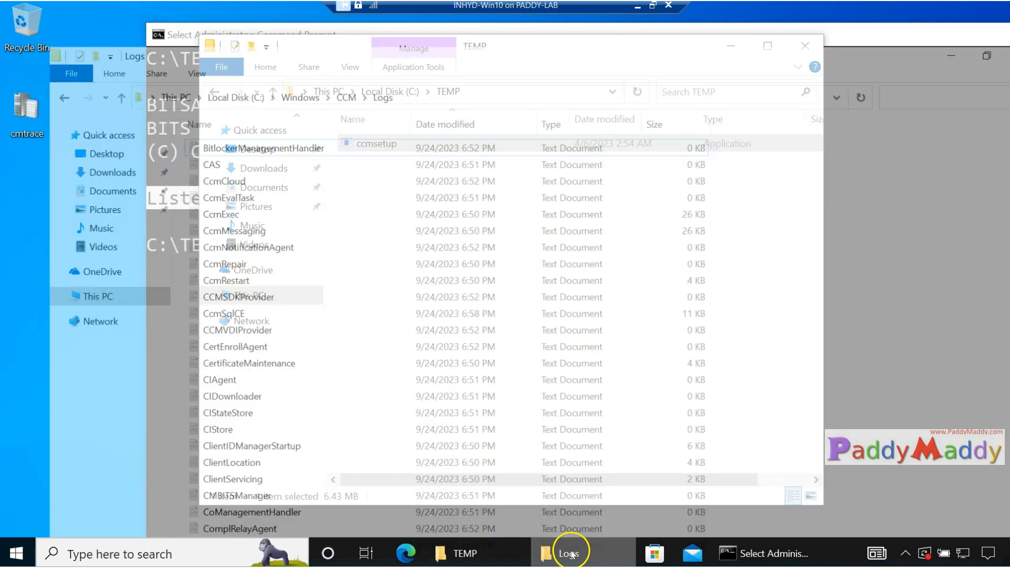
click(255, 48)
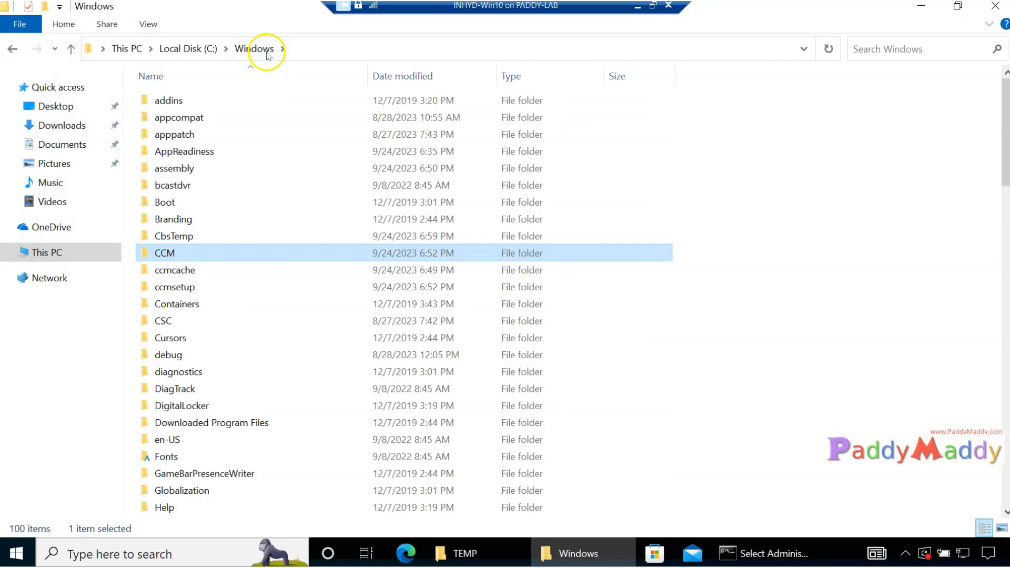
double_click(164, 255)
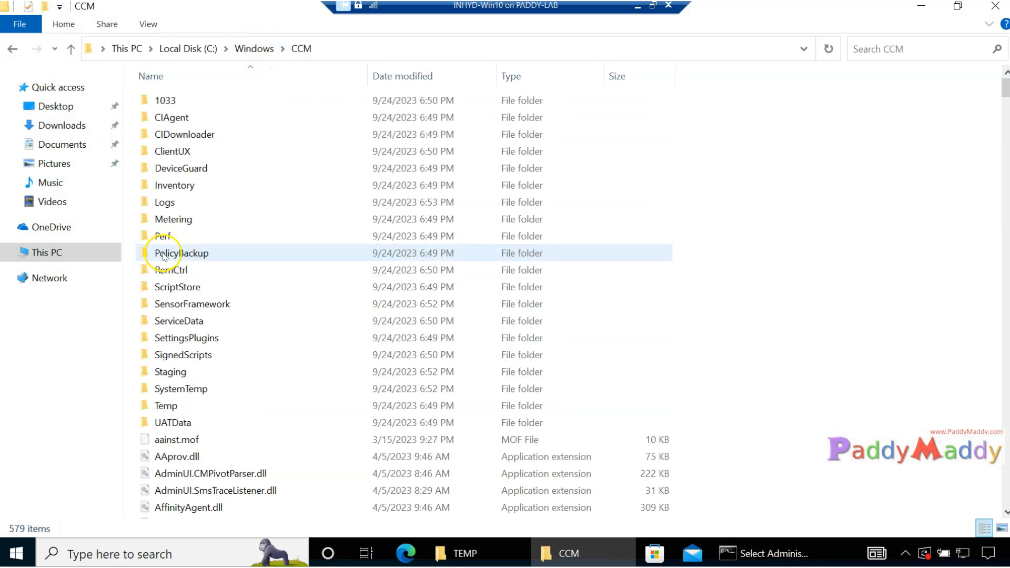
Look through the Program Files and Program Files (x86) folders on the C: drive, returning to the drive root
click(179, 48)
click(266, 331)
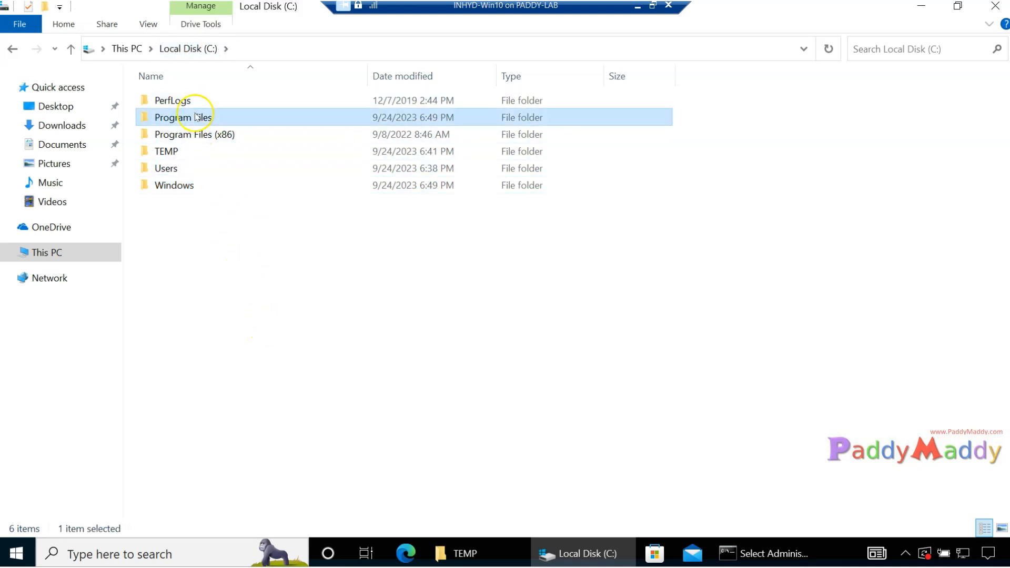
double_click(195, 117)
key(alt+Left)
key(Down)
key(Return)
key(alt+Left)
Go from the C: drive root into the Windows folder and open its CCM subfolder
key(Down)
key(Down)
key(Down)
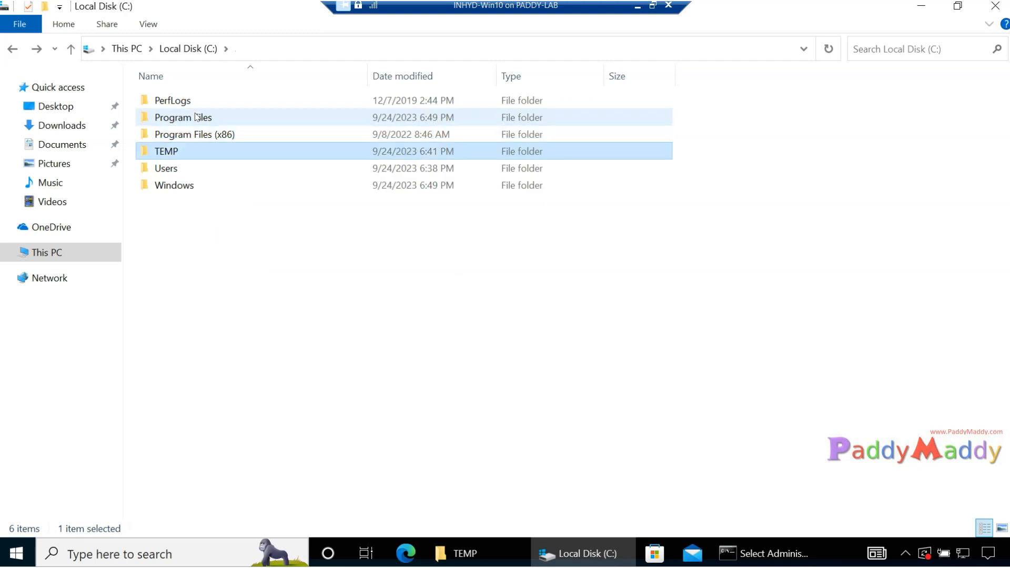
key(Return)
key(c)
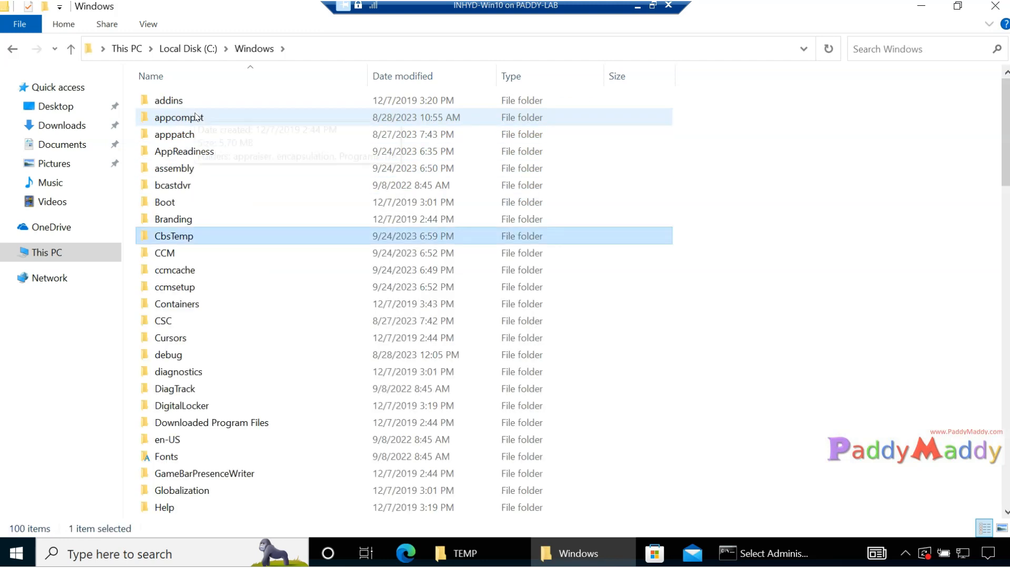
key(Down)
key(Return)
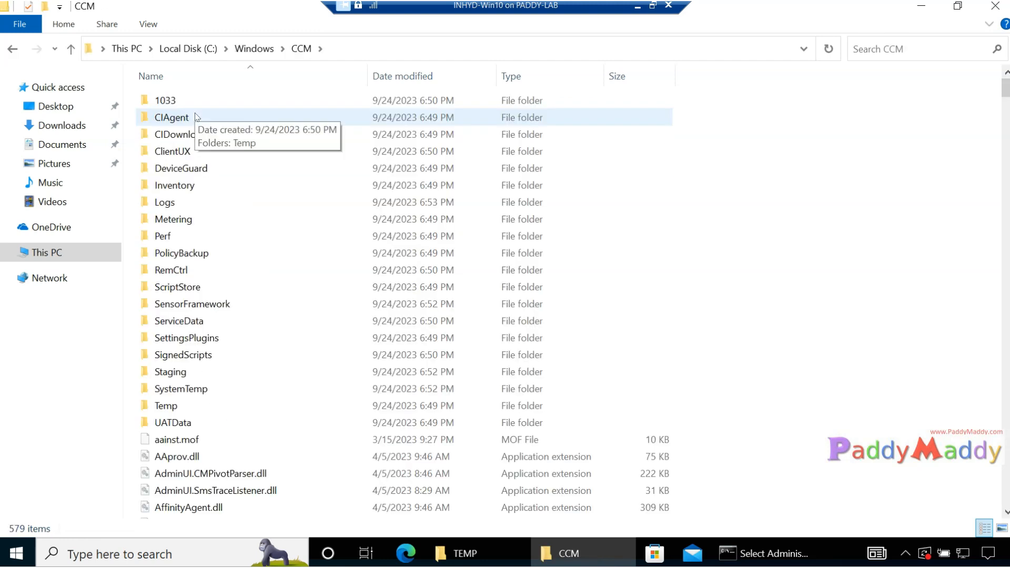
Run APPWIZ.CPL to display the list of installed programs
key(super+r)
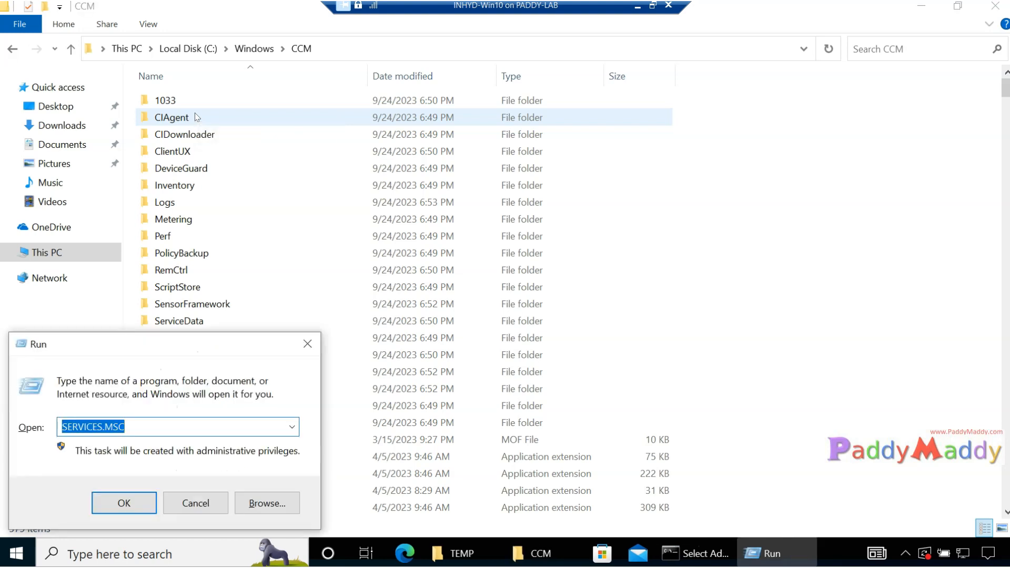
text(APPWIZ.CPL)
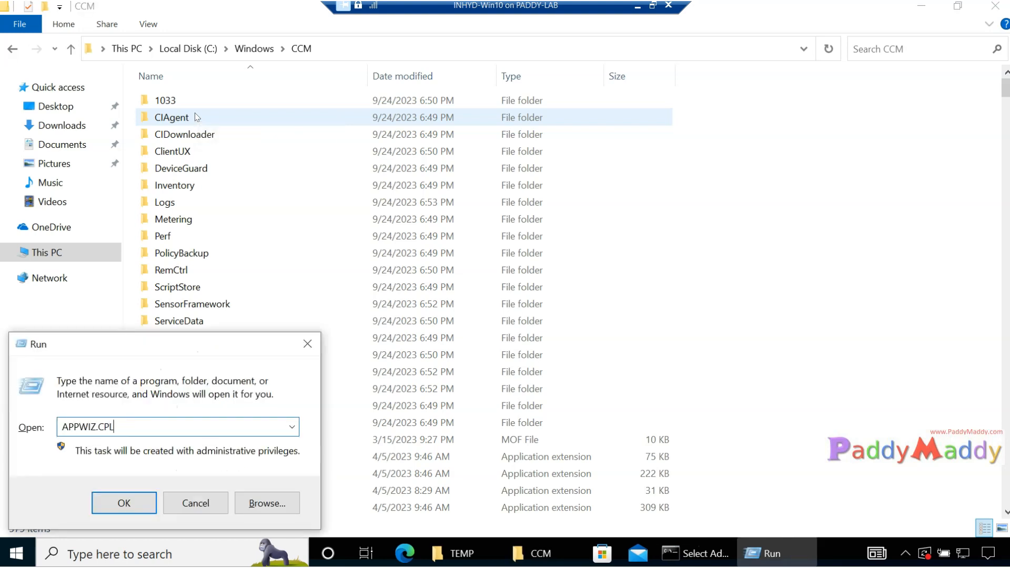
key(Return)
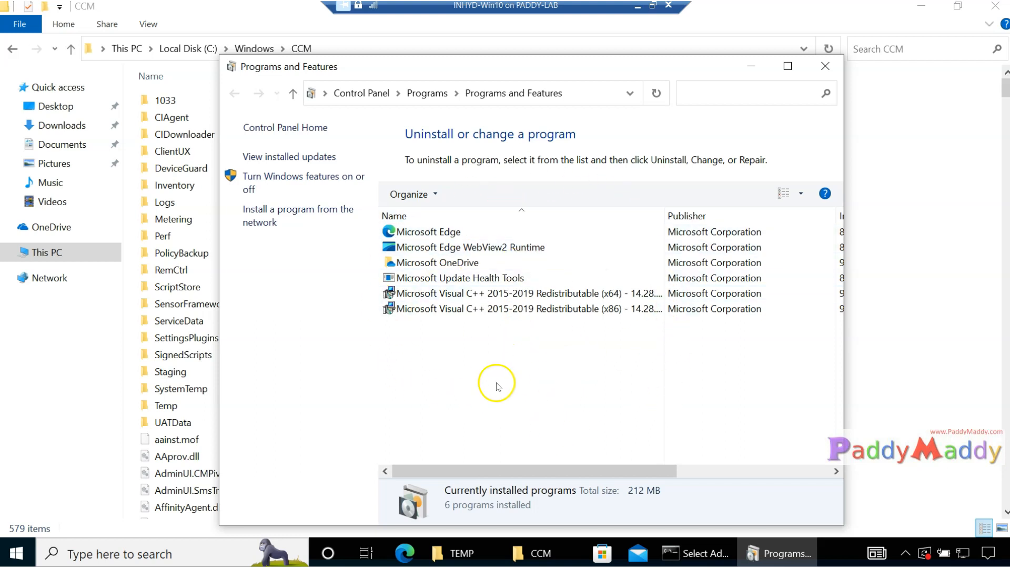
Go to Control Panel's System and Security category and locate the Configuration Manager item
click(373, 93)
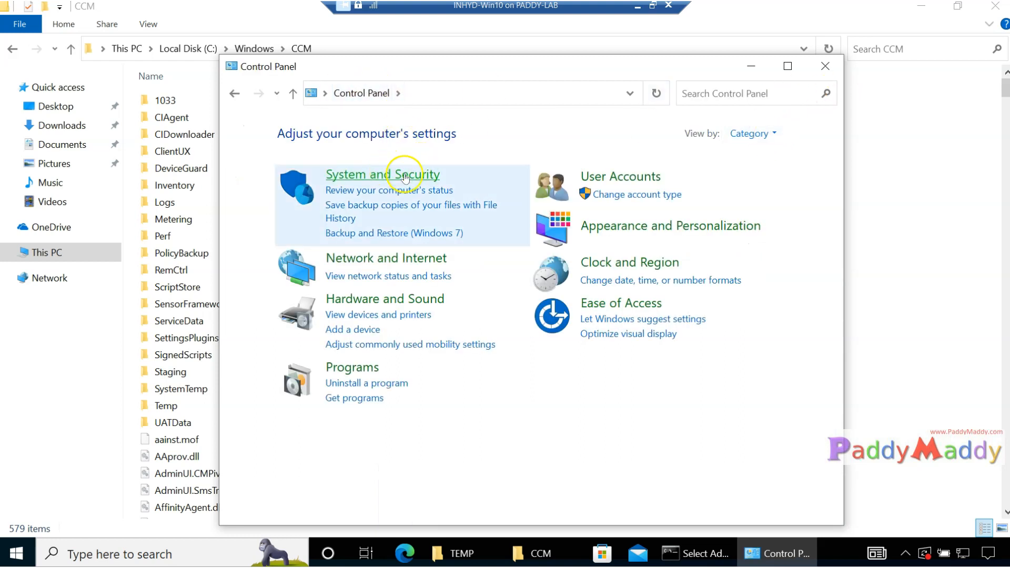
click(440, 174)
scroll(500, 445, down, 2)
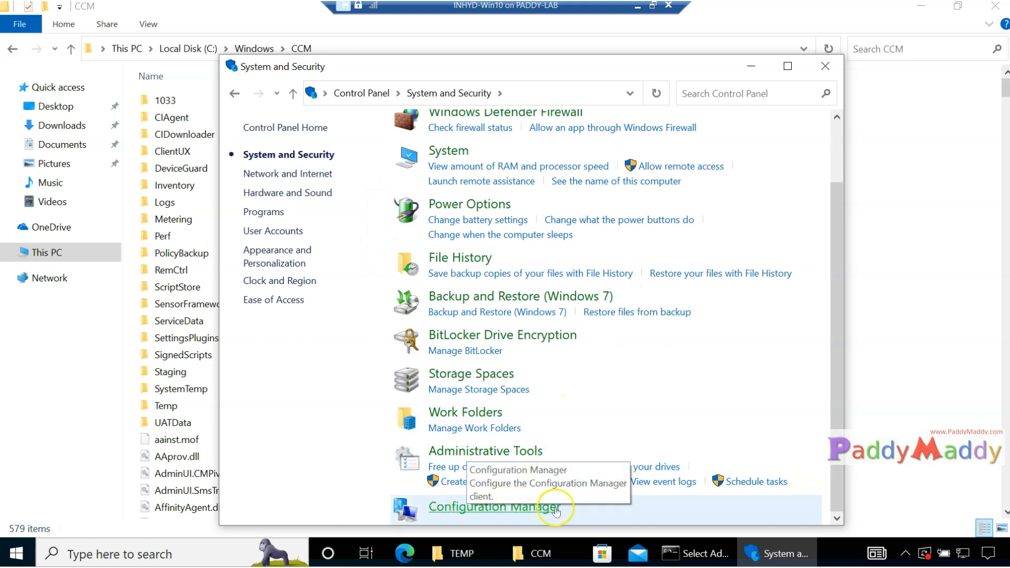
scroll(658, 295, up, 2)
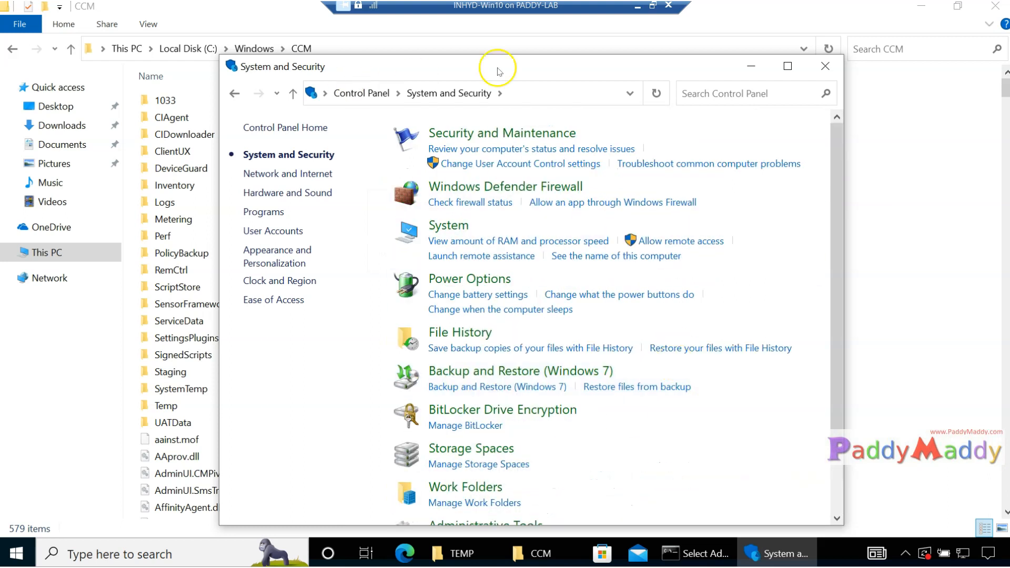
Display all Control Panel items as small icons and open the Configuration Manager properties
click(331, 93)
click(770, 133)
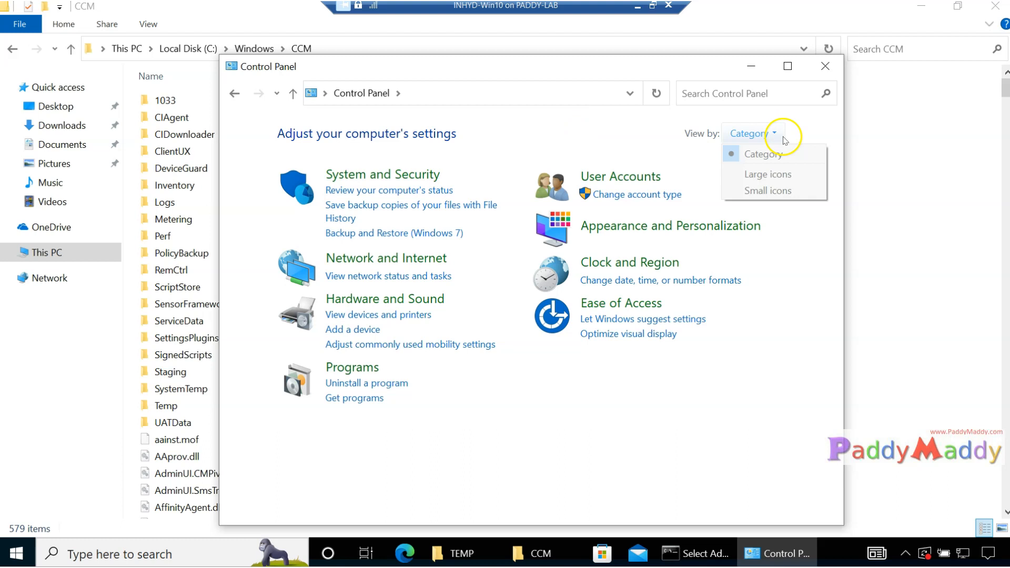
click(782, 191)
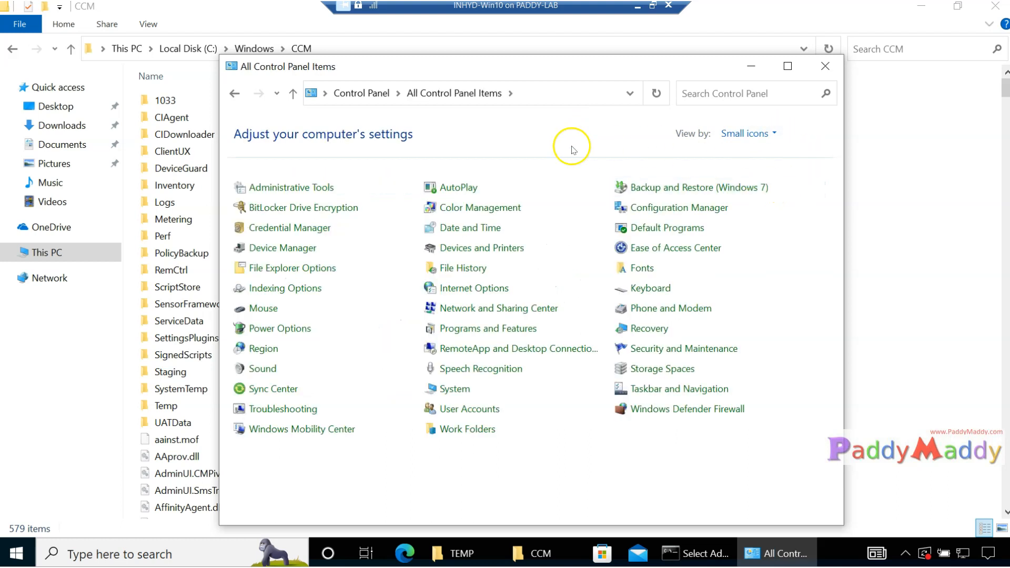
click(682, 206)
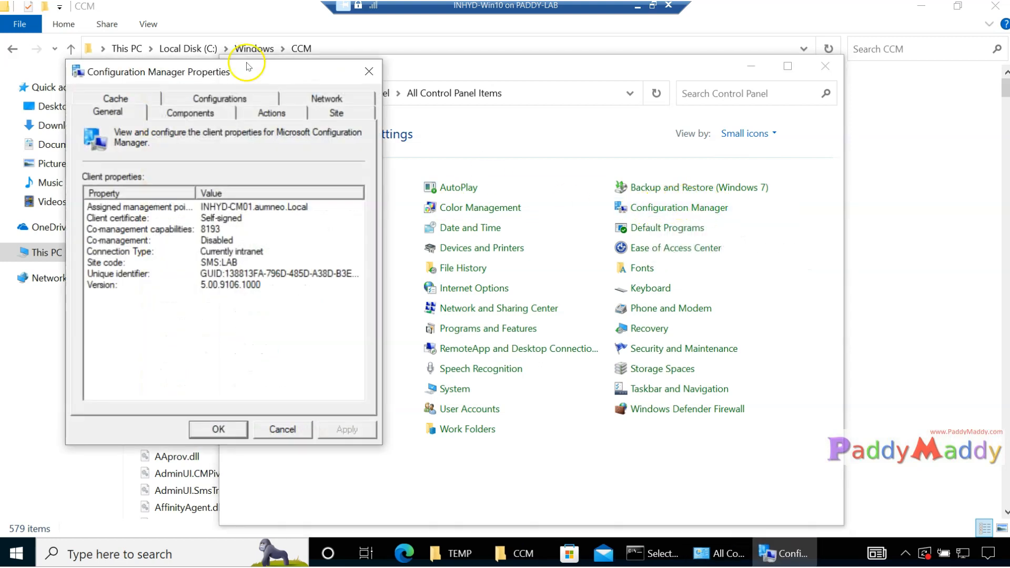
Close Control Panel, minimize the CCM folder window and reposition the Configuration Manager Properties dialog over the remaining windows
drag(224, 77, 376, 131)
click(823, 66)
click(825, 65)
click(920, 7)
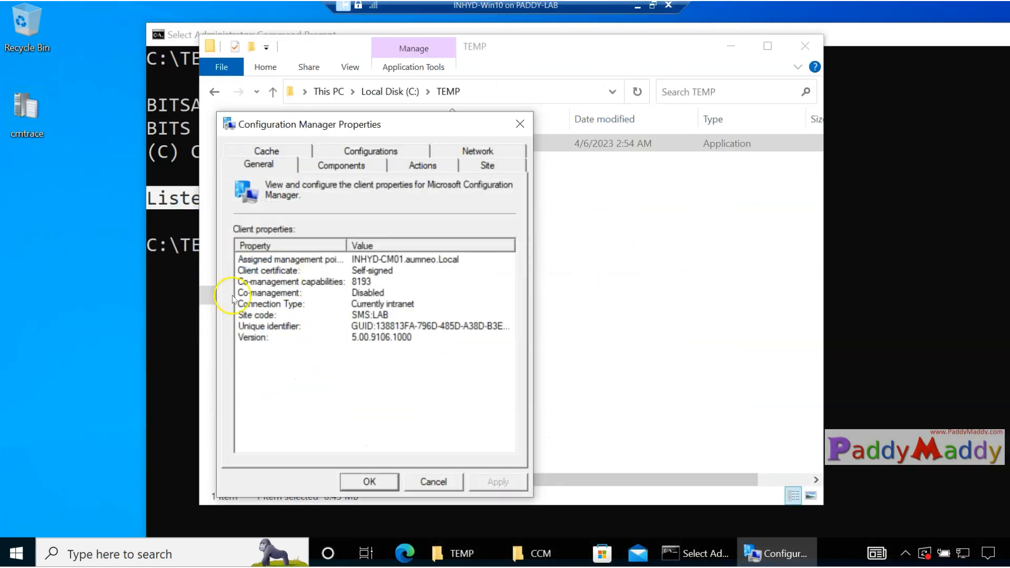
drag(355, 132, 447, 149)
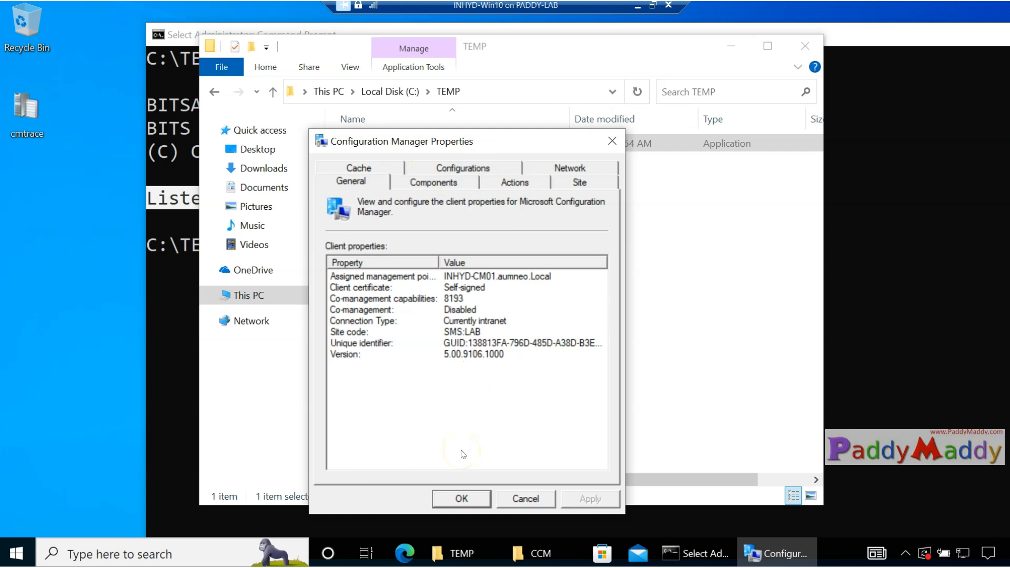
Review the client's assigned management point, site code, co-management, client certificate and version properties, widening the Property column slightly
click(354, 278)
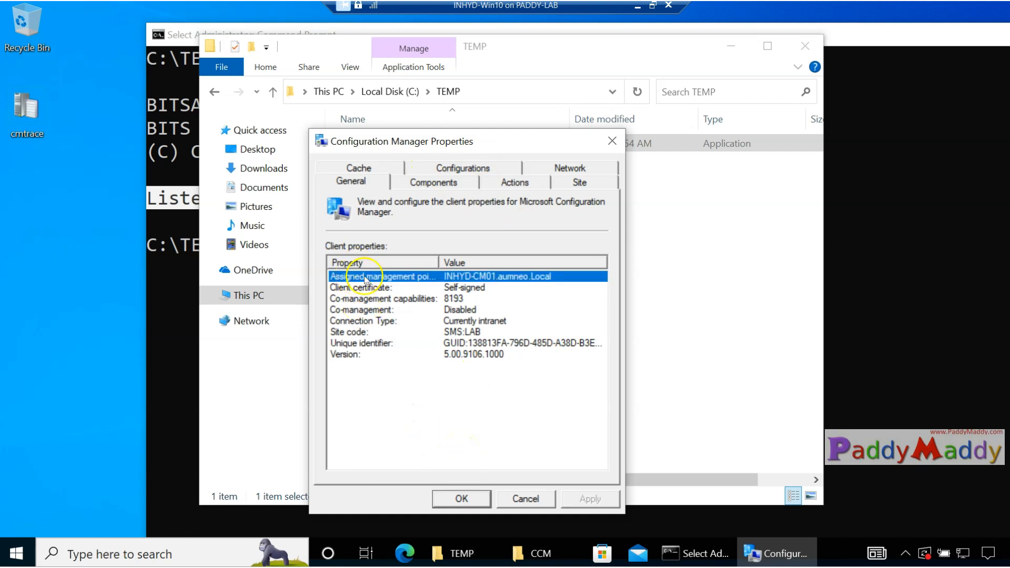
drag(439, 262, 442, 262)
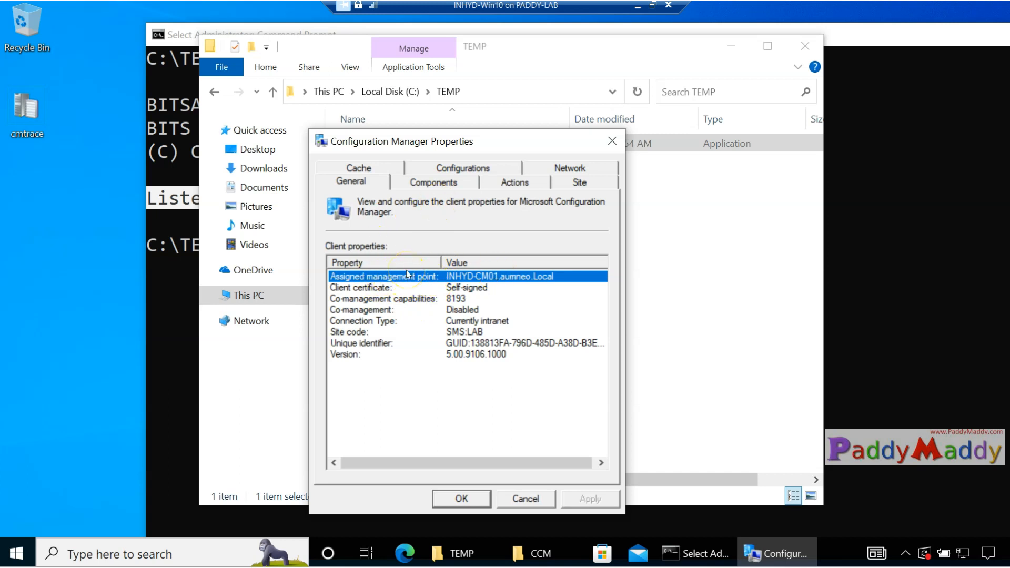
click(346, 332)
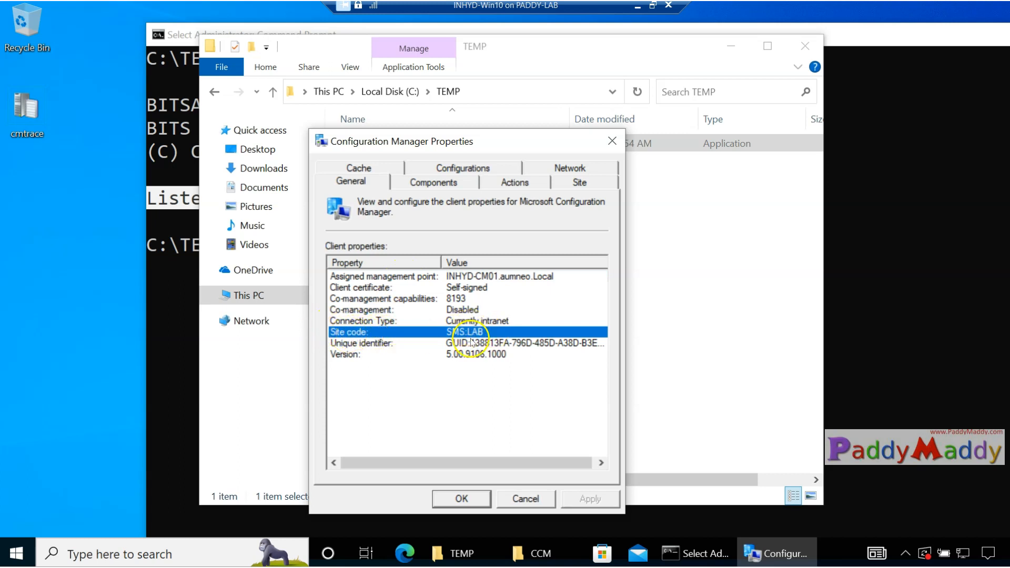
click(348, 309)
click(347, 299)
click(362, 311)
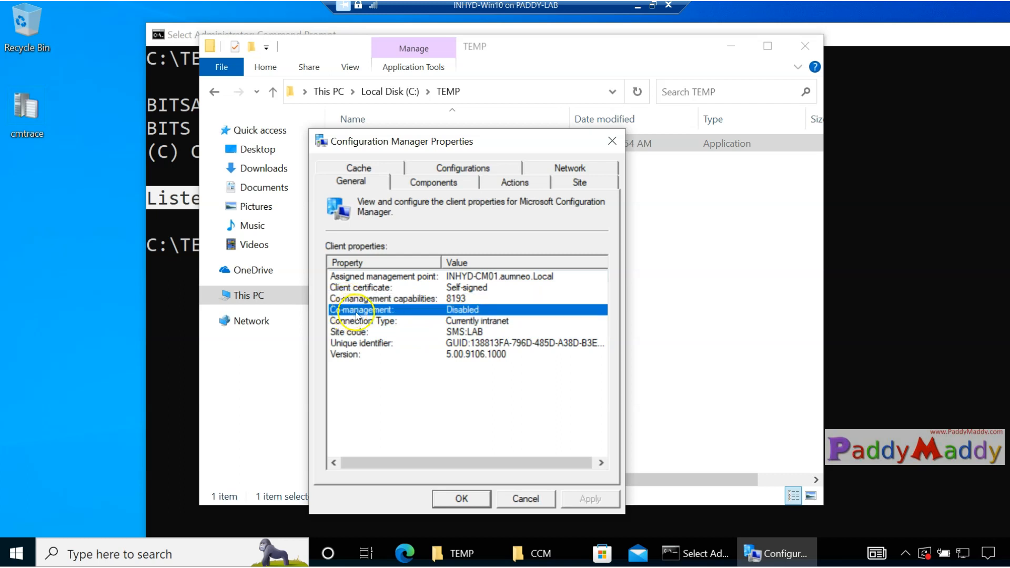
click(441, 299)
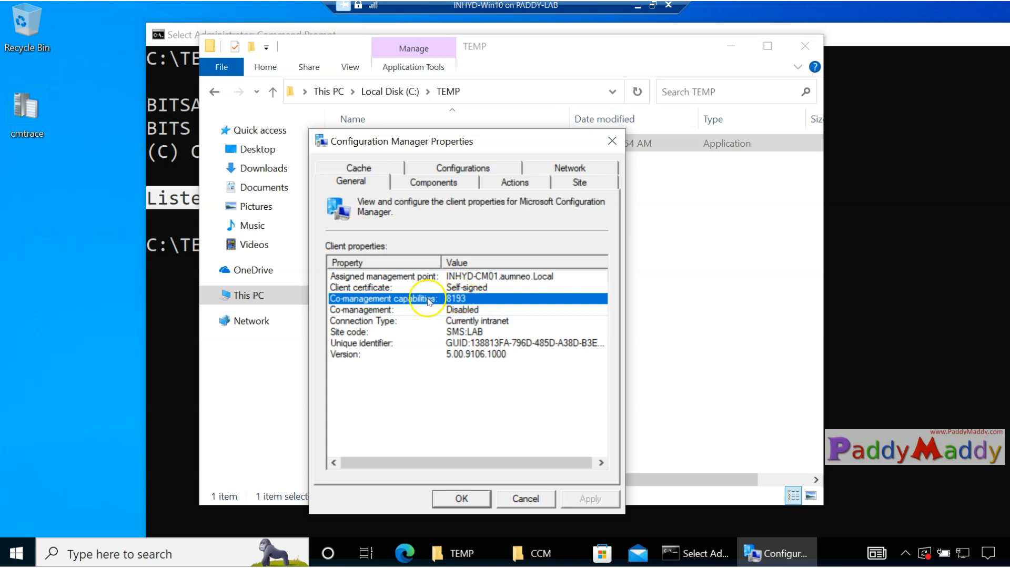
click(350, 287)
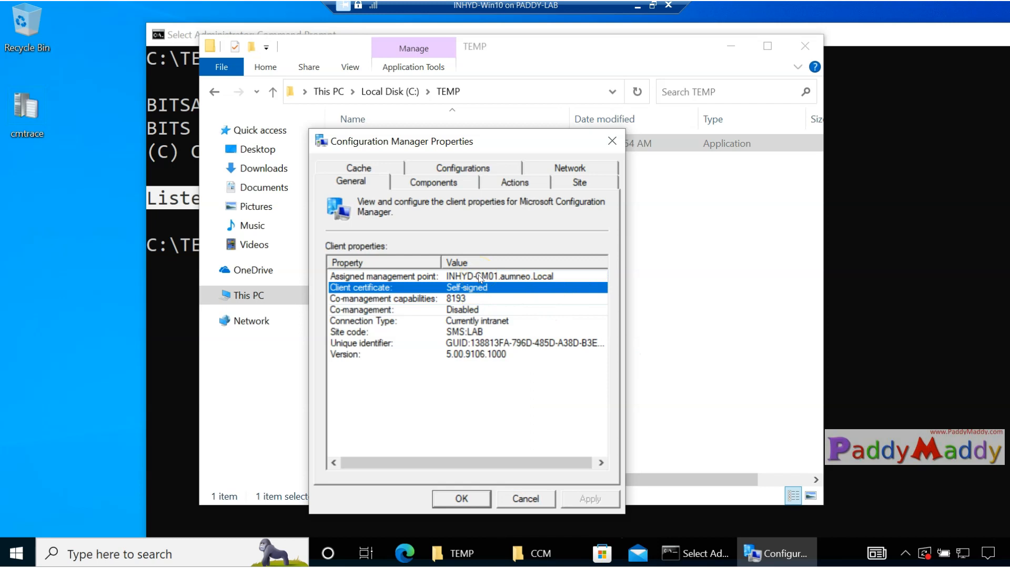
click(397, 354)
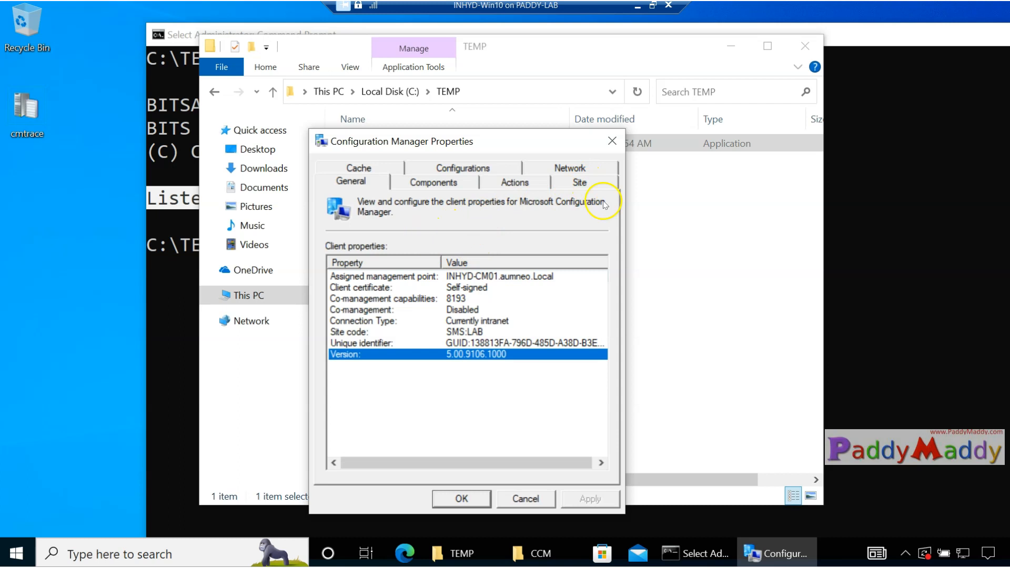
Unlock the client's site settings, run Find Site for the assigned site code LAB and dismiss the result message
click(591, 184)
mouse_move(510, 295)
mouse_down()
mouse_move(489, 284)
mouse_move(502, 285)
mouse_up()
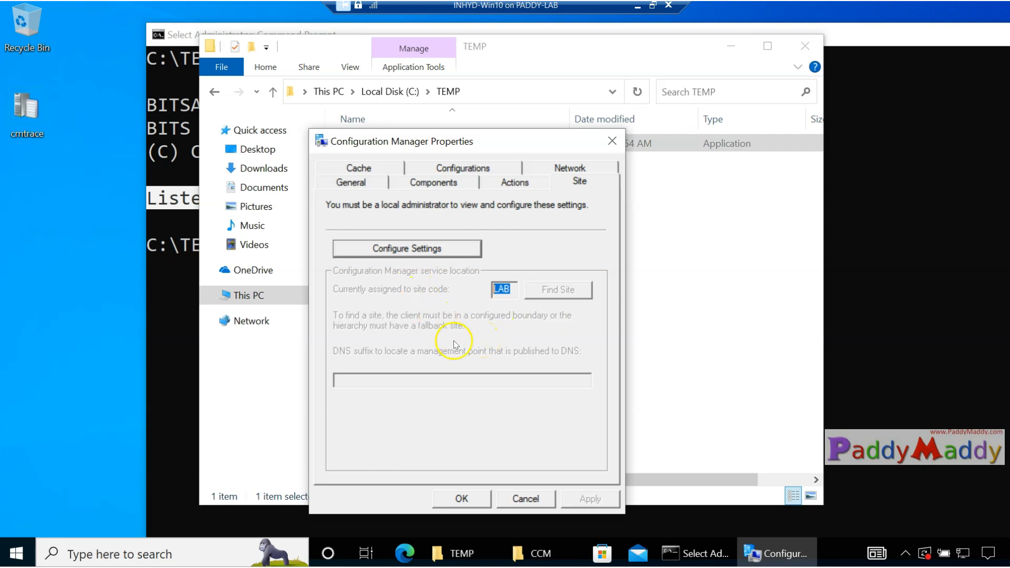
click(420, 255)
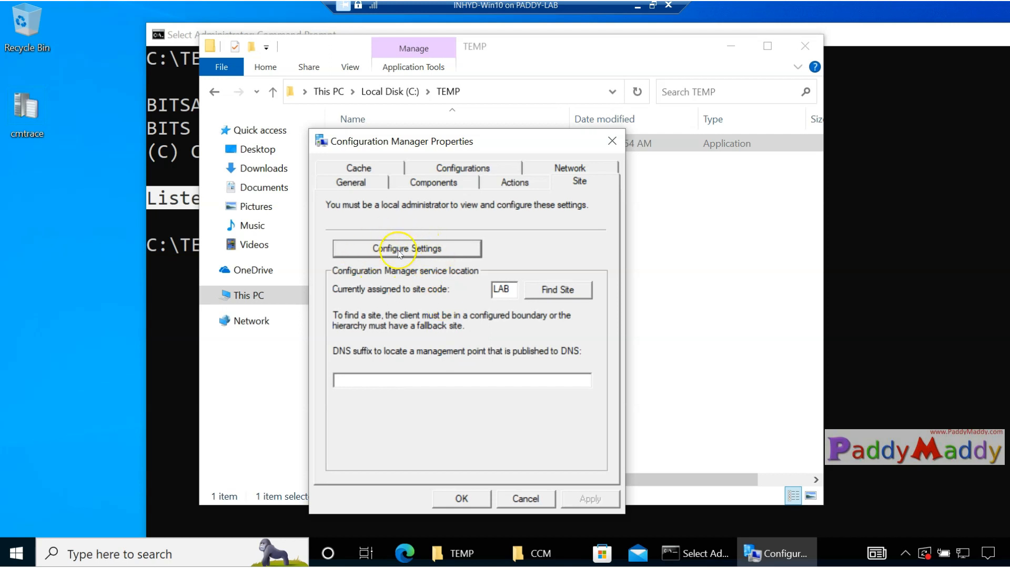
click(569, 294)
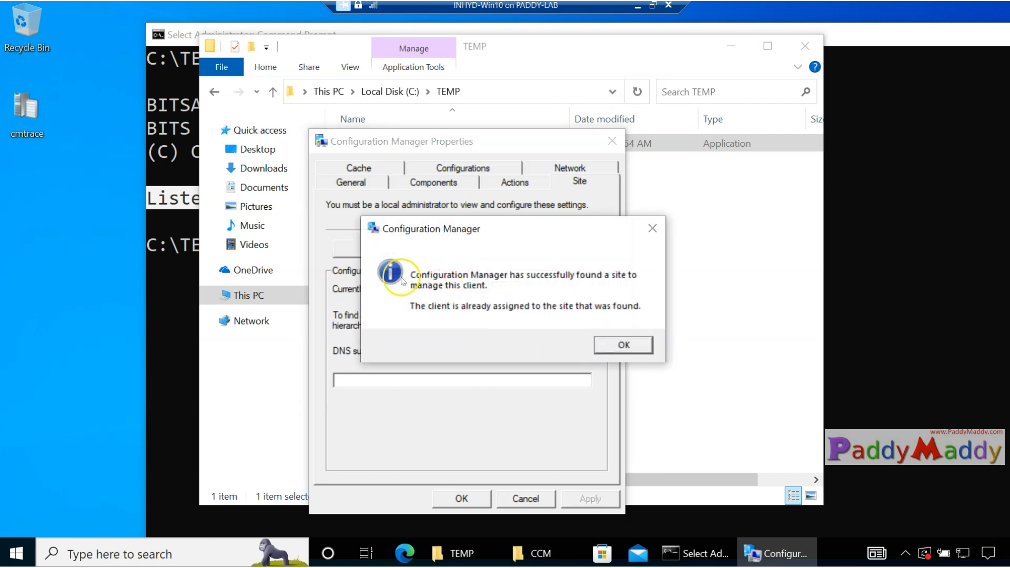
click(621, 345)
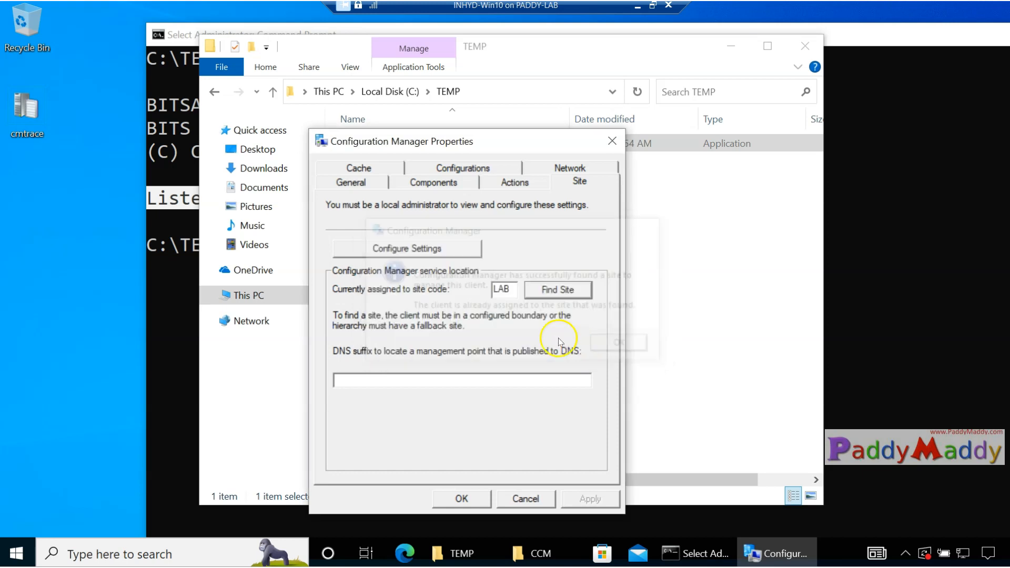
Try replacing the assigned site code with P01, run Find Site, dismiss the result message and place the cursor in the DNS suffix field
drag(509, 292, 493, 292)
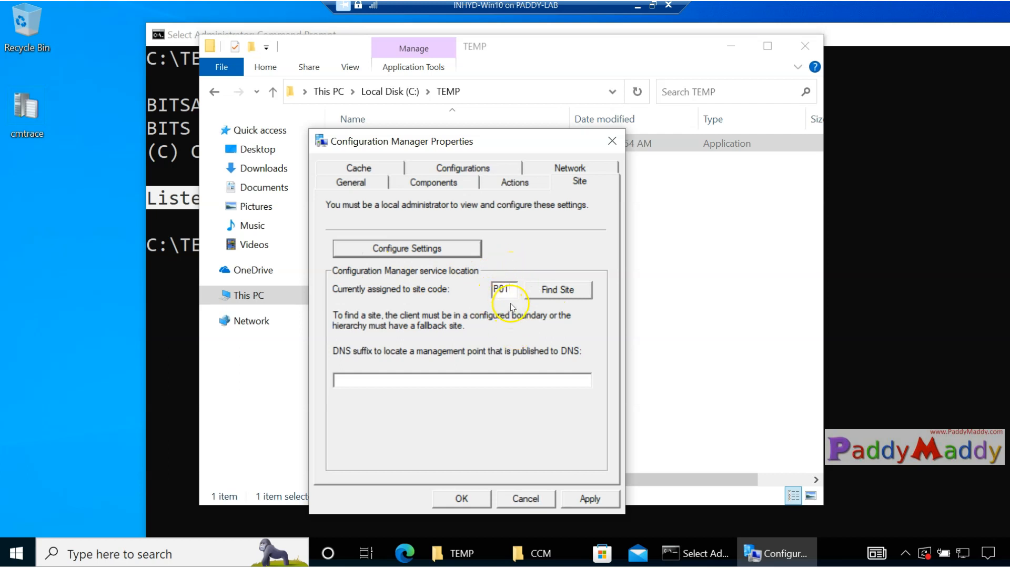
click(569, 290)
click(645, 351)
click(410, 379)
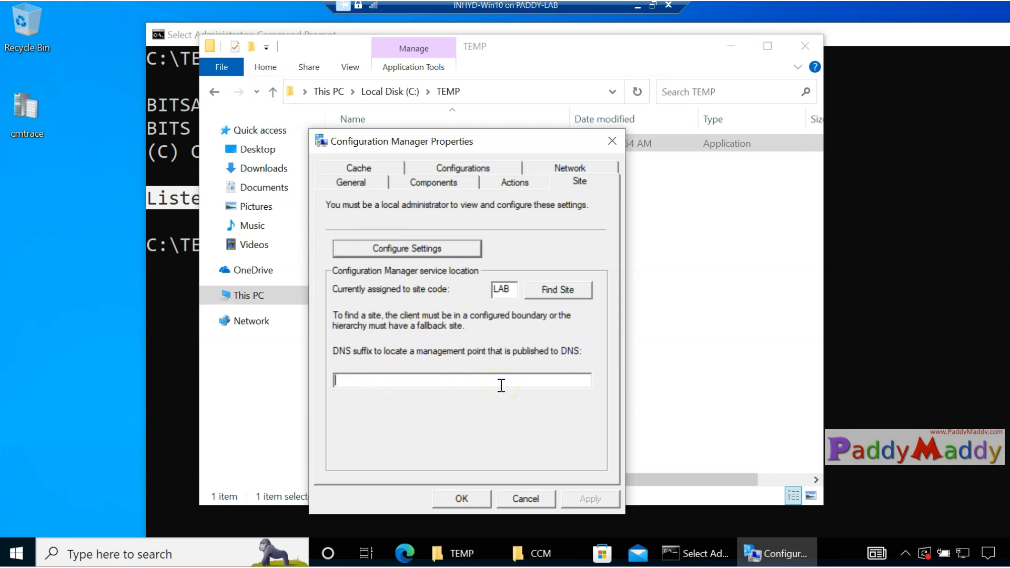
Review the client's available action cycles, from Application Deployment Evaluation through Windows Installer Source List Update, without running any
click(538, 190)
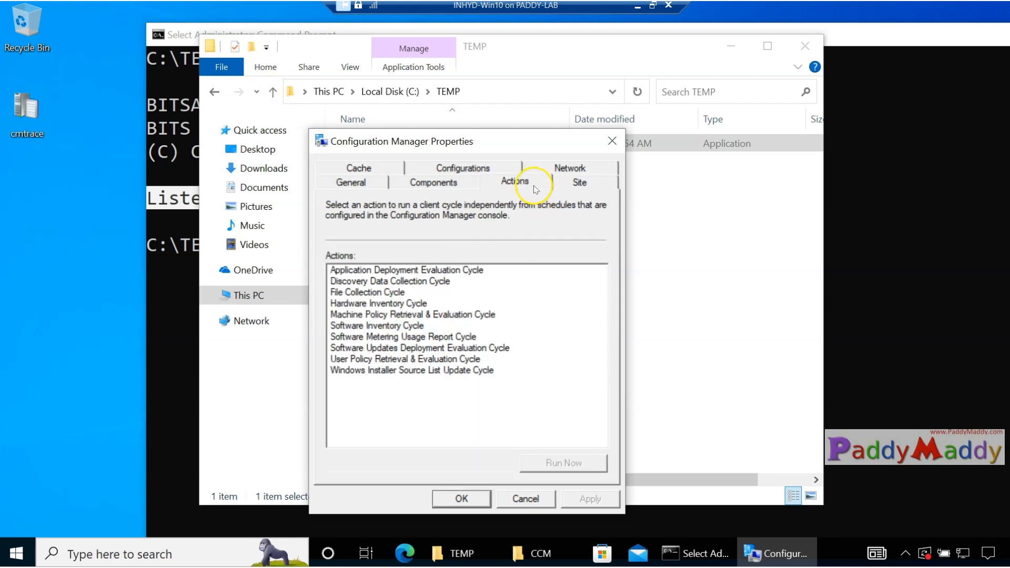
click(400, 272)
click(396, 291)
click(394, 314)
click(395, 328)
click(390, 370)
click(383, 348)
click(379, 337)
click(376, 325)
click(371, 314)
click(368, 292)
click(367, 281)
click(367, 314)
click(366, 338)
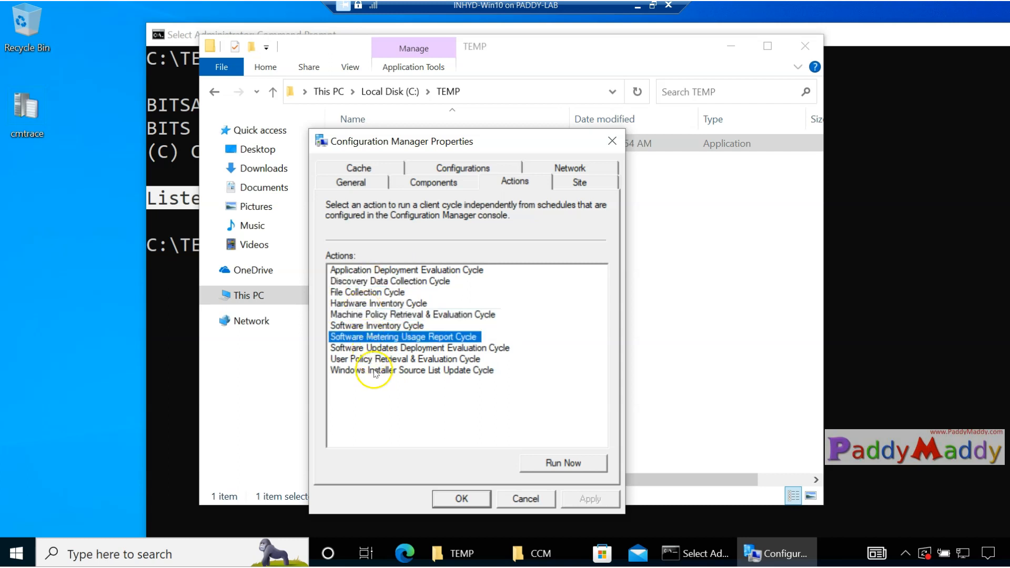
click(374, 371)
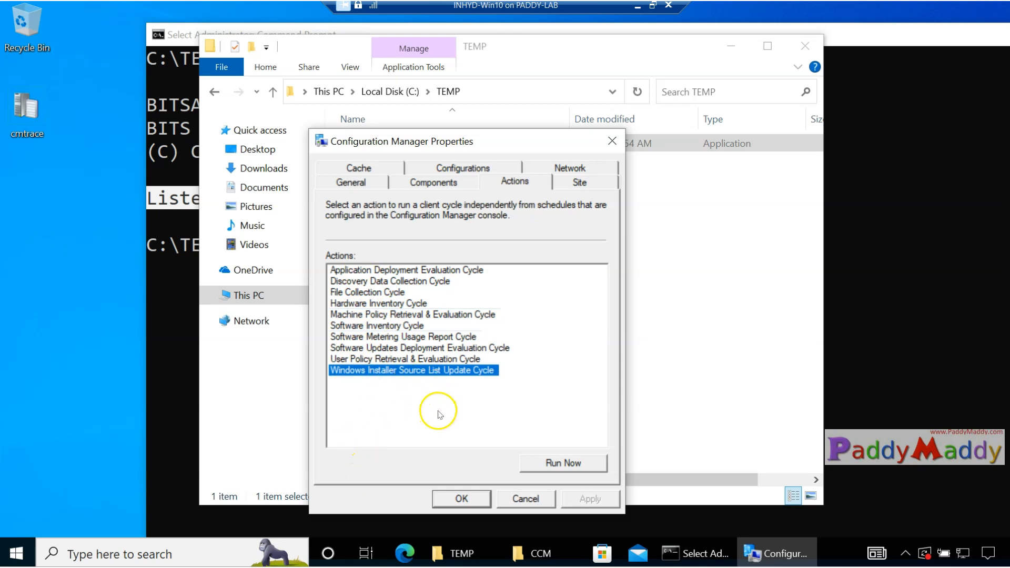
click(382, 394)
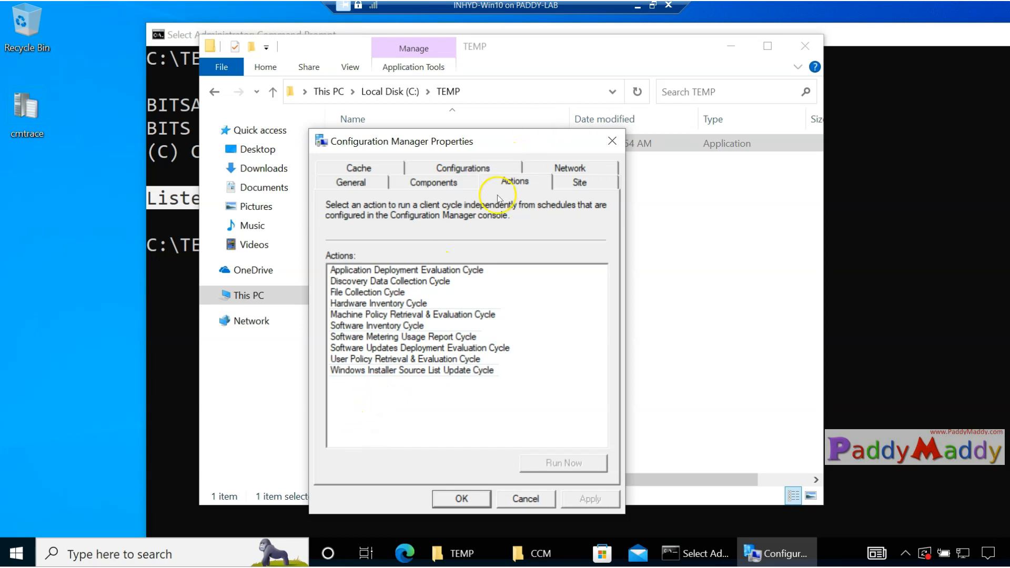
click(374, 303)
click(391, 336)
click(373, 369)
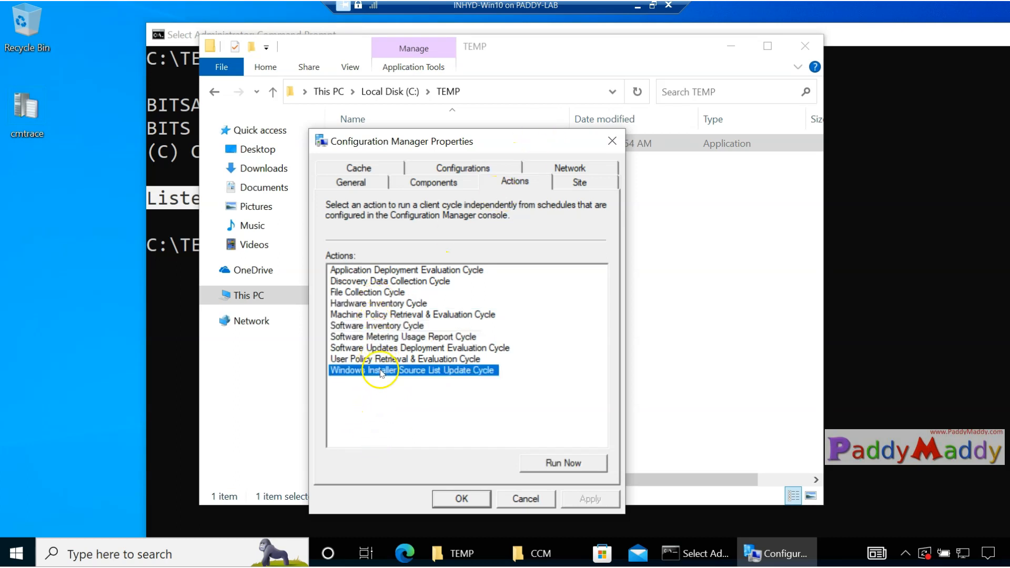
Review the version and status of the installed client components through the end of the list
click(514, 178)
click(446, 185)
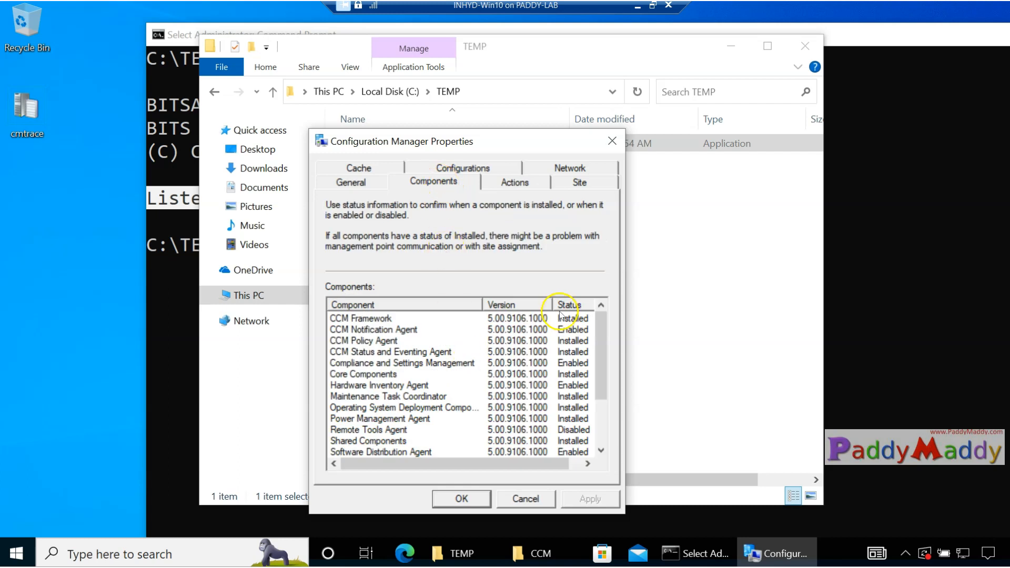
drag(598, 332, 594, 421)
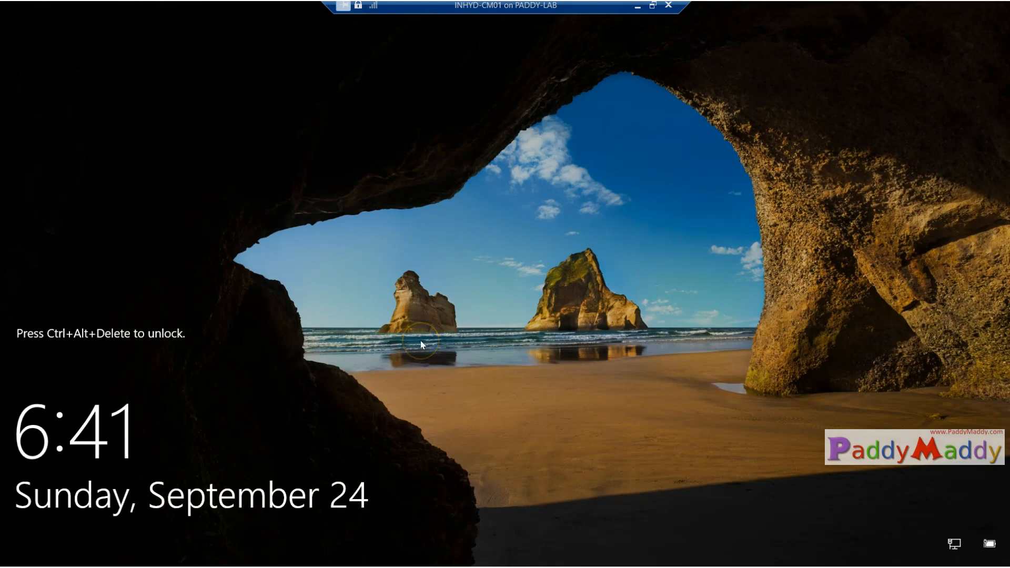
Switch to the INHYD-CM01 server session and unlock it by entering the account password with Caps Lock off
click(421, 344)
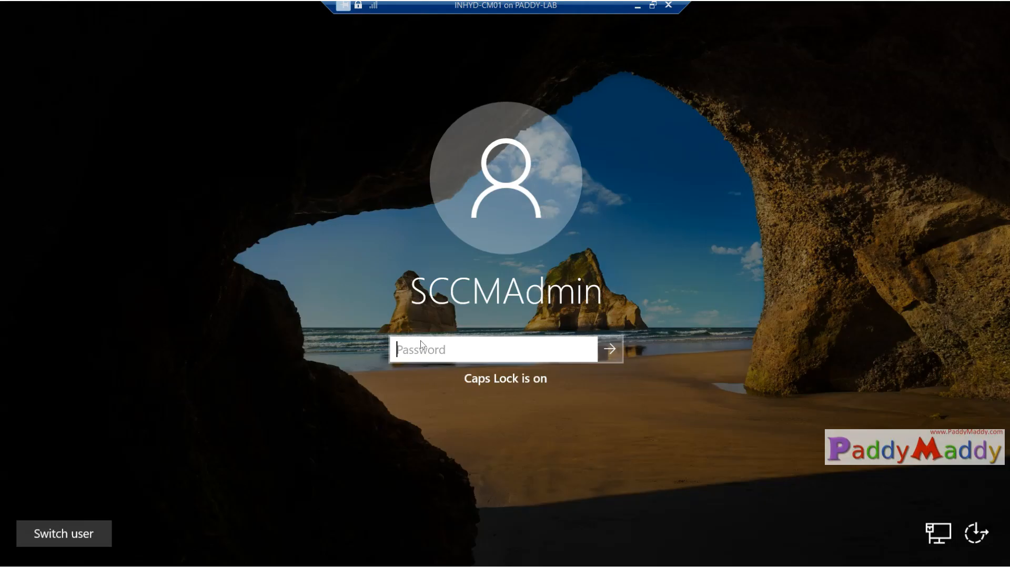
key(Caps_Lock)
key(Caps_Lock)
text(••)
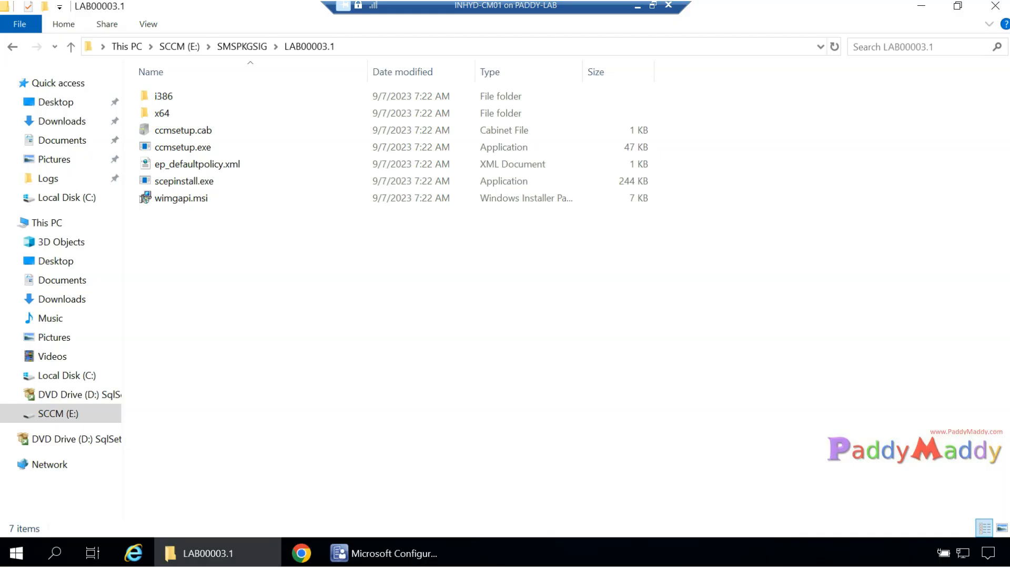
Switch to the Configuration Manager console, examine the site's Component Status list under Monitoring, and minimize the server session
click(363, 553)
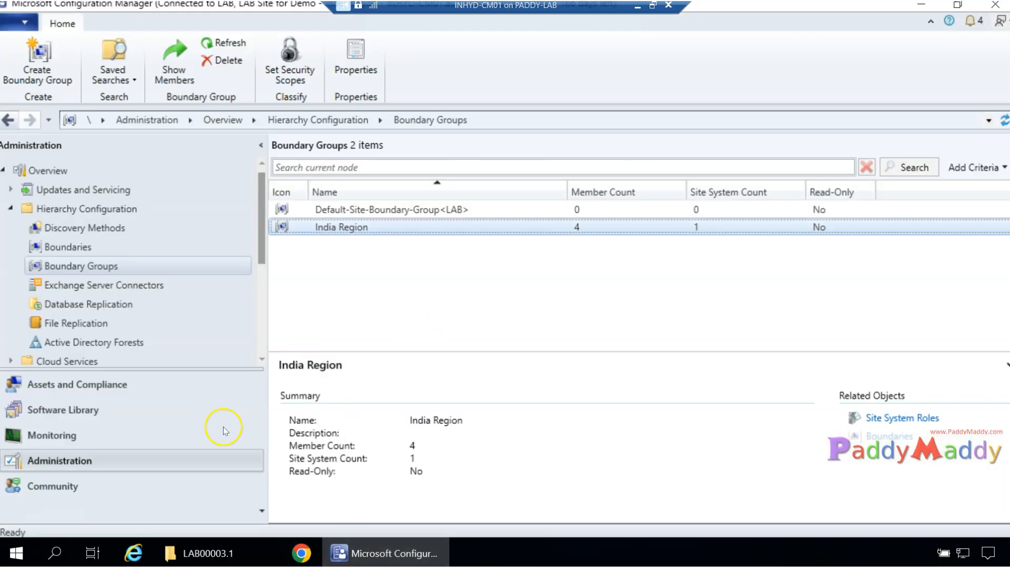
click(62, 409)
click(52, 435)
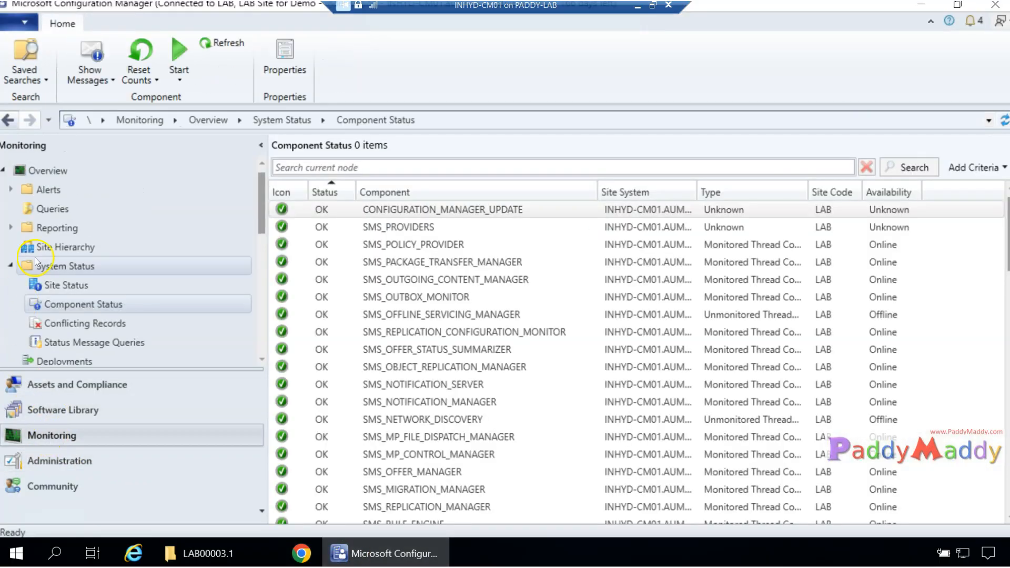
scroll(437, 341, down, 15)
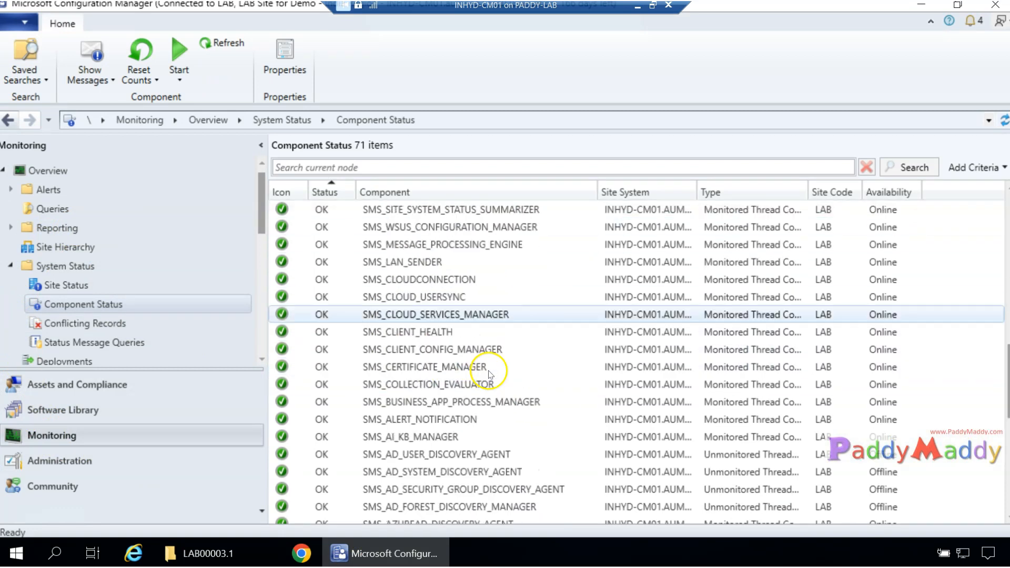
scroll(479, 275, down, 4)
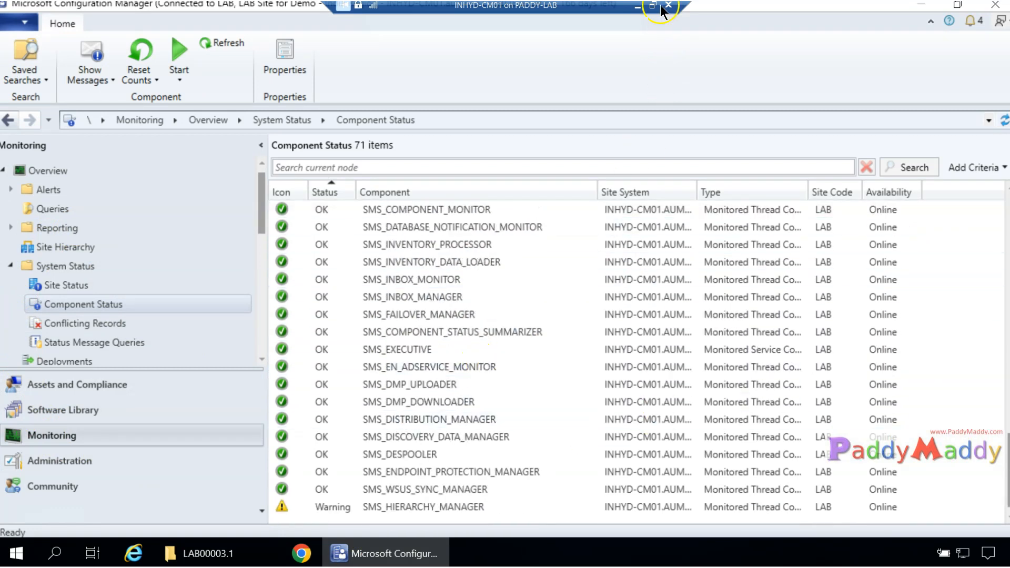
click(638, 6)
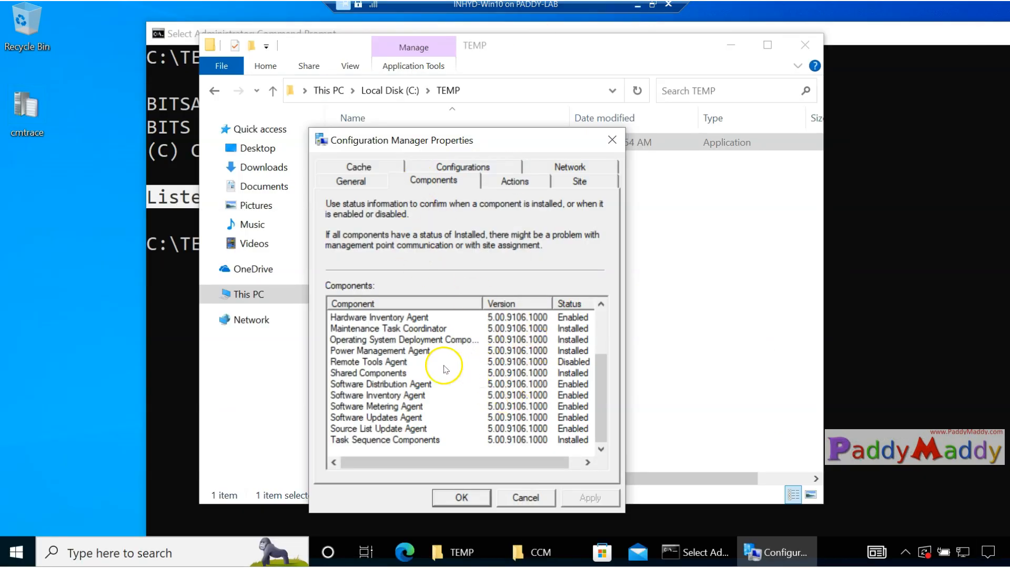
Examine the Hardware Inventory, Software Distribution, Software Inventory and Software Metering agents in the client's component list
click(452, 428)
click(367, 318)
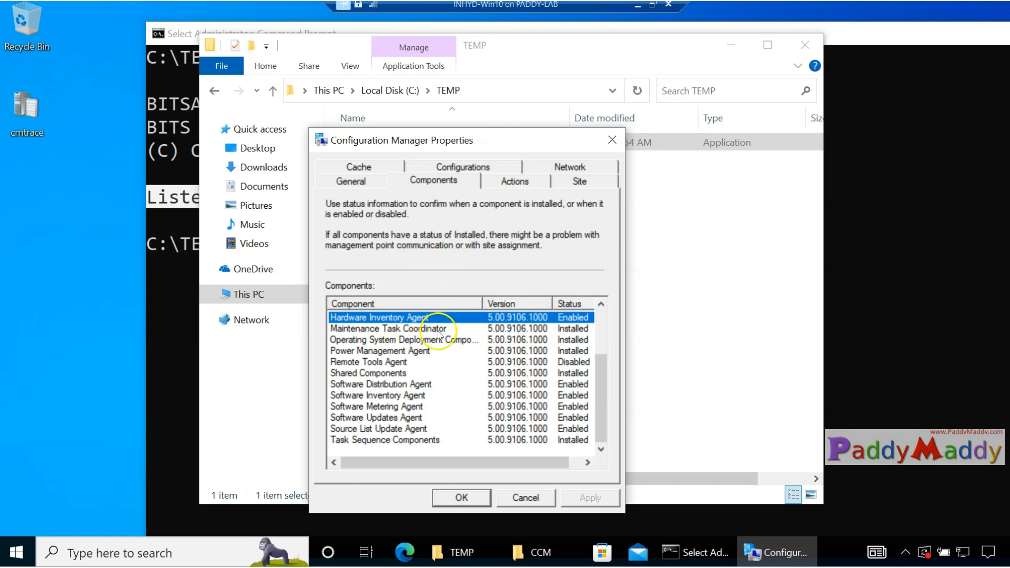
click(392, 383)
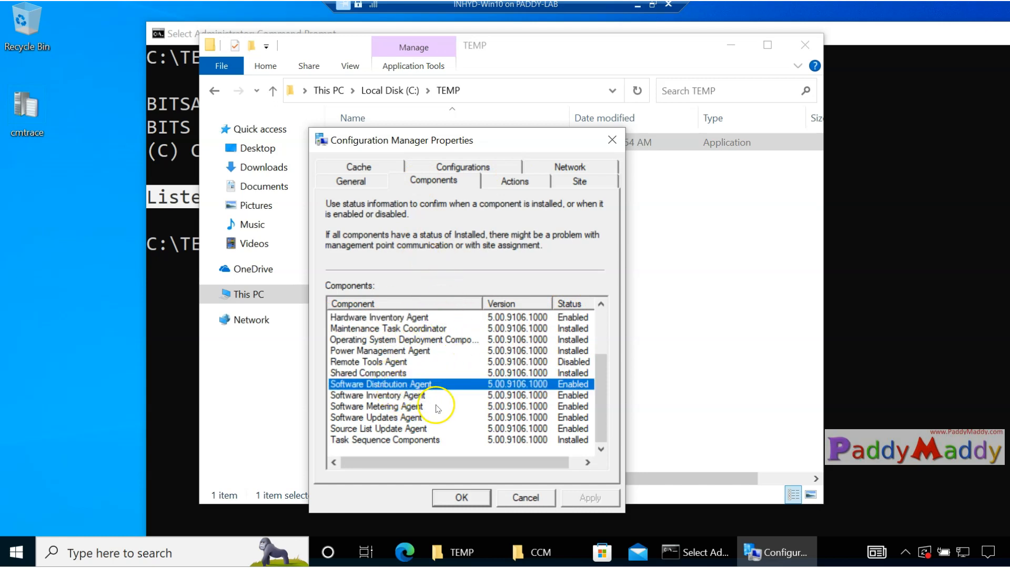
click(395, 395)
click(401, 409)
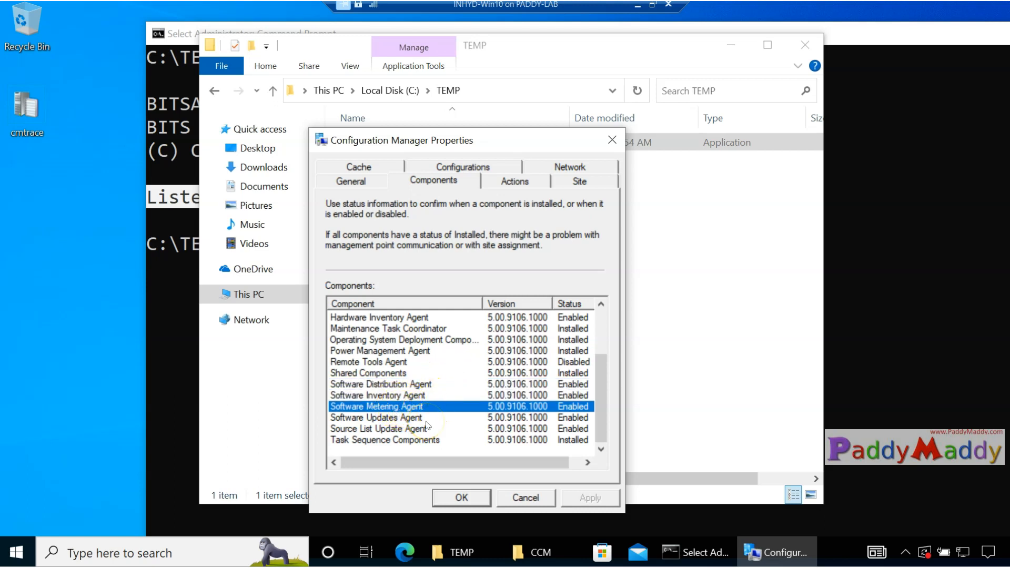
Show the client's general properties and move the properties dialog so the ccmsetup file is uncovered
click(351, 181)
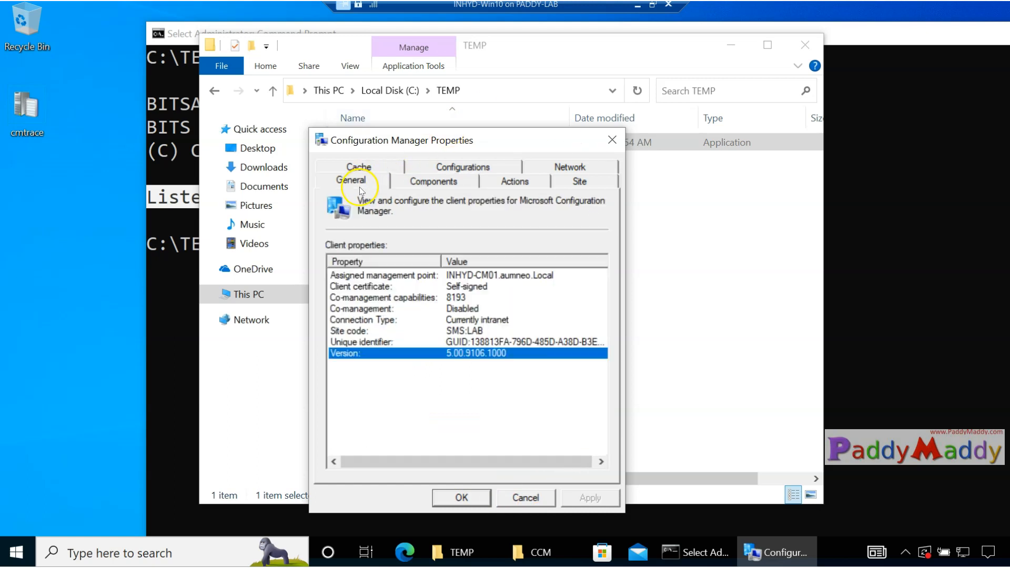
drag(384, 142, 481, 165)
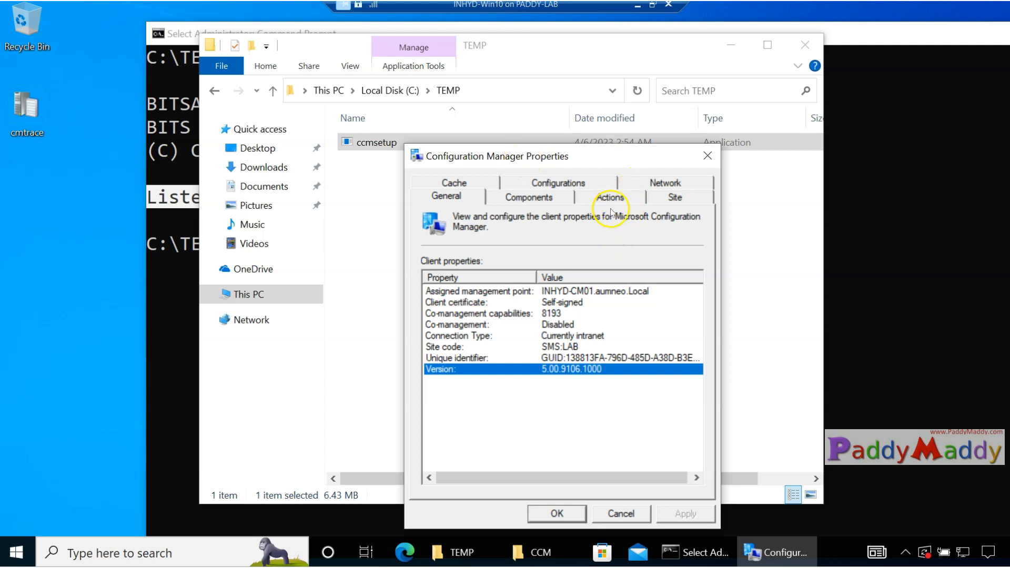
Compare the Enabled, Installed and Disabled statuses across the client components, from Task Sequence Components back to CCM Framework
click(528, 197)
scroll(505, 400, down, 2)
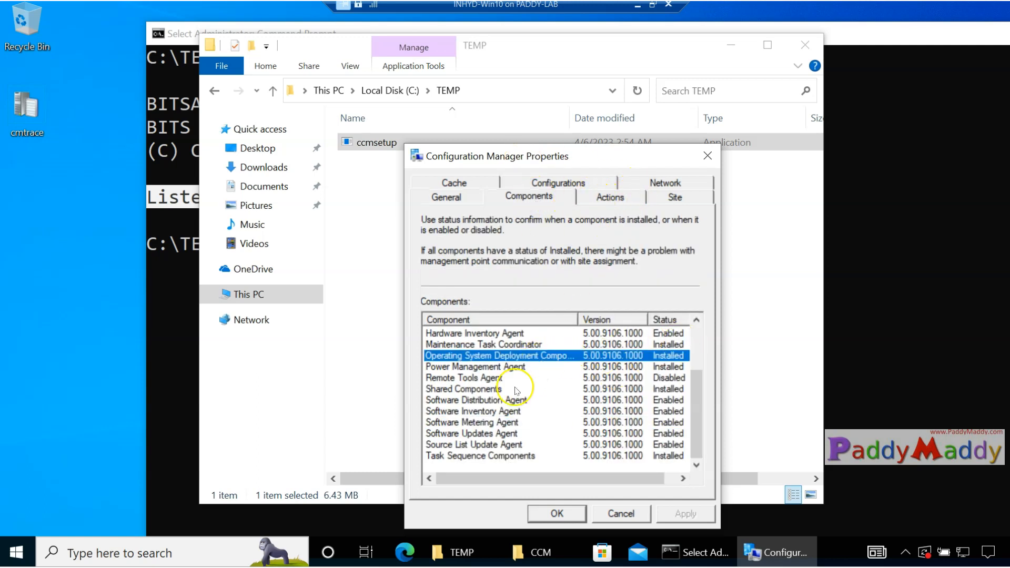
click(516, 456)
click(512, 445)
click(506, 434)
click(507, 423)
click(512, 412)
click(514, 401)
click(505, 456)
click(495, 390)
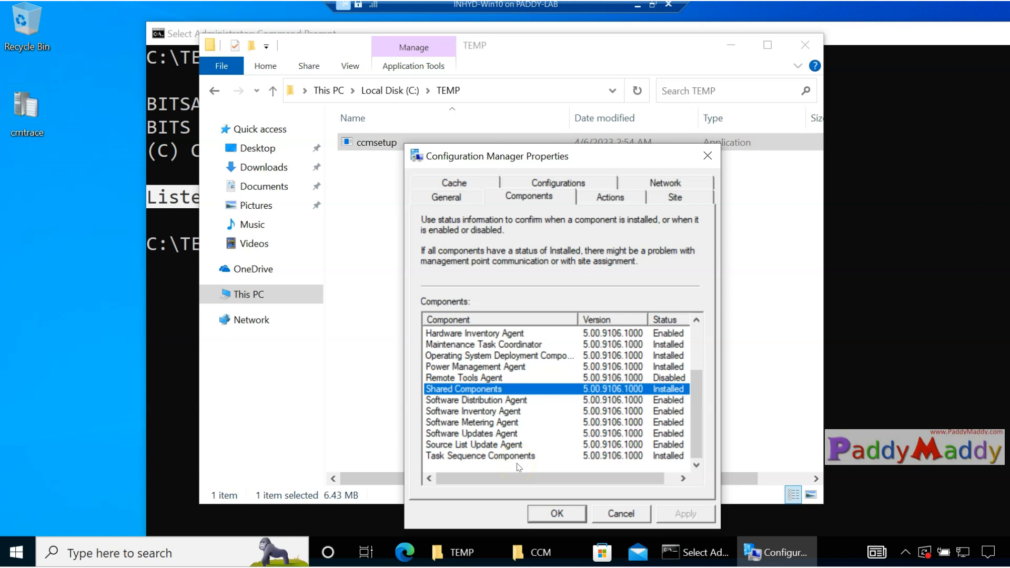
click(467, 334)
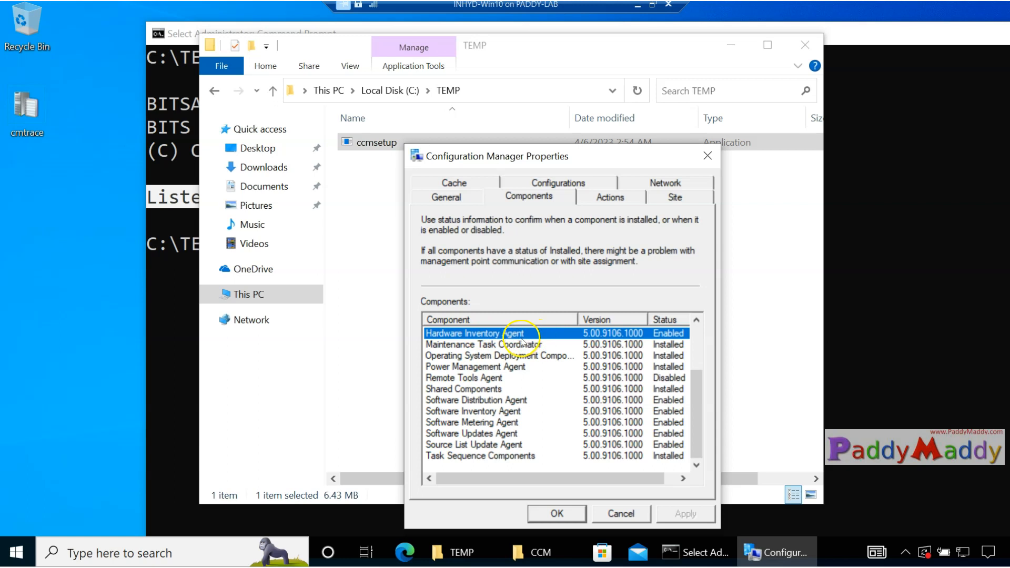
click(490, 454)
click(484, 433)
click(489, 422)
click(490, 388)
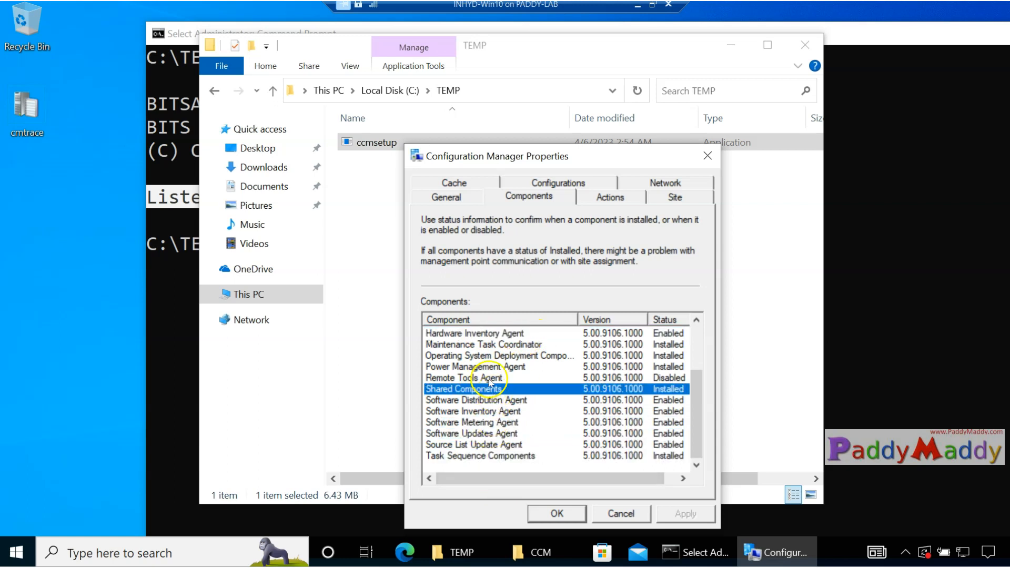
click(485, 358)
click(479, 334)
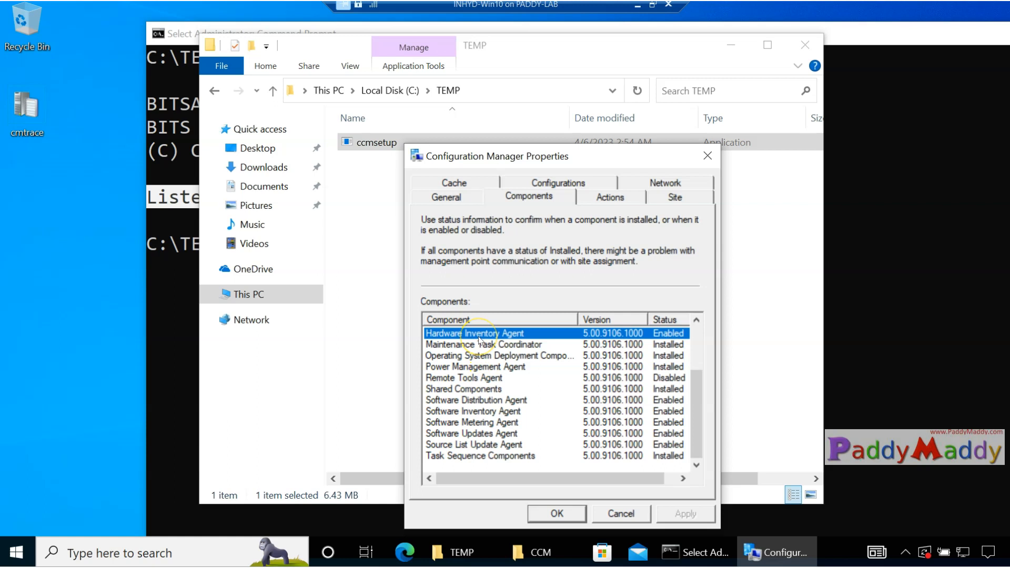
drag(701, 424, 696, 338)
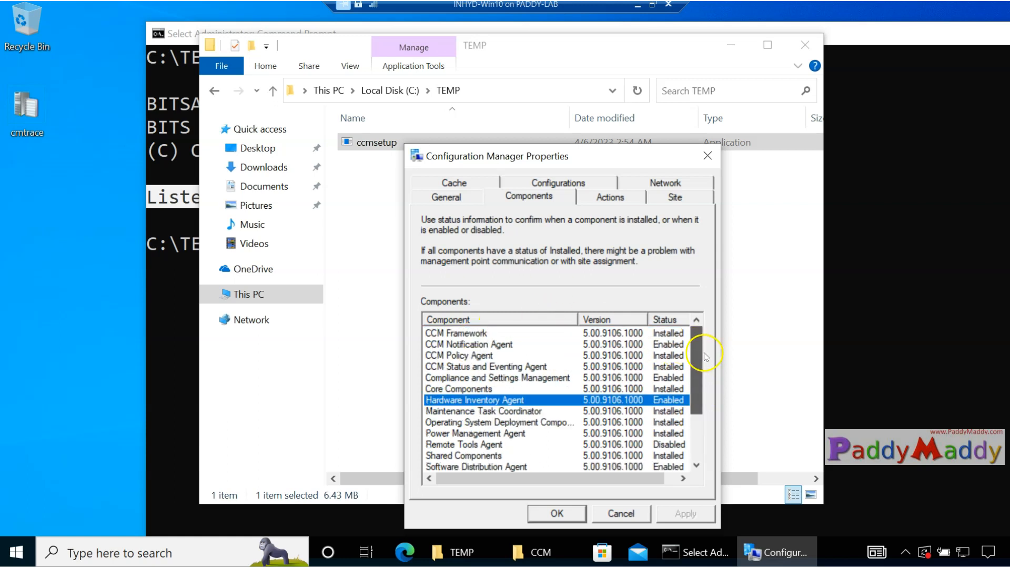
Revisit the client's general properties, components, actions and site assignment, ending back on the component list
click(450, 197)
click(502, 195)
click(600, 198)
click(663, 199)
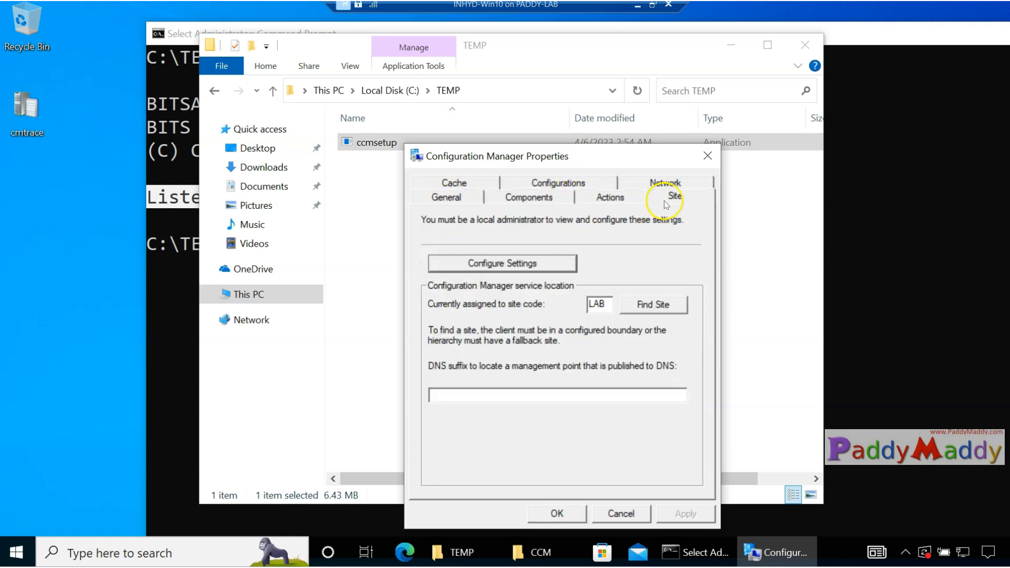
click(586, 202)
click(528, 195)
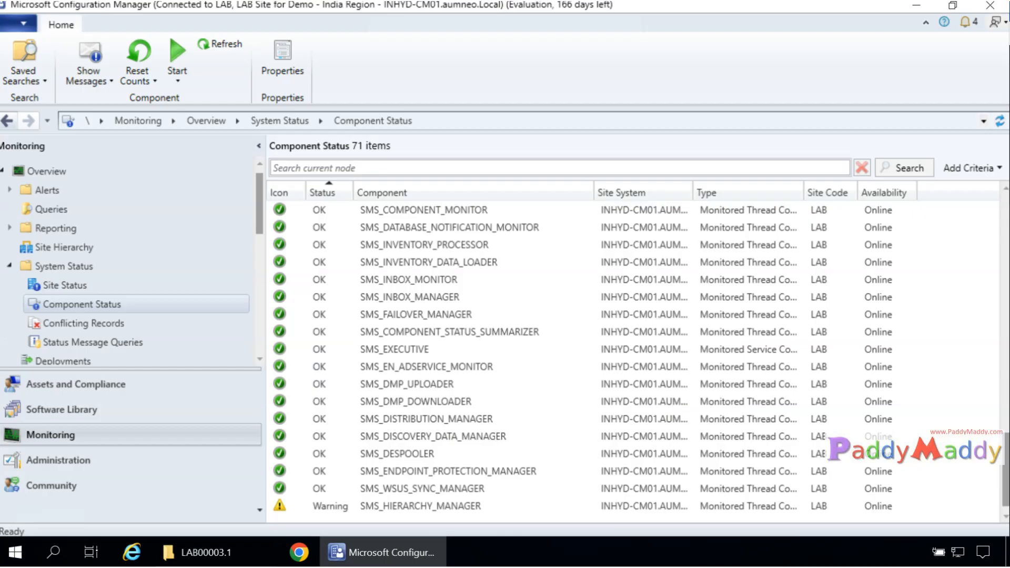
On the INHYD-CM01 console, open the Default Client Settings properties and display the Hardware Inventory settings
click(60, 459)
scroll(92, 256, down, 2)
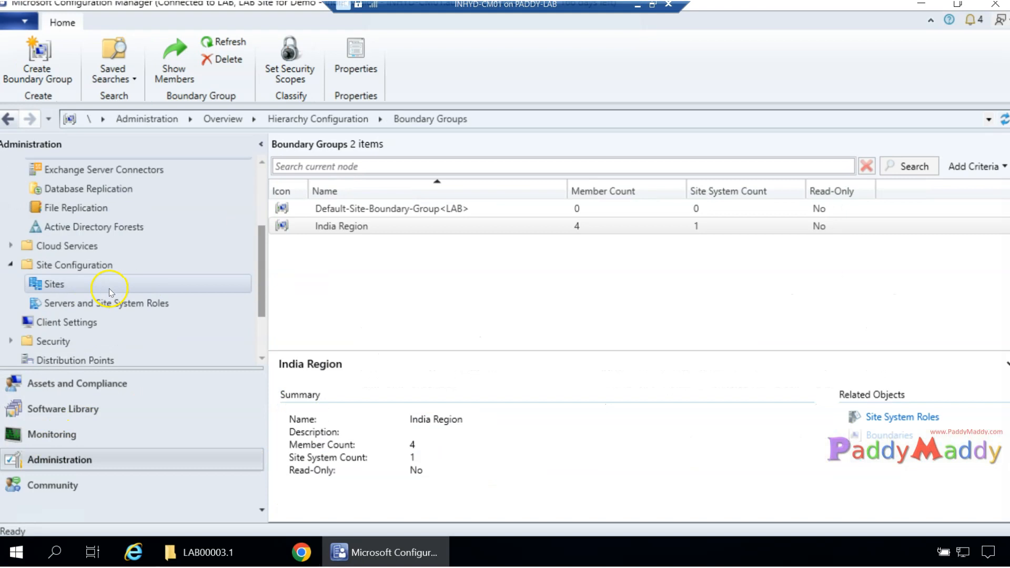
click(79, 324)
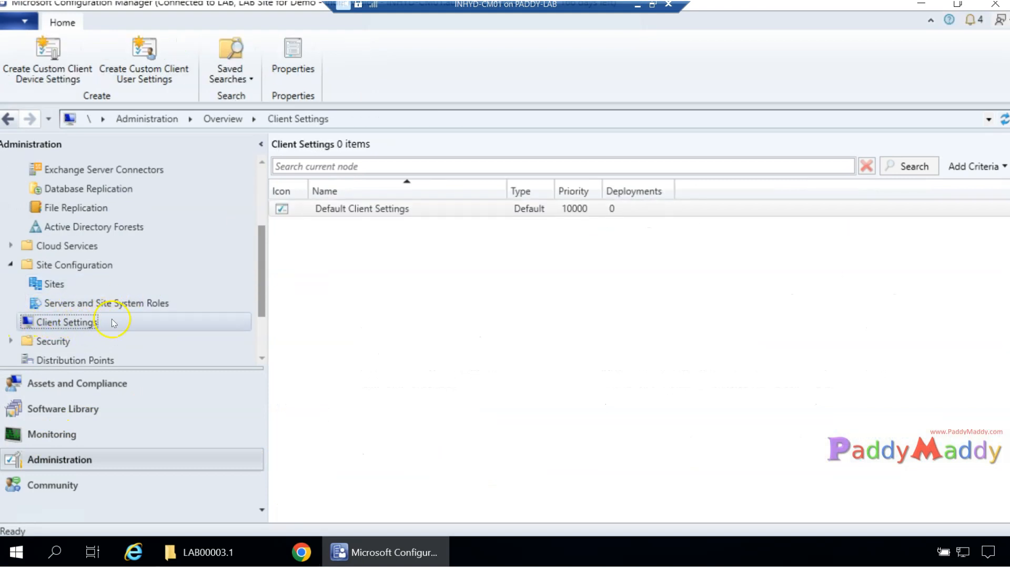
click(376, 211)
click(446, 210)
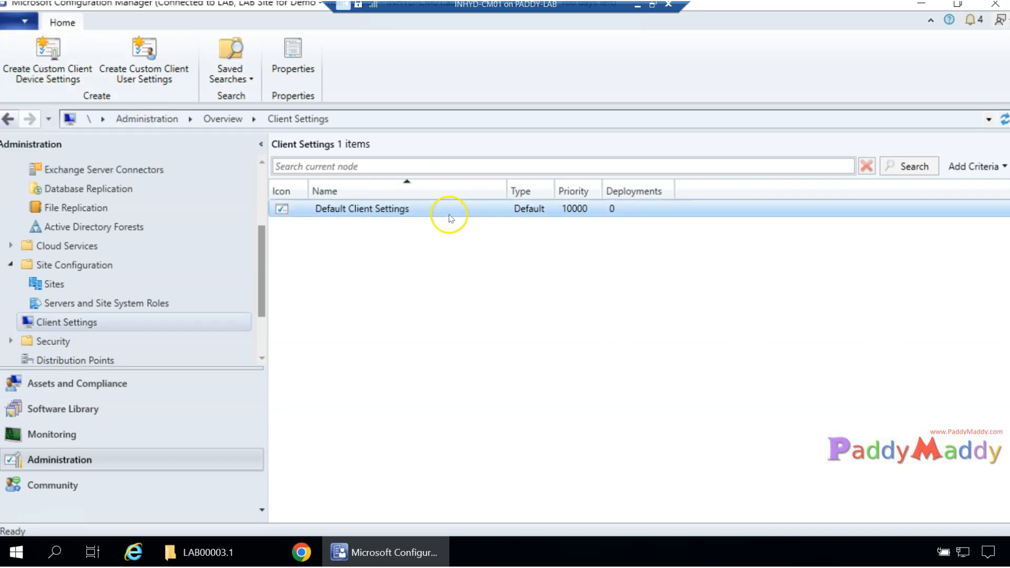
click(312, 72)
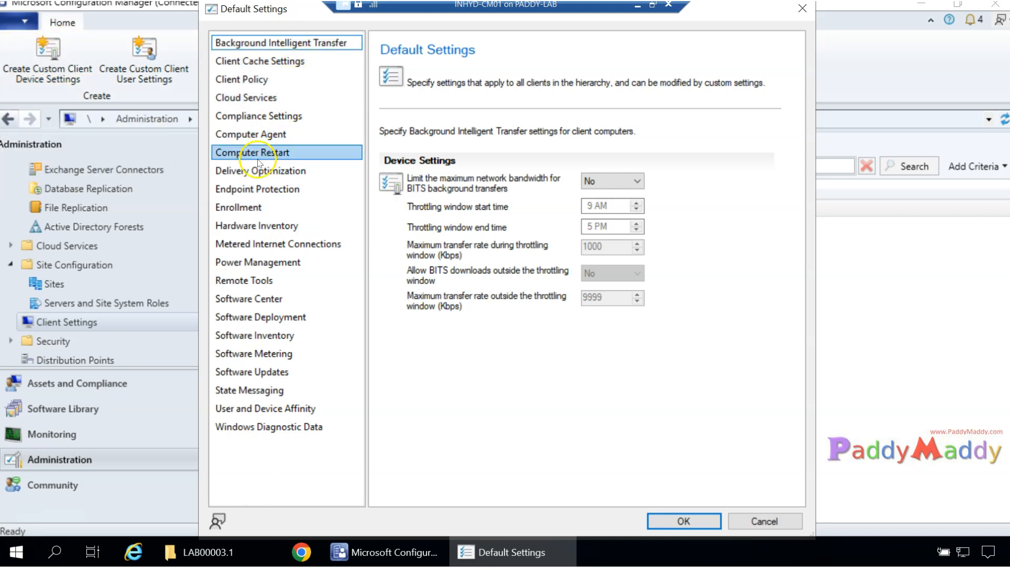
click(226, 227)
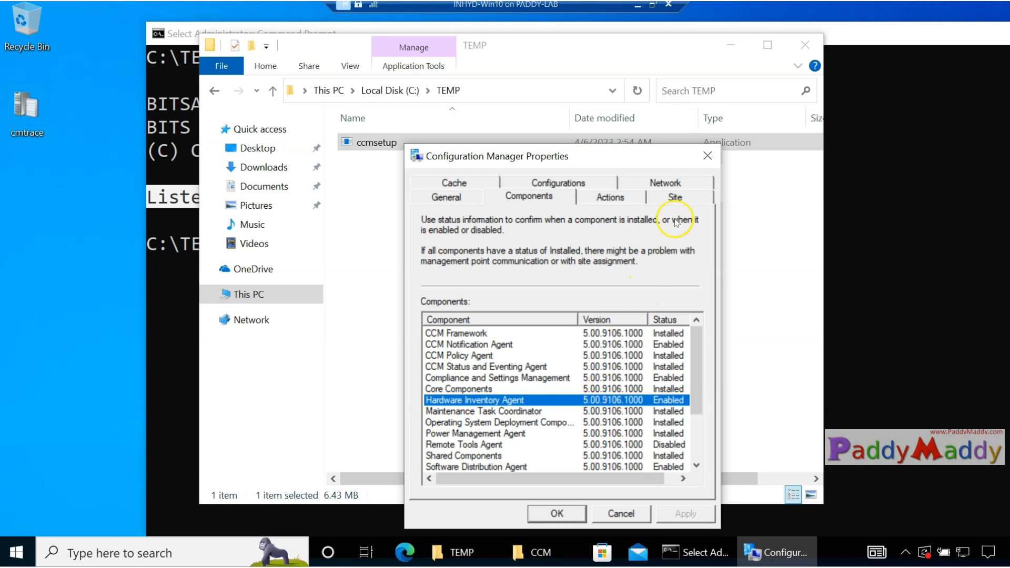
Run the Hardware Inventory Cycle from the client's actions and dismiss the notice
click(621, 197)
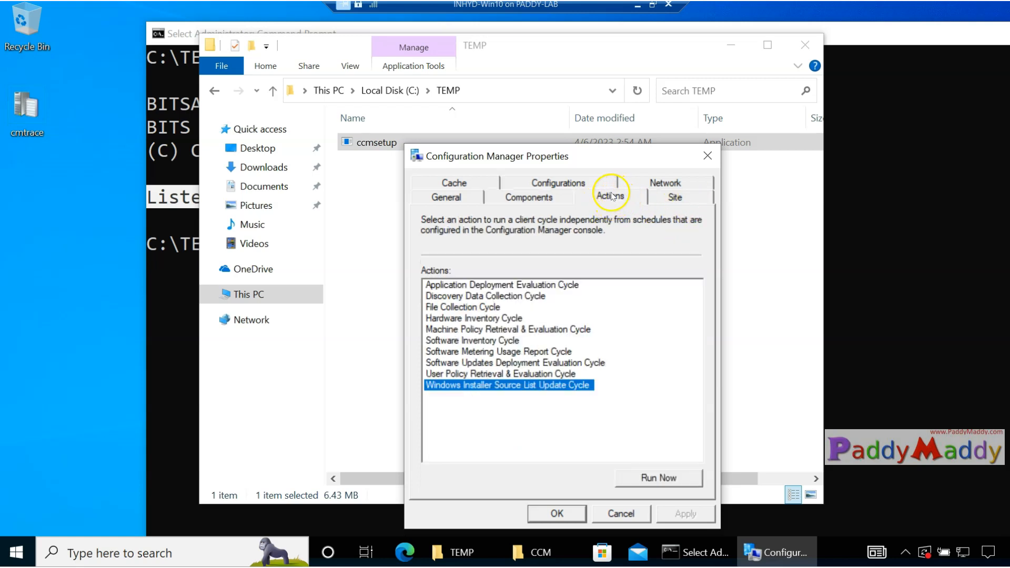
click(466, 319)
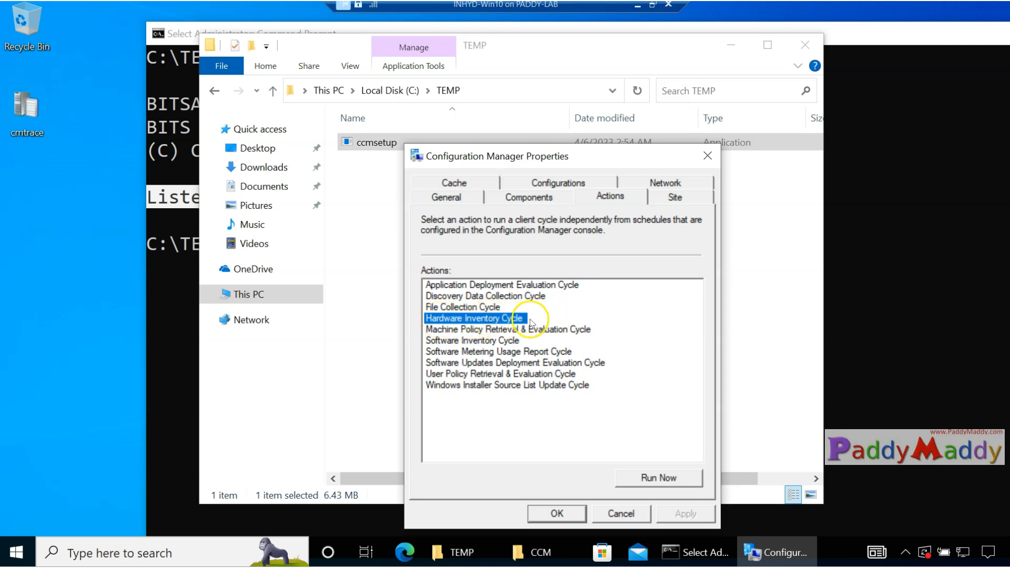
click(687, 480)
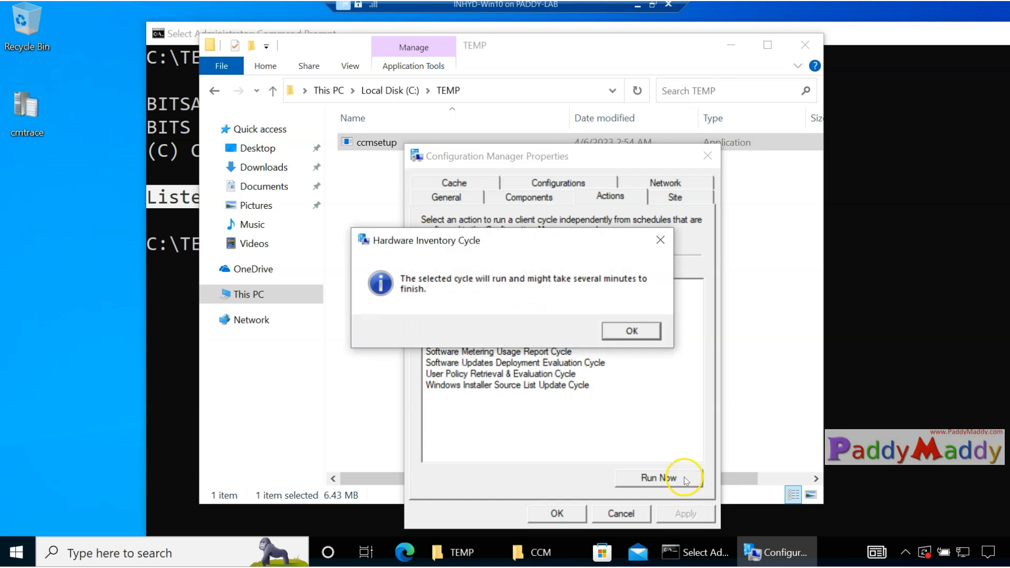
click(631, 330)
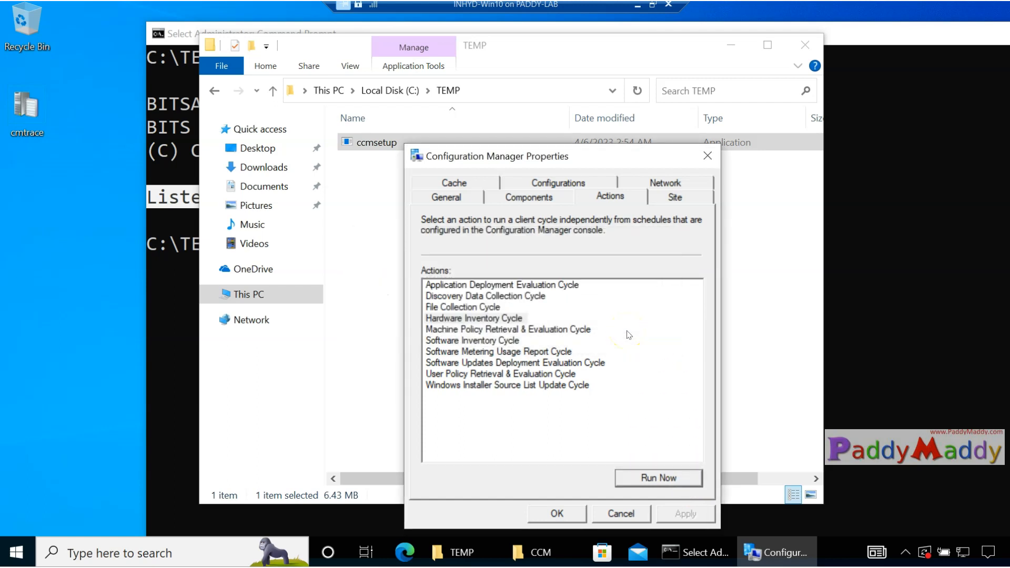
Review the component list again, checking the statuses of Task Sequence Components and the Software Distribution, Inventory and Updates agents
click(530, 198)
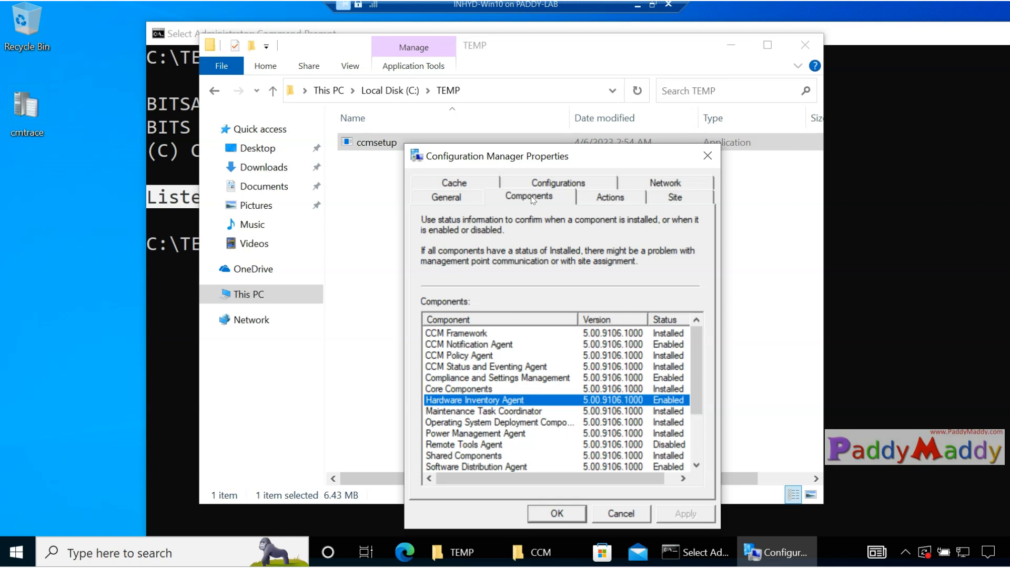
drag(697, 370, 695, 447)
click(496, 455)
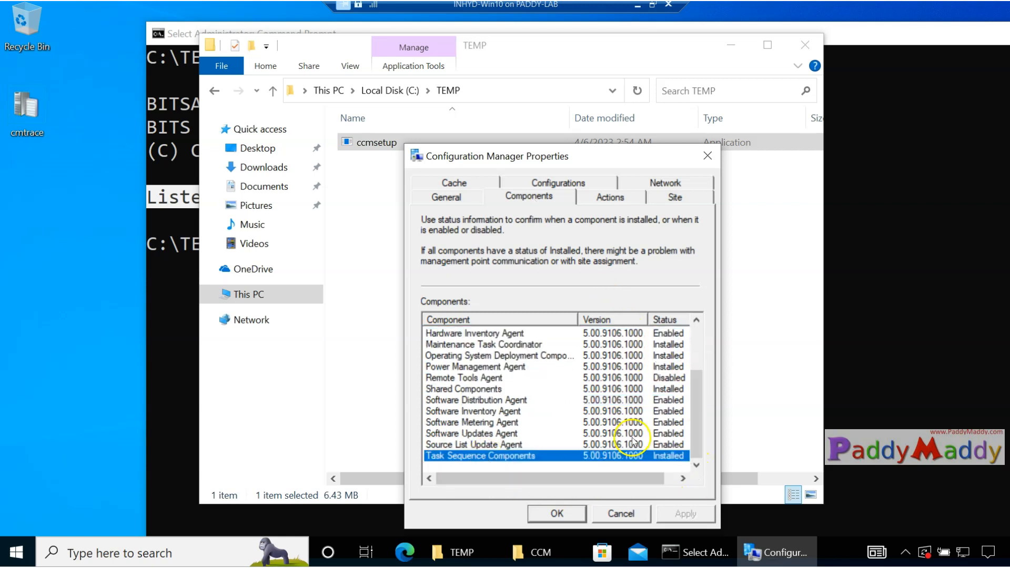
click(547, 400)
click(499, 410)
click(500, 433)
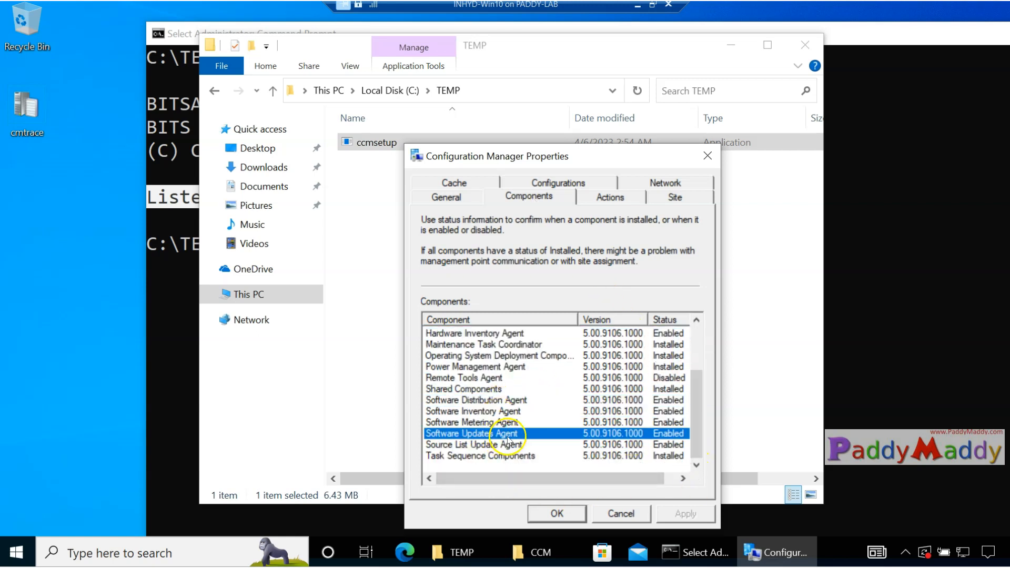
scroll(537, 410, up, 1)
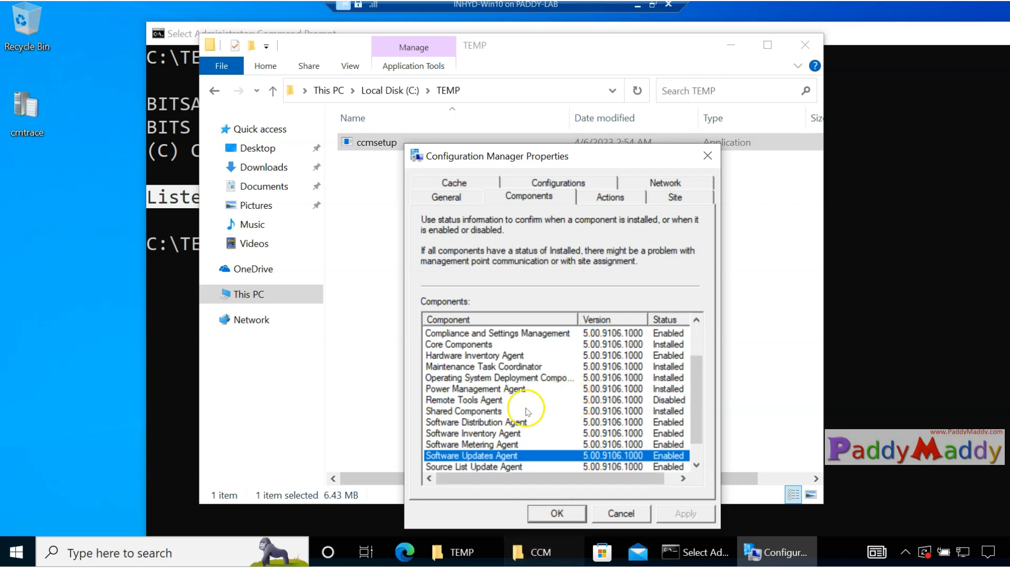
Open the Logs folder inside C:\Windows\CCM and look through its client log files
click(532, 551)
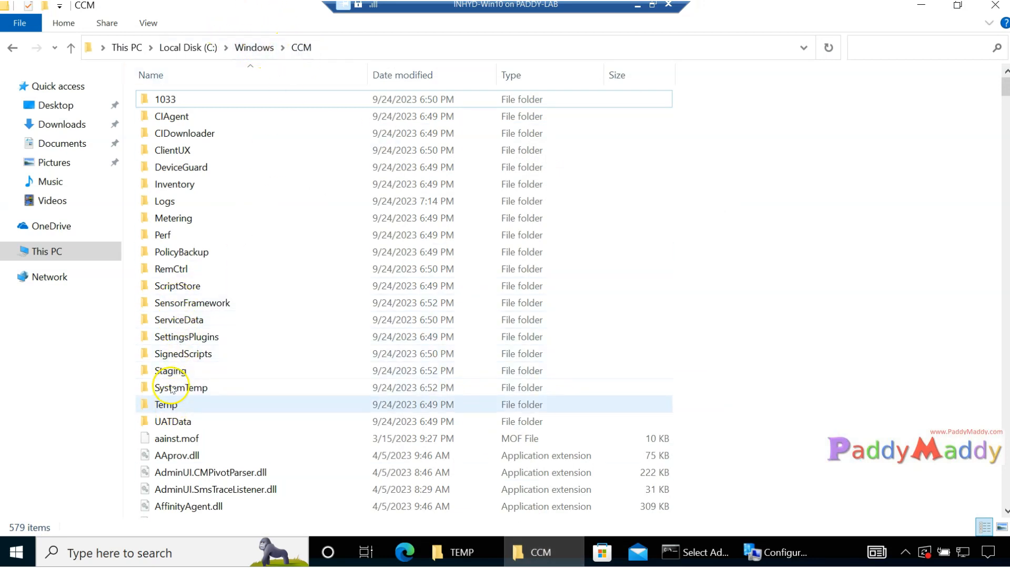
double_click(177, 202)
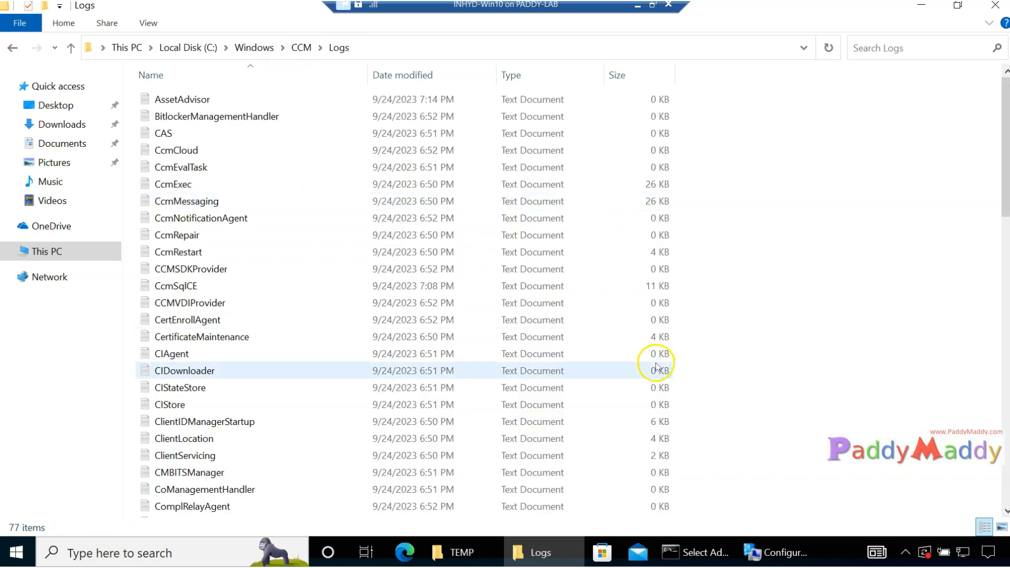
drag(1006, 154, 1004, 497)
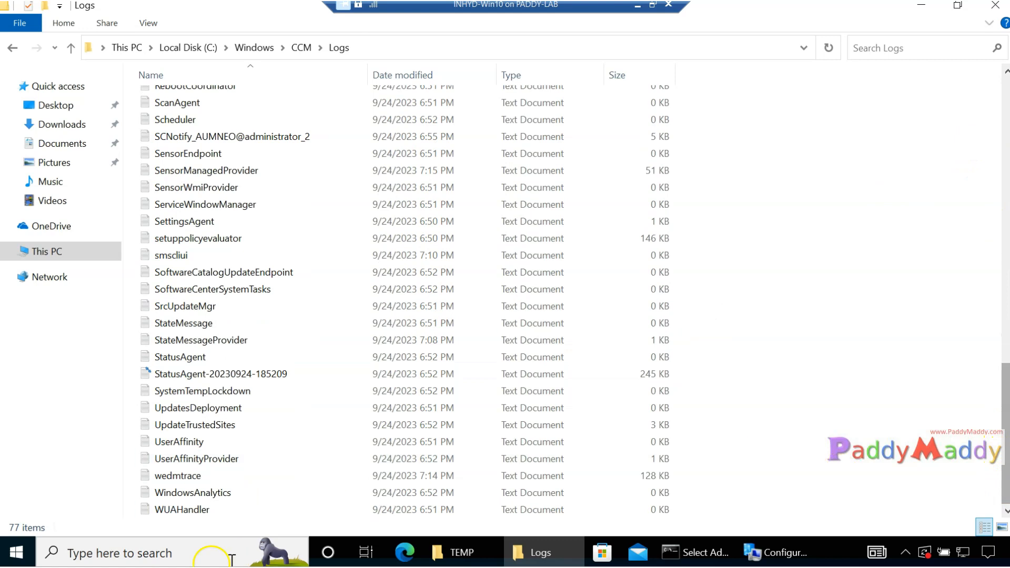
scroll(753, 385, up, 15)
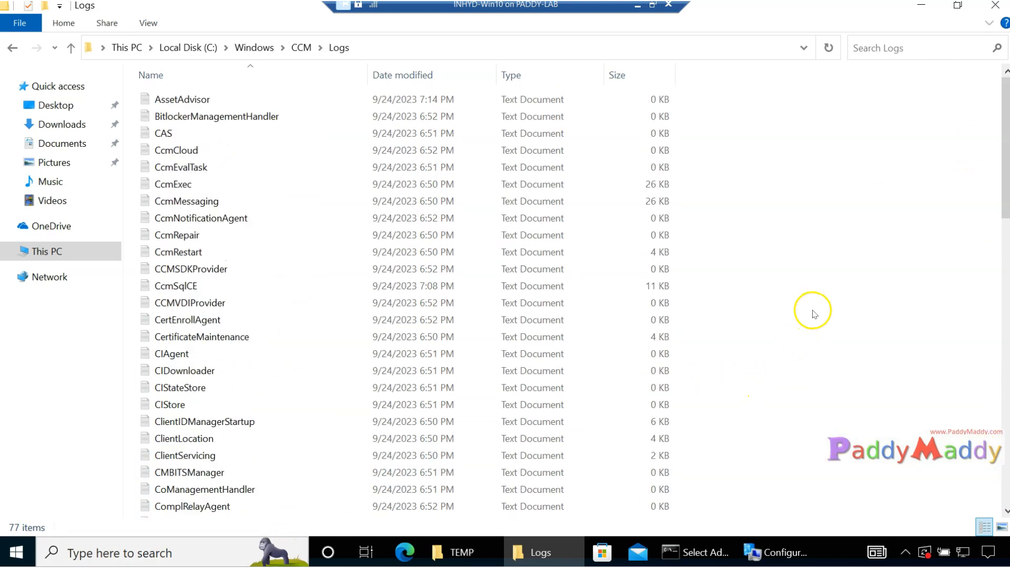
Find the InventoryAgent log in the Logs folder and open it with the Configuration Manager Trace Log Tool
click(215, 168)
key(i)
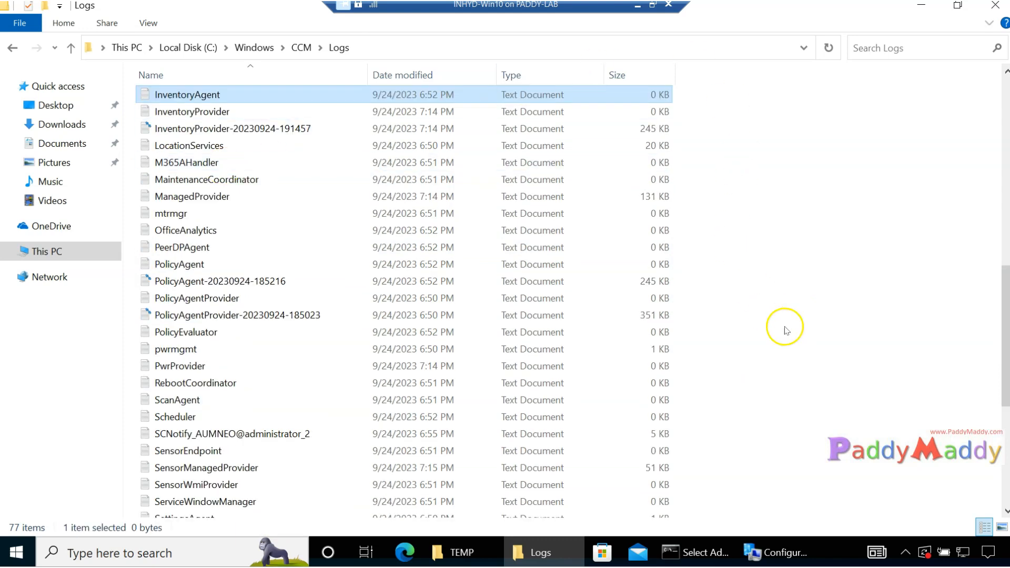
scroll(791, 315, up, 2)
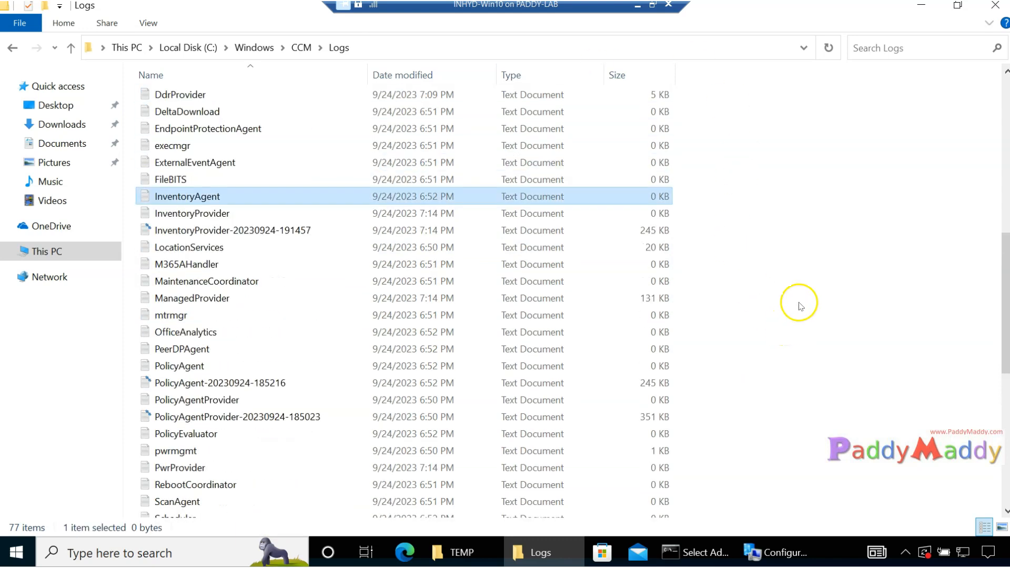
right_click(202, 195)
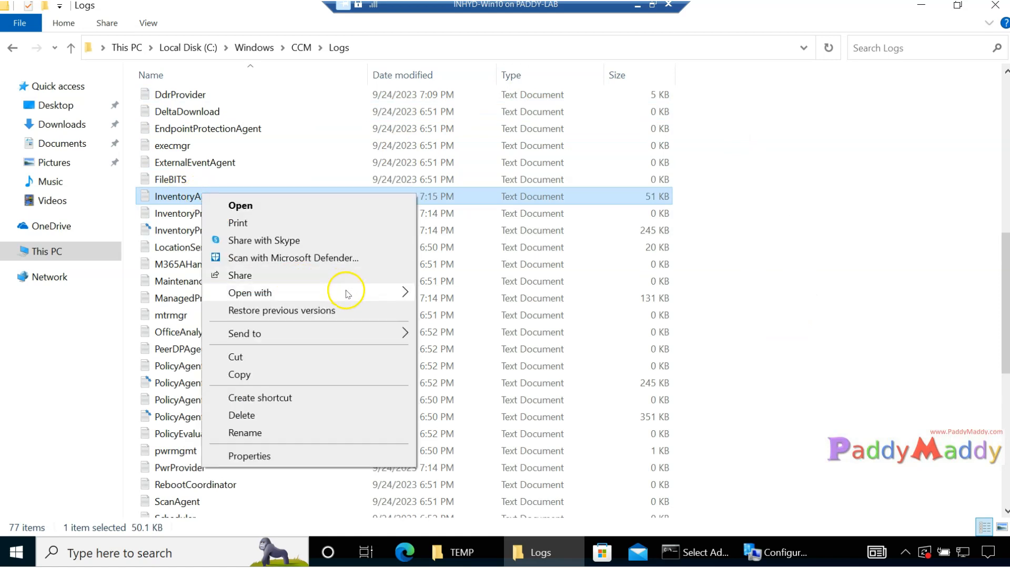
mouse_move(342, 291)
click(518, 294)
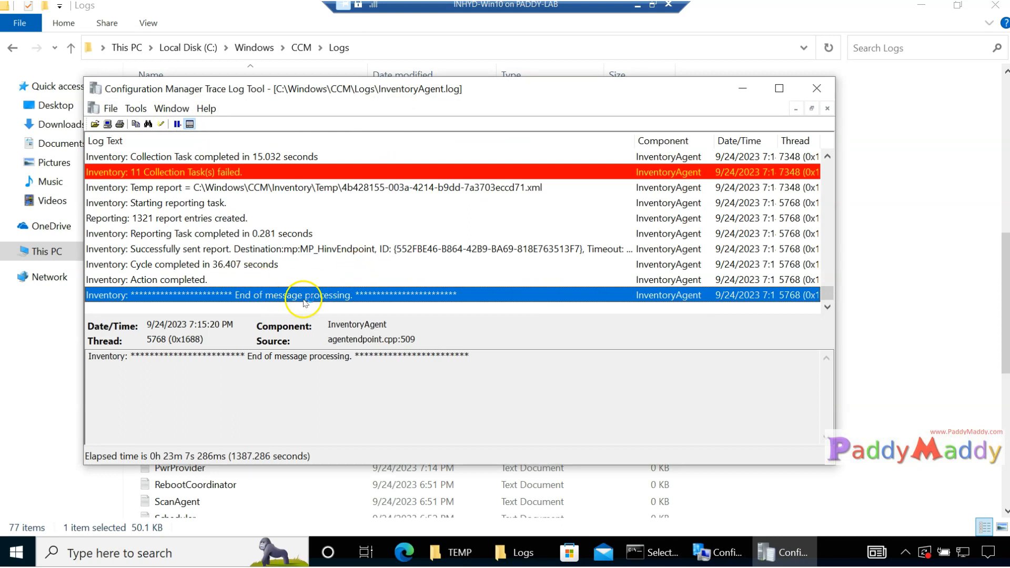
Move the client properties dialog aside over the open log and run the Hardware Inventory Cycle again
click(717, 553)
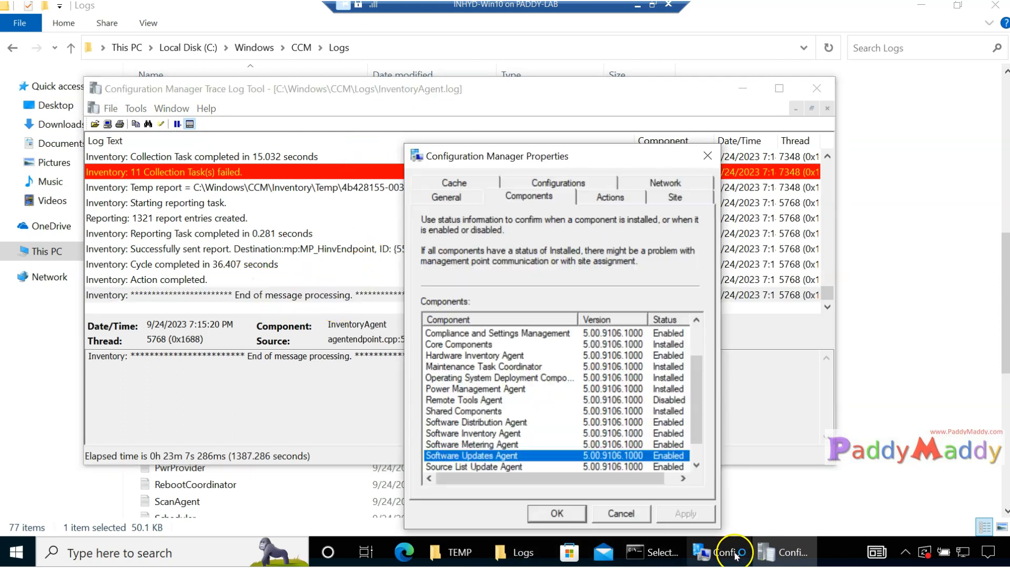
drag(507, 153, 595, 88)
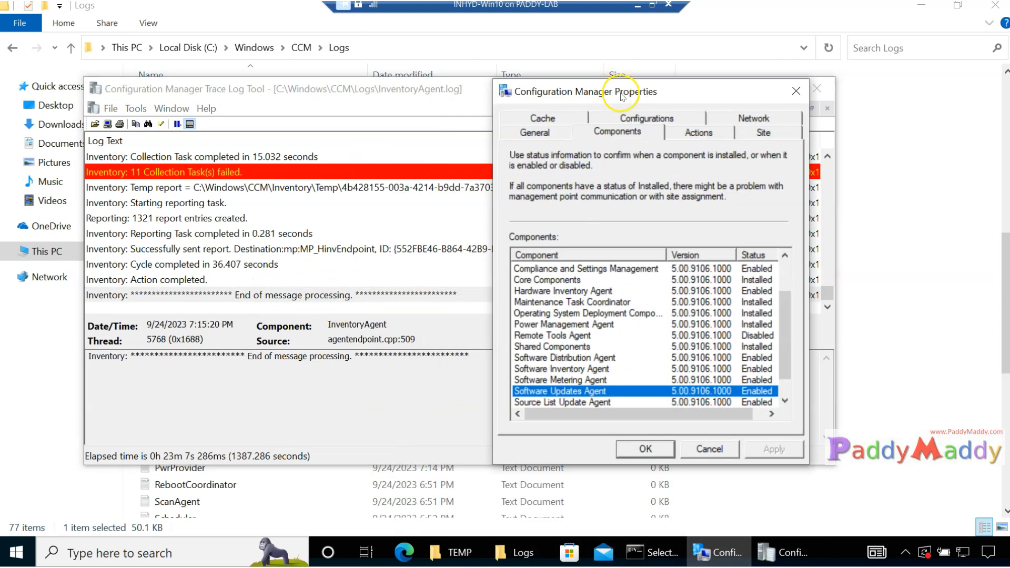
click(698, 131)
click(740, 414)
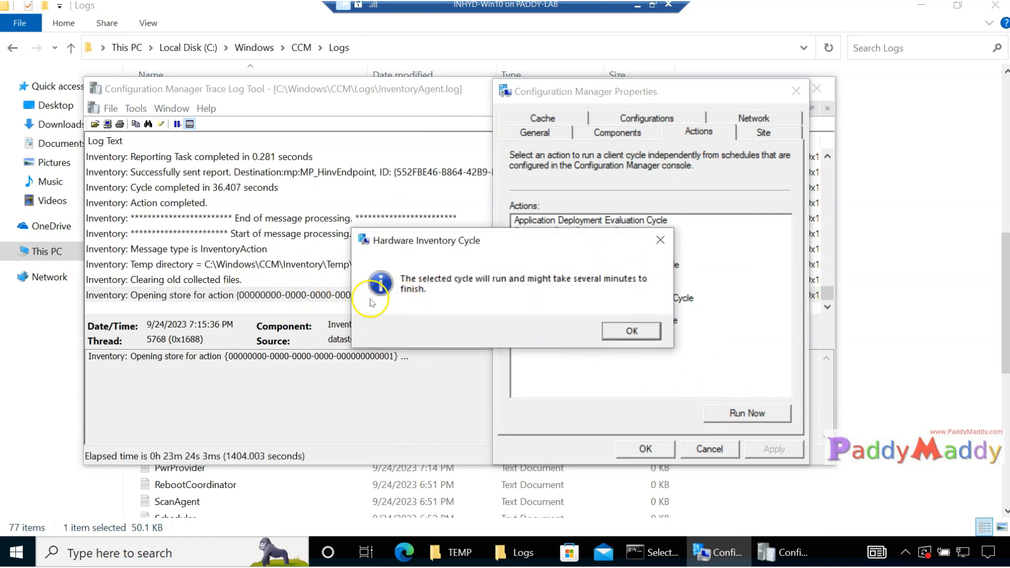
click(632, 330)
Examine the newest InventoryAgent log entries on the action store, the clearing of old collected files and the temp directory
click(371, 296)
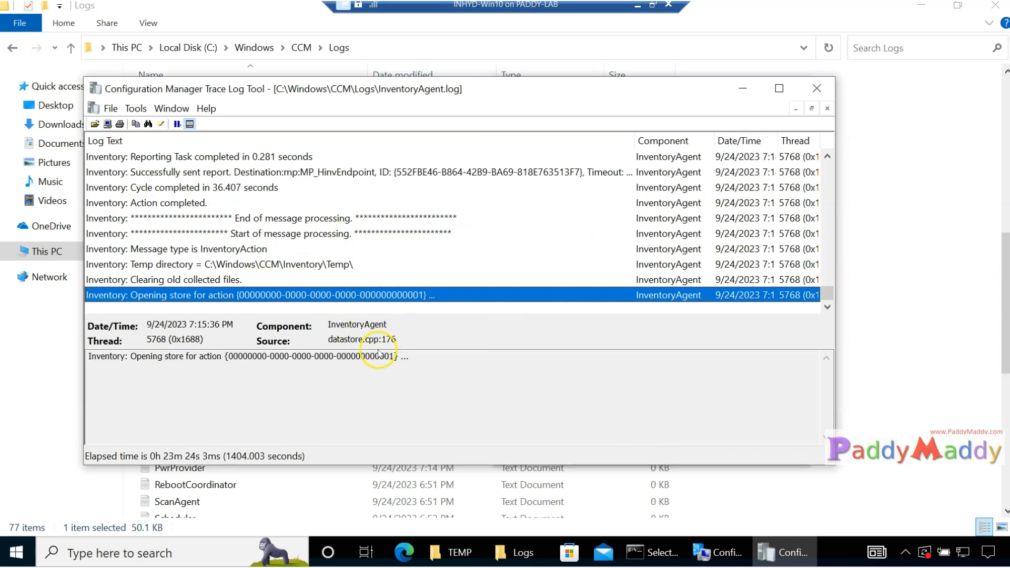
drag(397, 356, 372, 356)
click(275, 264)
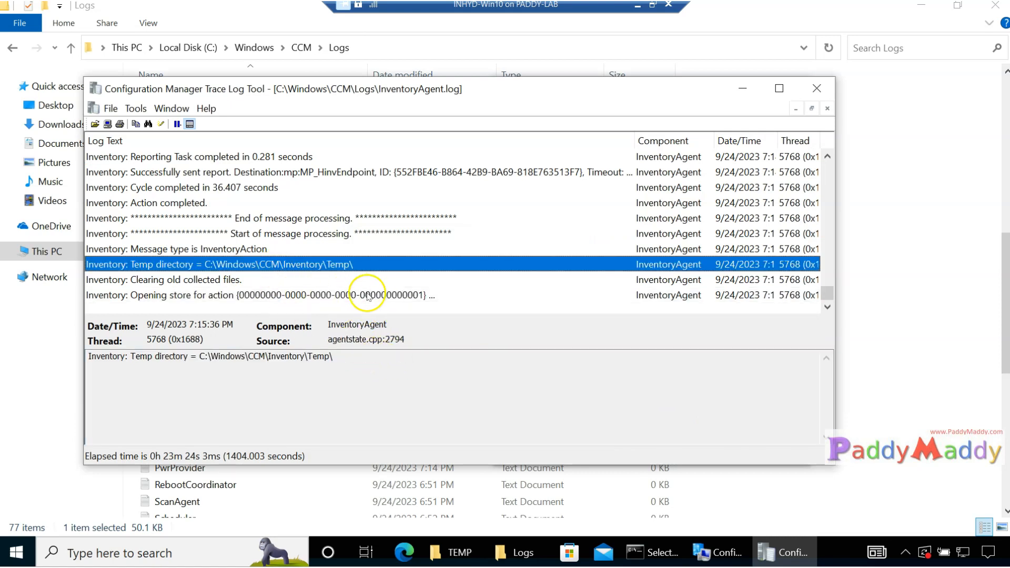
click(398, 295)
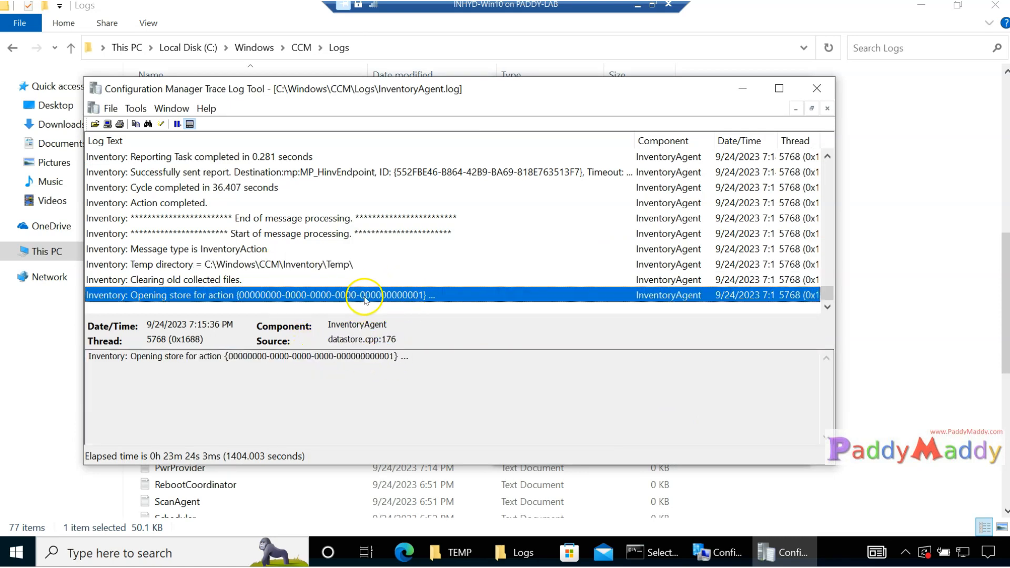
click(234, 280)
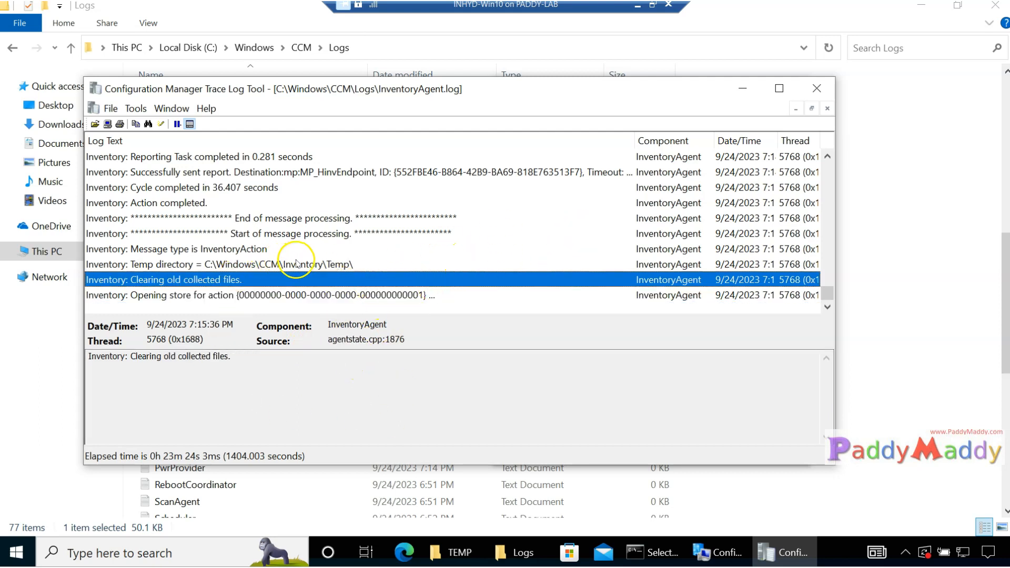
click(273, 264)
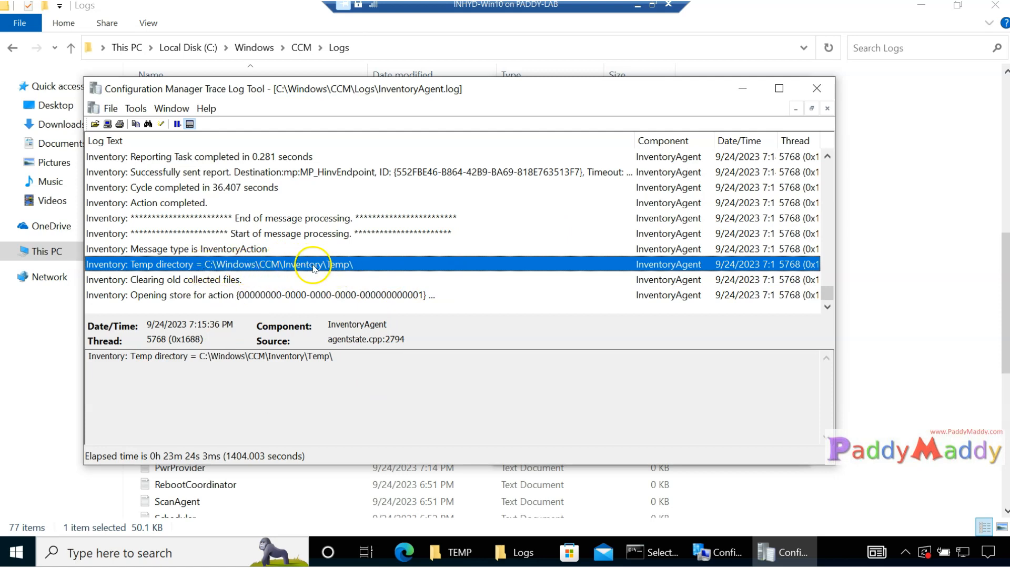
Go to the C:\Windows\CCM\Inventory\Temp folder named in the log
click(519, 550)
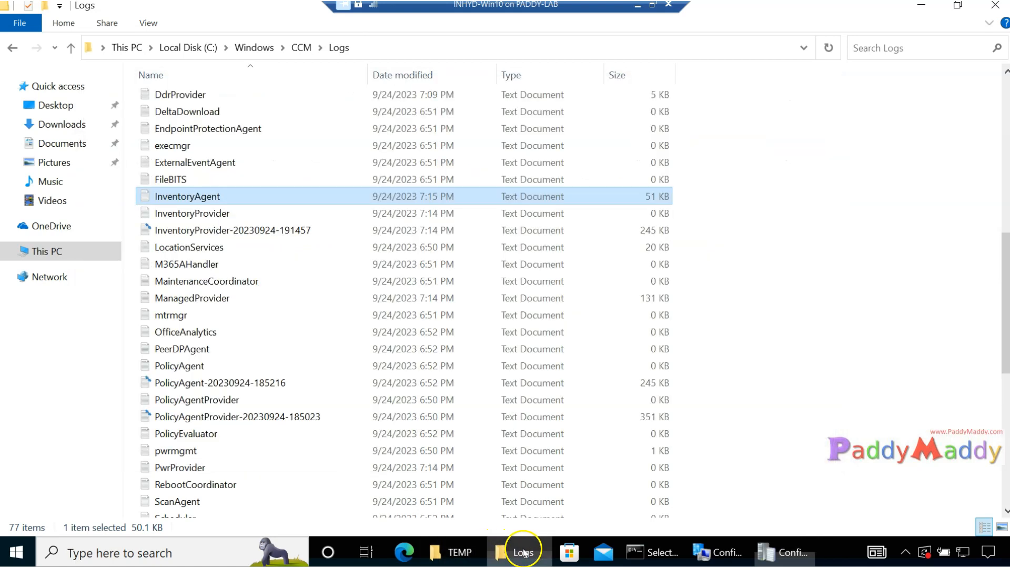
click(294, 46)
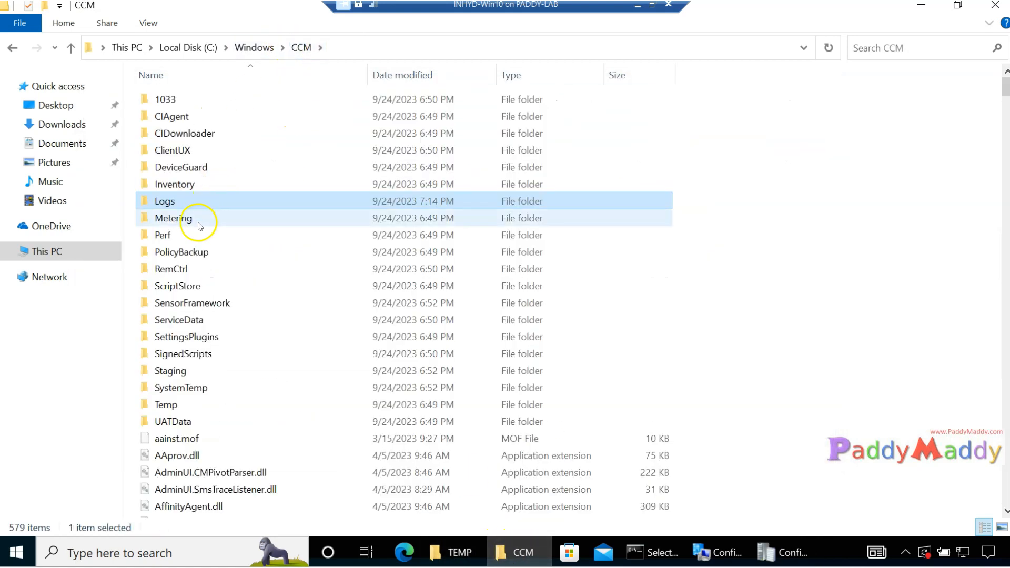
key(Up)
key(Return)
key(Down)
key(Down)
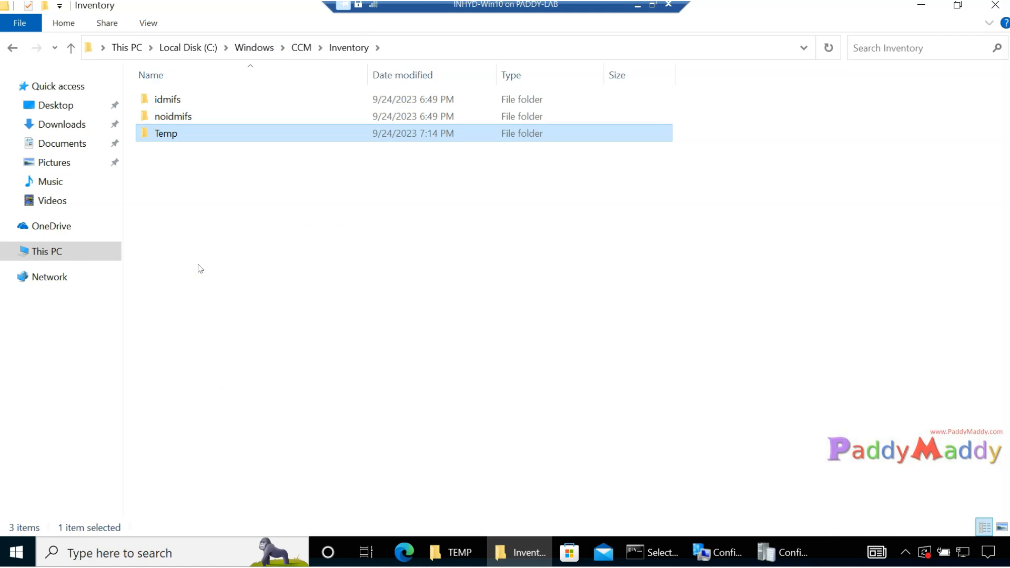
key(Return)
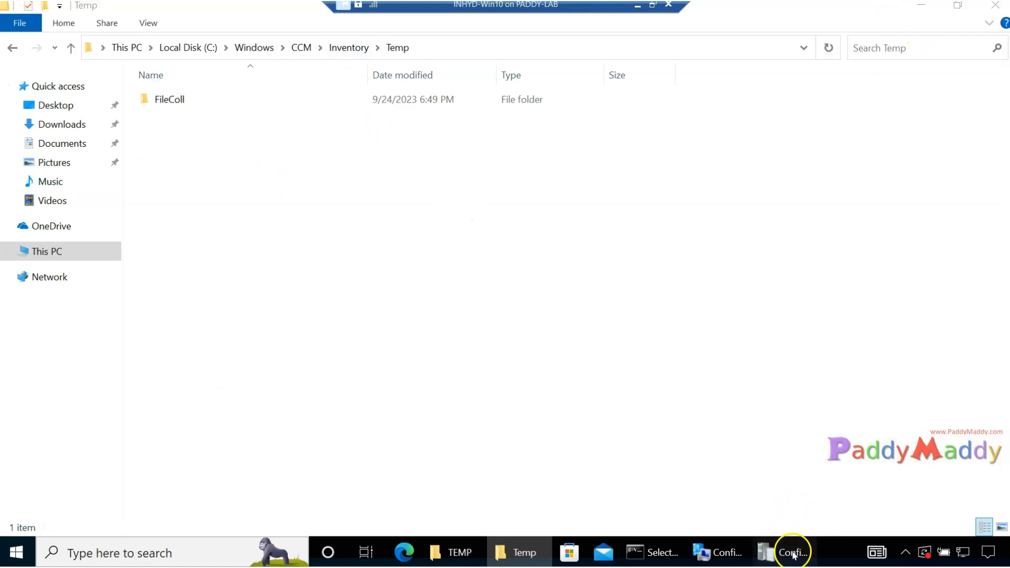
Place the InventoryAgent log window beside the Temp folder's contents and inspect the entry for the report sent to MP_HinvEndpoint
click(769, 557)
drag(316, 90, 511, 98)
key(Down)
key(Down)
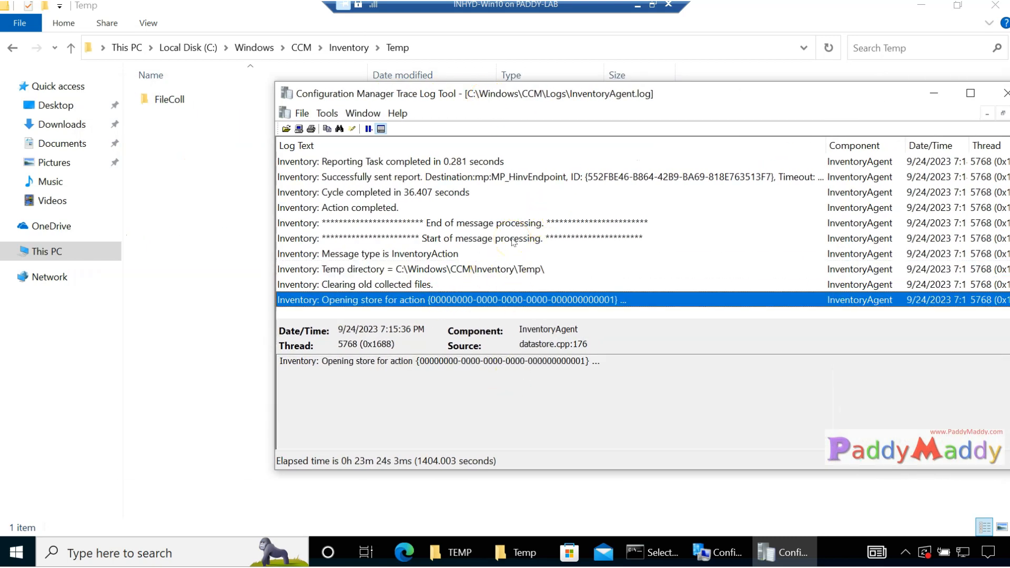
click(455, 176)
scroll(439, 264, up, 2)
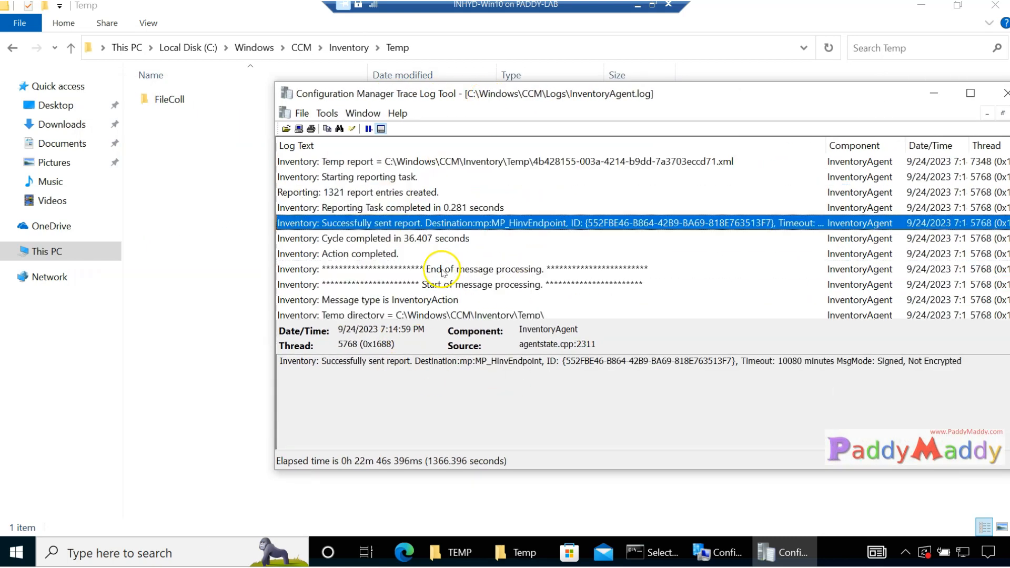
Examine the log entries for the temp report XML path, the reporting task and the inventory collection queries
click(461, 208)
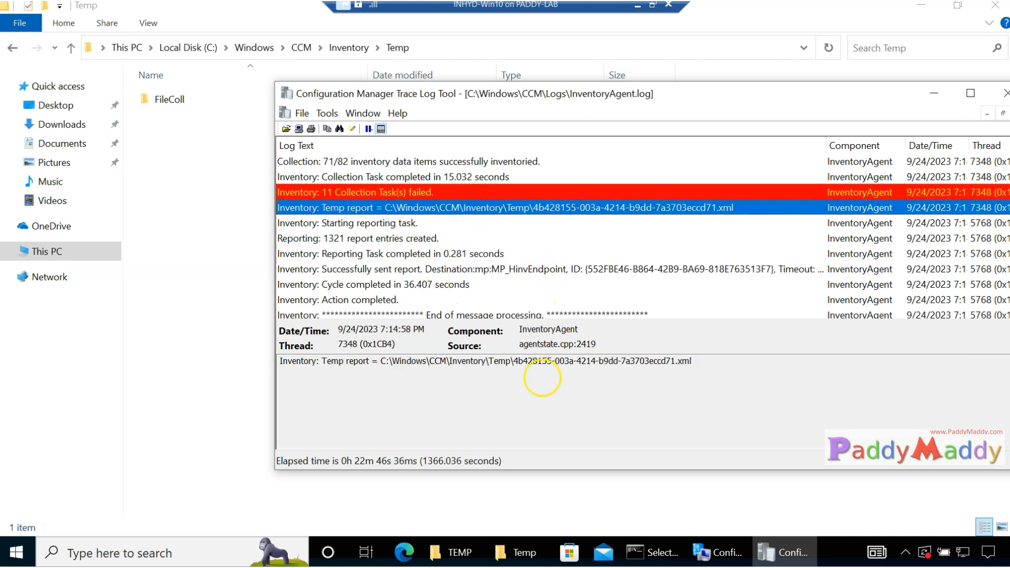
drag(513, 363, 678, 361)
click(713, 366)
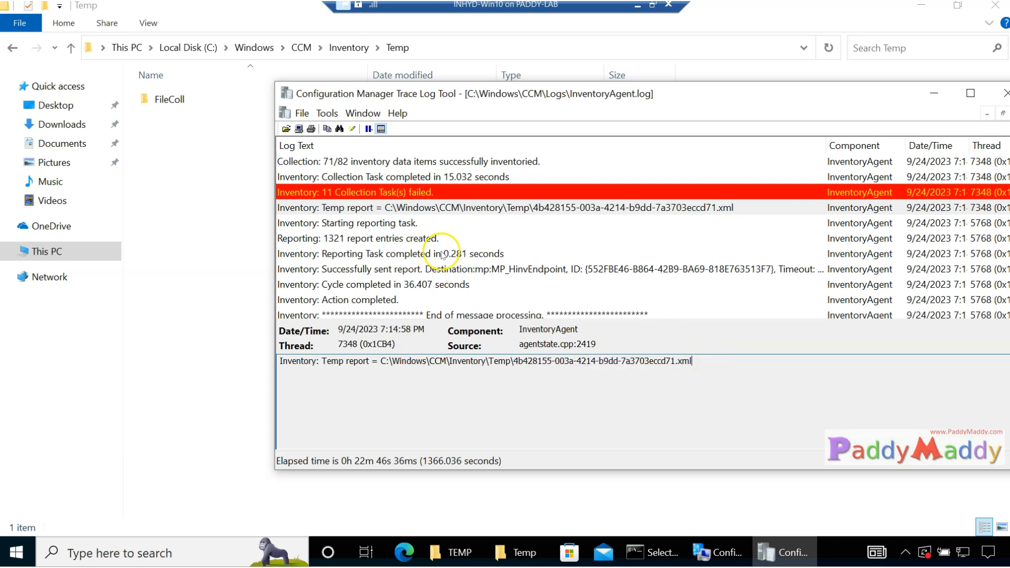
click(419, 207)
click(433, 253)
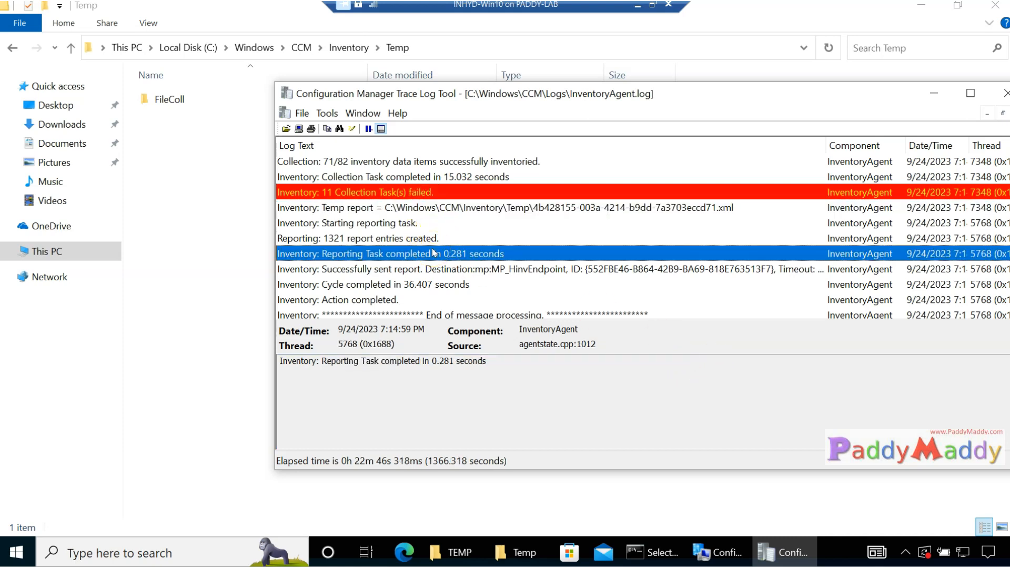
click(481, 211)
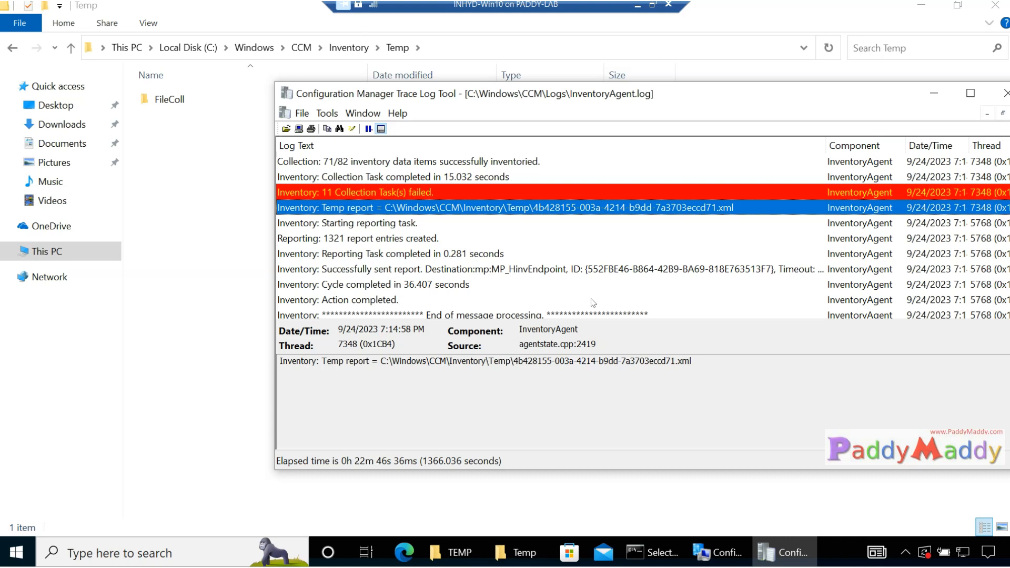
scroll(463, 244, down, 15)
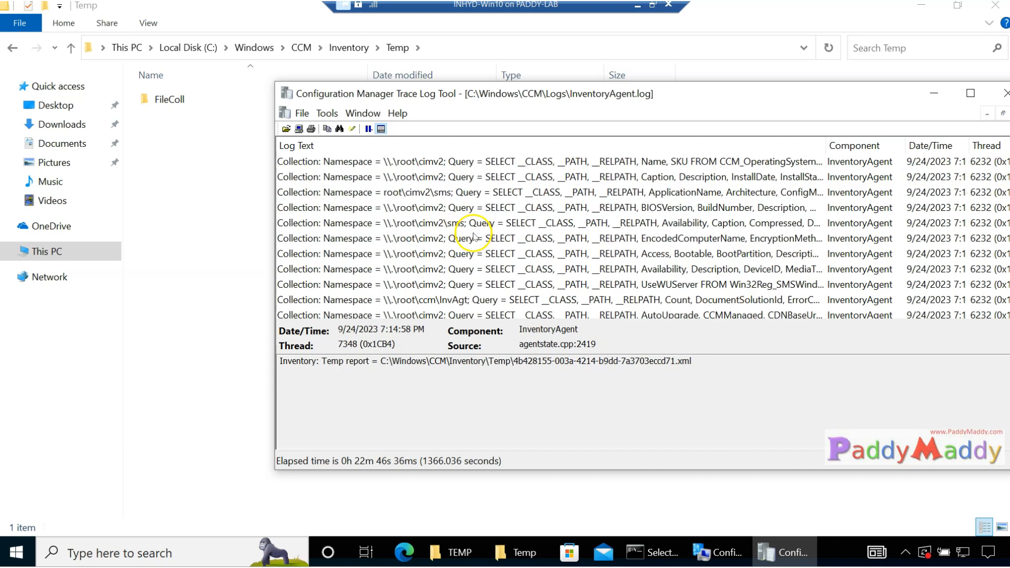
Examine the first collection query of the latest inventory cycle, including its root\cimv2\sms namespace and SMS_SystemConsoleUsage properties
scroll(476, 236, down, 3)
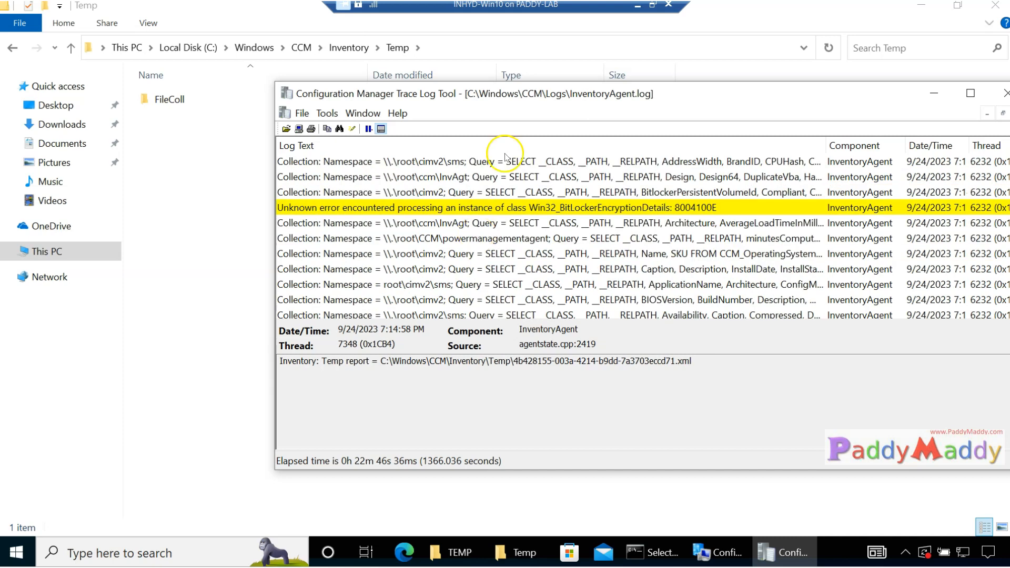
scroll(512, 235, up, 3)
click(497, 240)
click(501, 256)
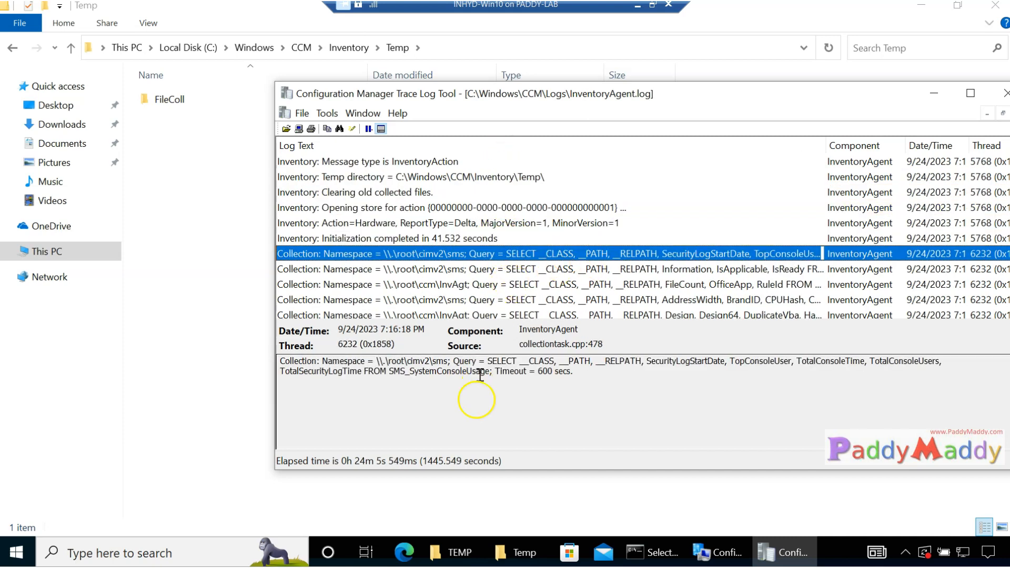
drag(386, 362, 521, 361)
drag(677, 363, 480, 382)
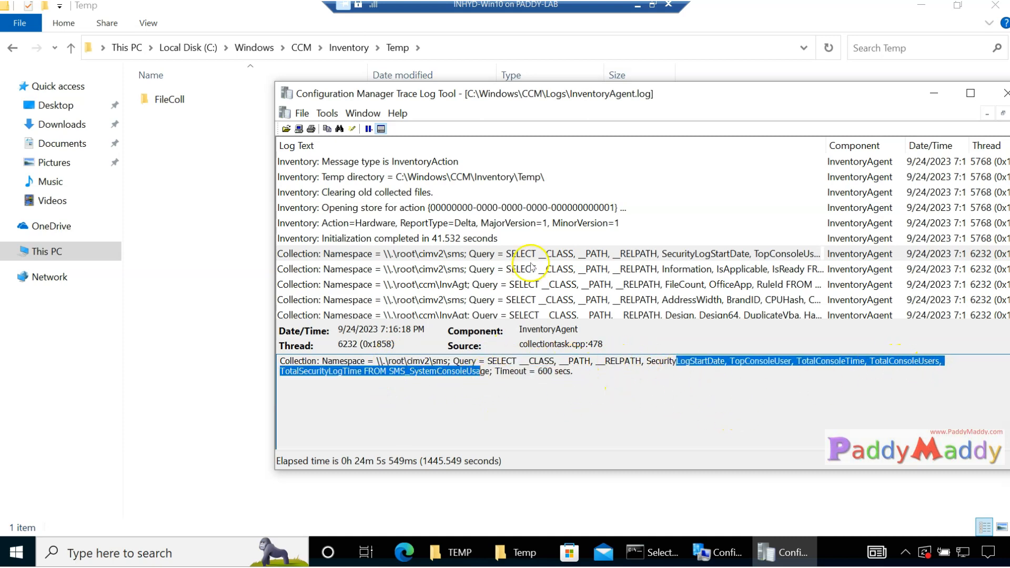
Inspect the Win32_BIOS collection query entry and the BIOS properties it requests
scroll(532, 265, down, 4)
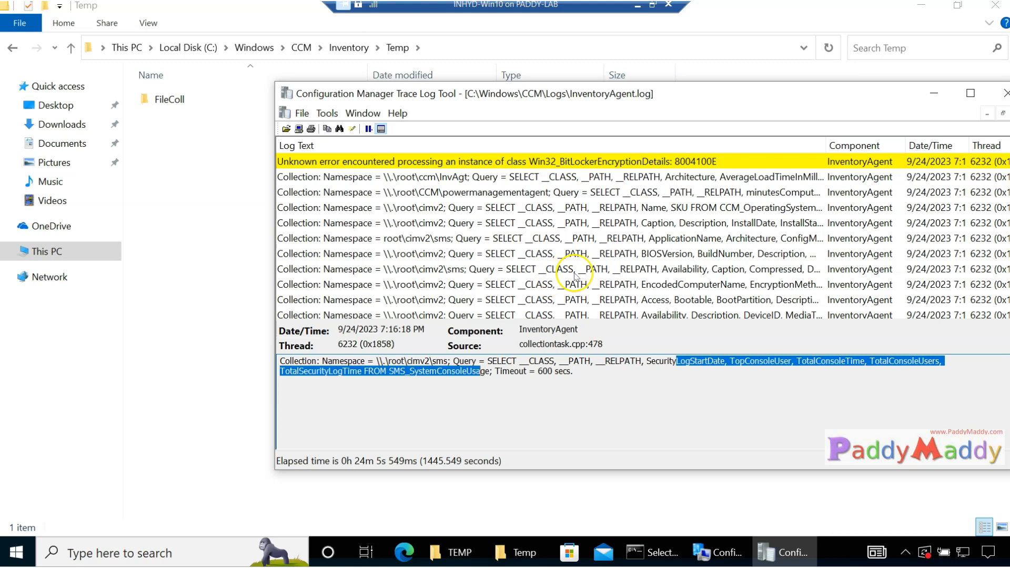
click(600, 253)
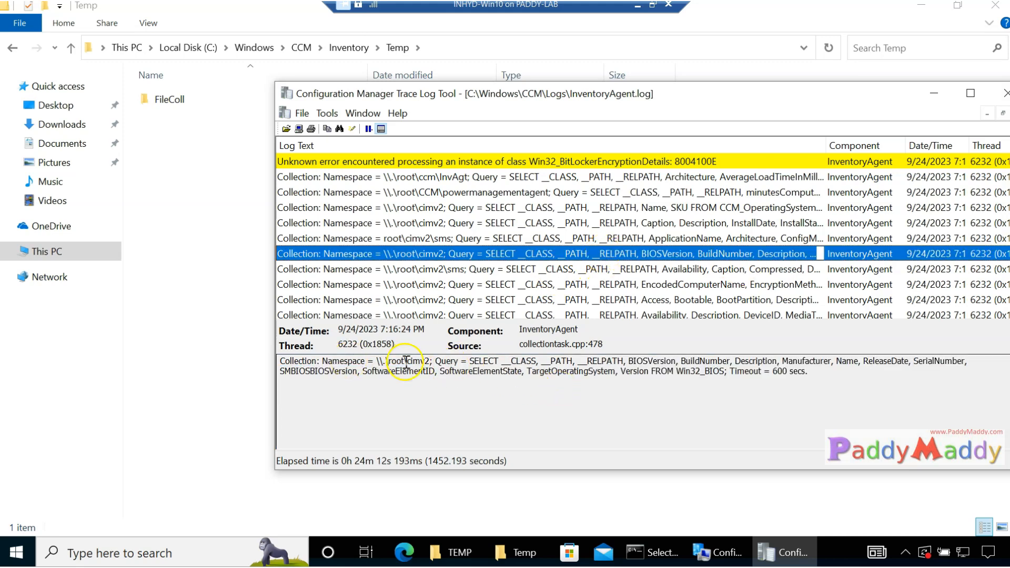
drag(629, 363, 900, 367)
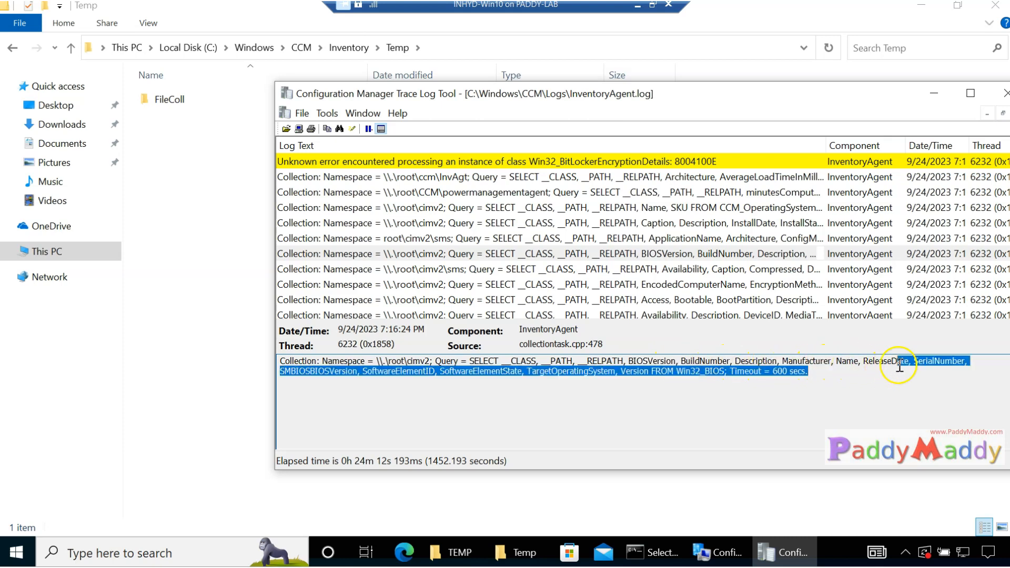
click(932, 362)
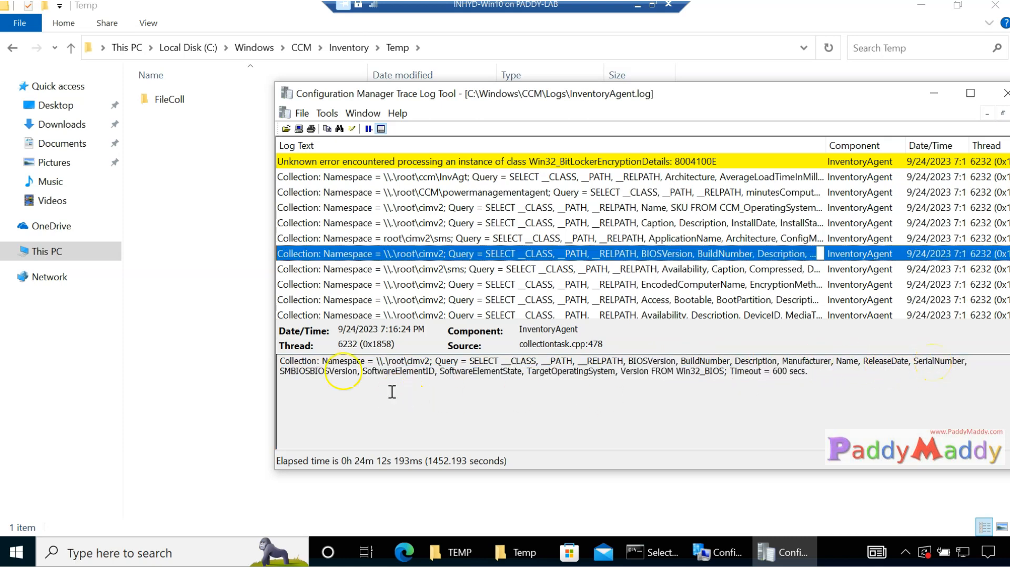
drag(361, 372, 788, 347)
click(705, 255)
click(684, 267)
click(679, 255)
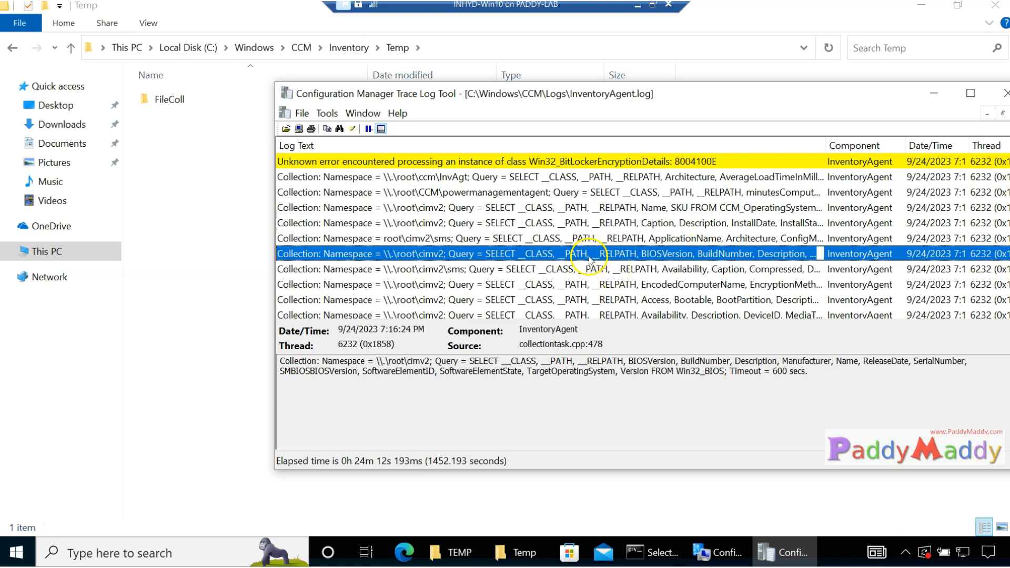
Inspect the temp report XML path recorded near the end of the InventoryAgent log
scroll(590, 259, down, 5)
key(End)
key(Up)
key(Up)
key(Up)
key(Up)
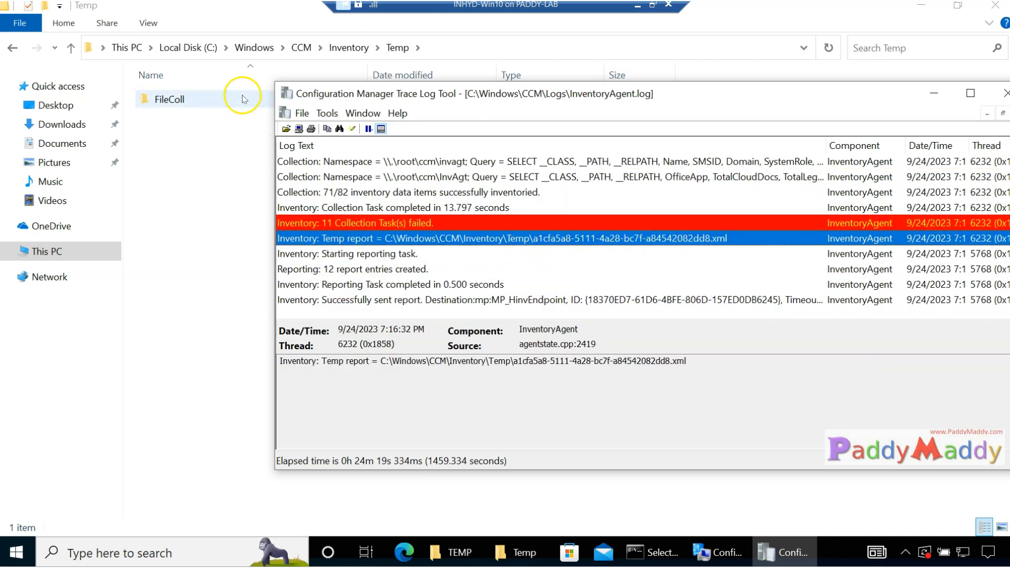
drag(699, 361, 547, 362)
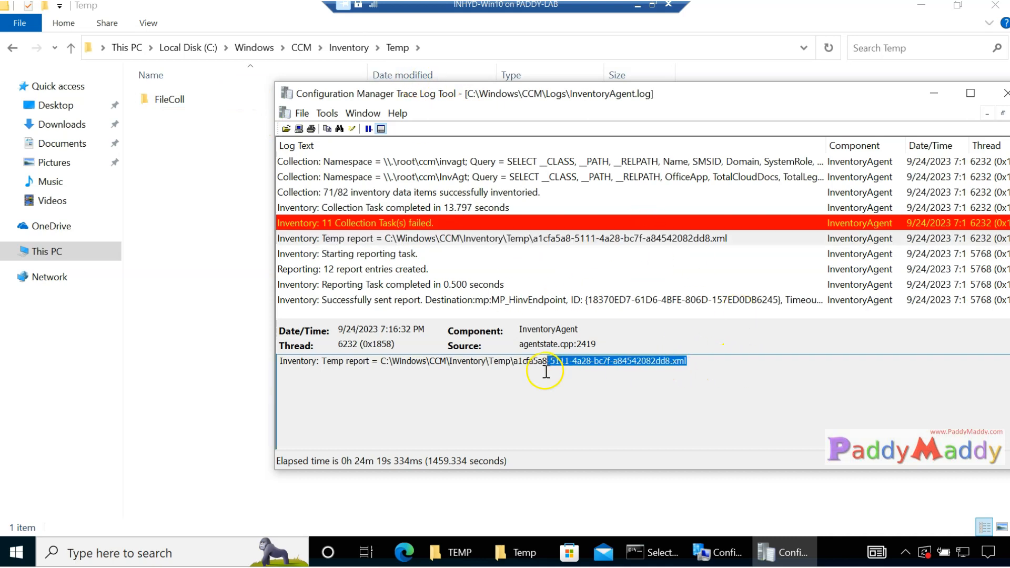
Examine the closing log entries for the inventory cycle's completion and the report sent to MP_HinvEndpoint
scroll(375, 271, down, 1)
click(420, 268)
click(413, 253)
click(414, 270)
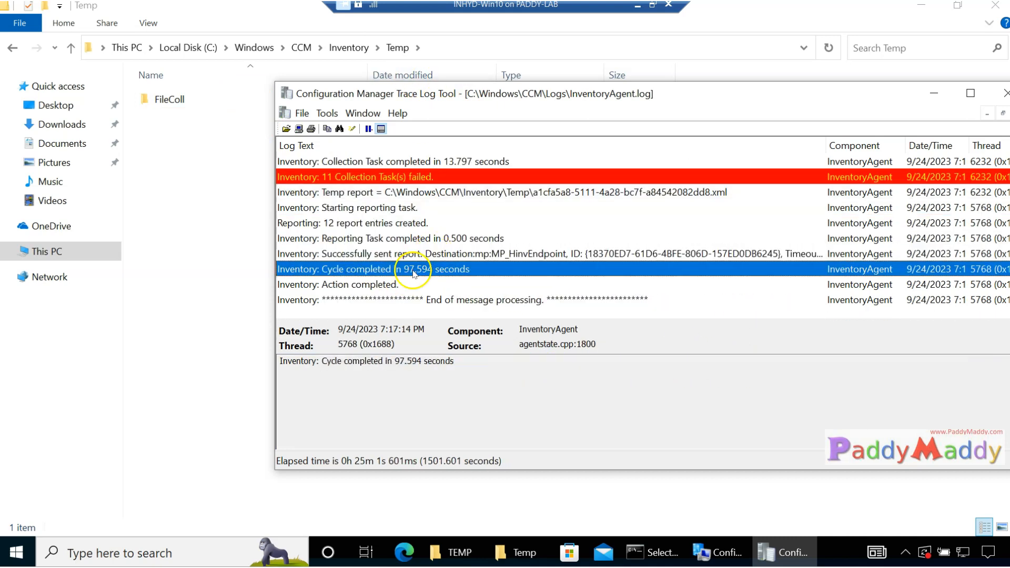
click(566, 238)
click(529, 255)
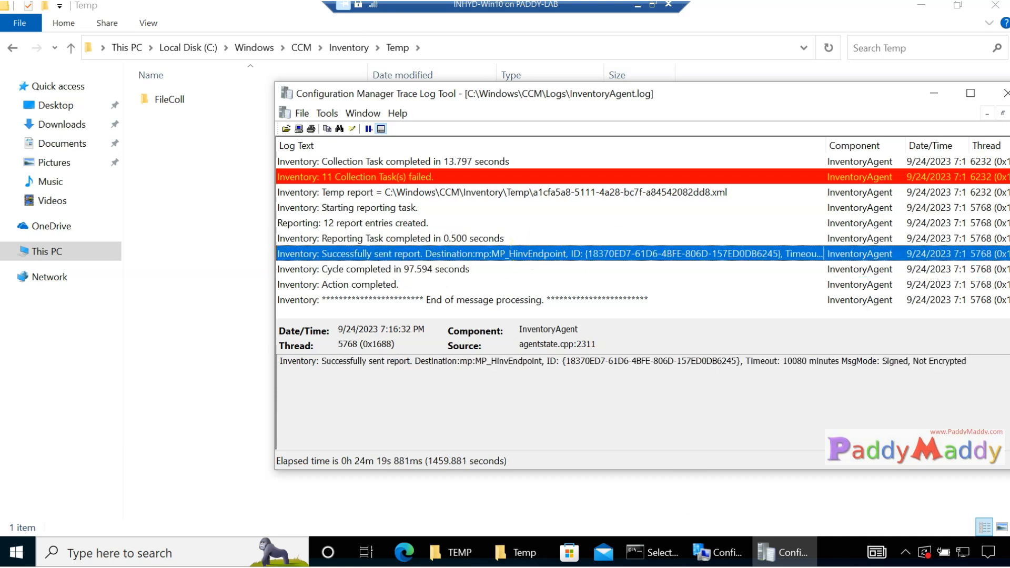
Review the Hardware Inventory Cycle action and the client components in Configuration Manager Properties, and close the dialog without changes
click(718, 552)
click(600, 255)
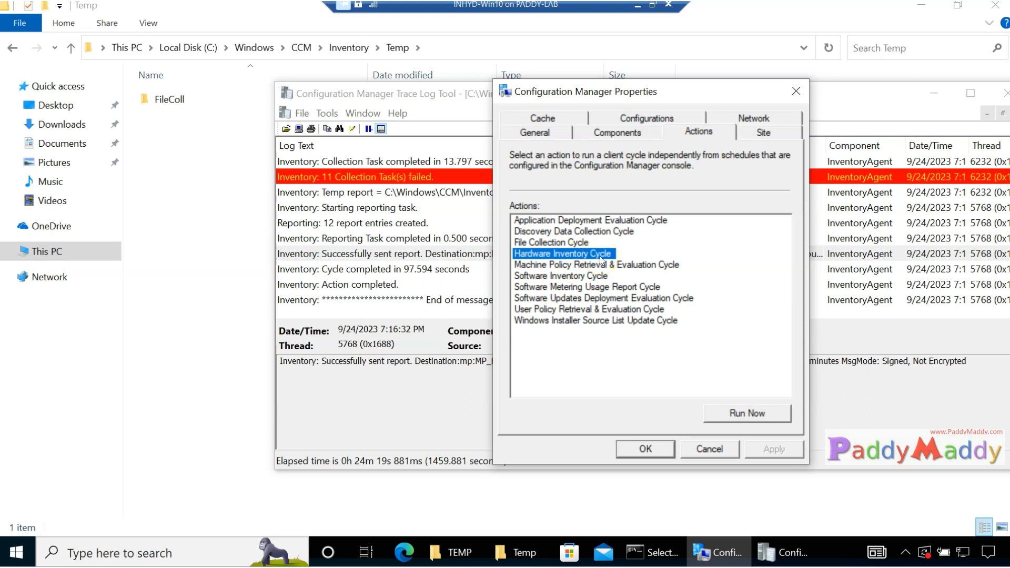
click(620, 135)
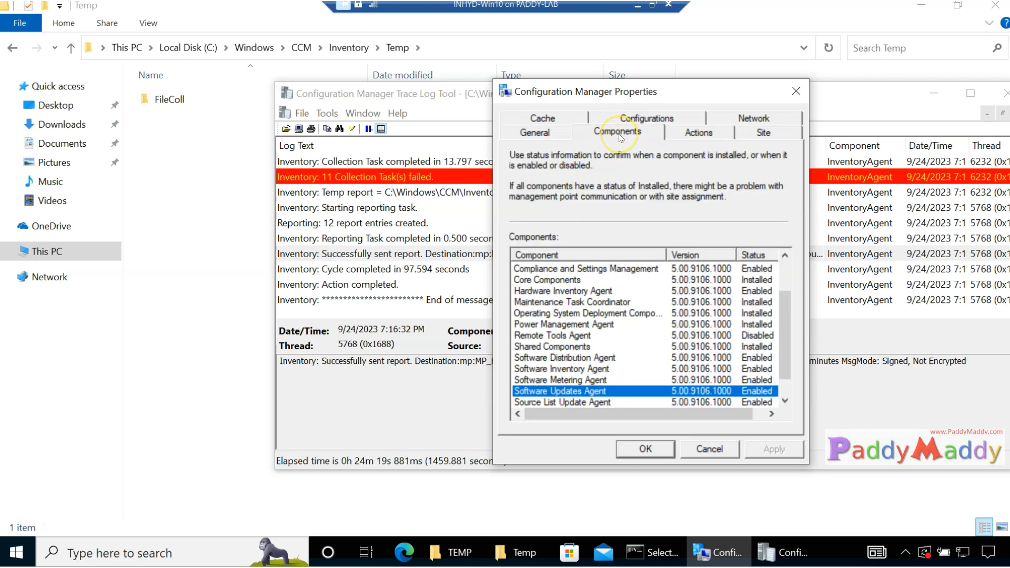
click(718, 448)
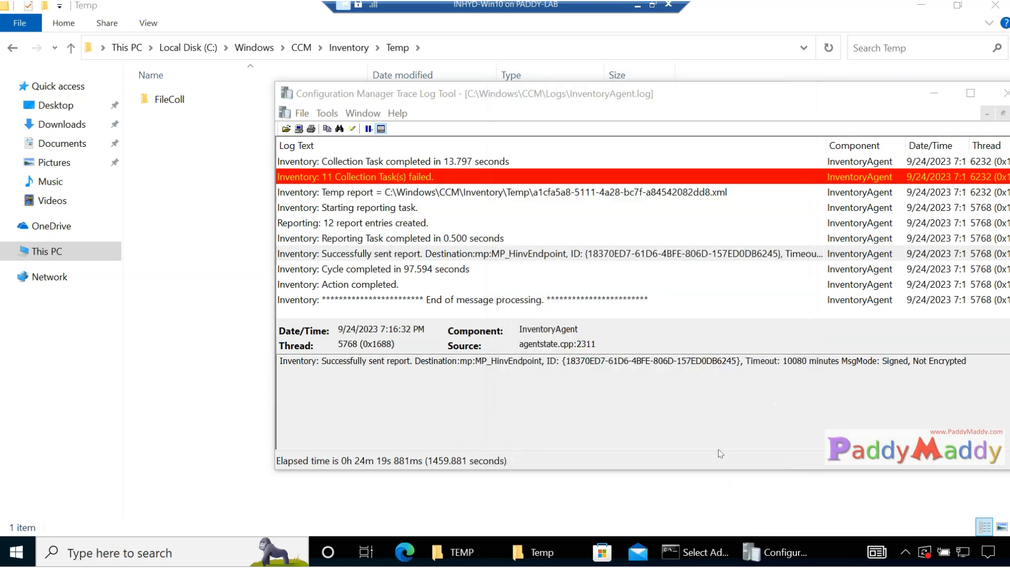
Minimize the InventoryAgent log window and go to the C:\Windows\CCM\Logs folder
click(223, 229)
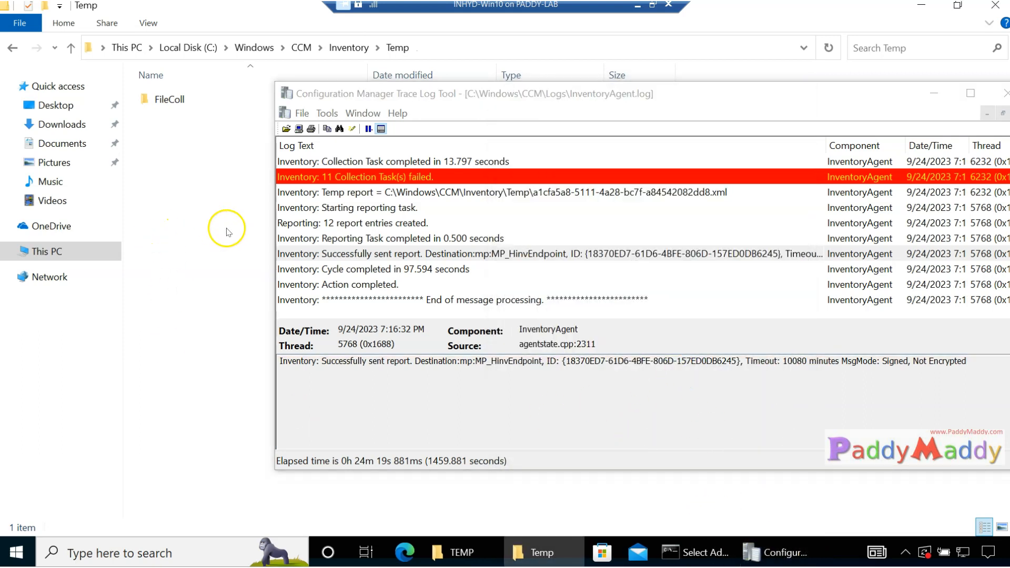
click(301, 48)
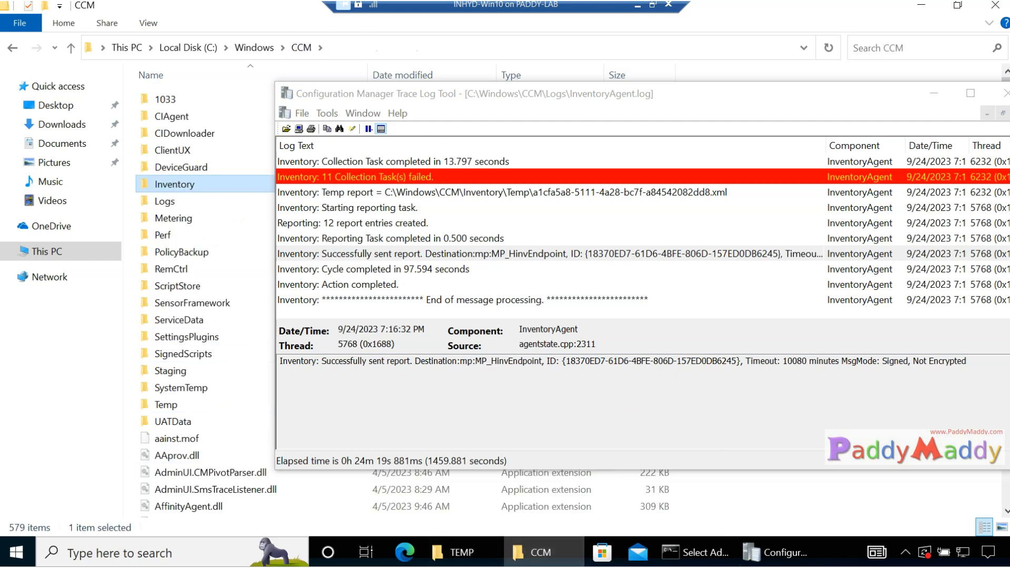
click(934, 94)
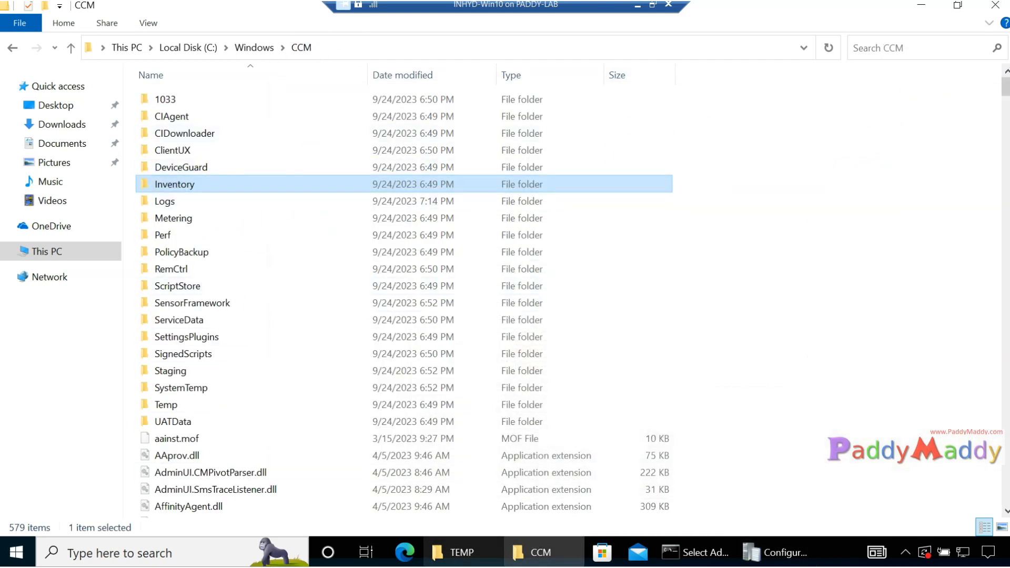
double_click(182, 200)
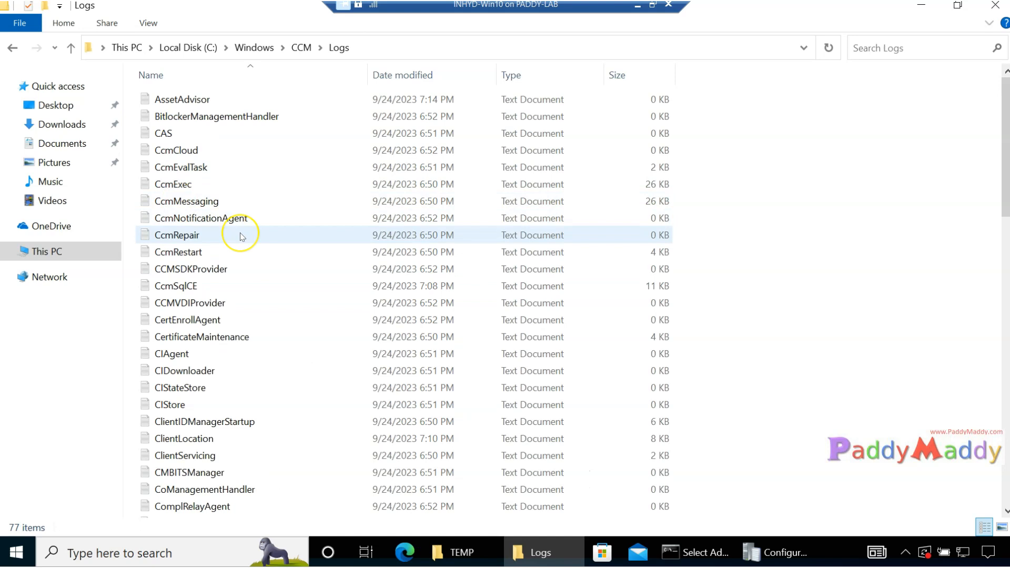
drag(701, 558, 749, 561)
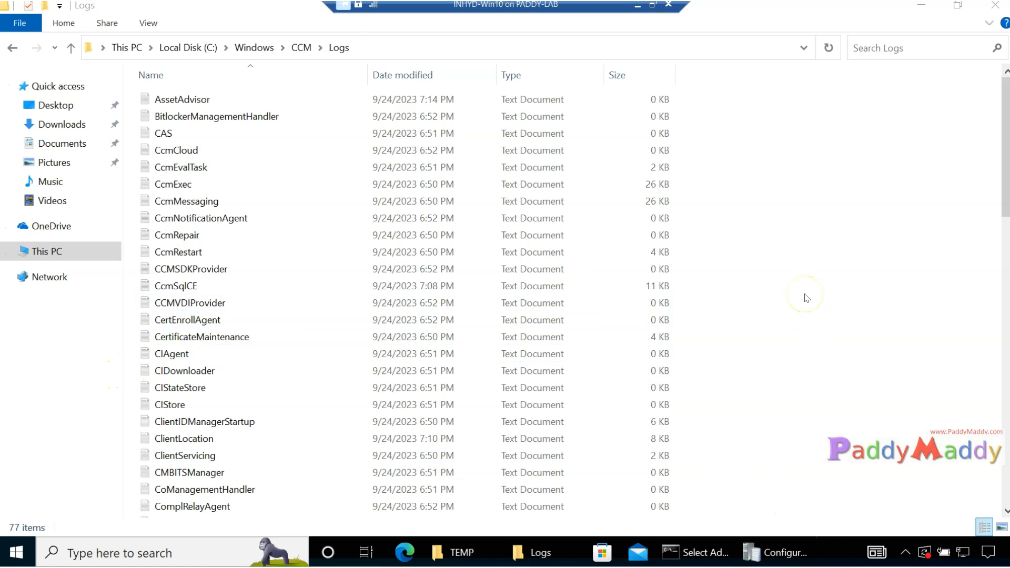
Open the ClientIDManagerStartup log file in the Configuration Manager Trace Log Tool
click(178, 133)
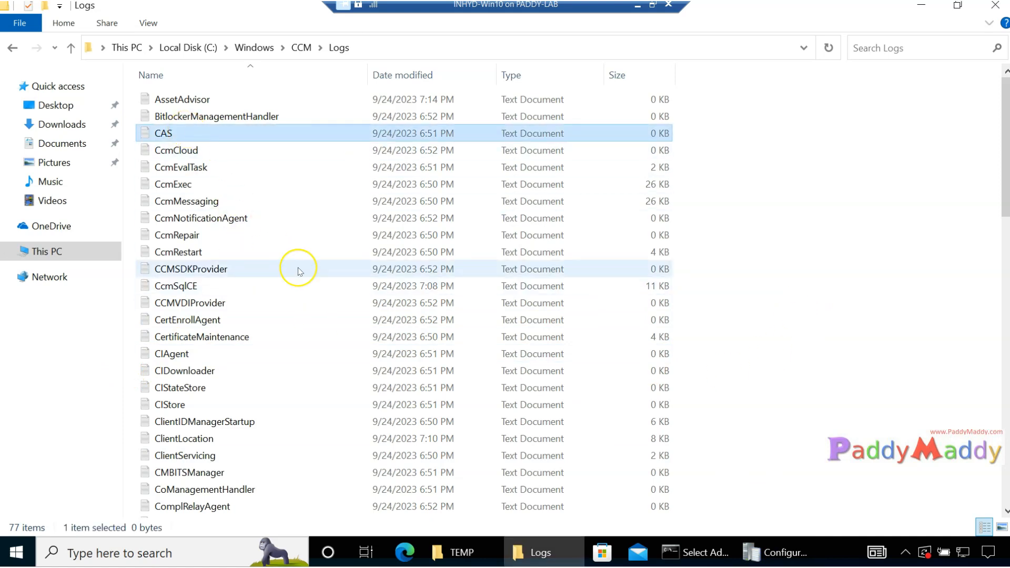
click(222, 424)
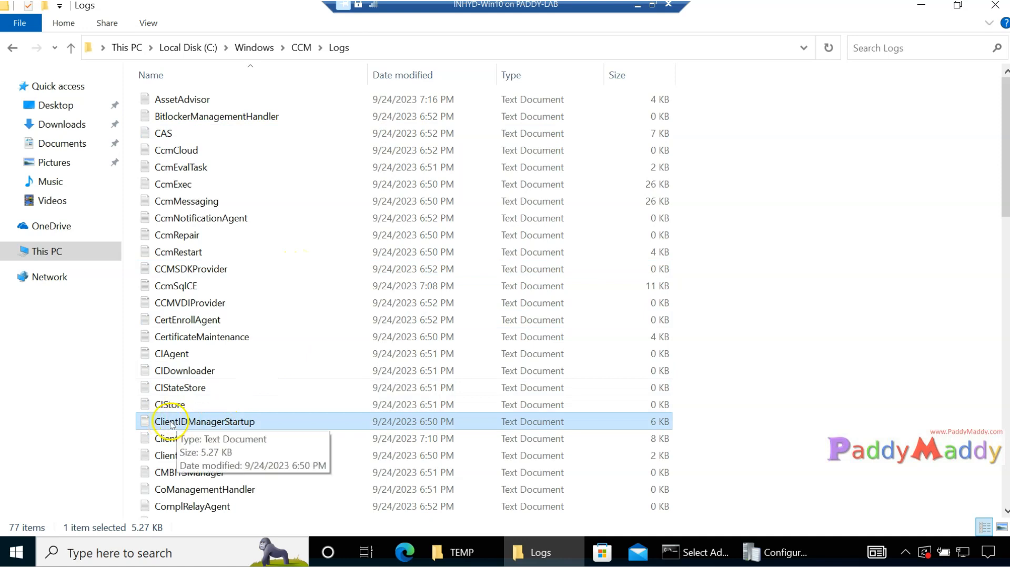
right_click(224, 424)
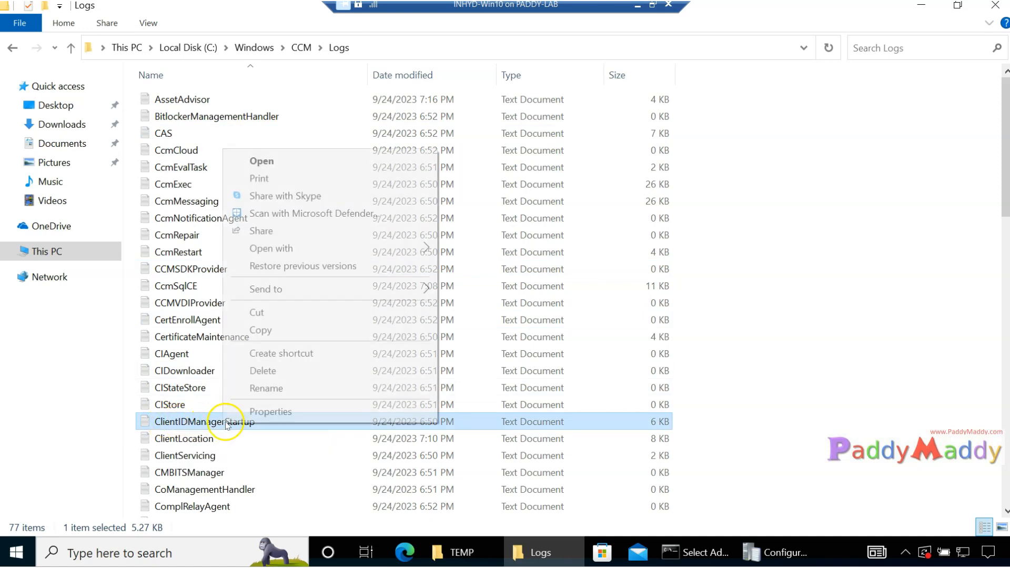
mouse_move(316, 252)
click(505, 250)
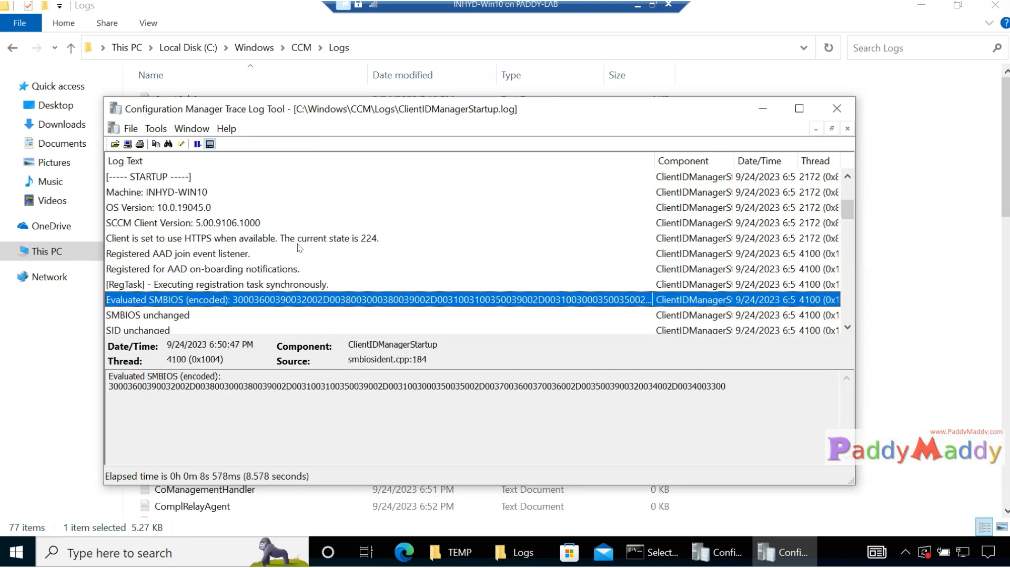
Examine the ClientIDManagerStartup entry for the evaluated encoded SMBIOS and the SMBIOS and registration entries that follow it
drag(113, 386, 605, 389)
click(374, 302)
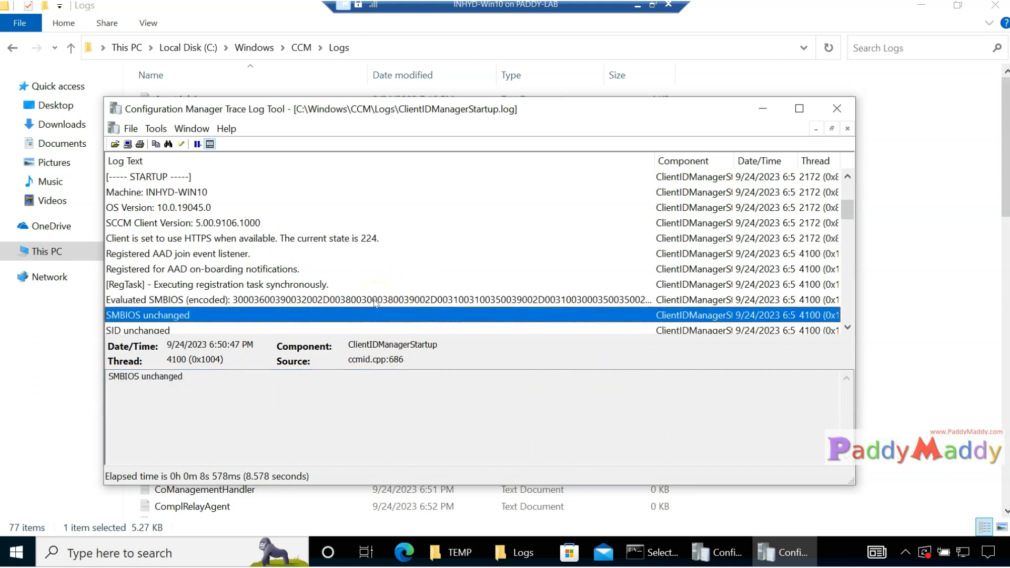
key(Down)
key(Down)
key(Down)
key(Down)
key(Down)
key(Down)
scroll(385, 291, down, 4)
scroll(375, 271, up, 1)
scroll(372, 265, down, 1)
click(270, 194)
click(248, 225)
click(257, 287)
scroll(246, 319, down, 2)
Maximize the log window and inspect the Computed HardwareID entry's serial number, asset tag and MAC address details
click(251, 299)
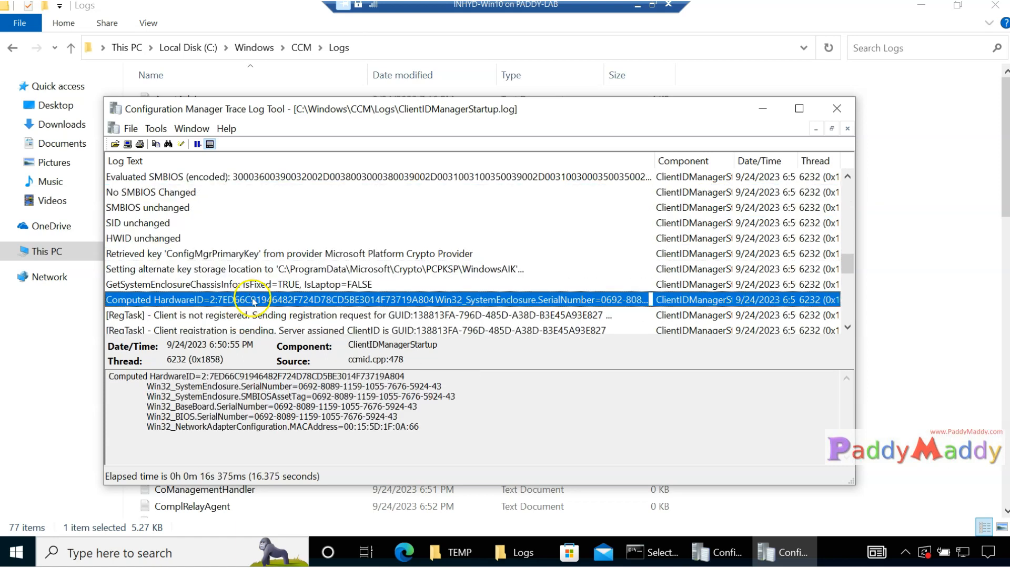
double_click(605, 108)
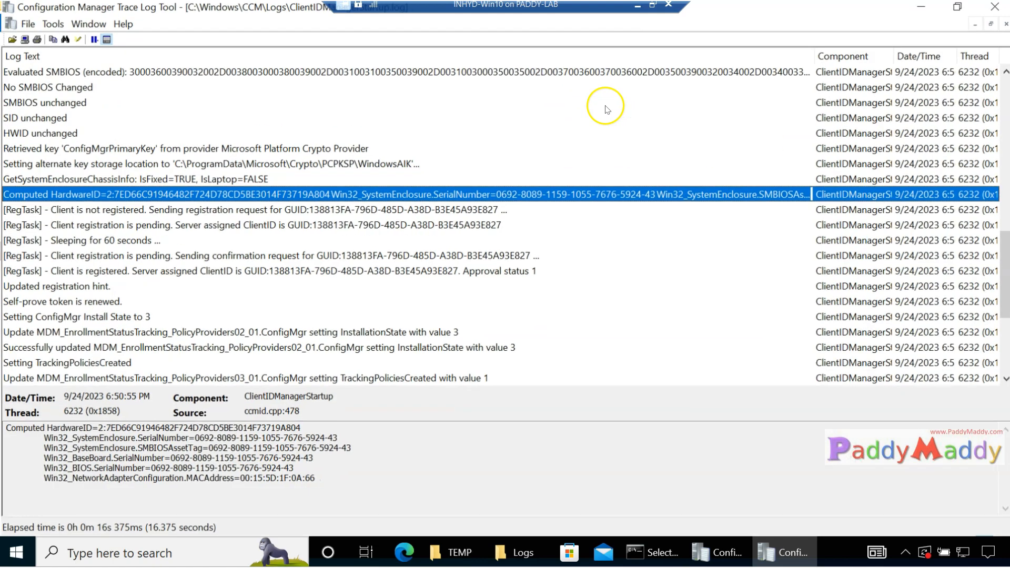
click(111, 424)
drag(110, 424, 307, 479)
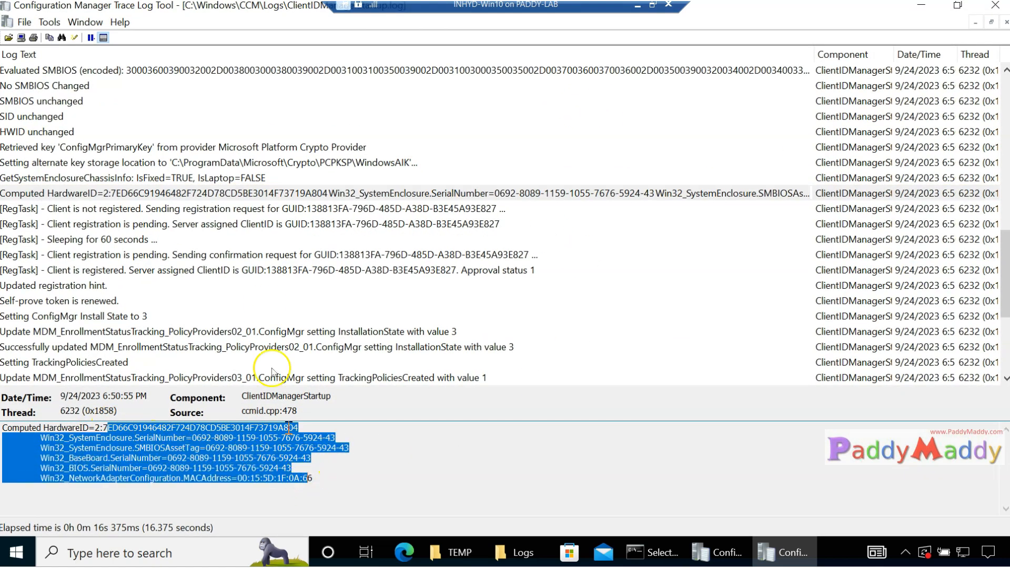
click(248, 210)
click(251, 197)
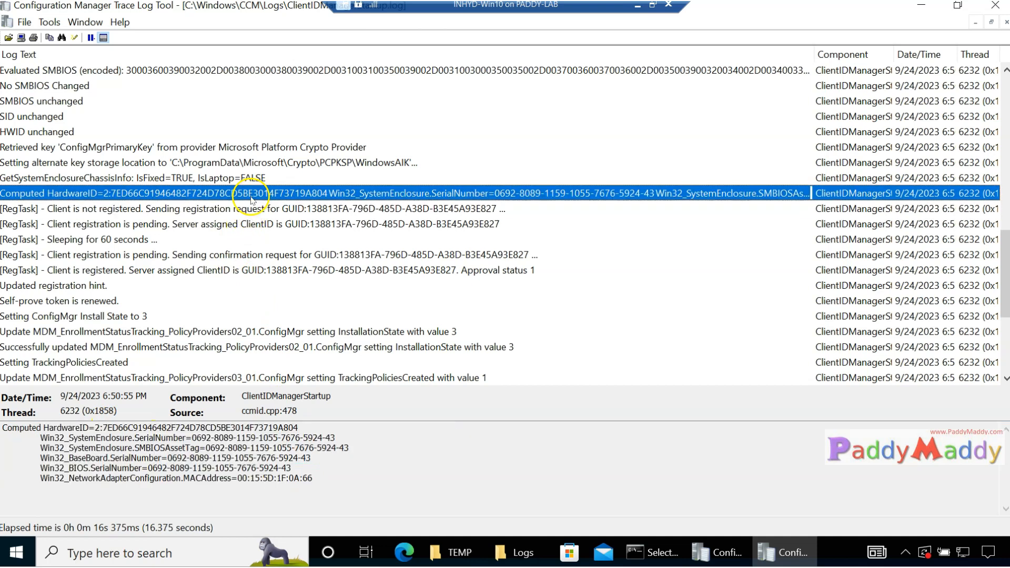
Examine the RegTask entry about the pending client registration and the confirmation request sent for the client GUID
click(205, 272)
click(206, 255)
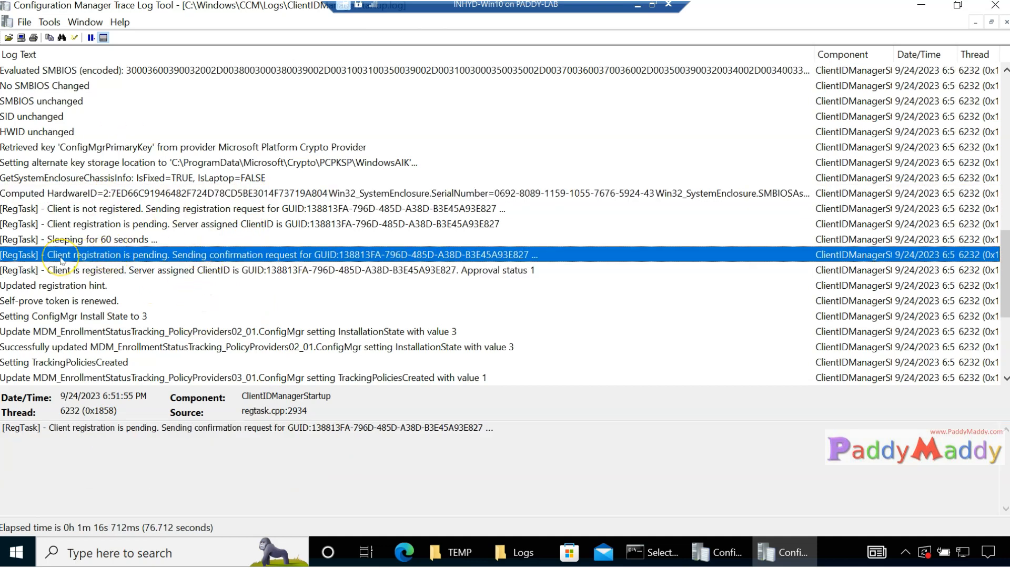
drag(313, 429, 482, 427)
click(295, 449)
double_click(291, 431)
click(326, 429)
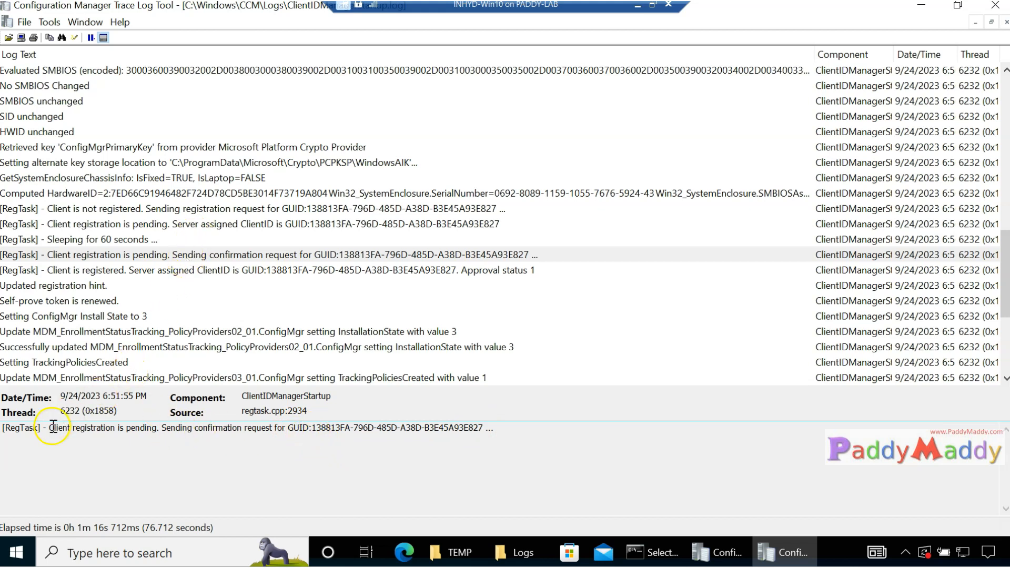
drag(50, 427, 163, 430)
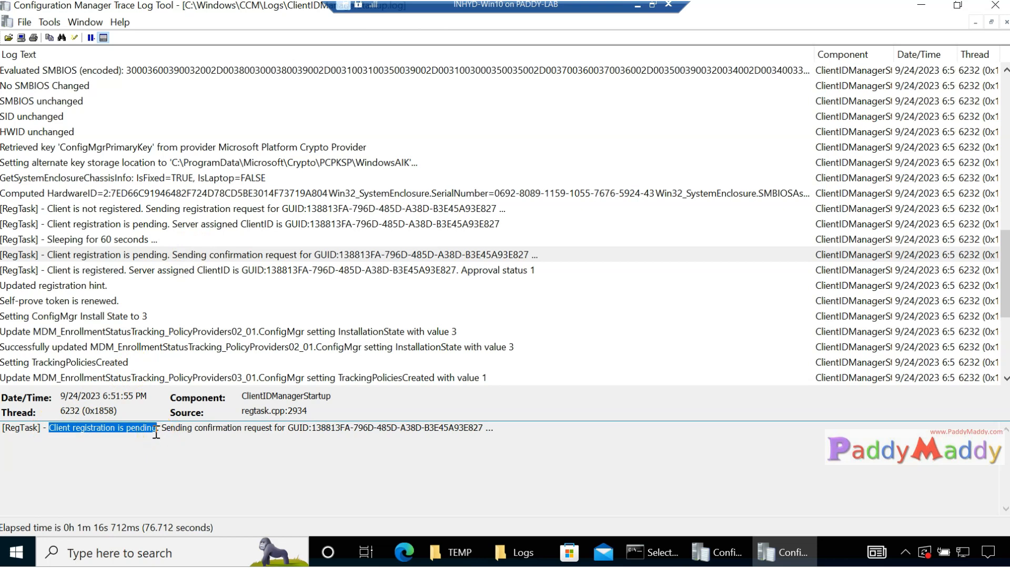
click(235, 437)
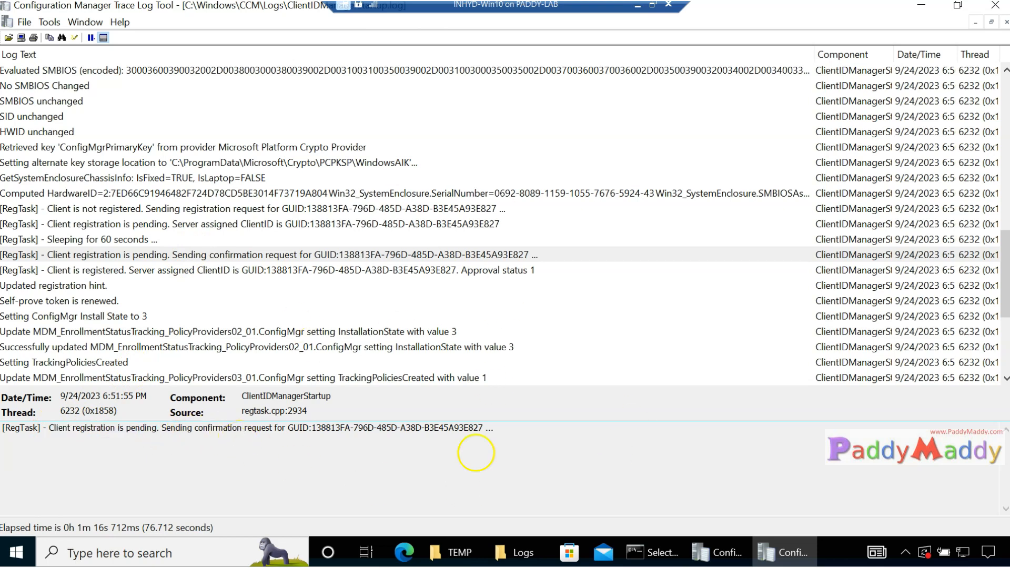
Switch to the TEMP File Explorer window and go to the C:\Windows folder
click(458, 550)
click(379, 93)
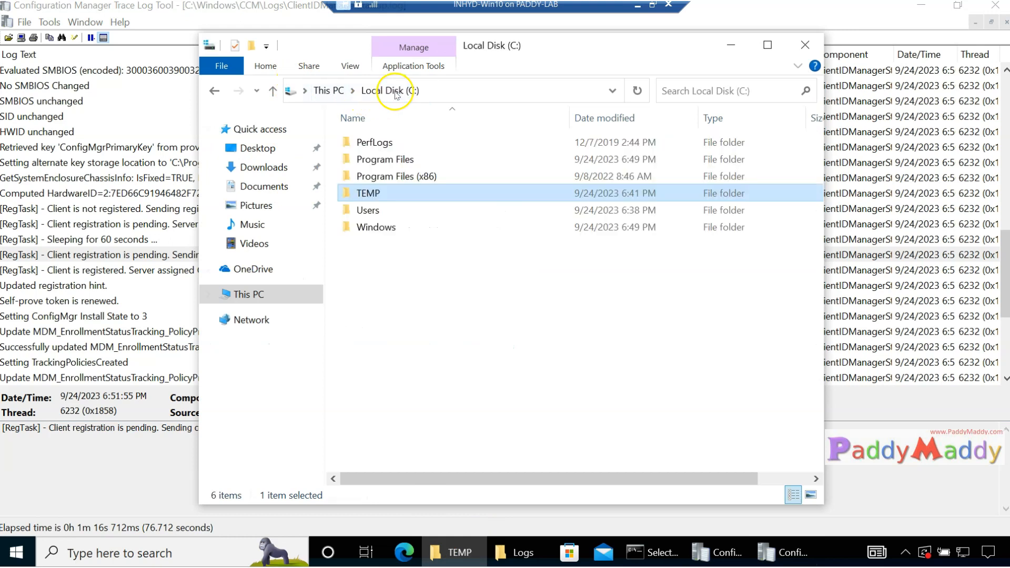
click(393, 231)
double_click(393, 231)
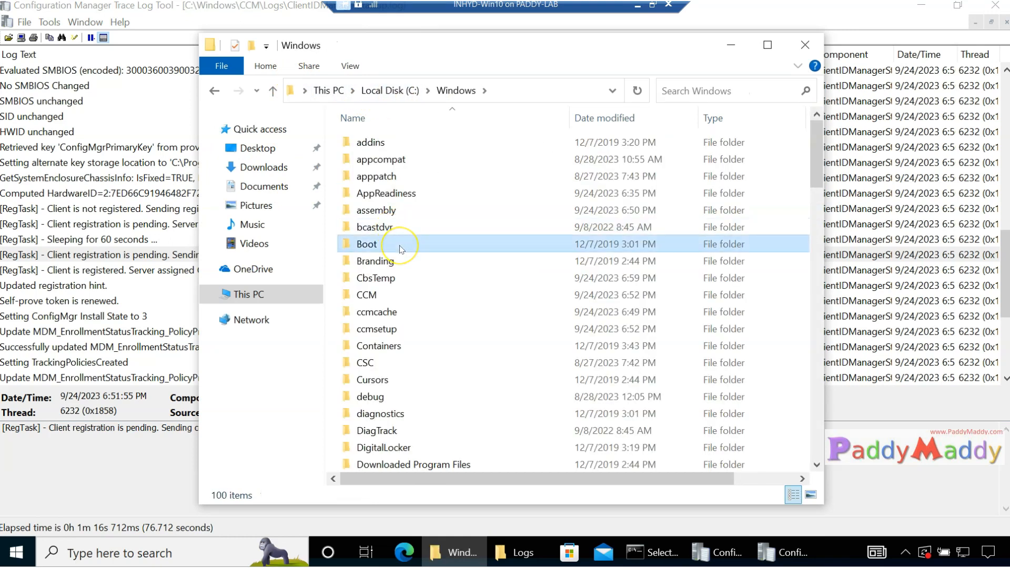
Open the SMSCFG configuration file from C:\Windows, minimize File Explorer and place the file's window beside the client log
text(sms)
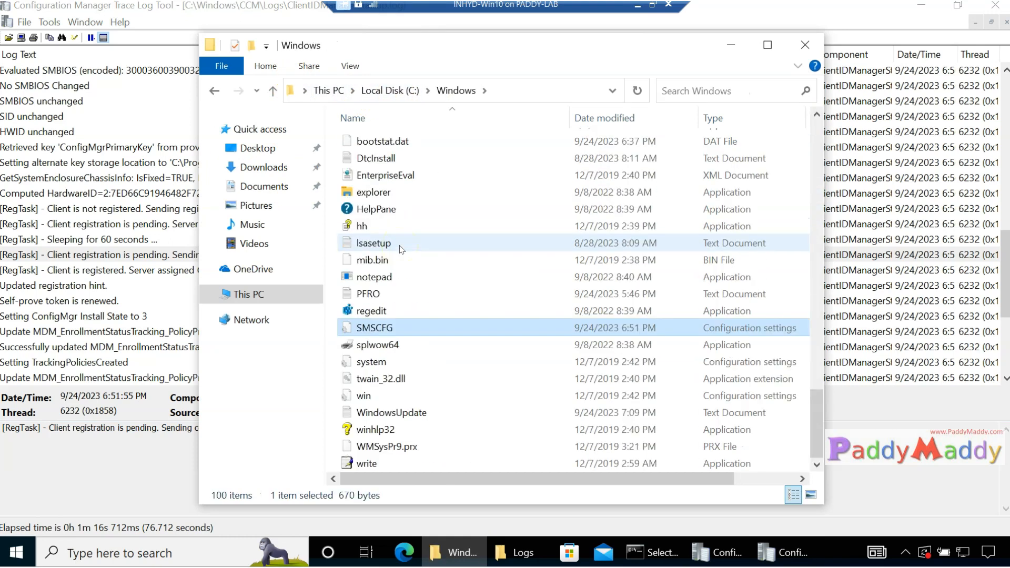
click(457, 327)
mouse_move(480, 478)
mouse_down()
mouse_move(661, 478)
mouse_move(462, 478)
mouse_up()
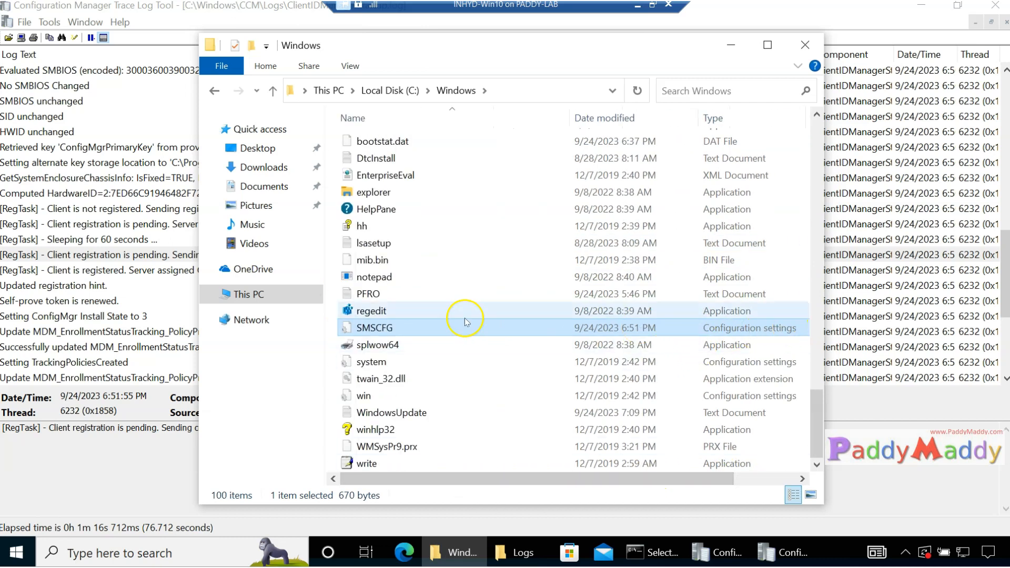
double_click(410, 328)
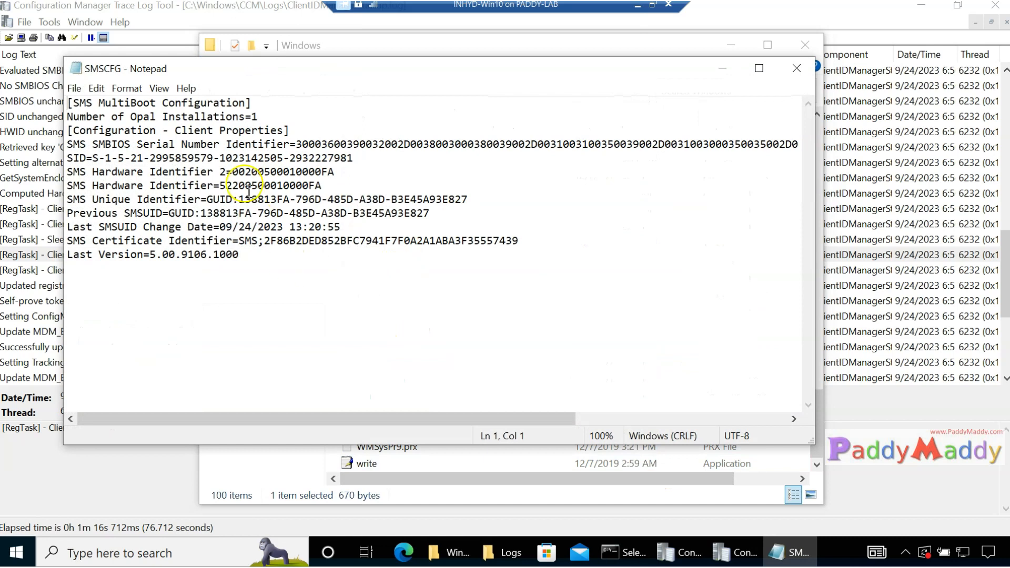
drag(197, 76, 330, 140)
click(731, 45)
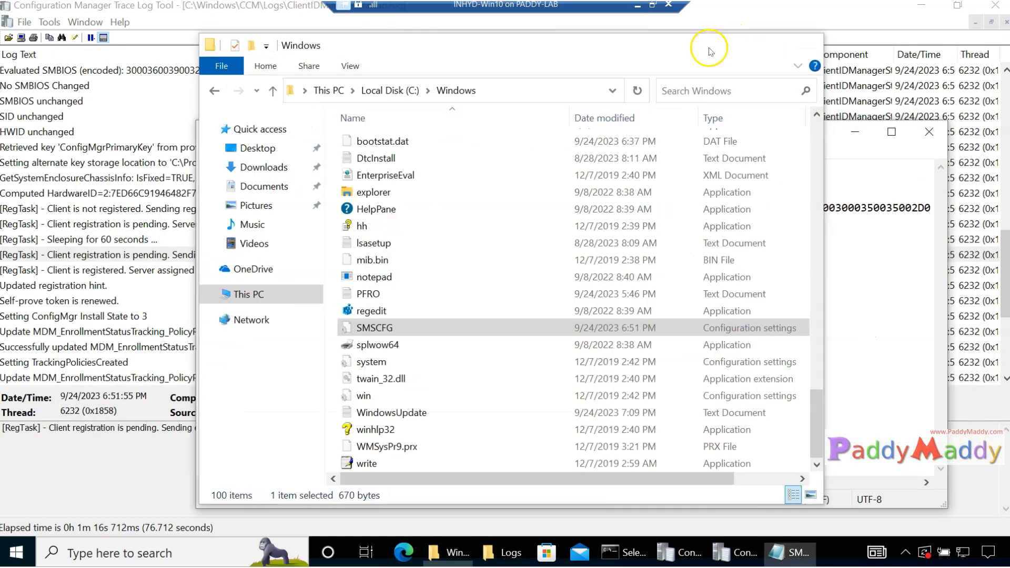
drag(225, 141, 504, 125)
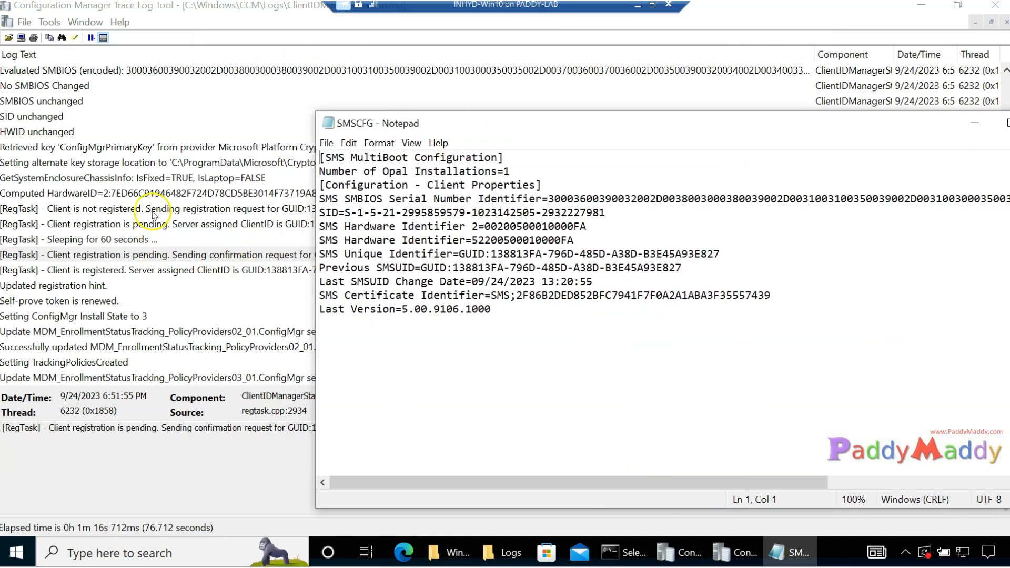
Inspect the Computed HardwareID entry in ClientIDManagerStartup.log and highlight its serial number, asset tag and MAC address details
click(153, 210)
key(Up)
key(Up)
key(Up)
click(145, 192)
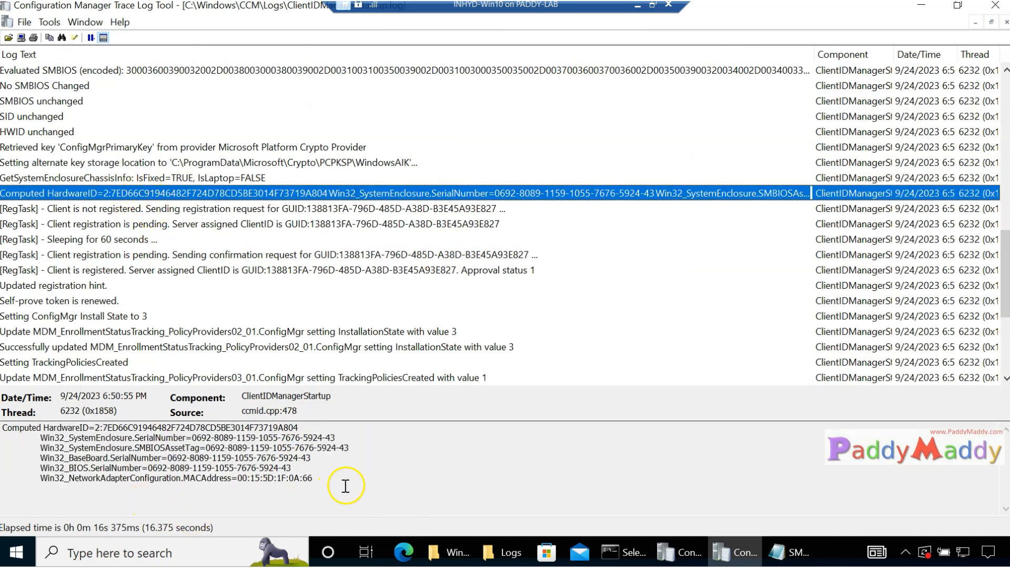
drag(343, 485, 3, 427)
Bring the SMSCFG file back and review its client properties, including the hardware identifiers and the previous SMSUID
click(794, 552)
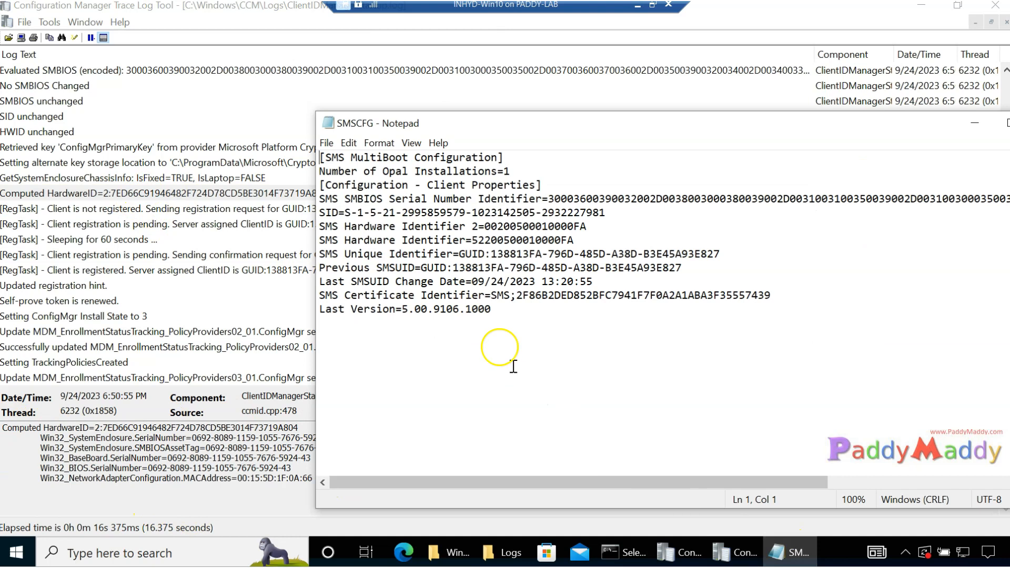
drag(434, 240, 573, 239)
drag(452, 212, 324, 153)
click(596, 342)
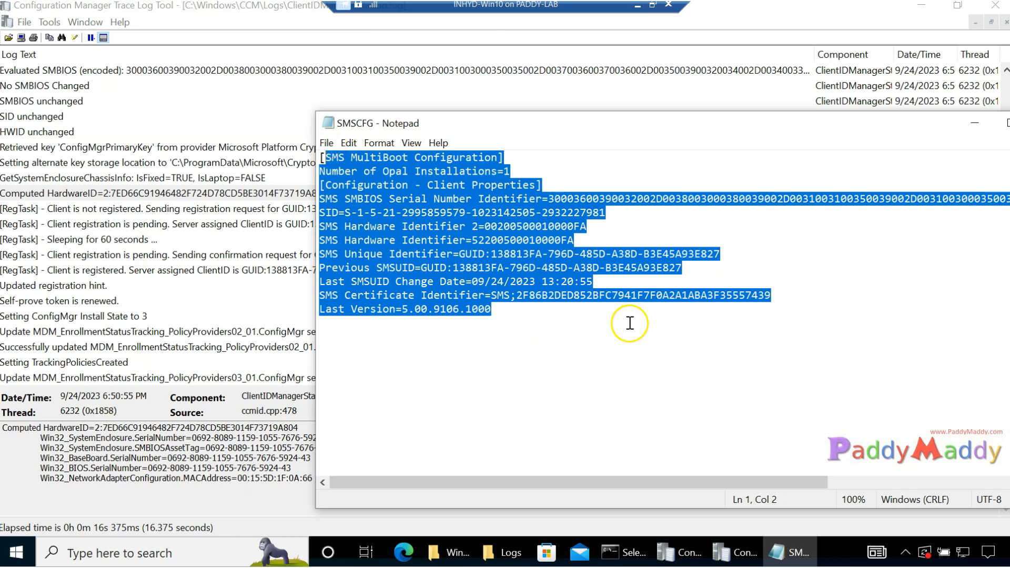
click(628, 322)
drag(505, 325, 318, 155)
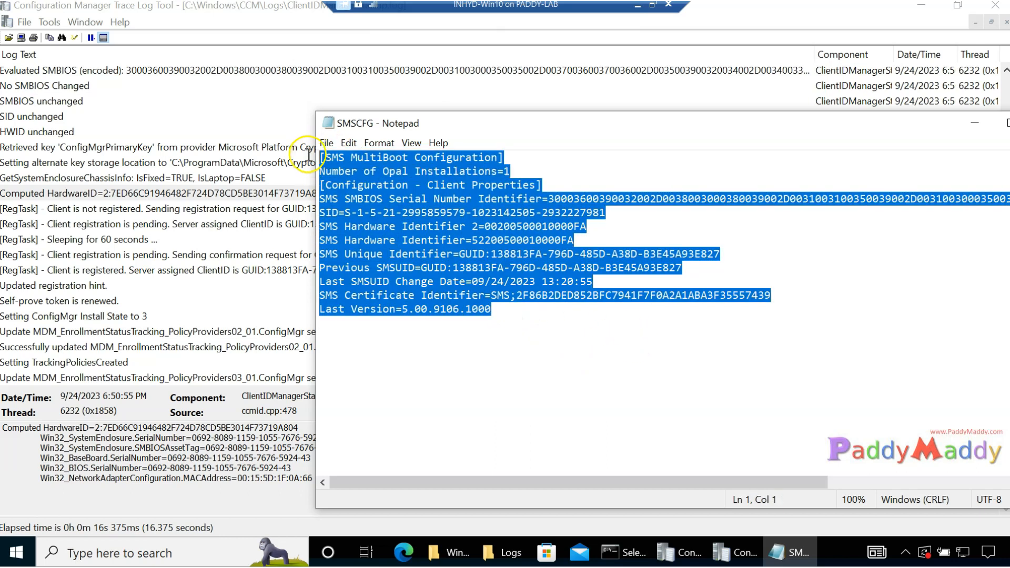
click(614, 391)
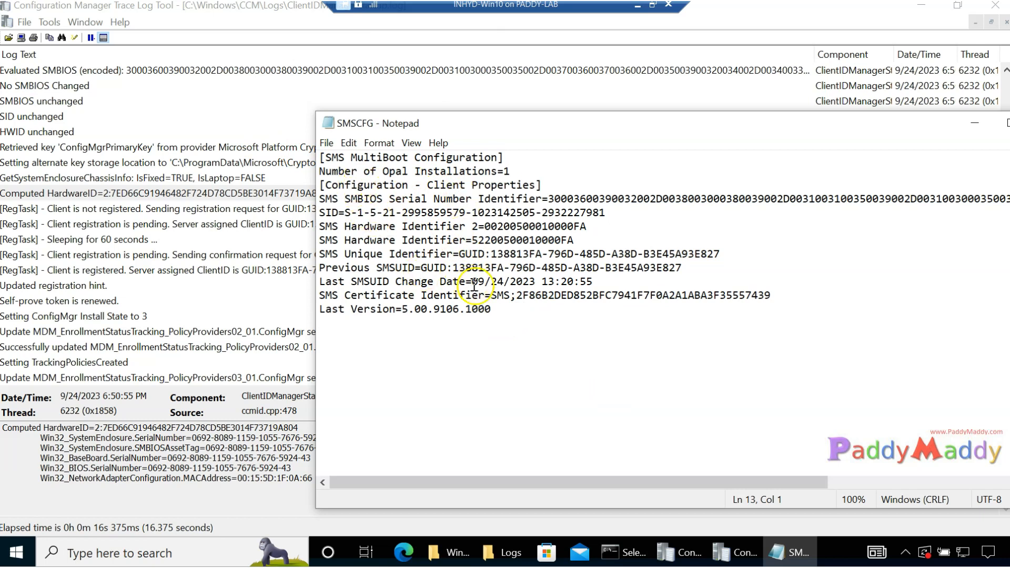
drag(459, 268, 599, 268)
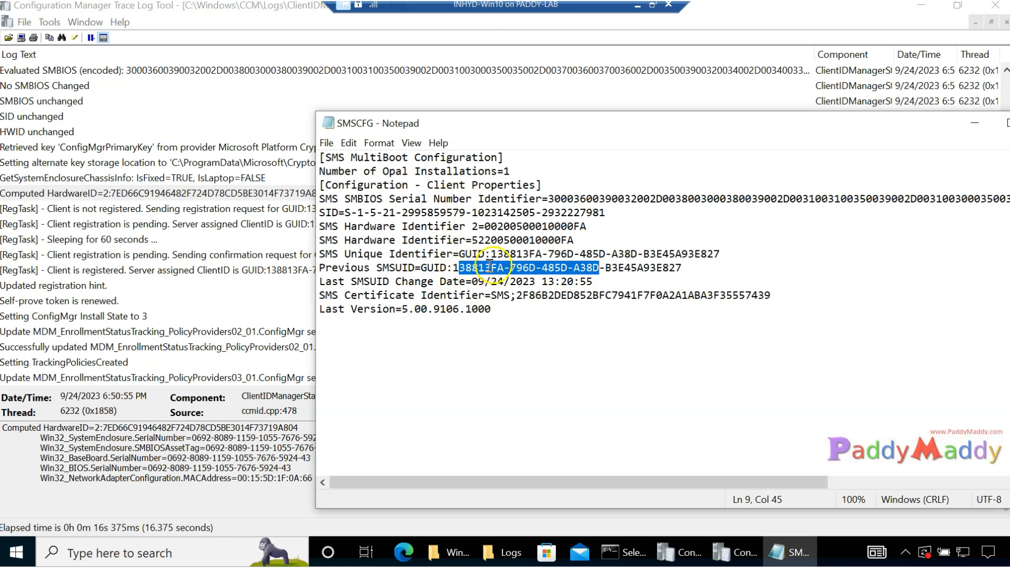
Compare the client GUID in the log's RegTask confirmation request with the one in SMSCFG, and close the SMSCFG file
click(240, 192)
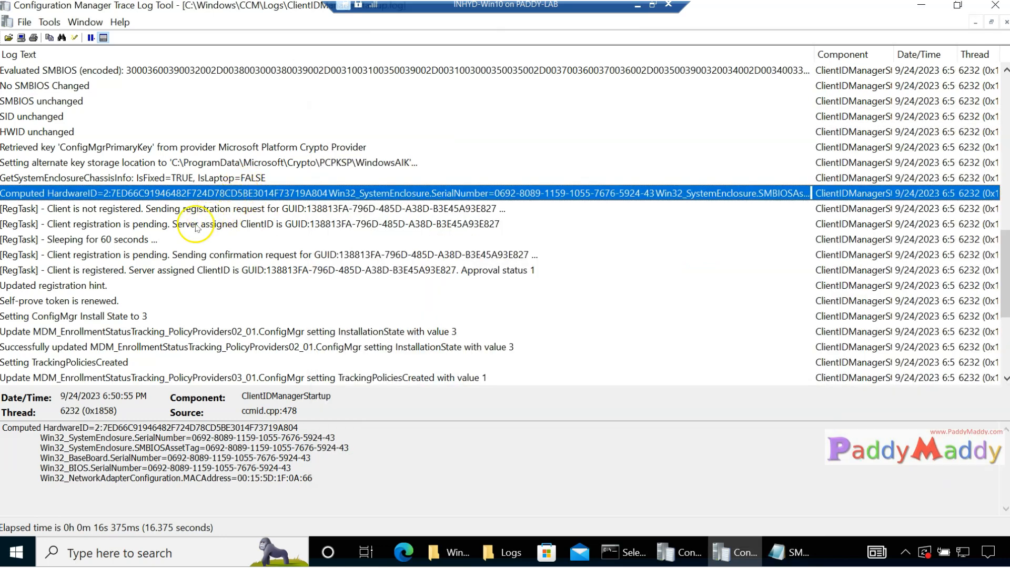
click(179, 224)
click(158, 255)
drag(314, 428, 344, 429)
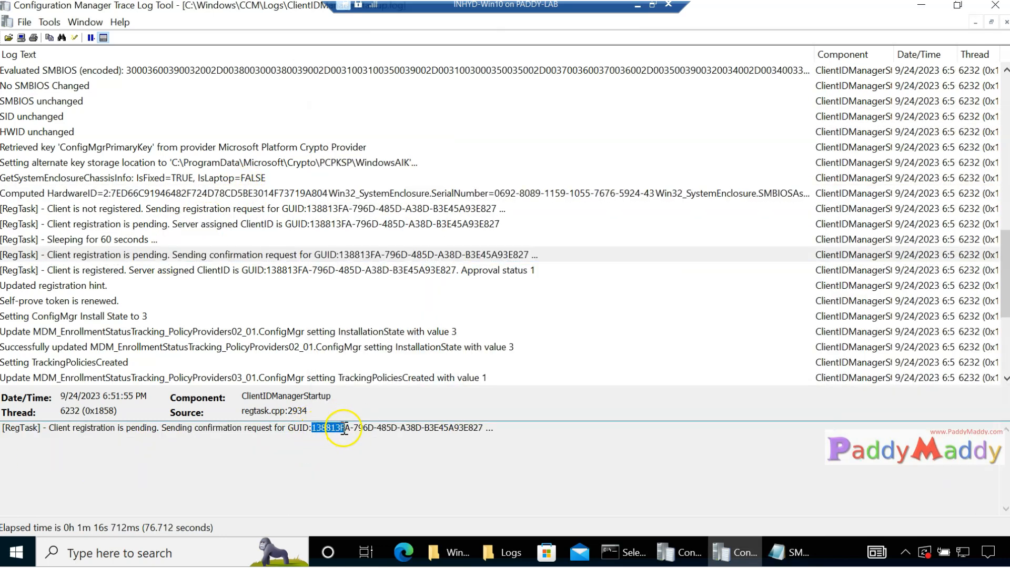
click(781, 551)
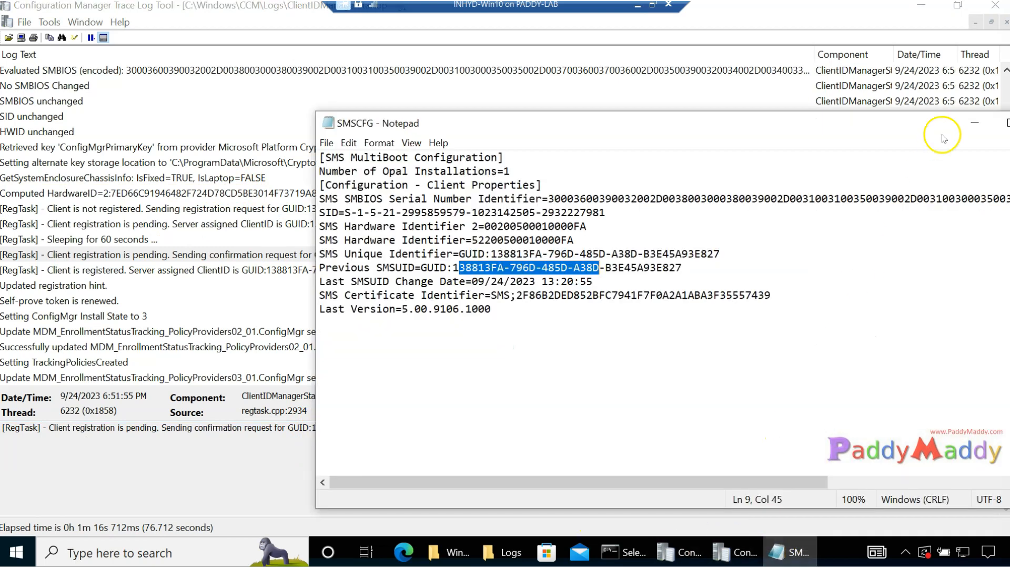
key(alt+F4)
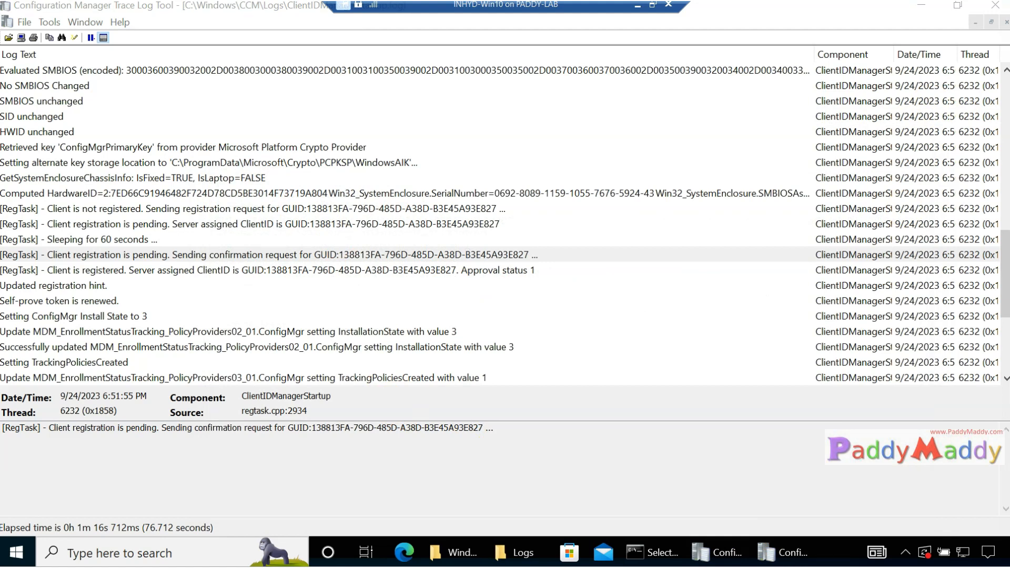
drag(117, 427, 167, 423)
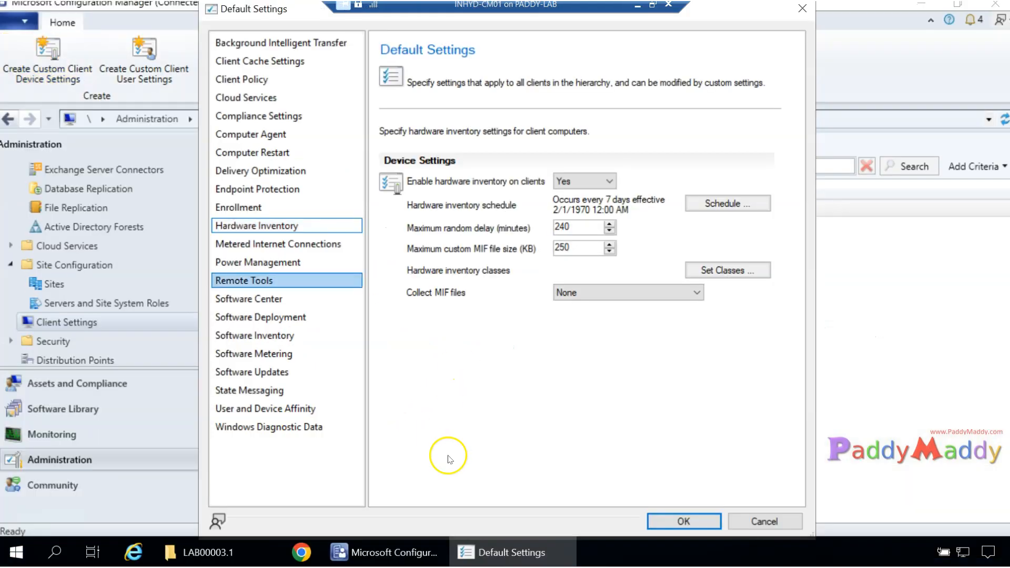
Switch to the Configuration Manager console on INHYD-CM01, cancel the Default Settings dialog and select INHYD-WIN10 under All Systems
click(782, 521)
click(73, 383)
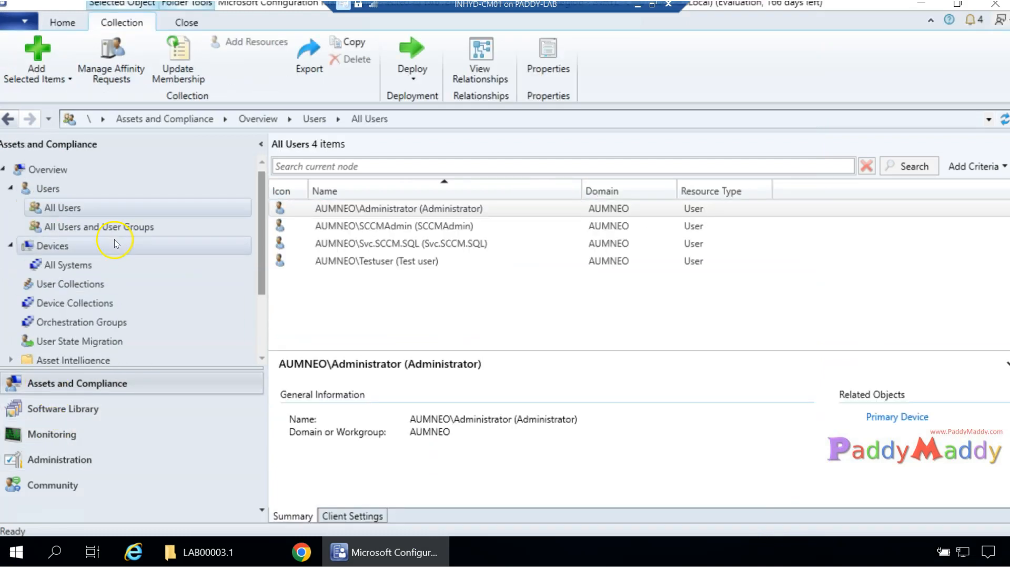
click(76, 265)
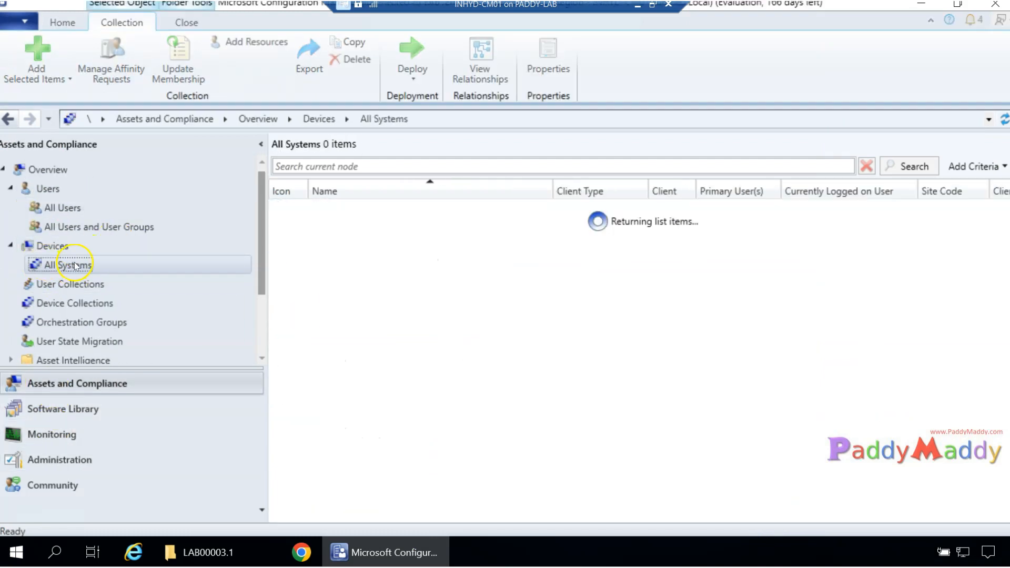
click(369, 243)
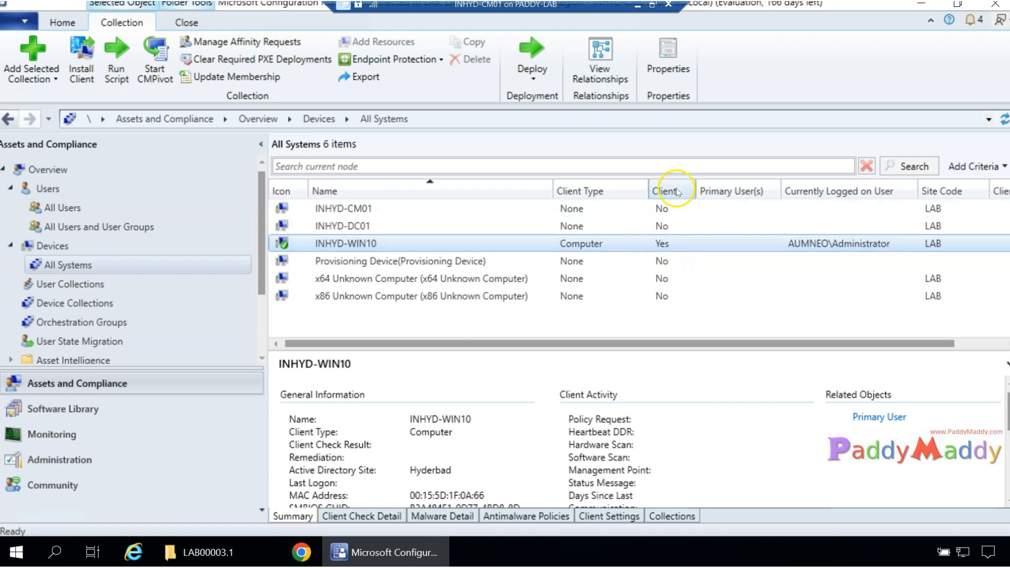
Compare the client status of INHYD-CM01, INHYD-DC01 and INHYD-WIN10, and check the actions available for INHYD-WIN10
click(345, 208)
click(341, 226)
click(338, 208)
click(342, 225)
click(345, 243)
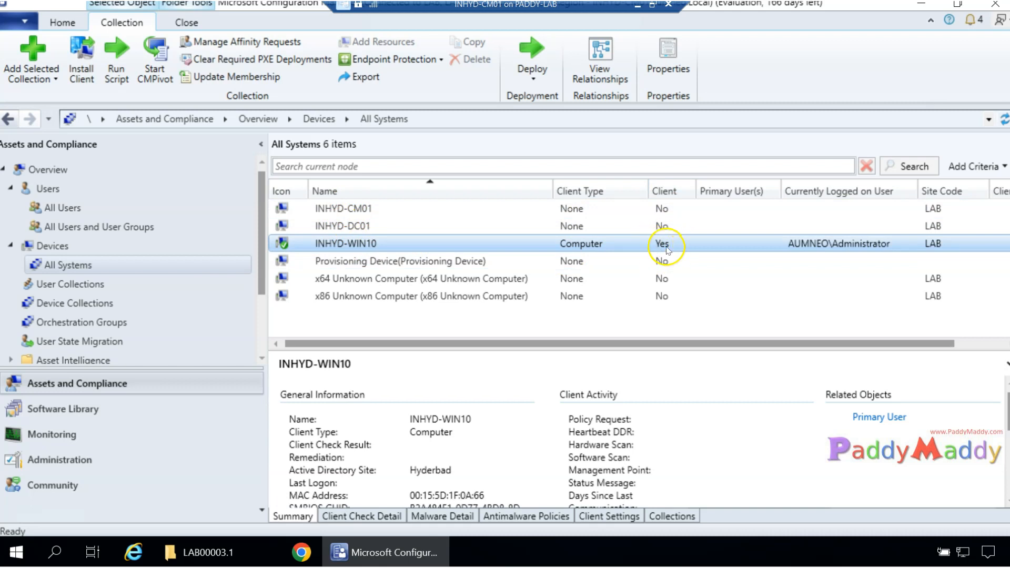
right_click(419, 244)
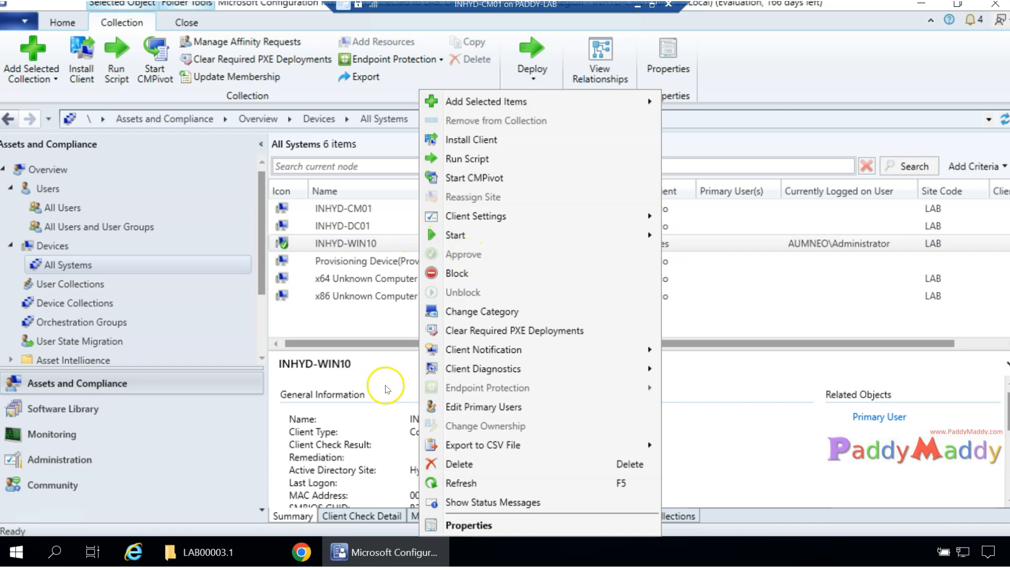
click(344, 466)
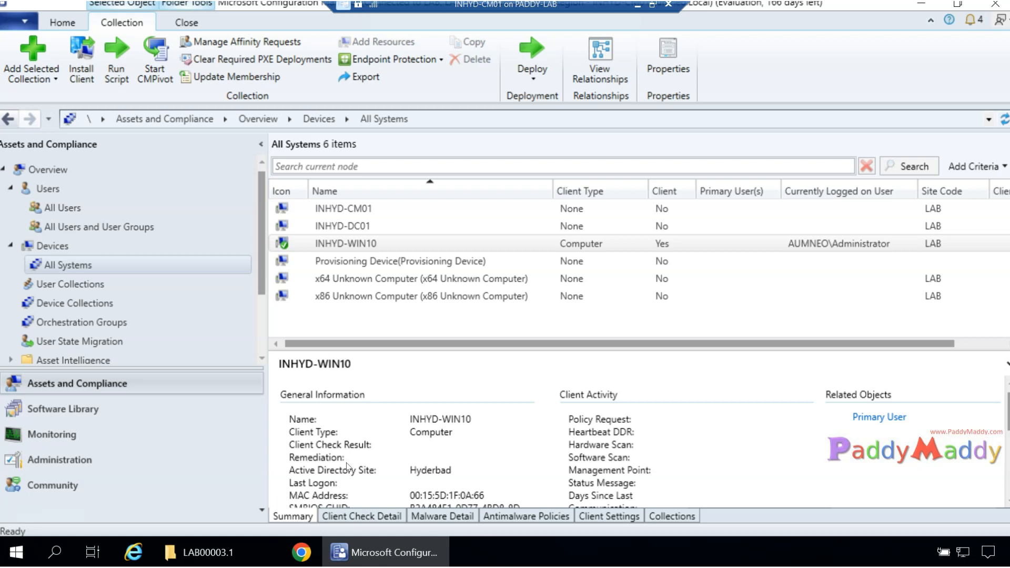
Open the Hierarchy Settings of the LAB site and review the Client Approval and Conflicting Records options
click(59, 459)
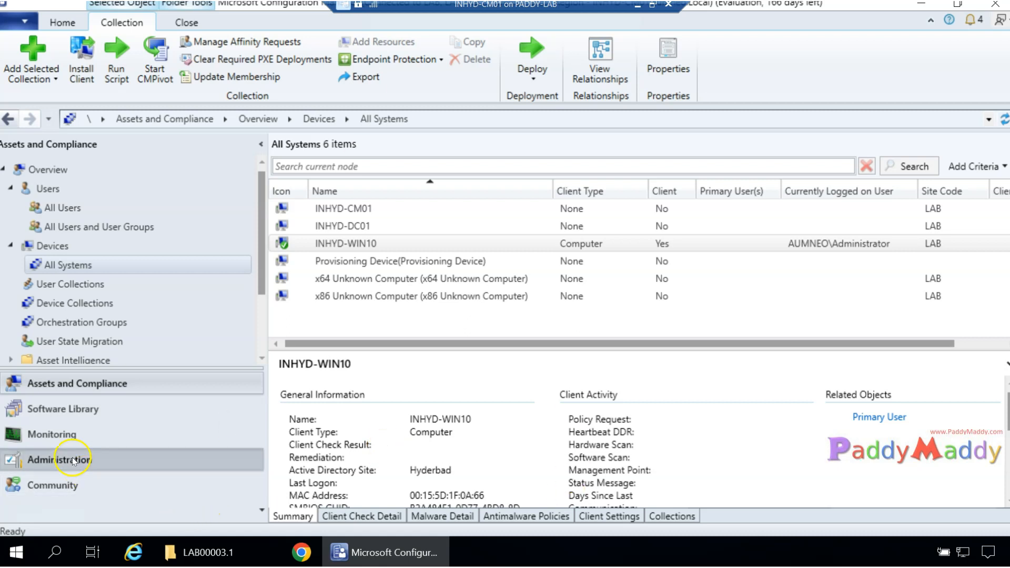
click(52, 284)
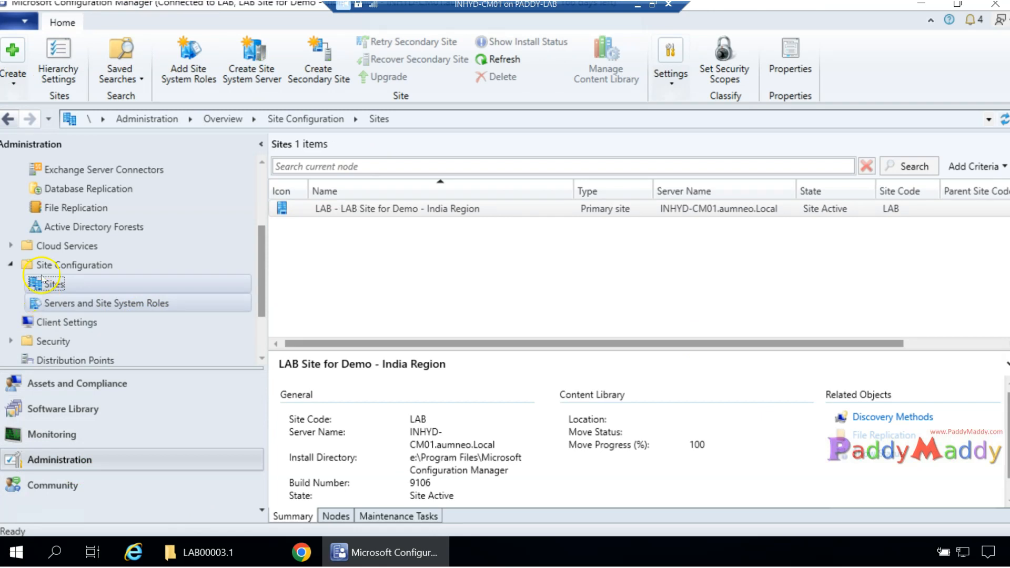
click(58, 57)
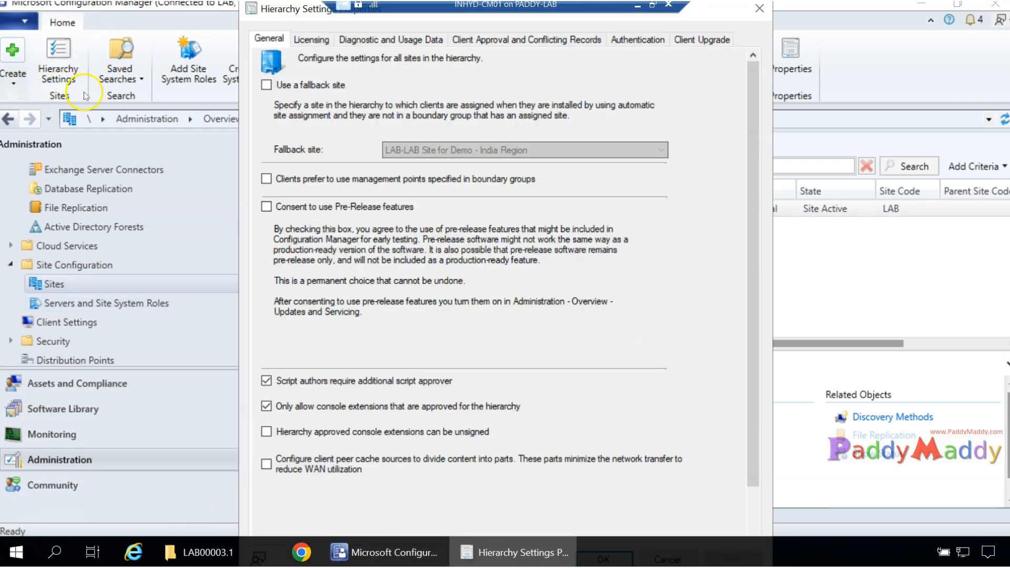
drag(314, 16, 177, 54)
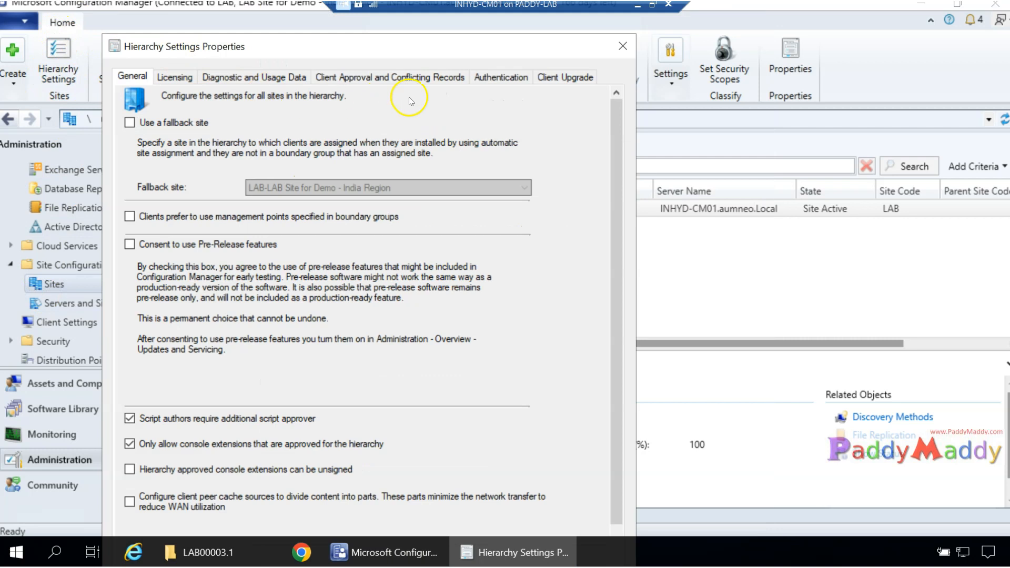
click(383, 78)
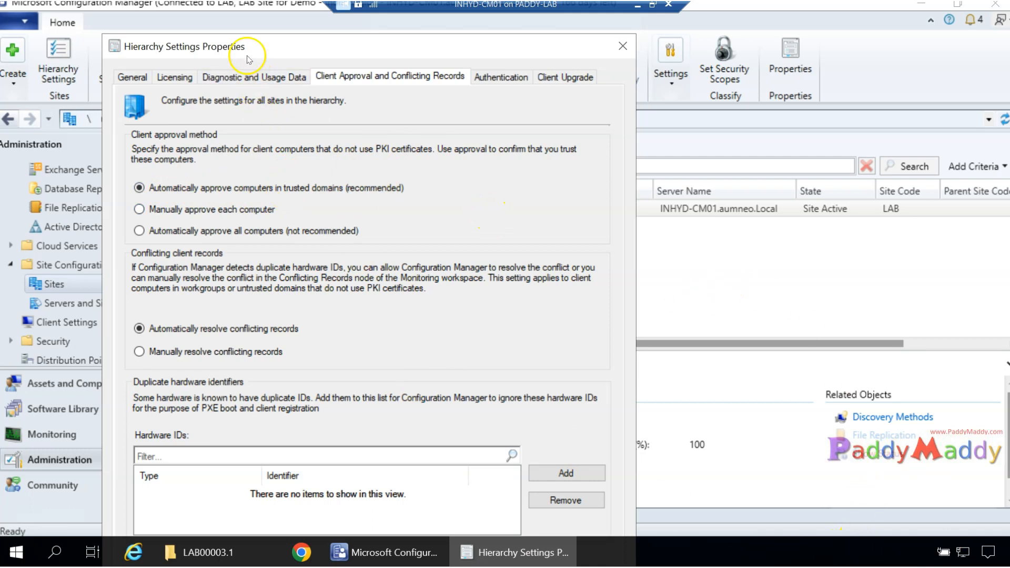
drag(244, 45, 235, 18)
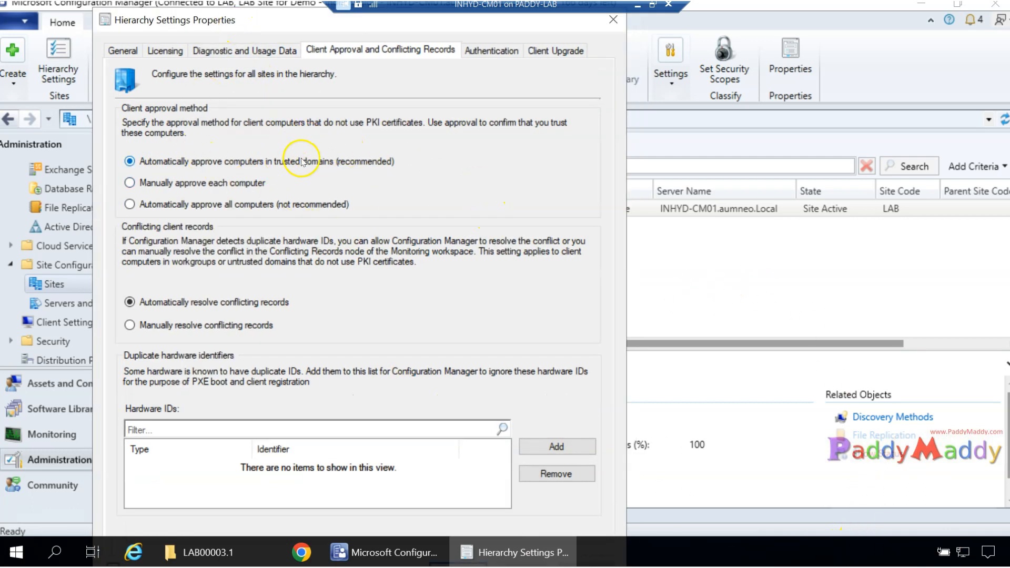
Try the manual approval method for each computer, return to automatic approval in trusted domains, and close the hierarchy settings
click(232, 183)
click(698, 215)
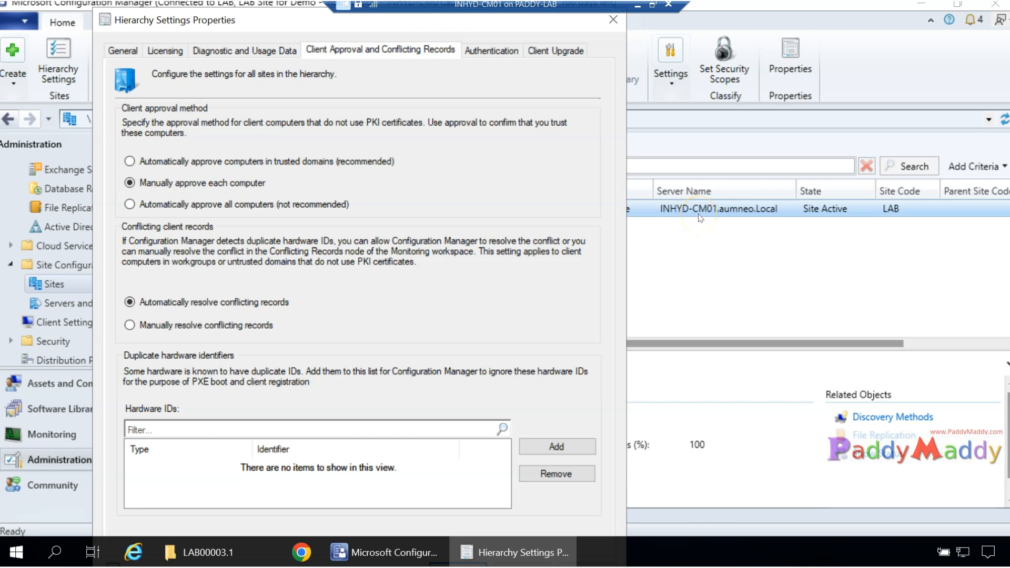
click(199, 203)
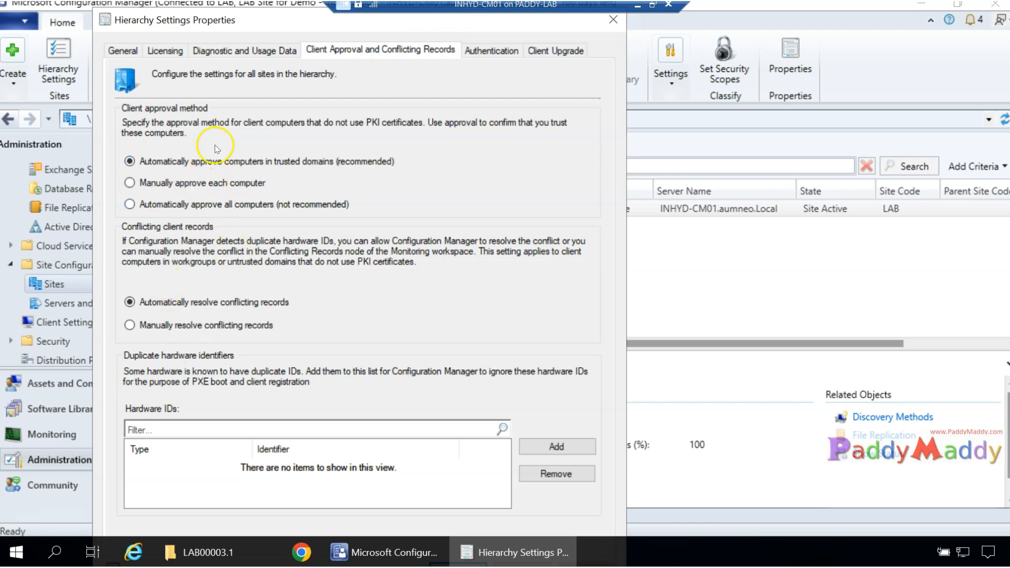
click(613, 20)
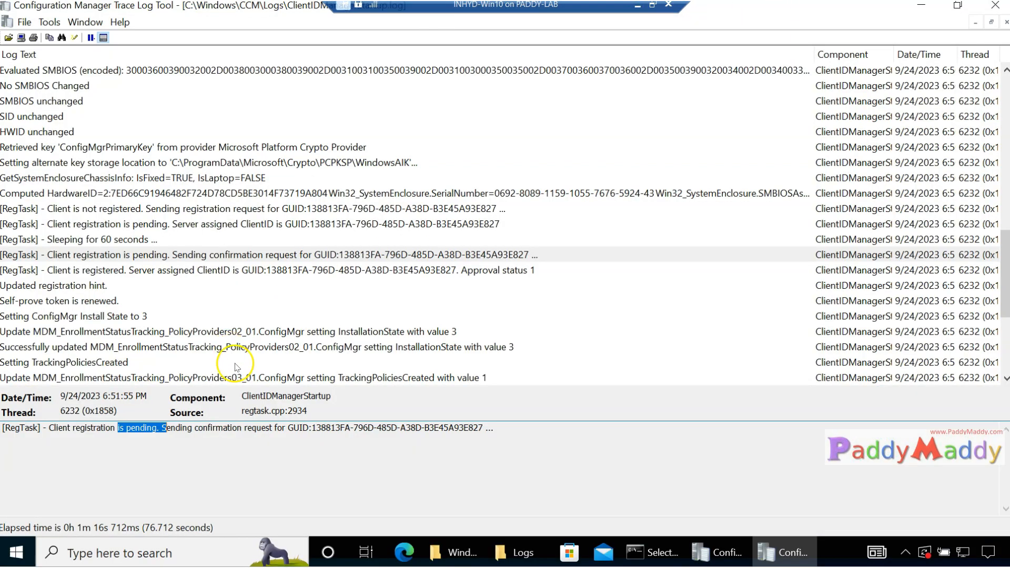
Return to ClientIDManagerStartup.log on INHYD-Win10 and examine the RegTask registration entries and the ConfigMgr installation state entries
click(168, 208)
click(162, 254)
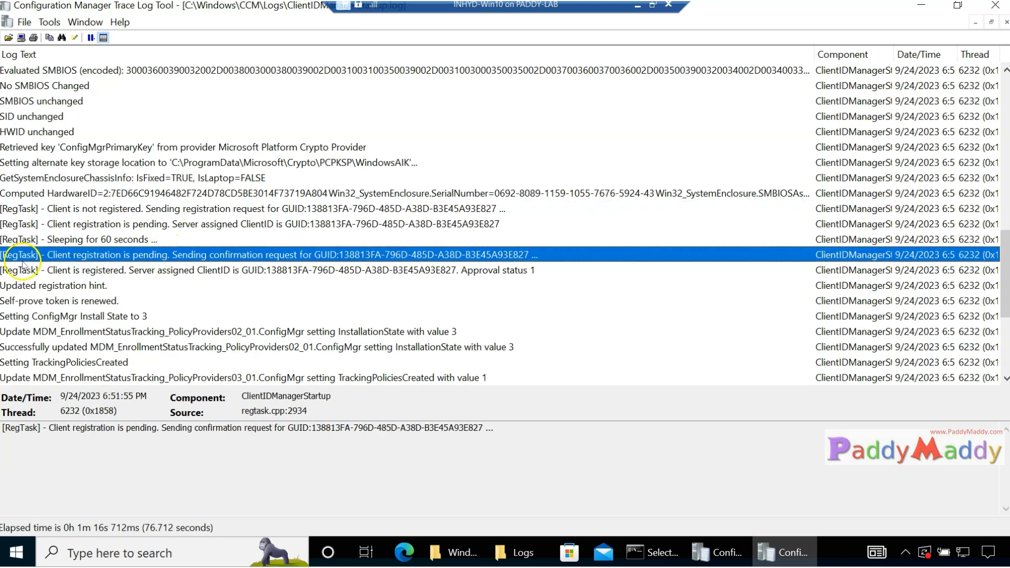
click(239, 270)
click(84, 316)
click(89, 333)
click(96, 347)
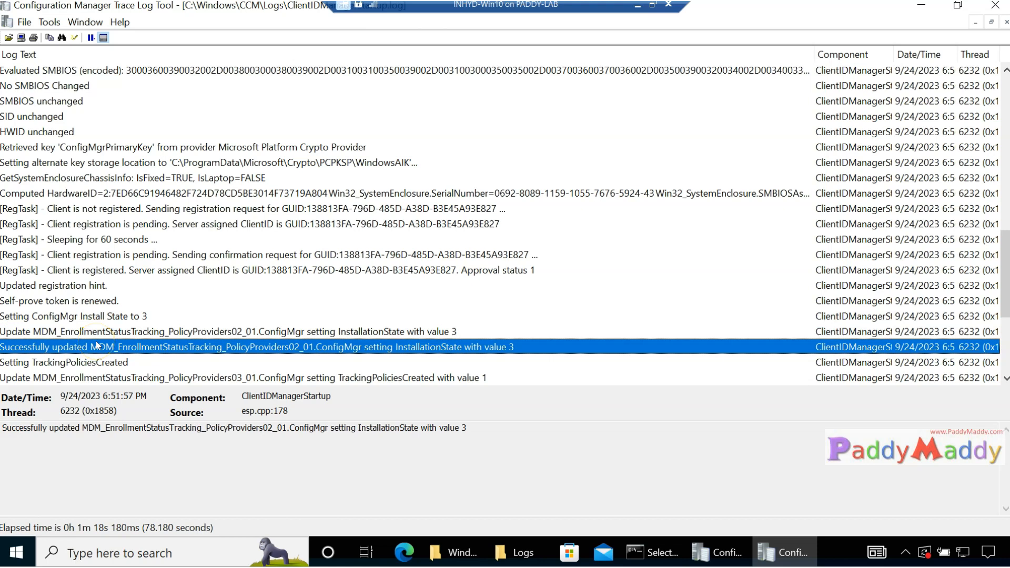
Read on through the tracking policy and encoded SMBIOS entries that follow, up to the SMBIOS unchanged entry
key(Down)
key(Down)
key(Down)
key(Down)
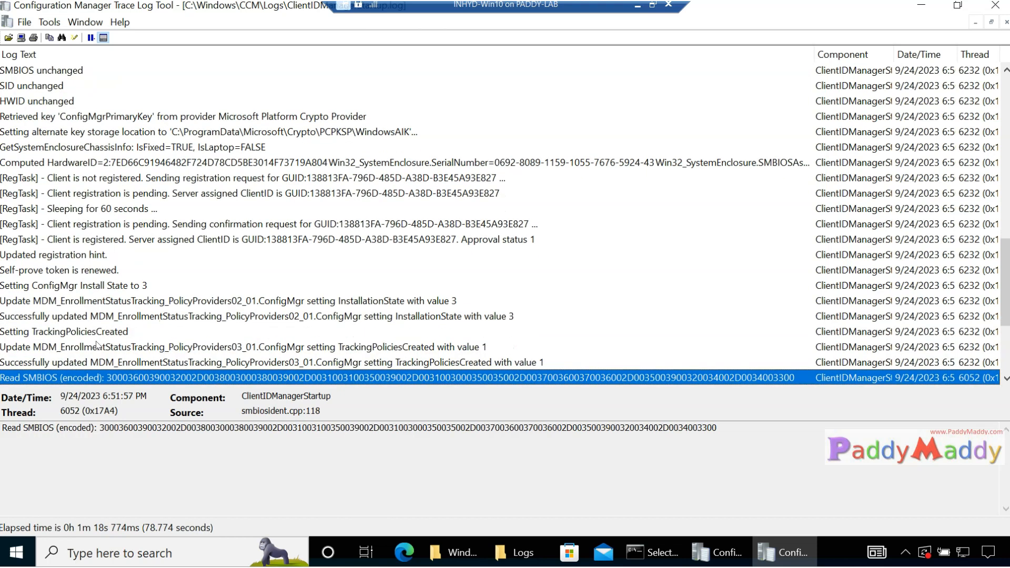
key(Down)
key(Down)
key(Down)
key(Down)
key(Down)
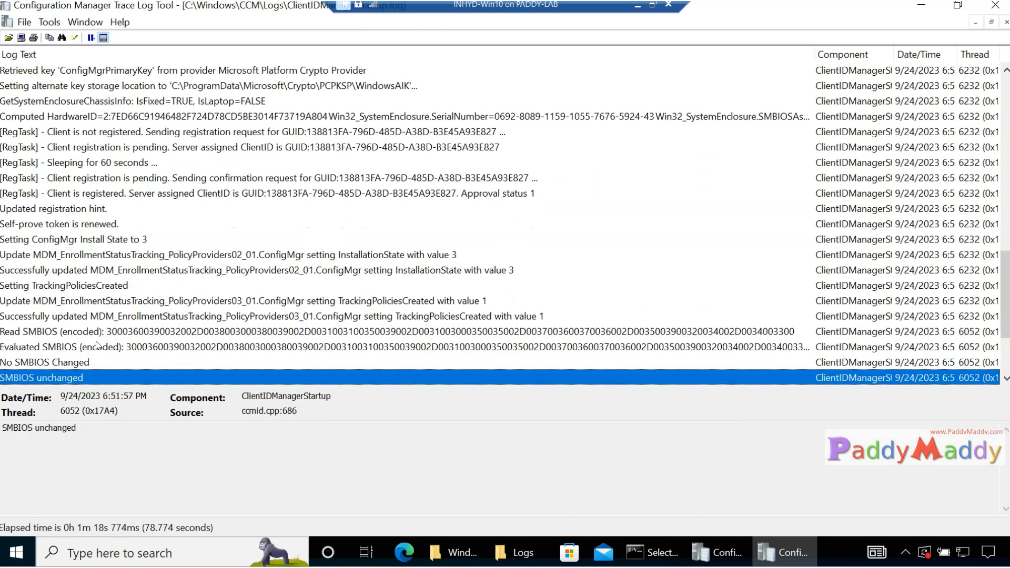
Read the remaining ClientIDManagerStartup.log entries, ending on the RegEndPoint notification of the site assignment change
key(Down)
key(Down)
key(Down)
key(Down)
key(Down)
key(Down)
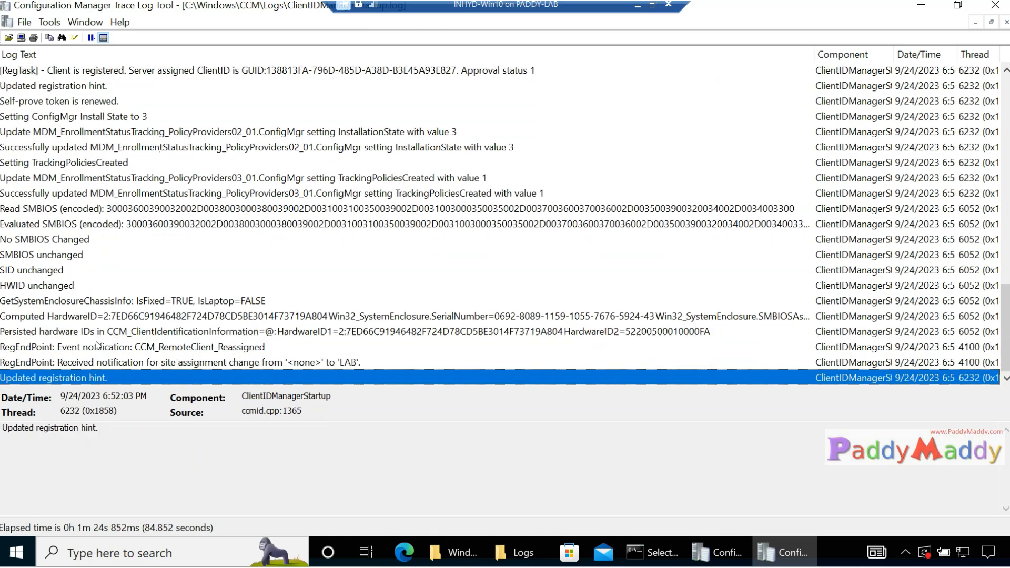
key(Up)
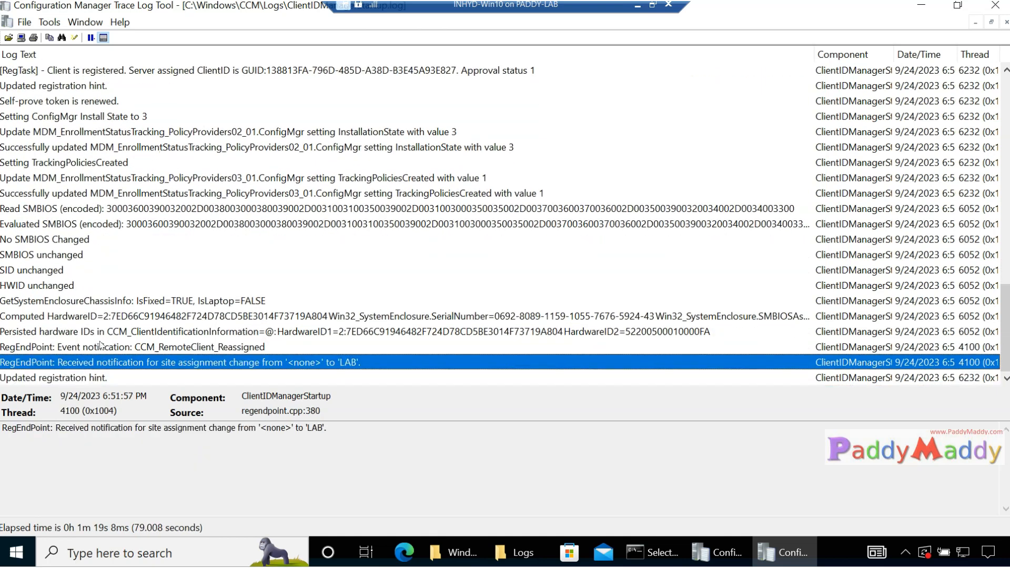
Re-examine the RegTask entries for pending and completed client registration, marking the registered message and its assigned ClientID text
scroll(271, 162, up, 3)
click(229, 208)
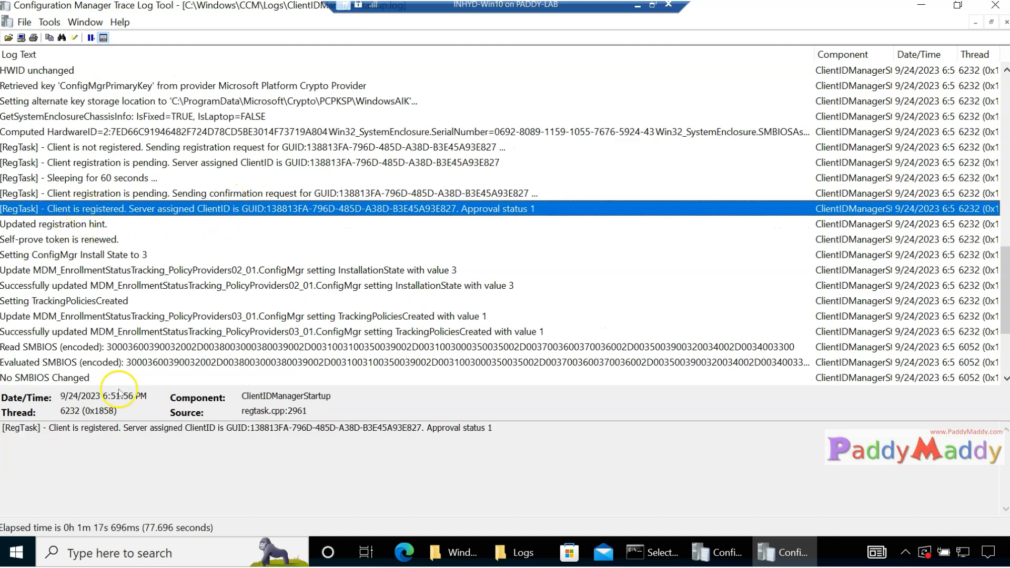
drag(50, 427, 117, 424)
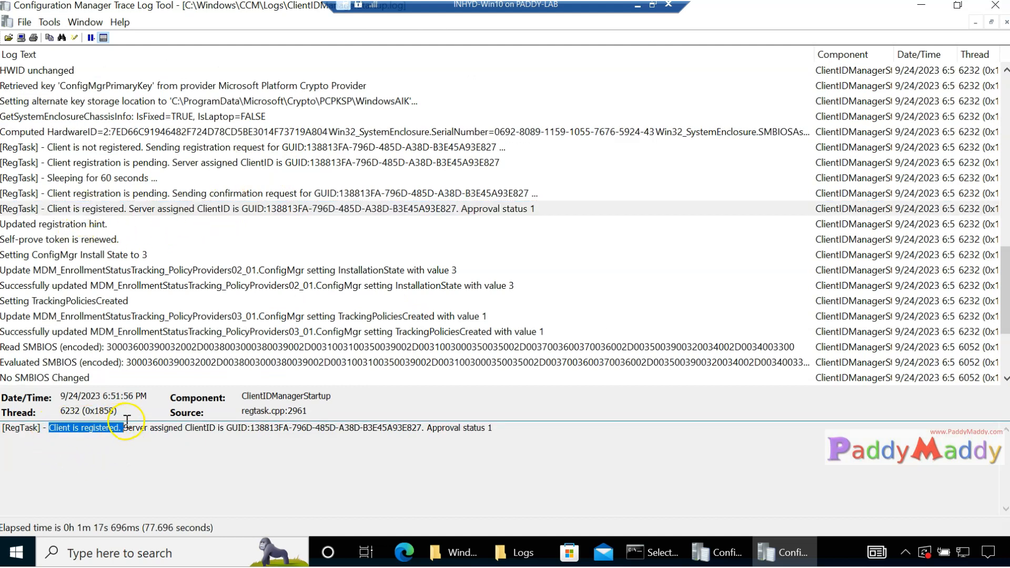
click(141, 194)
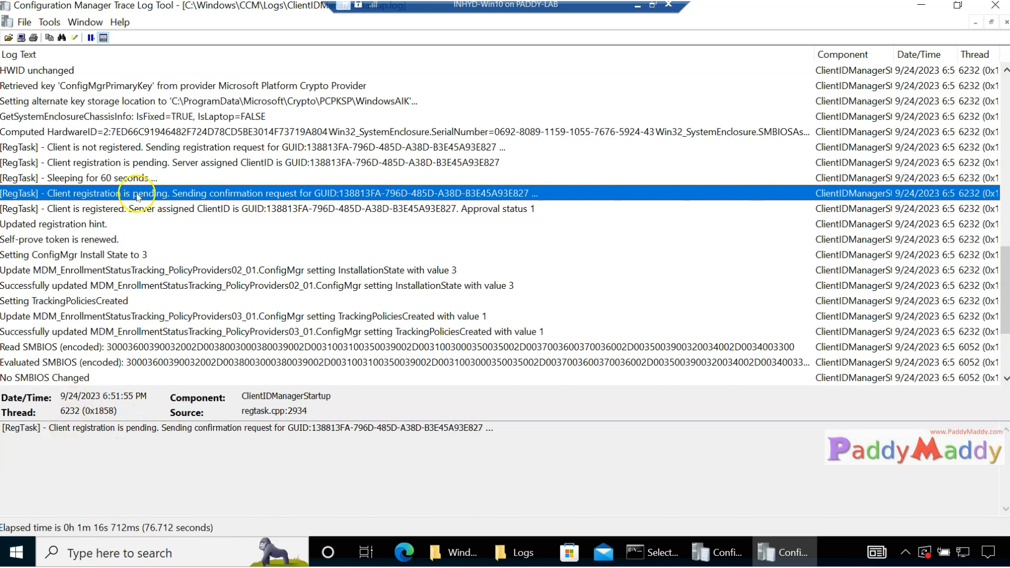
click(113, 208)
drag(53, 427, 446, 427)
click(517, 427)
click(502, 423)
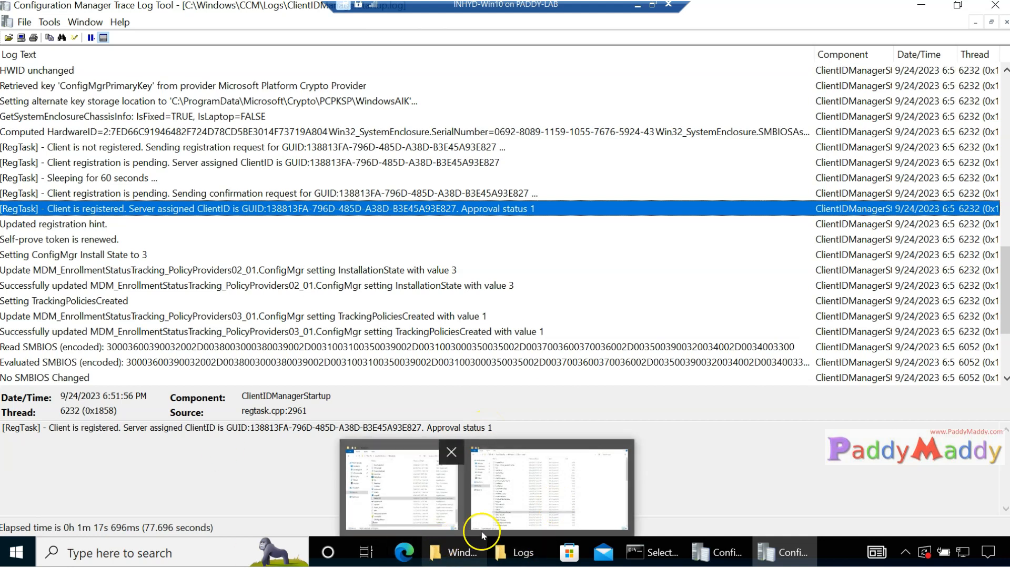
Glance through the CCM Logs folder, check the HWID unchanged entry in ClientIDManagerStartup.log, and close that log
click(505, 552)
mouse_move(811, 165)
mouse_down()
mouse_move(131, 518)
mouse_move(692, 505)
mouse_move(210, 547)
mouse_move(658, 468)
mouse_move(768, 467)
mouse_up()
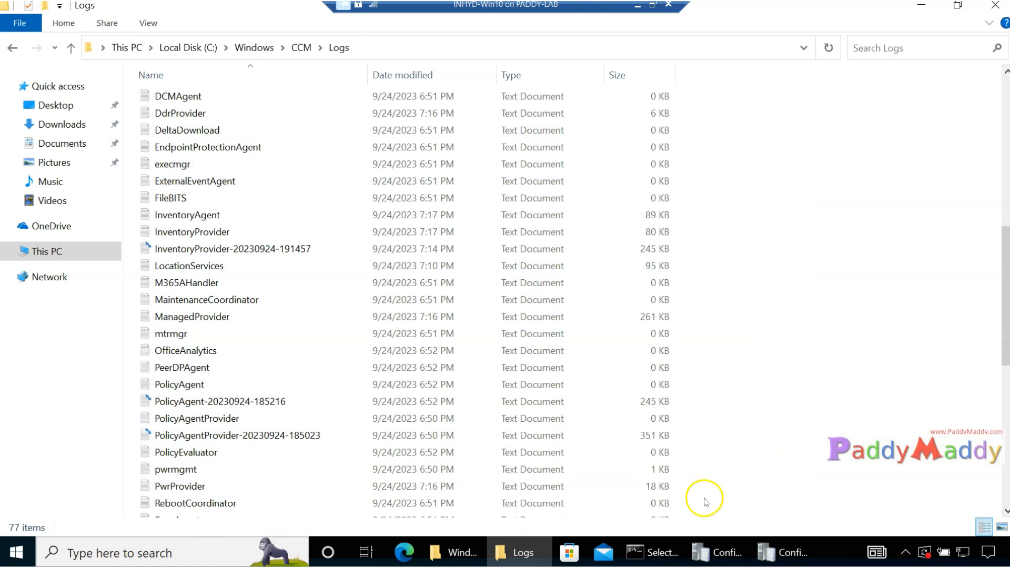
click(521, 552)
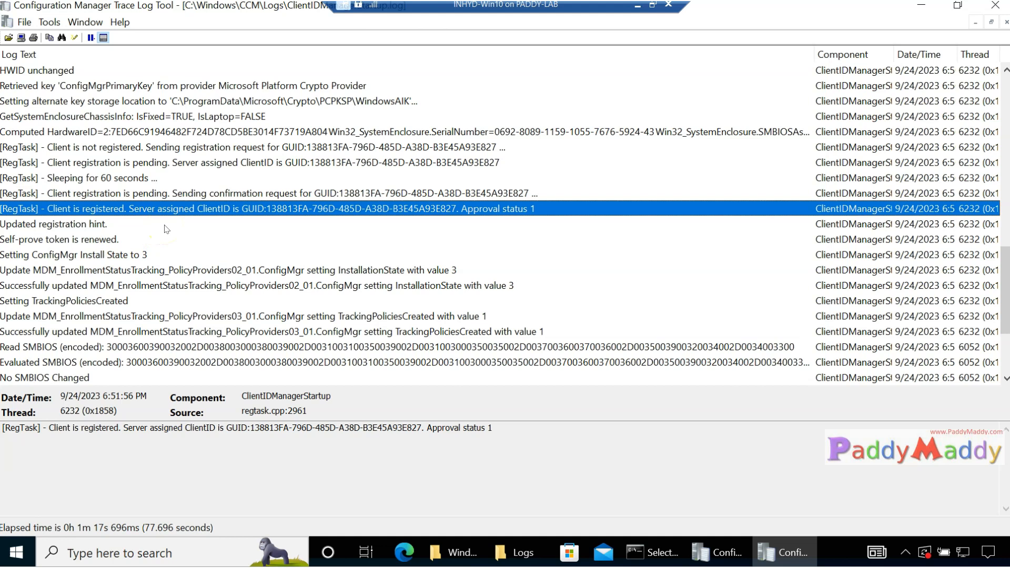
scroll(350, 332, down, 3)
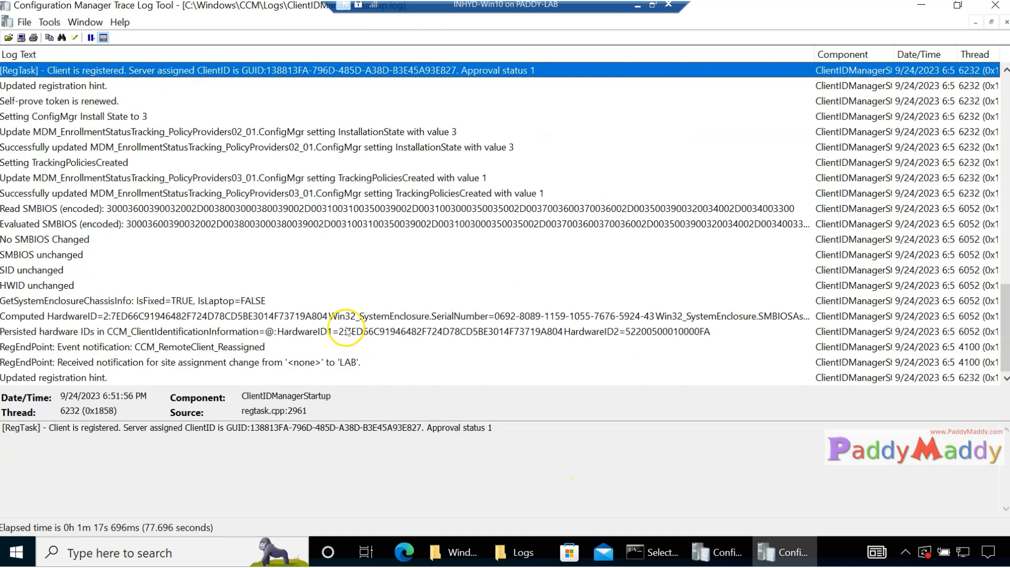
click(343, 284)
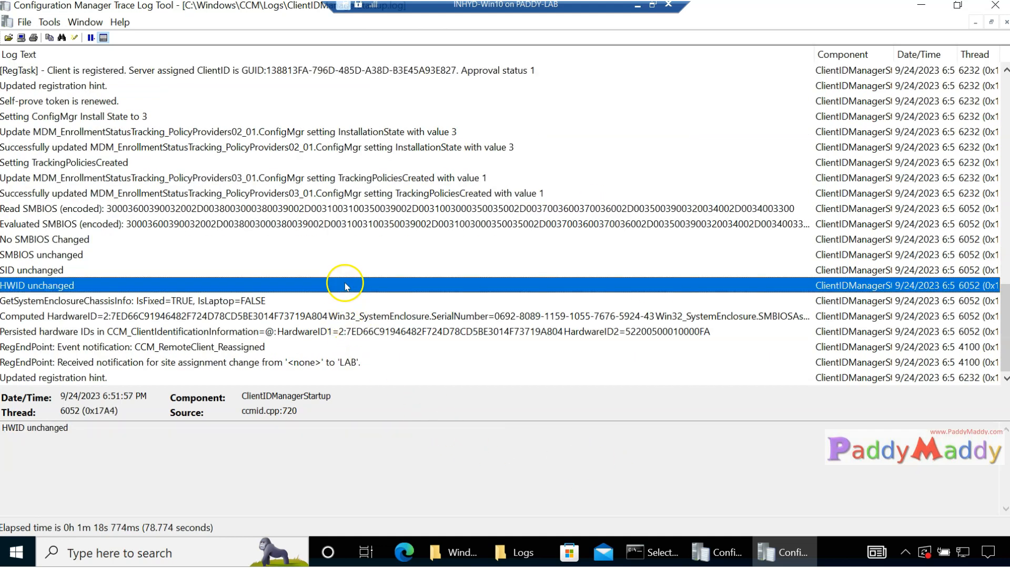
click(974, 20)
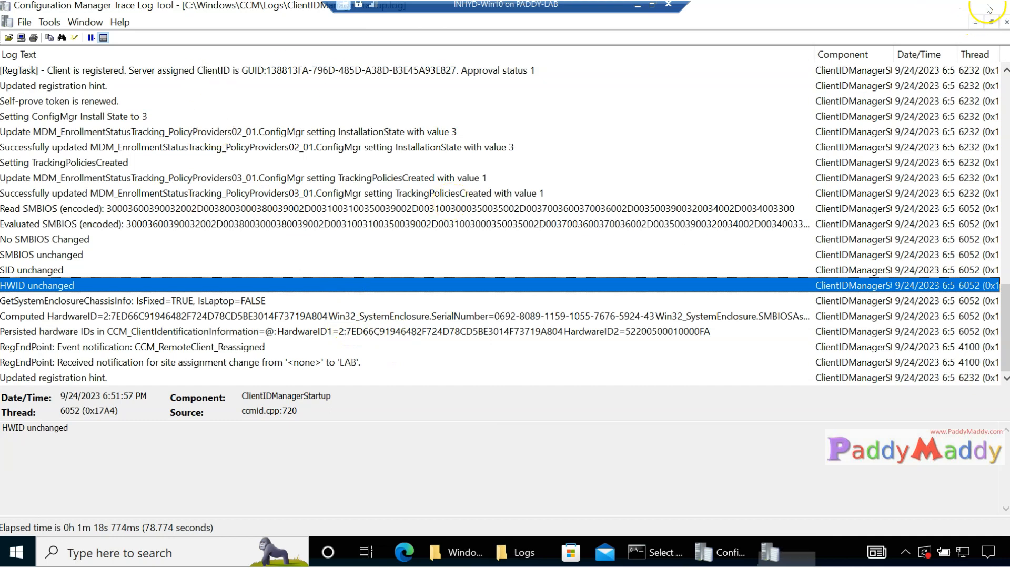
Open the LocationServices log from the CCM Logs folder with the Configuration Manager Trace Log Tool
click(540, 552)
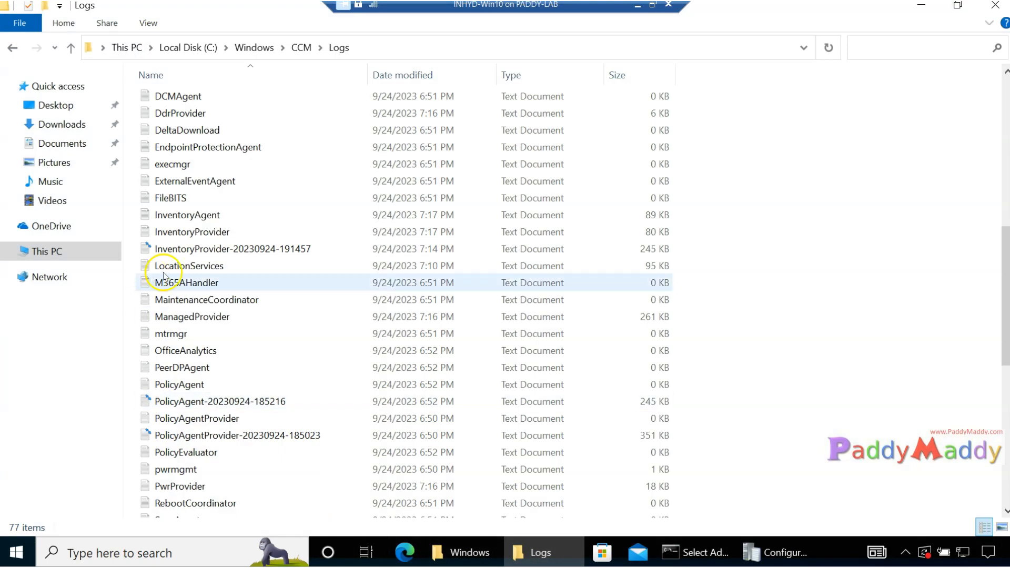
click(204, 267)
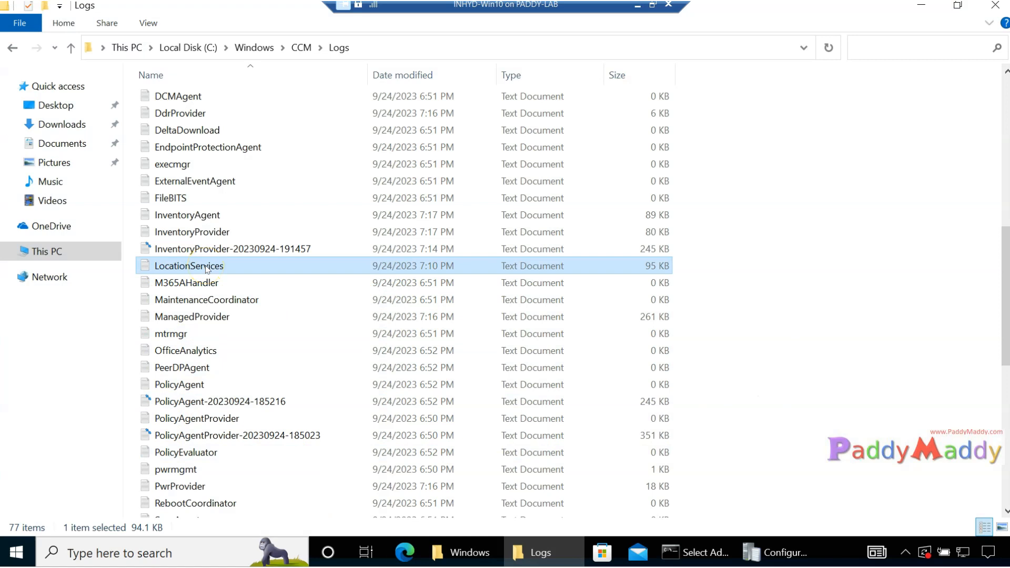
double_click(205, 268)
click(428, 418)
click(420, 296)
click(542, 462)
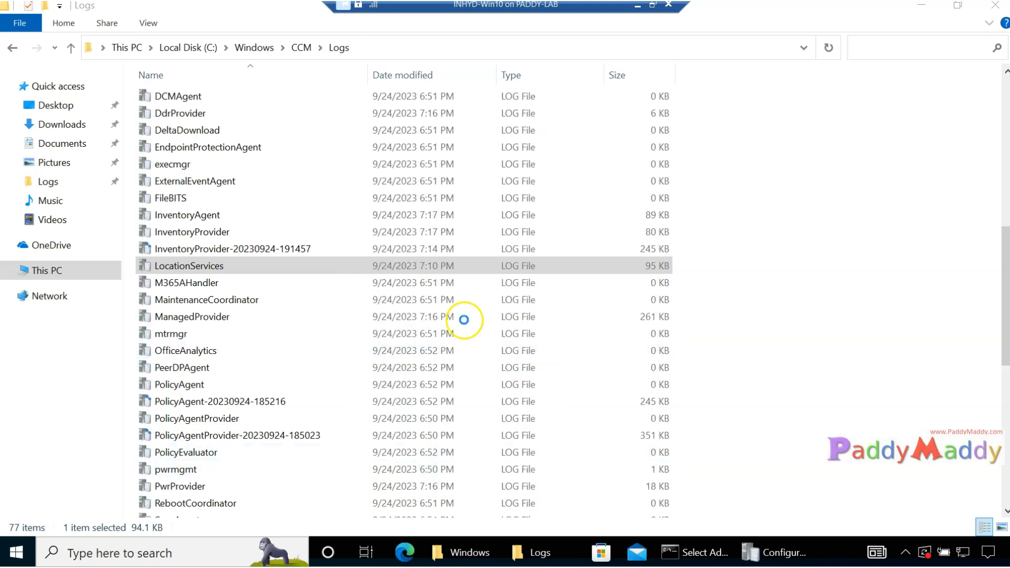
Examine the LSUpdateInternetManagementPoints entry and mark the ClientID GUID in the CCM_CcmHttp_Status event details
scroll(307, 343, up, 15)
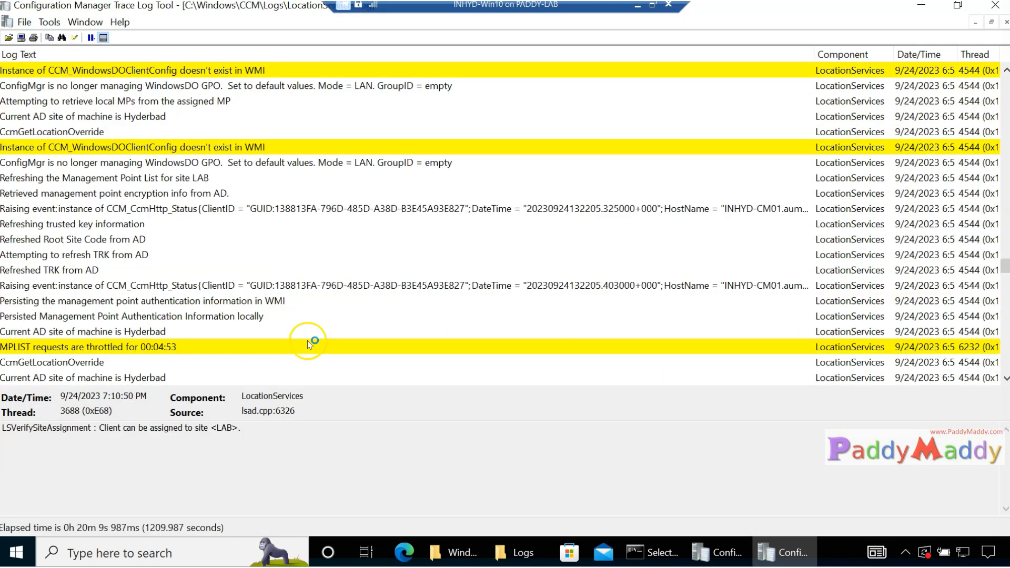
click(263, 316)
click(259, 285)
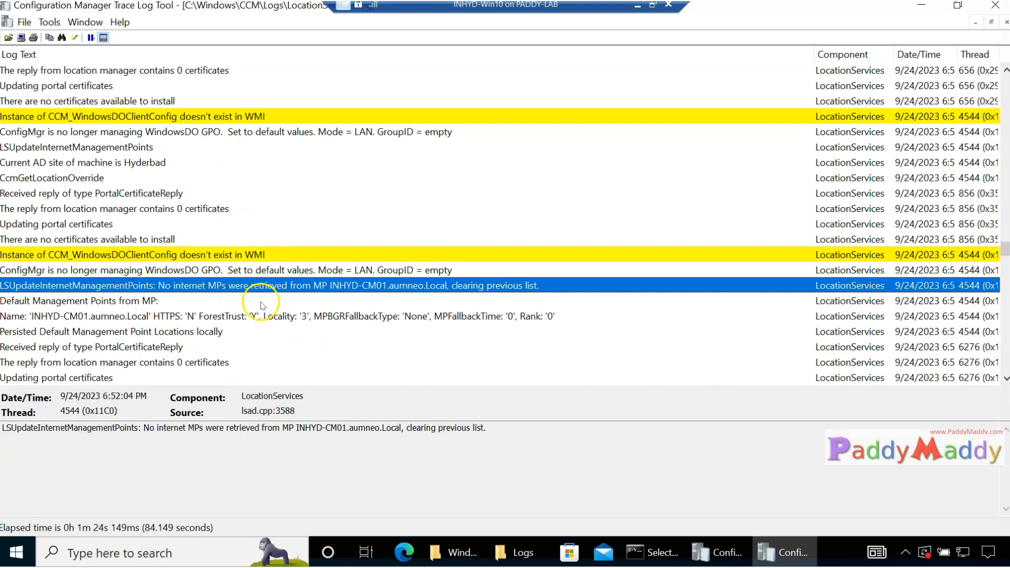
scroll(262, 287, down, 5)
click(312, 256)
drag(83, 459, 287, 458)
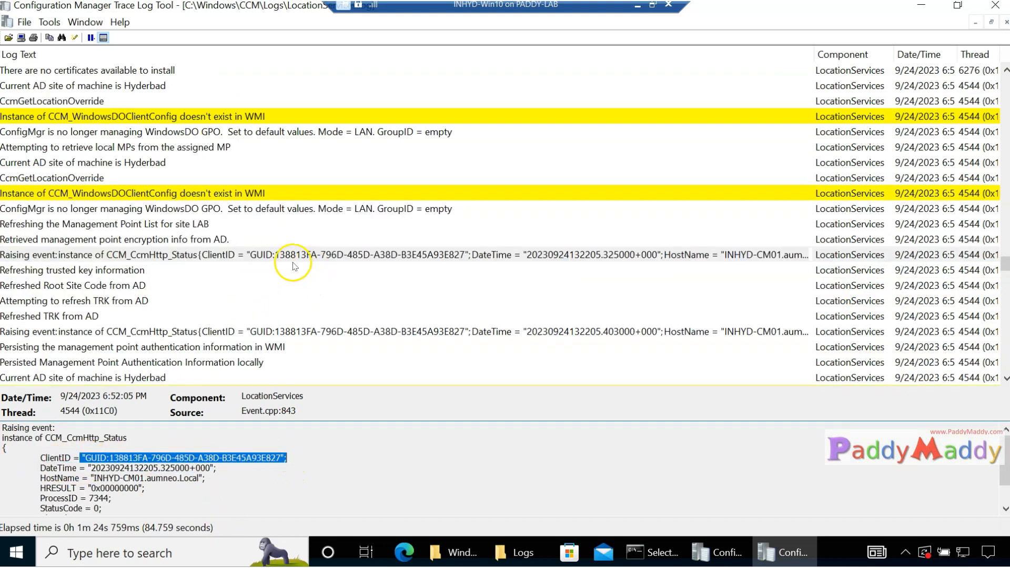
Review the entries on trusted key, root site code and TRK refresh, and mark the machine's current AD site name
click(157, 284)
click(135, 271)
click(135, 286)
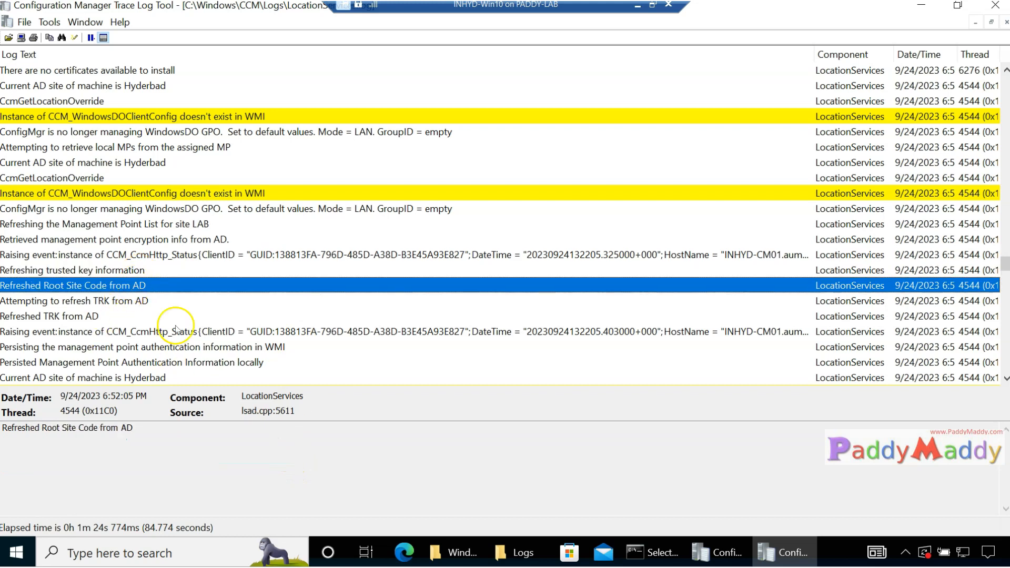
click(108, 317)
click(113, 332)
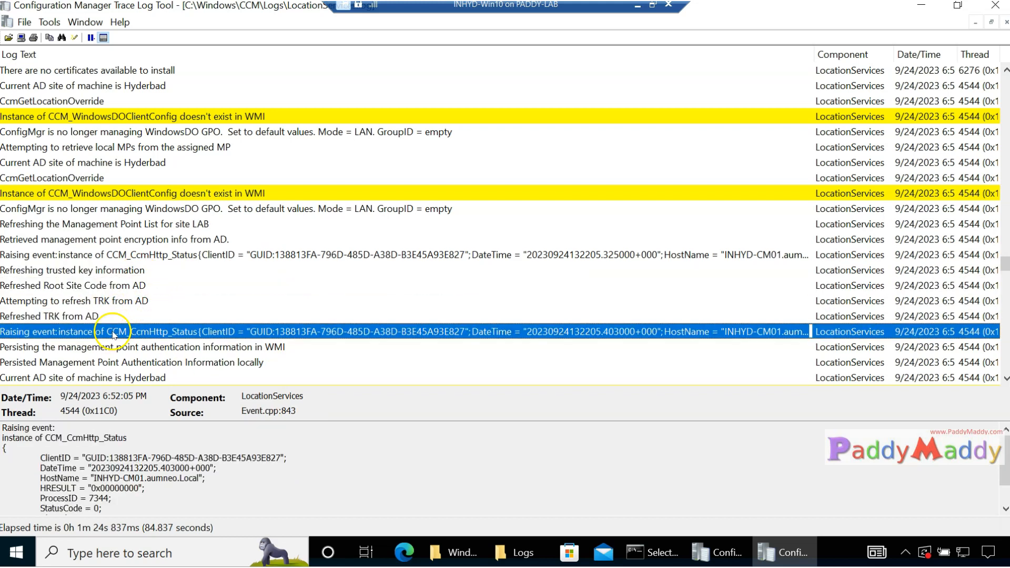
scroll(114, 334, down, 1)
click(121, 331)
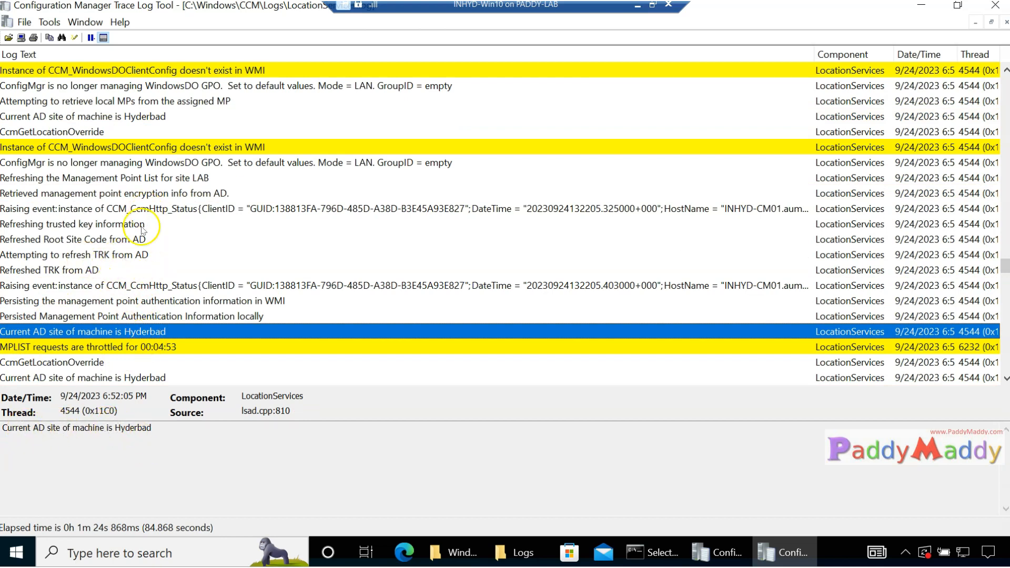
drag(115, 427, 164, 428)
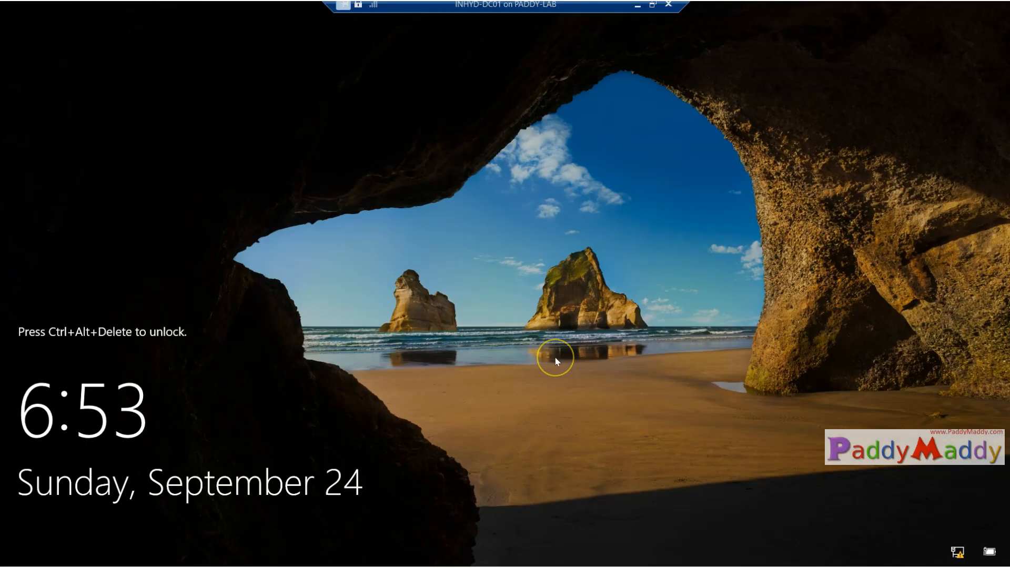
Unlock INHYD-DC01 with the account password and select the Hyderbad site in Active Directory Sites and Services
key(ctrl+alt+End)
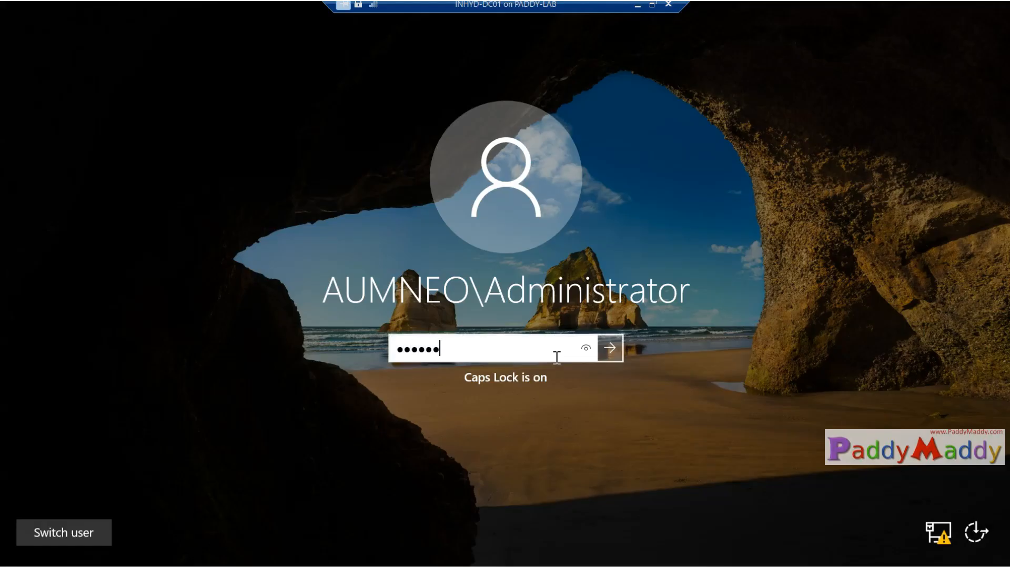
key(Return)
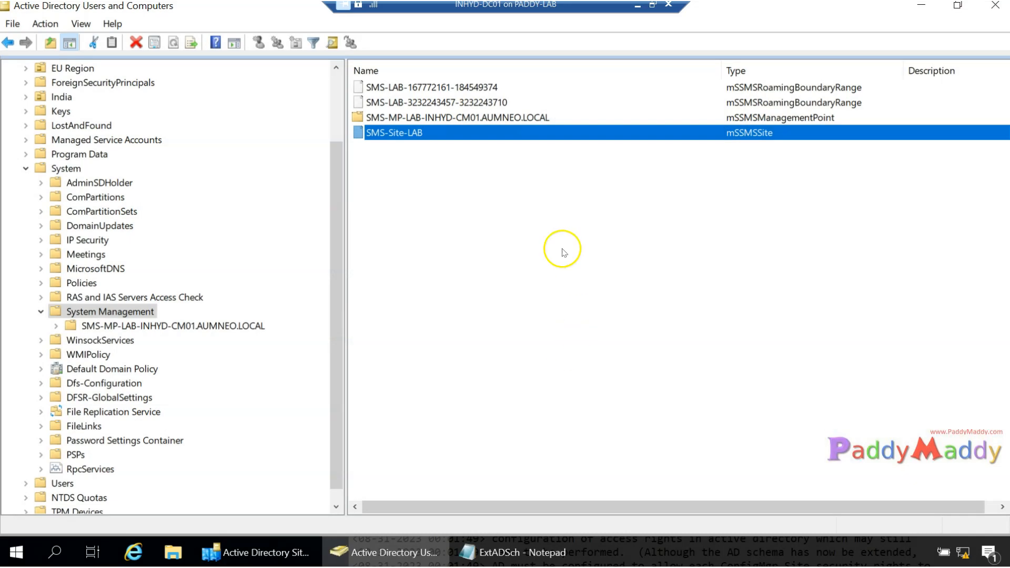
click(258, 551)
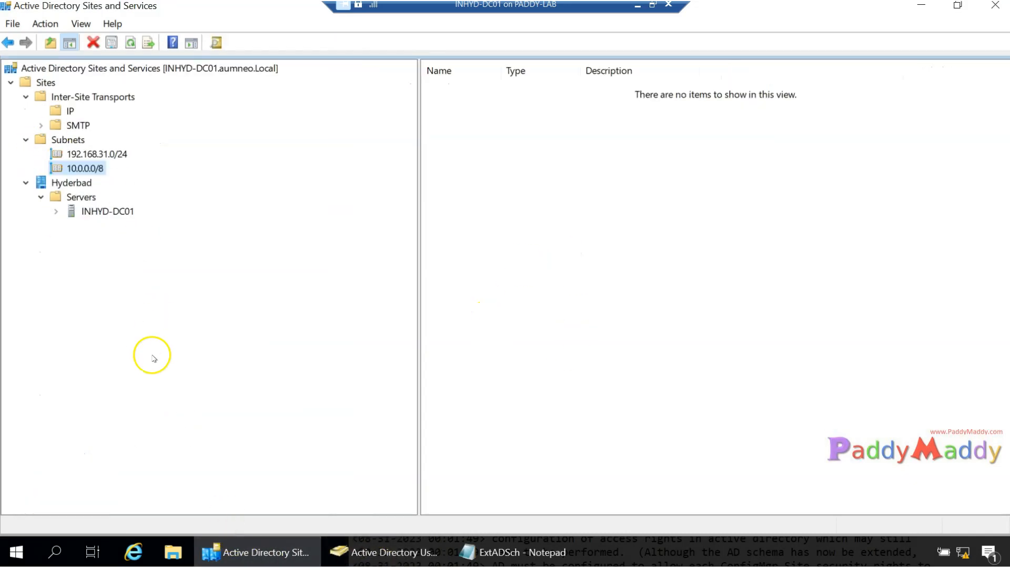
click(74, 184)
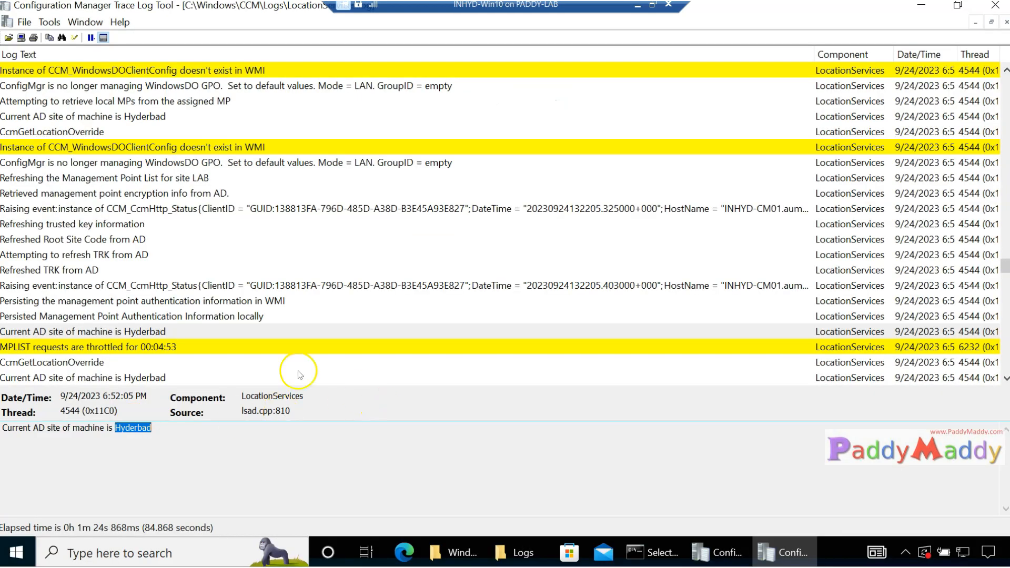
Return to LocationServices.log on INHYD-Win10 and examine the entries from the current AD site to the PortalCertificateReply
click(140, 346)
click(102, 332)
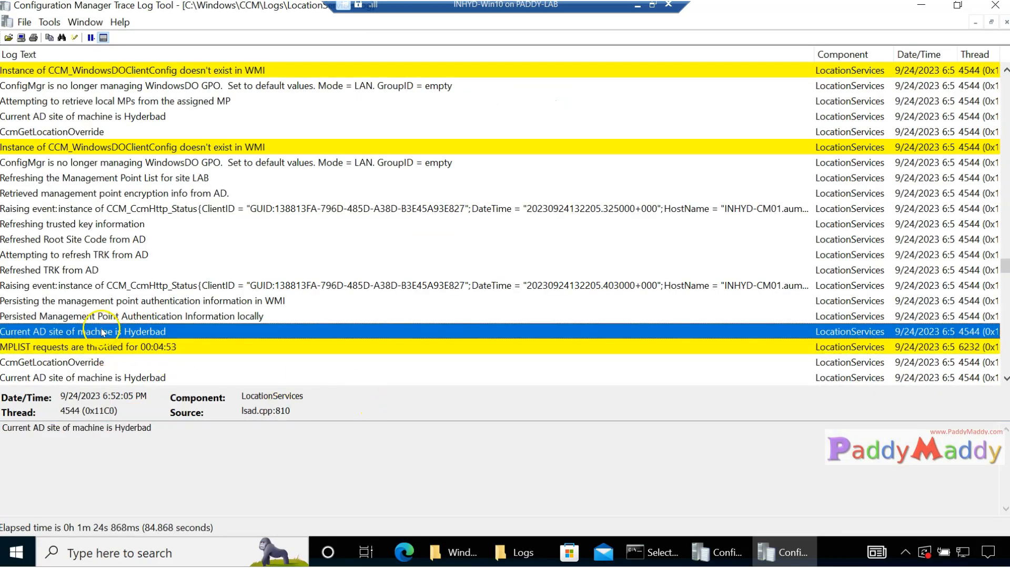
drag(118, 427, 180, 428)
scroll(165, 316, down, 2)
click(159, 316)
click(159, 330)
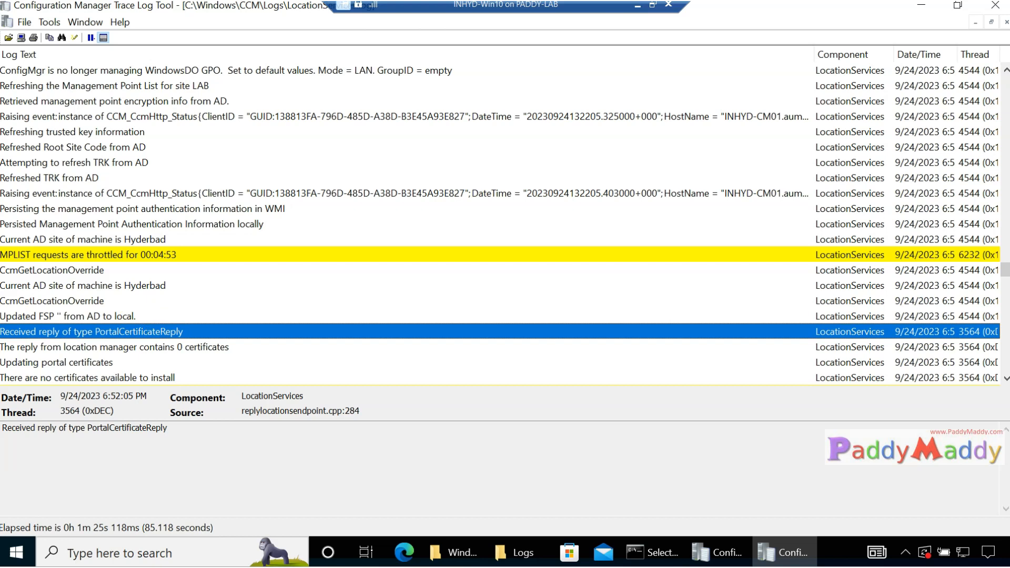
Switch to the Configuration Manager console on INHYD-CM01 and check the boundary groups and site systems of the Hyderbad boundary
click(191, 236)
click(187, 269)
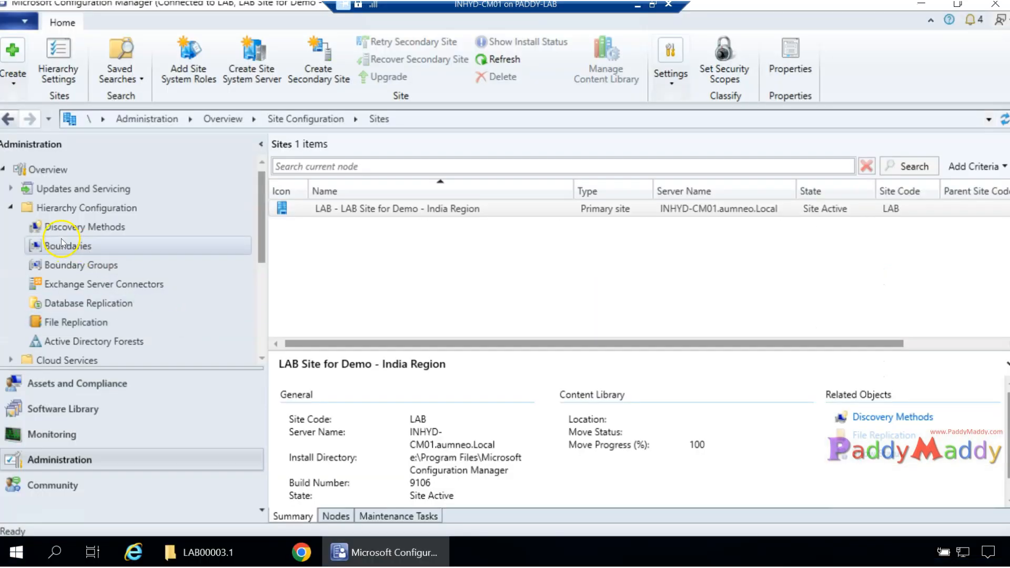
click(62, 245)
click(412, 260)
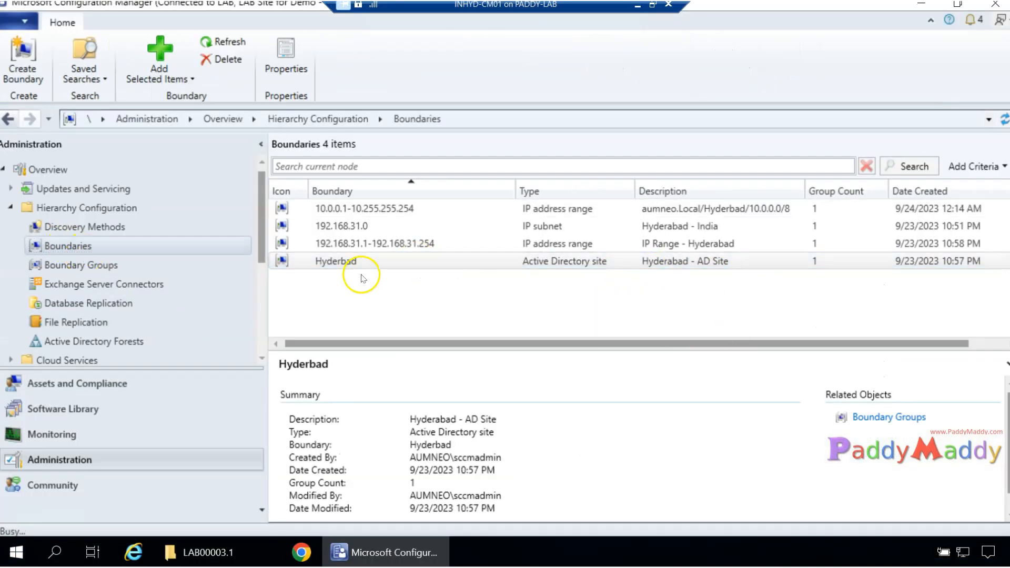
double_click(362, 263)
click(432, 83)
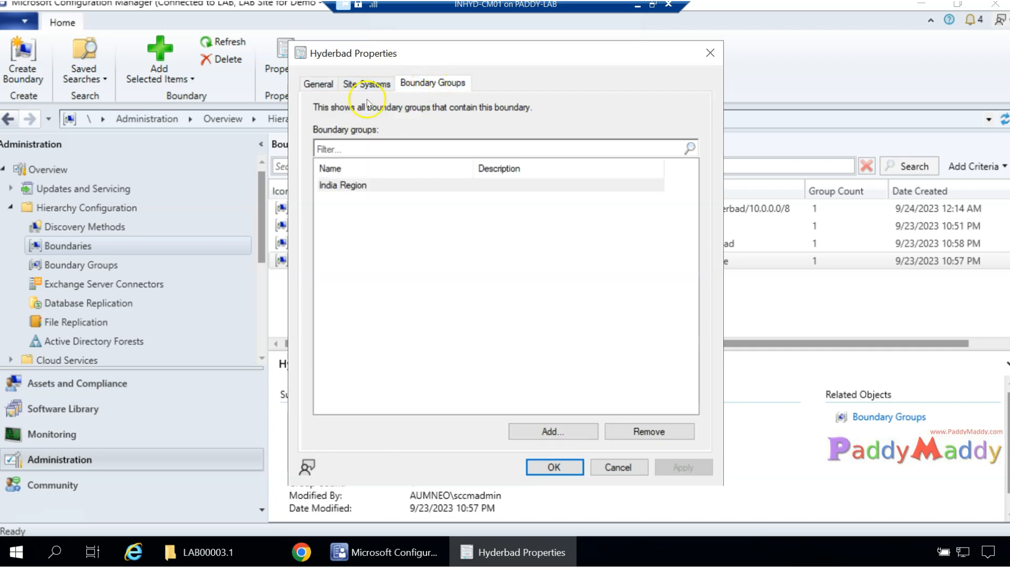
click(362, 187)
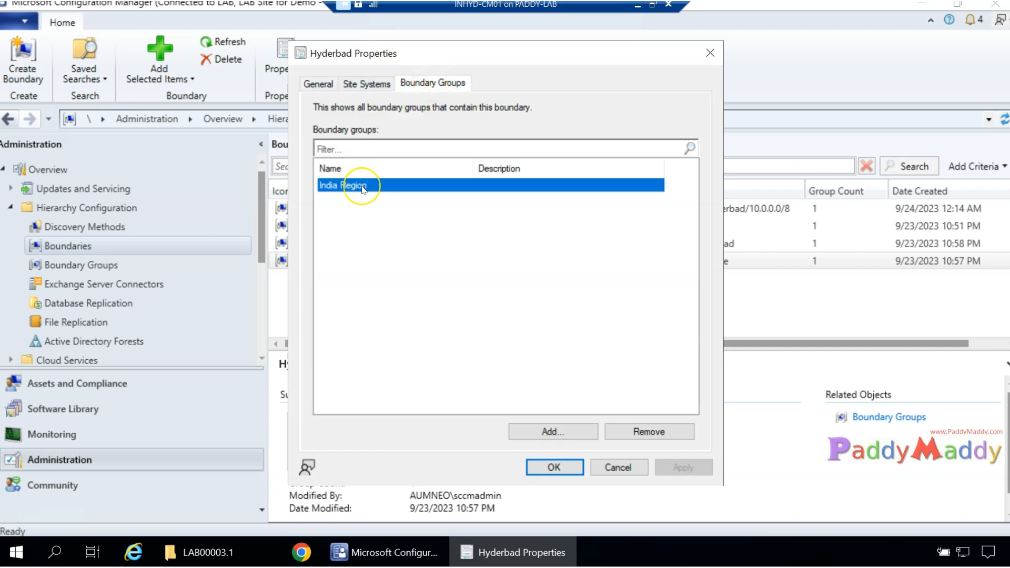
click(367, 84)
click(554, 467)
Find the India Region boundary group and open its properties for review
click(95, 265)
click(358, 225)
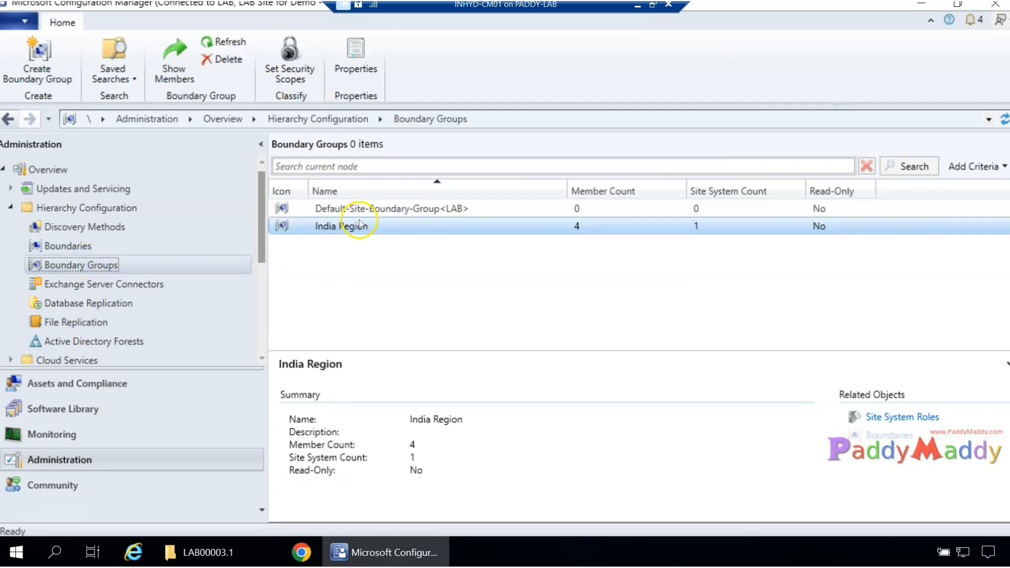
right_click(359, 224)
click(417, 321)
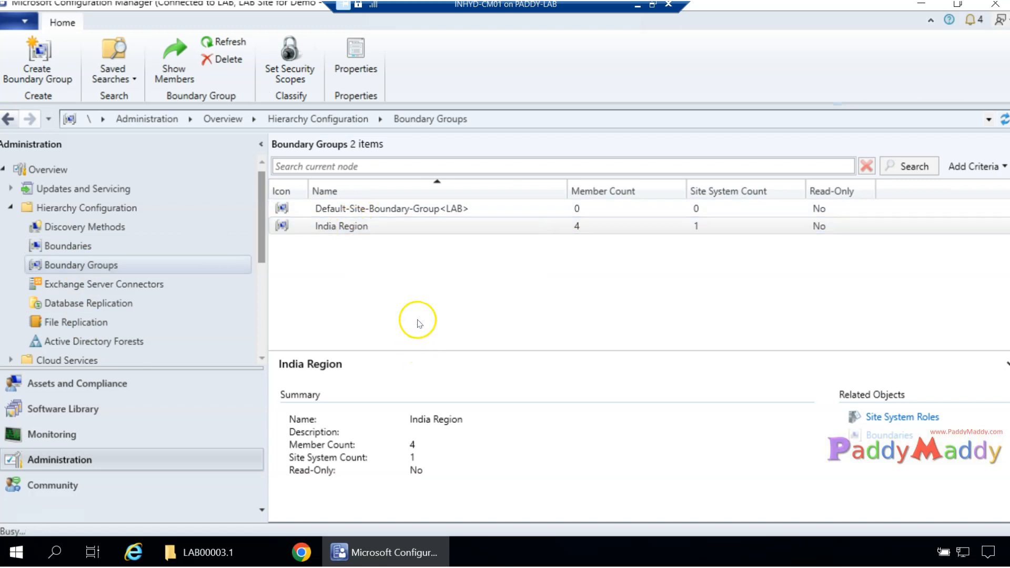
click(331, 73)
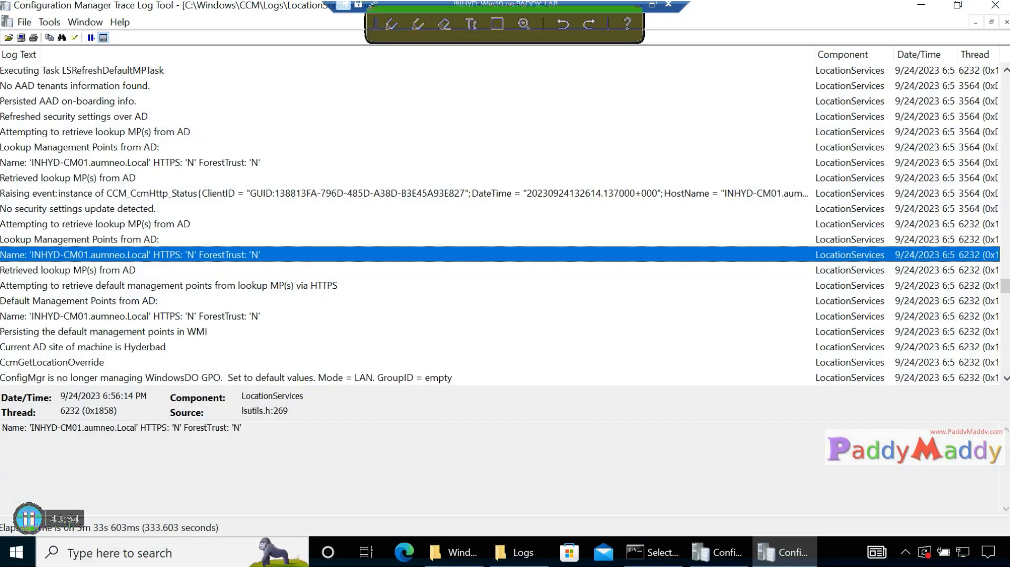
Examine the LocationServices.log entries on INHYD-Win10 from the current AD site to the default management points retrieved from the MP
click(164, 317)
click(150, 346)
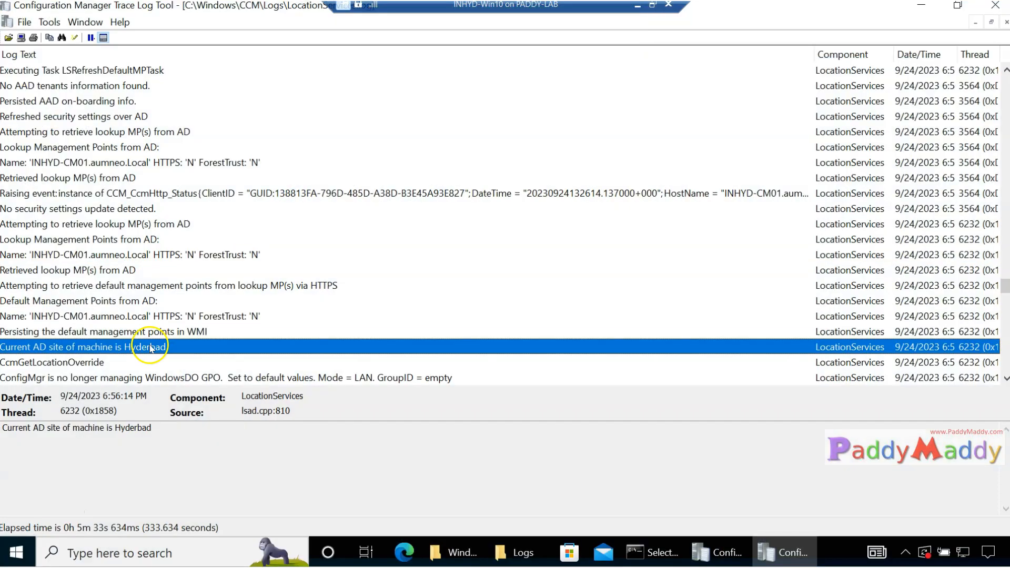
scroll(274, 316, down, 2)
click(376, 288)
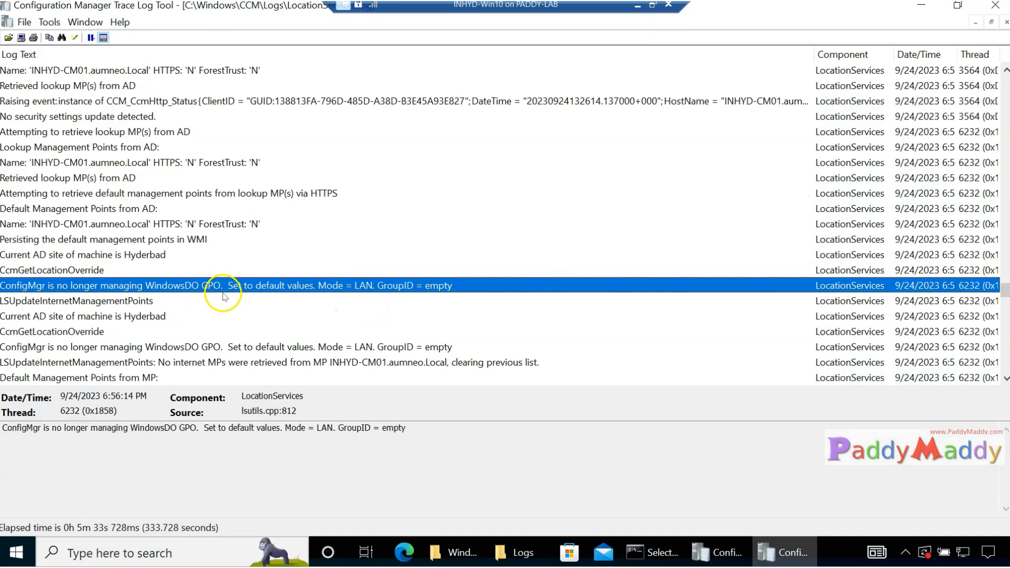
key(Down)
key(Down)
key(Down)
key(Down)
key(Down)
key(Down)
key(Down)
key(Down)
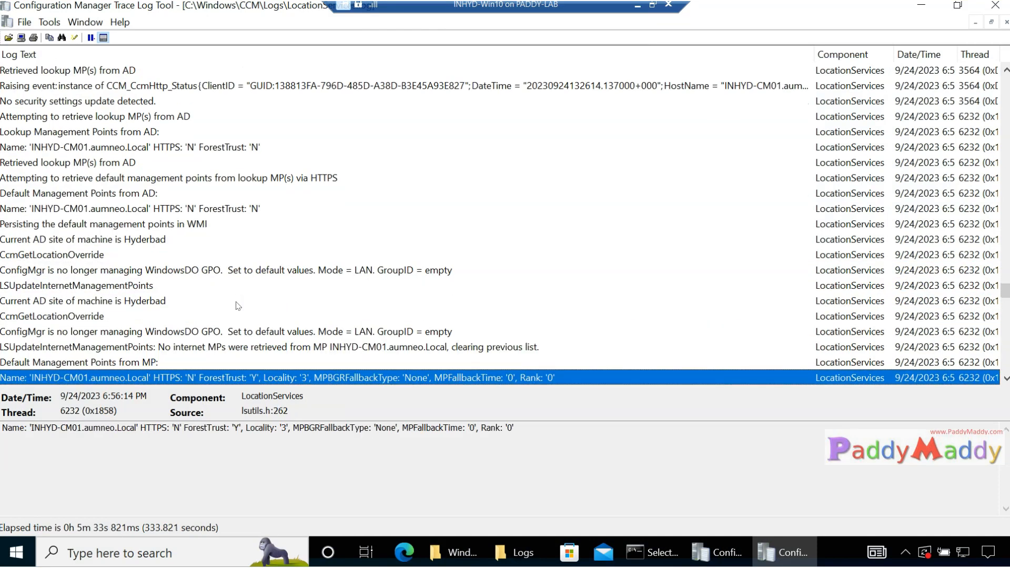
Read the LSUpdateInternetManagementPoints entry in LocationServices.log and highlight its management point name in the message details
click(383, 331)
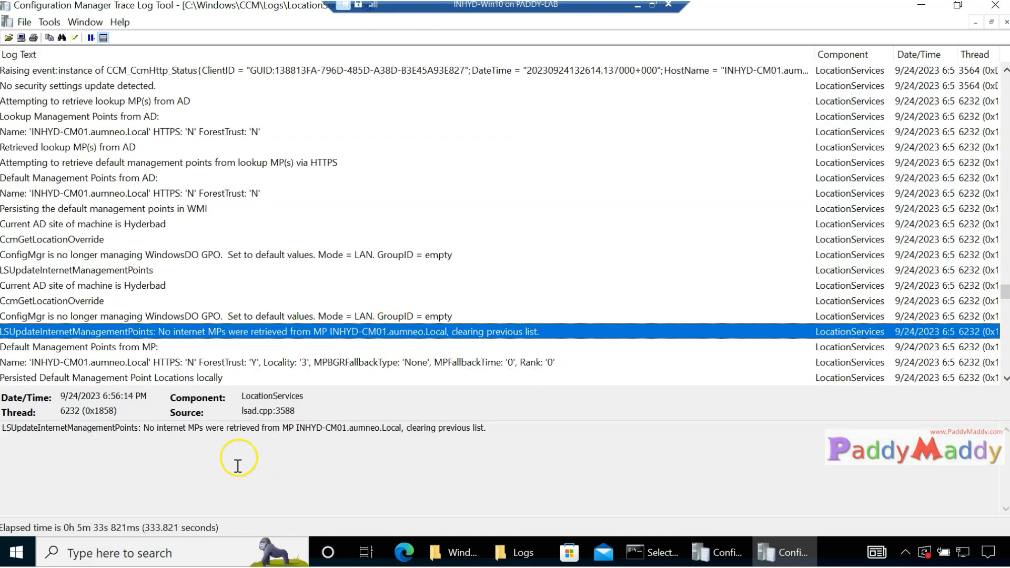
drag(283, 427, 507, 435)
scroll(255, 345, down, 5)
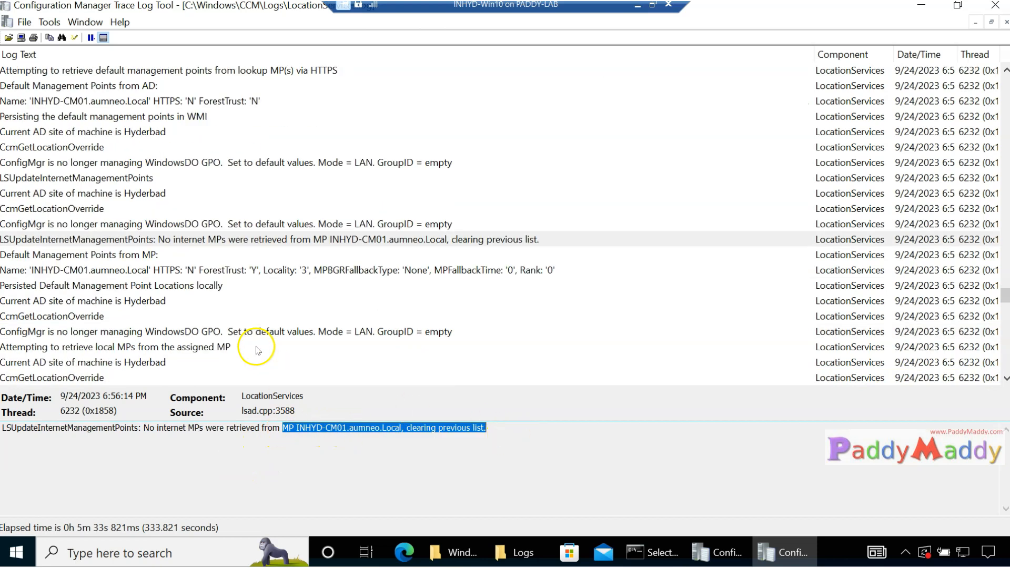
scroll(259, 350, up, 2)
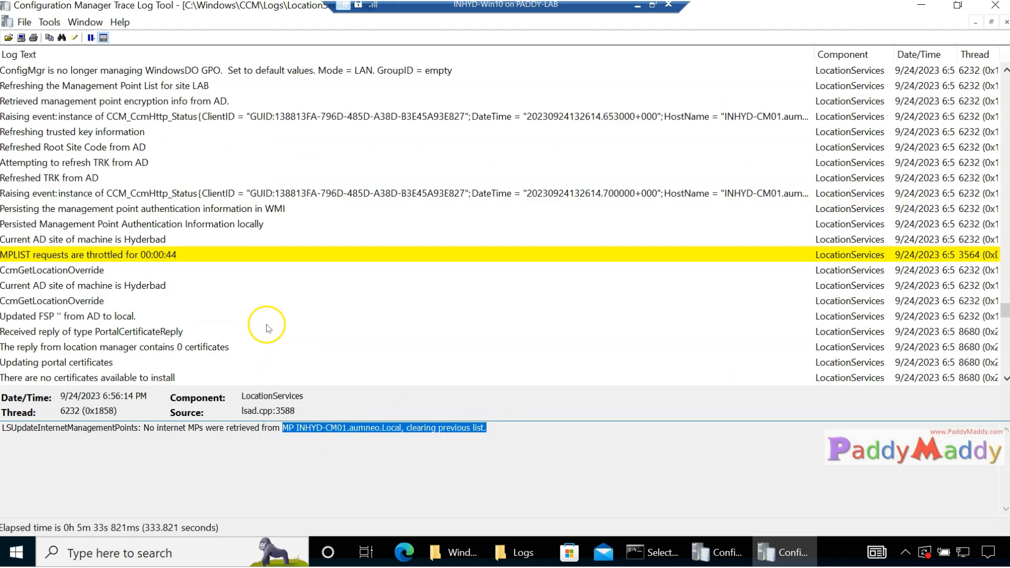
Examine the remaining LocationServices.log entries, from the management point authentication refresh to the LSVerifySiteAssignment line for site LAB
click(314, 194)
key(Down)
key(Down)
key(Down)
key(Down)
key(Down)
key(Down)
key(Down)
key(Down)
key(Down)
key(Down)
key(Down)
key(Down)
key(Down)
key(Down)
key(Down)
key(Down)
key(Down)
key(Down)
key(Down)
key(Down)
key(Down)
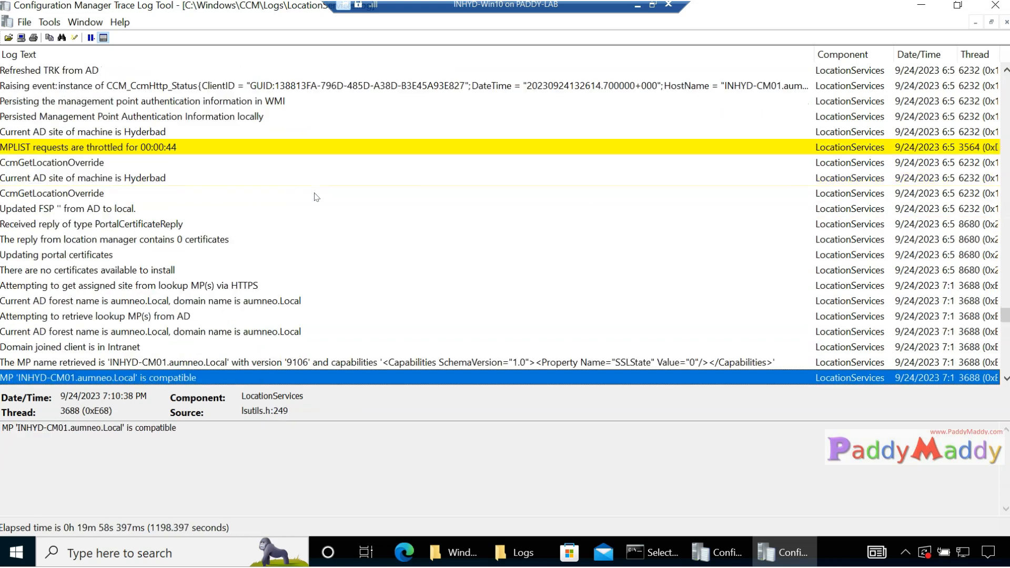
scroll(316, 196, down, 5)
scroll(438, 327, down, 5)
scroll(471, 371, down, 8)
click(471, 371)
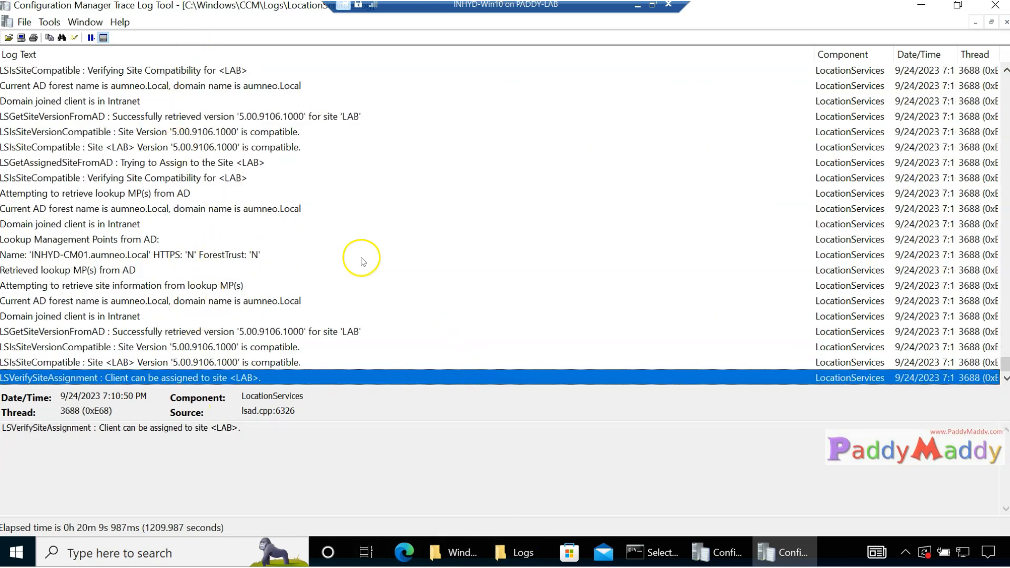
Reopen LocationServices.log from the CCM Logs folder and review the site compatibility and lookup MP entries
click(524, 556)
click(187, 197)
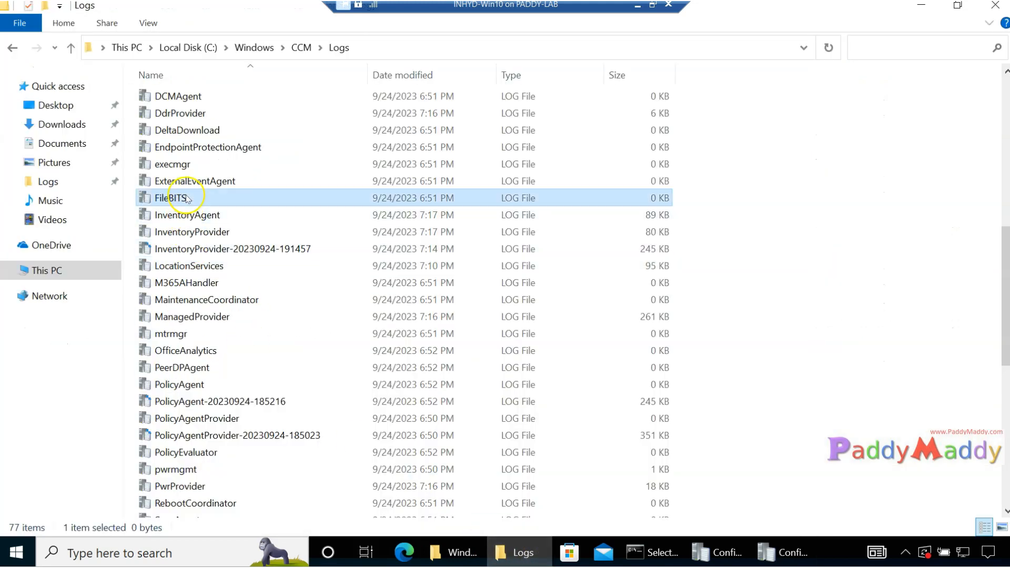
key(l)
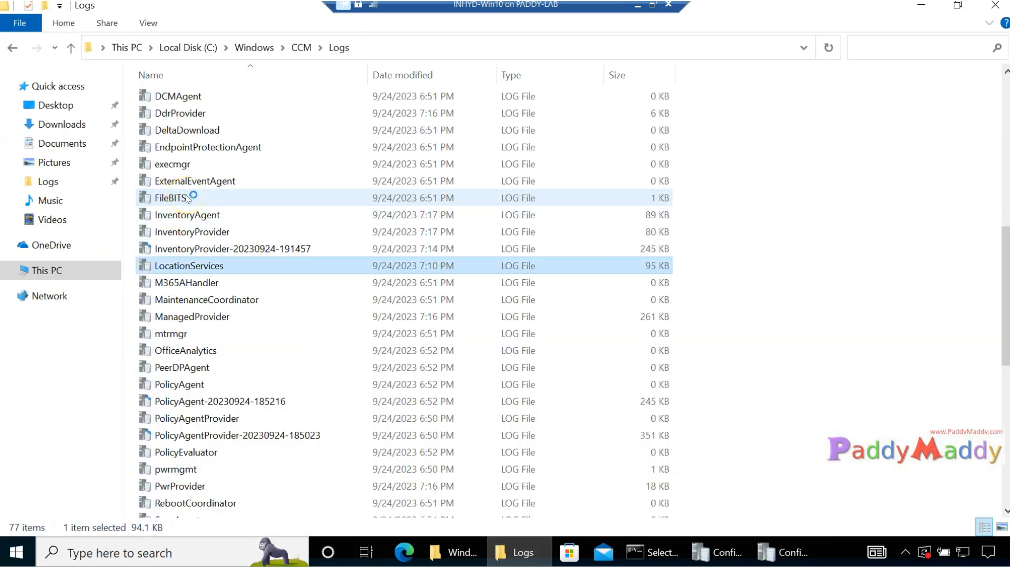
click(198, 190)
click(148, 176)
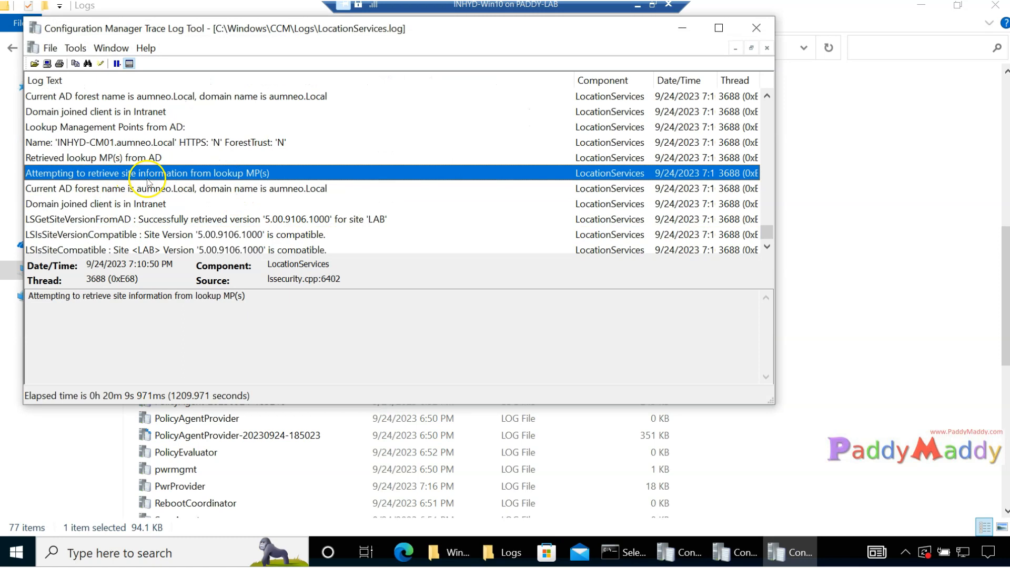
scroll(287, 223, down, 3)
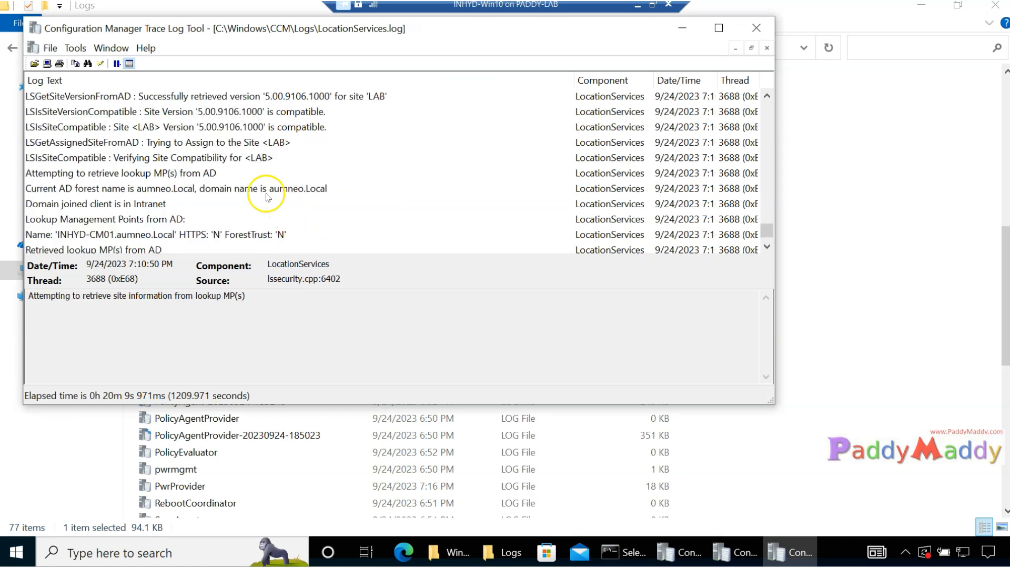
Open ClientLocation.log from the CCM Logs folder and bring it to the front to review the assigned site entries
click(282, 465)
text(cl)
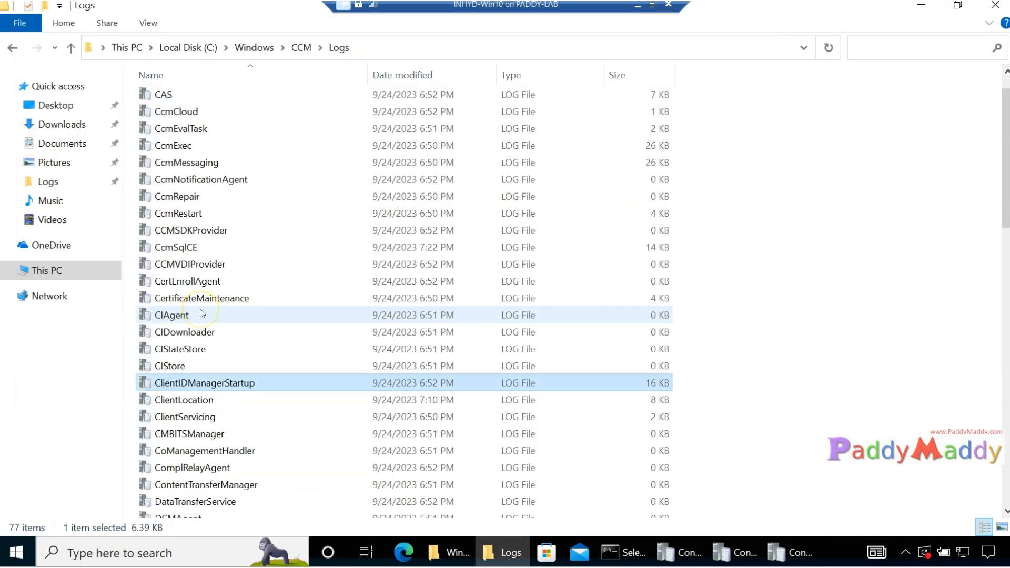
key(Down)
key(Return)
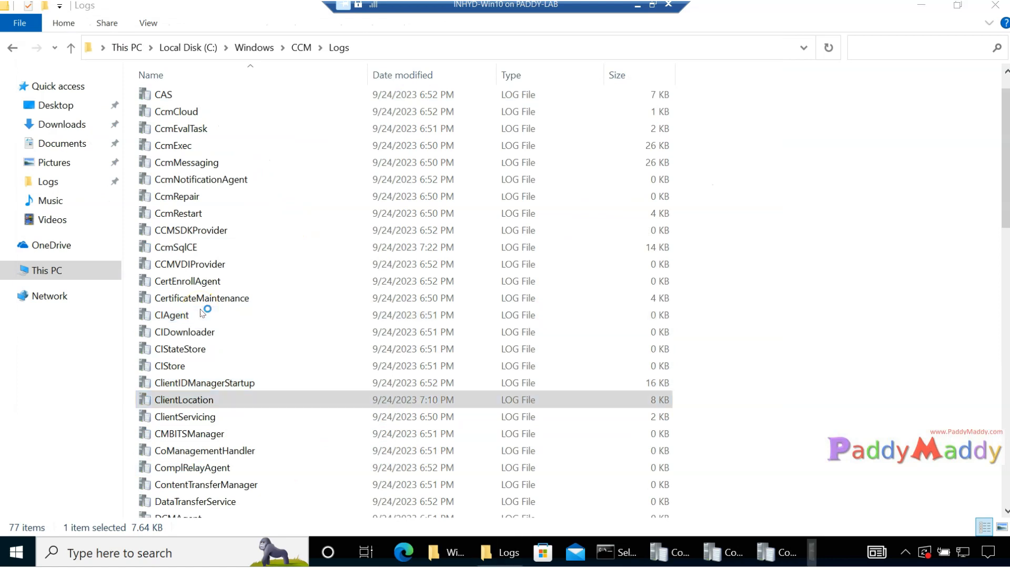
click(257, 503)
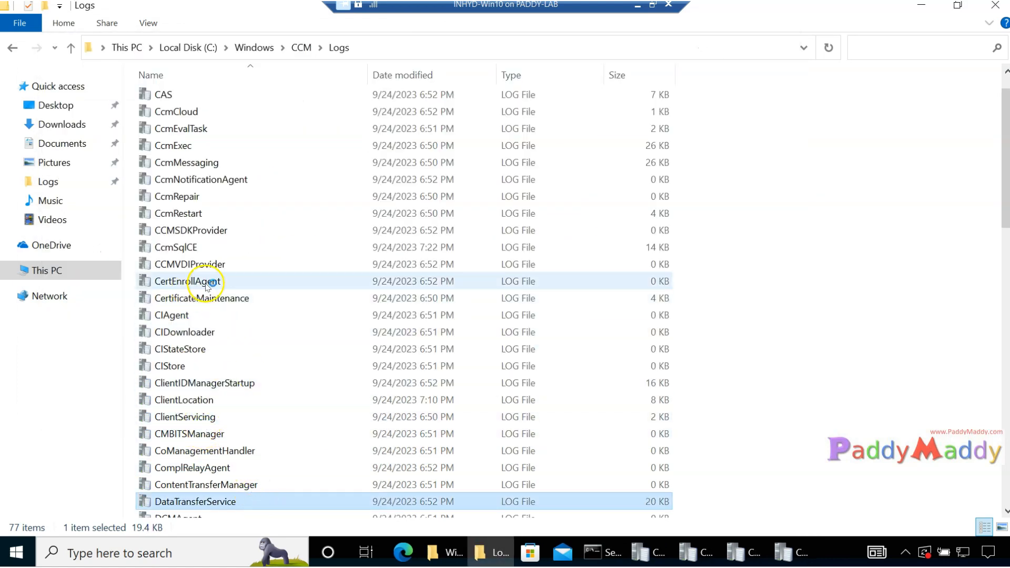
scroll(226, 294, down, 2)
click(256, 293)
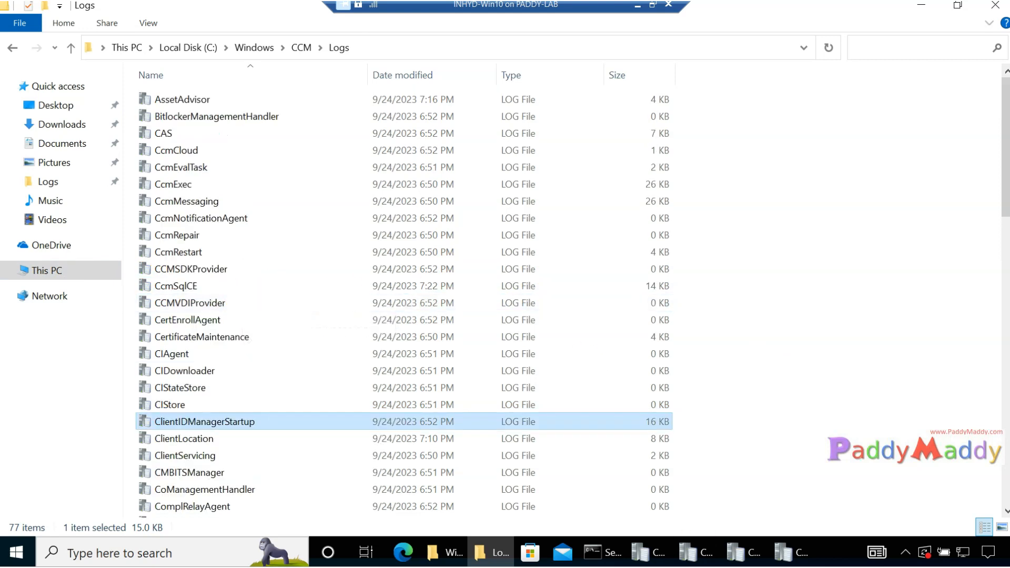
click(798, 550)
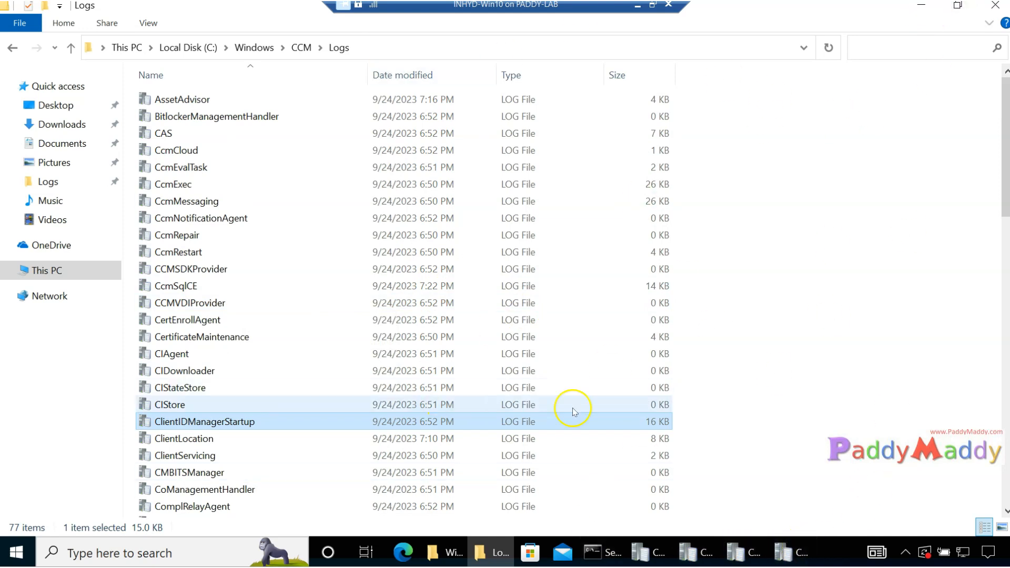
Minimize the maximized LocationServices.log window and clear the remaining windows to show the desktop
click(923, 10)
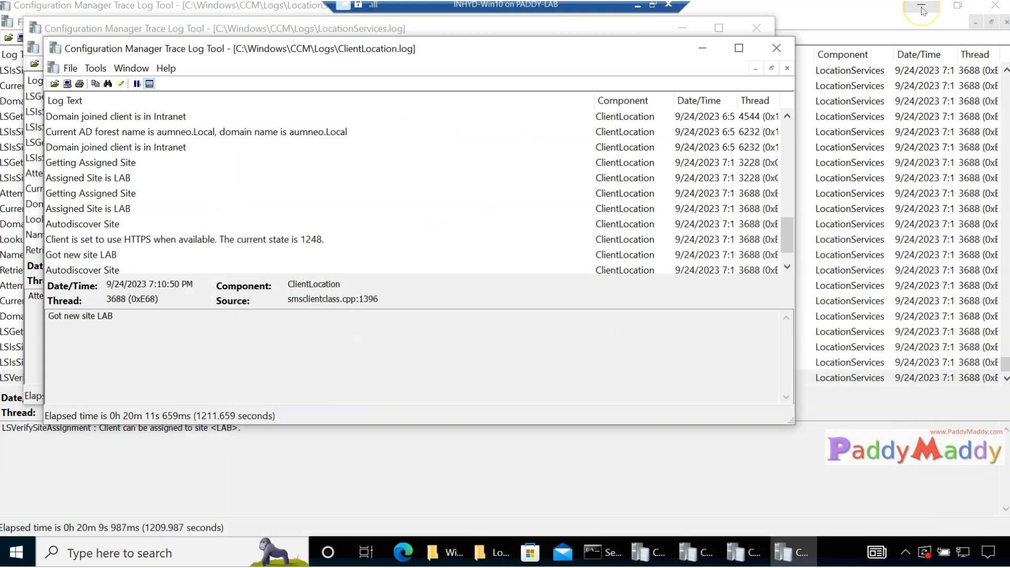
right_click(16, 553)
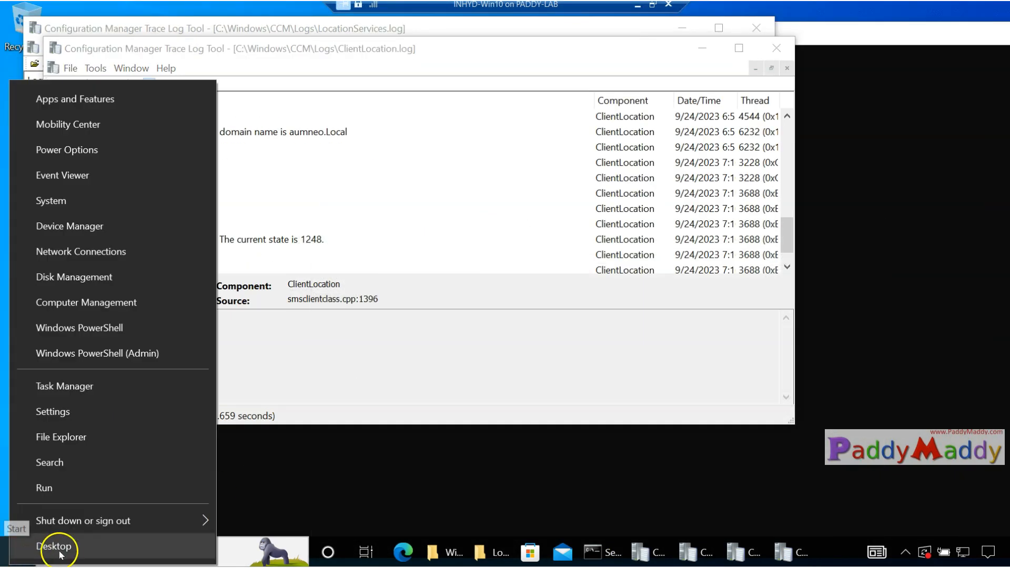
click(61, 544)
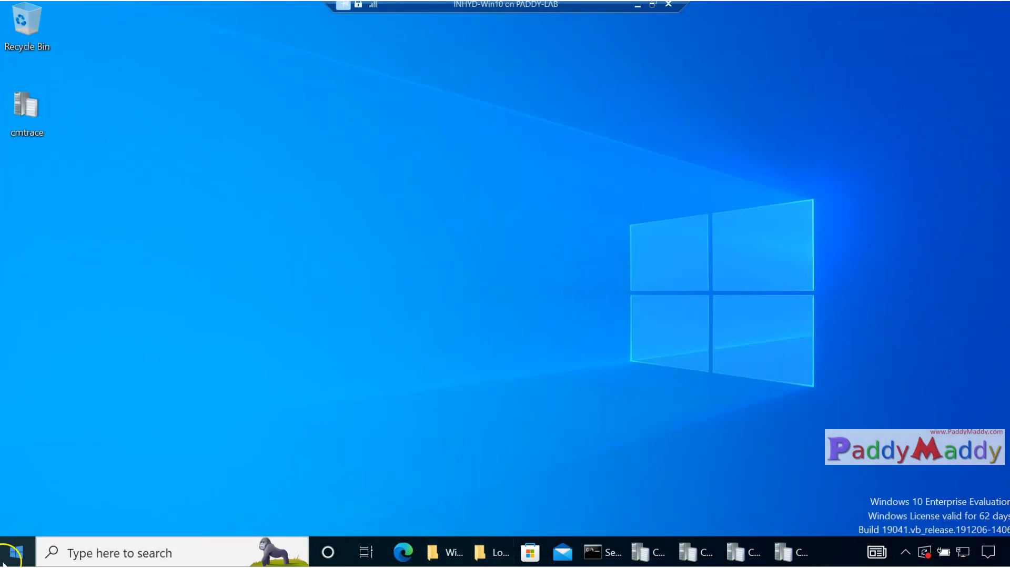
Open Software Center from the Microsoft Configuration Manager program folder and move its window fully into view
click(15, 552)
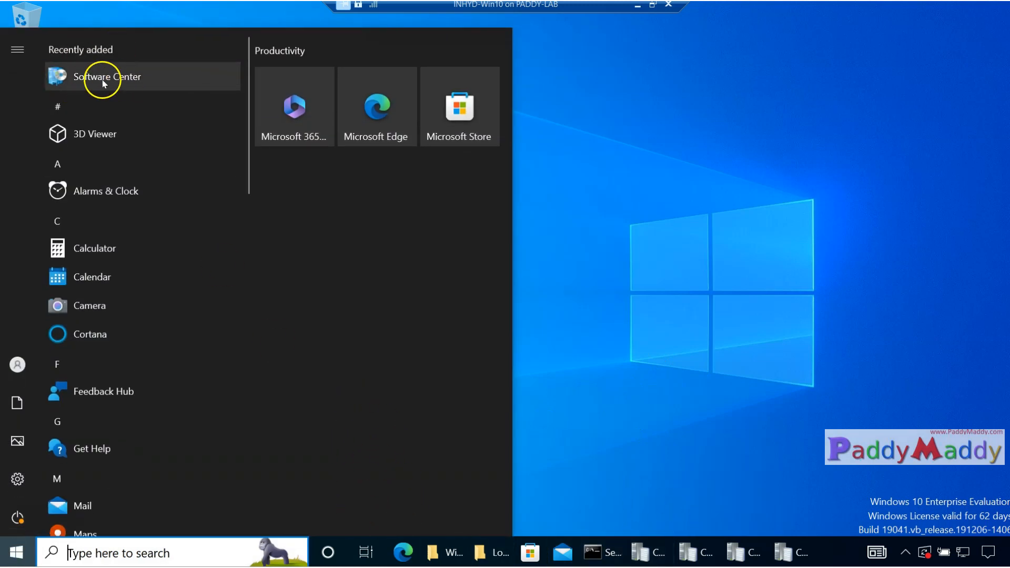
scroll(156, 303, down, 5)
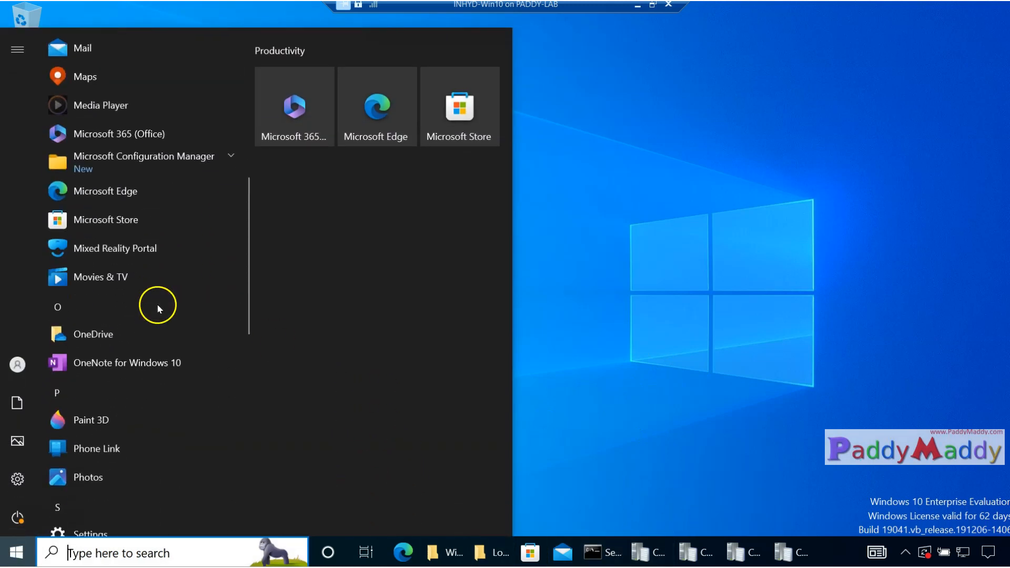
click(140, 167)
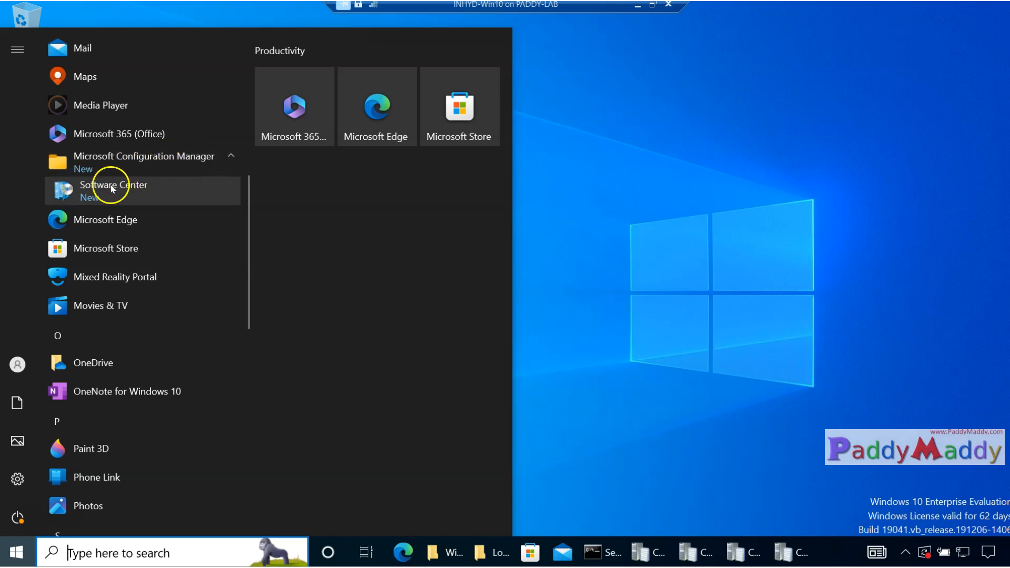
scroll(135, 191, up, 3)
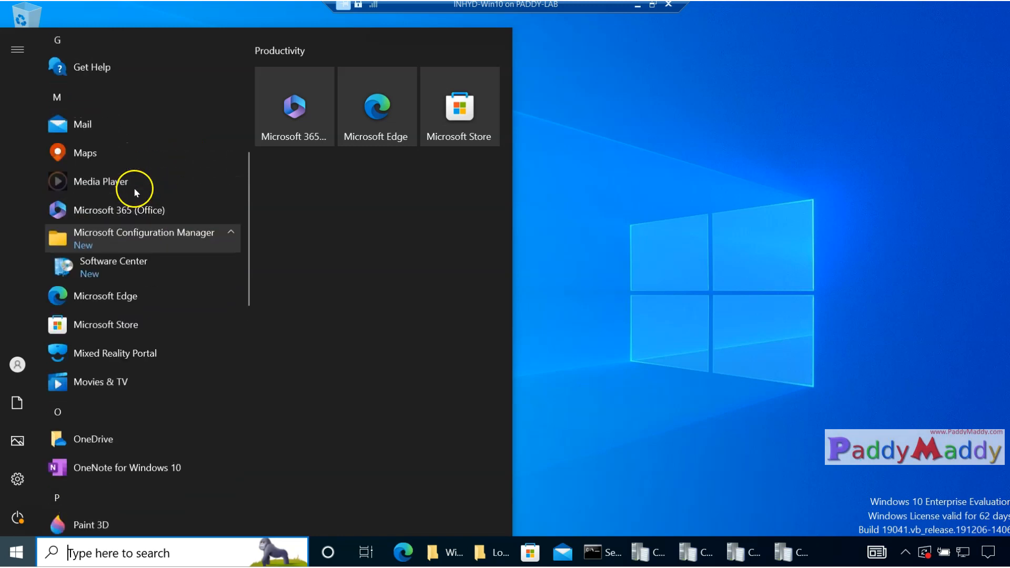
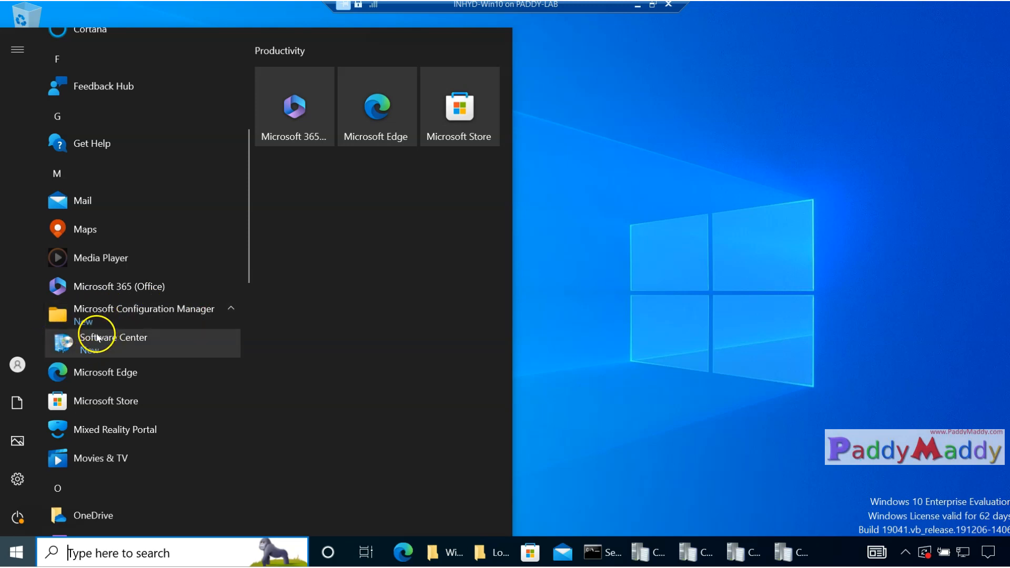
click(126, 350)
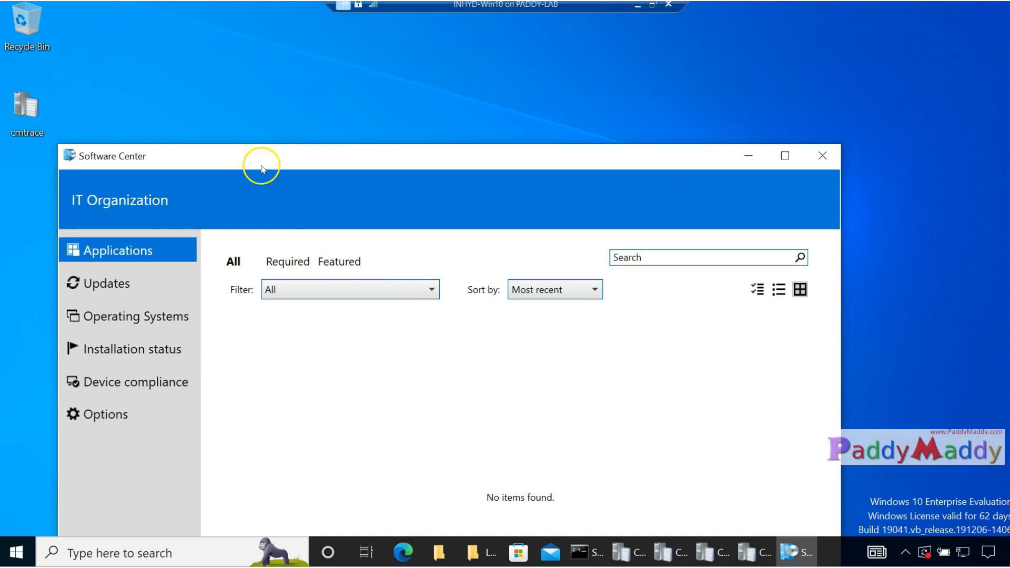
drag(261, 168, 270, 100)
drag(434, 97, 445, 53)
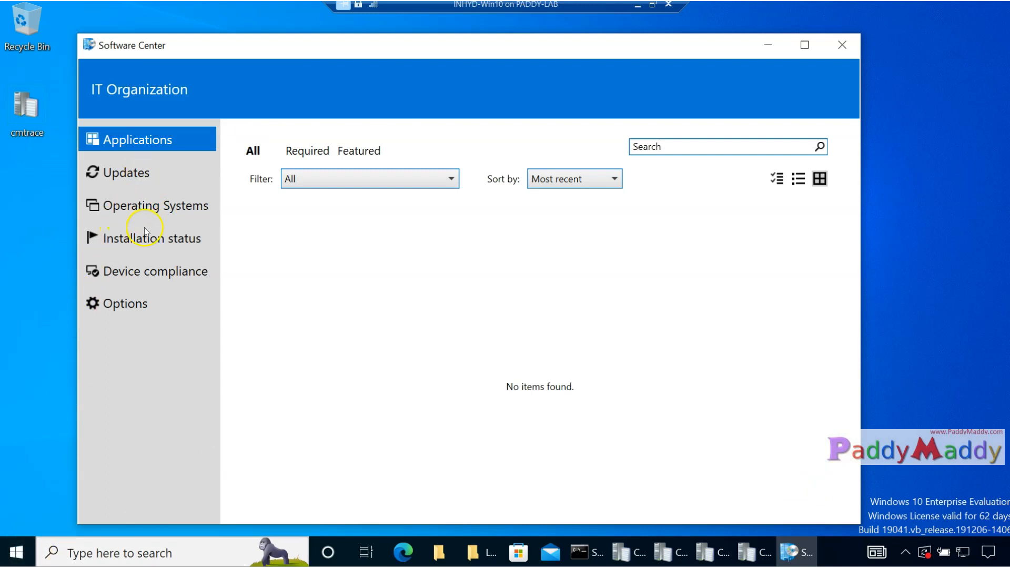
Review the Applications, Updates and Operating Systems pages in Software Center
click(135, 173)
click(139, 154)
click(444, 177)
click(218, 143)
click(149, 178)
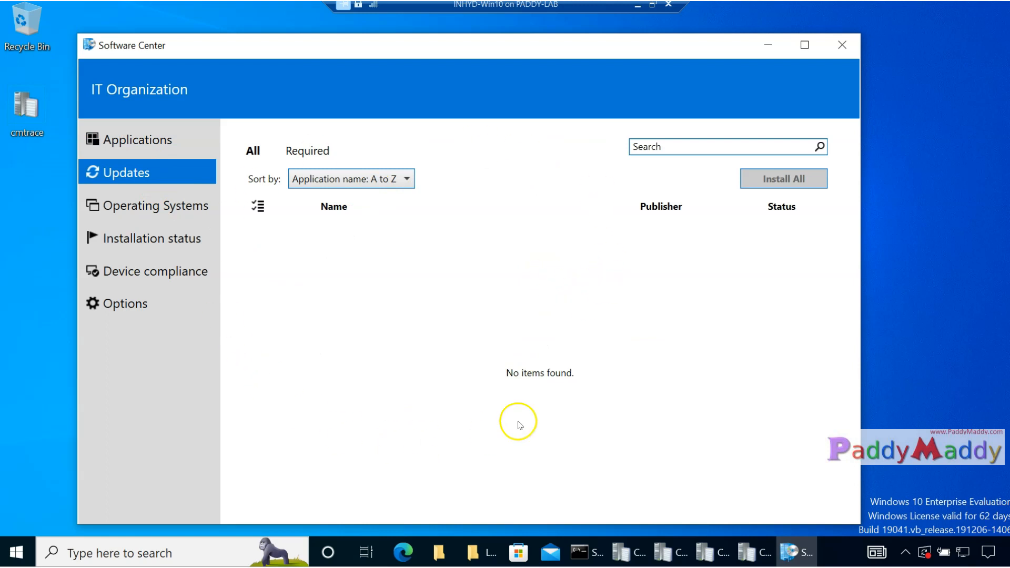
click(138, 205)
click(19, 555)
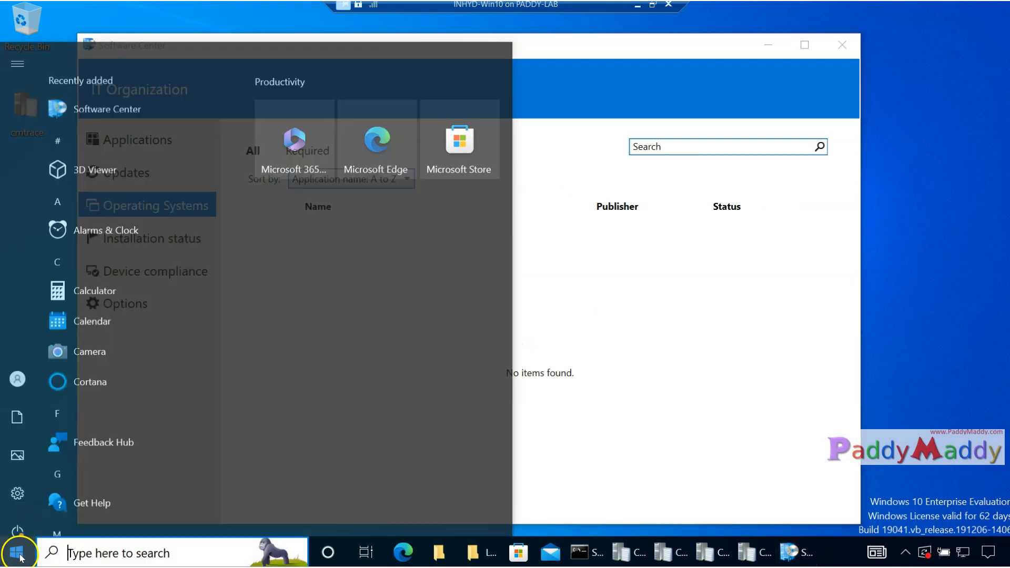
click(756, 337)
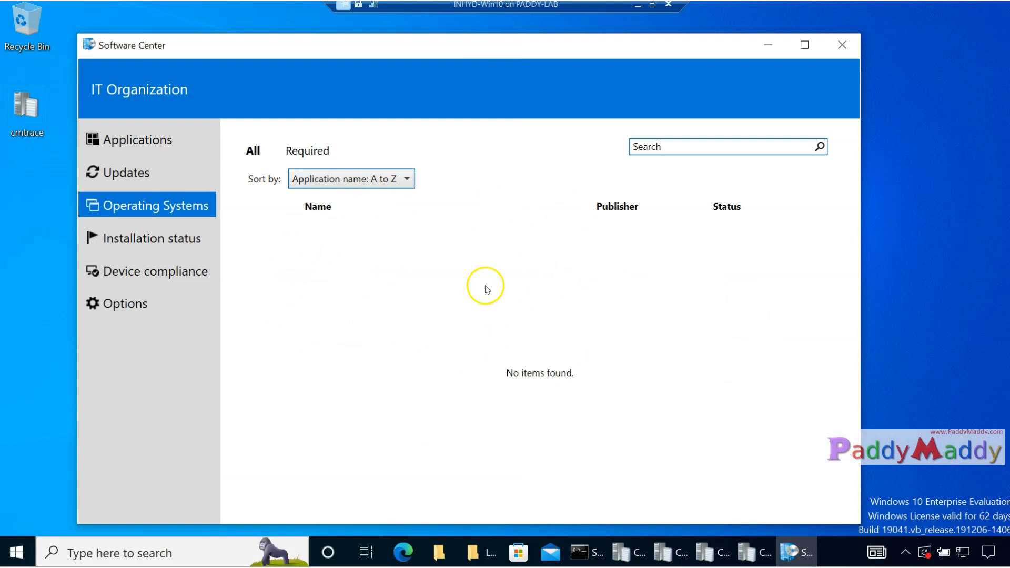
Review the Installation status, Device compliance and Options pages, return to Applications, and close Software Center
click(161, 240)
click(150, 272)
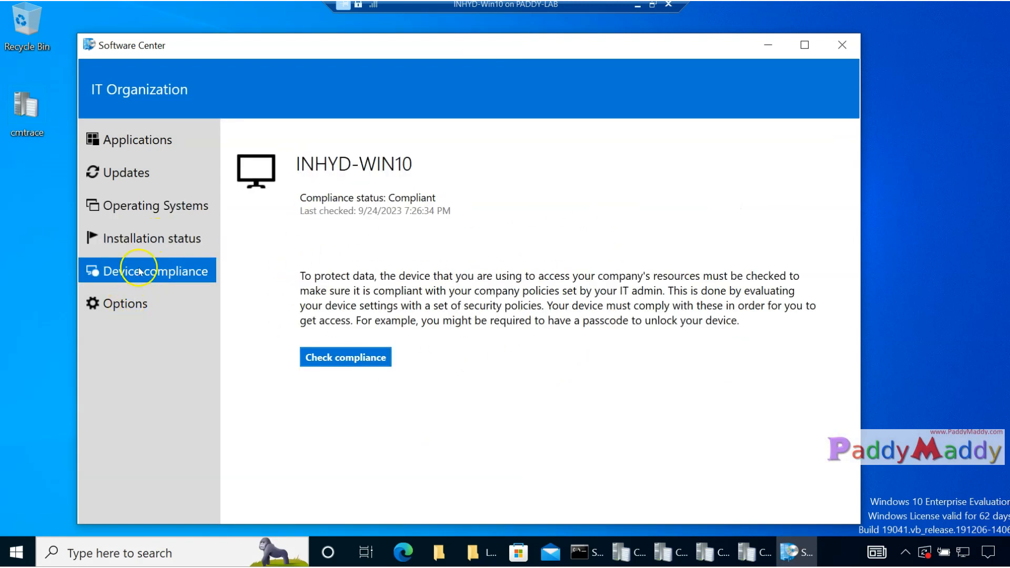
click(125, 304)
click(142, 204)
click(138, 140)
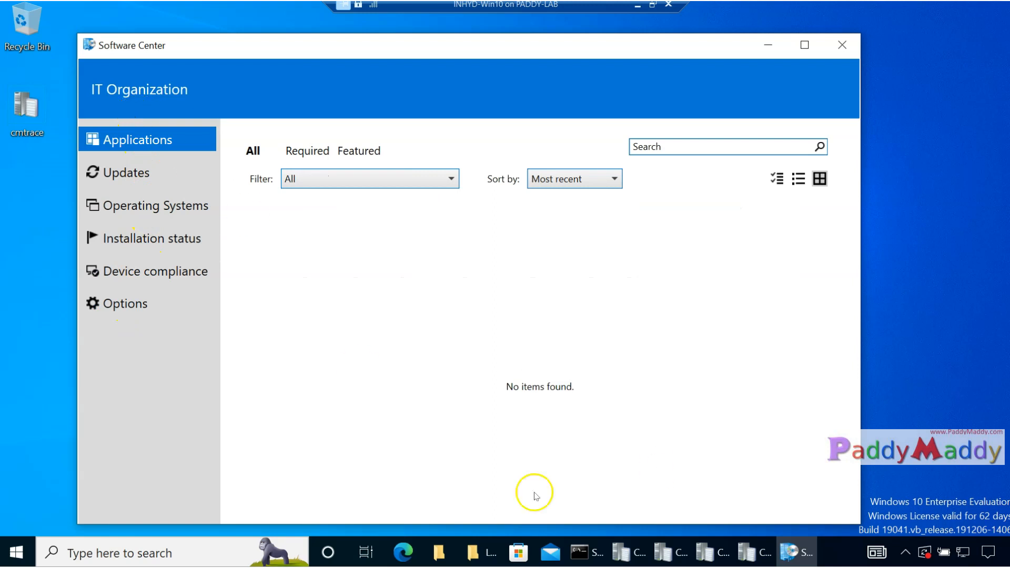
click(841, 45)
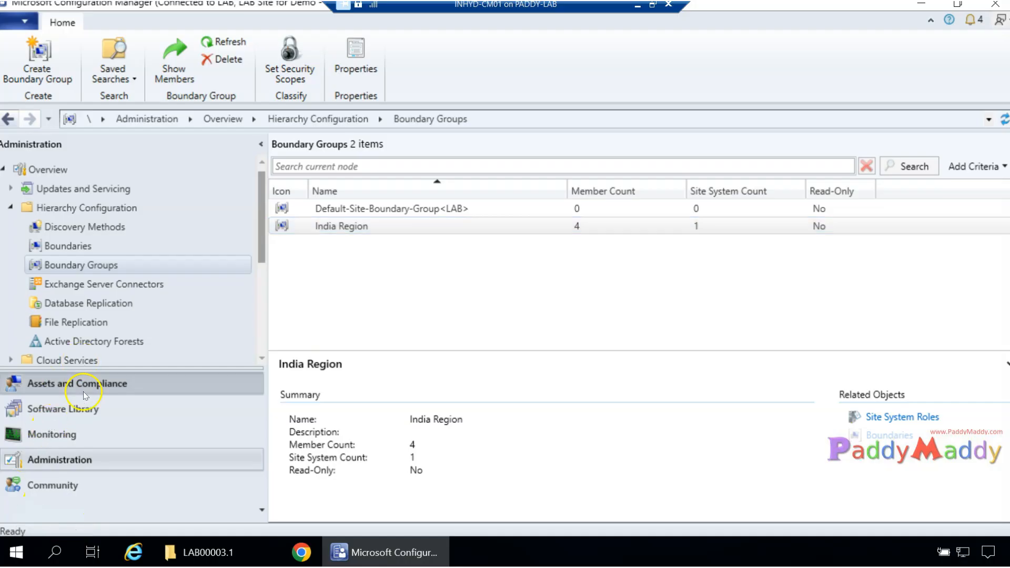
In the Configuration Manager console on INHYD-CM01, compare INHYD-WIN10's client status with the other devices in All Systems
click(84, 390)
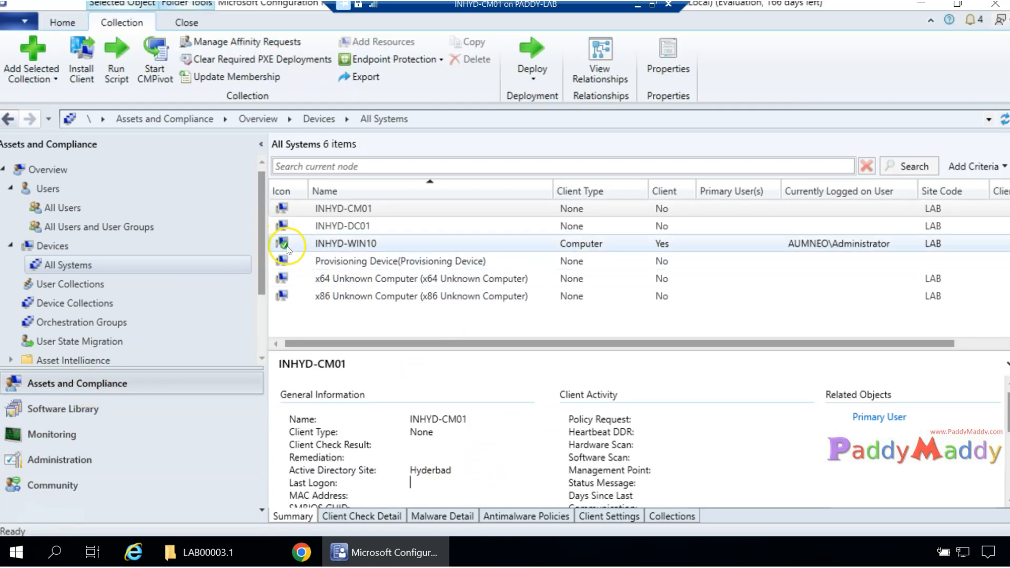
click(311, 247)
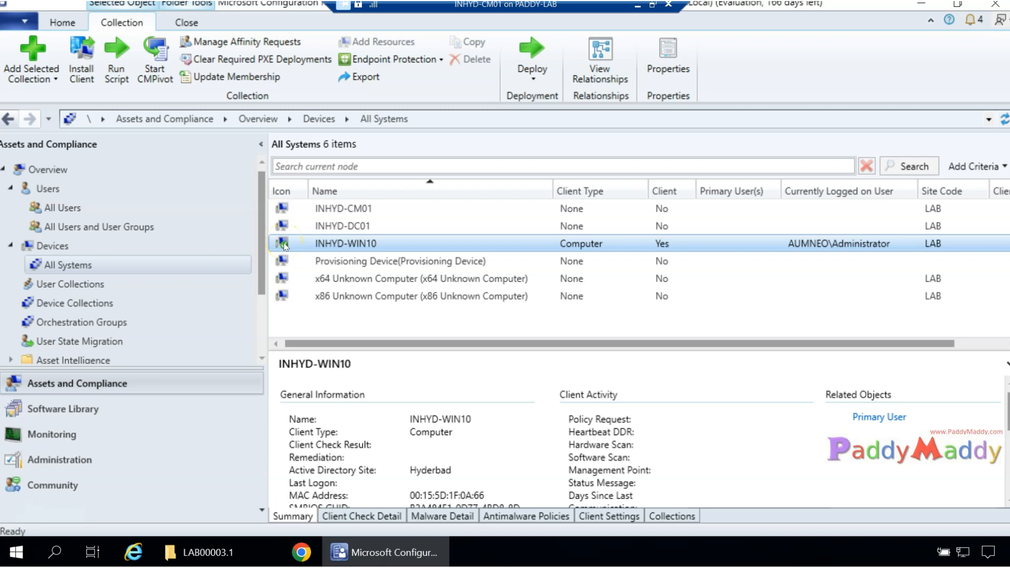
click(364, 259)
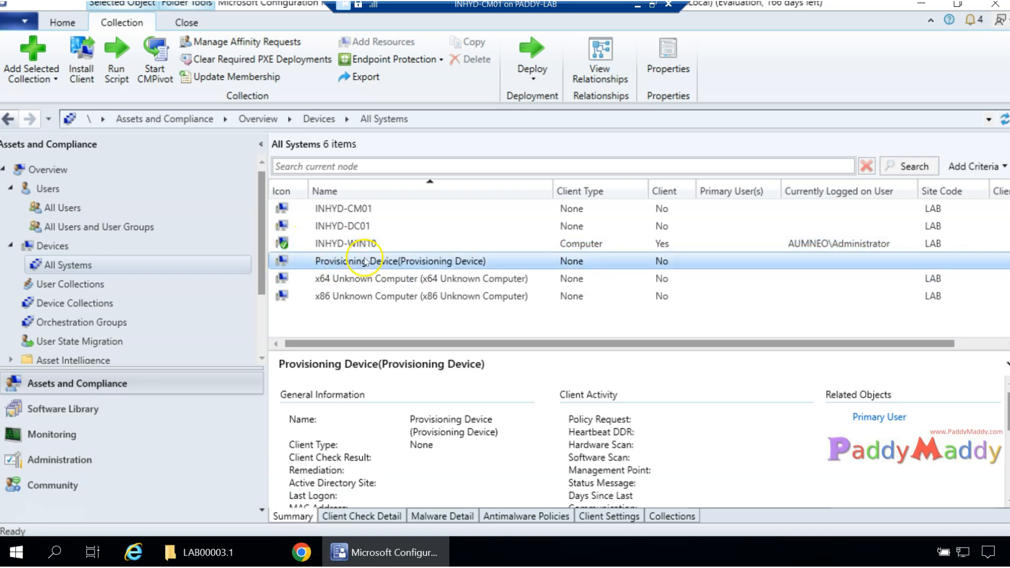
click(322, 244)
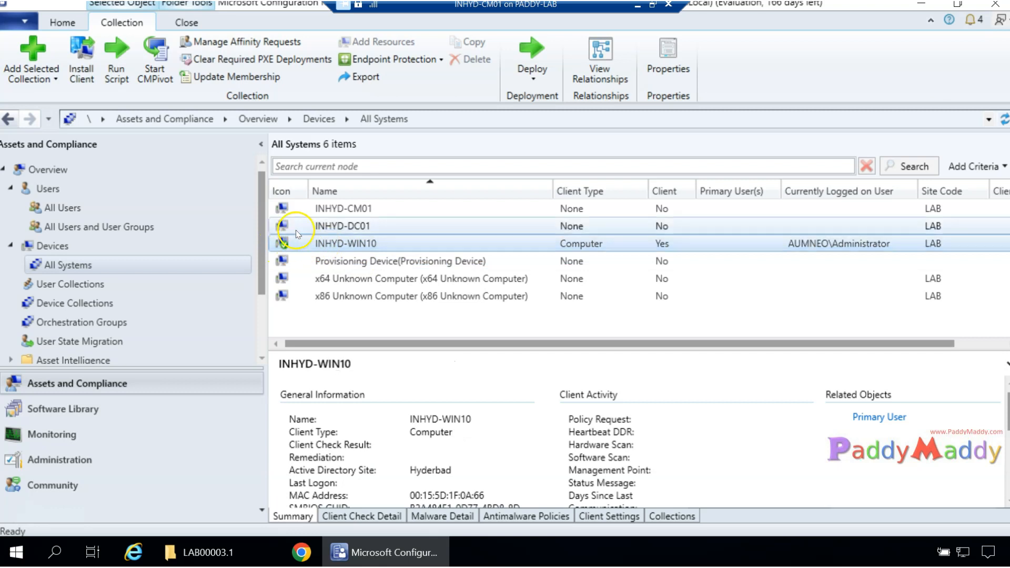
click(345, 225)
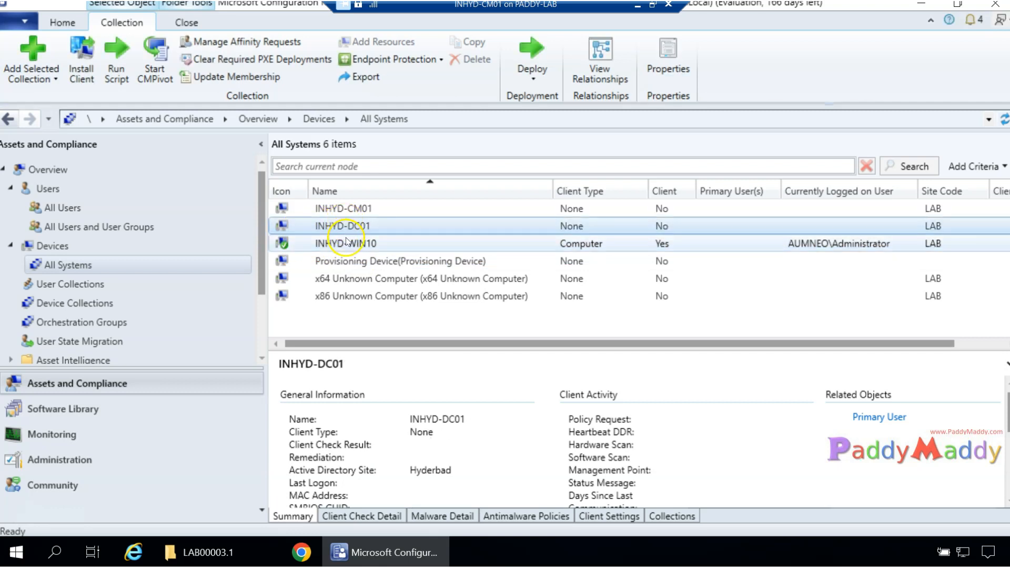
click(342, 244)
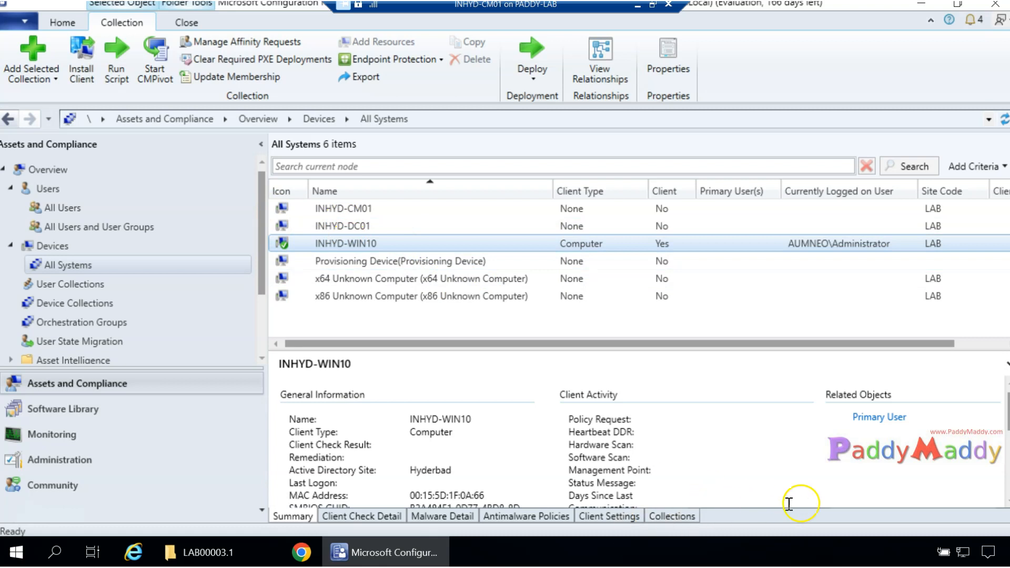